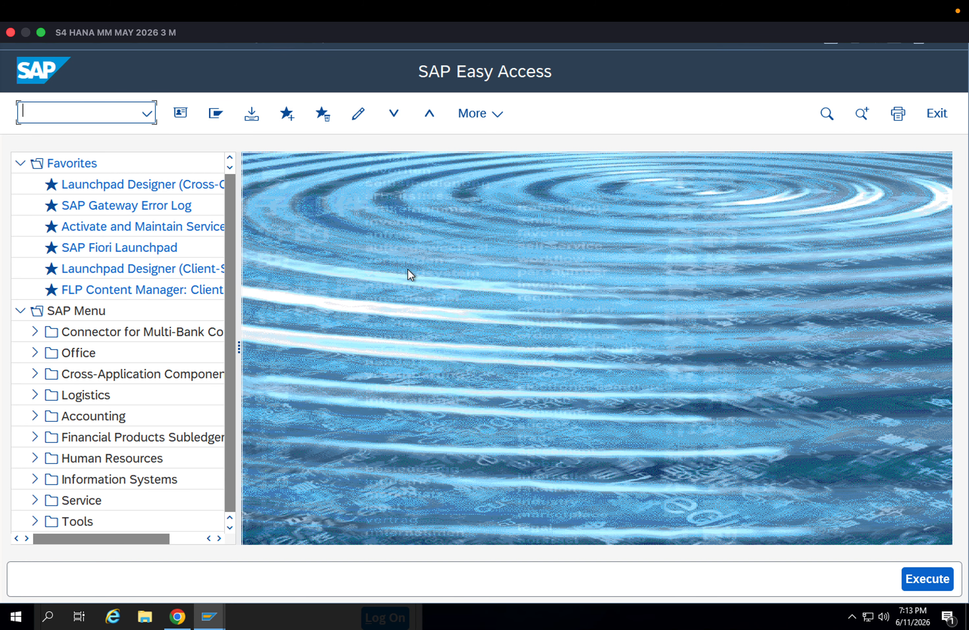
Run transaction MM01 for material 8093 and review the views offered in its view selection
{"action": "type", "text": "MM01"}
{"action": "key", "text": "Return"}
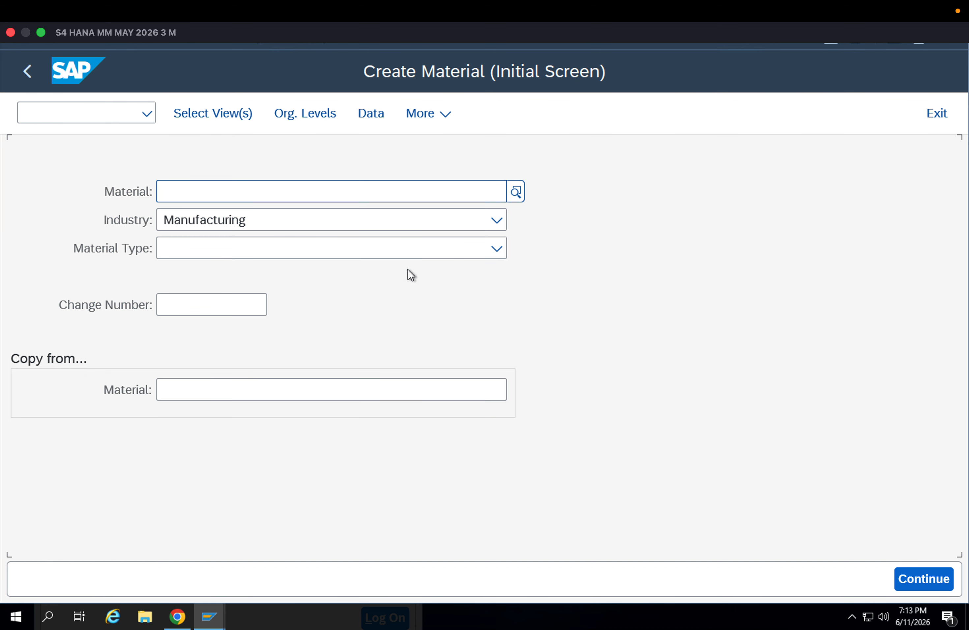
{"action": "key", "text": "Down"}
{"action": "key", "text": "Down"}
{"action": "key", "text": "Return"}
{"action": "key", "text": "Return"}
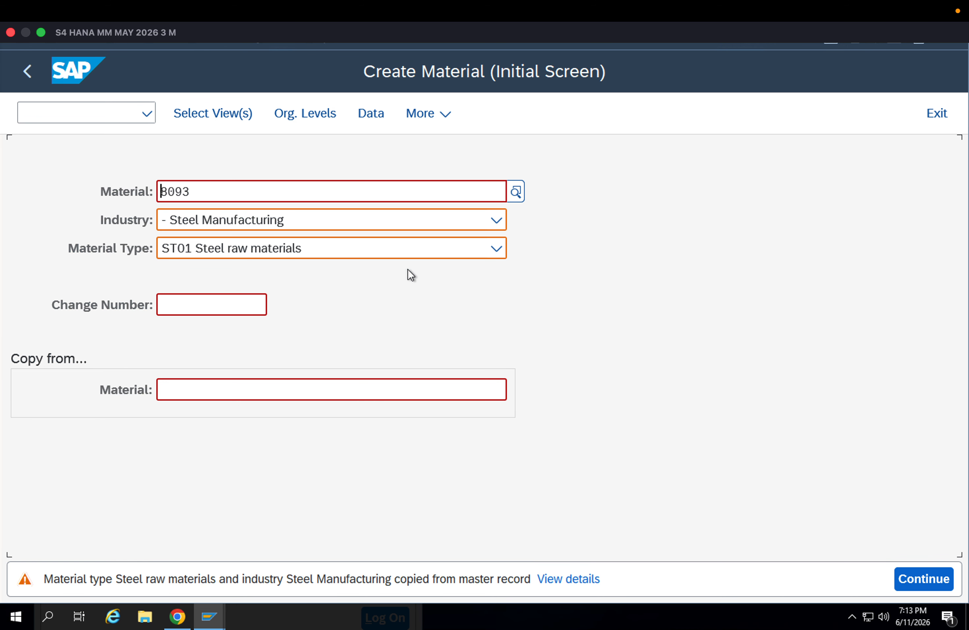
{"action": "key", "text": "Return"}
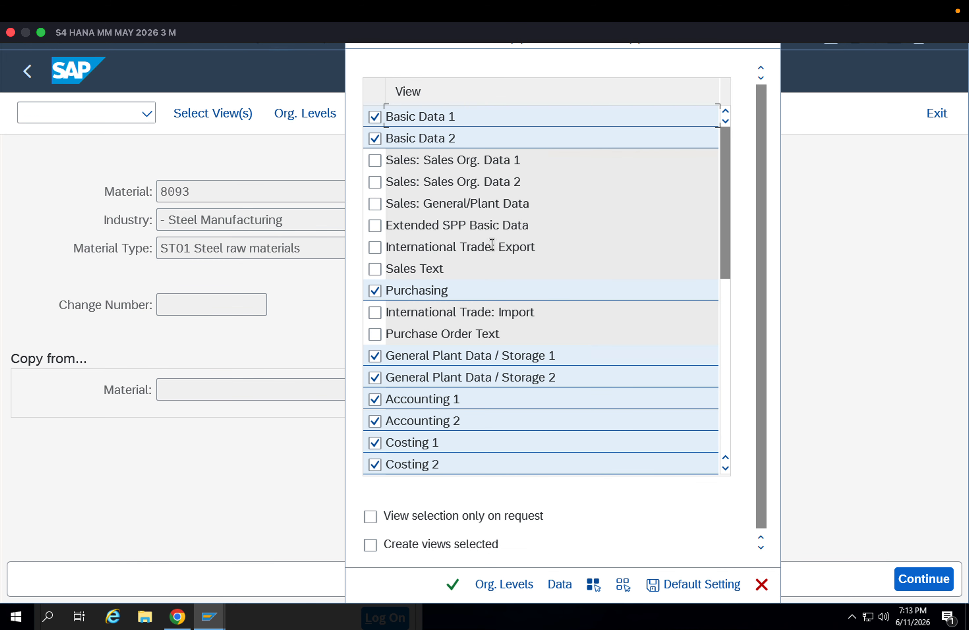
{"action": "scroll", "coordinate": [489, 299], "scroll_direction": "down", "scroll_amount": 3}
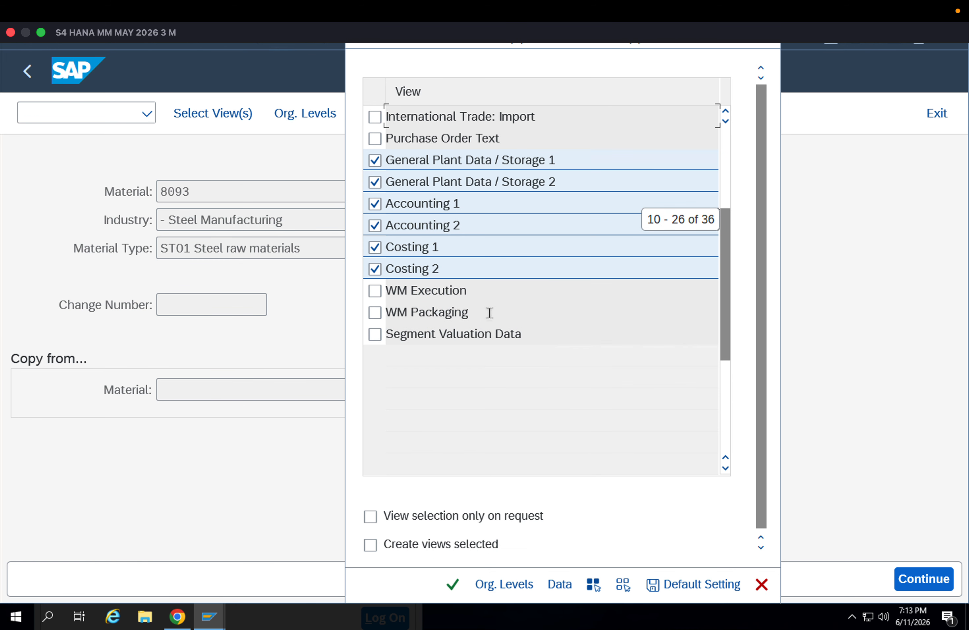
{"action": "scroll", "coordinate": [490, 313], "scroll_direction": "up", "scroll_amount": 1}
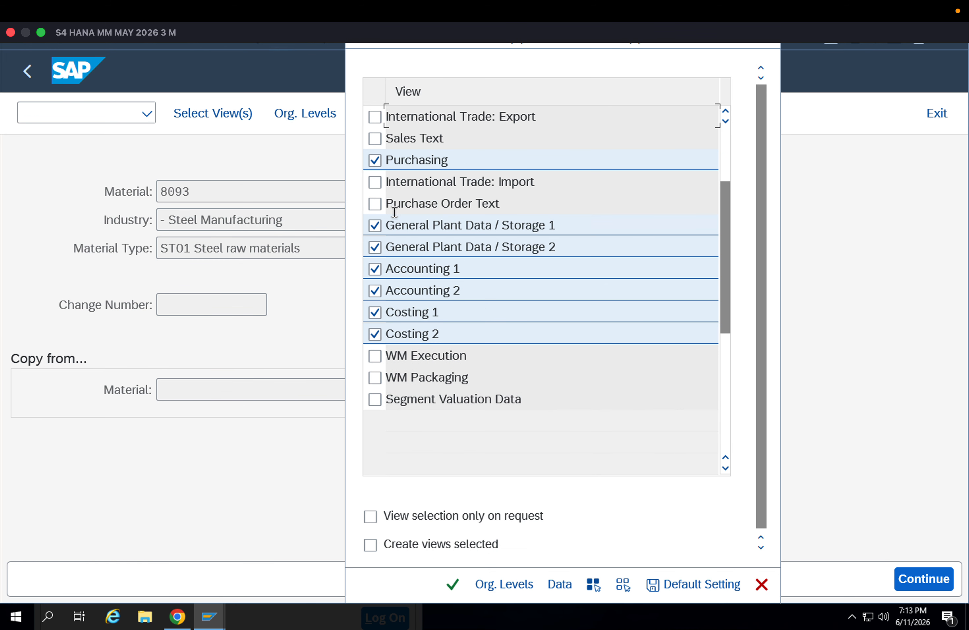
{"action": "scroll", "coordinate": [463, 336], "scroll_direction": "up", "scroll_amount": 2}
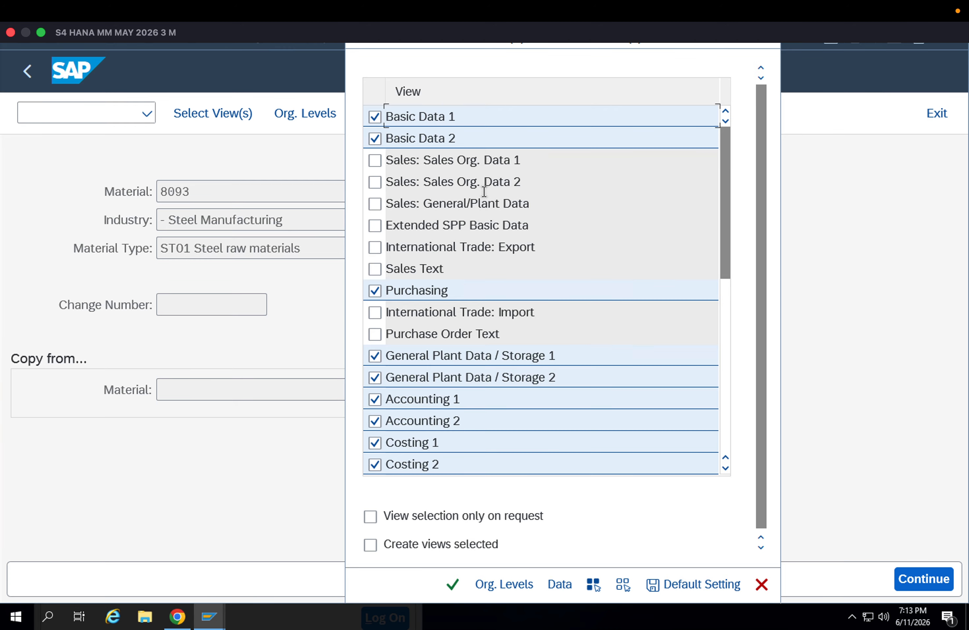
{"action": "key", "text": "Escape"}
Reopen the view selection for material 8093 and check the list again for a Quality Management view
{"action": "left_click", "coordinate": [102, 113]}
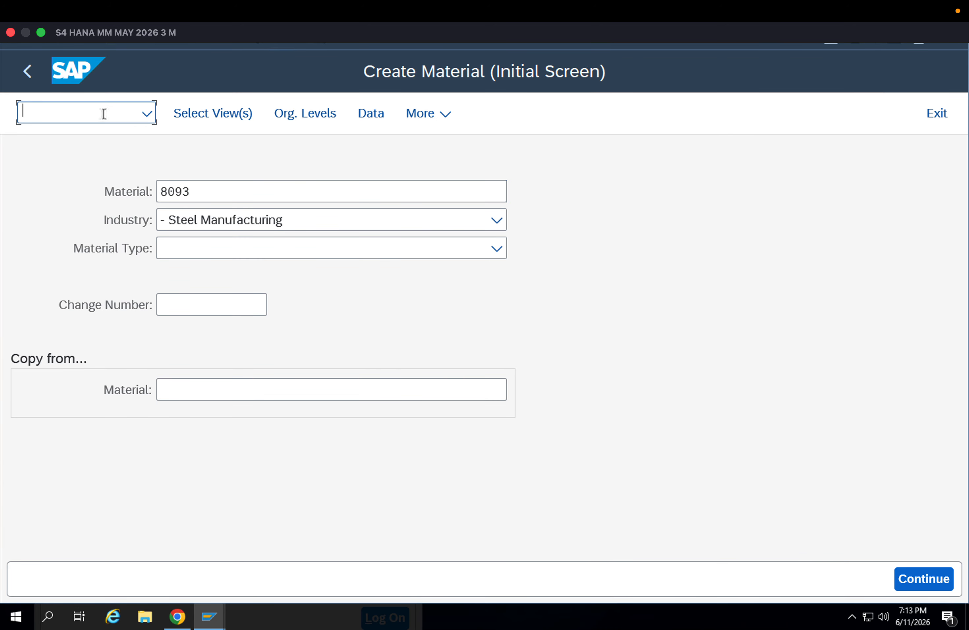
{"action": "key", "text": "Return"}
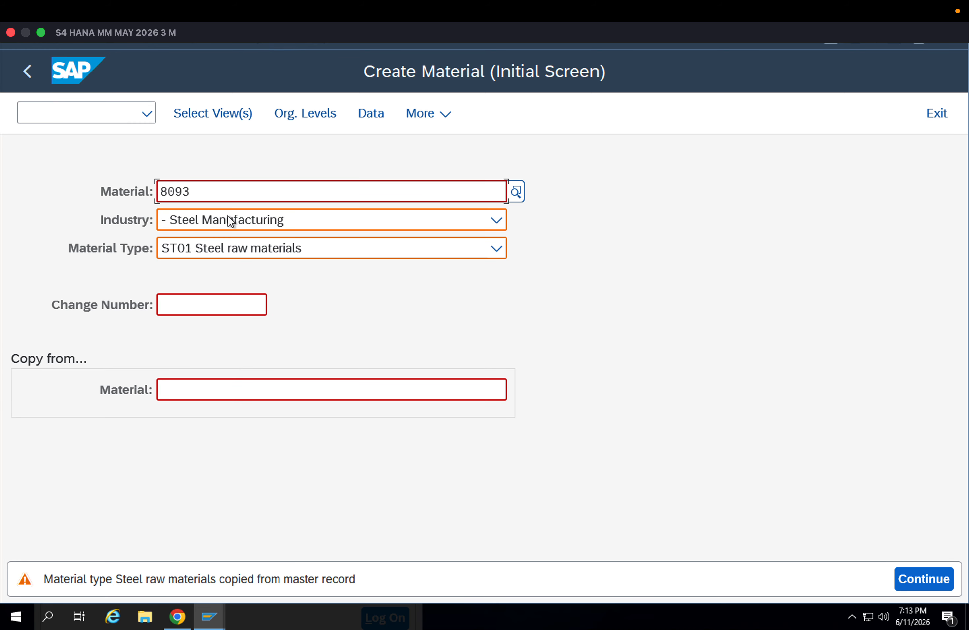
{"action": "key", "text": "Return"}
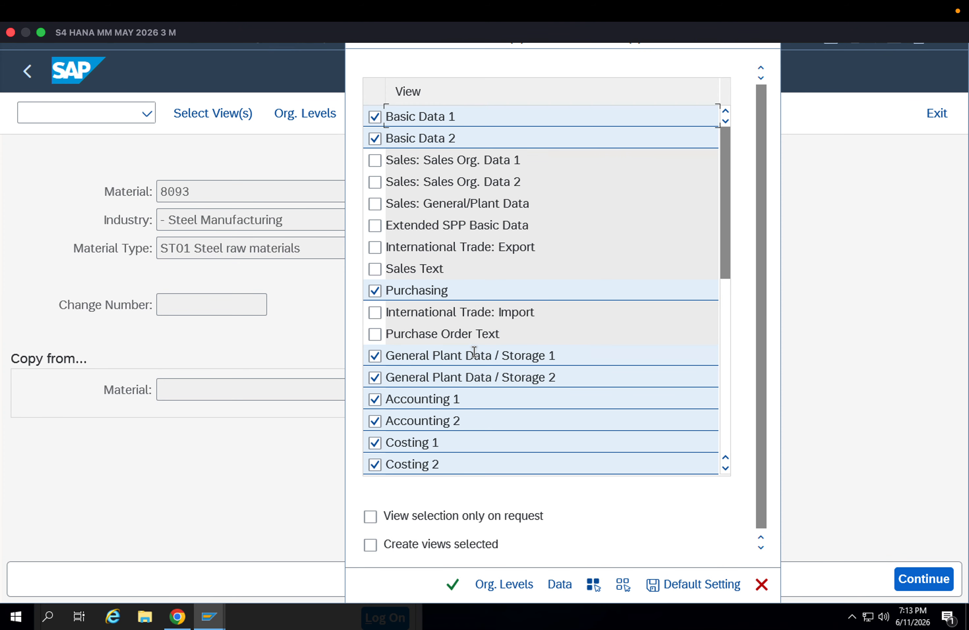
{"action": "scroll", "coordinate": [474, 357], "scroll_direction": "down", "scroll_amount": 1}
{"action": "scroll", "coordinate": [475, 357], "scroll_direction": "down", "scroll_amount": 1}
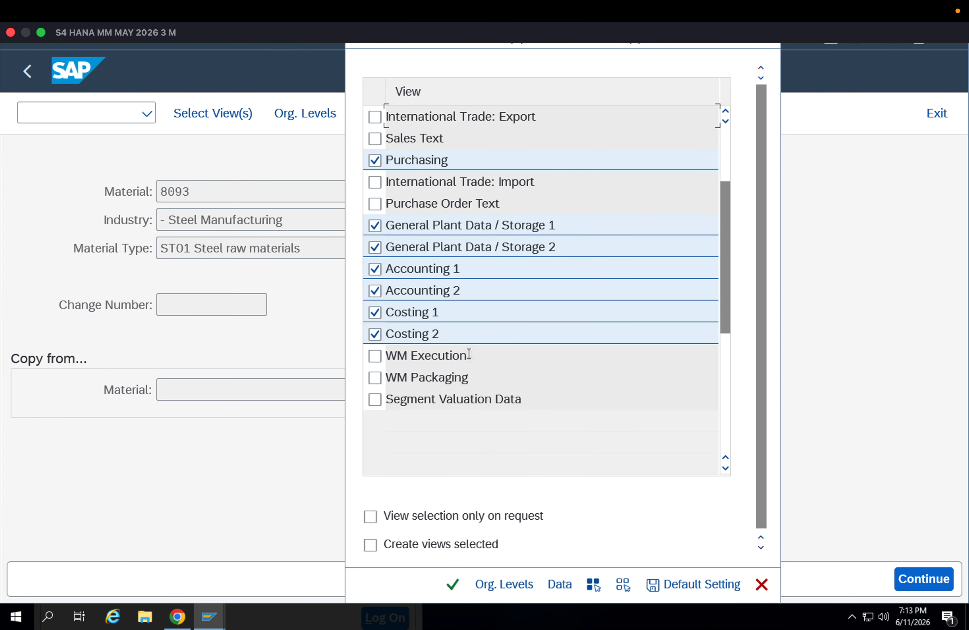
{"action": "key", "text": "Escape"}
Leave material creation and run transaction OMS2 to maintain material types
{"action": "left_click", "coordinate": [101, 119]}
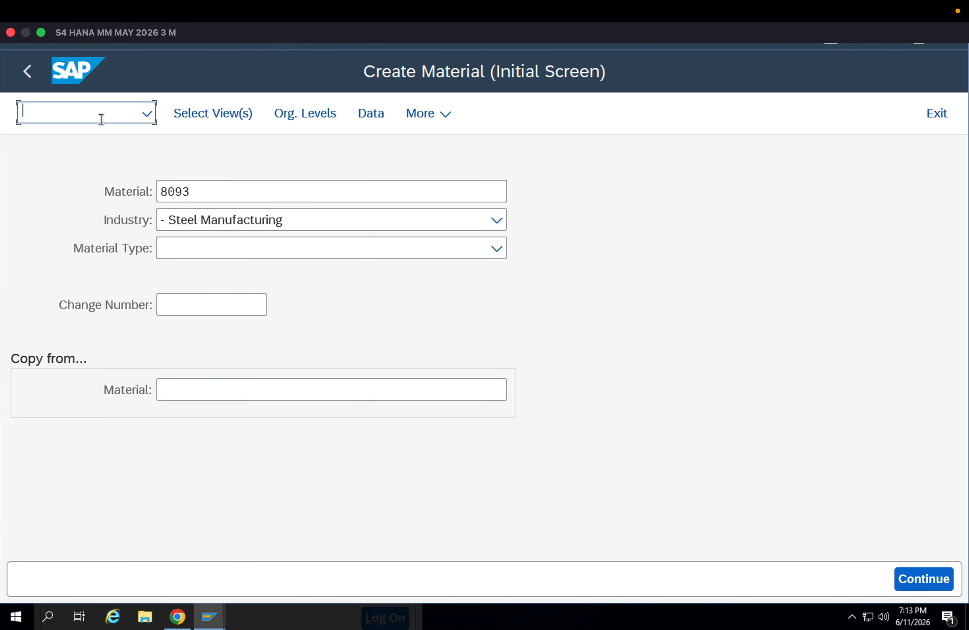
{"action": "type", "text": "/noms2"}
{"action": "key", "text": "Return"}
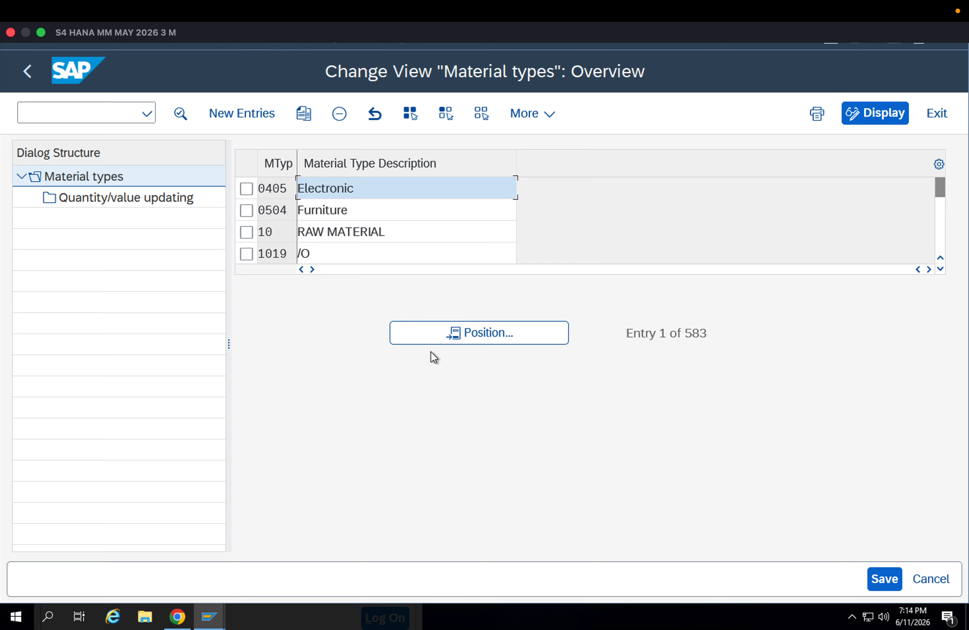
Position the material types list on ST01 (Steel raw materials) and open its details
{"action": "left_click", "coordinate": [427, 339]}
{"action": "type", "text": "S"}
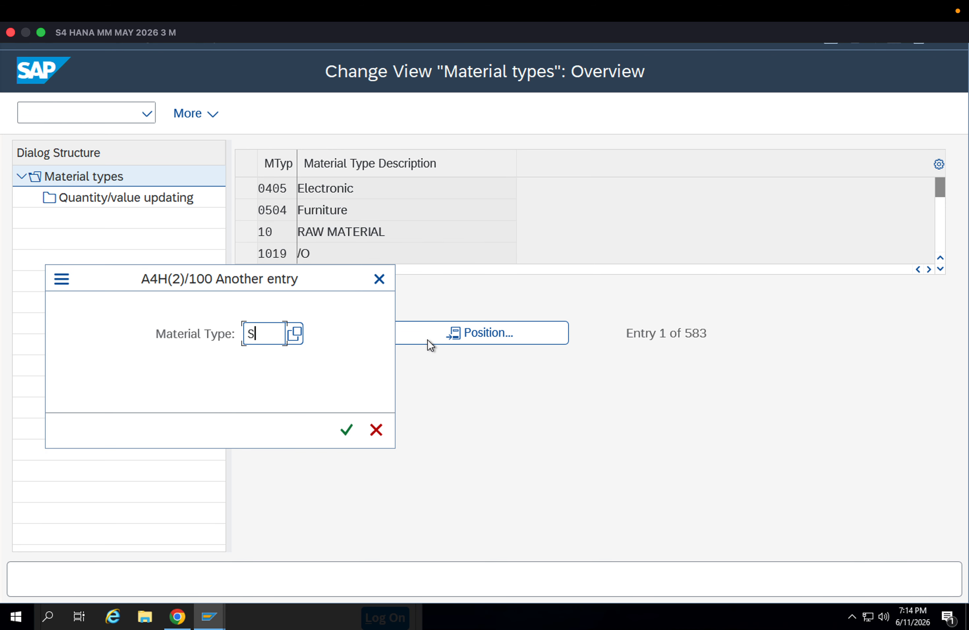
{"action": "type", "text": "T01"}
{"action": "key", "text": "Return"}
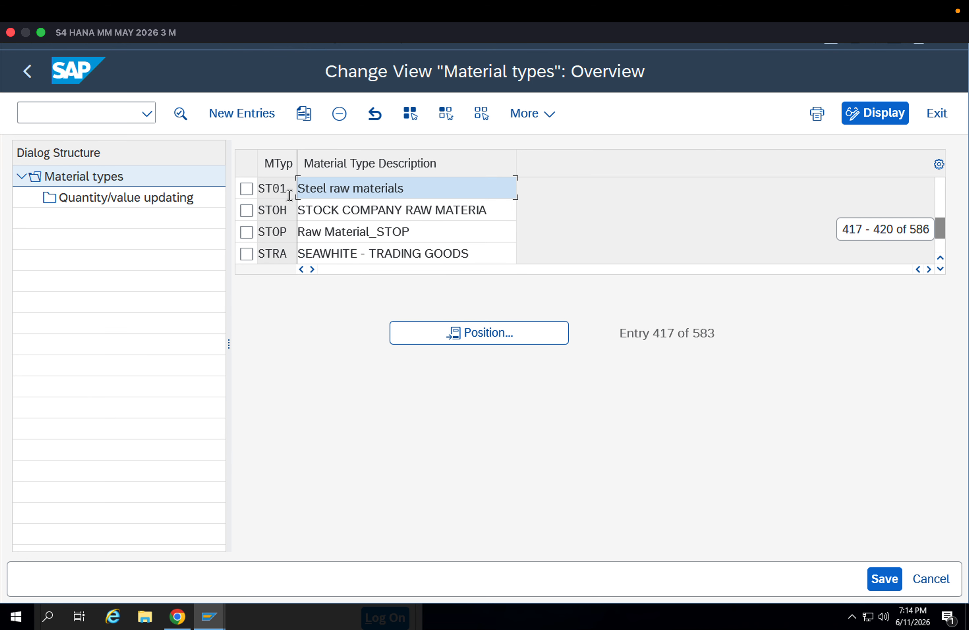
{"action": "left_click", "coordinate": [247, 189]}
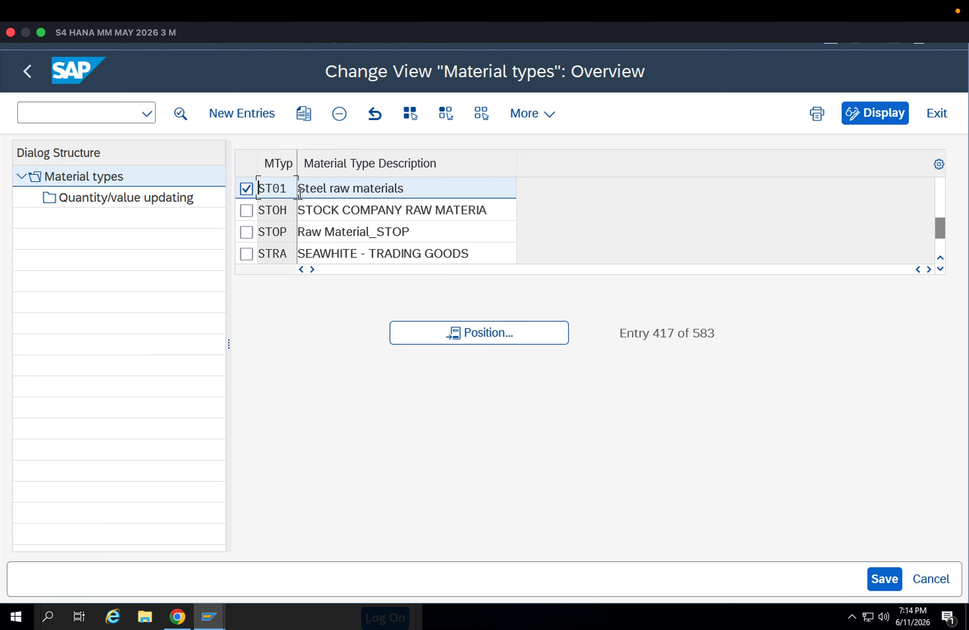
{"action": "double_click", "coordinate": [334, 192]}
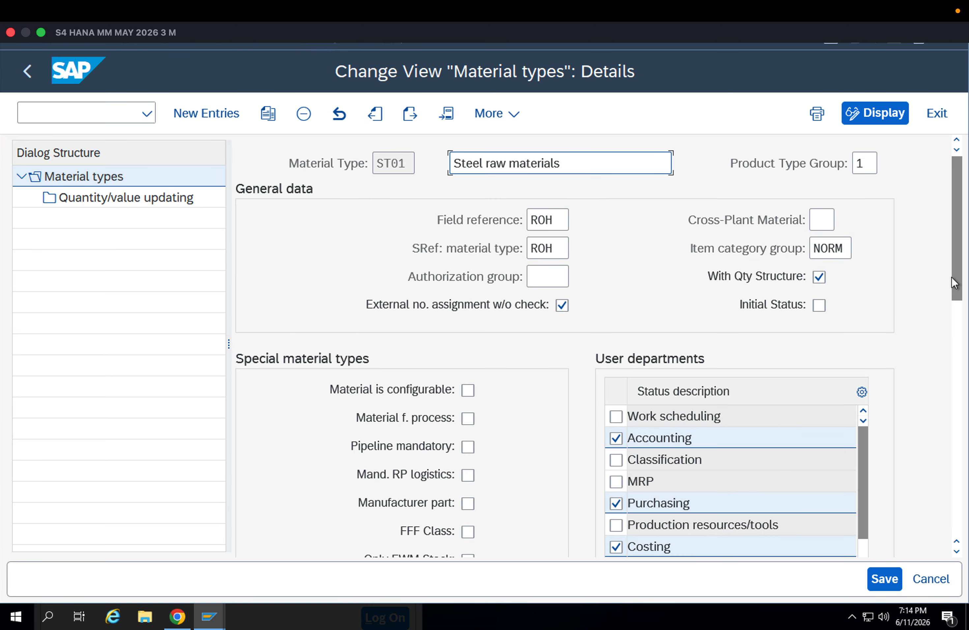
Enable the Quality management user department for material type ST01 and save it under the proposed customizing request
{"action": "left_click_drag", "start_coordinate": [954, 283], "coordinate": [956, 339]}
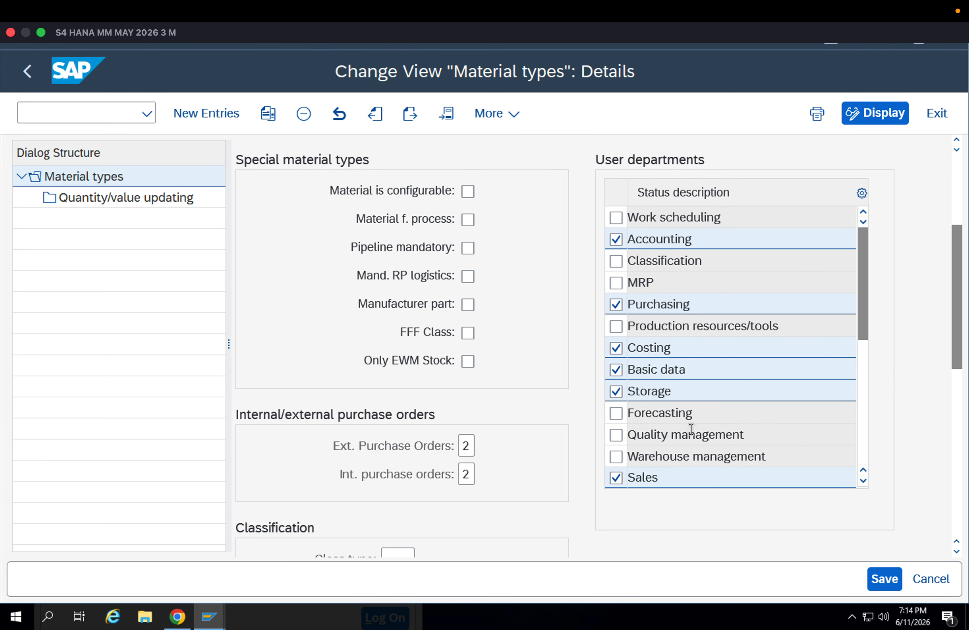
{"action": "left_click", "coordinate": [615, 435]}
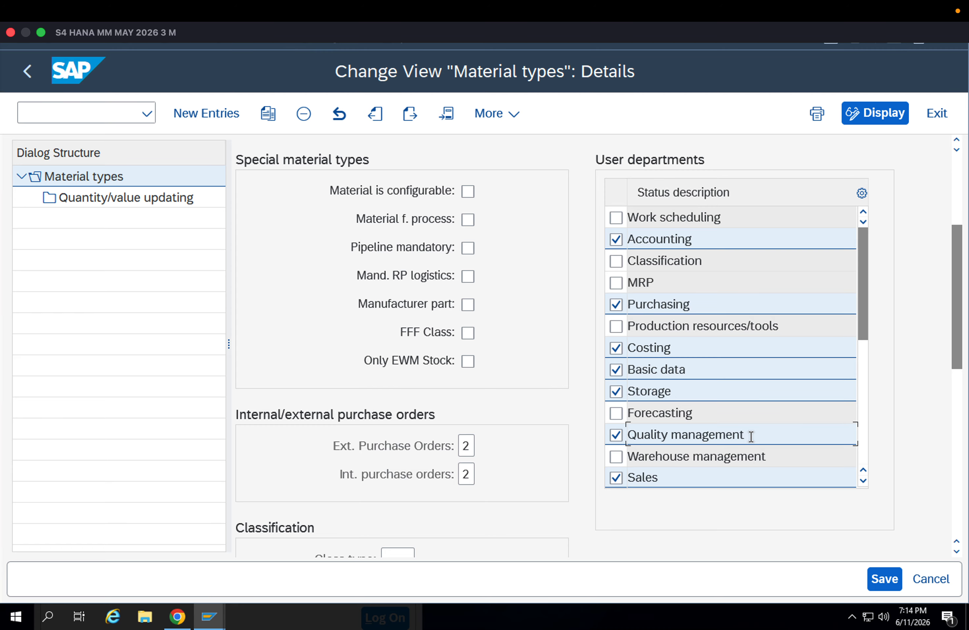
{"action": "left_click_drag", "start_coordinate": [751, 436], "coordinate": [621, 435]}
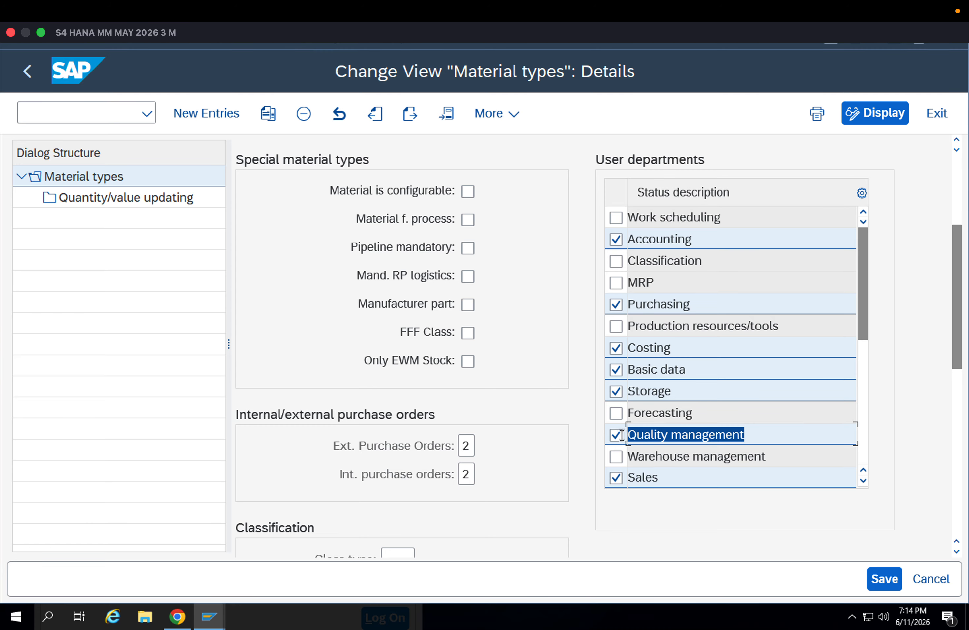
{"action": "left_click", "coordinate": [883, 579]}
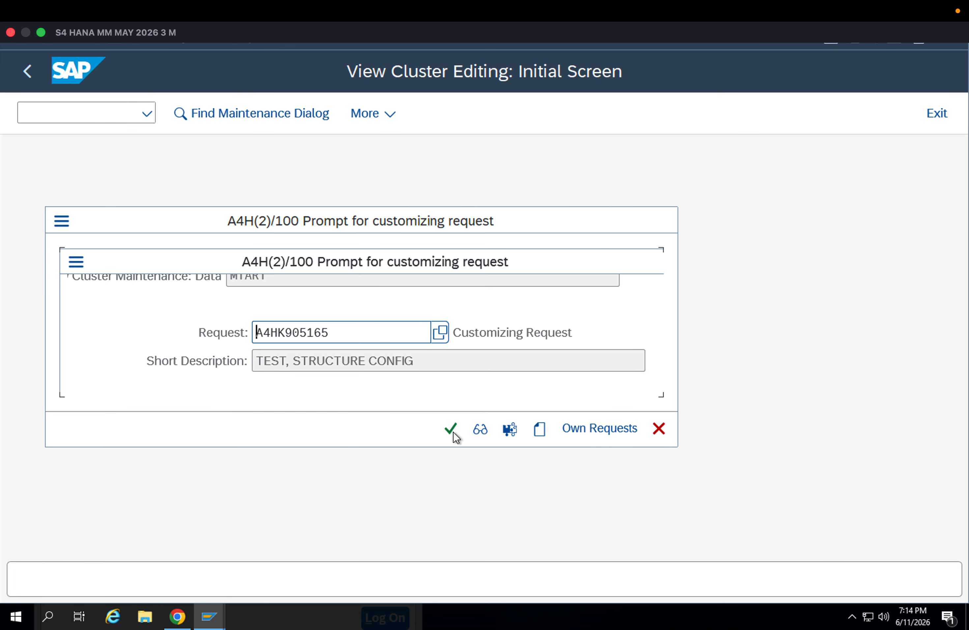
{"action": "left_click", "coordinate": [451, 429]}
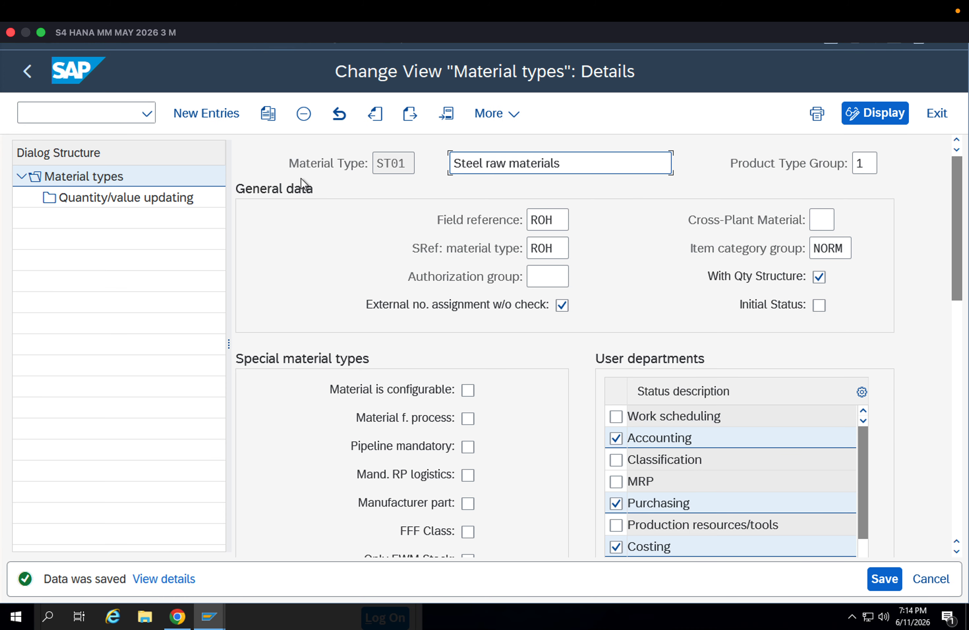
{"action": "left_click_drag", "start_coordinate": [411, 166], "coordinate": [329, 161]}
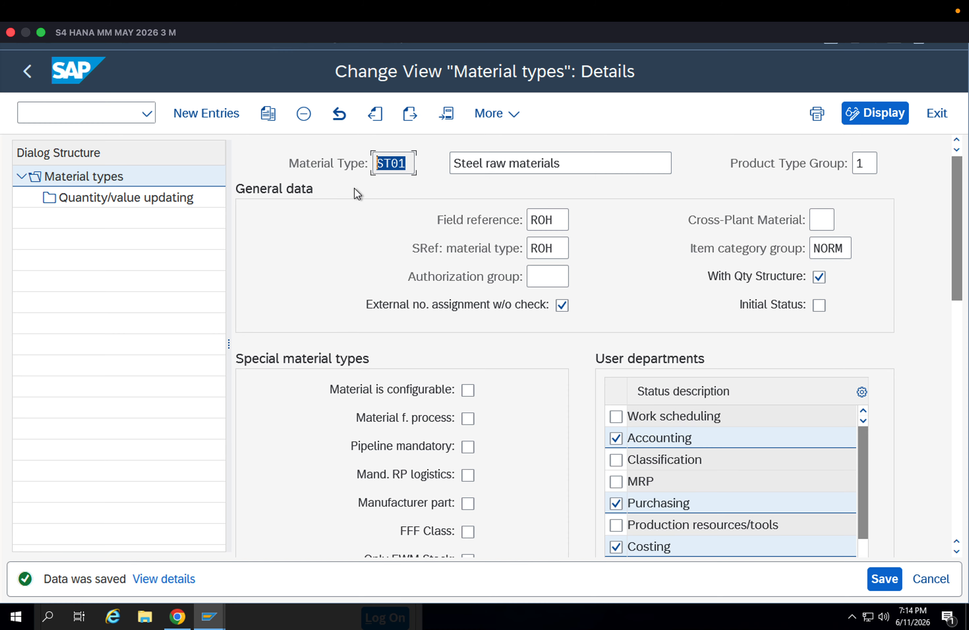
{"action": "left_click_drag", "start_coordinate": [406, 157], "coordinate": [361, 154]}
{"action": "left_click", "coordinate": [859, 551]}
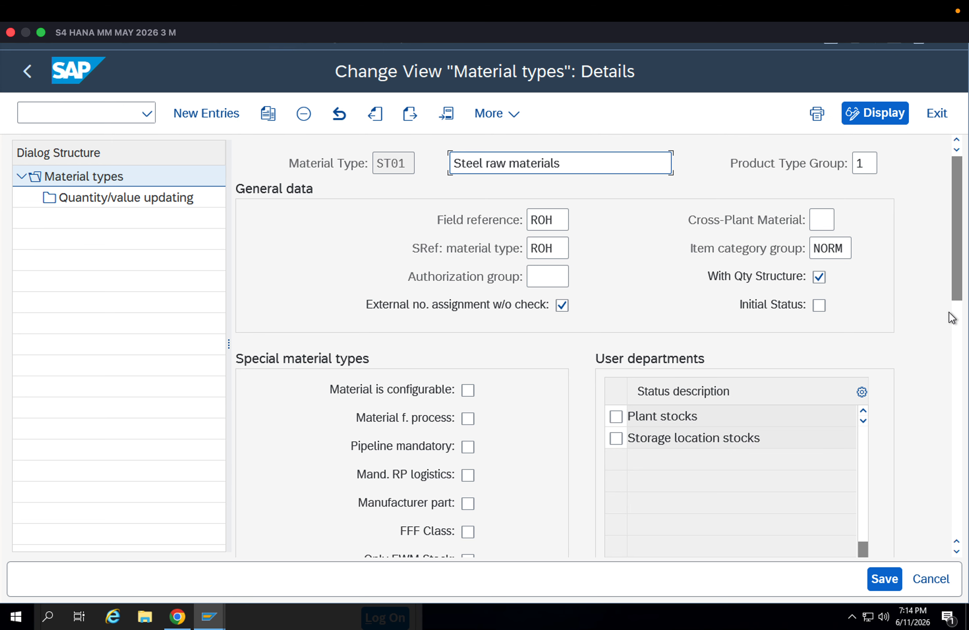
Return to the start screen and run MM01 for material 8093 up to its view selection
{"action": "key", "text": "F3"}
{"action": "key", "text": "F3"}
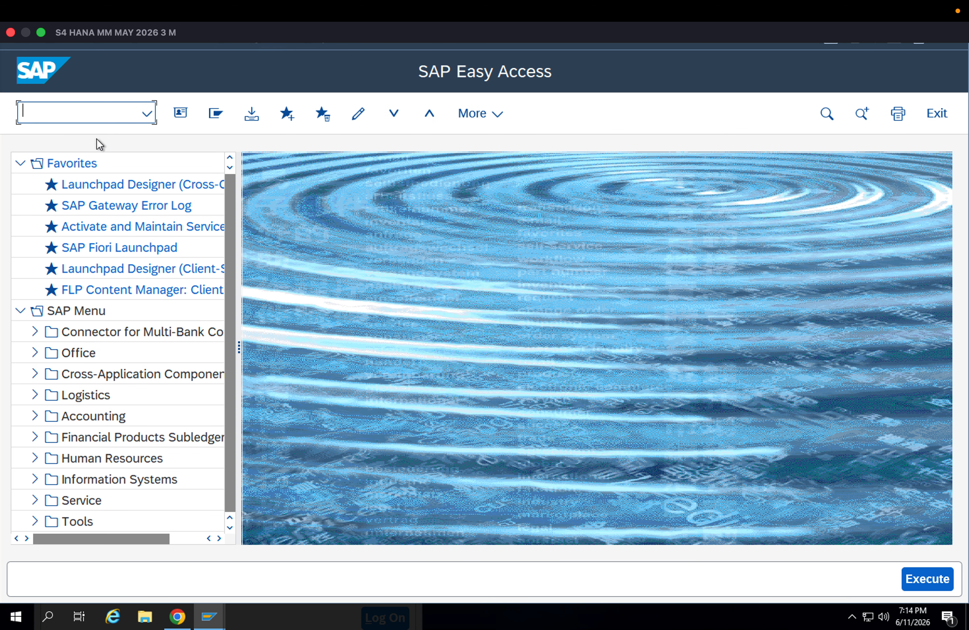
{"action": "type", "text": "mm01"}
{"action": "key", "text": "Return"}
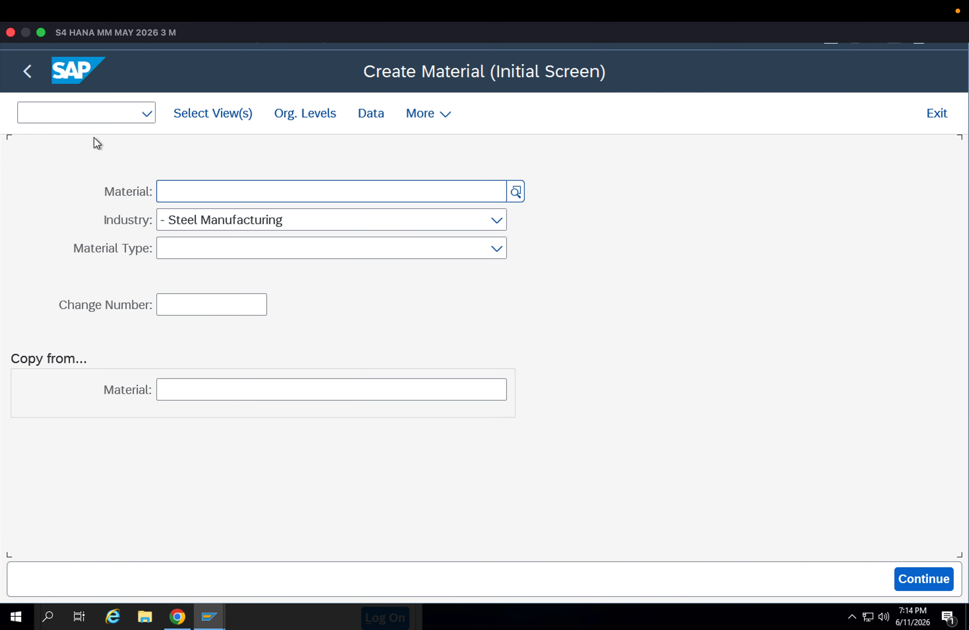
{"action": "key", "text": "Down"}
{"action": "key", "text": "Down"}
{"action": "key", "text": "Return"}
{"action": "key", "text": "Return"}
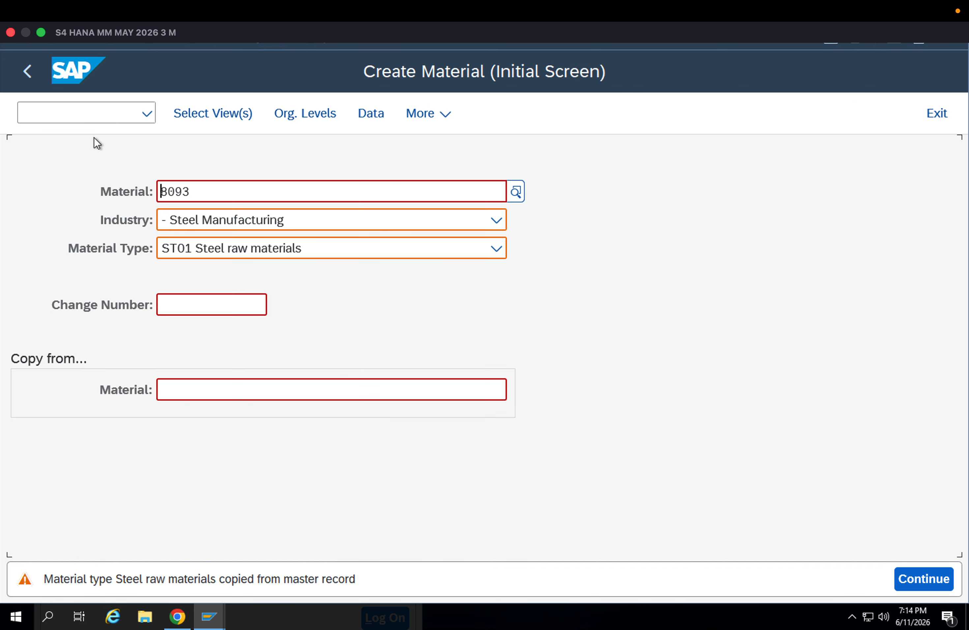
{"action": "key", "text": "Return"}
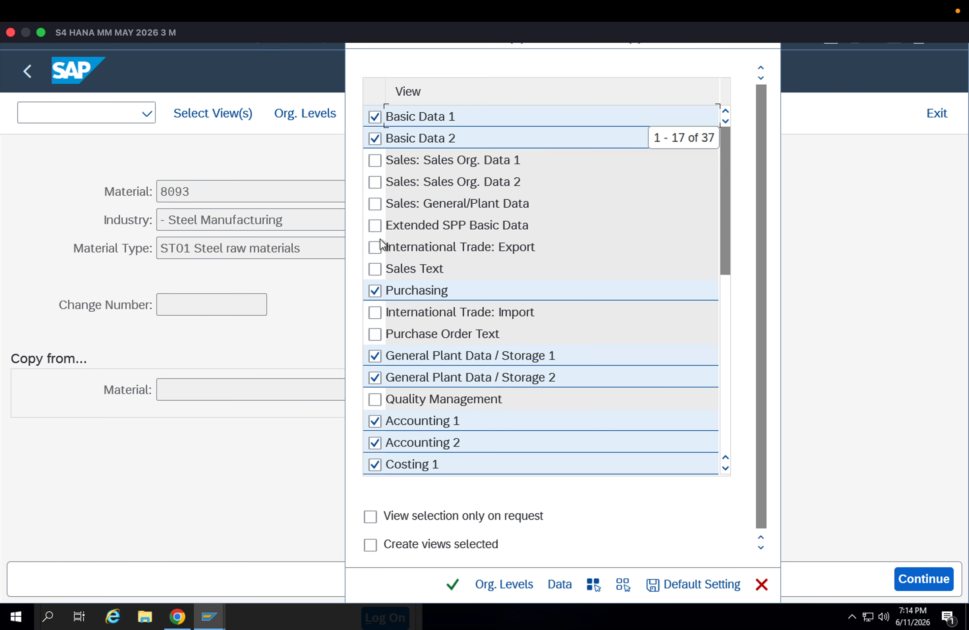
Select only the Quality Management view, open it, and accept plant APP1 as the organizational level
{"action": "left_click", "coordinate": [623, 584]}
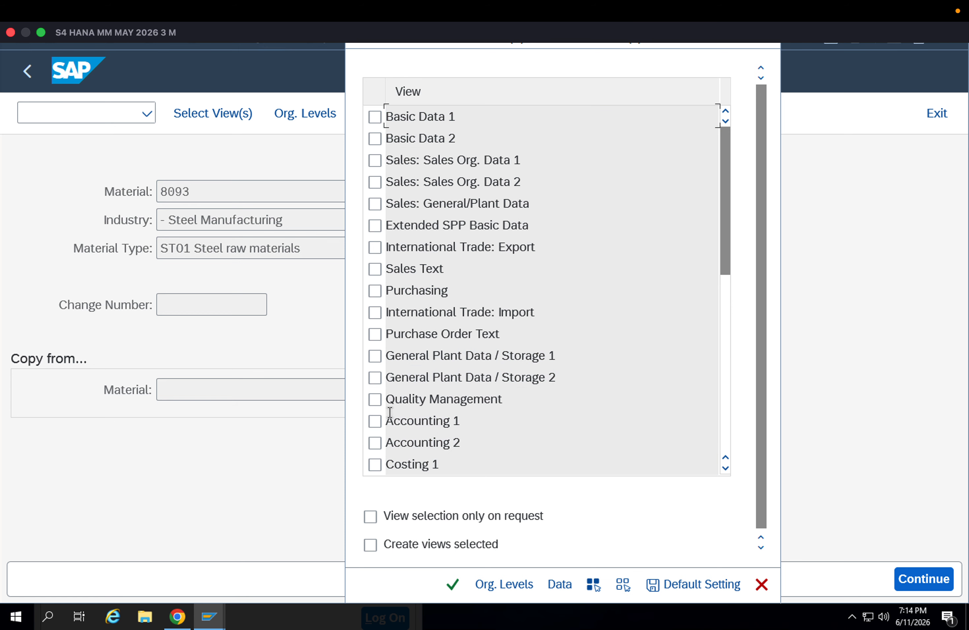
{"action": "left_click", "coordinate": [374, 401]}
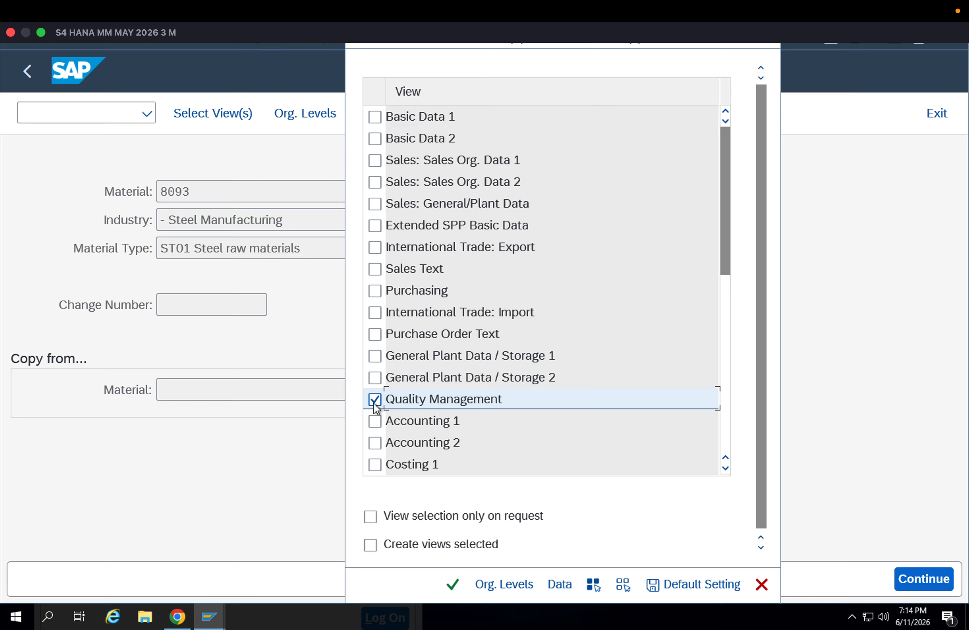
{"action": "key", "text": "Return"}
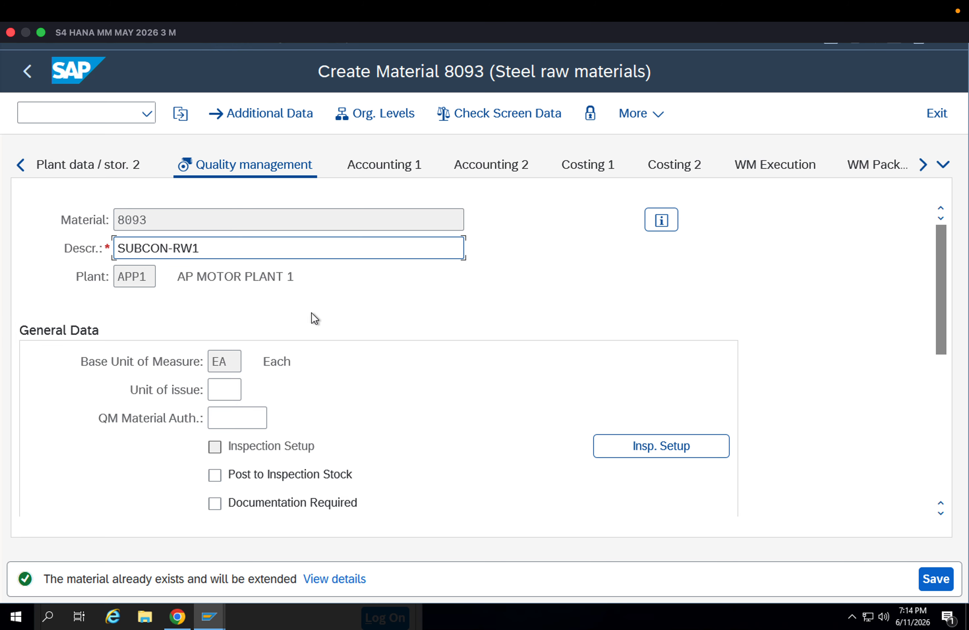
{"action": "left_click", "coordinate": [376, 113]}
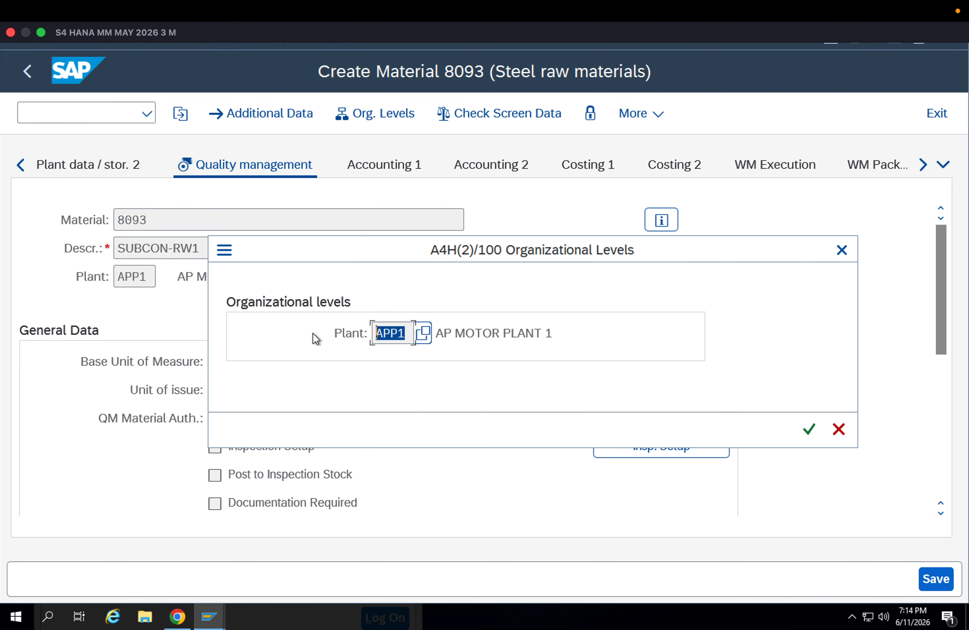
{"action": "key", "text": "Return"}
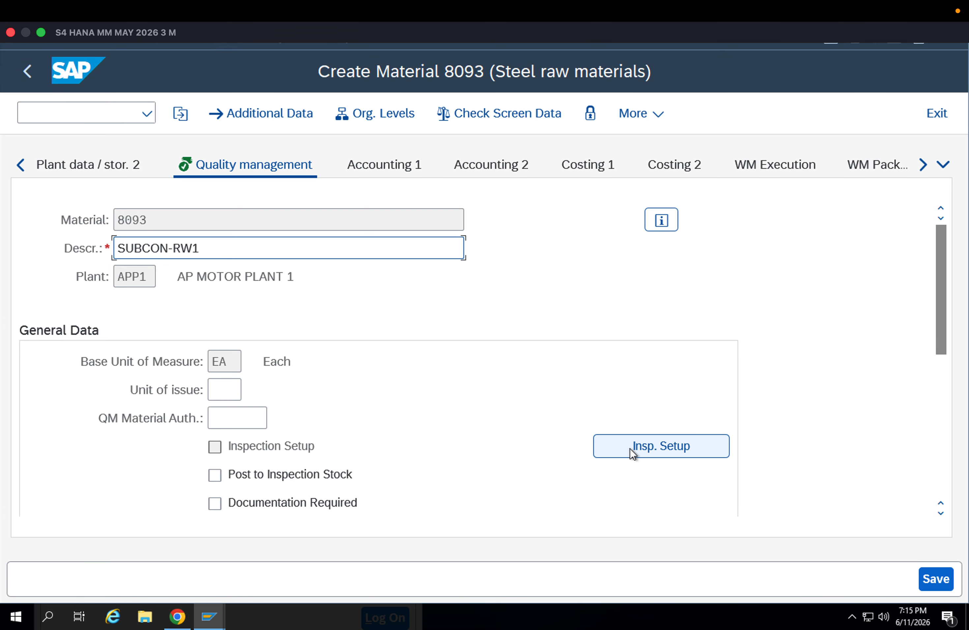
Open the inspection setup for material 8093 and add inspection type 01, Goods Receipt Insp. for Purchase Order
{"action": "left_click", "coordinate": [630, 448]}
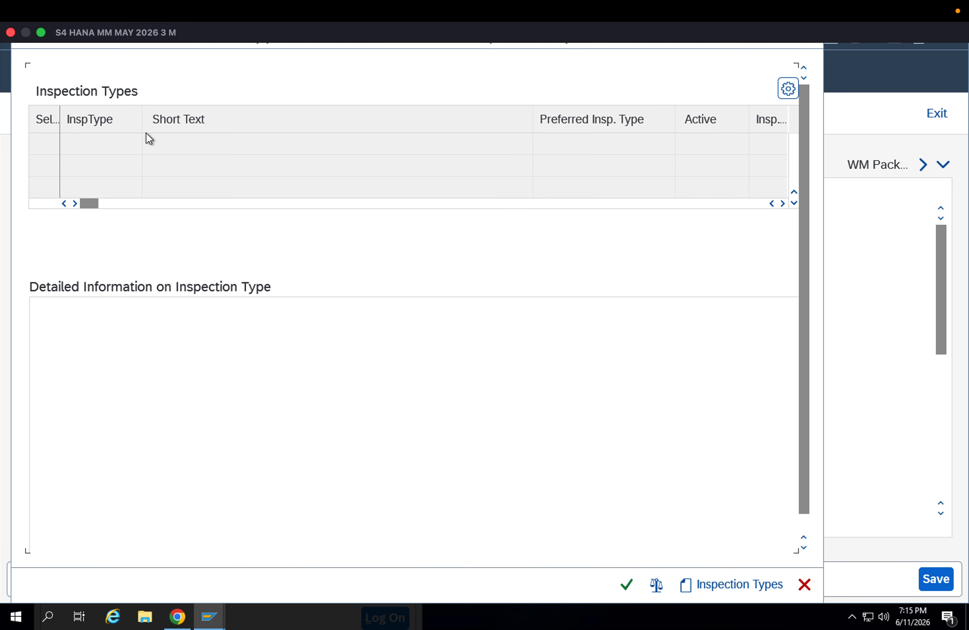
{"action": "left_click", "coordinate": [732, 585]}
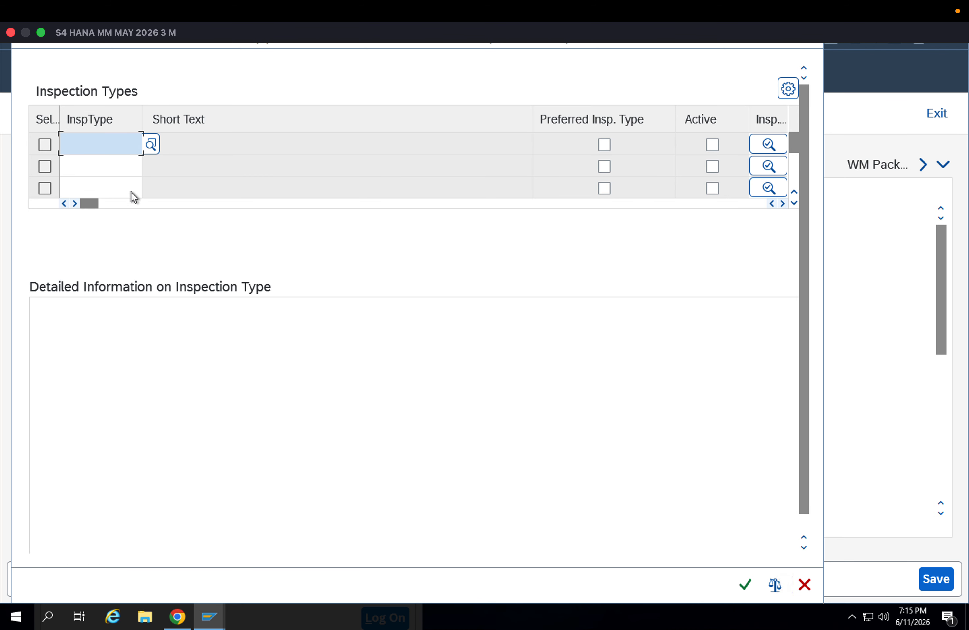
{"action": "left_click", "coordinate": [151, 145]}
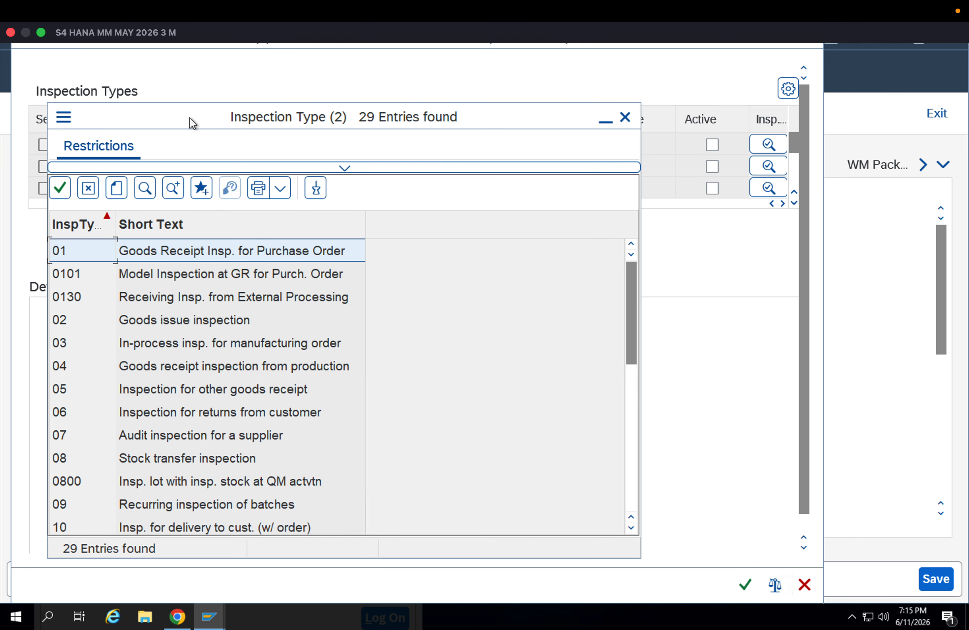
{"action": "left_click_drag", "start_coordinate": [189, 117], "coordinate": [318, 173]}
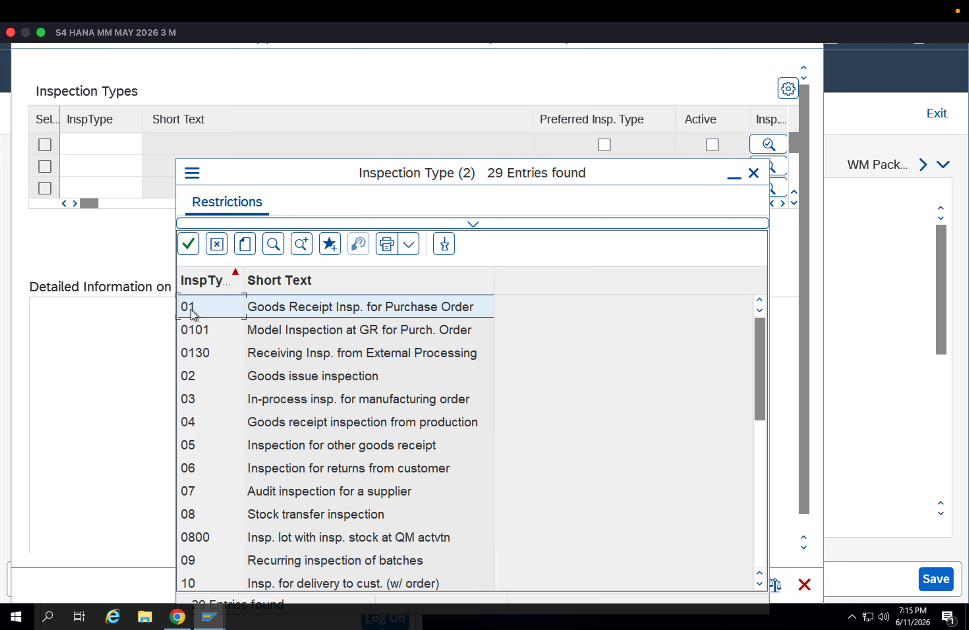
{"action": "left_click", "coordinate": [250, 381]}
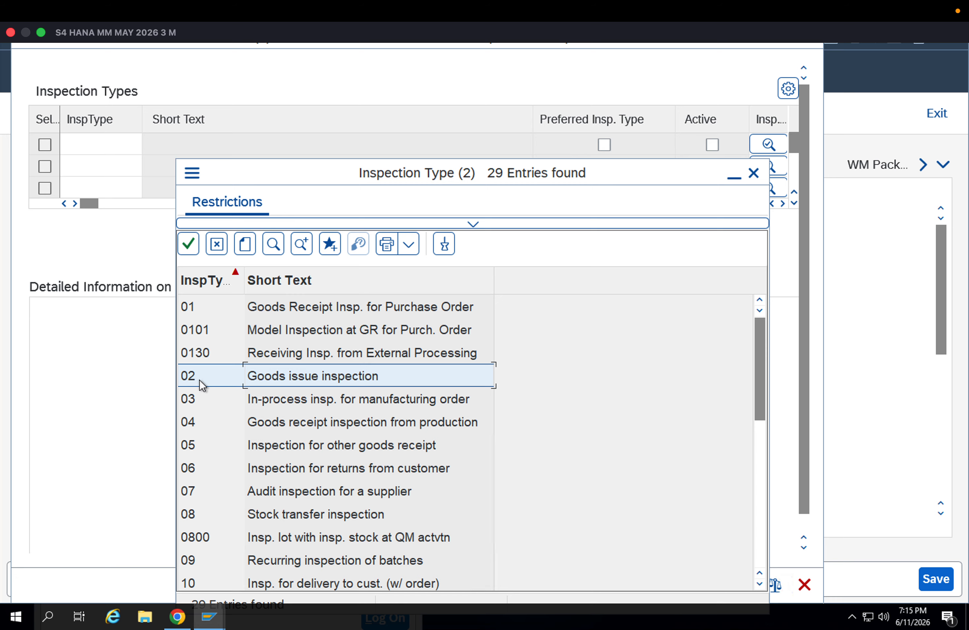
{"action": "left_click", "coordinate": [311, 406]}
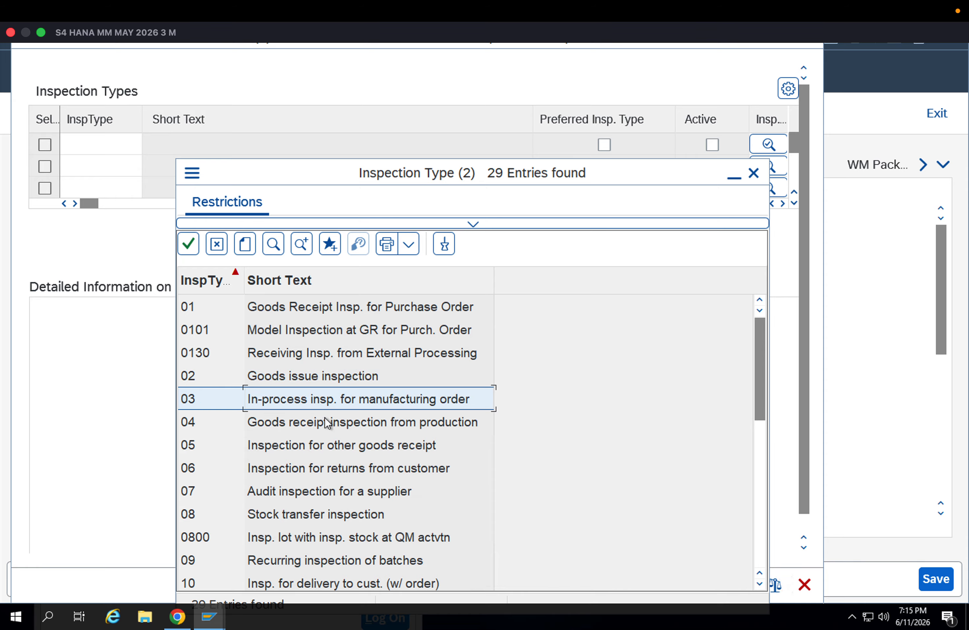
{"action": "left_click", "coordinate": [346, 427]}
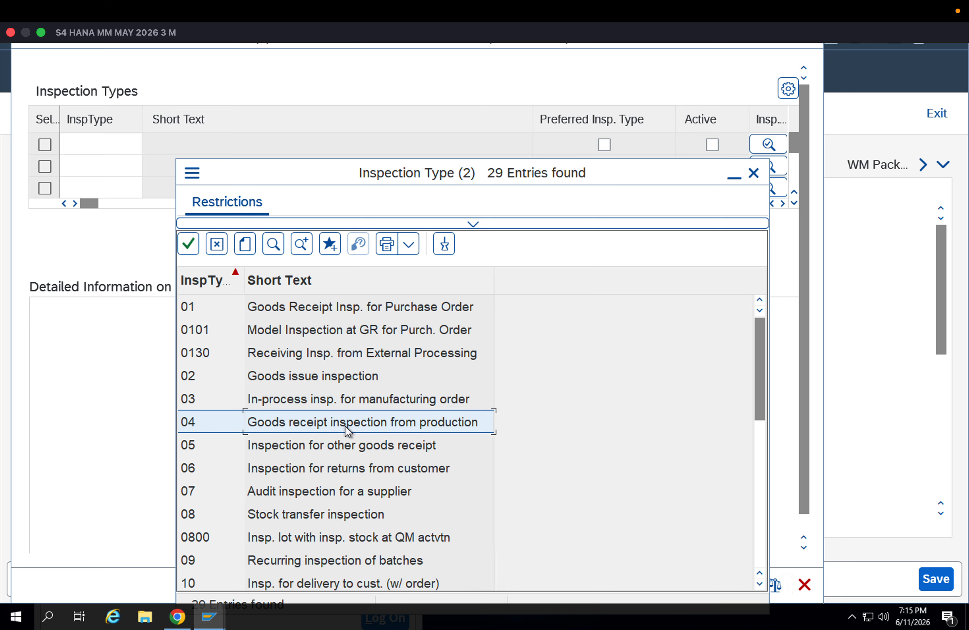
{"action": "scroll", "coordinate": [305, 455], "scroll_direction": "down", "scroll_amount": 4}
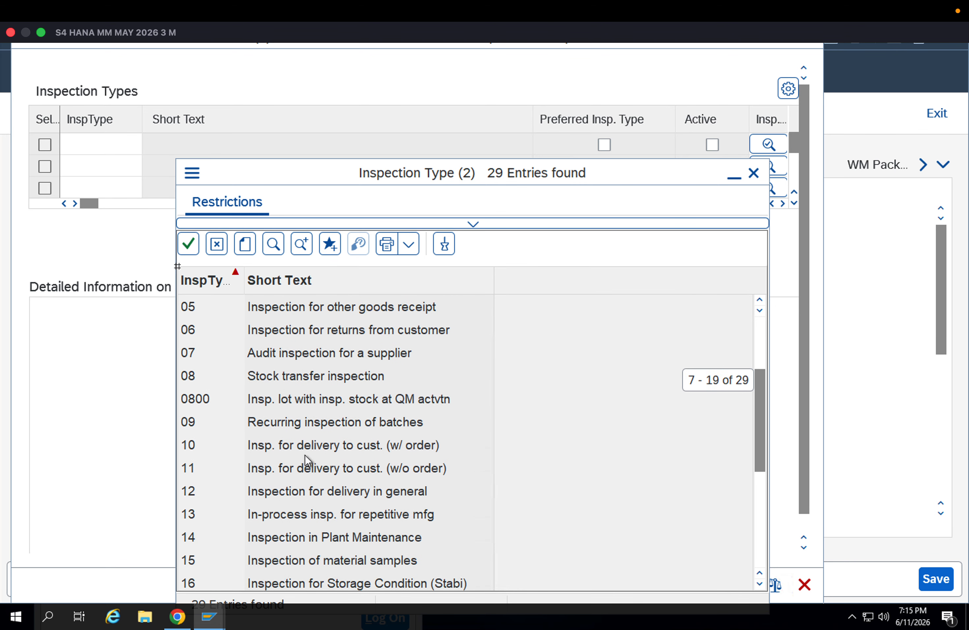
{"action": "scroll", "coordinate": [306, 404], "scroll_direction": "up", "scroll_amount": 4}
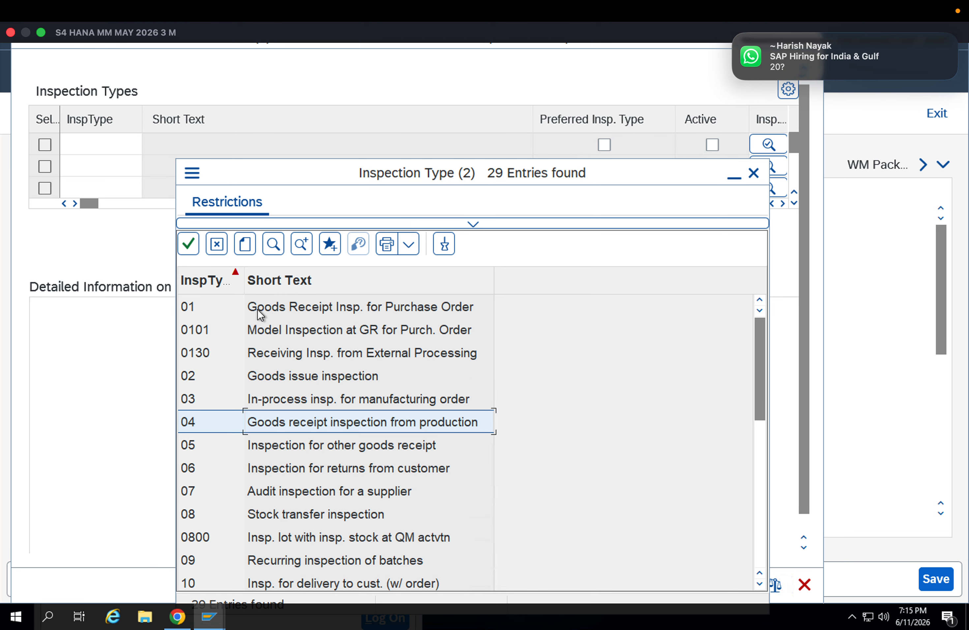
{"action": "left_click", "coordinate": [257, 308]}
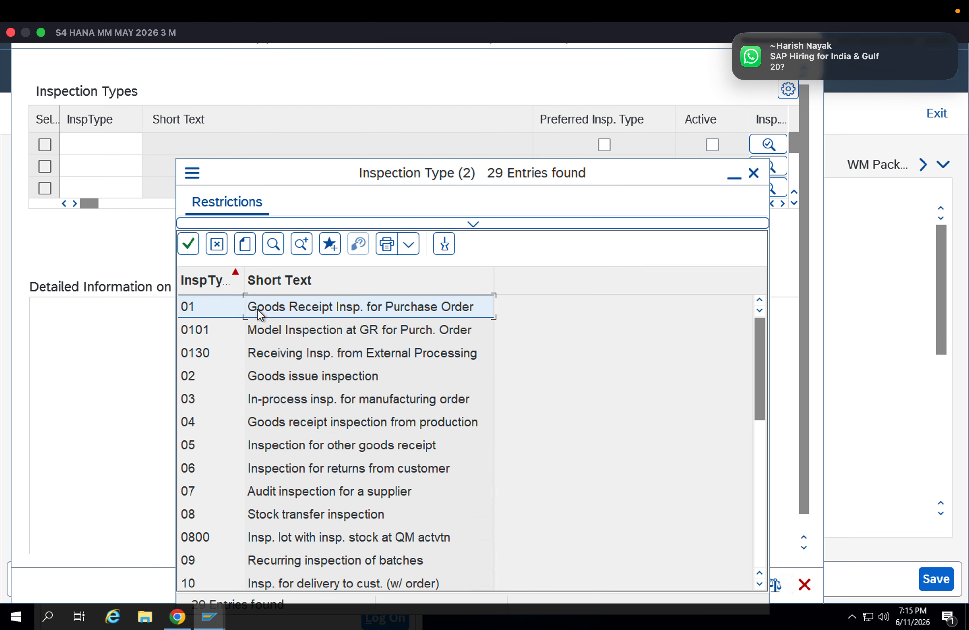
{"action": "double_click", "coordinate": [196, 306]}
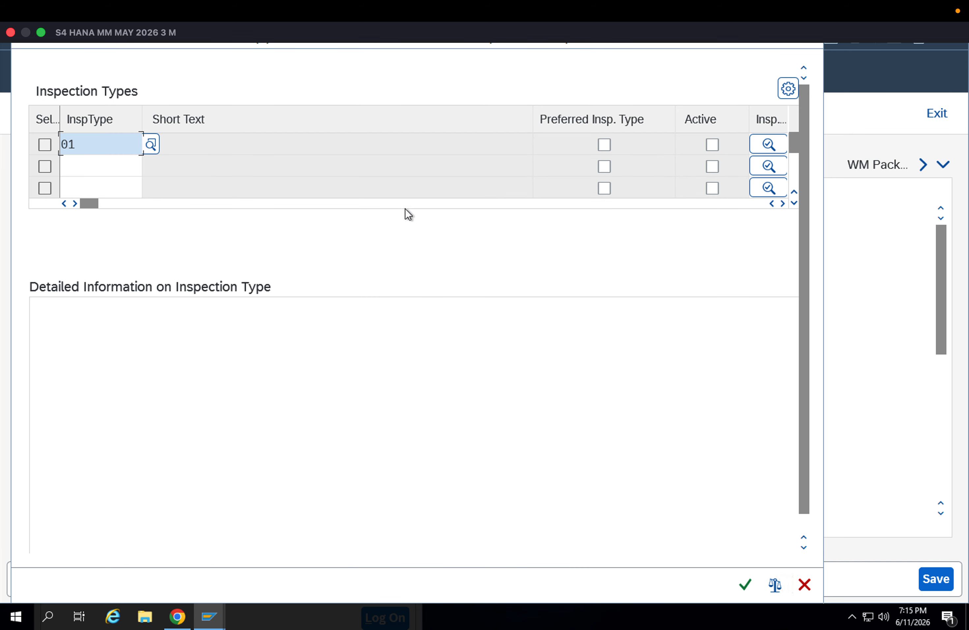
Activate inspection type 01 in the inspection setup and save the new quality management view of material 8093
{"action": "left_click", "coordinate": [711, 146]}
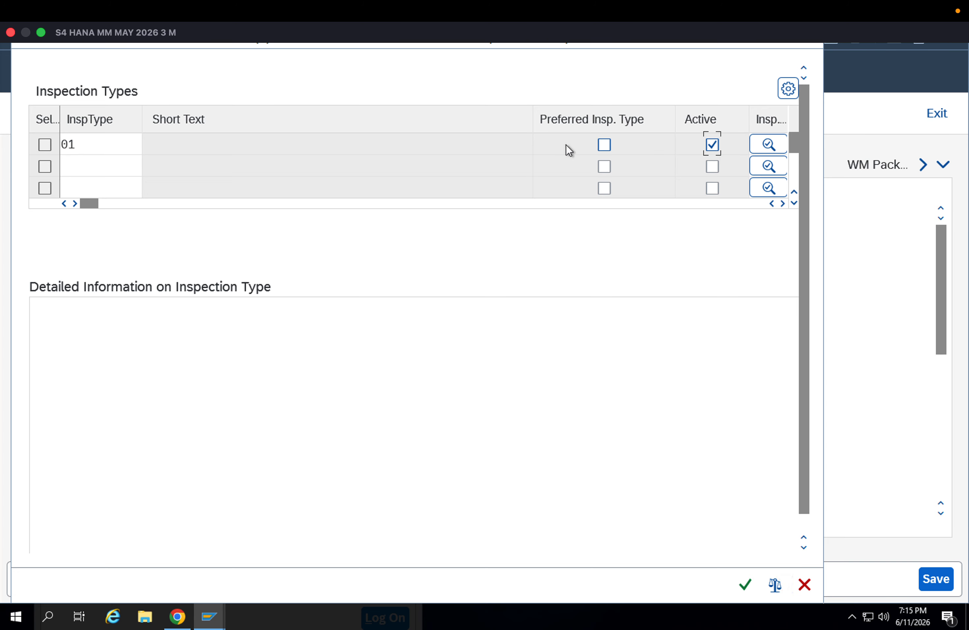
{"action": "key", "text": "Return"}
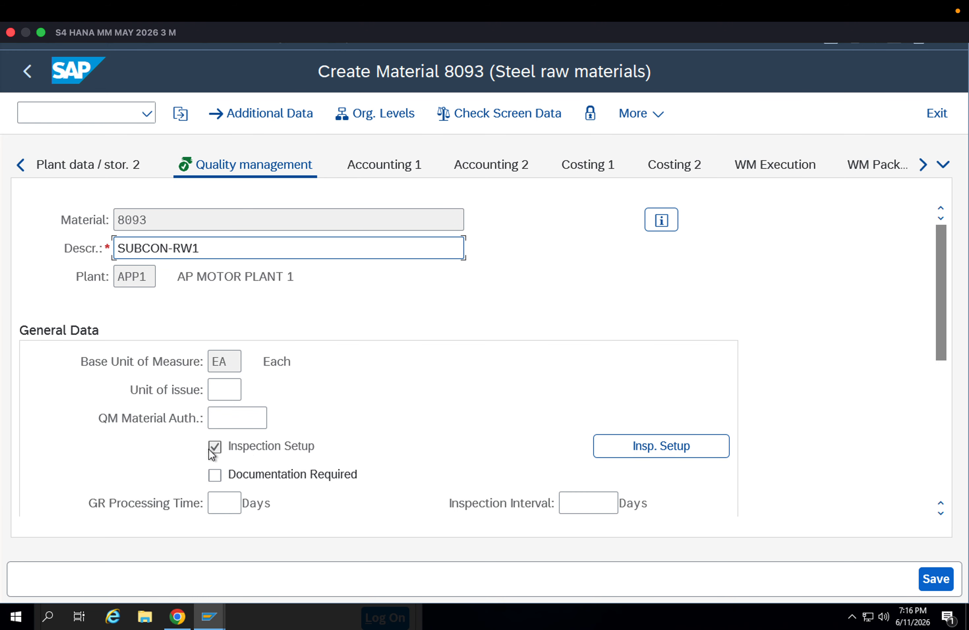
{"action": "left_click", "coordinate": [947, 584]}
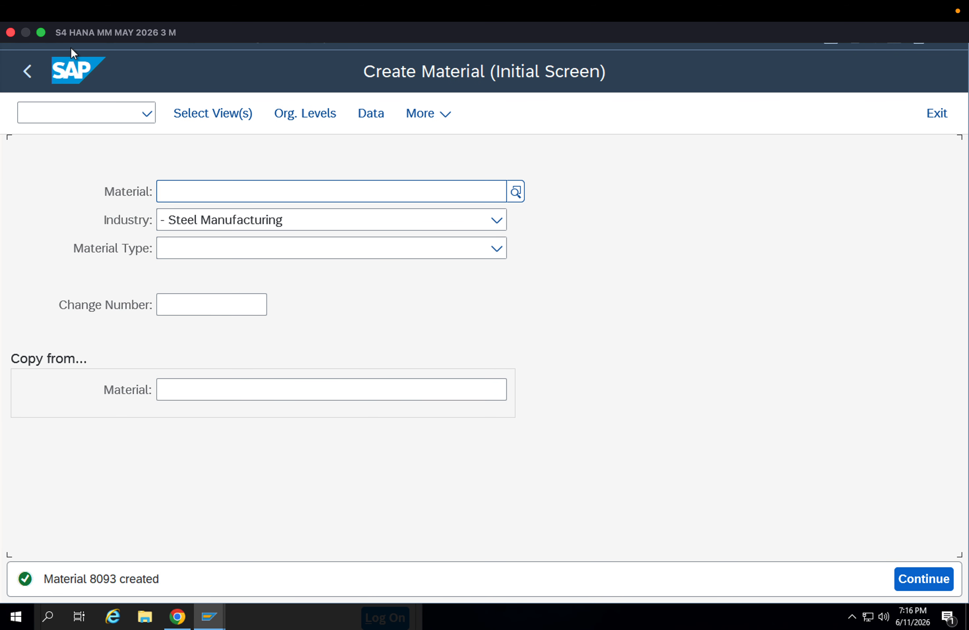
Run MM02 for material 8093 and open only its Quality Management view
{"action": "left_click", "coordinate": [81, 109]}
{"action": "type", "text": "/nmm02"}
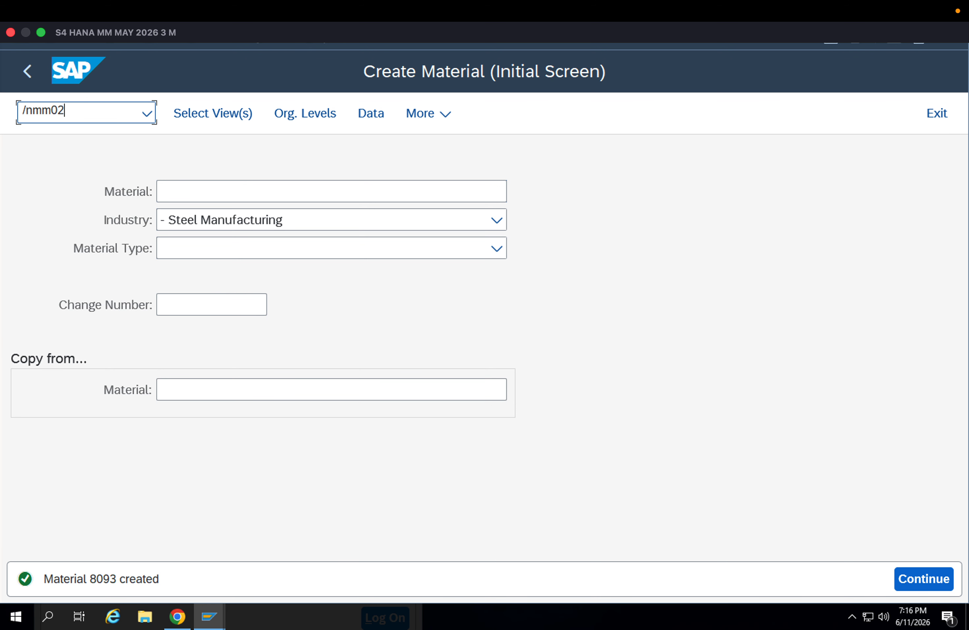
{"action": "key", "text": "Return"}
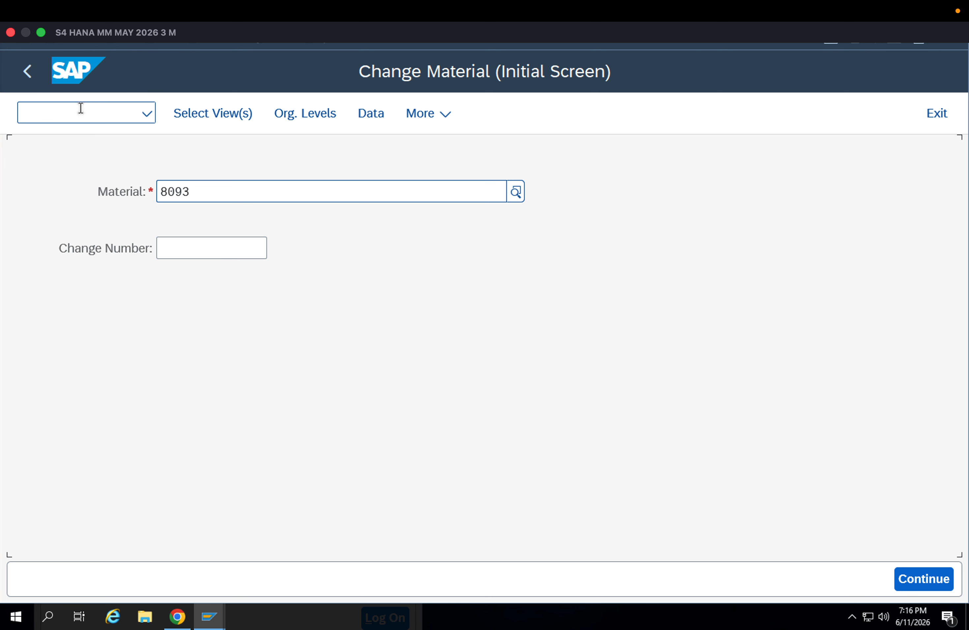
{"action": "key", "text": "Return"}
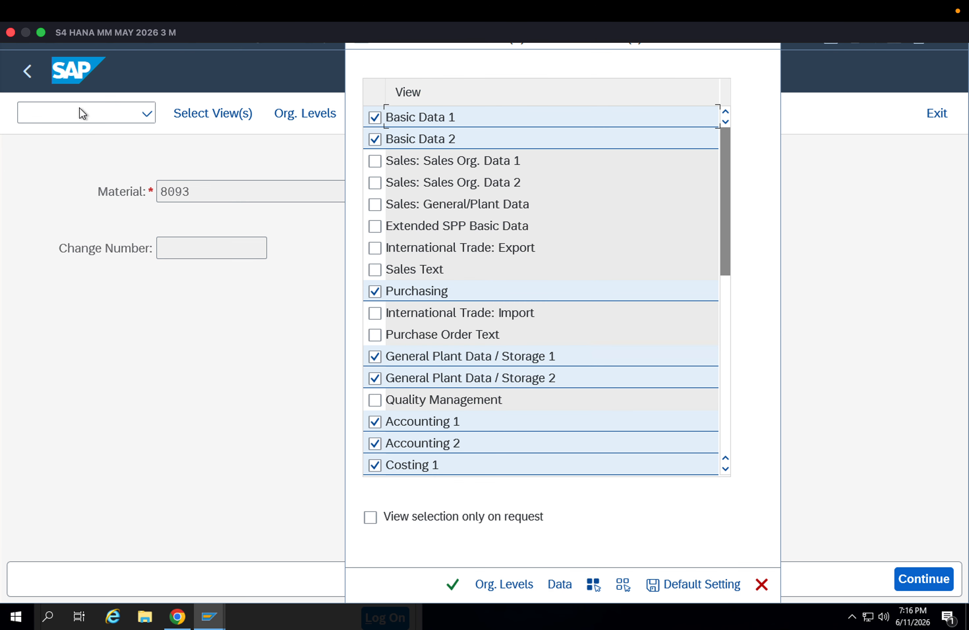
{"action": "left_click", "coordinate": [622, 585]}
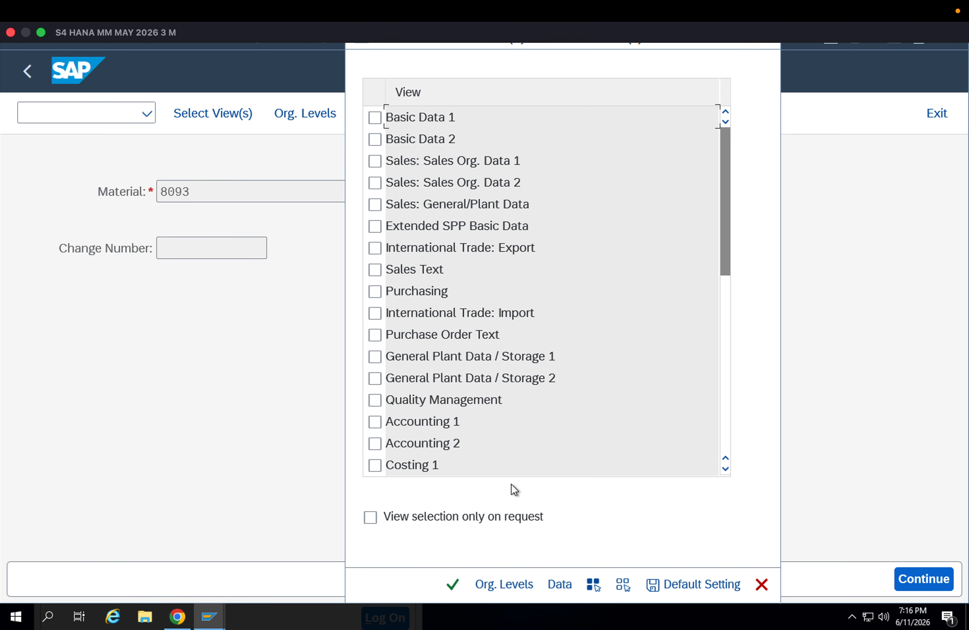
{"action": "left_click", "coordinate": [375, 399]}
{"action": "key", "text": "Return"}
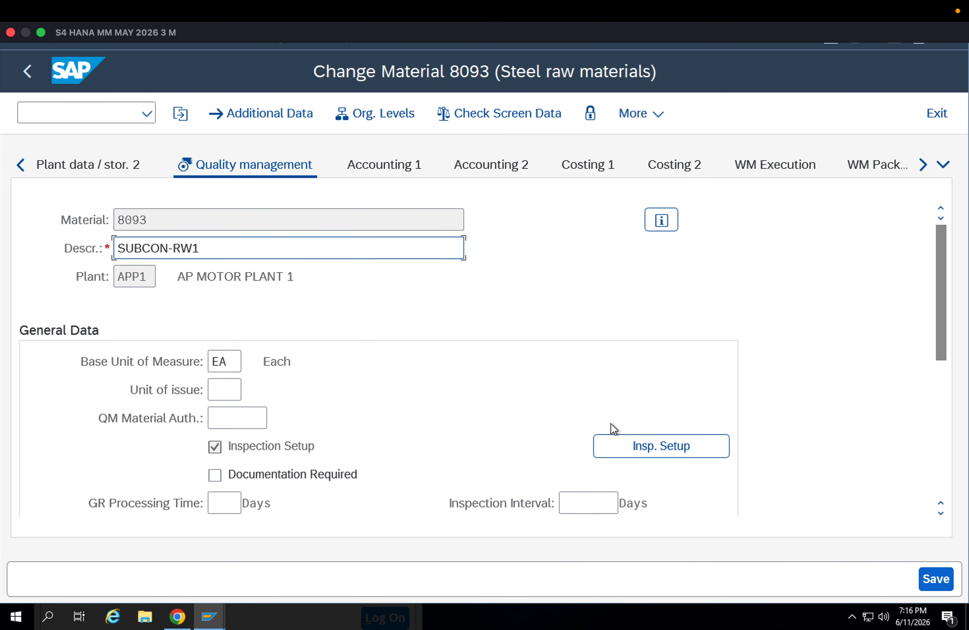
Open the inspection setup and examine the details of inspection type 01 and the sampling procedures available for it
{"action": "left_click", "coordinate": [628, 441]}
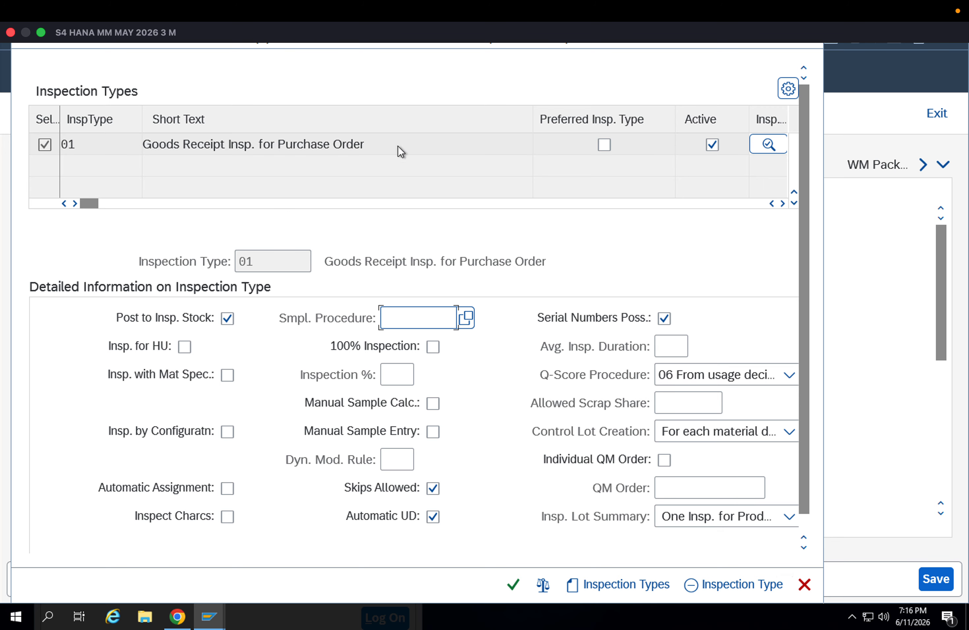
{"action": "left_click_drag", "start_coordinate": [393, 145], "coordinate": [133, 140]}
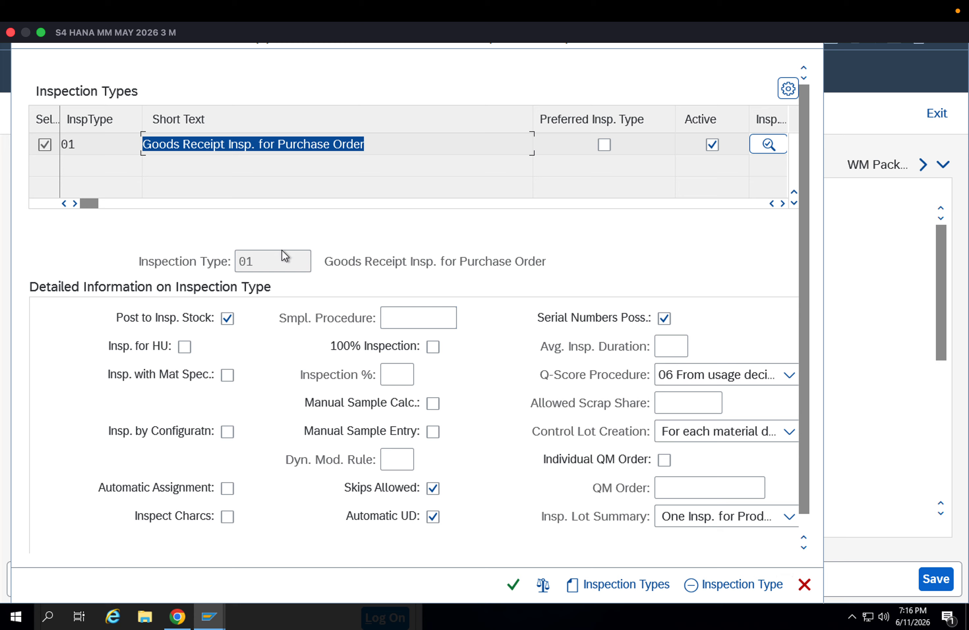
{"action": "left_click", "coordinate": [420, 321]}
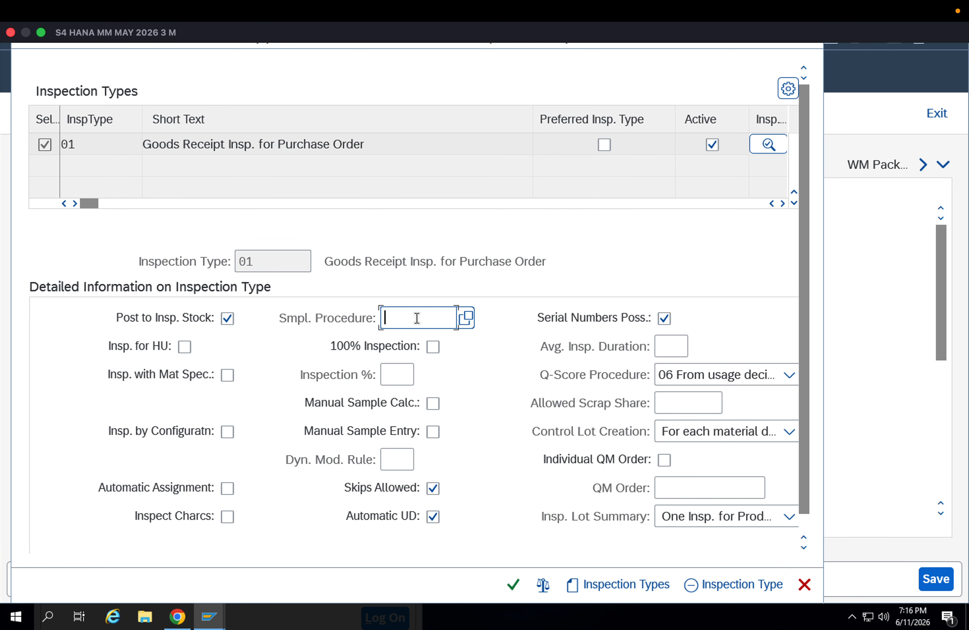
{"action": "left_click", "coordinate": [459, 317]}
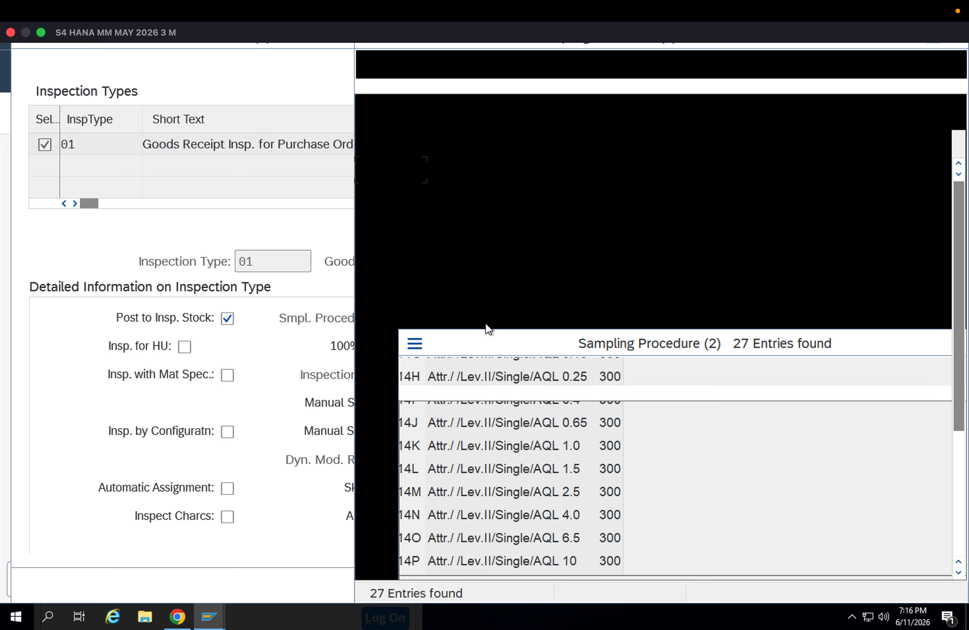
{"action": "scroll", "coordinate": [507, 328], "scroll_direction": "down", "scroll_amount": 1}
{"action": "scroll", "coordinate": [509, 335], "scroll_direction": "down", "scroll_amount": 2}
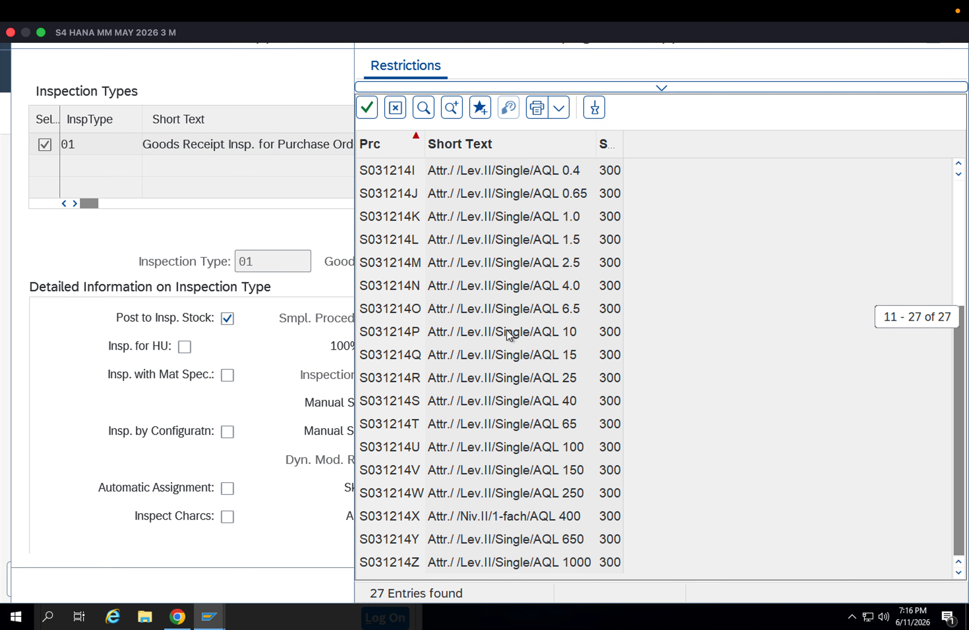
{"action": "key", "text": "Escape"}
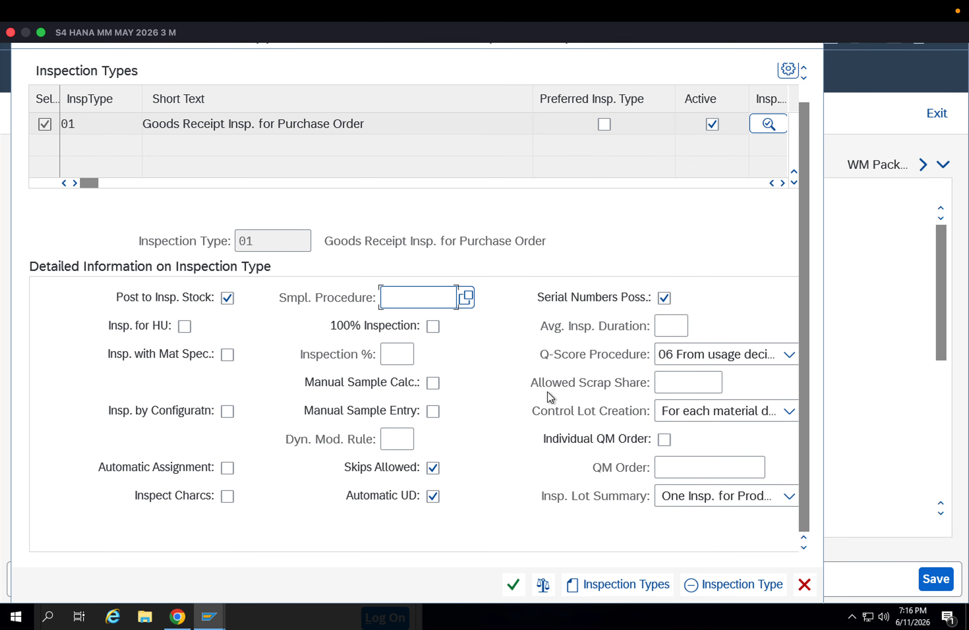
Review the Q-score procedure options and close the inspection setup of material 8093
{"action": "left_click", "coordinate": [704, 354]}
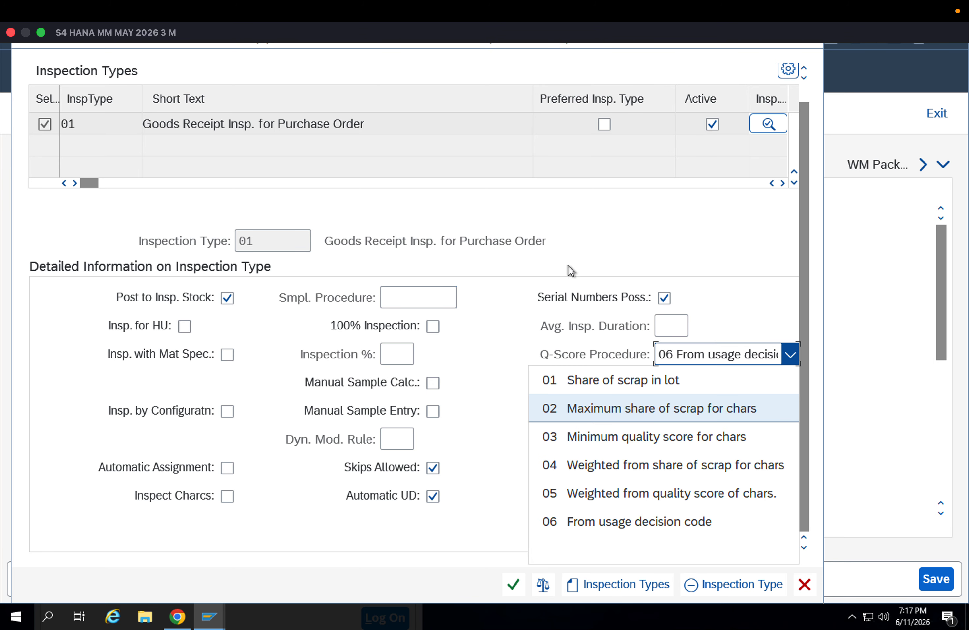
{"action": "left_click", "coordinate": [567, 229]}
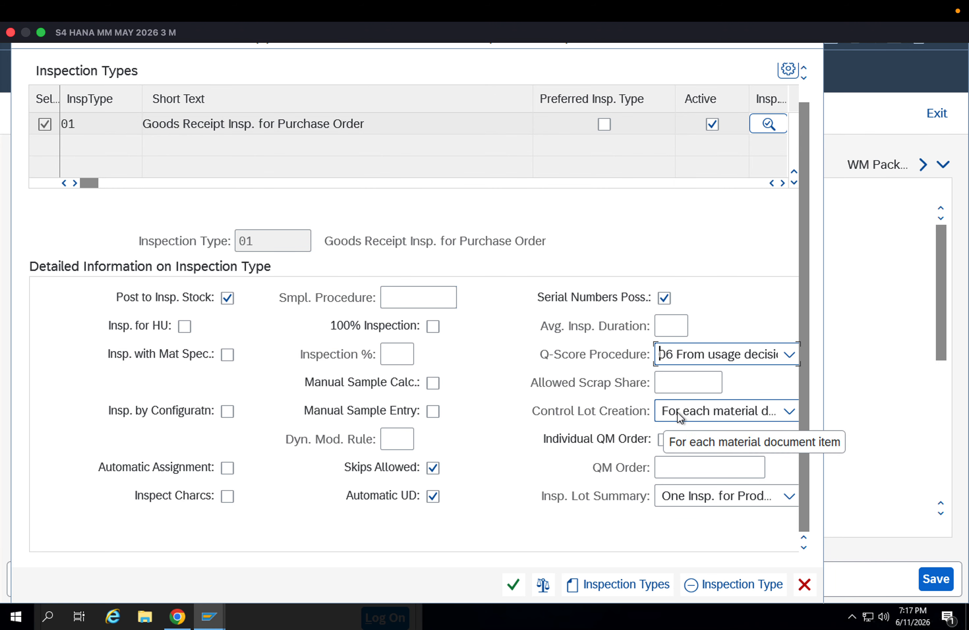
{"action": "left_click", "coordinate": [522, 583]}
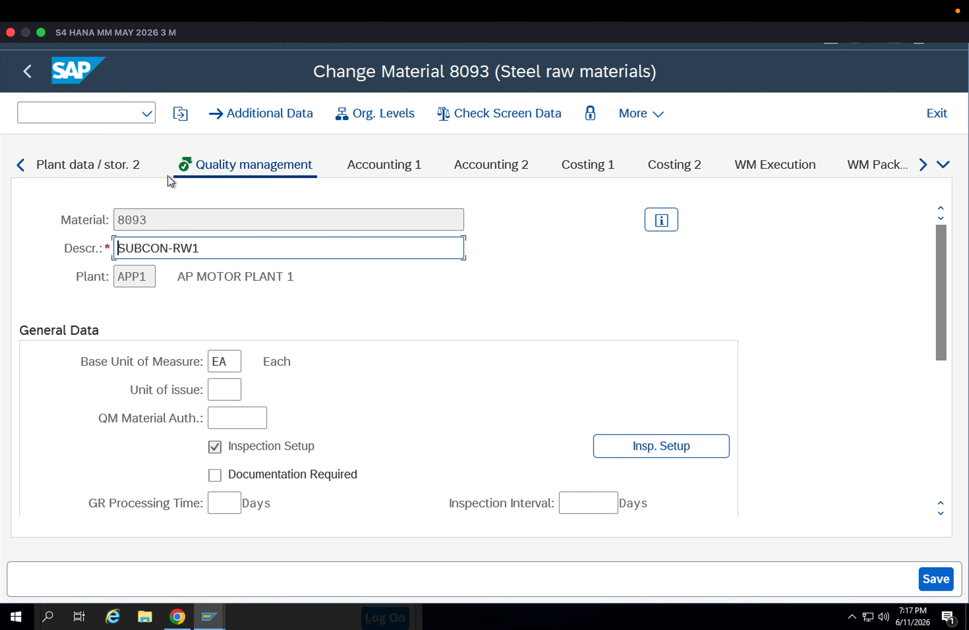
Leave the quality management view of material 8093, choosing to save its data on exit
{"action": "left_click_drag", "start_coordinate": [159, 218], "coordinate": [99, 215]}
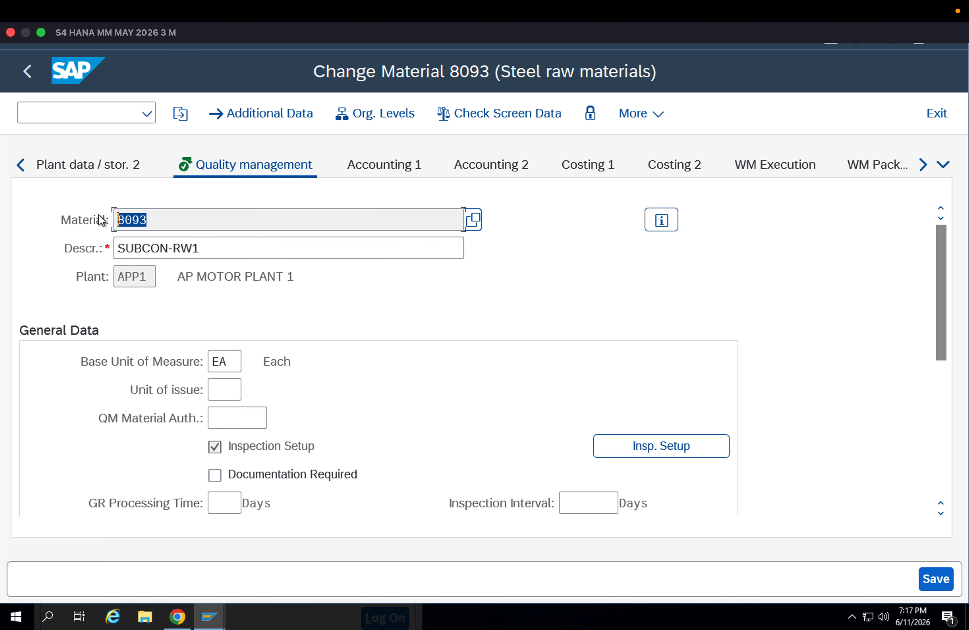
{"action": "left_click", "coordinate": [100, 220]}
{"action": "left_click", "coordinate": [38, 81]}
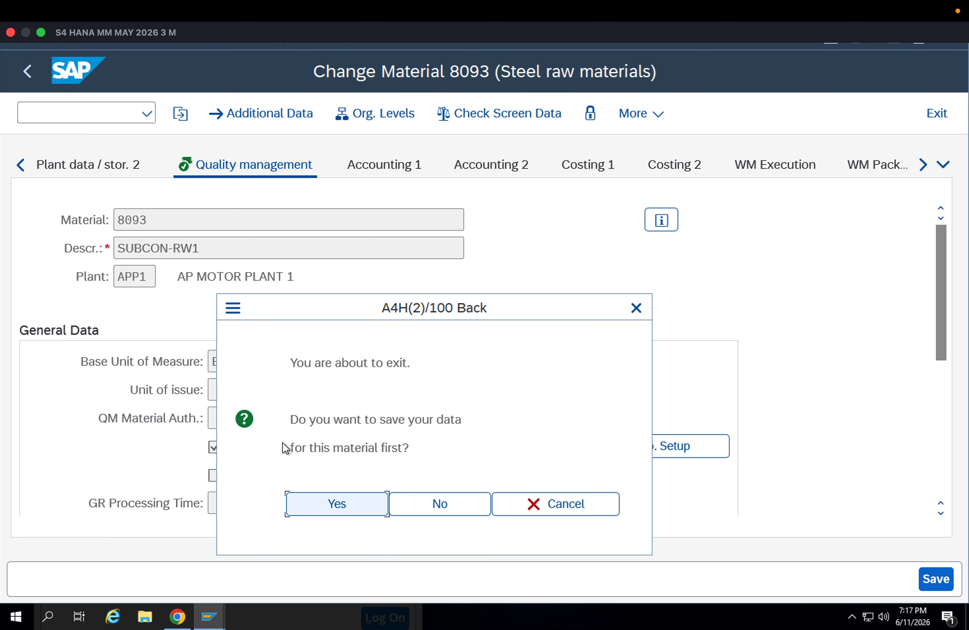
{"action": "left_click", "coordinate": [300, 494]}
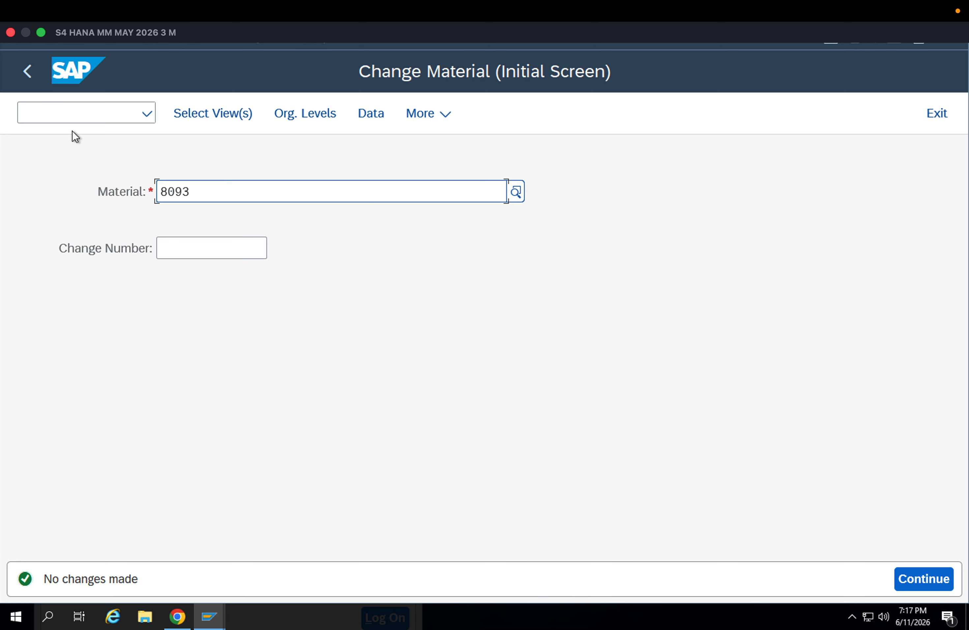
{"action": "left_click", "coordinate": [65, 110]}
{"action": "type", "text": "/n"}
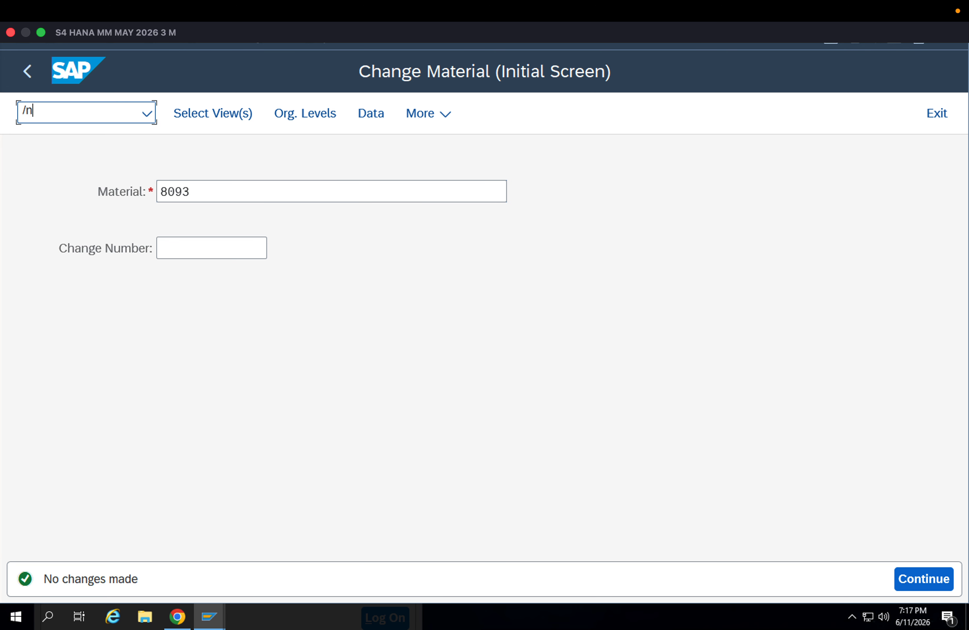
{"action": "type", "text": "qa02"}
{"action": "key", "text": "Return"}
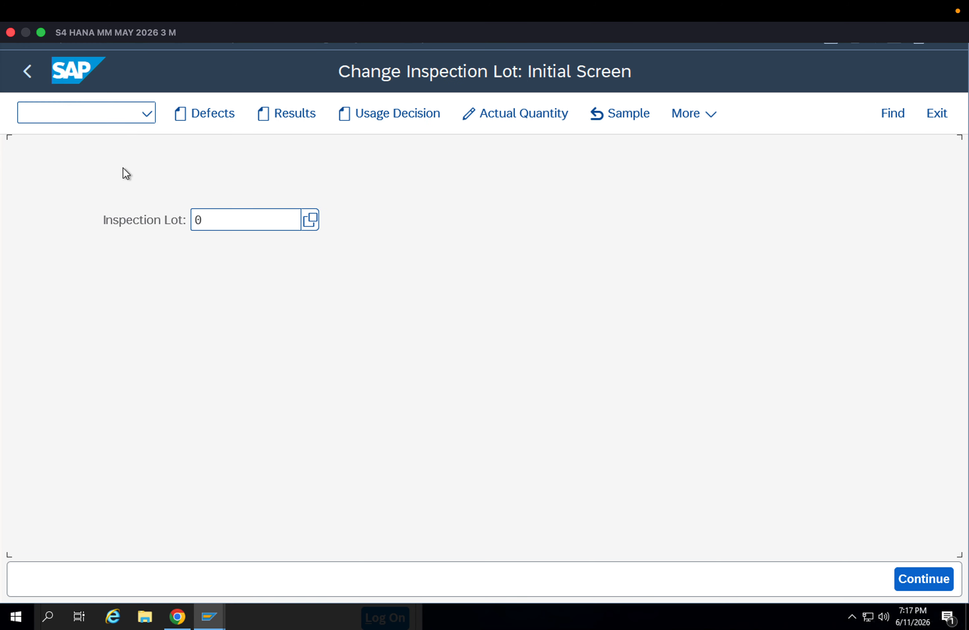
Leave the inspection lot change screen, run QA01 to view manual inspection lot creation, and return to Easy Access
{"action": "left_click", "coordinate": [27, 71]}
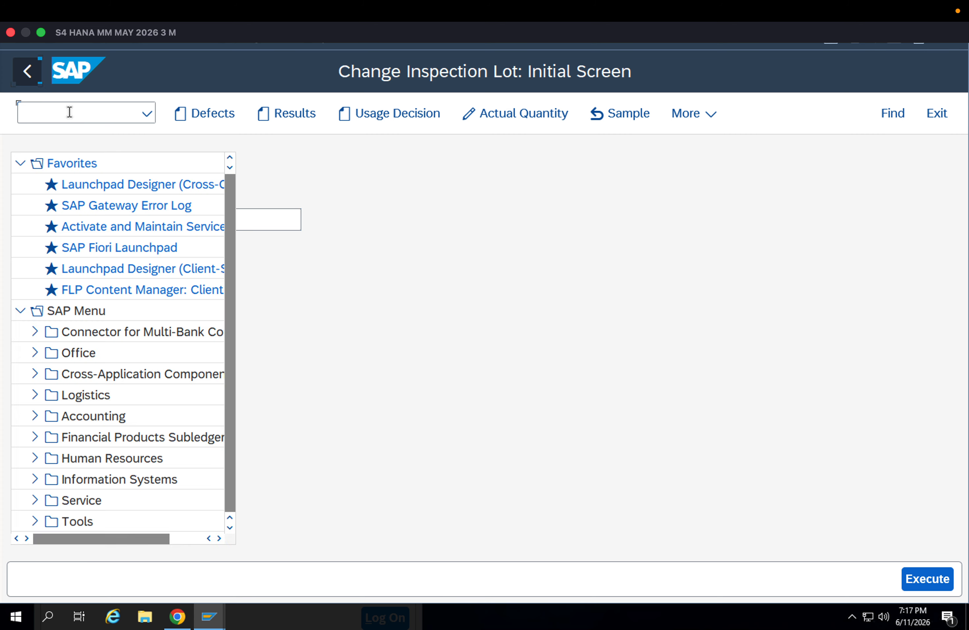
{"action": "type", "text": "Q"}
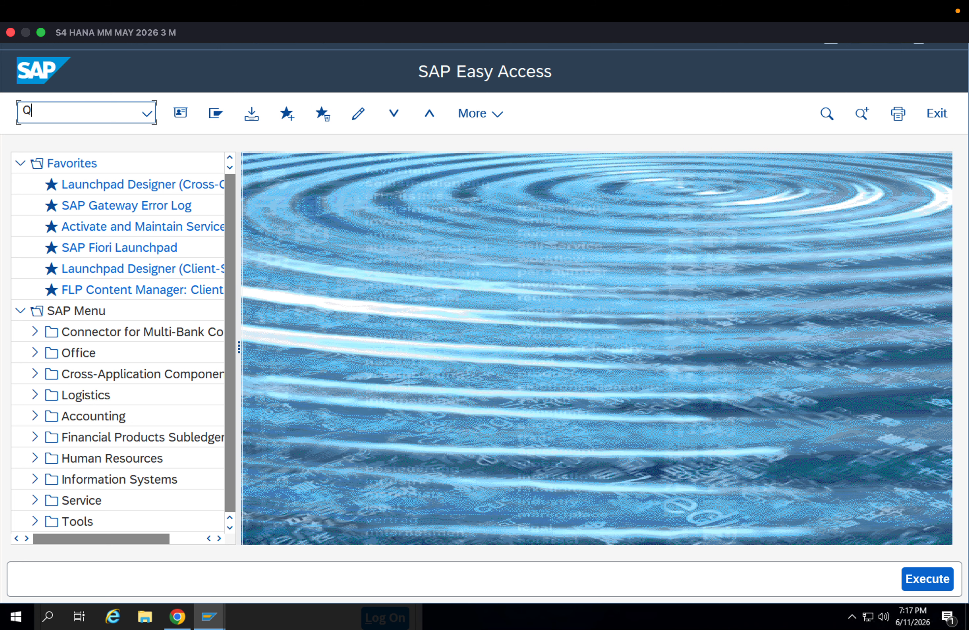
{"action": "type", "text": "A01"}
{"action": "key", "text": "Return"}
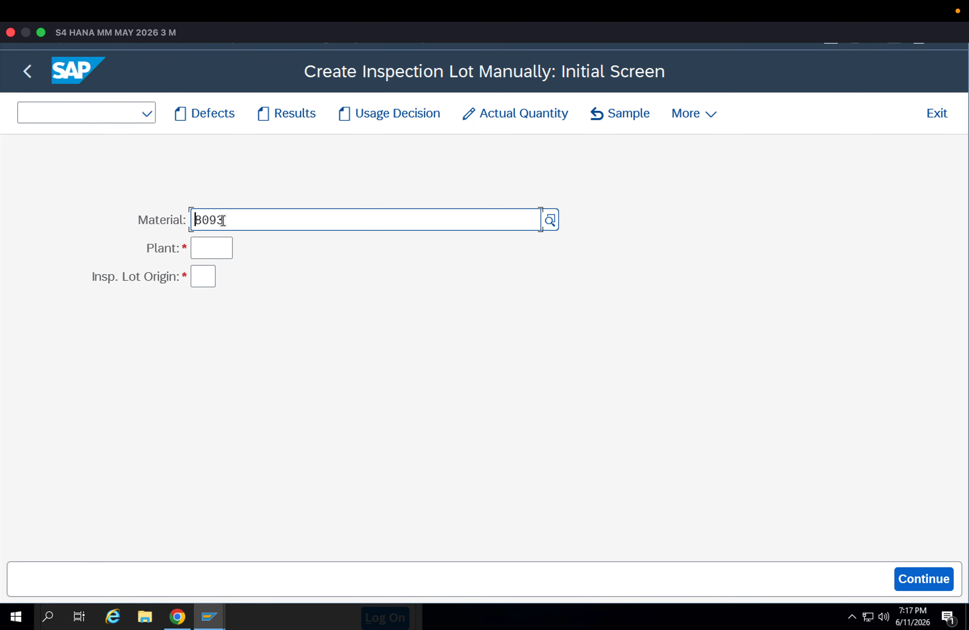
{"action": "key", "text": "F3"}
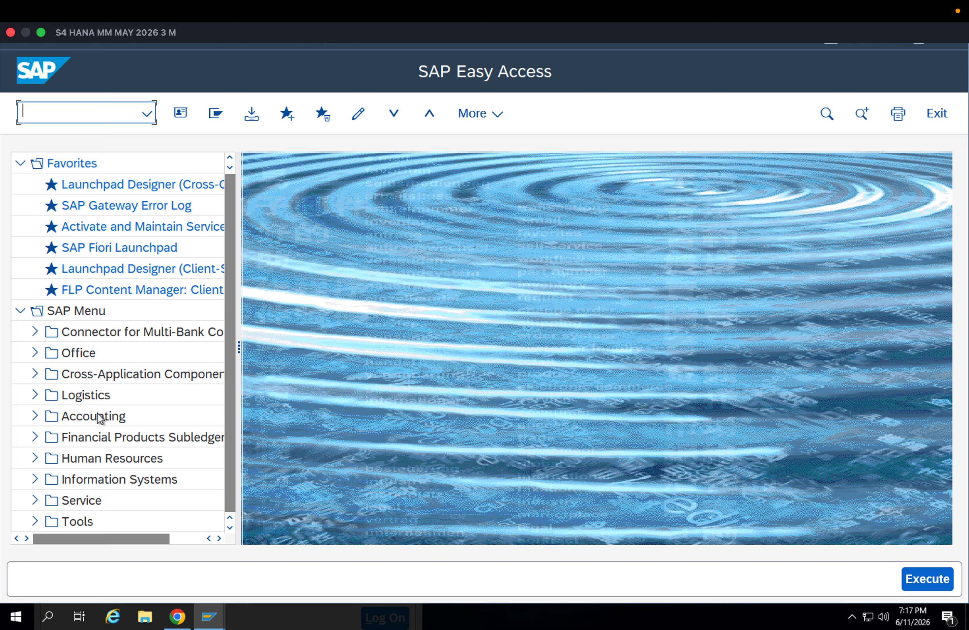
{"action": "scroll", "coordinate": [127, 437], "scroll_direction": "down", "scroll_amount": 1}
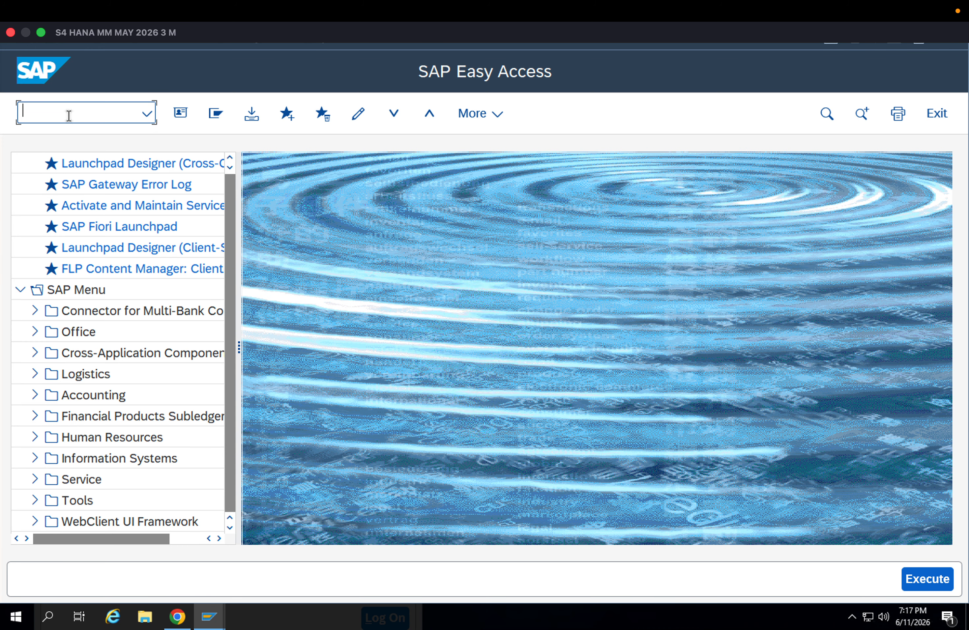
Run transaction ME21N to start a new purchase order
{"action": "type", "text": "/nmm"}
{"action": "key", "text": "BackSpace"}
{"action": "type", "text": "e21n"}
{"action": "key", "text": "Return"}
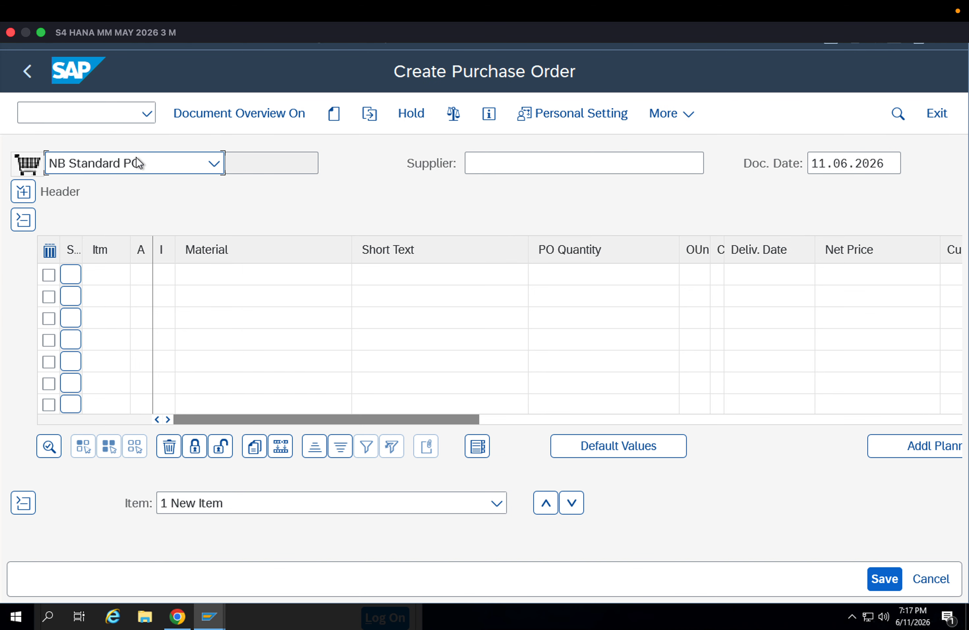
Keep the Standard PO type and set the purchase order's supplier to 9003
{"action": "left_click", "coordinate": [136, 157]}
{"action": "left_click", "coordinate": [487, 163]}
{"action": "left_click", "coordinate": [488, 162]}
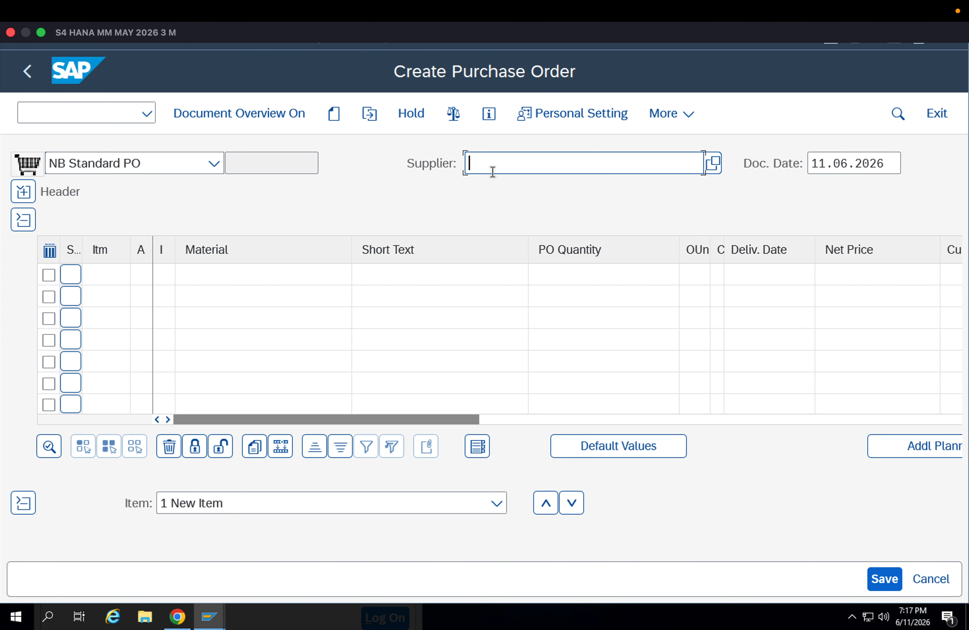
{"action": "left_click", "coordinate": [493, 189]}
{"action": "key", "text": "Return"}
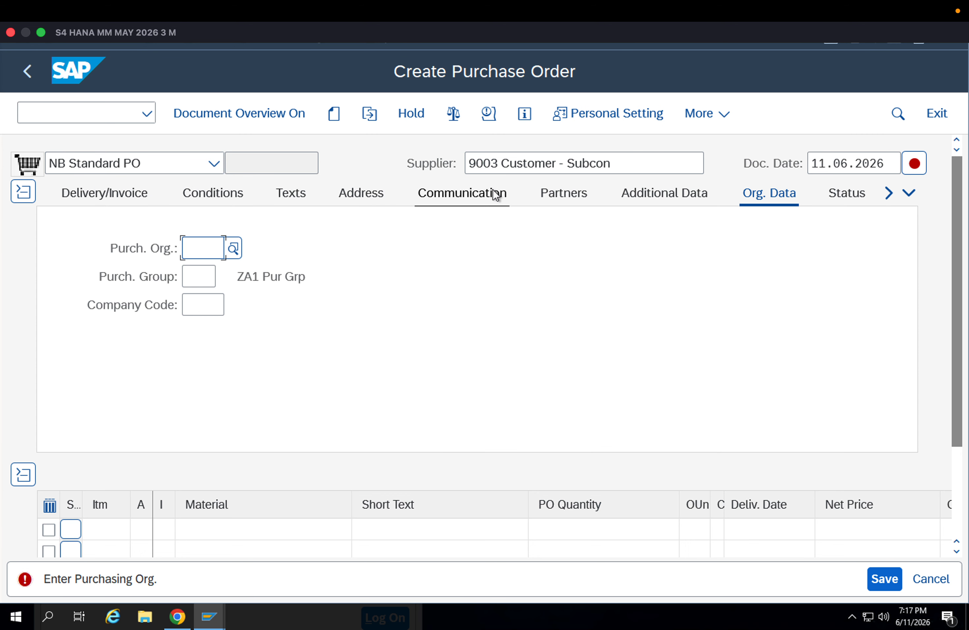
Replace the purchase order's supplier with 9000, the domestic vendor
{"action": "left_click", "coordinate": [596, 164]}
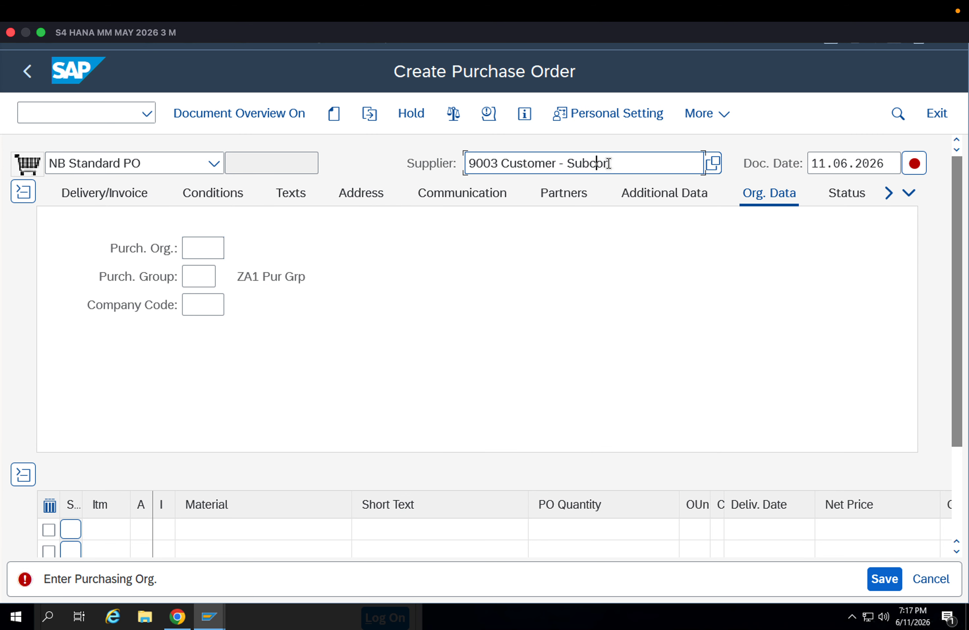
{"action": "left_click_drag", "start_coordinate": [613, 164], "coordinate": [452, 177]}
{"action": "key", "text": "BackSpace"}
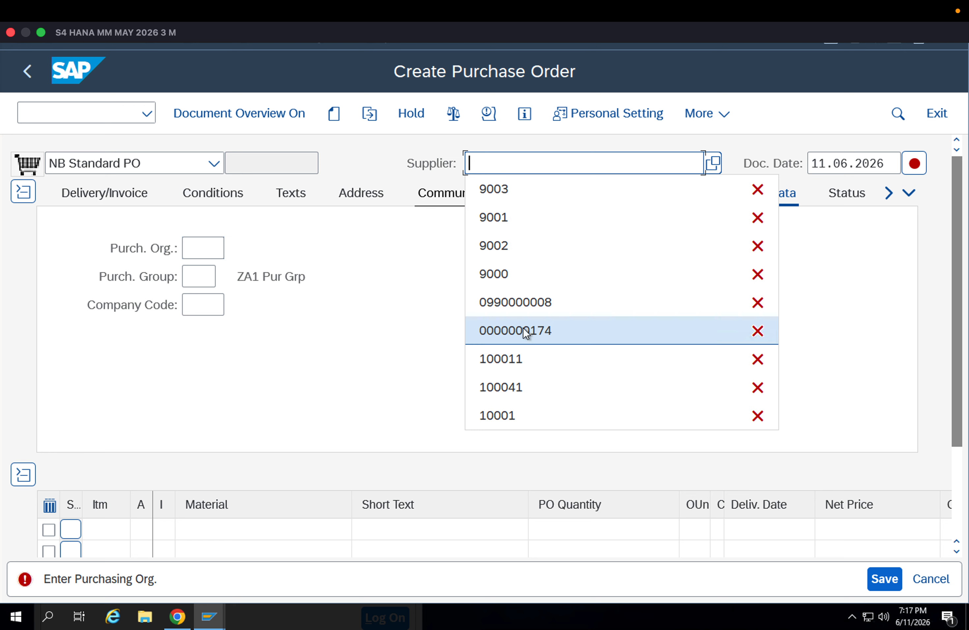
{"action": "left_click", "coordinate": [514, 276]}
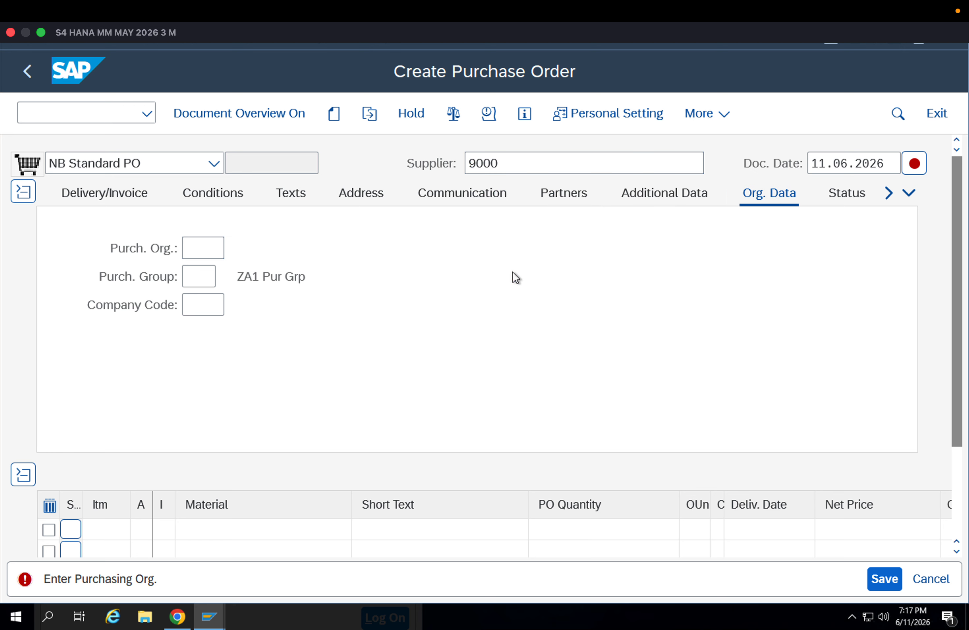
{"action": "key", "text": "Return"}
Enter the organizational data: purchasing organization app1, purchasing group 001 and company code APPL
{"action": "left_click", "coordinate": [213, 248]}
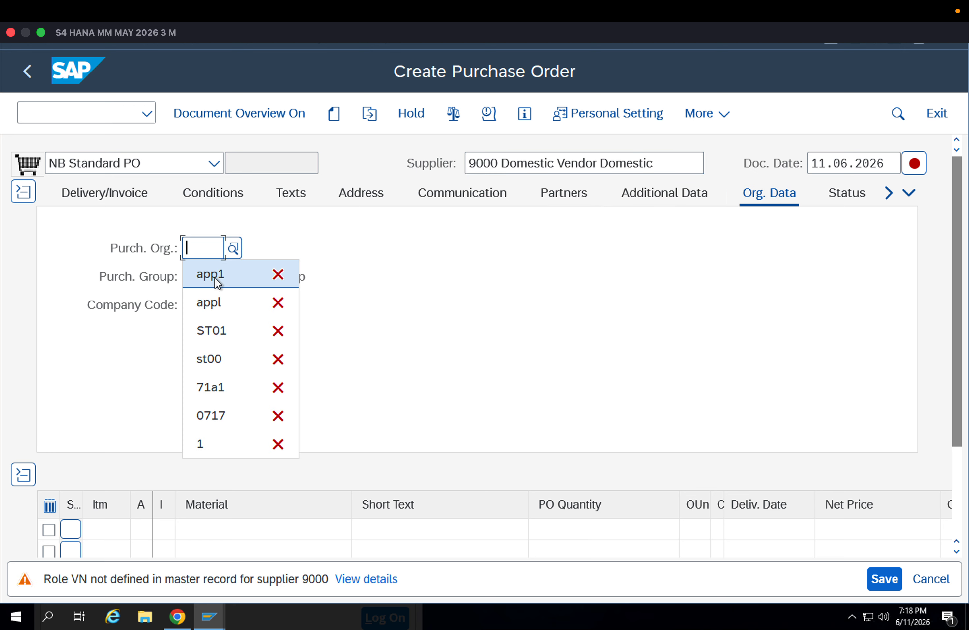
{"action": "left_click", "coordinate": [211, 276]}
{"action": "left_click", "coordinate": [205, 276]}
{"action": "left_click", "coordinate": [208, 301]}
{"action": "left_click", "coordinate": [200, 305]}
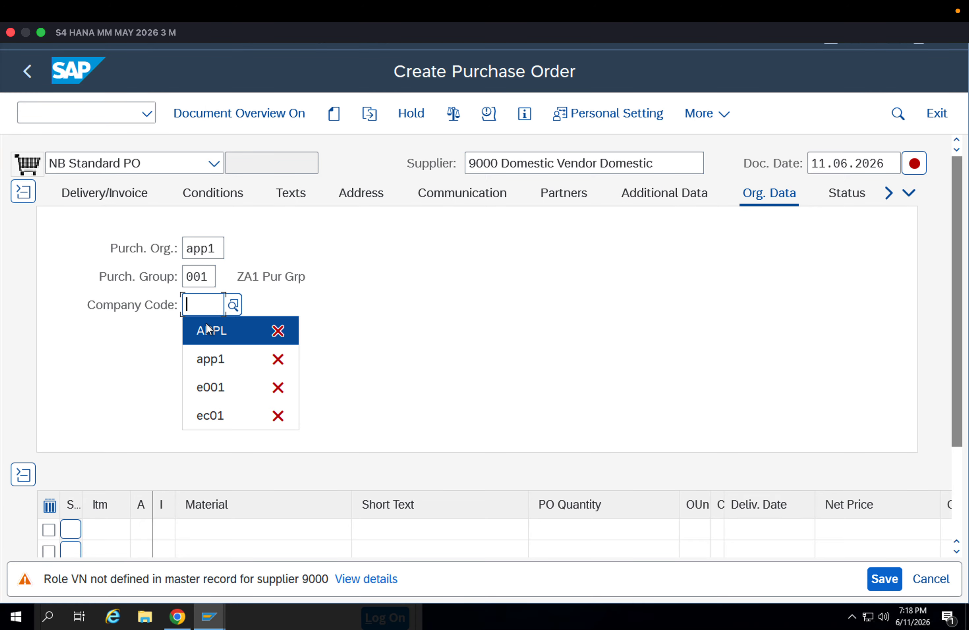
{"action": "left_click", "coordinate": [206, 327]}
{"action": "key", "text": "Return"}
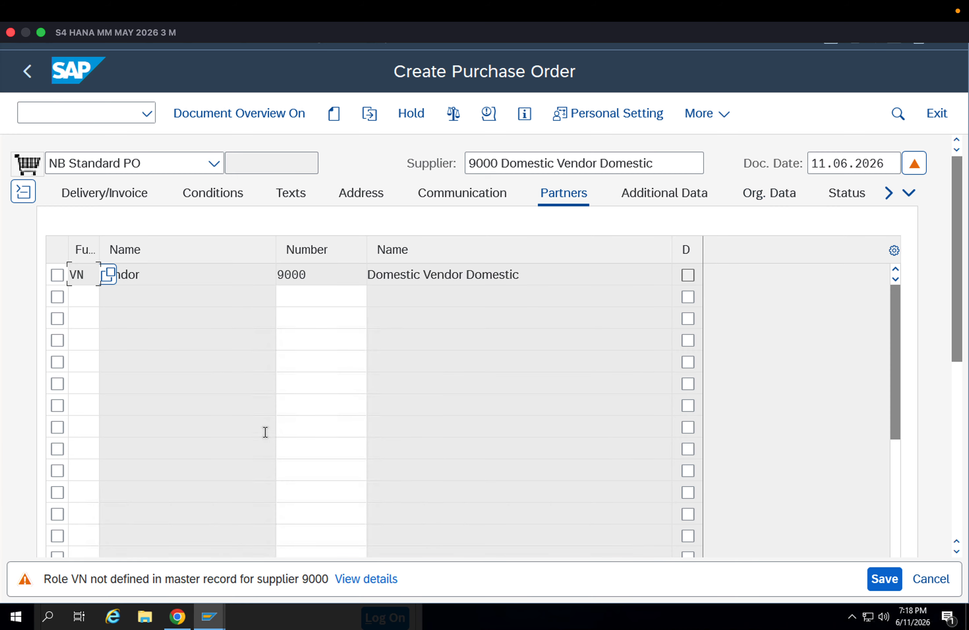
Enter material 8093 in the first item line of the purchase order
{"action": "left_click", "coordinate": [959, 371]}
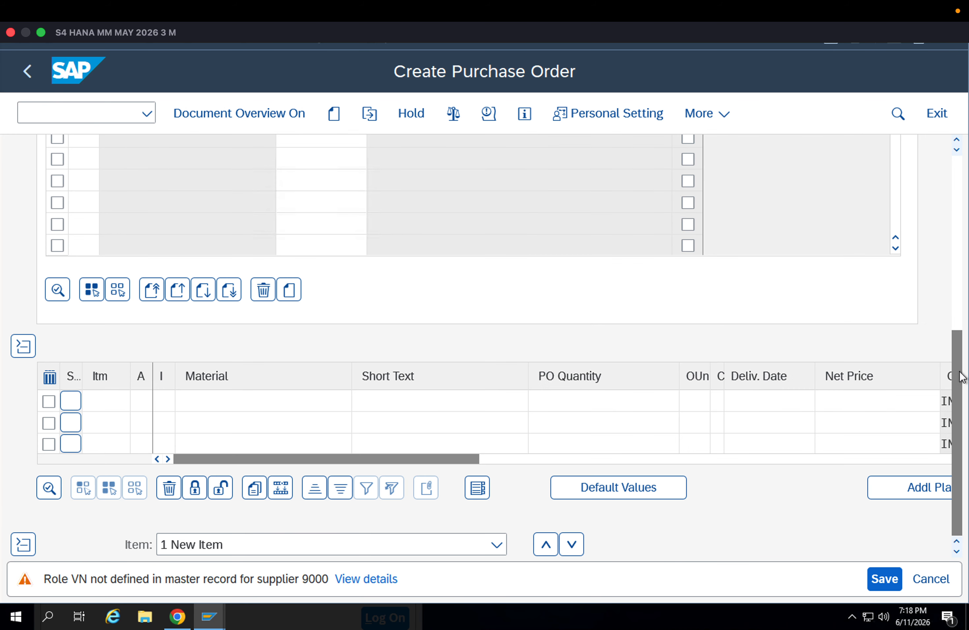
{"action": "left_click", "coordinate": [326, 407]}
{"action": "left_click", "coordinate": [326, 406]}
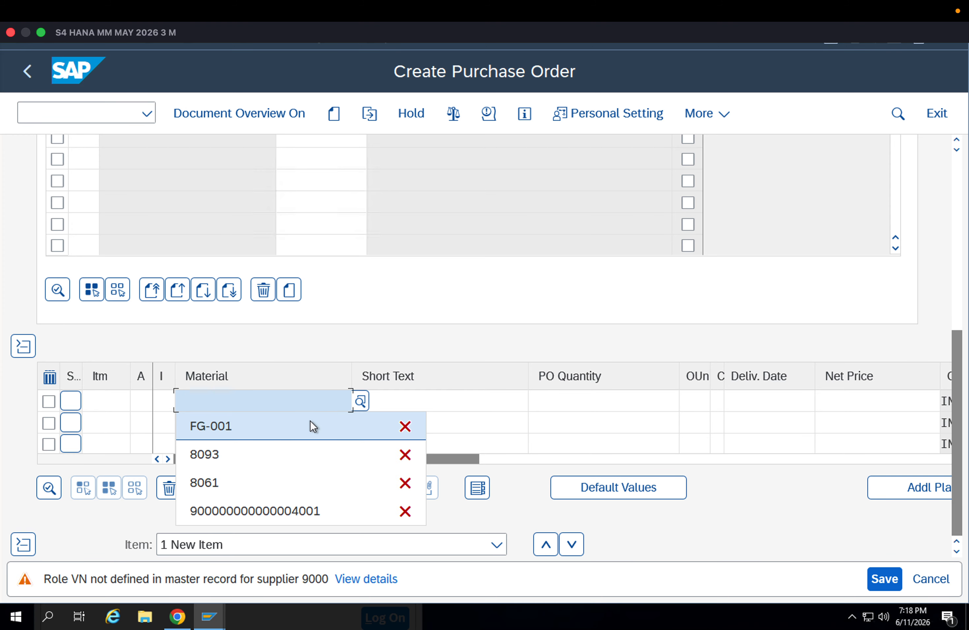
{"action": "left_click", "coordinate": [275, 450]}
{"action": "key", "text": "Return"}
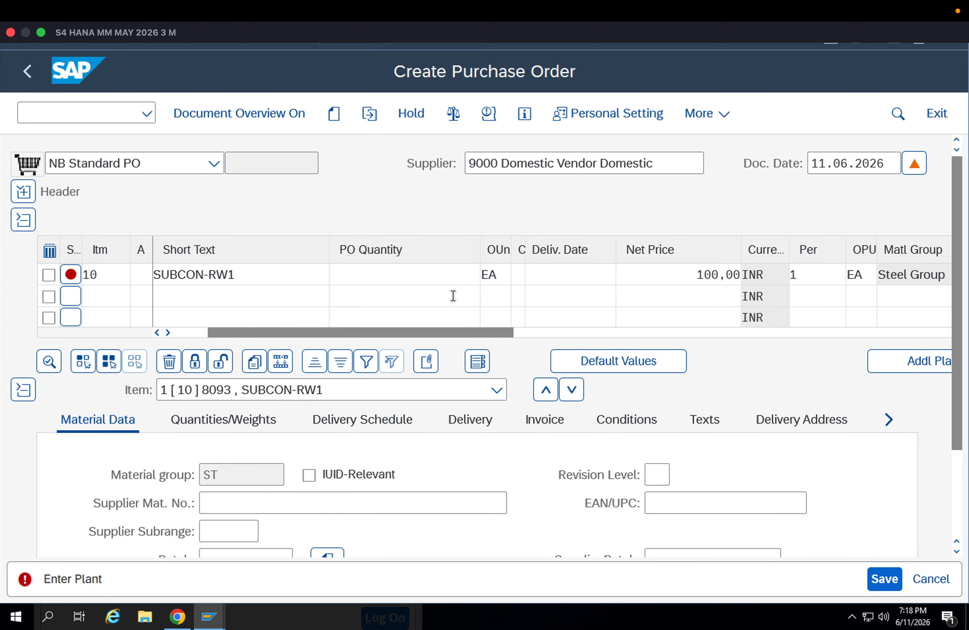
Give the item for material 8093 a PO quantity of 10 and plant app1
{"action": "left_click", "coordinate": [399, 274]}
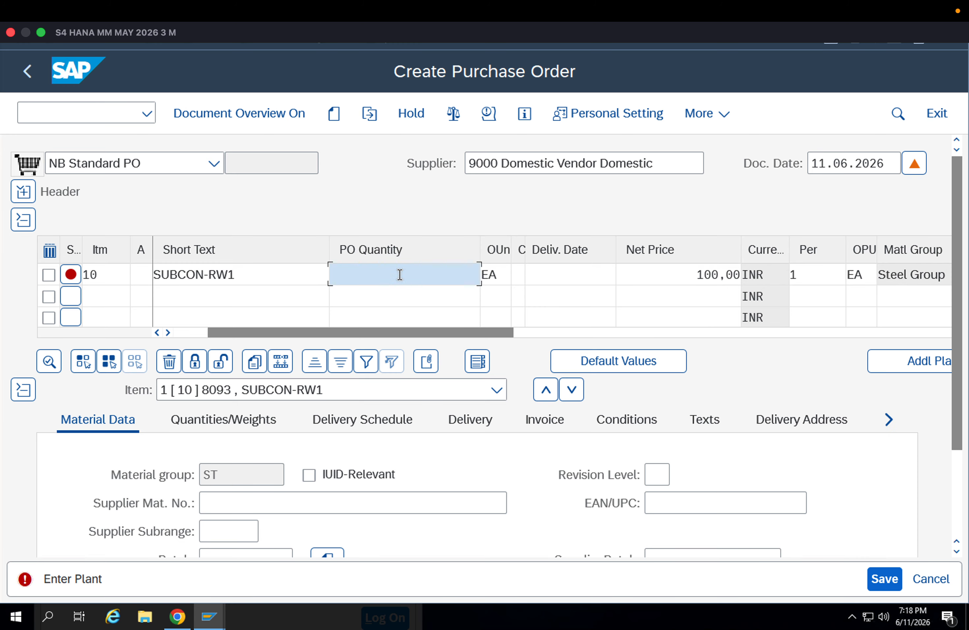
{"action": "type", "text": "10"}
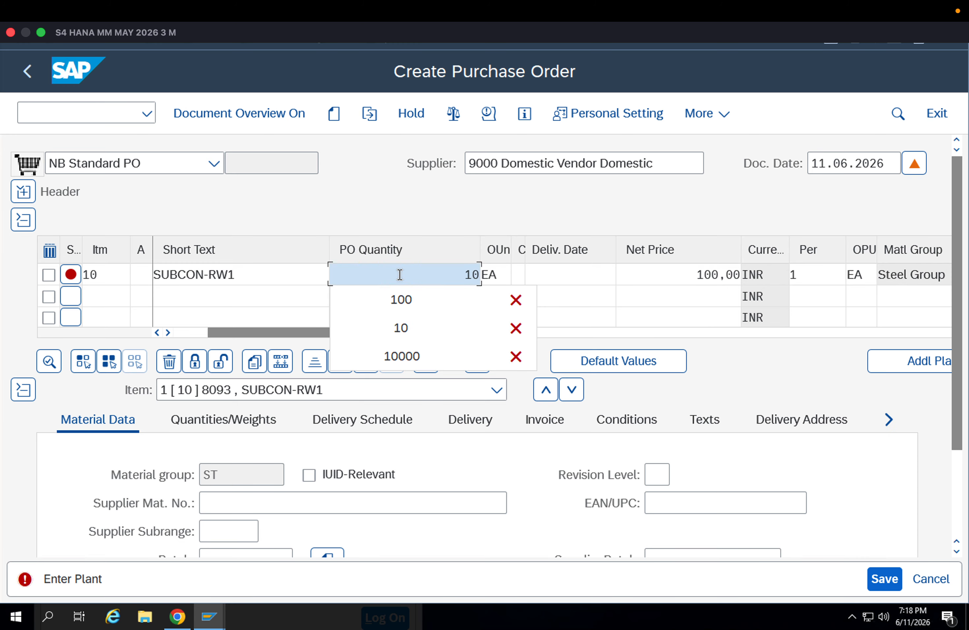
{"action": "left_click", "coordinate": [699, 275]}
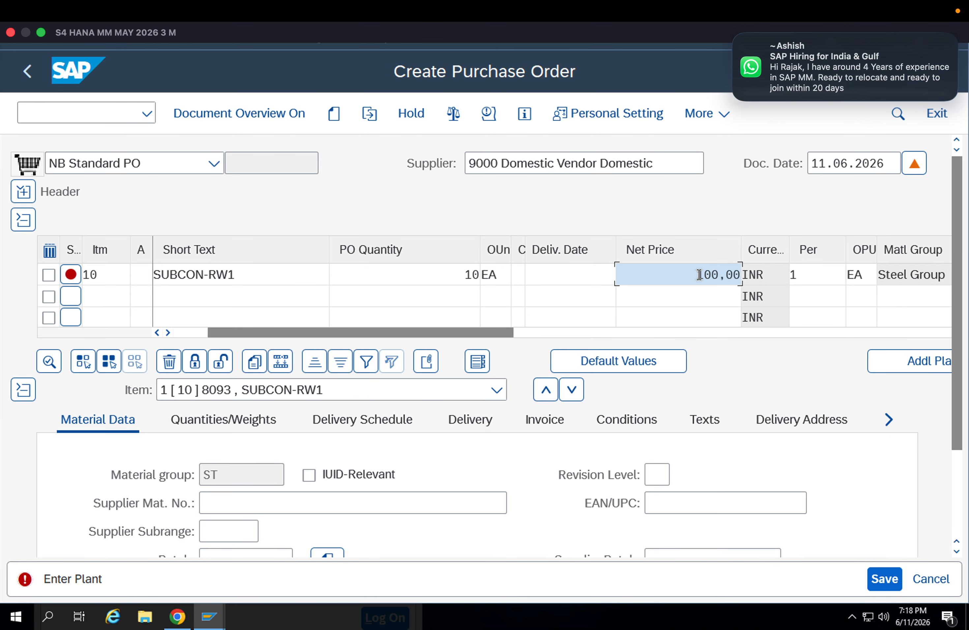
{"action": "key", "text": "Tab"}
{"action": "key", "text": "Tab"}
{"action": "key", "text": "Tab"}
{"action": "left_click", "coordinate": [886, 282]}
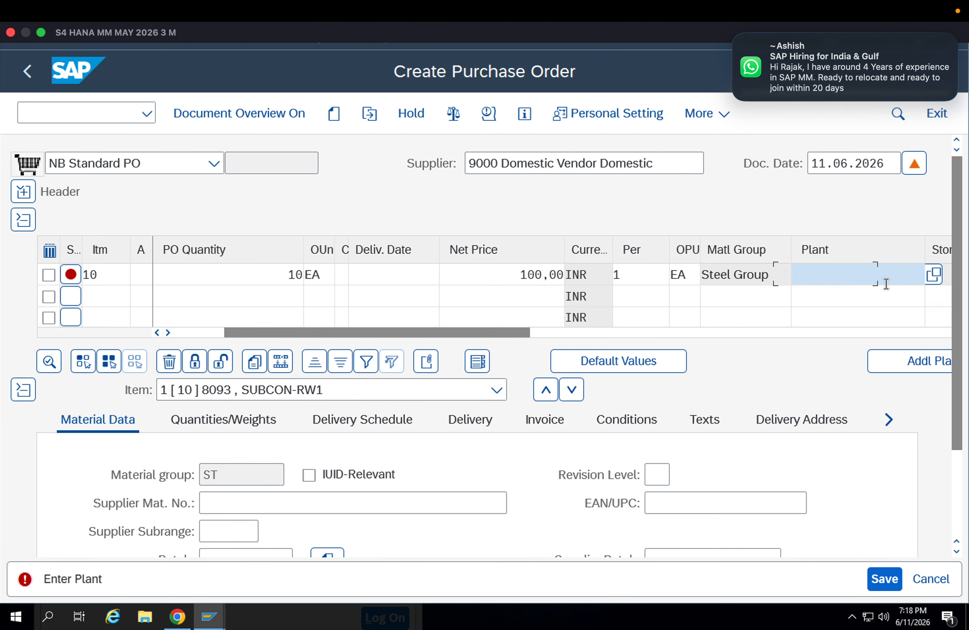
{"action": "left_click", "coordinate": [870, 295]}
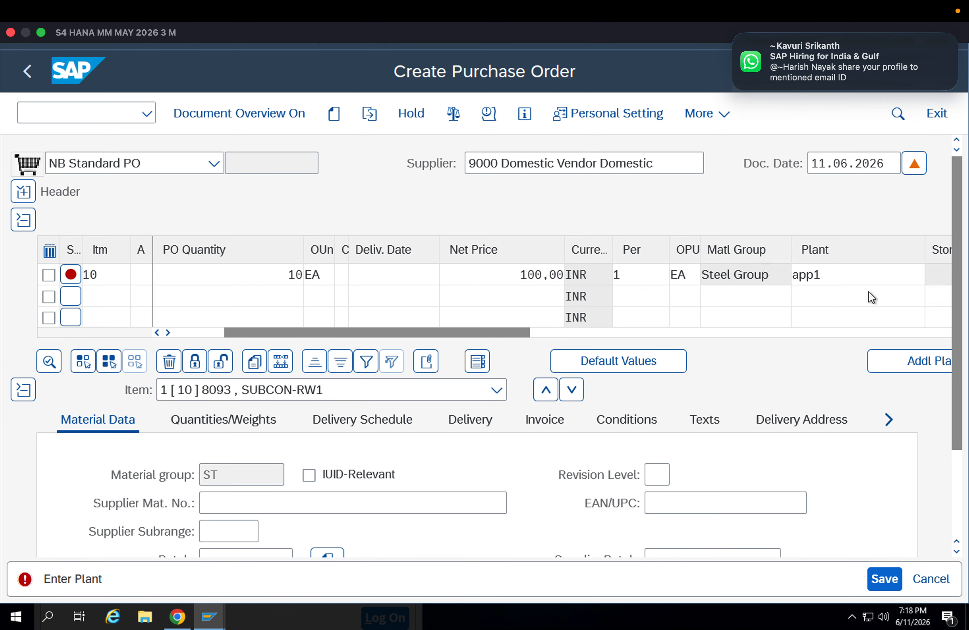
{"action": "key", "text": "Return"}
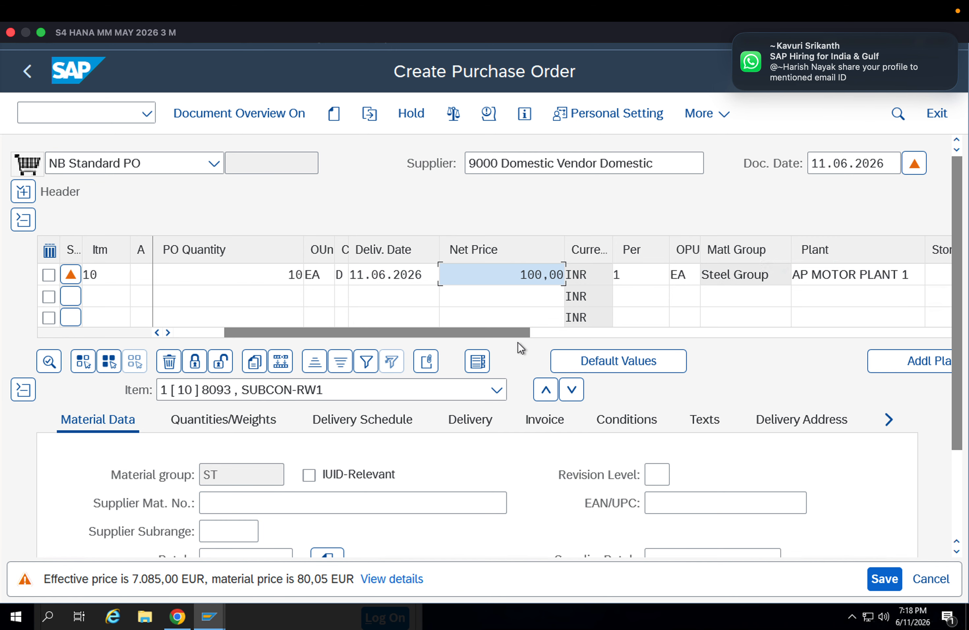
Set the storage location of the item for material 8093 to APFG
{"action": "left_click", "coordinate": [555, 332]}
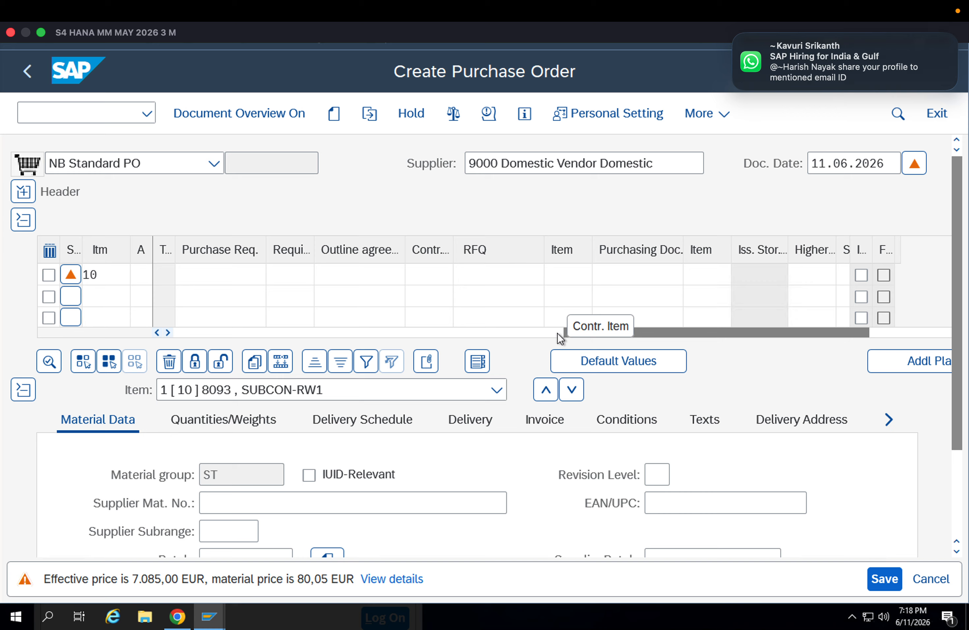
{"action": "left_click_drag", "start_coordinate": [632, 333], "coordinate": [427, 338]}
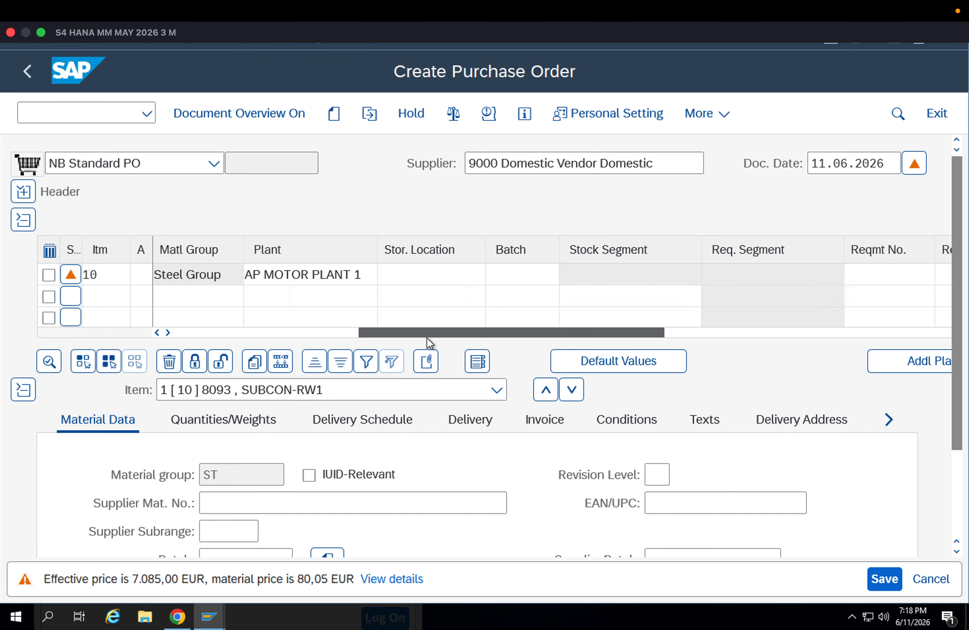
{"action": "left_click", "coordinate": [459, 279]}
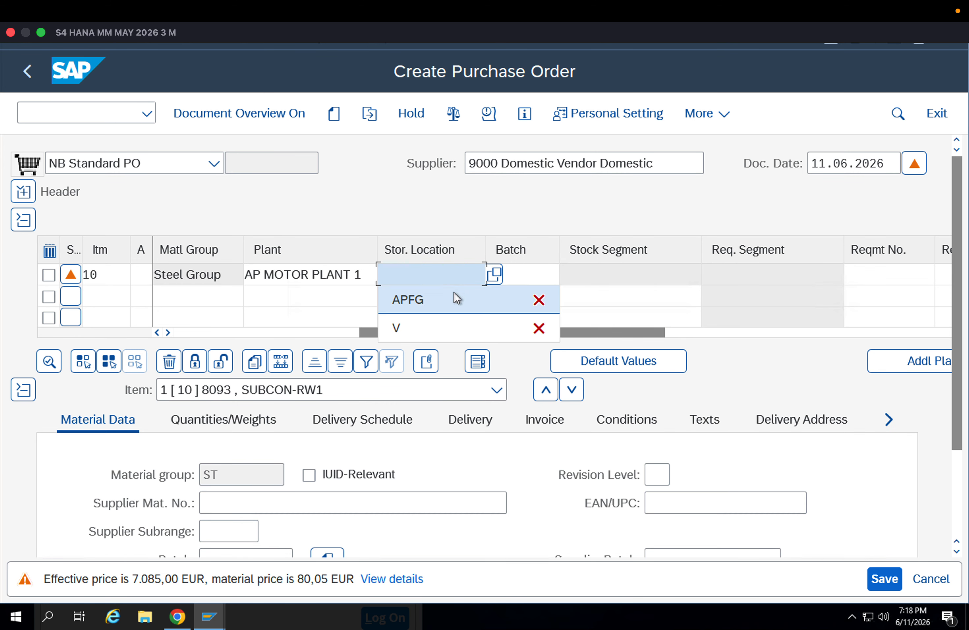
{"action": "left_click", "coordinate": [454, 292]}
{"action": "key", "text": "Return"}
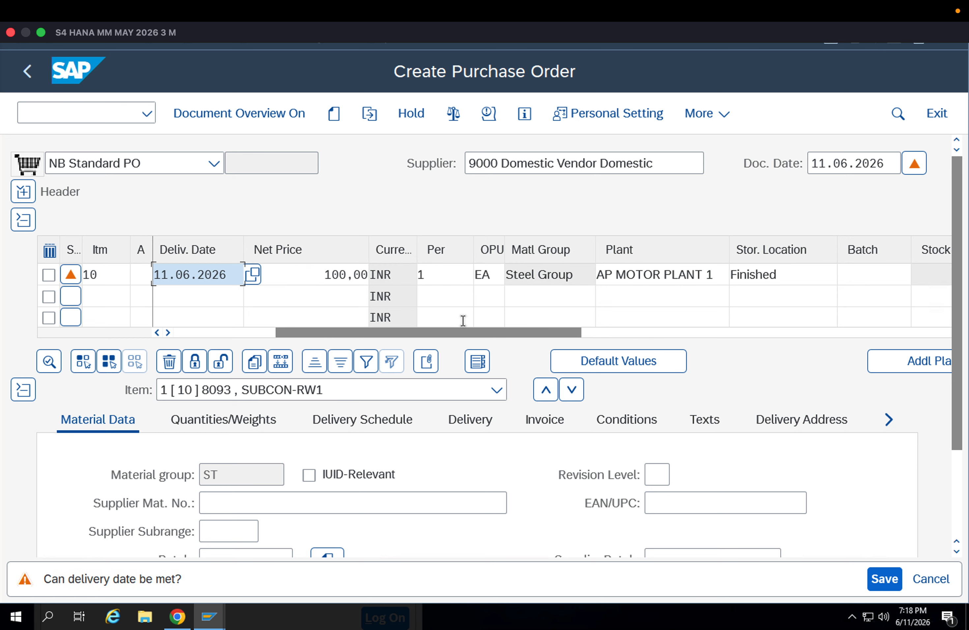
Check the item's short text and change its storage location to APRW
{"action": "left_click_drag", "start_coordinate": [462, 332], "coordinate": [352, 324]}
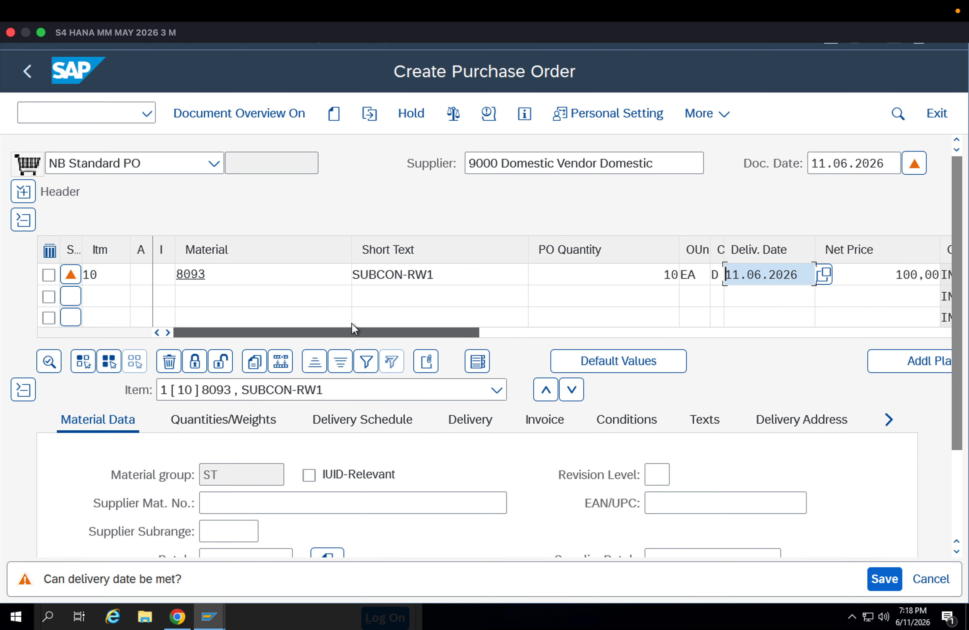
{"action": "left_click_drag", "start_coordinate": [447, 279], "coordinate": [371, 275]}
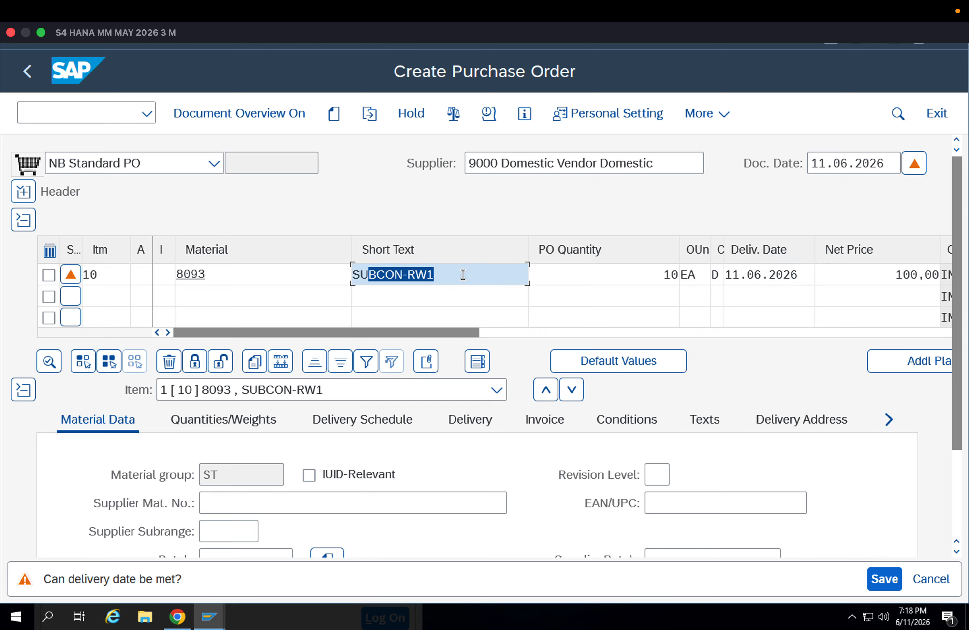
{"action": "left_click", "coordinate": [497, 333]}
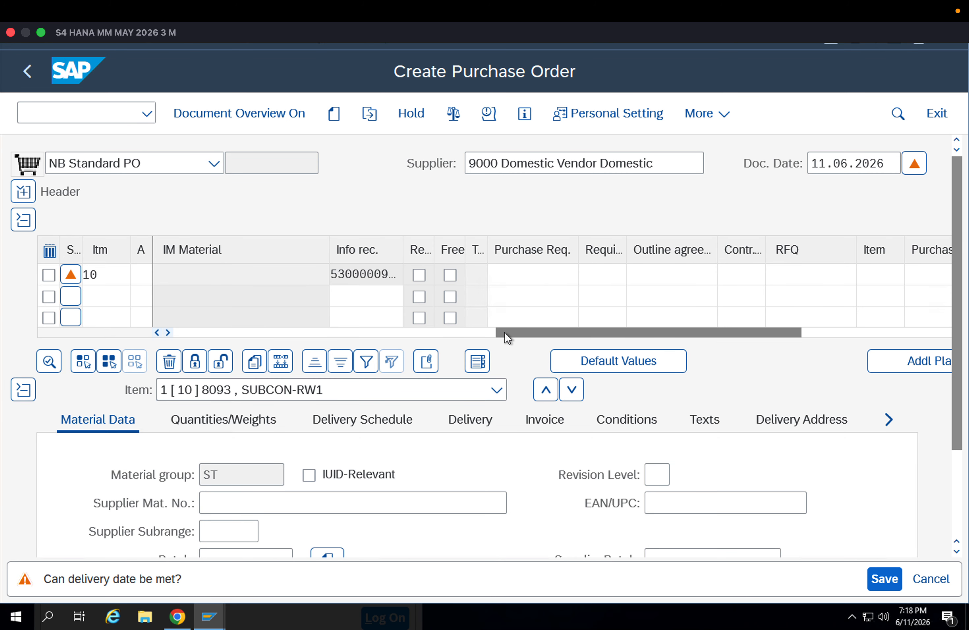
{"action": "left_click_drag", "start_coordinate": [504, 331], "coordinate": [381, 337]}
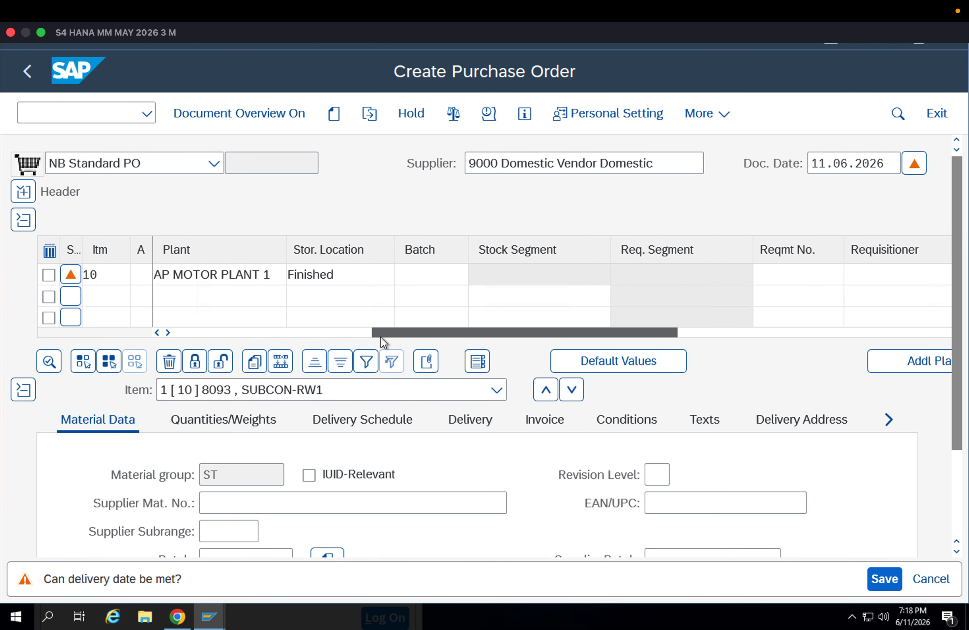
{"action": "left_click_drag", "start_coordinate": [350, 280], "coordinate": [285, 272]}
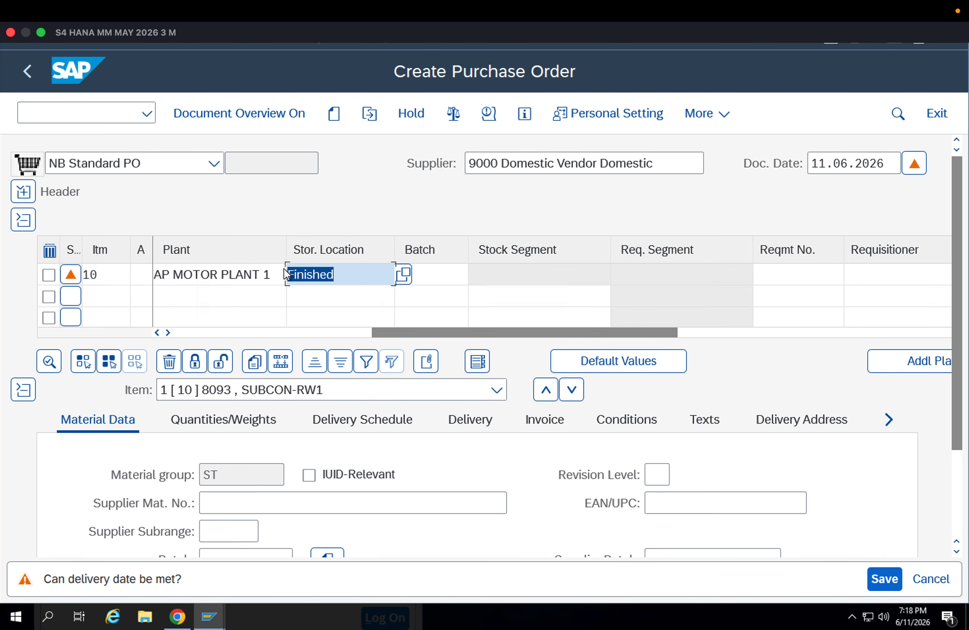
{"action": "key", "text": "BackSpace"}
{"action": "type", "text": "APRW"}
{"action": "key", "text": "Return"}
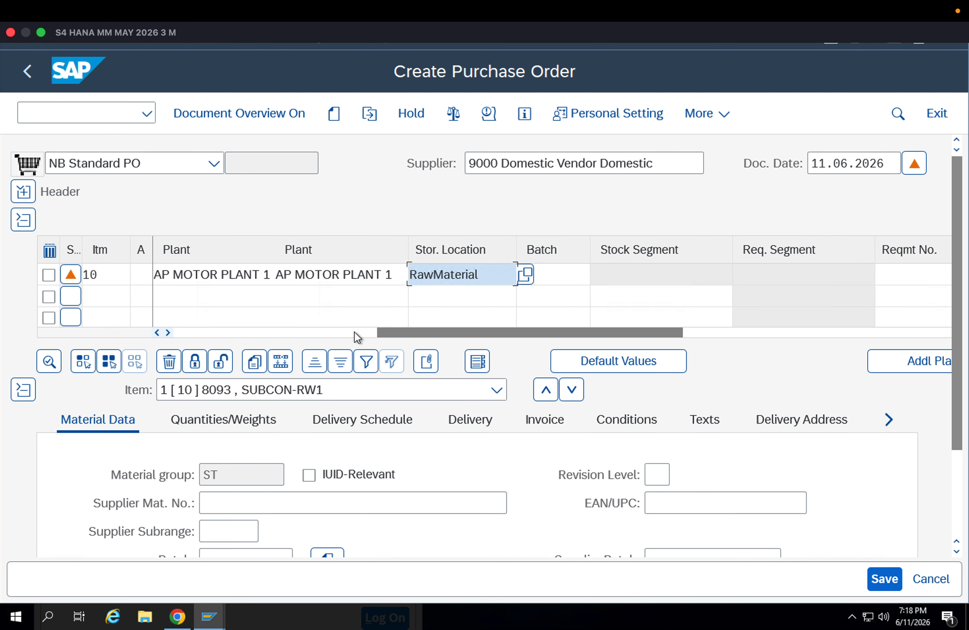
Check the stock type in the delivery details of the item for material 8093 and save the purchase order
{"action": "left_click_drag", "start_coordinate": [354, 331], "coordinate": [176, 329]}
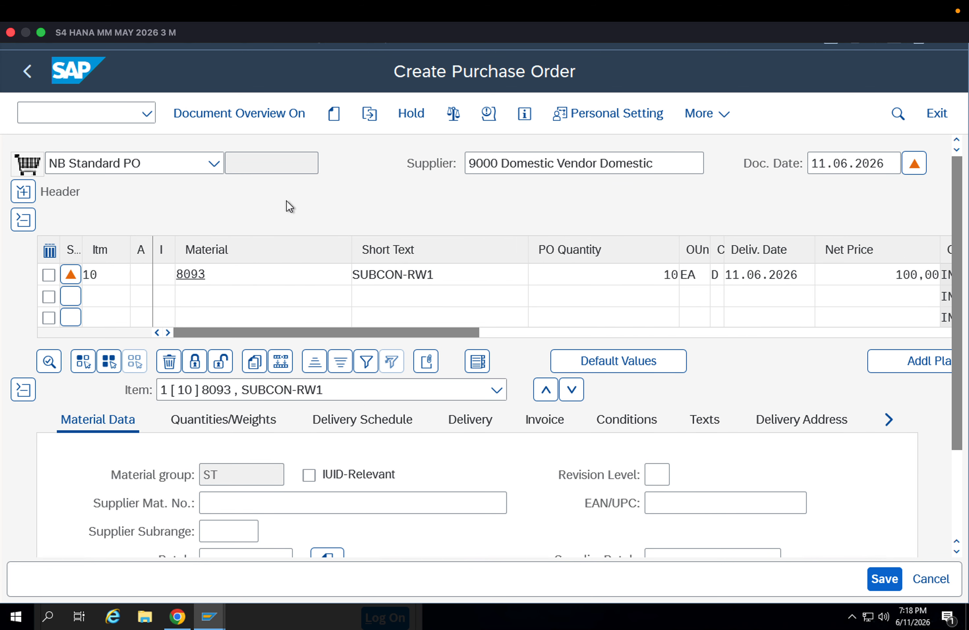
{"action": "left_click", "coordinate": [960, 460]}
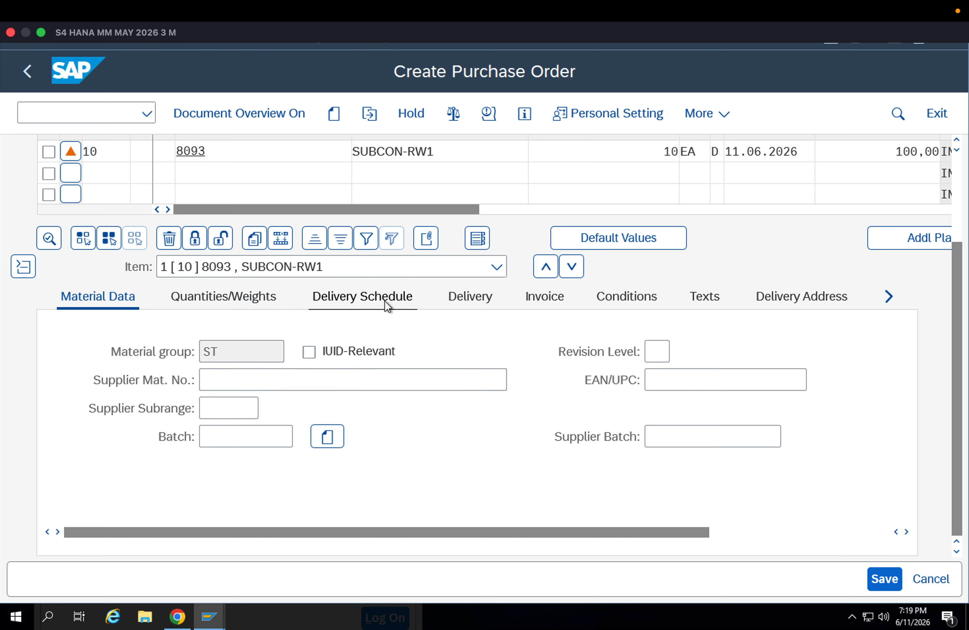
{"action": "left_click", "coordinate": [468, 303]}
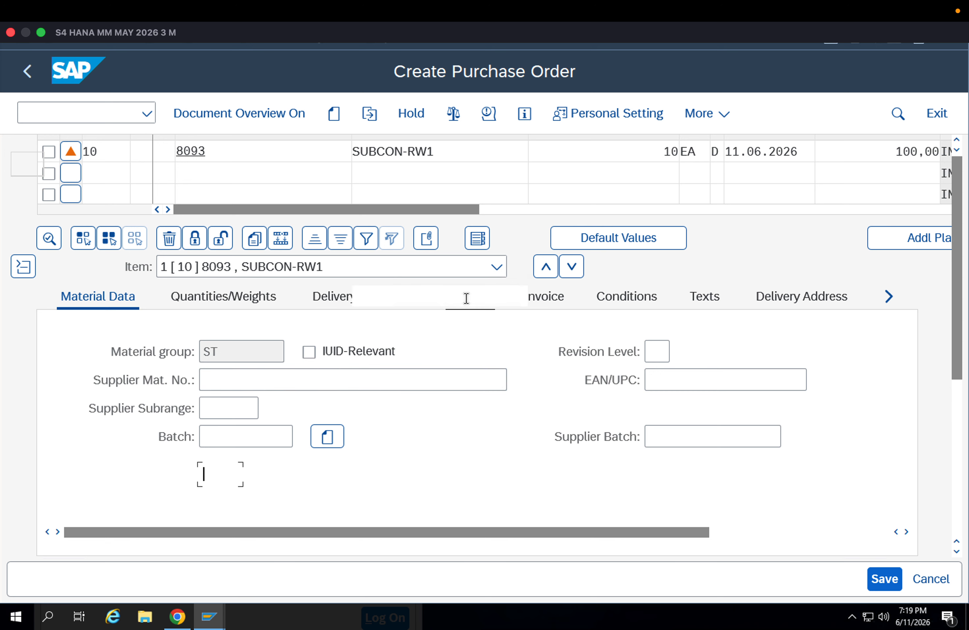
{"action": "scroll", "coordinate": [962, 410], "scroll_direction": "down", "scroll_amount": 5}
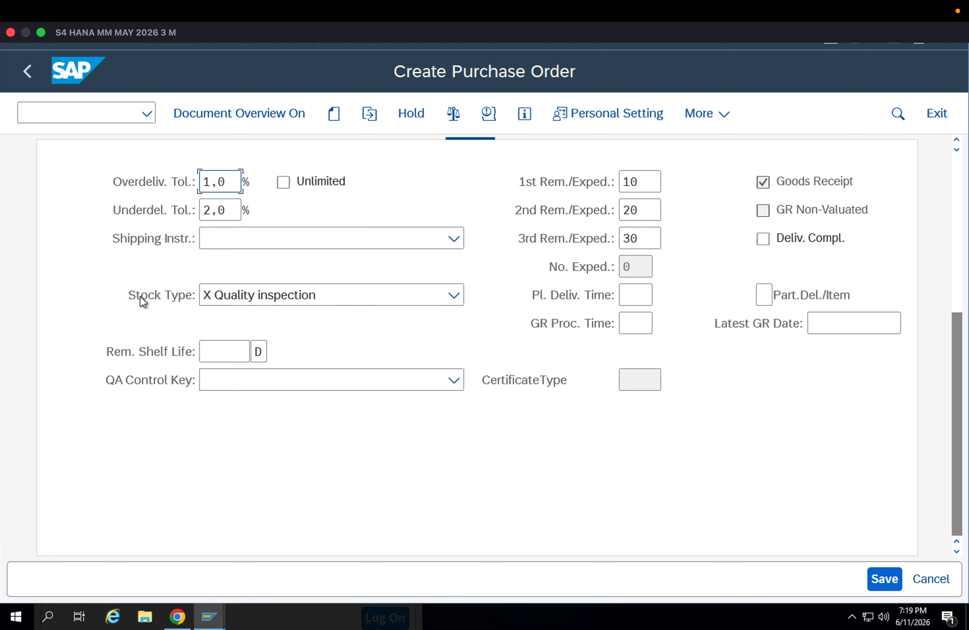
{"action": "left_click", "coordinate": [220, 296]}
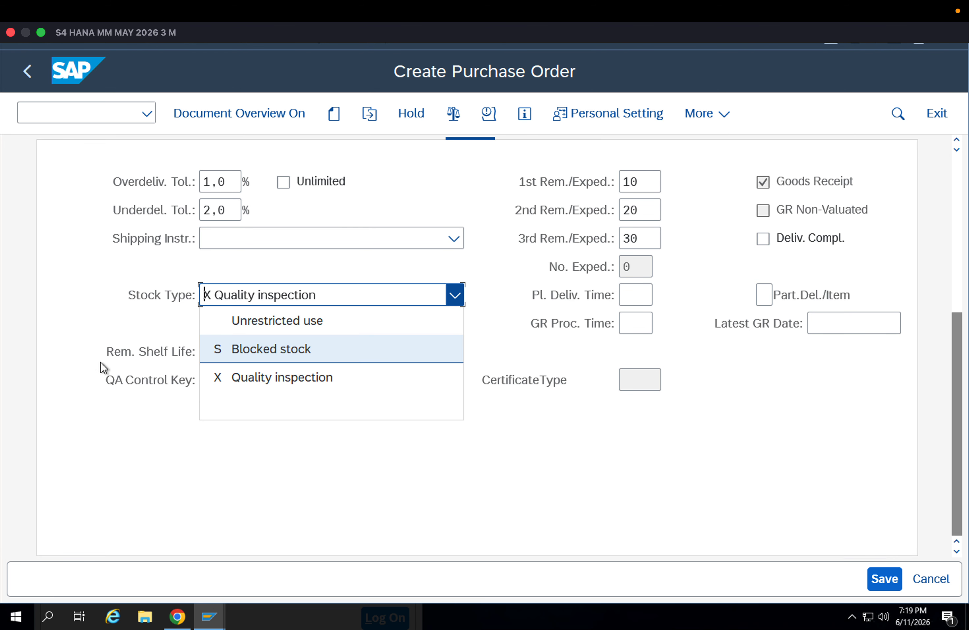
{"action": "left_click", "coordinate": [74, 335]}
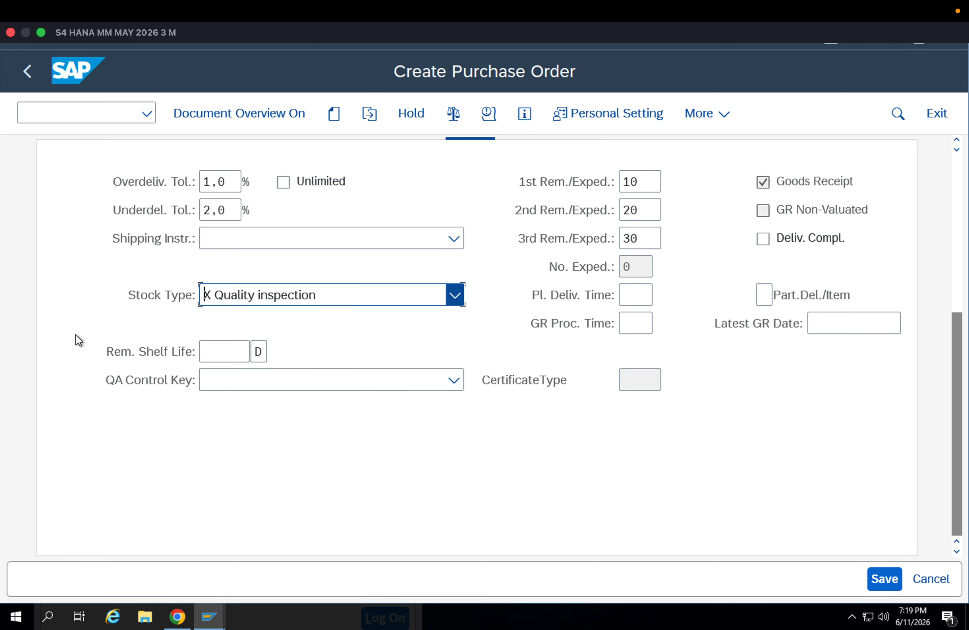
{"action": "left_click", "coordinate": [97, 356]}
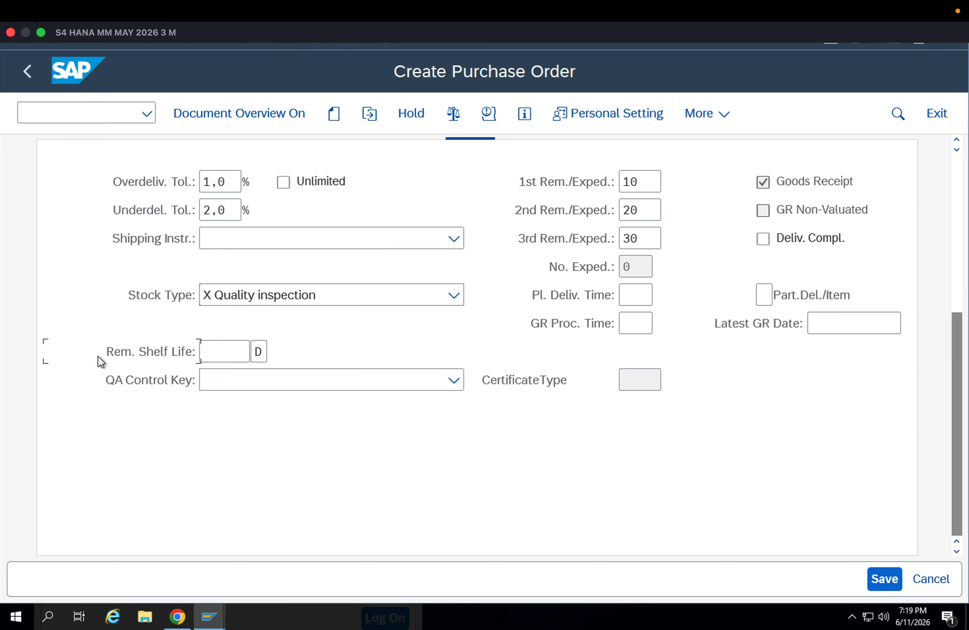
{"action": "left_click", "coordinate": [887, 579]}
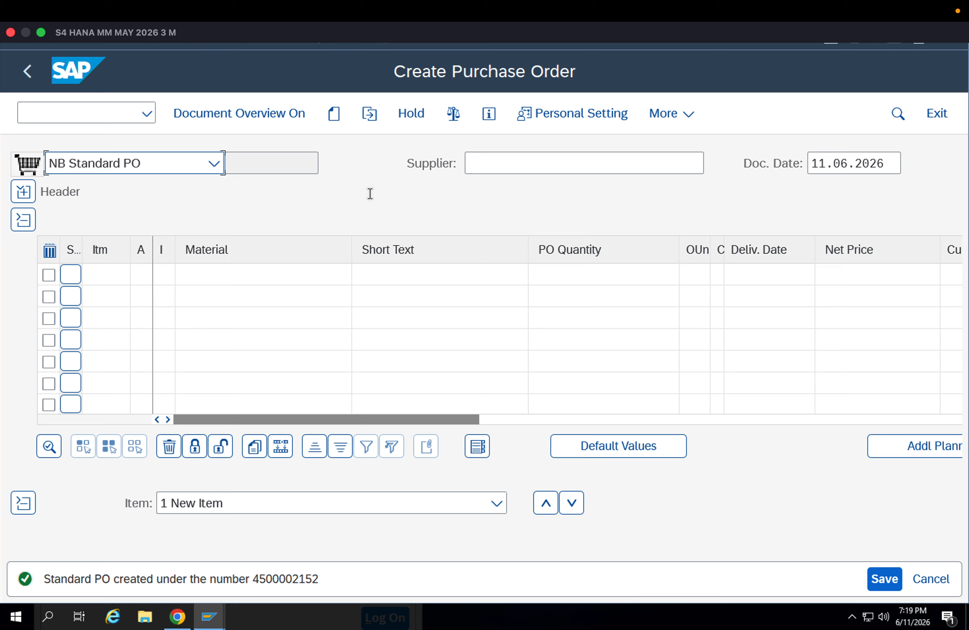
Open the newly created purchase order and copy its number
{"action": "left_click", "coordinate": [369, 113]}
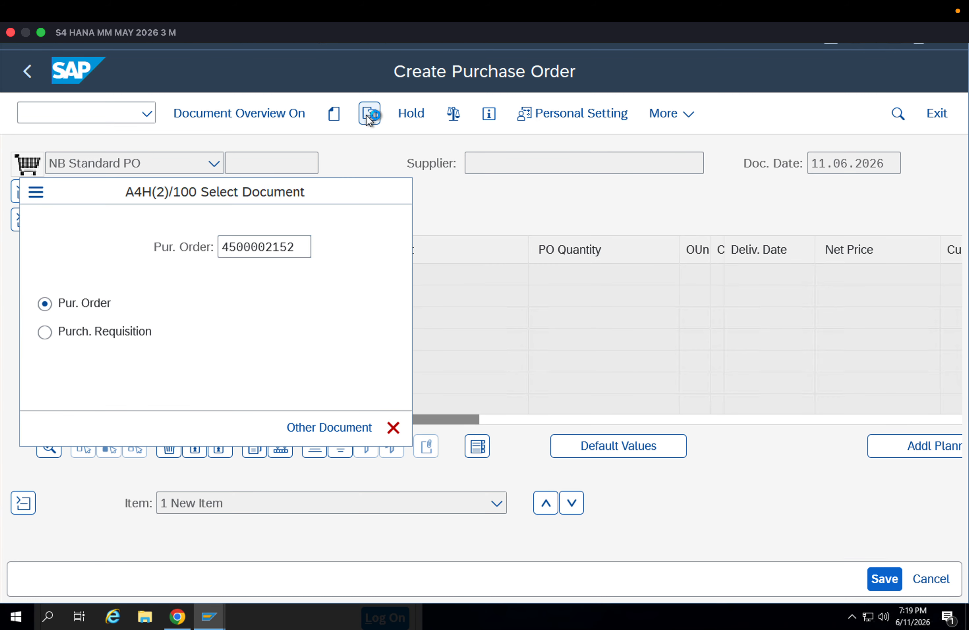
{"action": "key", "text": "Return"}
{"action": "left_click_drag", "start_coordinate": [307, 163], "coordinate": [224, 163]}
{"action": "key", "text": "ctrl+c"}
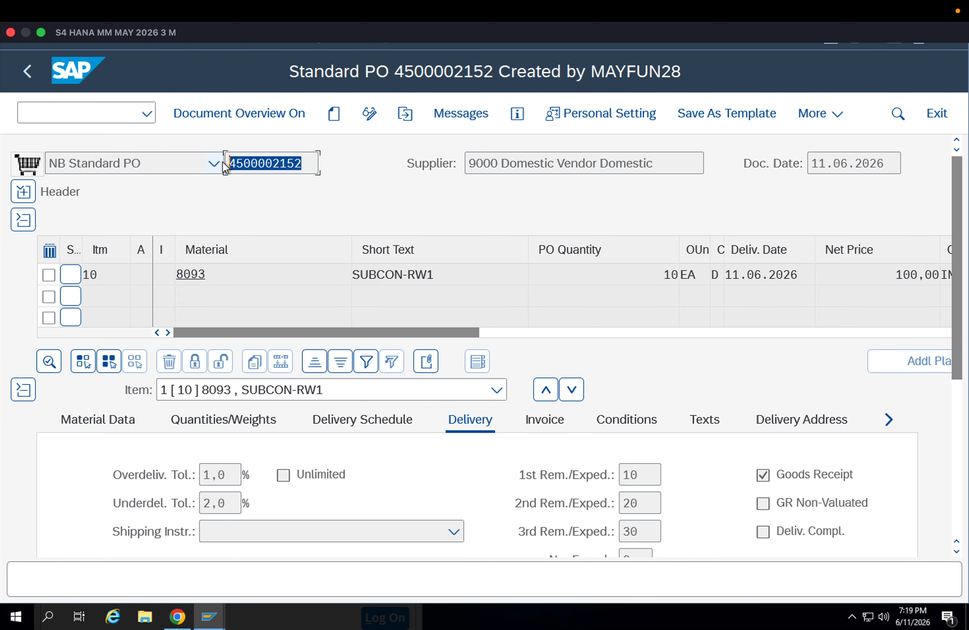
{"action": "left_click", "coordinate": [225, 163]}
Start transaction /nmigo and load the copied purchase order number as an A01 Goods Receipt
{"action": "left_click", "coordinate": [78, 108]}
{"action": "type", "text": "/nmigo"}
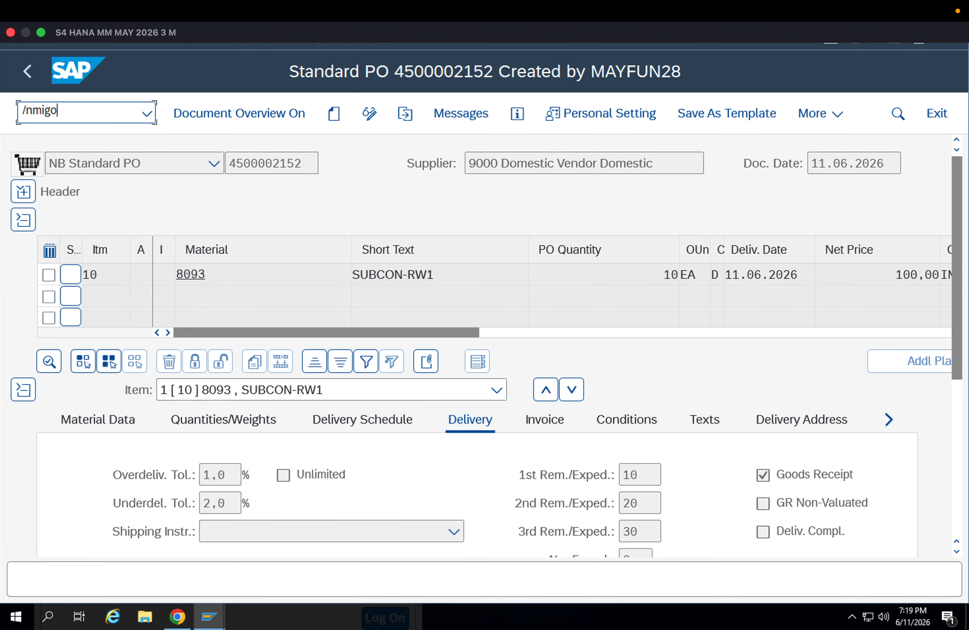
{"action": "key", "text": "Return"}
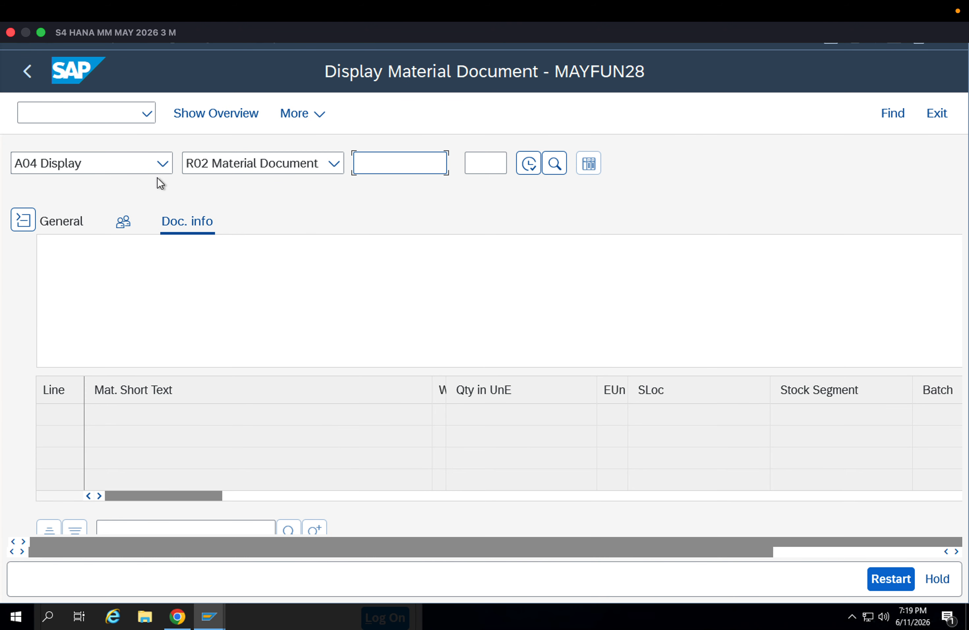
{"action": "left_click", "coordinate": [147, 165]}
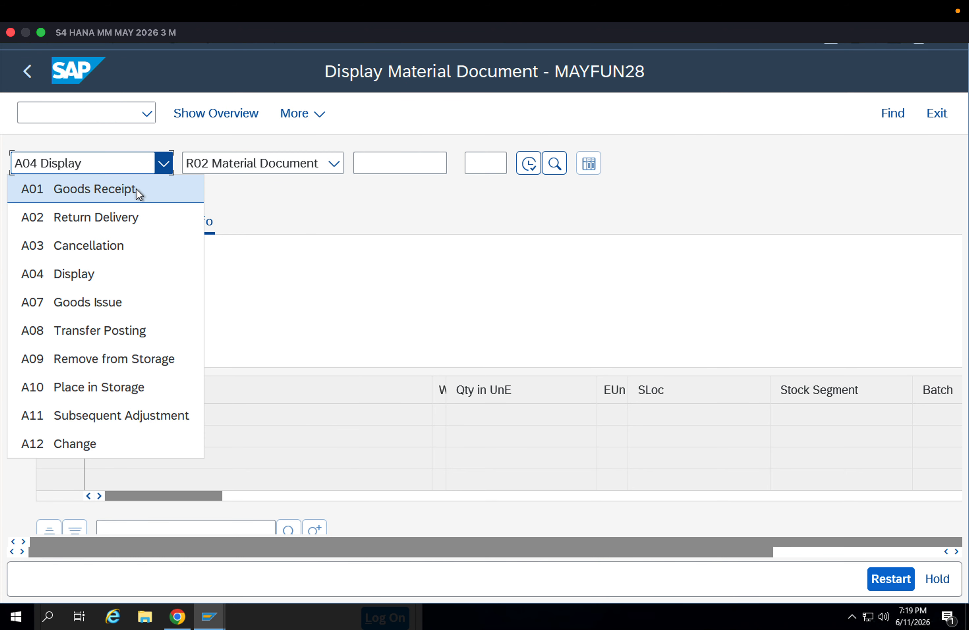
{"action": "left_click", "coordinate": [136, 188]}
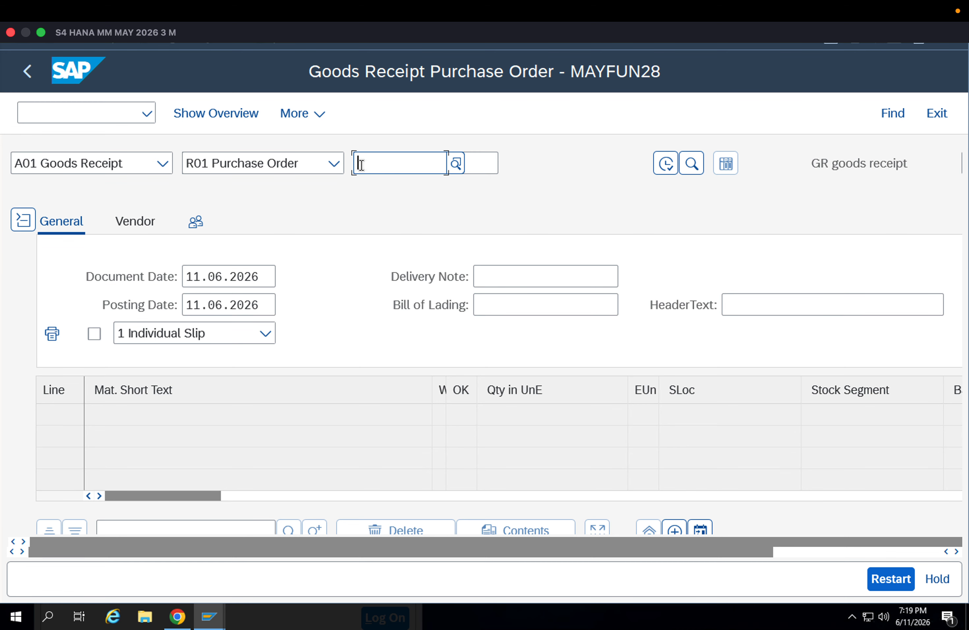
{"action": "key", "text": "ctrl+v"}
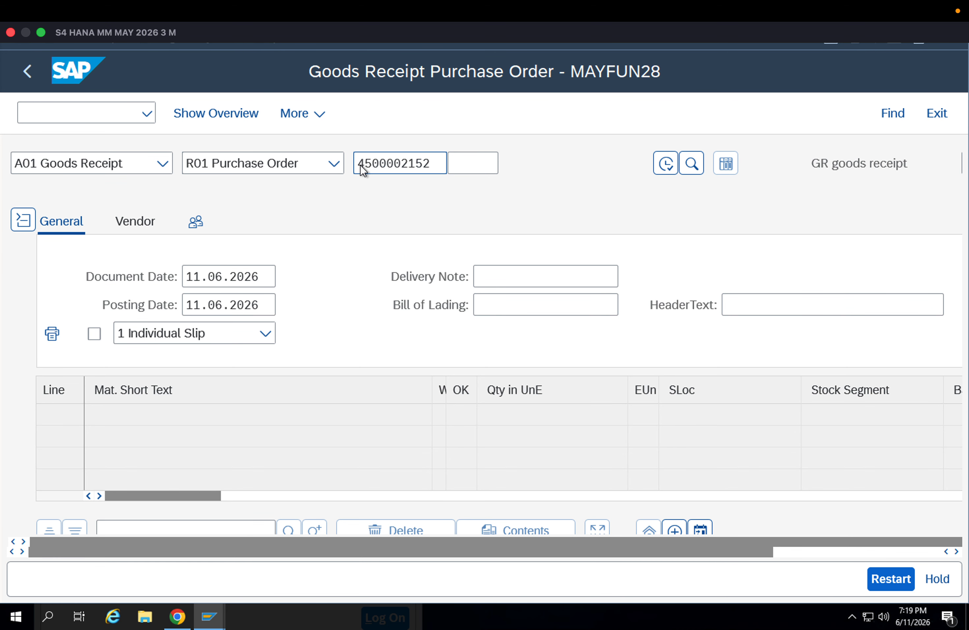
{"action": "key", "text": "Return"}
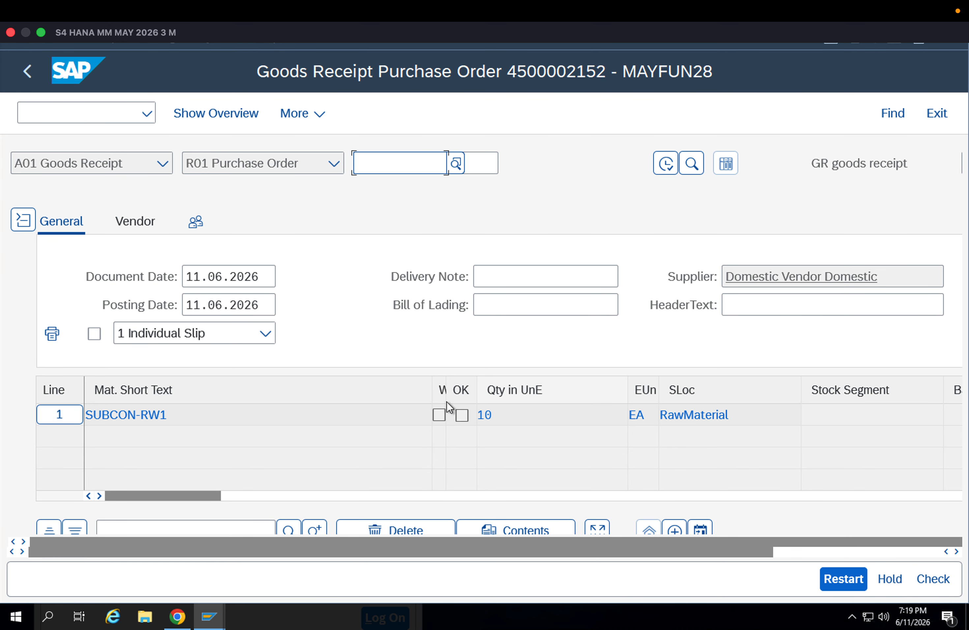
Examine the movement type, plant, storage location and available stock types of the SUBCON-RW1 goods receipt item
{"action": "scroll", "coordinate": [895, 474], "scroll_direction": "down", "scroll_amount": 8}
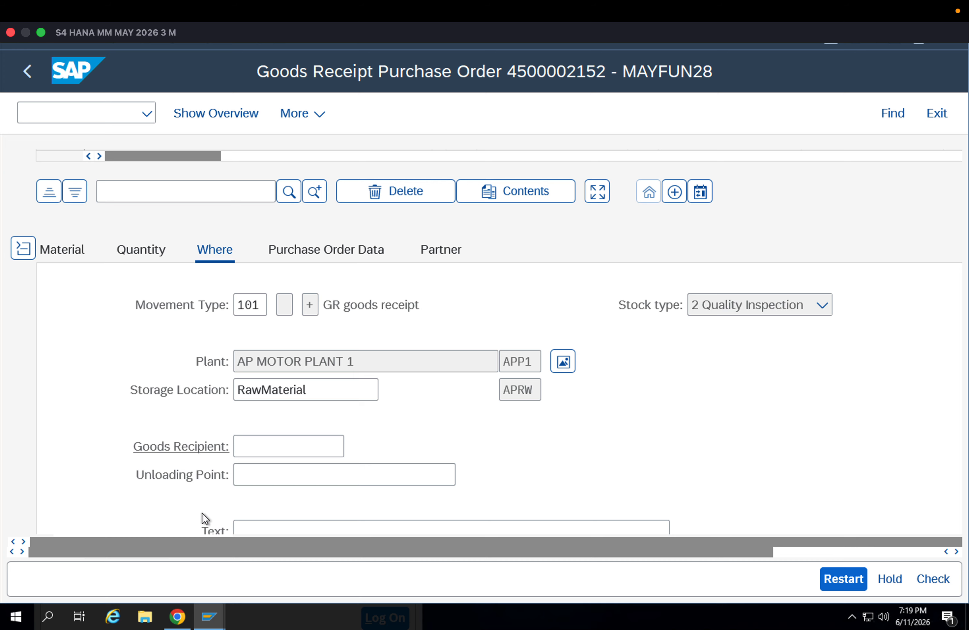
{"action": "scroll", "coordinate": [221, 491], "scroll_direction": "down", "scroll_amount": 2}
{"action": "left_click", "coordinate": [151, 503]}
{"action": "scroll", "coordinate": [190, 360], "scroll_direction": "up", "scroll_amount": 4}
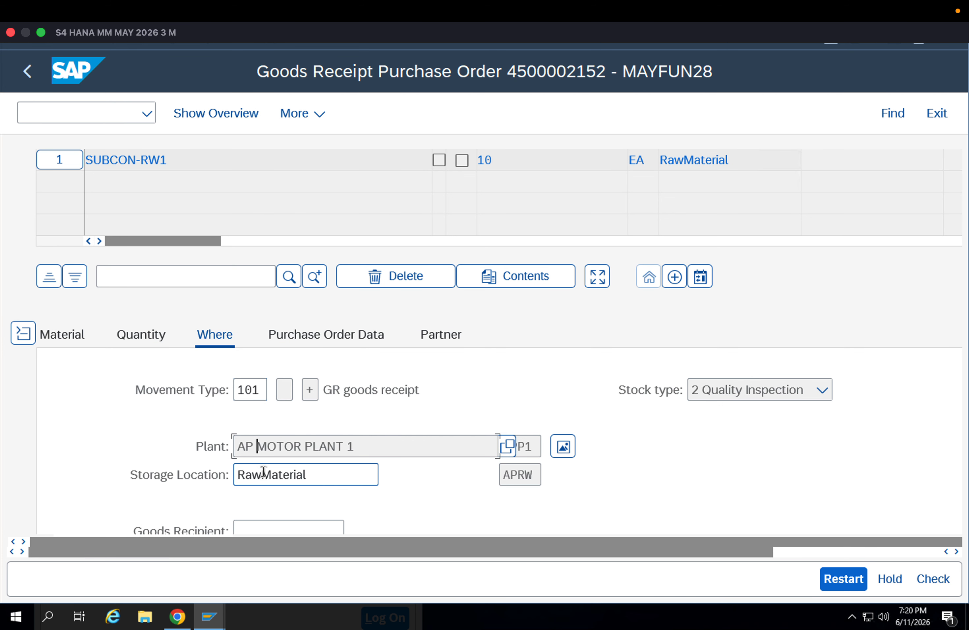
{"action": "left_click", "coordinate": [712, 397]}
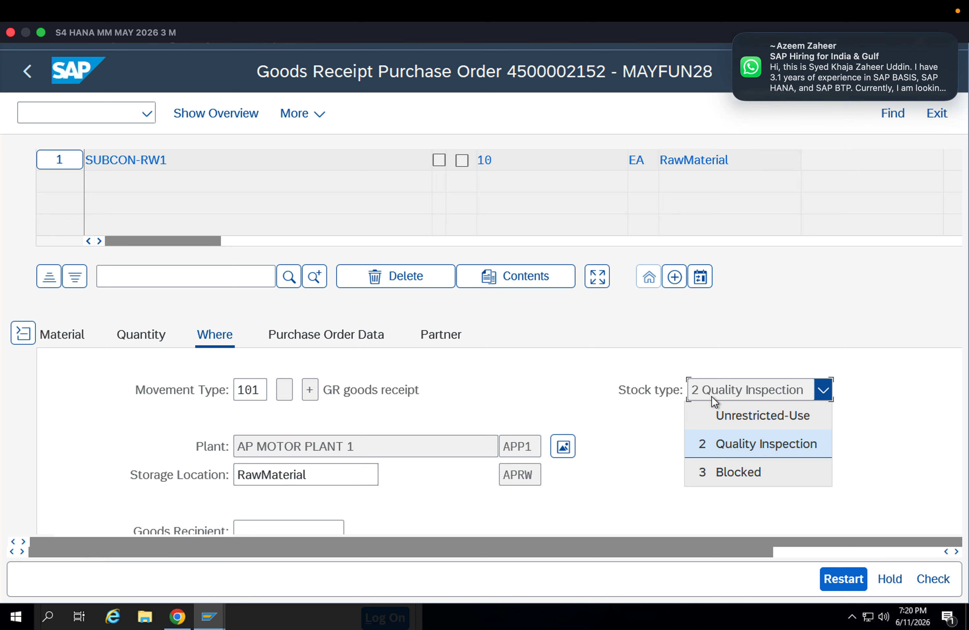
{"action": "left_click", "coordinate": [711, 396]}
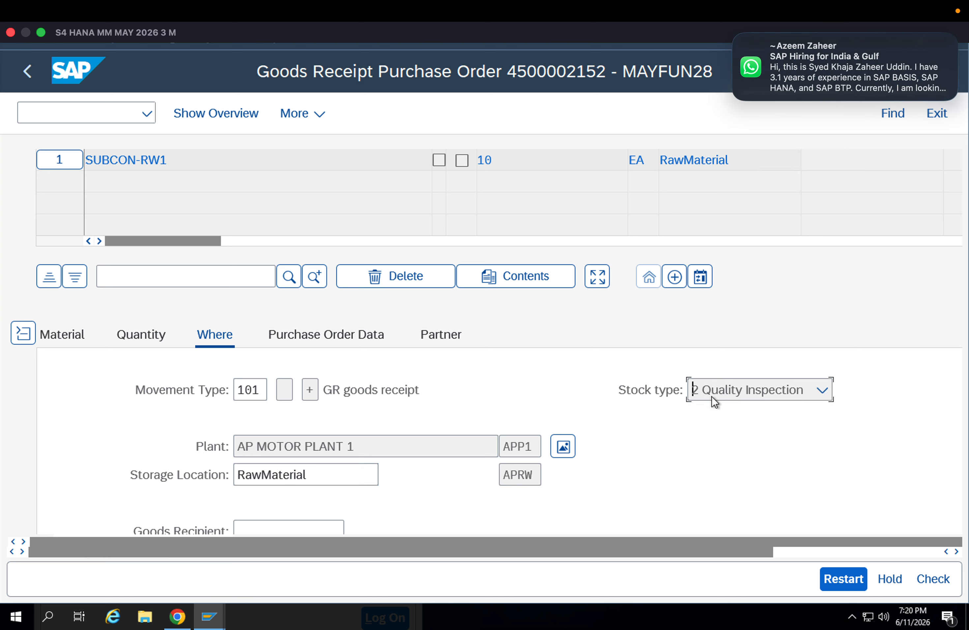
{"action": "left_click", "coordinate": [711, 396]}
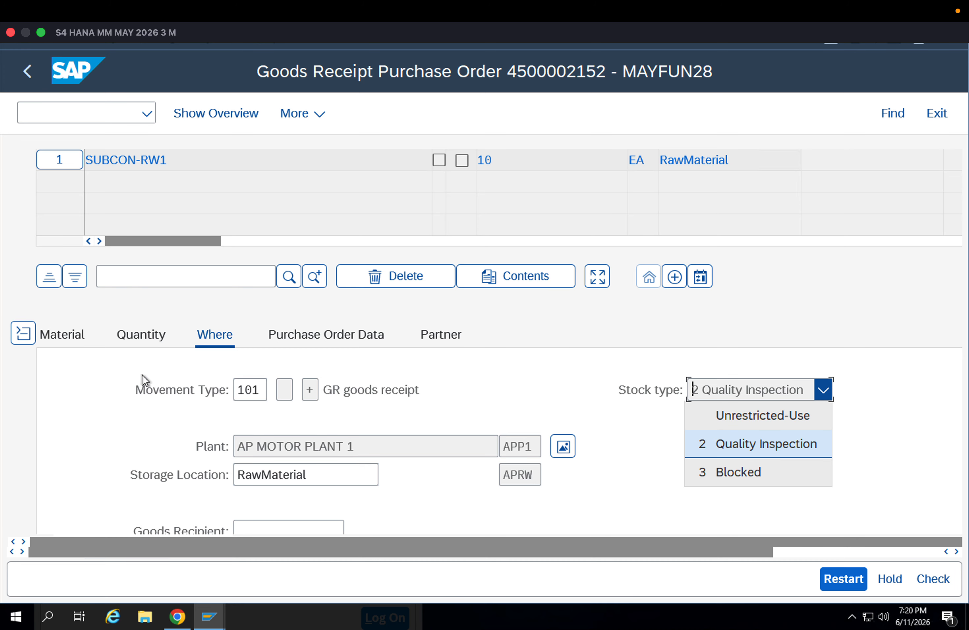
{"action": "left_click", "coordinate": [887, 432]}
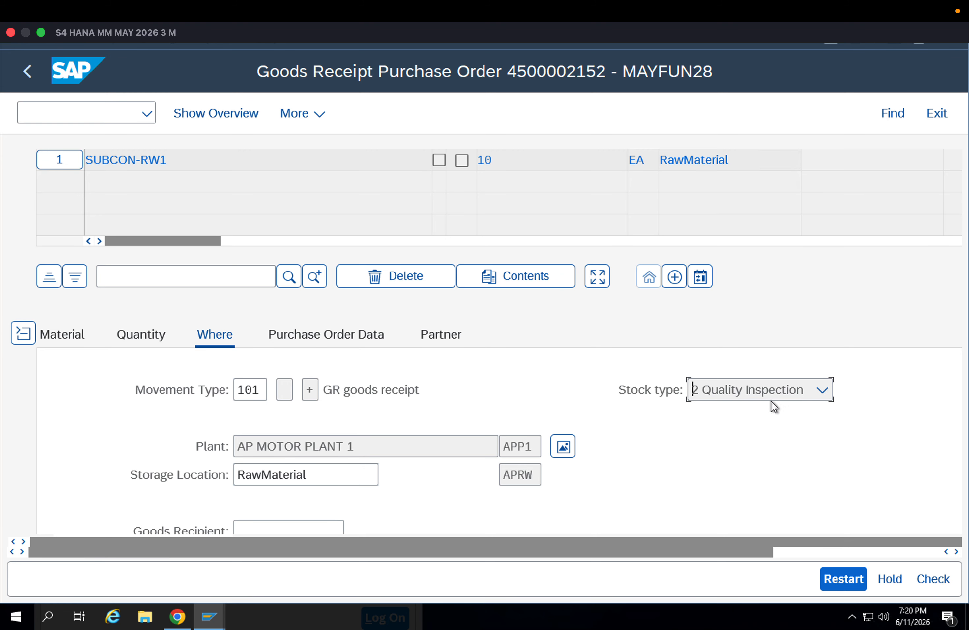
Pick Quality Inspection as the item's stock type, and check and post the goods receipt
{"action": "left_click", "coordinate": [718, 395]}
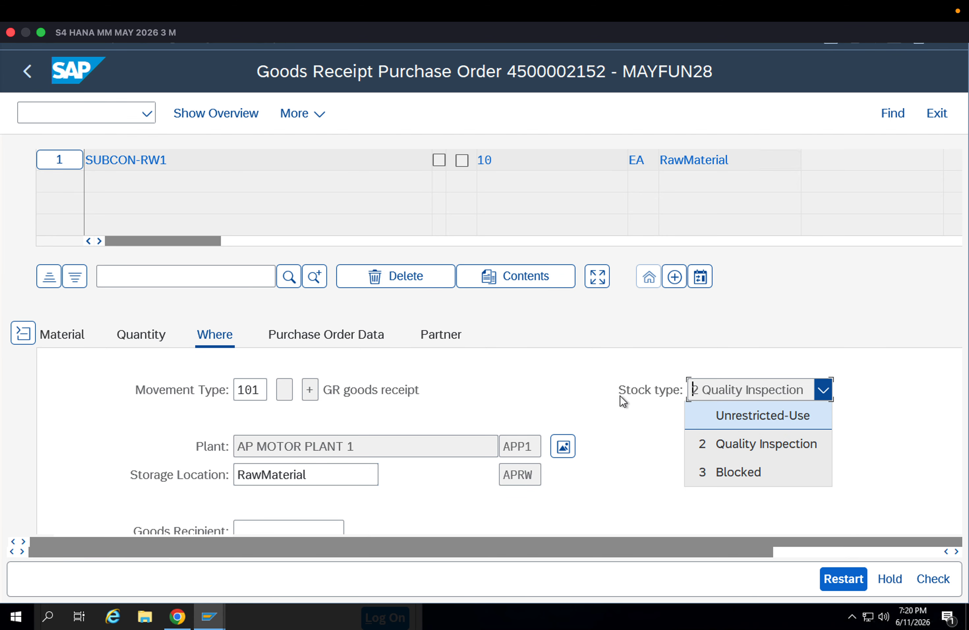
{"action": "left_click", "coordinate": [735, 444]}
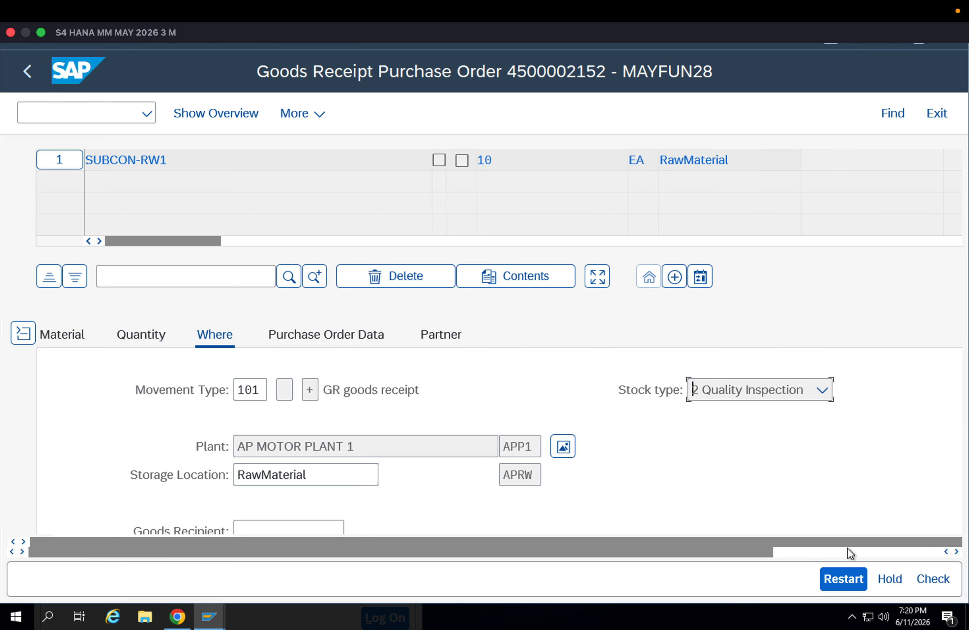
{"action": "left_click", "coordinate": [921, 578]}
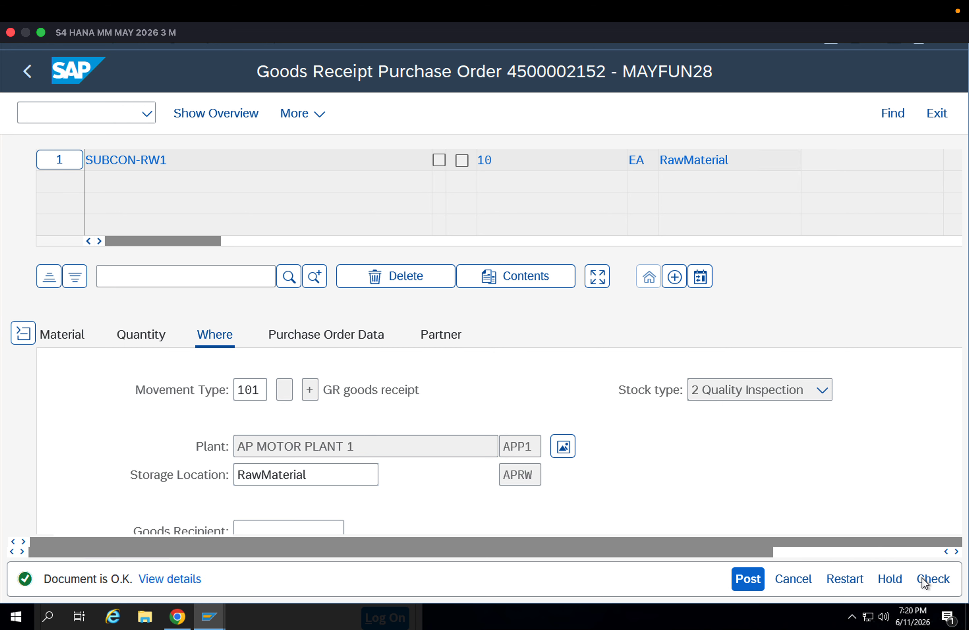
{"action": "left_click", "coordinate": [752, 583]}
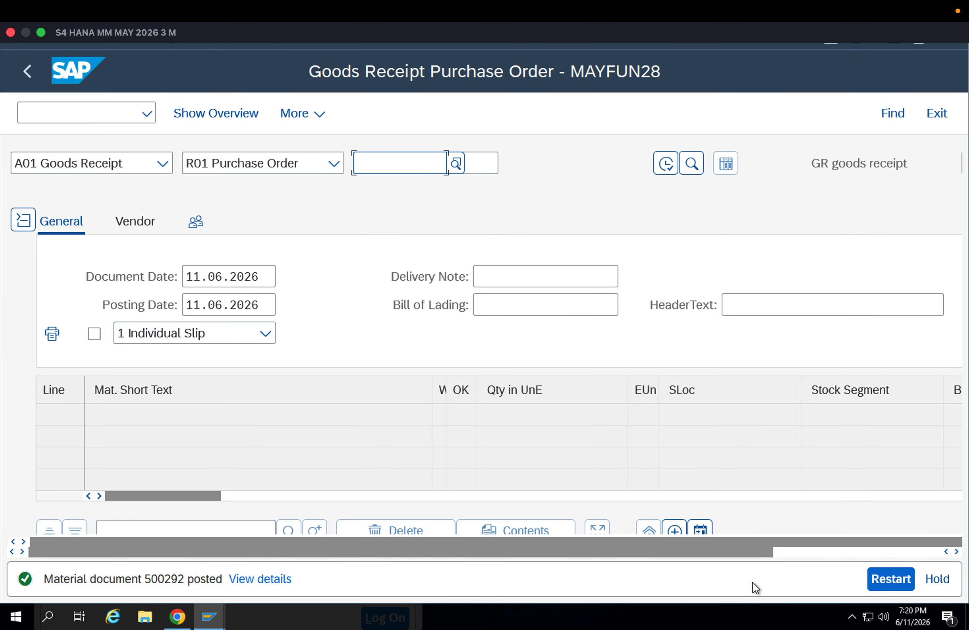
Display the posted material document with A04 Display and check its item's stock type and storage location
{"action": "left_click", "coordinate": [141, 161]}
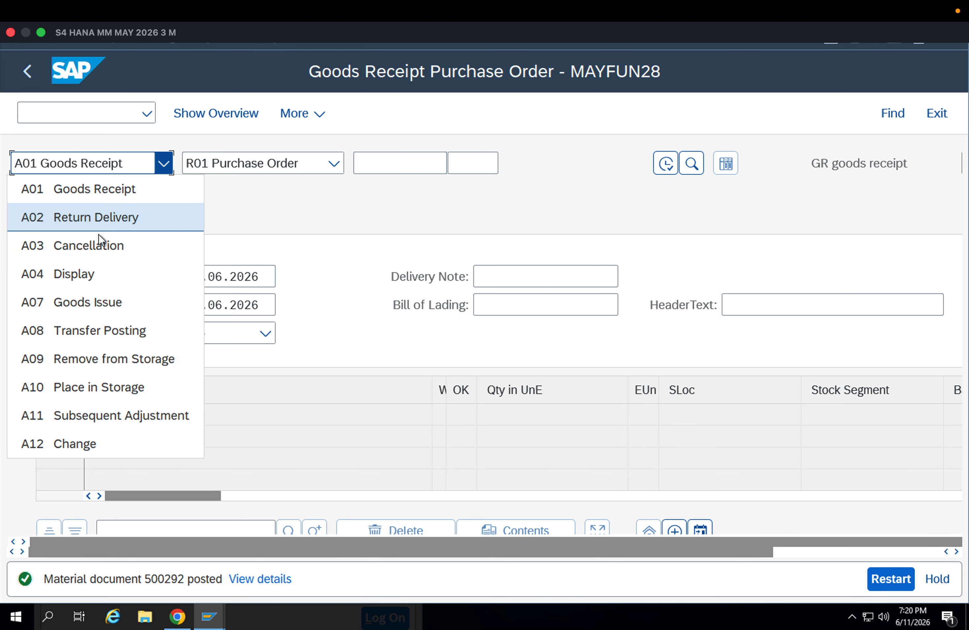
{"action": "left_click", "coordinate": [83, 266]}
{"action": "key", "text": "Return"}
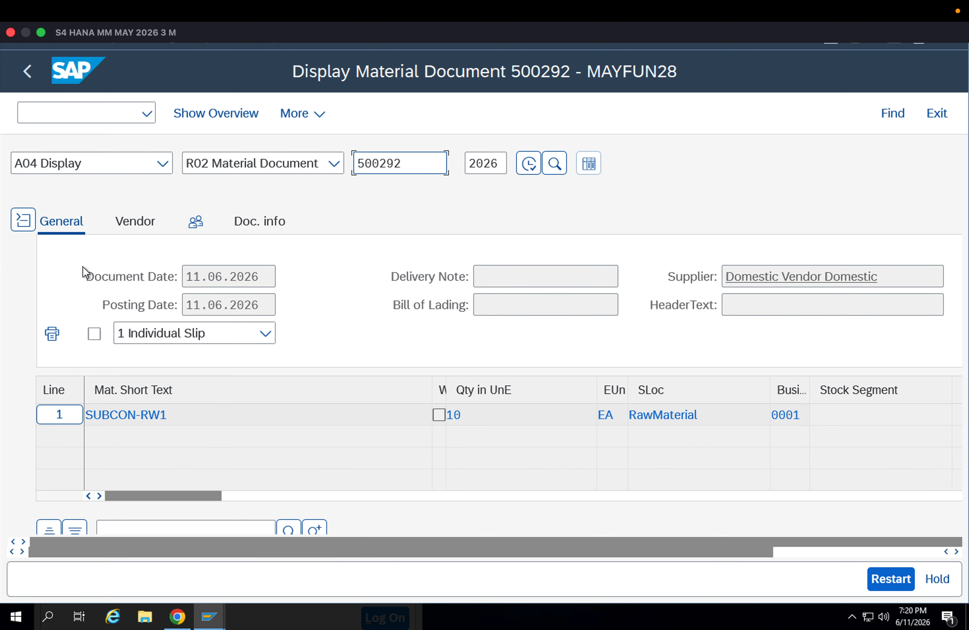
{"action": "scroll", "coordinate": [942, 337], "scroll_direction": "down", "scroll_amount": 5}
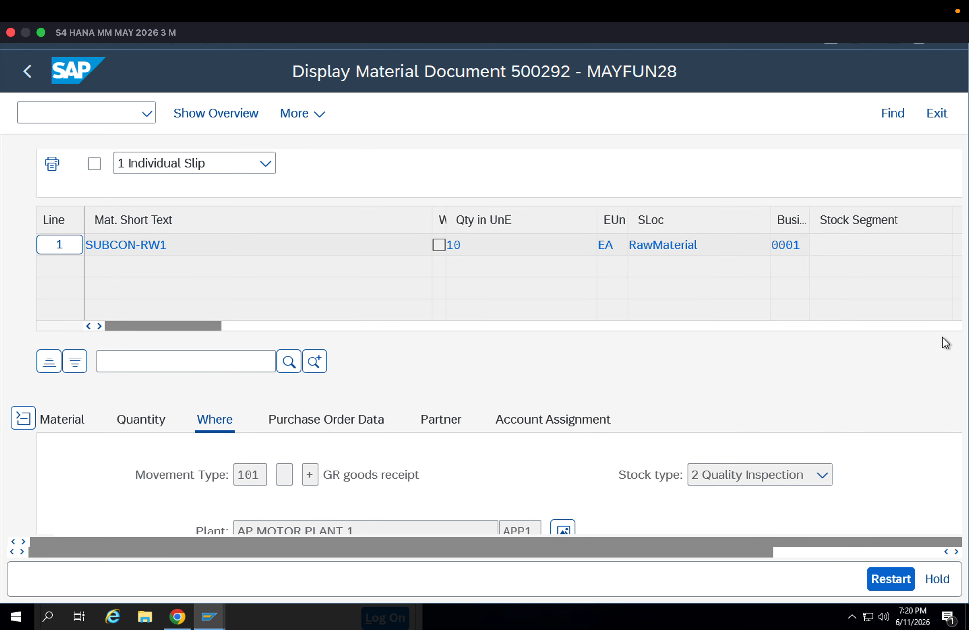
{"action": "scroll", "coordinate": [942, 337], "scroll_direction": "down", "scroll_amount": 5}
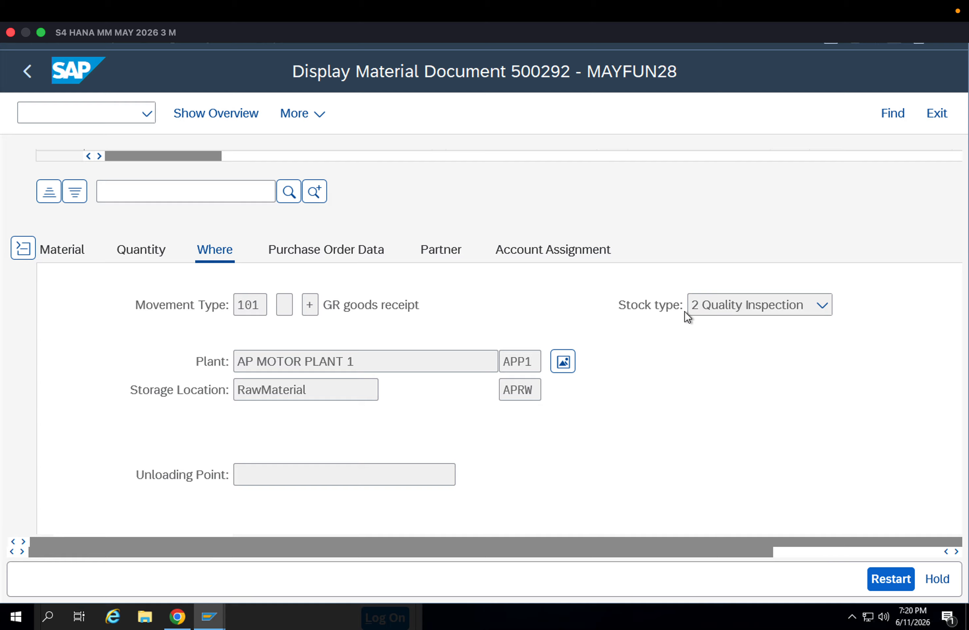
Open the stock overview of material 8093 and compare its quality inspection and unrestricted stock in storage location APRW
{"action": "left_click", "coordinate": [562, 361]}
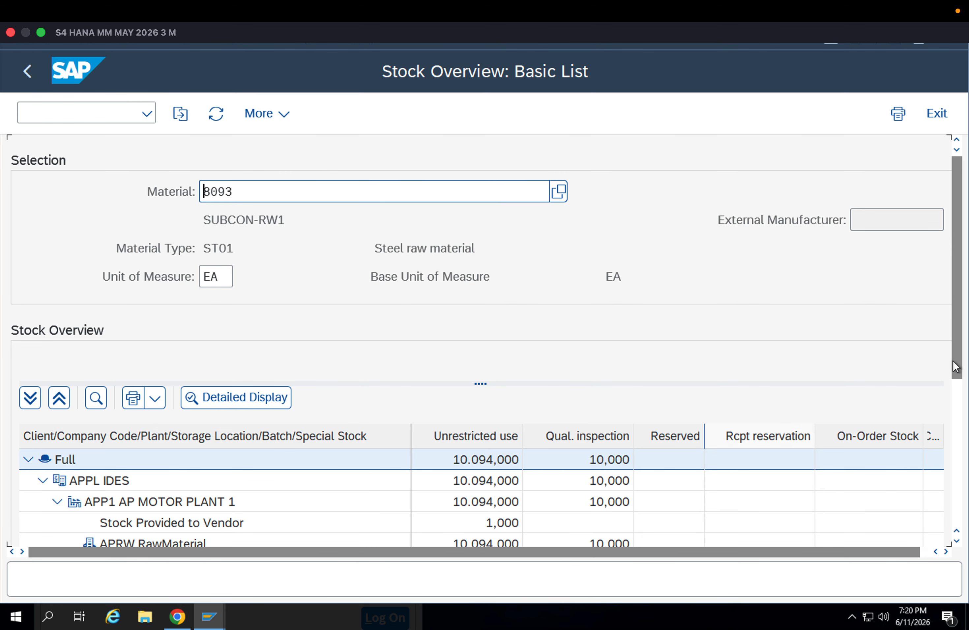
{"action": "scroll", "coordinate": [957, 414], "scroll_direction": "down", "scroll_amount": 3}
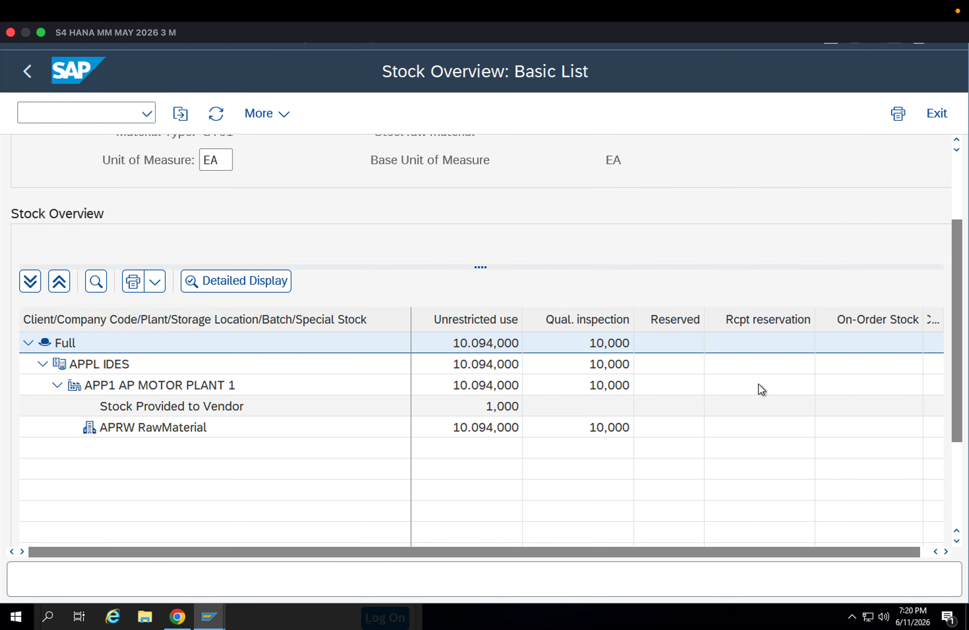
{"action": "left_click", "coordinate": [607, 320]}
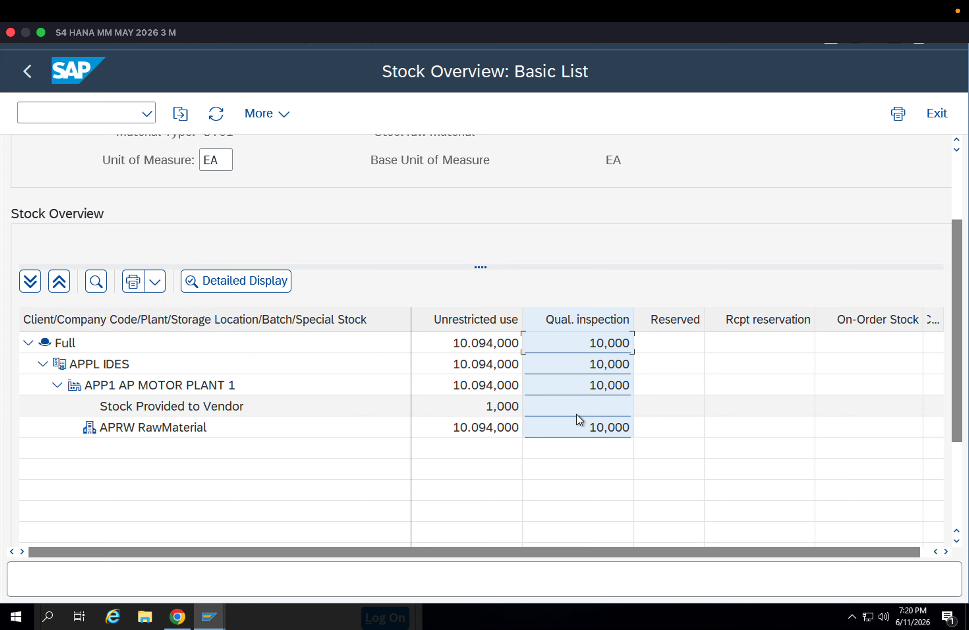
{"action": "left_click", "coordinate": [583, 429]}
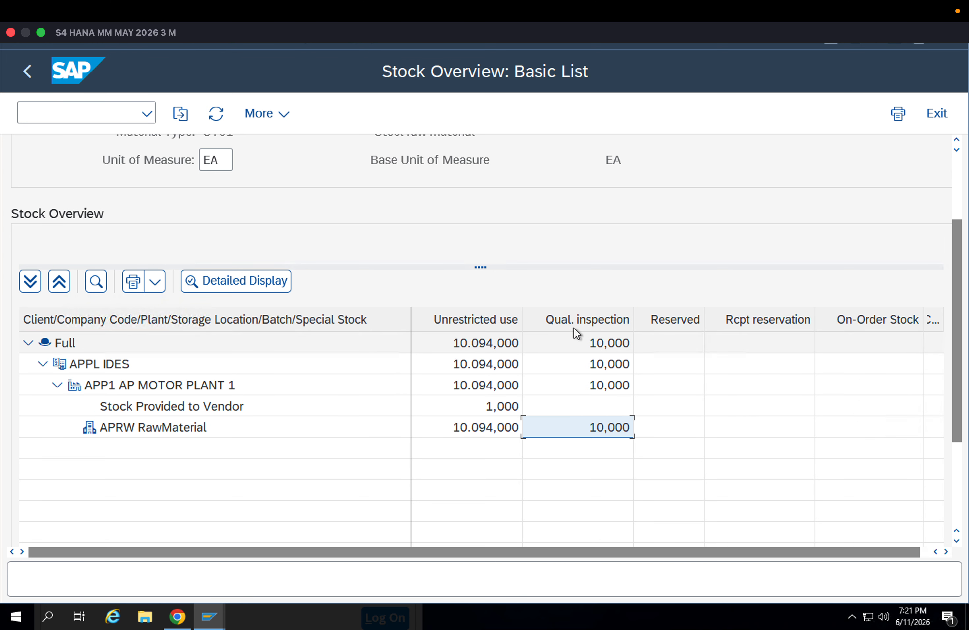
{"action": "left_click", "coordinate": [458, 423]}
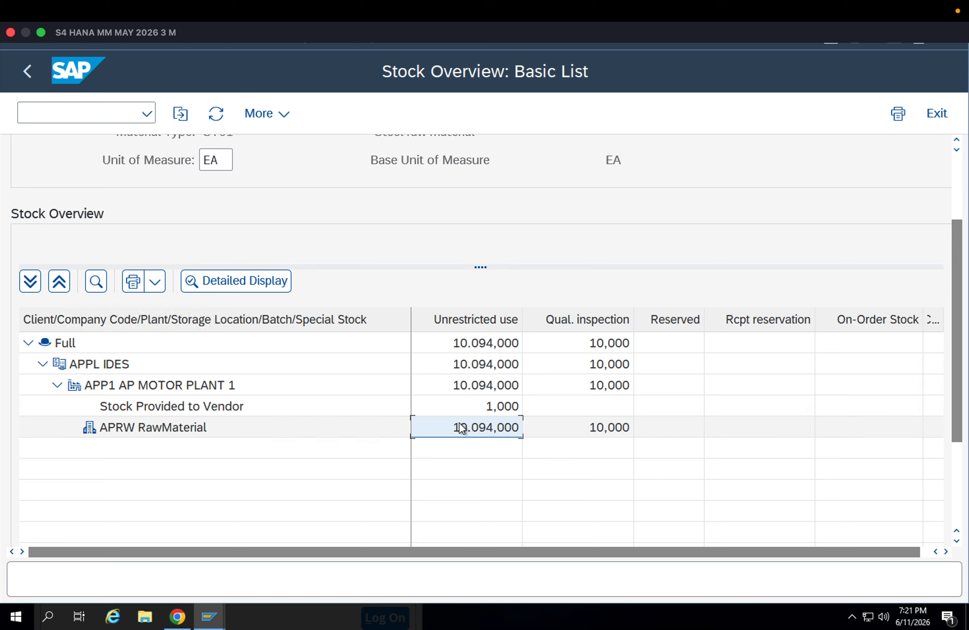
Check material 8093's quality inspection stock in storage location APRW, and leave the stock overview
{"action": "left_click", "coordinate": [559, 425]}
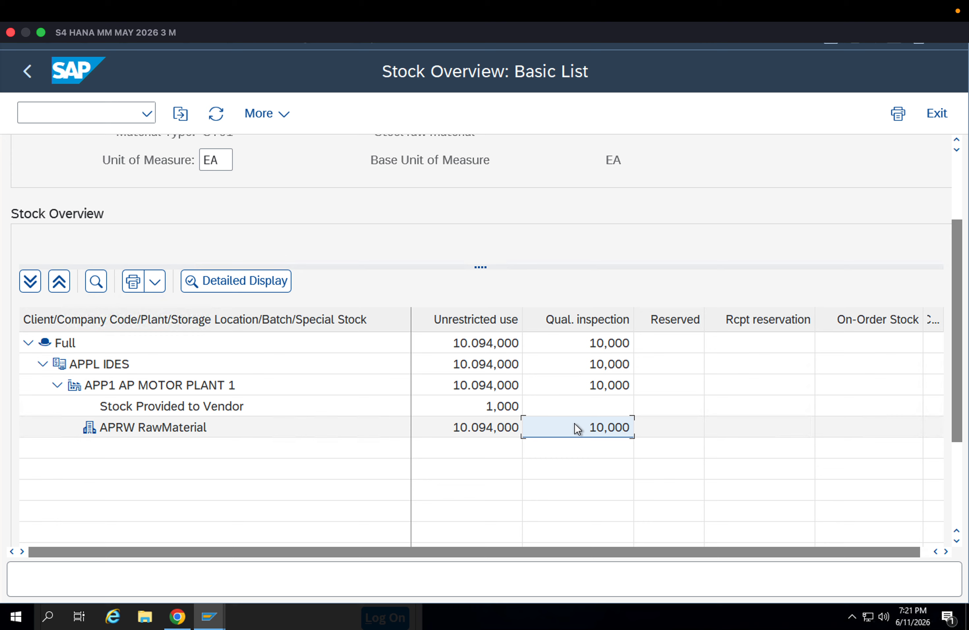
{"action": "left_click", "coordinate": [589, 320]}
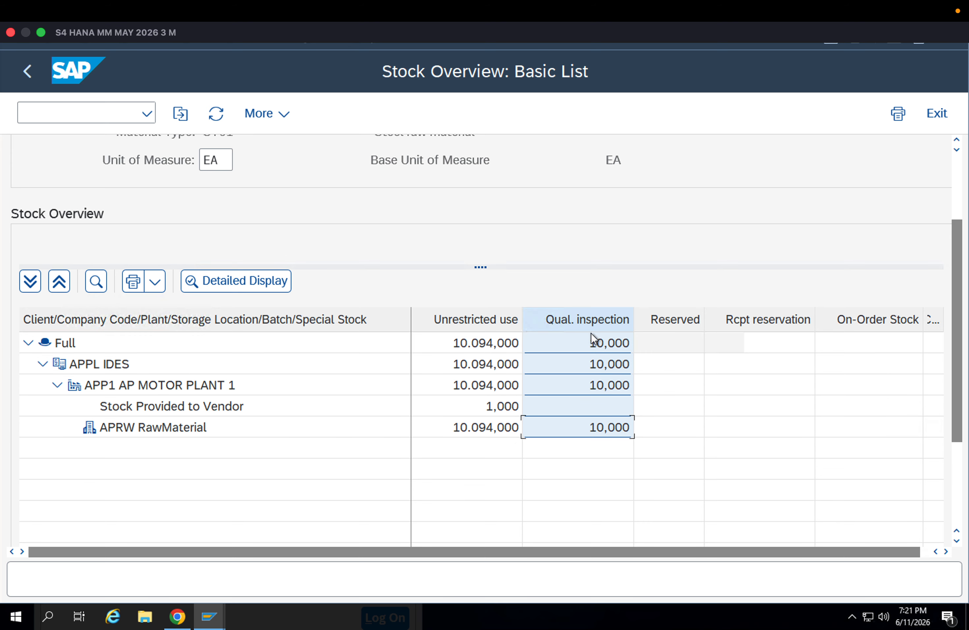
{"action": "left_click", "coordinate": [23, 79]}
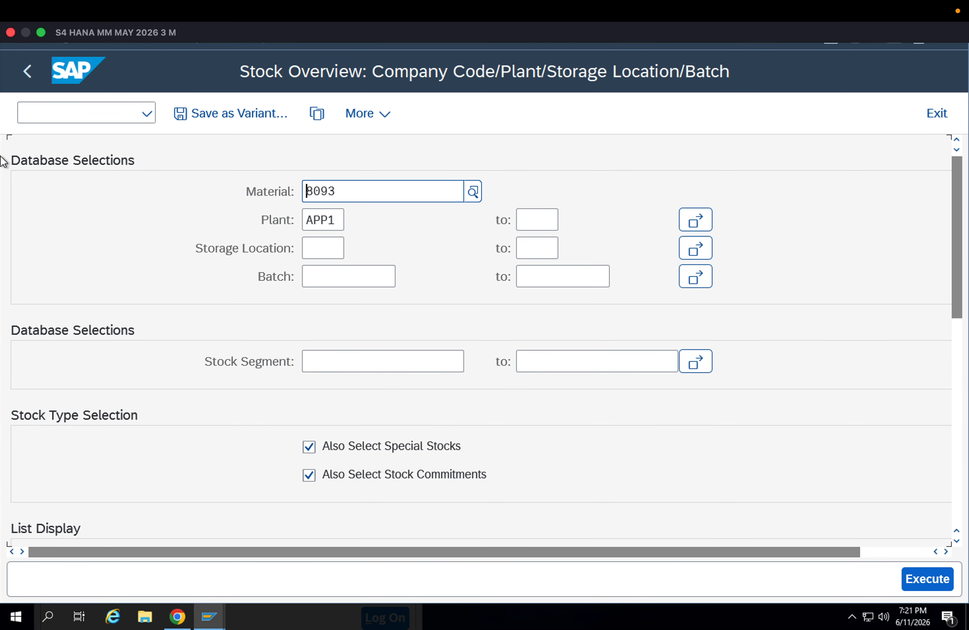
{"action": "left_click", "coordinate": [17, 80]}
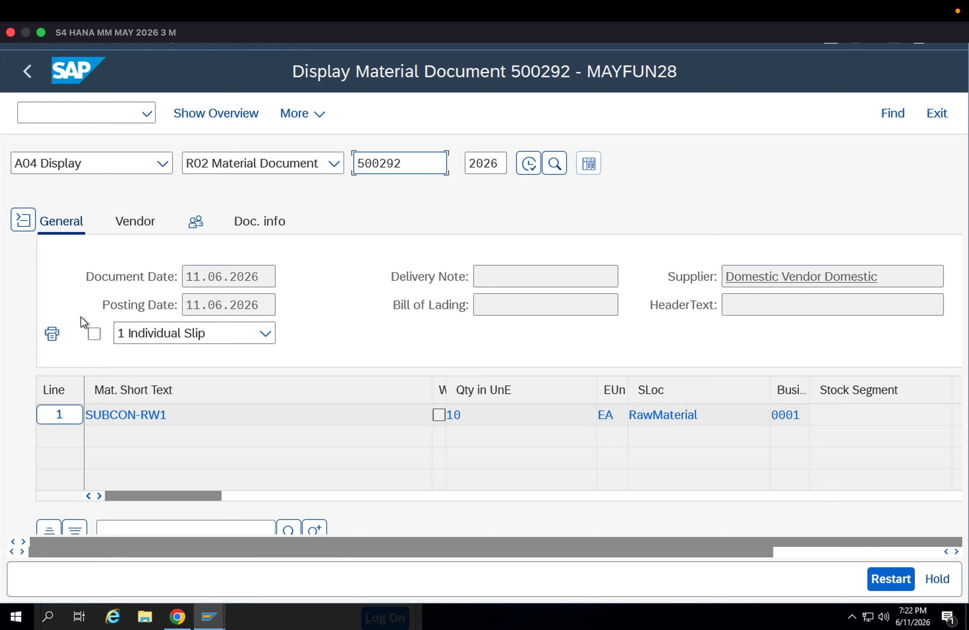
Review the posted material document's item details, including movement type, stock type, plant and storage location
{"action": "scroll", "coordinate": [622, 303], "scroll_direction": "down", "scroll_amount": 6}
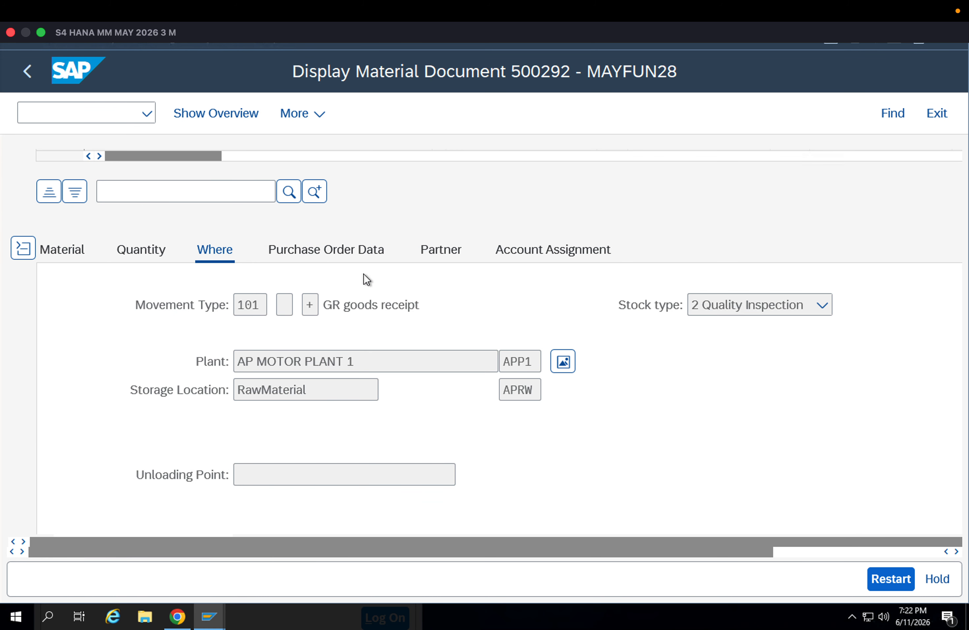
{"action": "scroll", "coordinate": [368, 287], "scroll_direction": "up", "scroll_amount": 5}
{"action": "scroll", "coordinate": [372, 299], "scroll_direction": "up", "scroll_amount": 3}
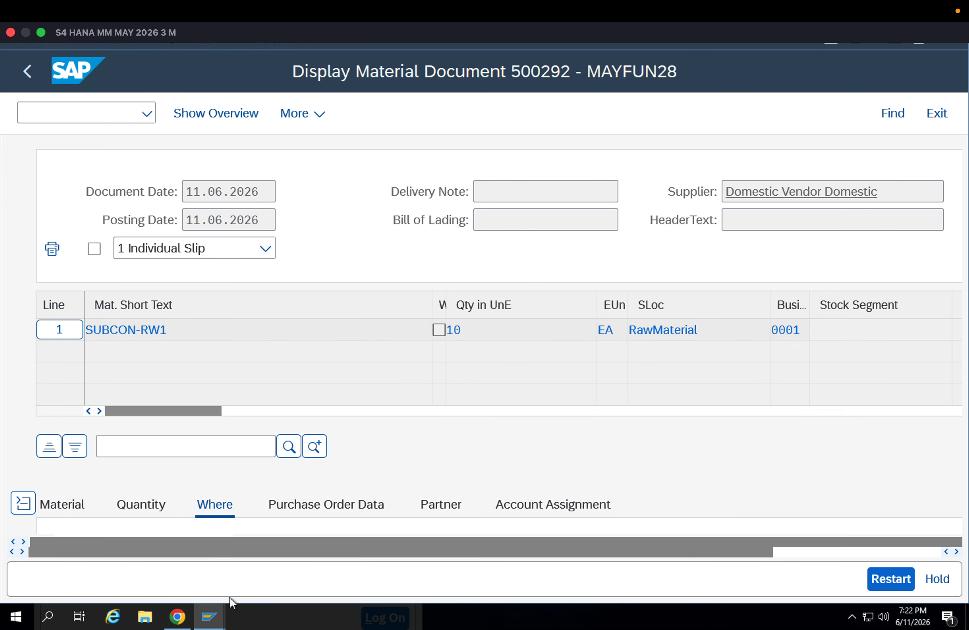
Switch to the Enqueue Administration session and return it to the SAP Easy Access screen
{"action": "mouse_move", "coordinate": [220, 624]}
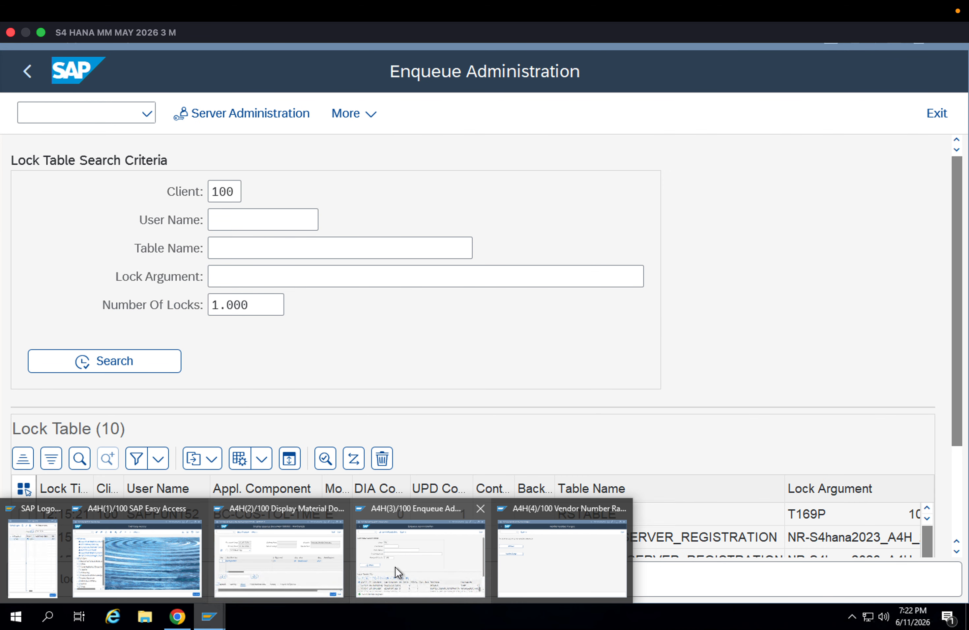
{"action": "left_click", "coordinate": [395, 567]}
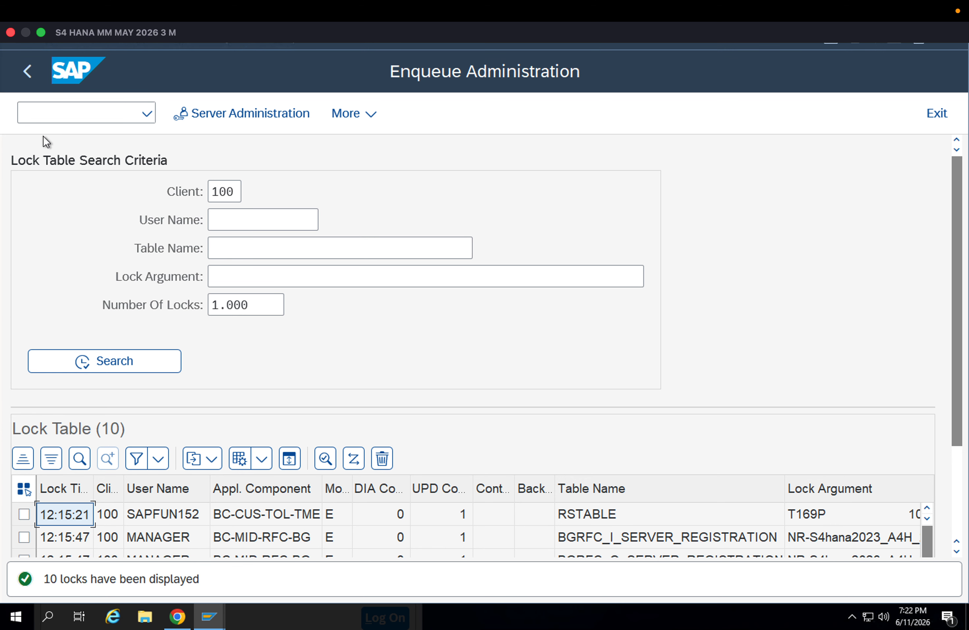
{"action": "left_click", "coordinate": [22, 75]}
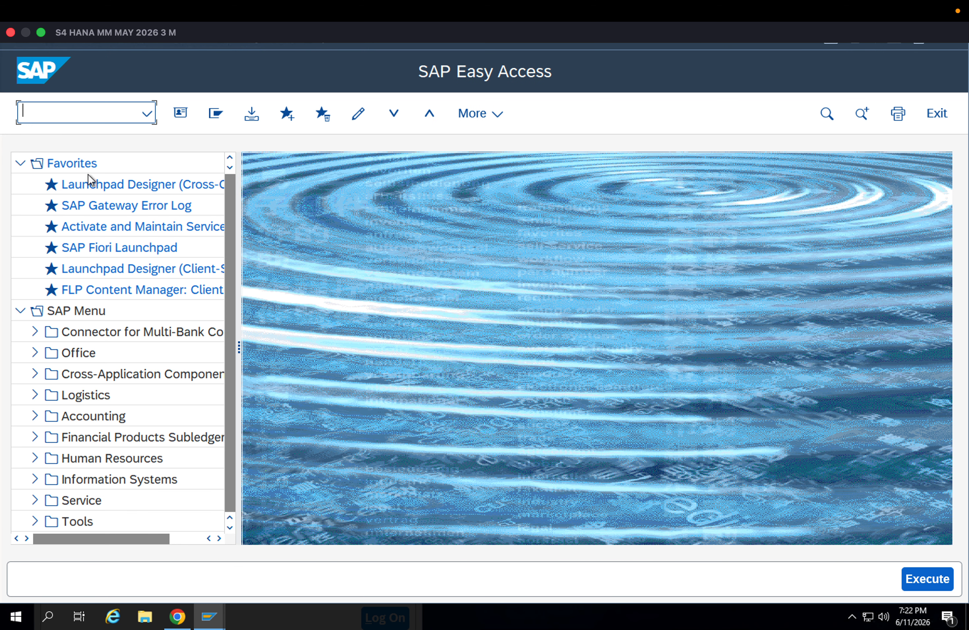
{"action": "left_click", "coordinate": [216, 625]}
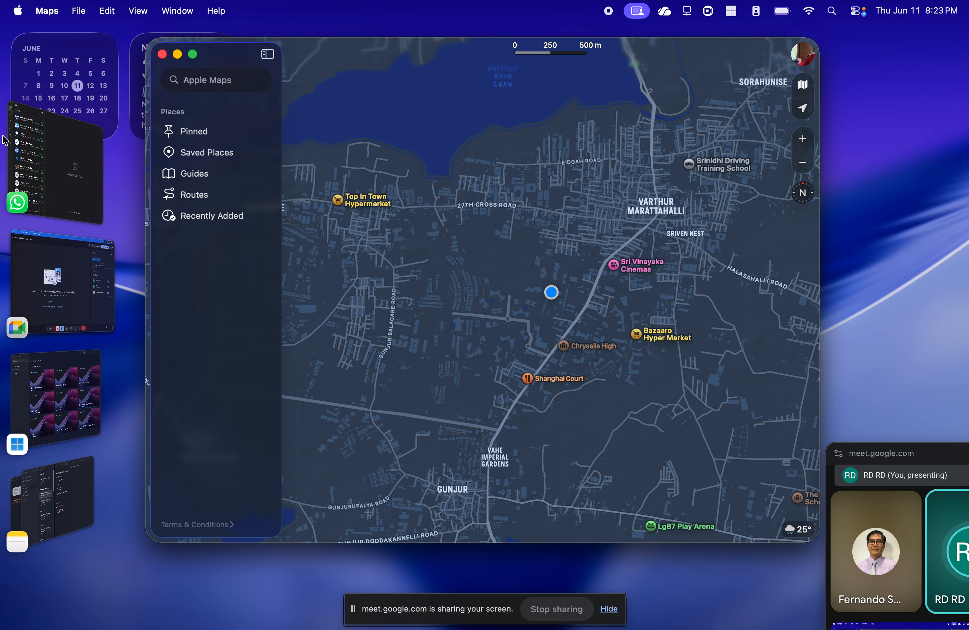
{"action": "left_click", "coordinate": [162, 54]}
{"action": "left_click", "coordinate": [55, 394]}
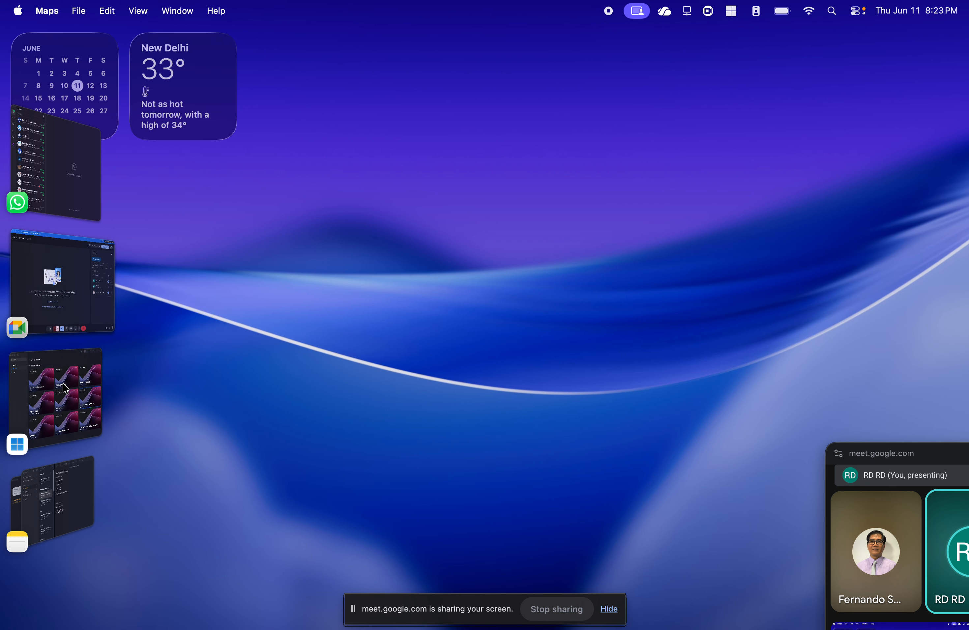
{"action": "double_click", "coordinate": [878, 320]}
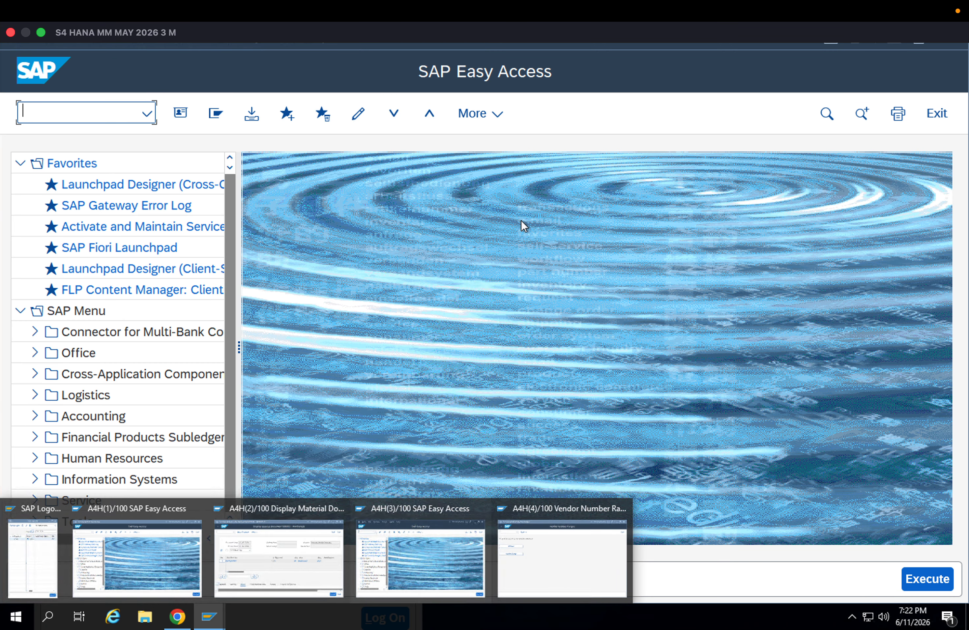
Start transaction QA32 for inspection lot selection
{"action": "type", "text": "W"}
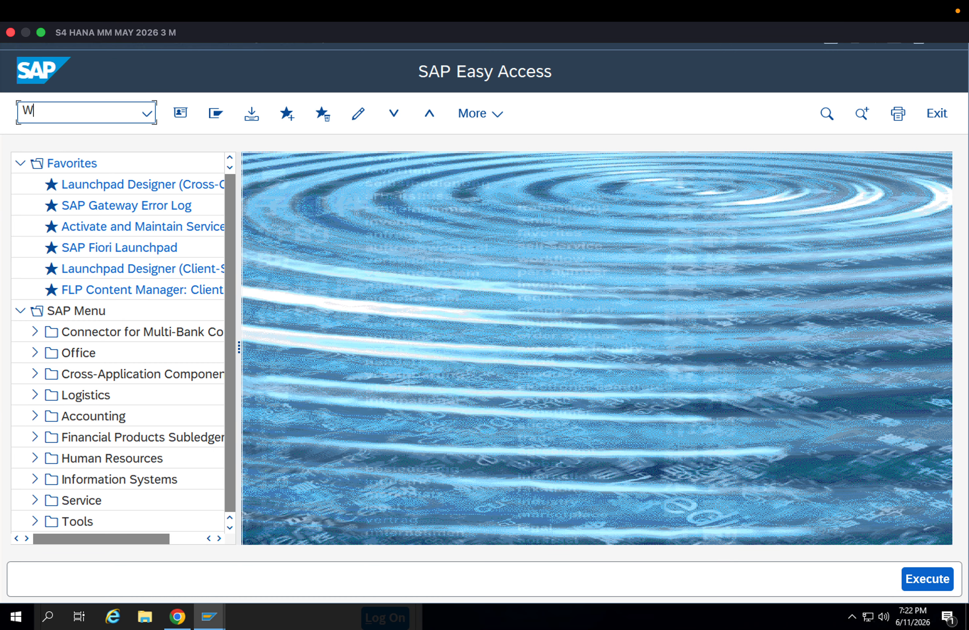
{"action": "type", "text": "A"}
{"action": "key", "text": "BackSpace"}
{"action": "key", "text": "BackSpace"}
{"action": "type", "text": "QA32"}
{"action": "key", "text": "Return"}
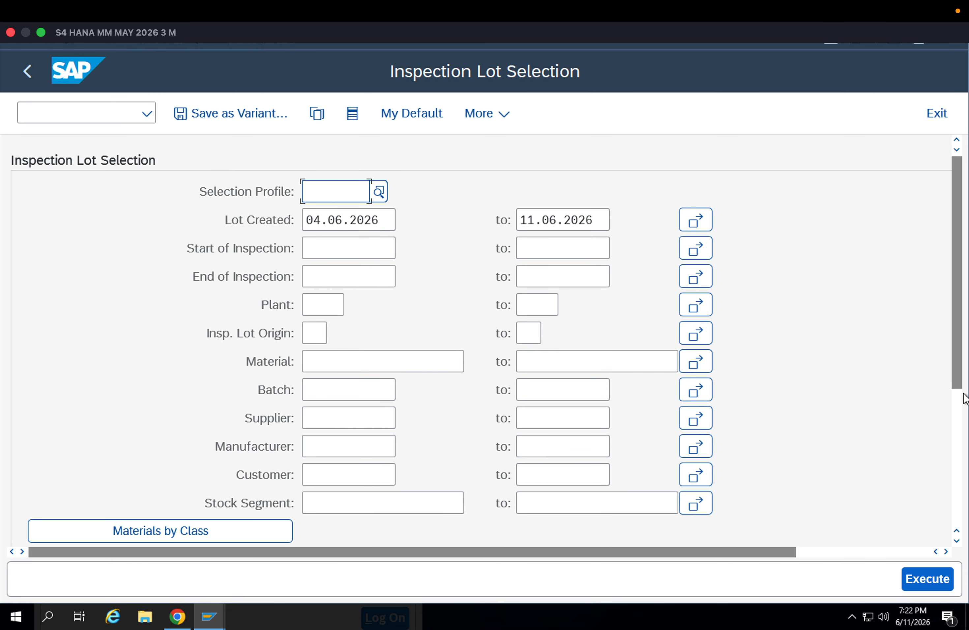
List the inspection lots for material 8093 within the default lot creation dates
{"action": "left_click", "coordinate": [438, 371]}
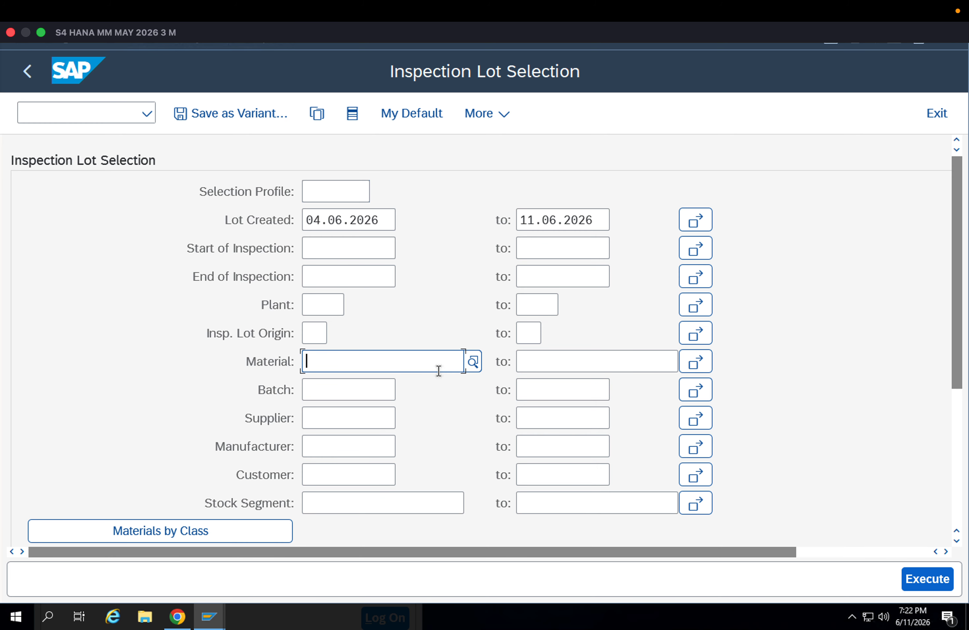
{"action": "type", "text": "8093"}
{"action": "left_click", "coordinate": [908, 581]}
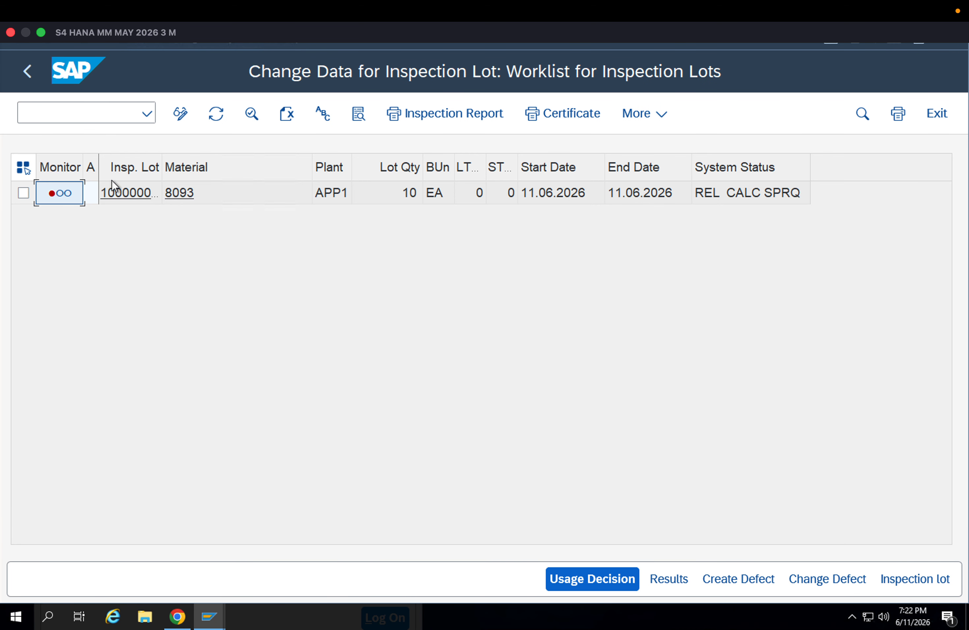
Widen the inspection lot number column, open material 8093's lot, and examine its lot origin data and inspection specifications
{"action": "left_click_drag", "start_coordinate": [162, 165], "coordinate": [226, 160]}
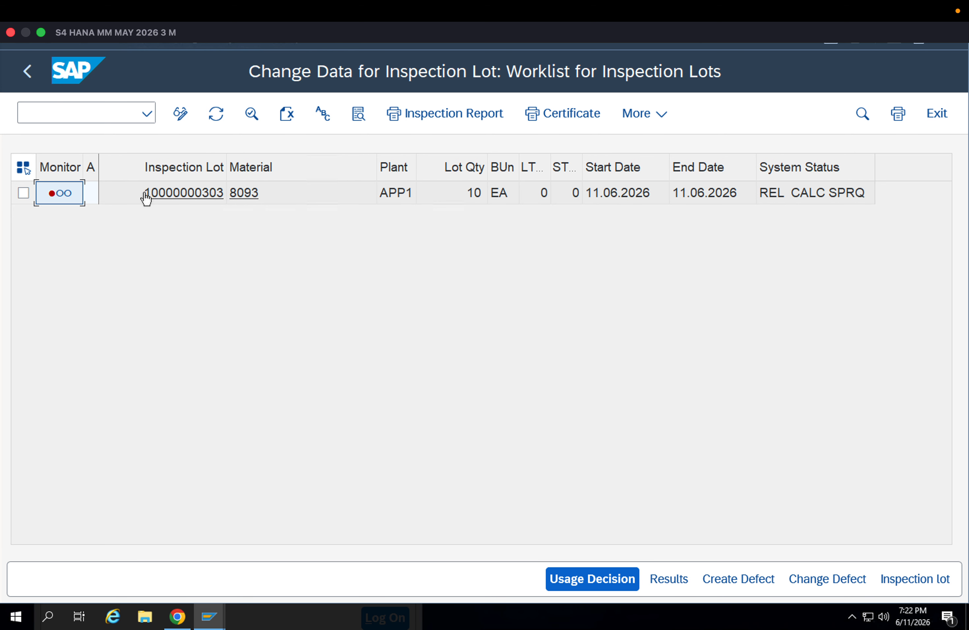
{"action": "left_click", "coordinate": [158, 193]}
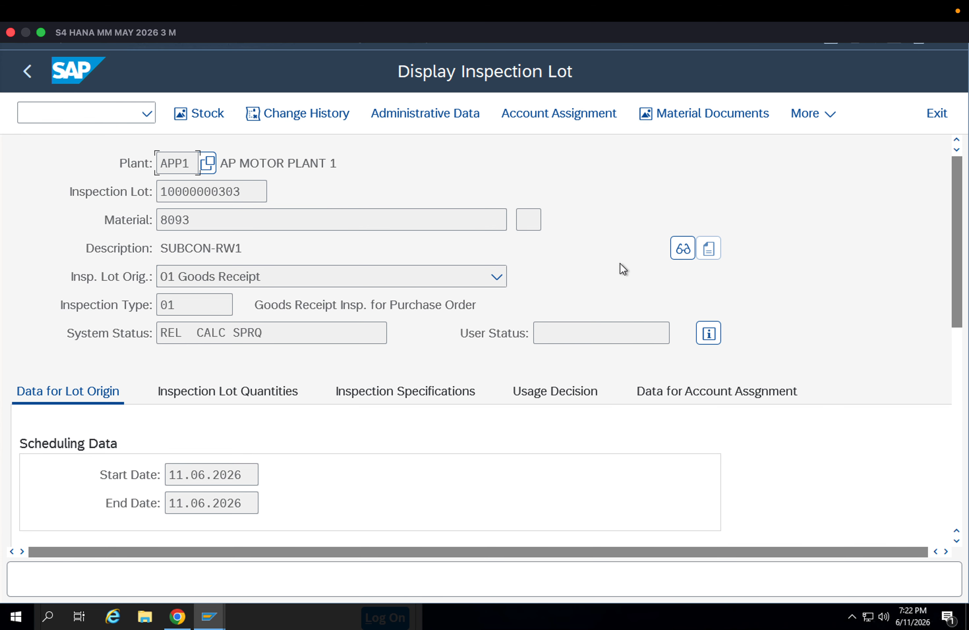
{"action": "left_click_drag", "start_coordinate": [957, 237], "coordinate": [968, 332]}
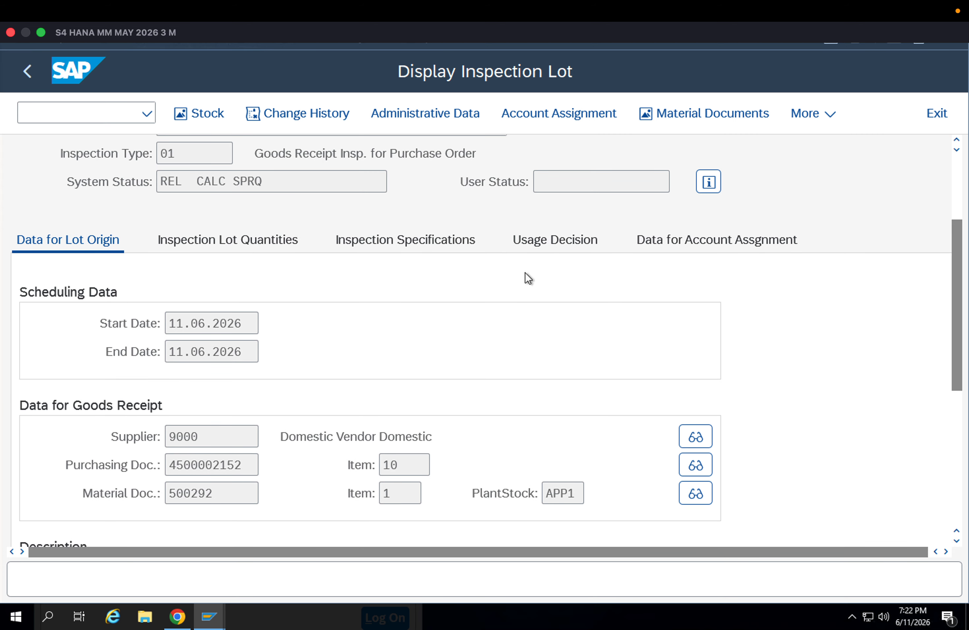
{"action": "left_click", "coordinate": [430, 238]}
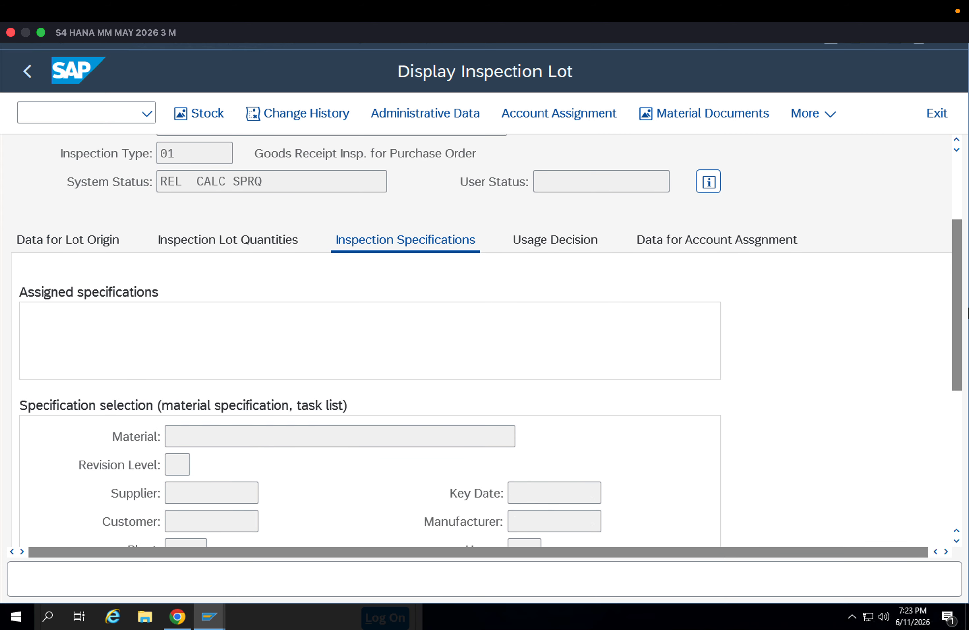
{"action": "left_click", "coordinate": [961, 405]}
{"action": "scroll", "coordinate": [958, 305], "scroll_direction": "up", "scroll_amount": 5}
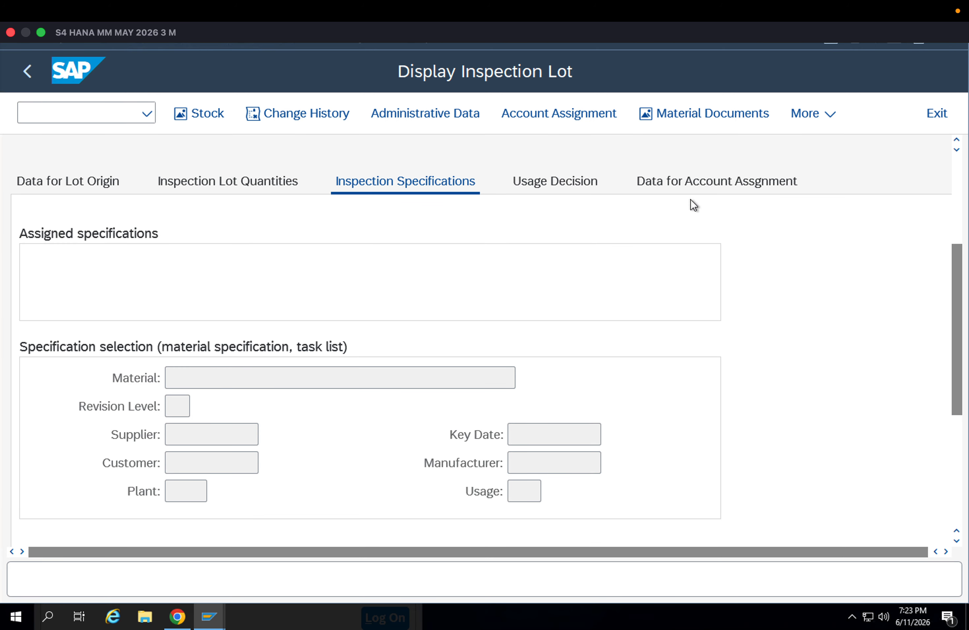
Examine the inspection lot's usage decision data and browse the value list of UD codes without choosing one
{"action": "left_click", "coordinate": [583, 182]}
{"action": "left_click", "coordinate": [200, 292]}
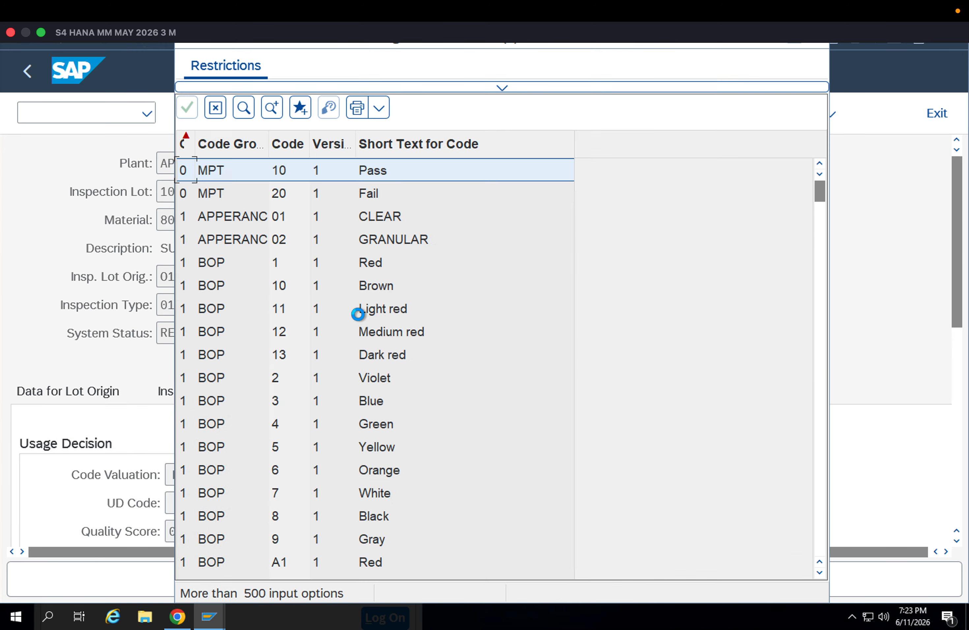
{"action": "key", "text": "Escape"}
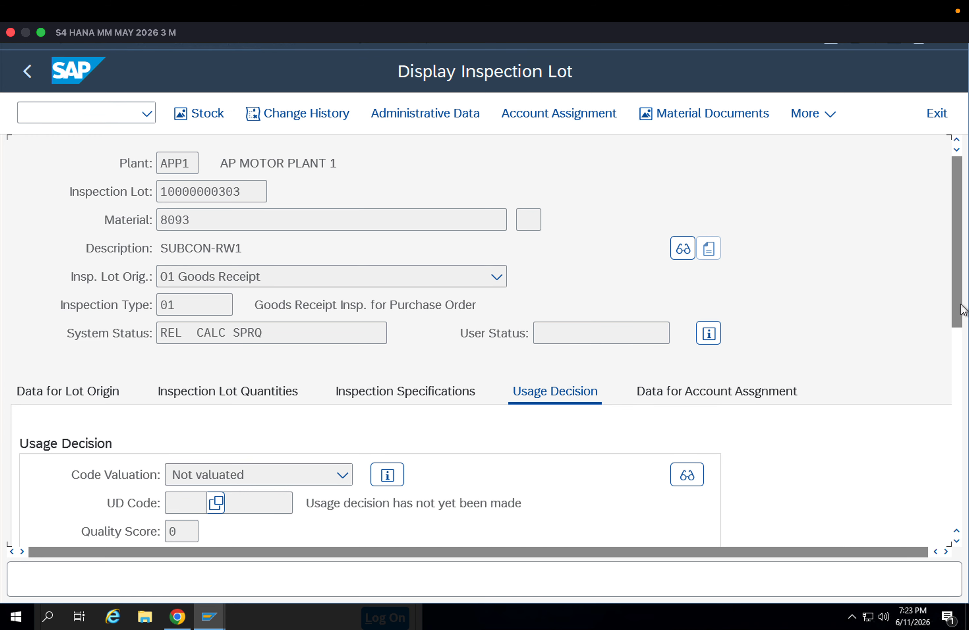
{"action": "scroll", "coordinate": [196, 450], "scroll_direction": "down", "scroll_amount": 5}
{"action": "scroll", "coordinate": [955, 268], "scroll_direction": "up", "scroll_amount": 5}
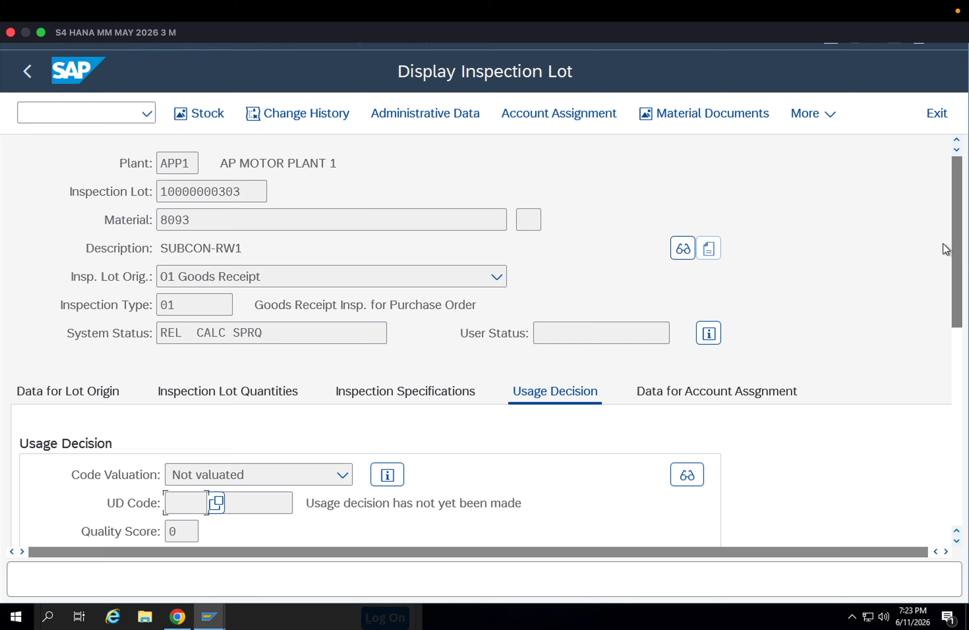
Display the meanings of the inspection lot's system statuses, and return to the worklist
{"action": "left_click", "coordinate": [714, 334]}
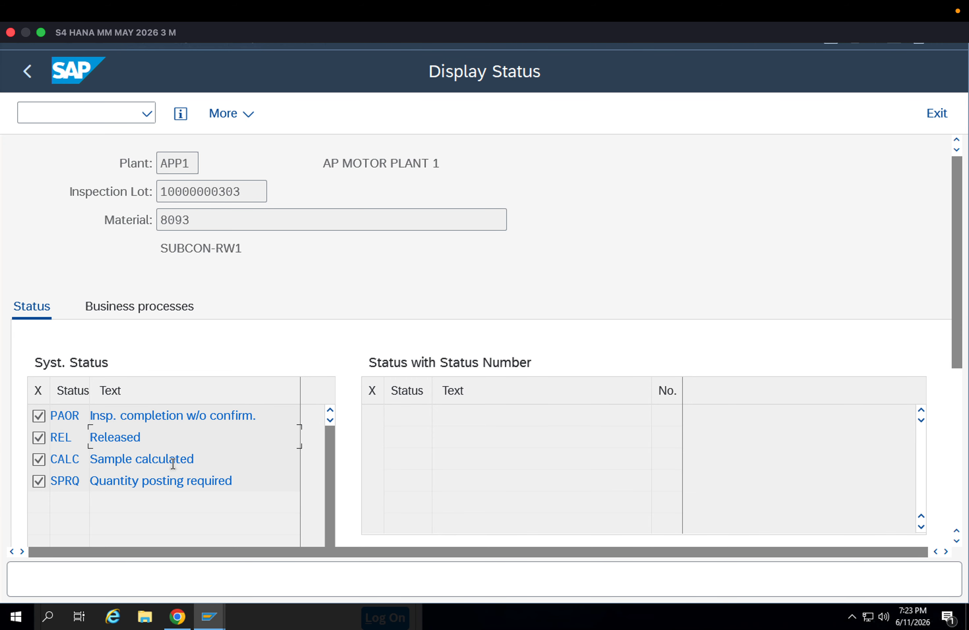
{"action": "left_click", "coordinate": [230, 482]}
{"action": "left_click_drag", "start_coordinate": [230, 481], "coordinate": [71, 462]}
{"action": "left_click", "coordinate": [27, 71]}
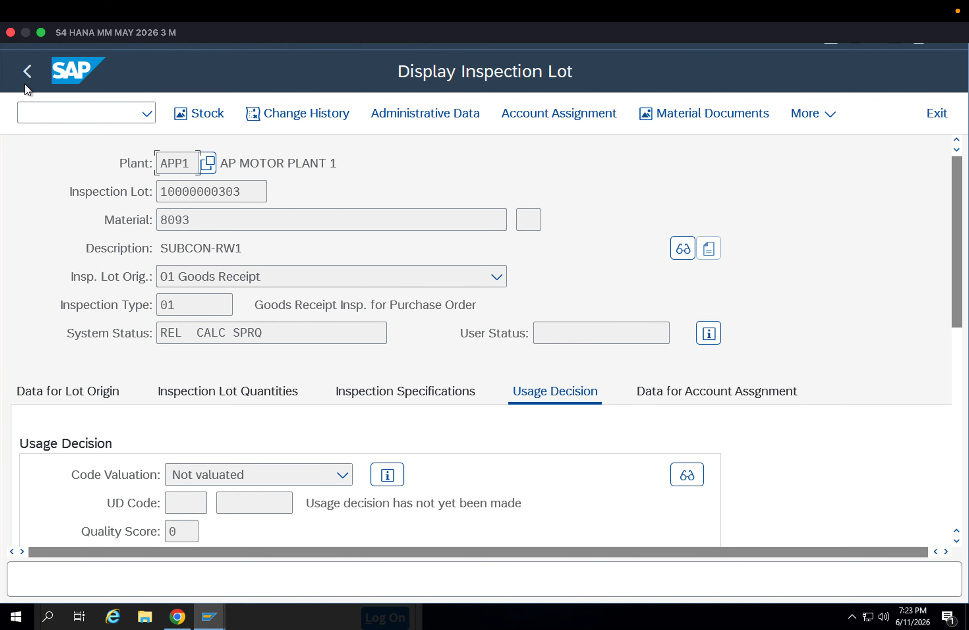
{"action": "left_click", "coordinate": [25, 81]}
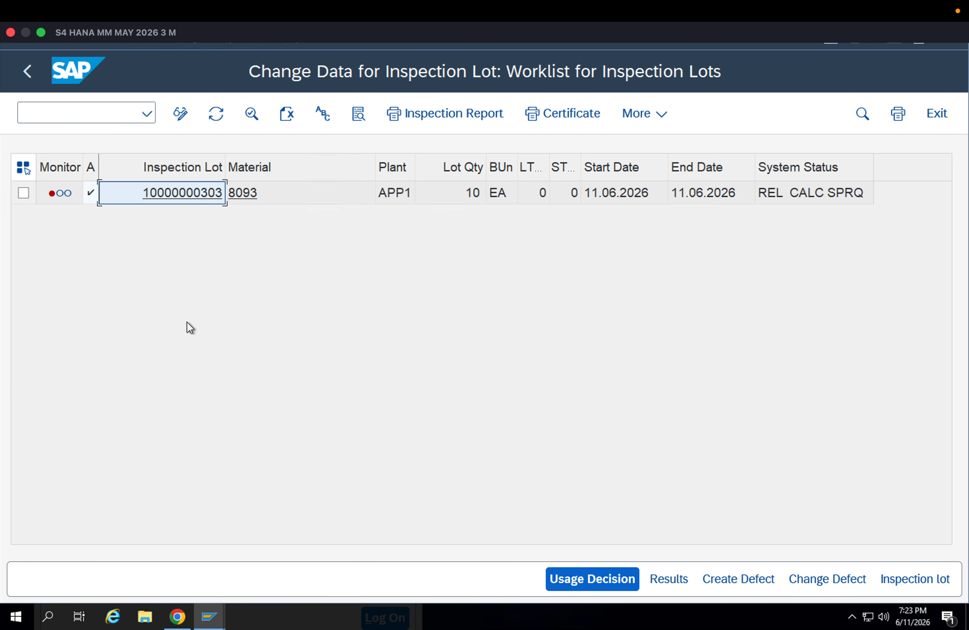
Select material 8093's lot, toggle the worklist between change and display, view the lot with its additional functions, and return to the worklist
{"action": "left_click", "coordinate": [23, 193]}
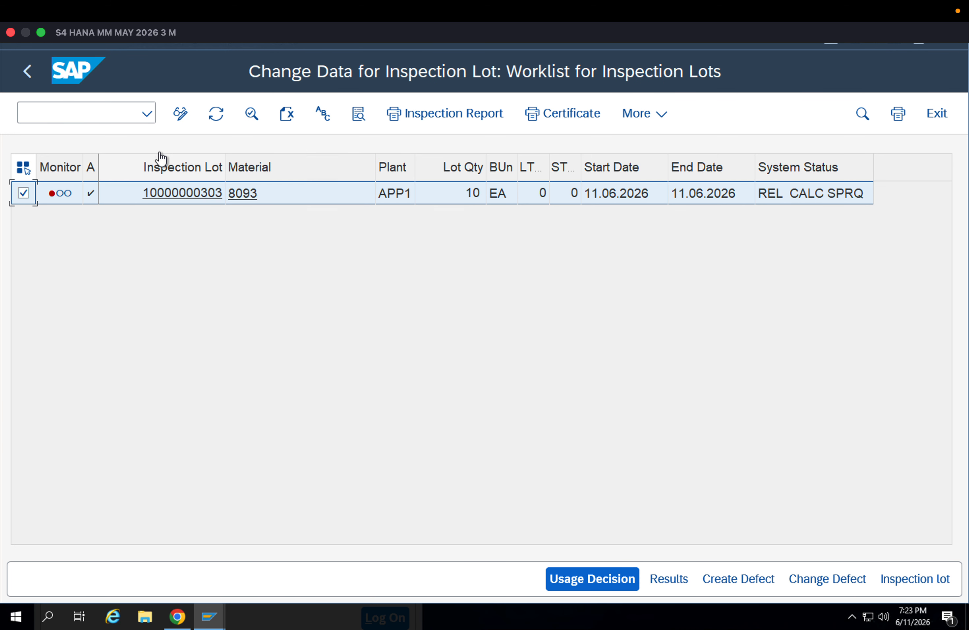
{"action": "left_click", "coordinate": [178, 117]}
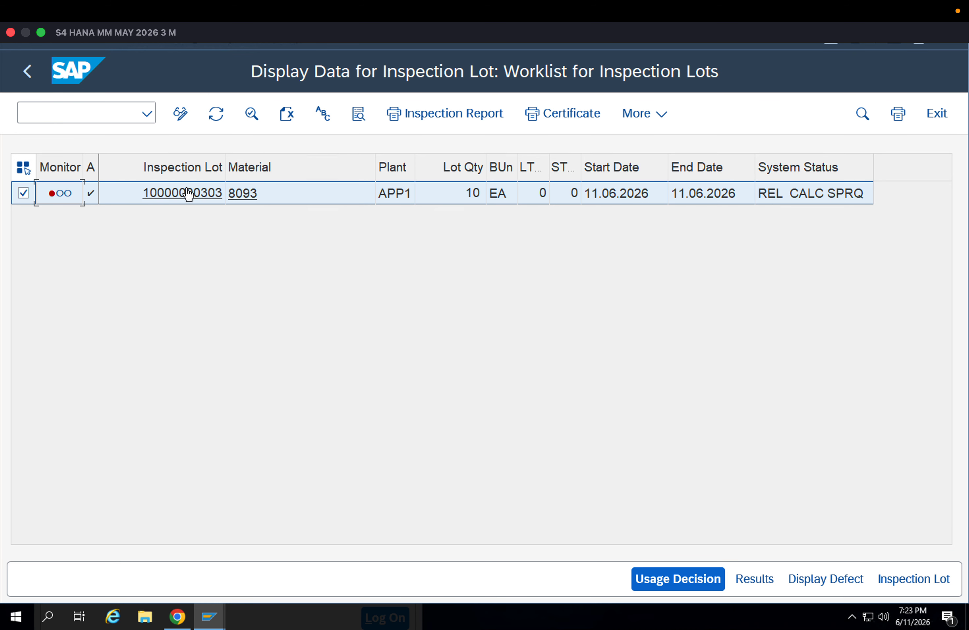
{"action": "left_click", "coordinate": [180, 121]}
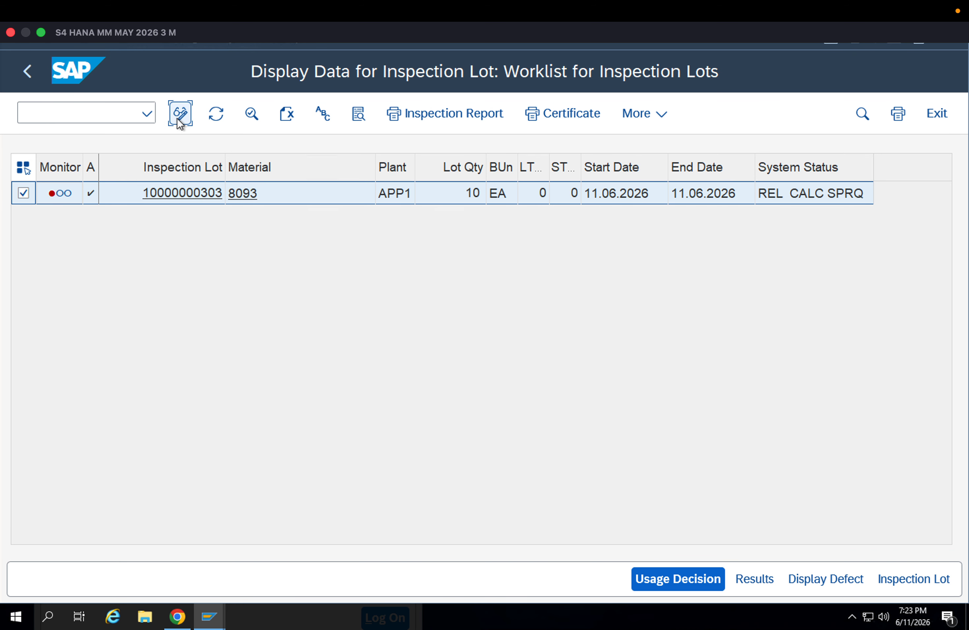
{"action": "left_click", "coordinate": [184, 199]}
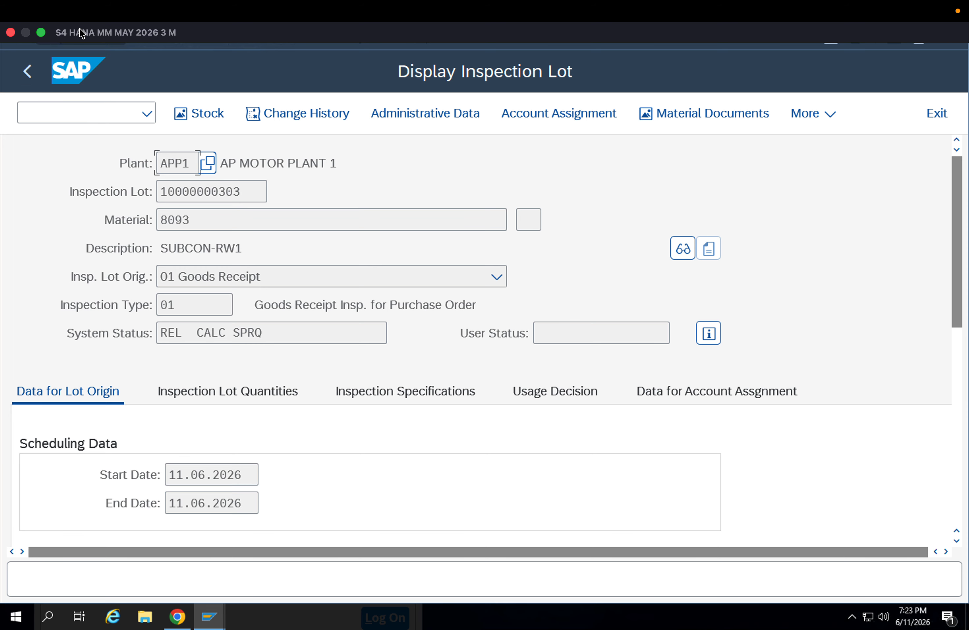
{"action": "left_click", "coordinate": [829, 118]}
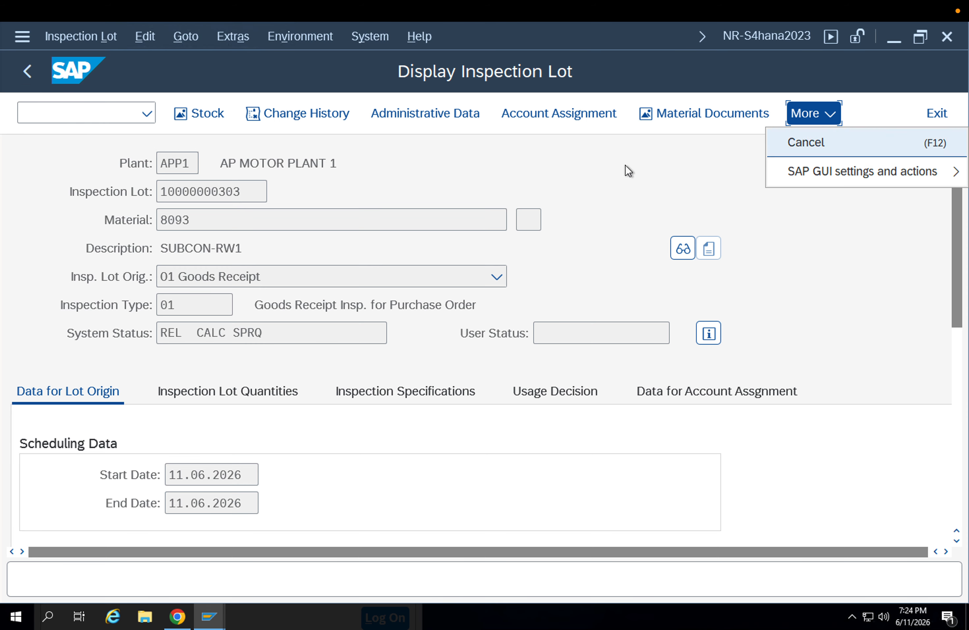
{"action": "left_click", "coordinate": [498, 170]}
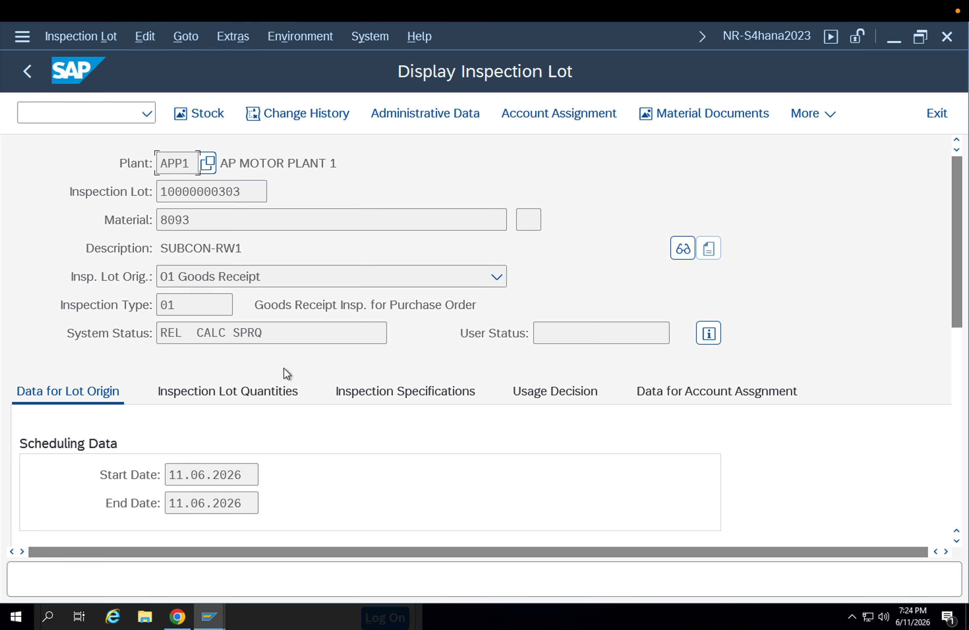
{"action": "left_click", "coordinate": [32, 106]}
{"action": "left_click", "coordinate": [25, 81]}
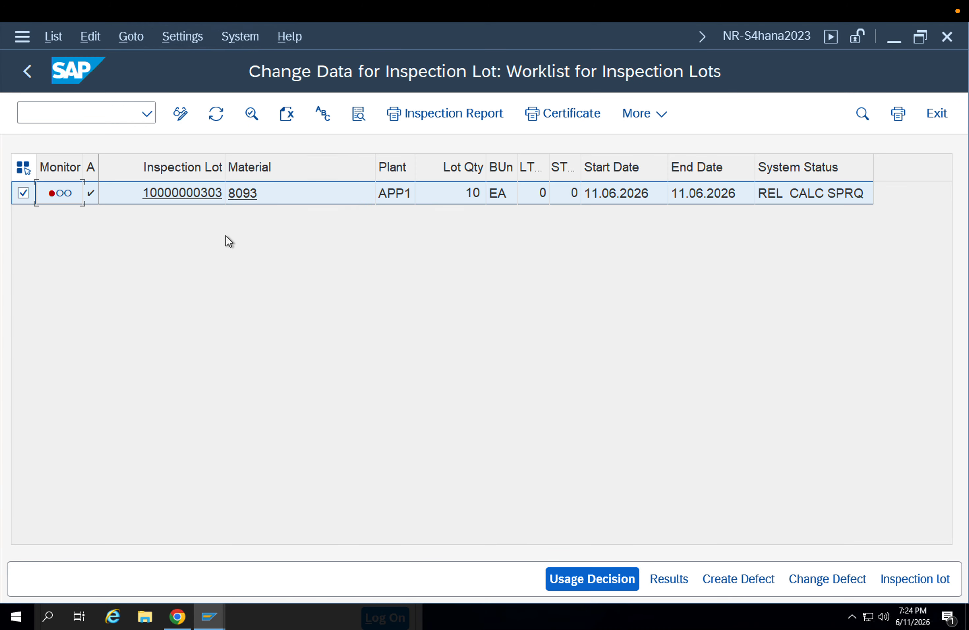
Switch the worklist to display mode and open the selected inspection lot's details
{"action": "left_click", "coordinate": [180, 113]}
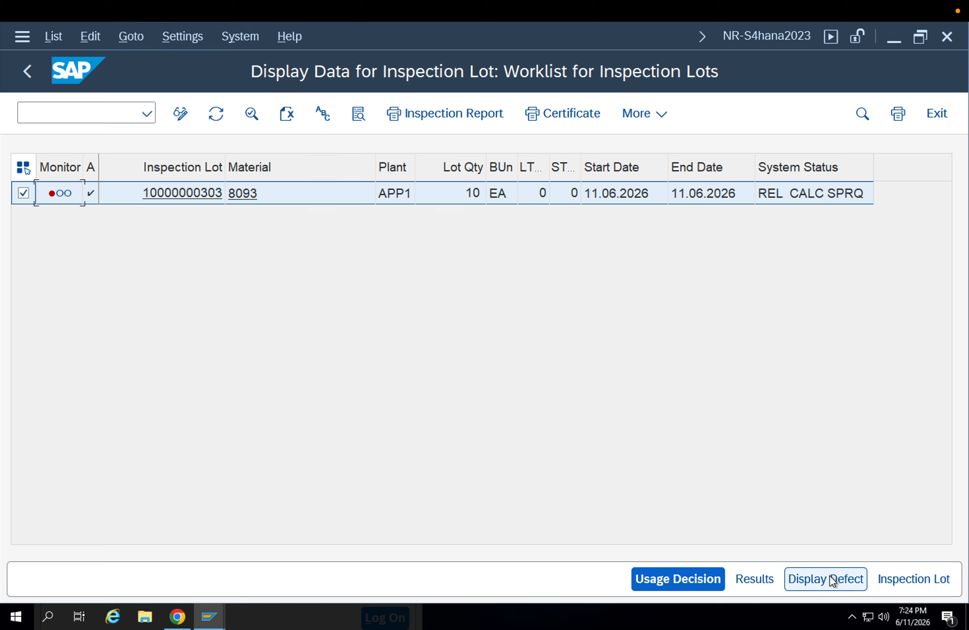
{"action": "left_click", "coordinate": [883, 577]}
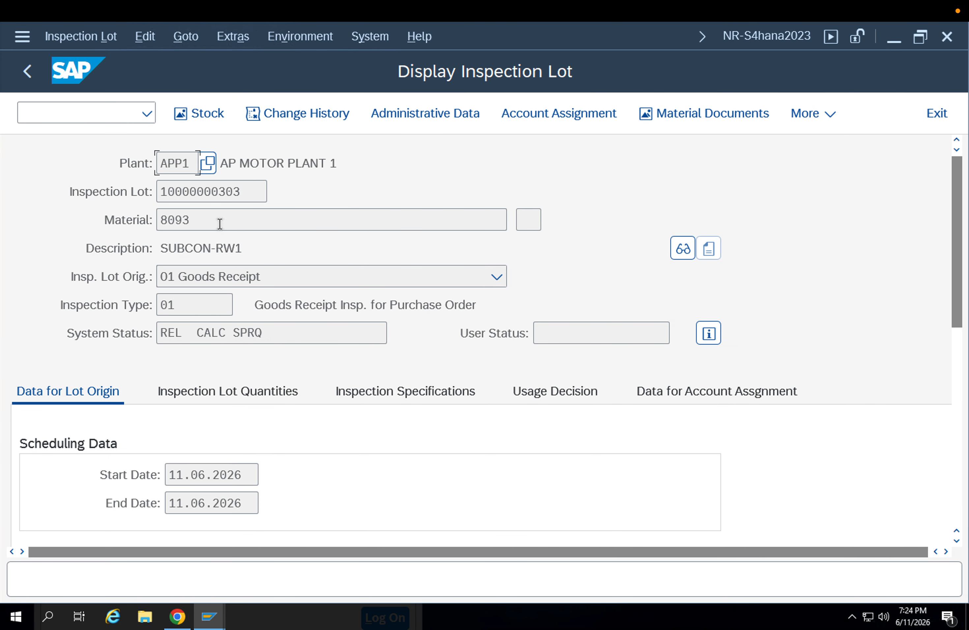
{"action": "left_click", "coordinate": [50, 36]}
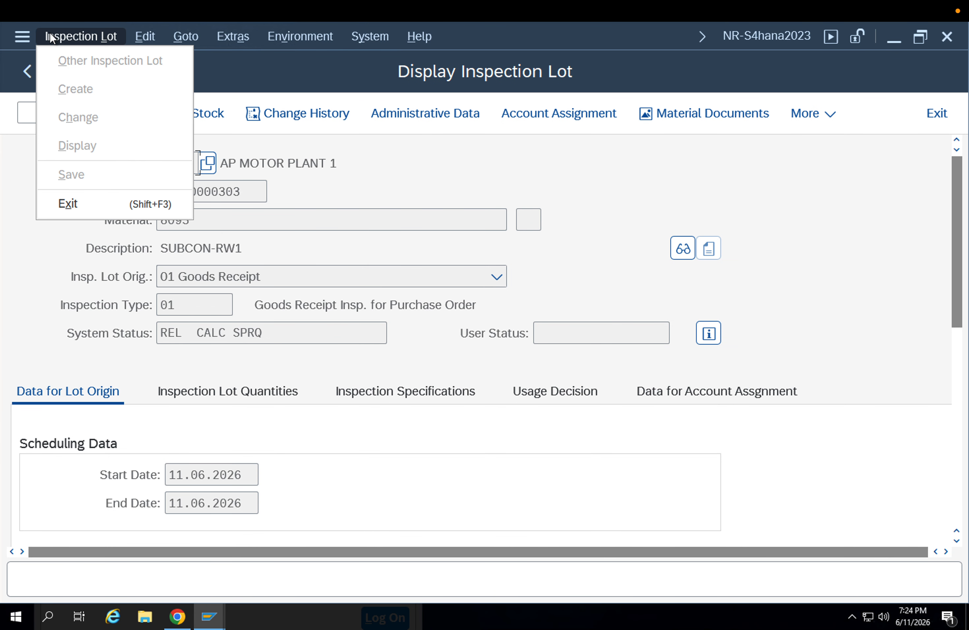
{"action": "left_click", "coordinate": [376, 218]}
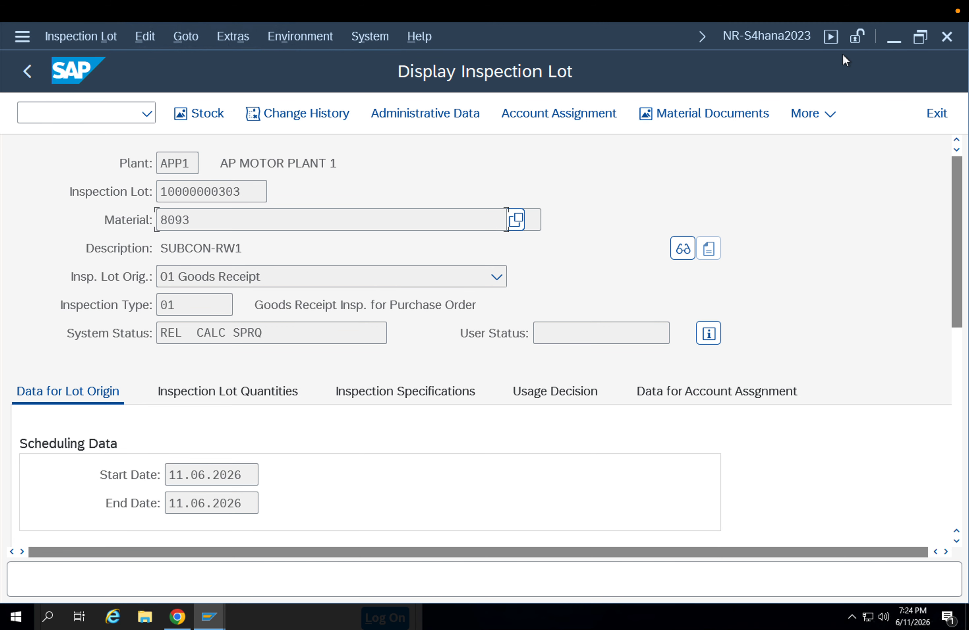
{"action": "left_click", "coordinate": [789, 39]}
{"action": "left_click", "coordinate": [562, 199]}
Open the displayed inspection lot for changing in transaction QA02
{"action": "left_click_drag", "start_coordinate": [244, 192], "coordinate": [115, 192]}
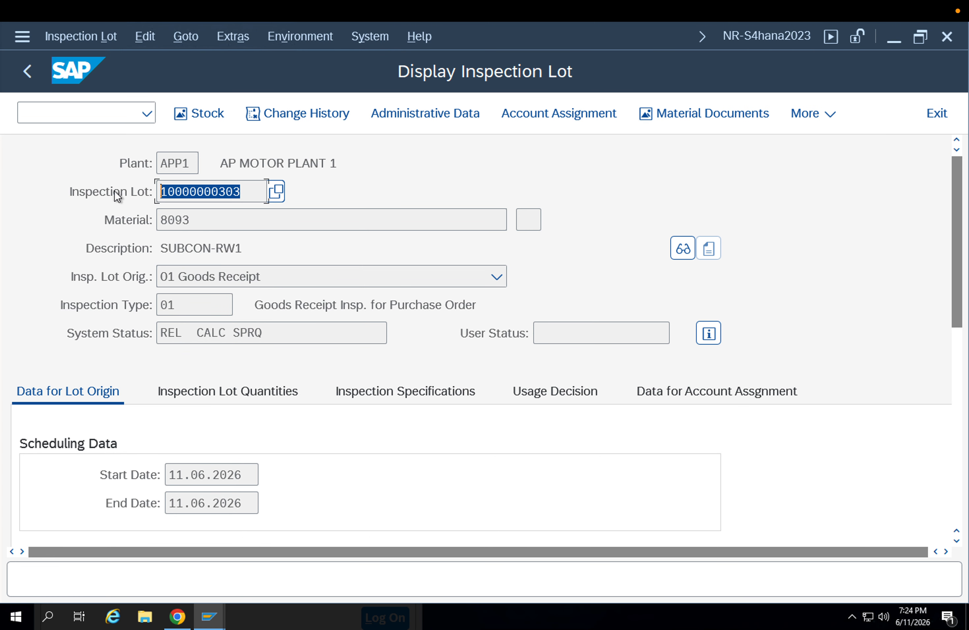
{"action": "left_click", "coordinate": [114, 191]}
{"action": "left_click", "coordinate": [86, 117]}
{"action": "type", "text": "/"}
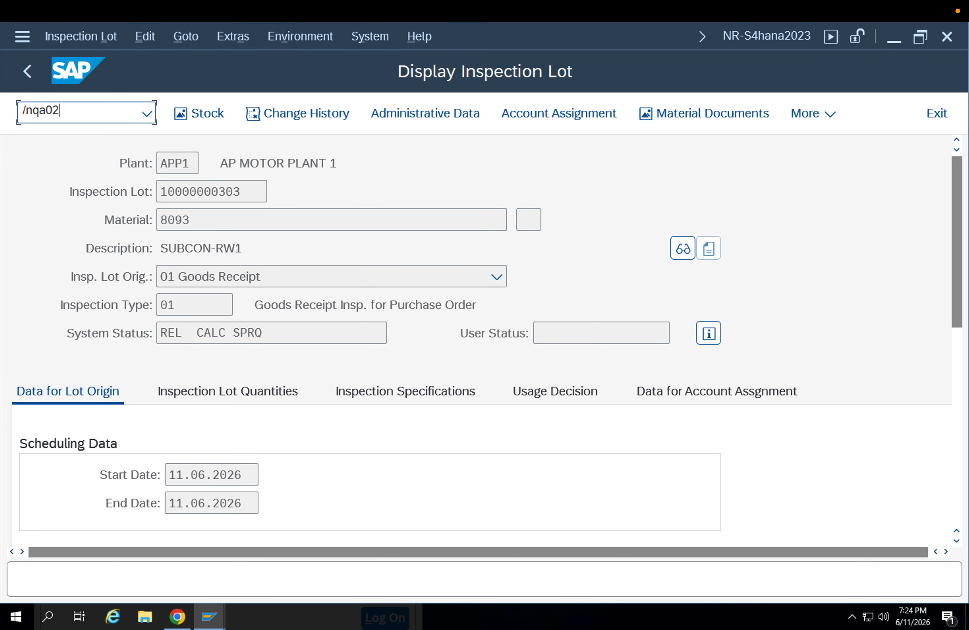
{"action": "type", "text": "nqa02"}
{"action": "key", "text": "Return"}
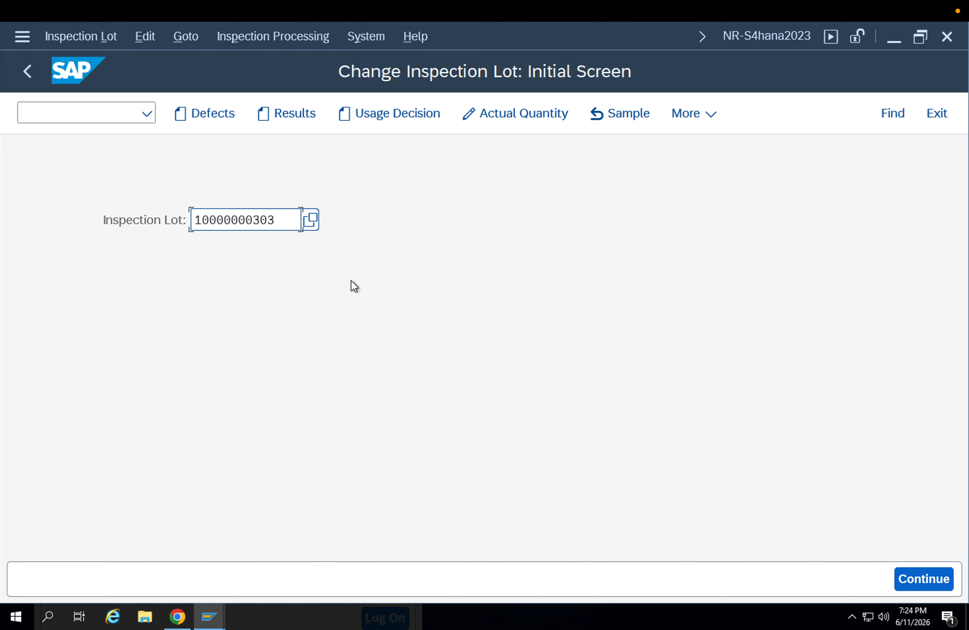
{"action": "key", "text": "Return"}
Examine the lot's origin data, sample quantities and dynamic modification settings
{"action": "scroll", "coordinate": [390, 349], "scroll_direction": "down", "scroll_amount": 1}
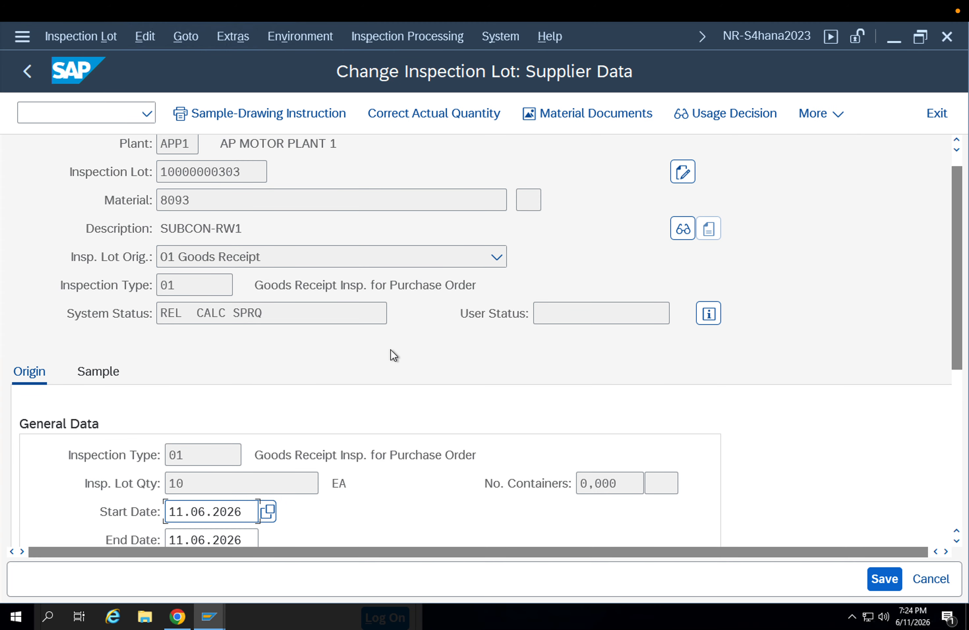
{"action": "scroll", "coordinate": [391, 349], "scroll_direction": "down", "scroll_amount": 4}
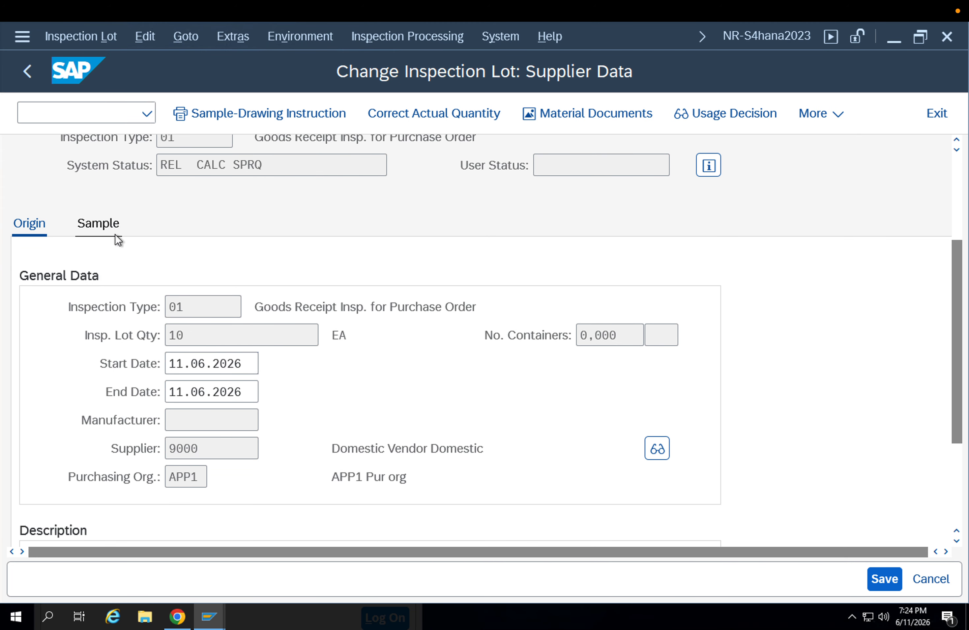
{"action": "left_click", "coordinate": [118, 240]}
{"action": "scroll", "coordinate": [323, 405], "scroll_direction": "down", "scroll_amount": 3}
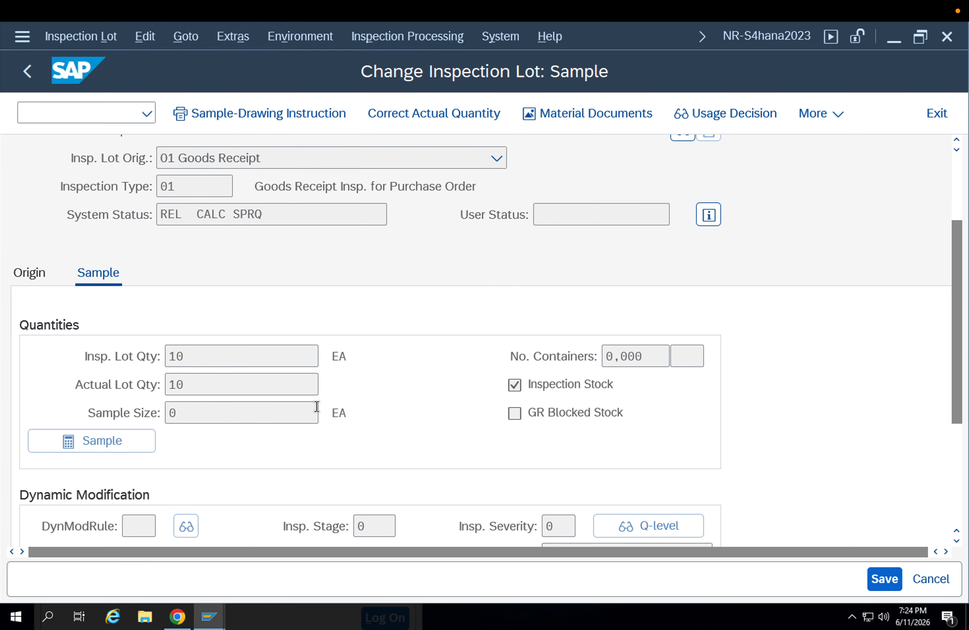
{"action": "scroll", "coordinate": [317, 406], "scroll_direction": "down", "scroll_amount": 1}
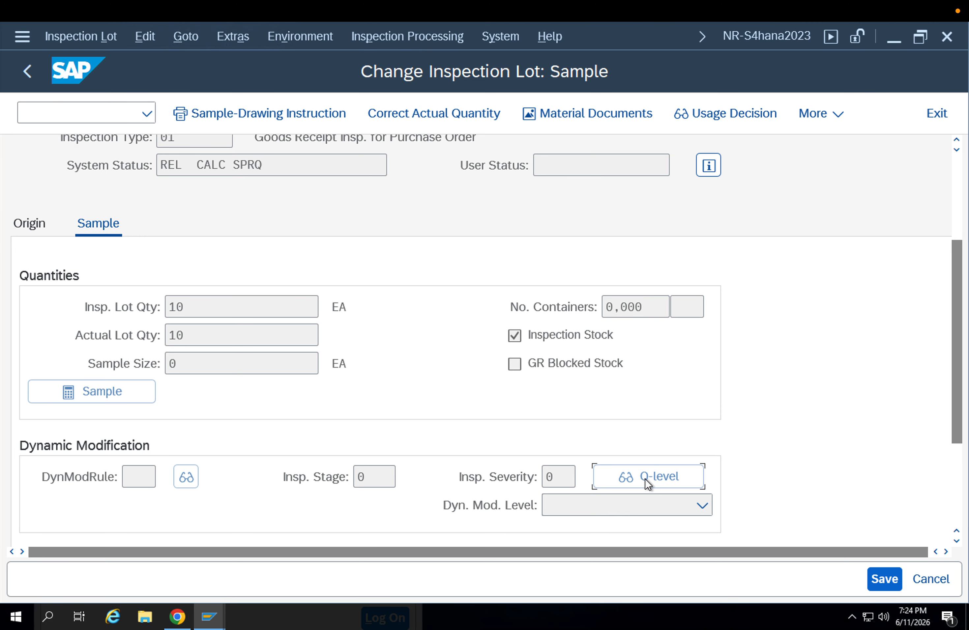
{"action": "scroll", "coordinate": [951, 485], "scroll_direction": "down", "scroll_amount": 3}
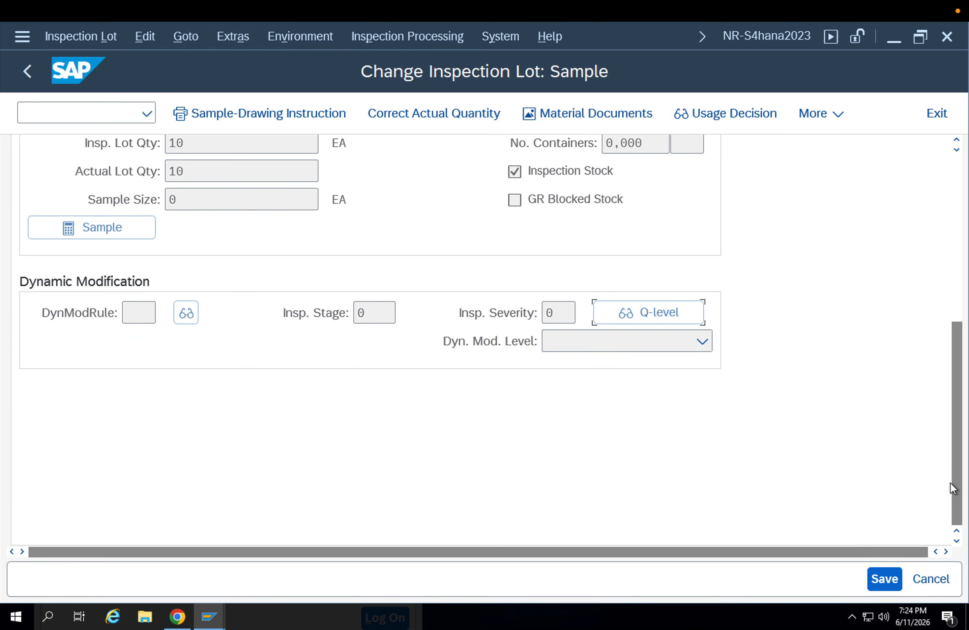
{"action": "scroll", "coordinate": [941, 470], "scroll_direction": "up", "scroll_amount": 4}
{"action": "scroll", "coordinate": [516, 365], "scroll_direction": "up", "scroll_amount": 4}
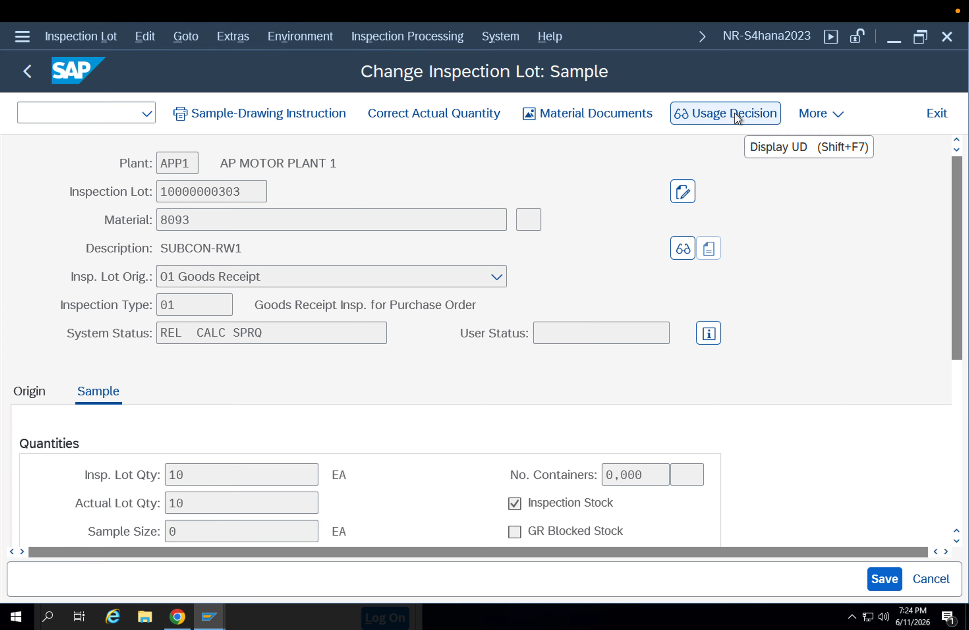
Request the sample-drawing instruction printout, and browse the reasons for movement in the actual quantity correction without choosing one
{"action": "left_click", "coordinate": [816, 113]}
{"action": "left_click", "coordinate": [255, 115]}
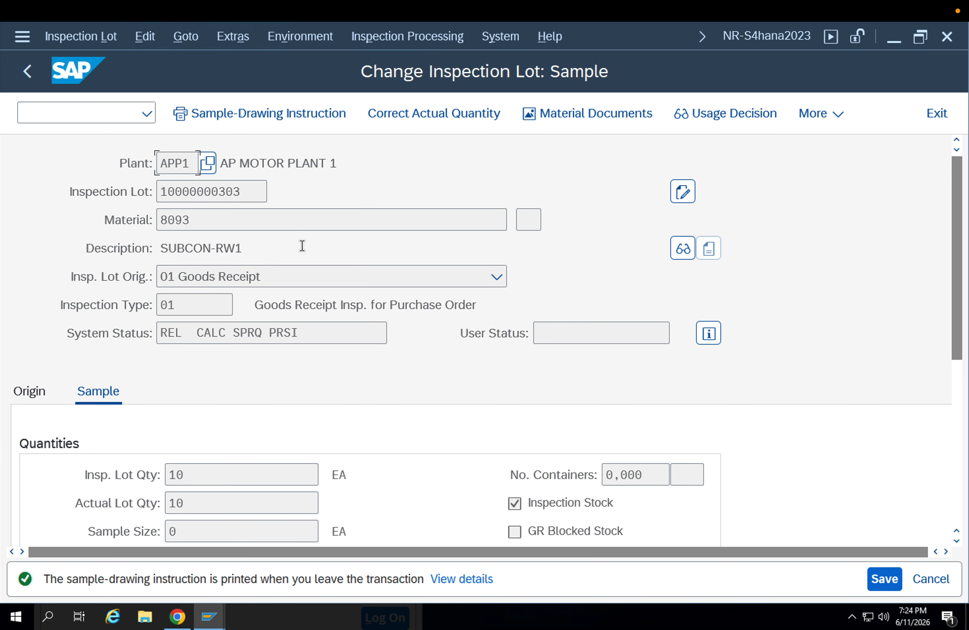
{"action": "left_click", "coordinate": [409, 116]}
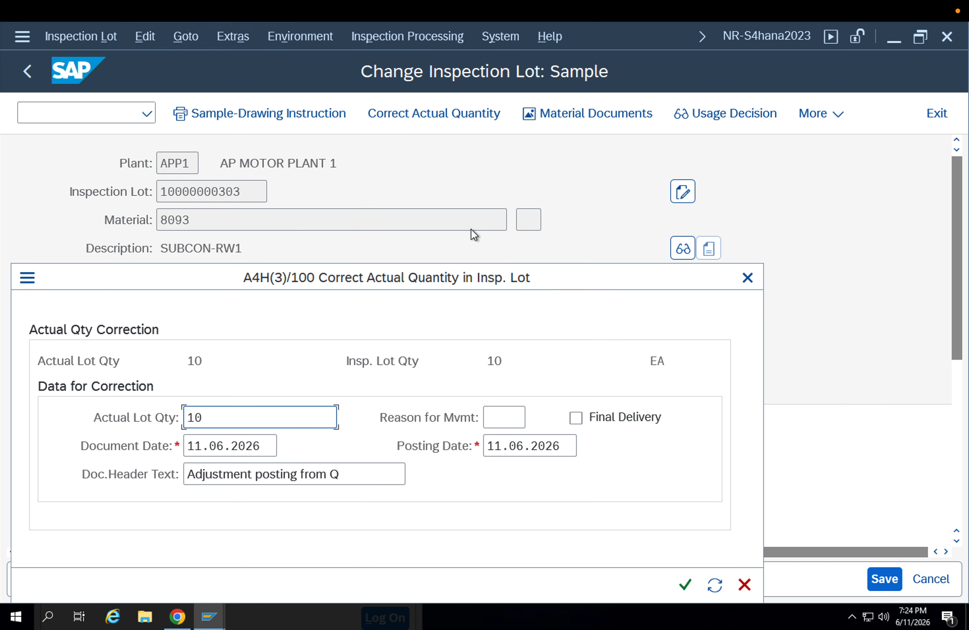
{"action": "double_click", "coordinate": [218, 418]}
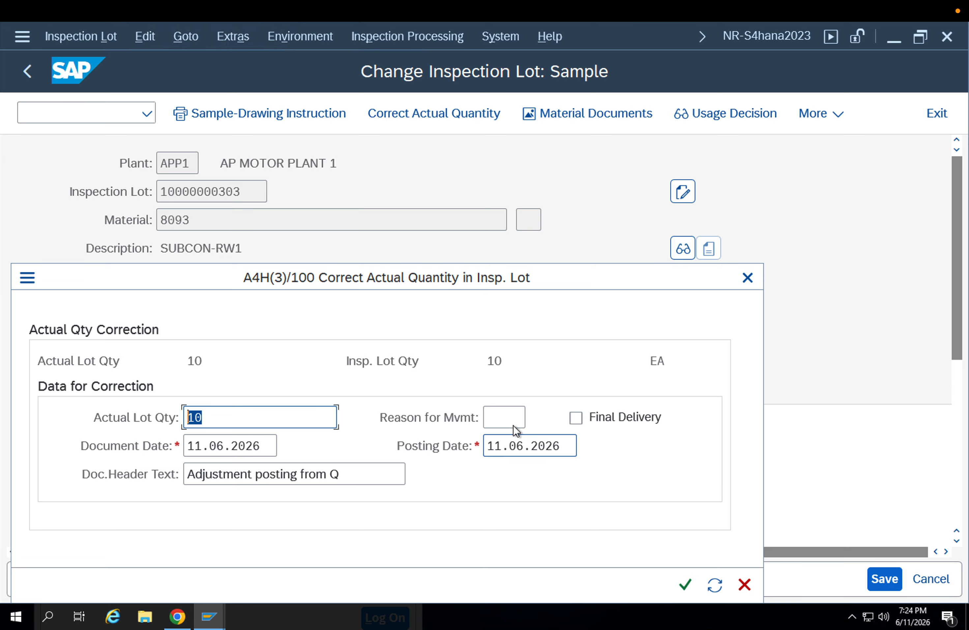
{"action": "left_click", "coordinate": [506, 416]}
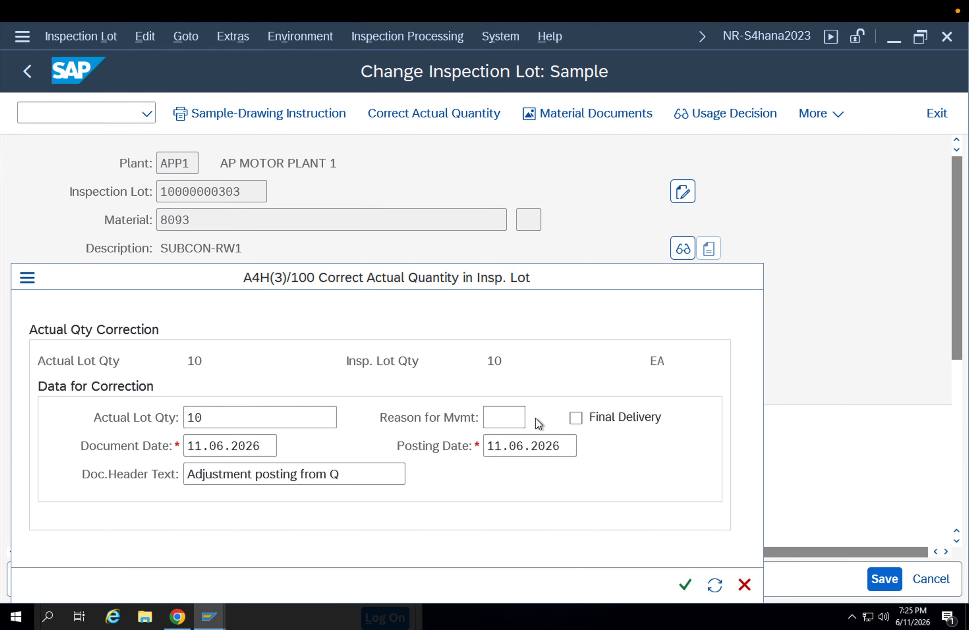
{"action": "key", "text": "F4"}
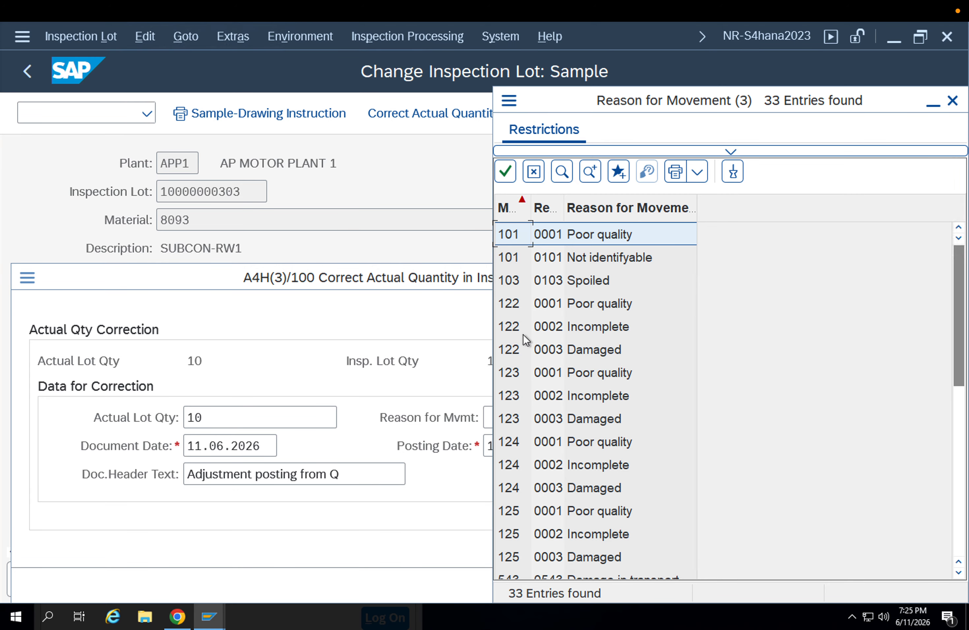
{"action": "key", "text": "Escape"}
Leave the inspection lot without saving and return to the SAP Easy Access screen
{"action": "key", "text": "Escape"}
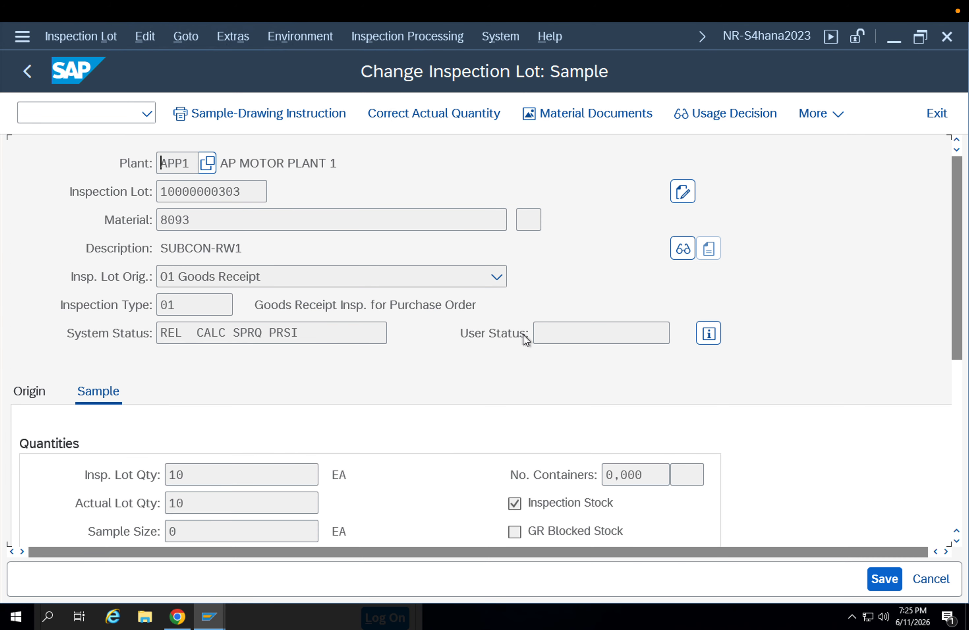
{"action": "key", "text": "Escape"}
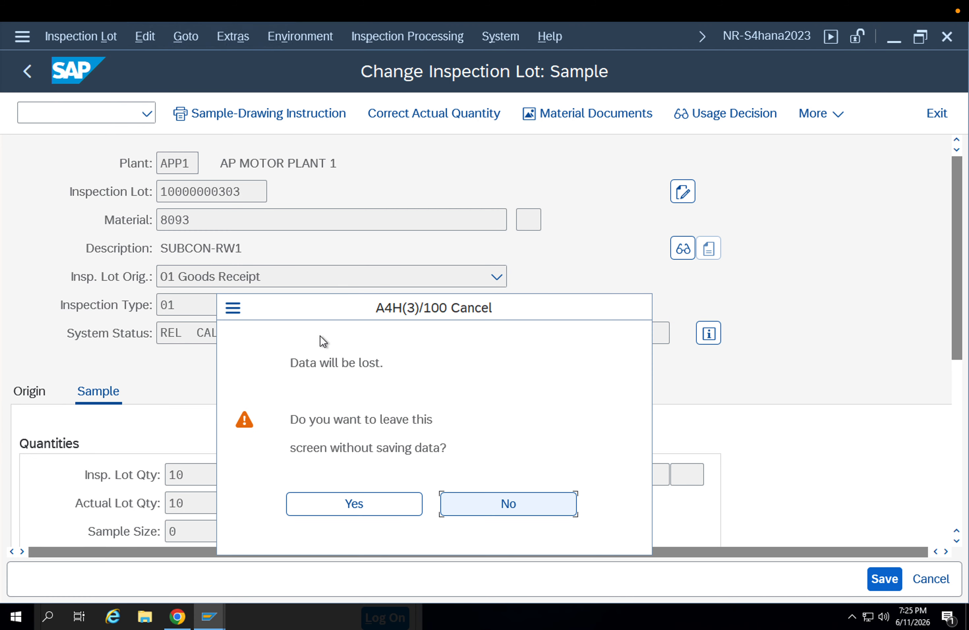
{"action": "left_click", "coordinate": [370, 510]}
{"action": "key", "text": "Escape"}
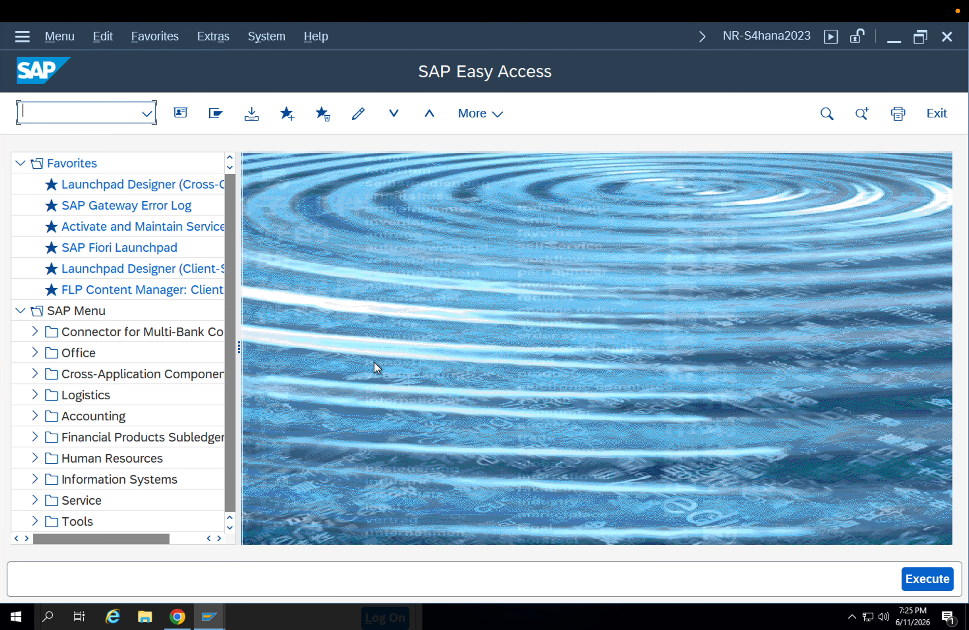
{"action": "key", "text": "Escape"}
List the inspection lots of material 8093 in transaction QA32
{"action": "type", "text": "qa32"}
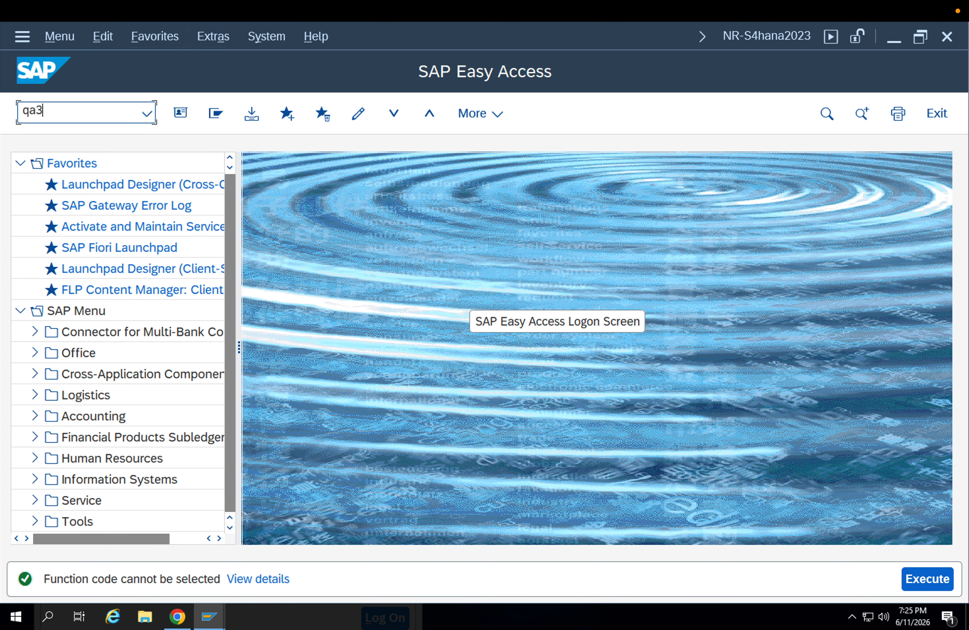
{"action": "key", "text": "Return"}
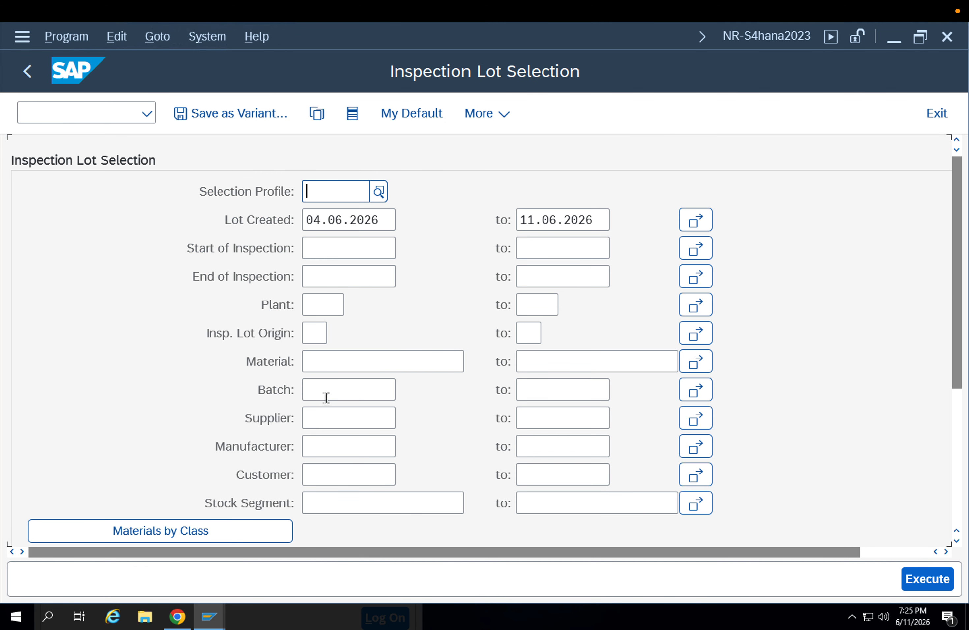
{"action": "left_click", "coordinate": [373, 362]}
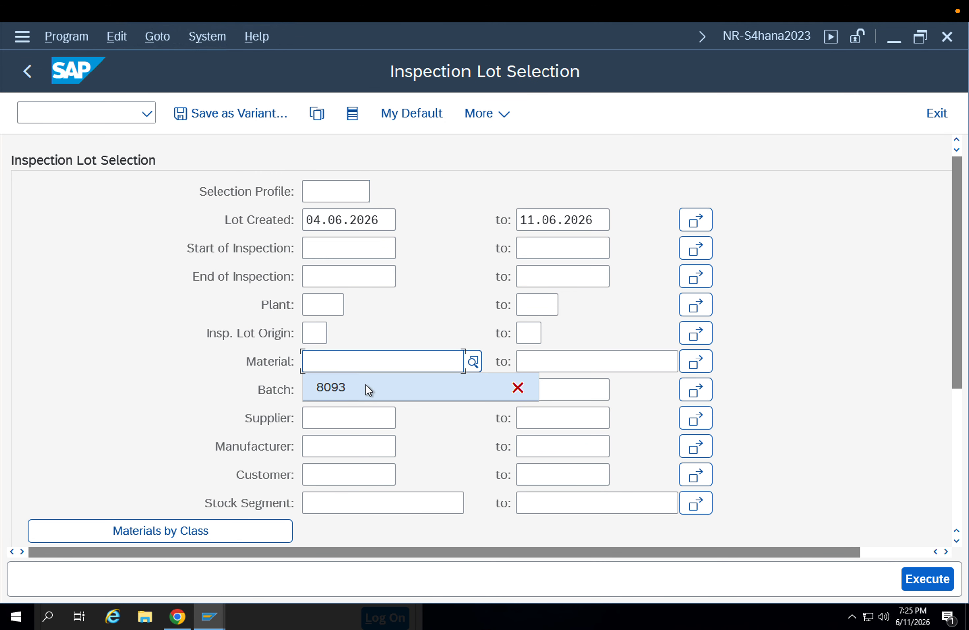
{"action": "left_click", "coordinate": [366, 387]}
{"action": "left_click", "coordinate": [919, 578]}
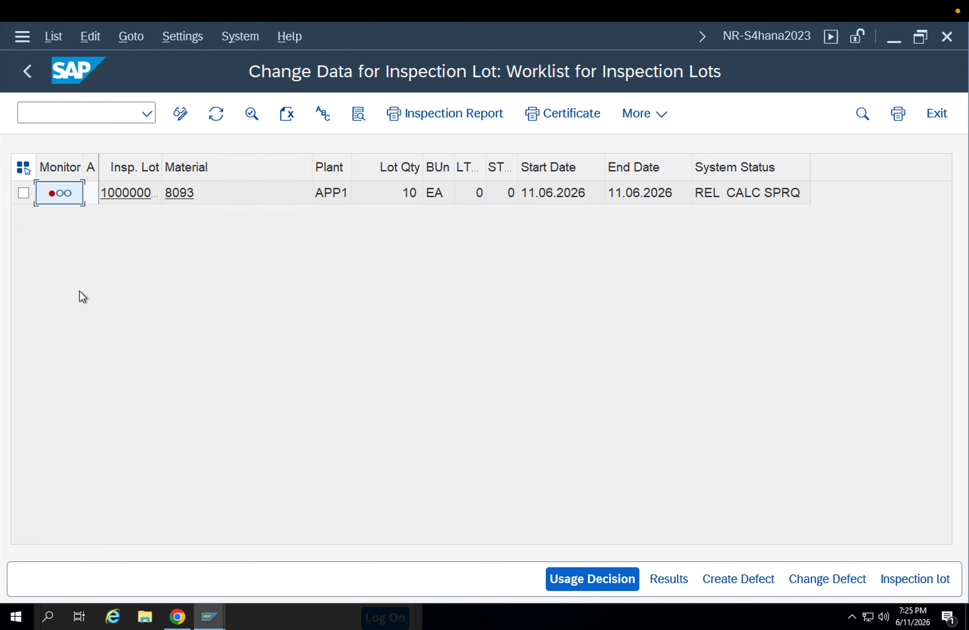
Open the usage decision for material 8093's lot and assign UD code A (Accept) from group 01 Goods receipt
{"action": "left_click", "coordinate": [24, 193]}
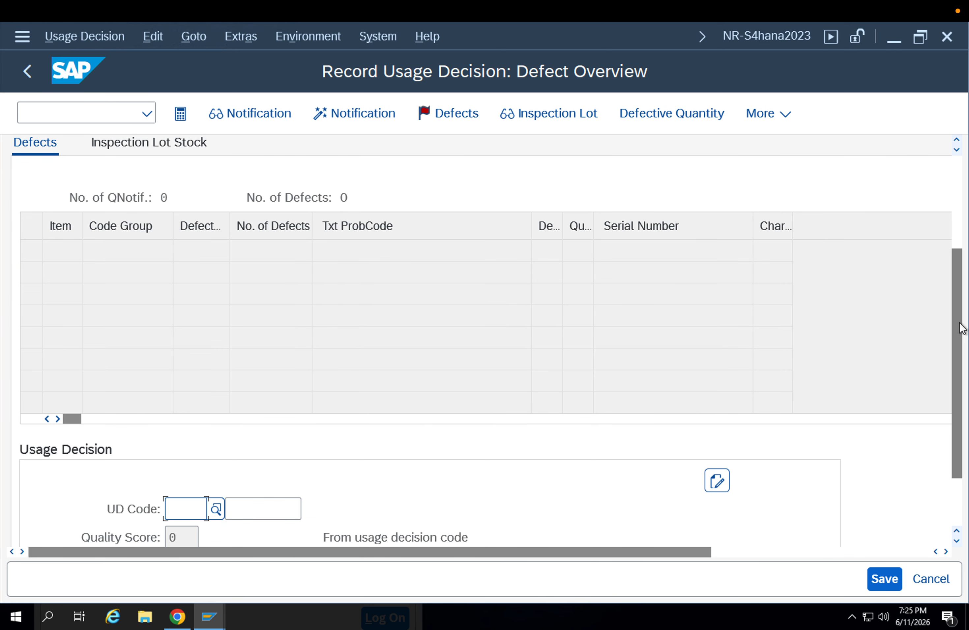
{"action": "left_click_drag", "start_coordinate": [959, 326], "coordinate": [961, 387]}
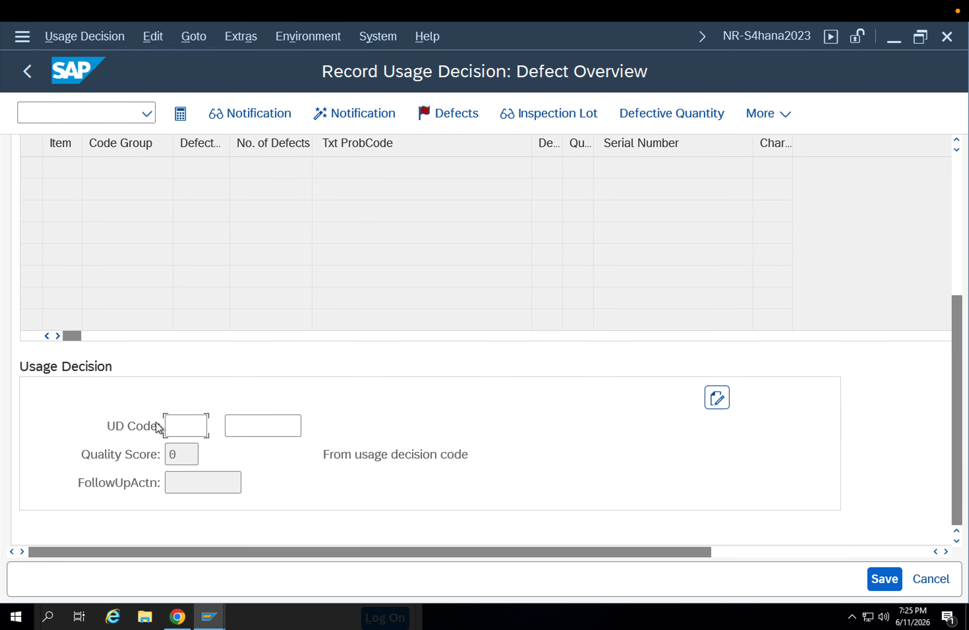
{"action": "left_click", "coordinate": [173, 426]}
{"action": "left_click", "coordinate": [217, 426]}
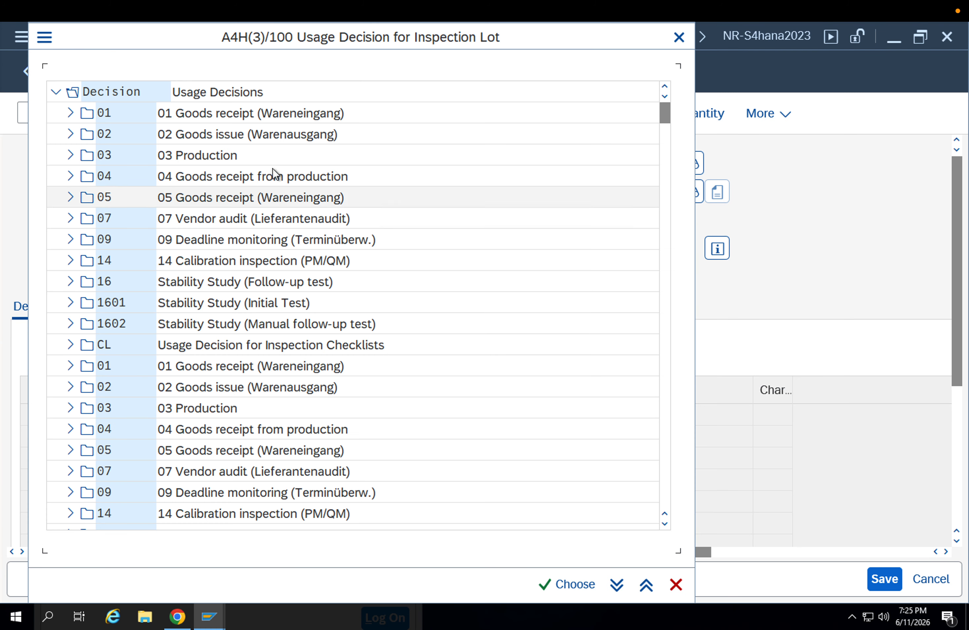
{"action": "left_click", "coordinate": [69, 116]}
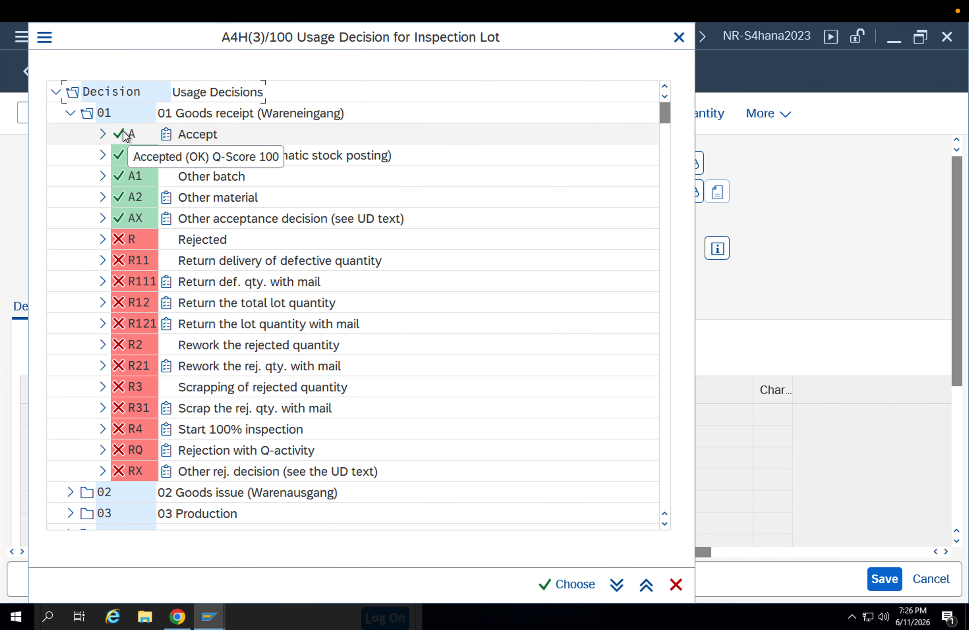
{"action": "left_click", "coordinate": [115, 137]}
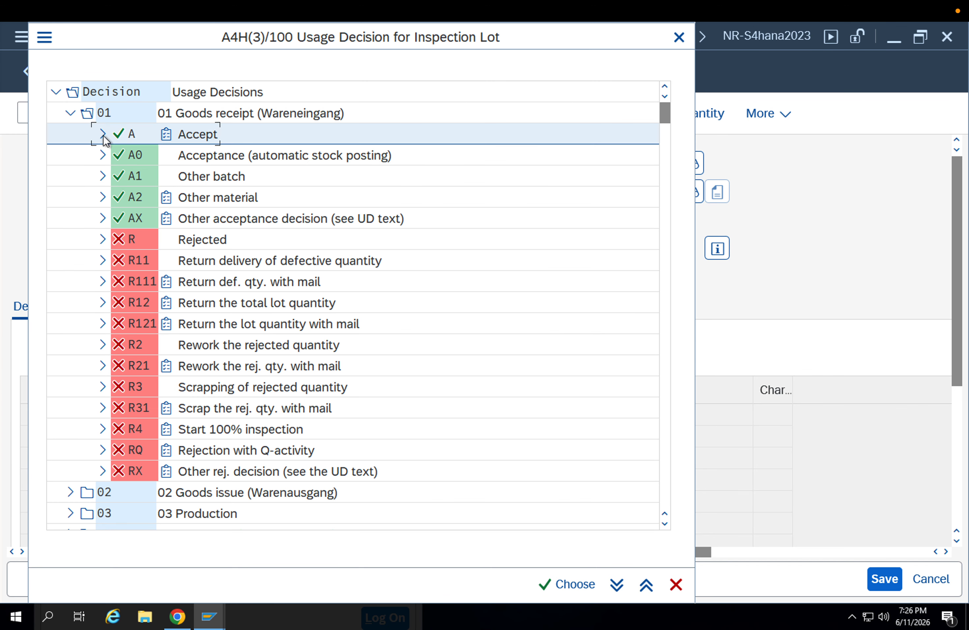
{"action": "left_click", "coordinate": [187, 139]}
{"action": "double_click", "coordinate": [188, 139]}
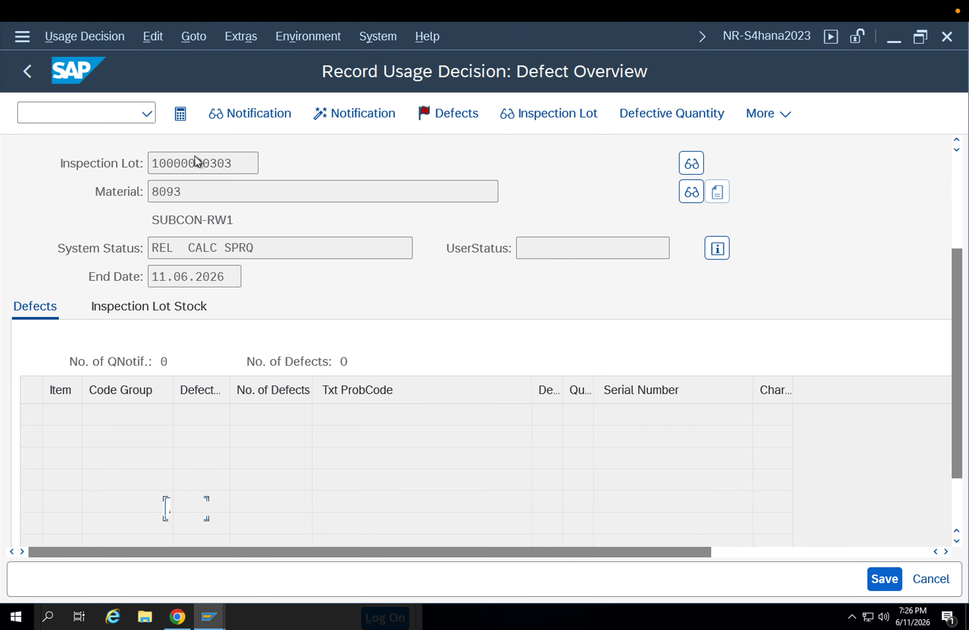
{"action": "scroll", "coordinate": [378, 447], "scroll_direction": "down", "scroll_amount": 3}
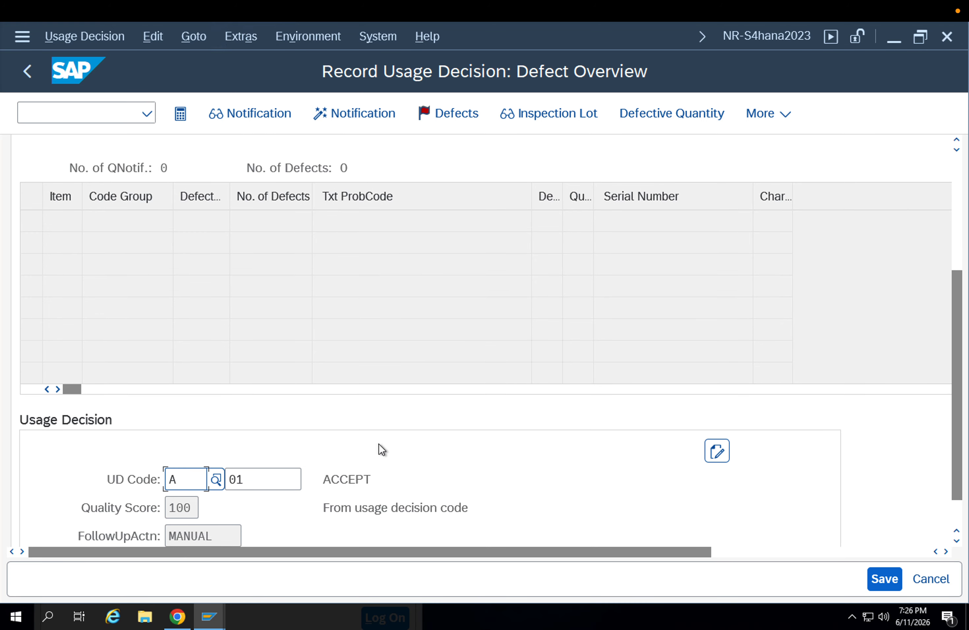
Try to record defects for the inspection lot, and close the status check dialog
{"action": "scroll", "coordinate": [380, 444], "scroll_direction": "up", "scroll_amount": 7}
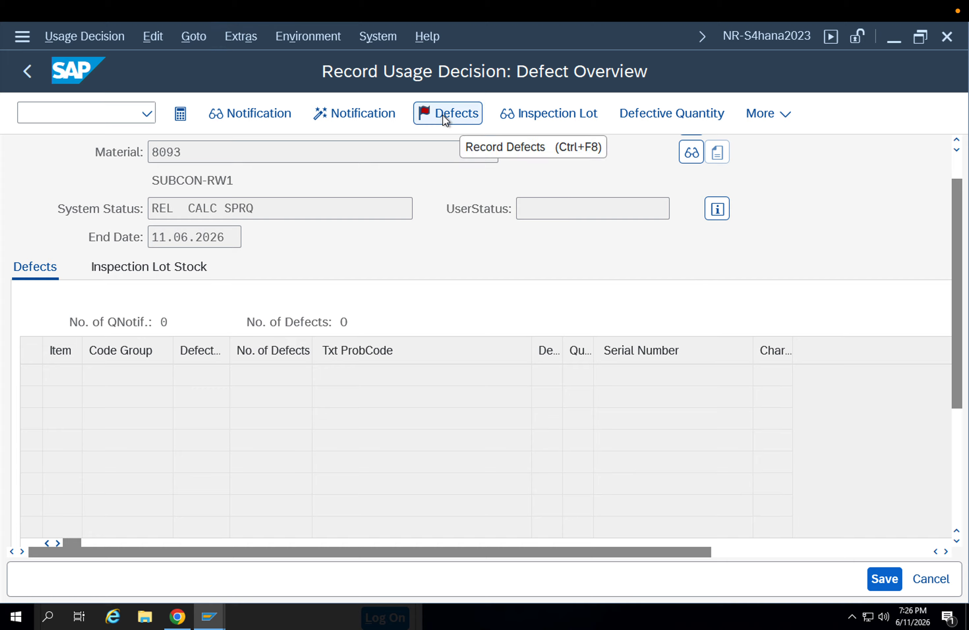
{"action": "left_click", "coordinate": [443, 114]}
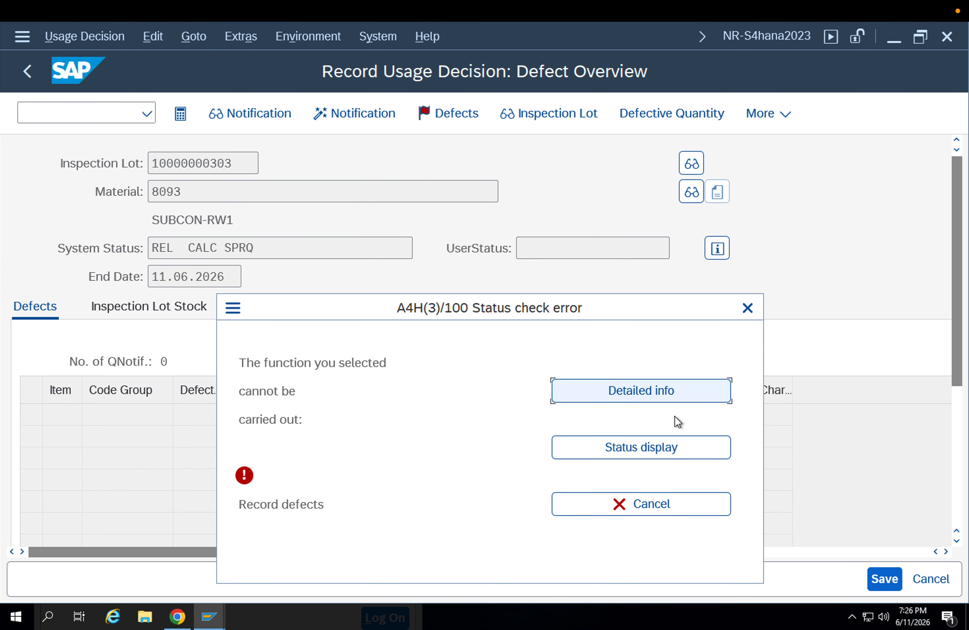
{"action": "left_click", "coordinate": [745, 310]}
Open the long text editor of the usage decision
{"action": "scroll", "coordinate": [846, 508], "scroll_direction": "down", "scroll_amount": 5}
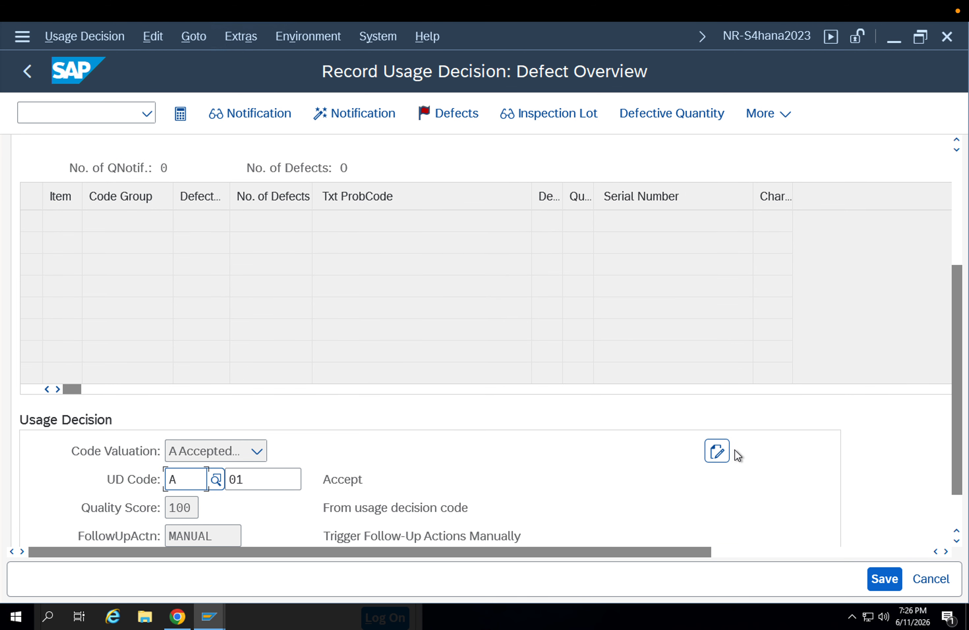
{"action": "left_click", "coordinate": [717, 399]}
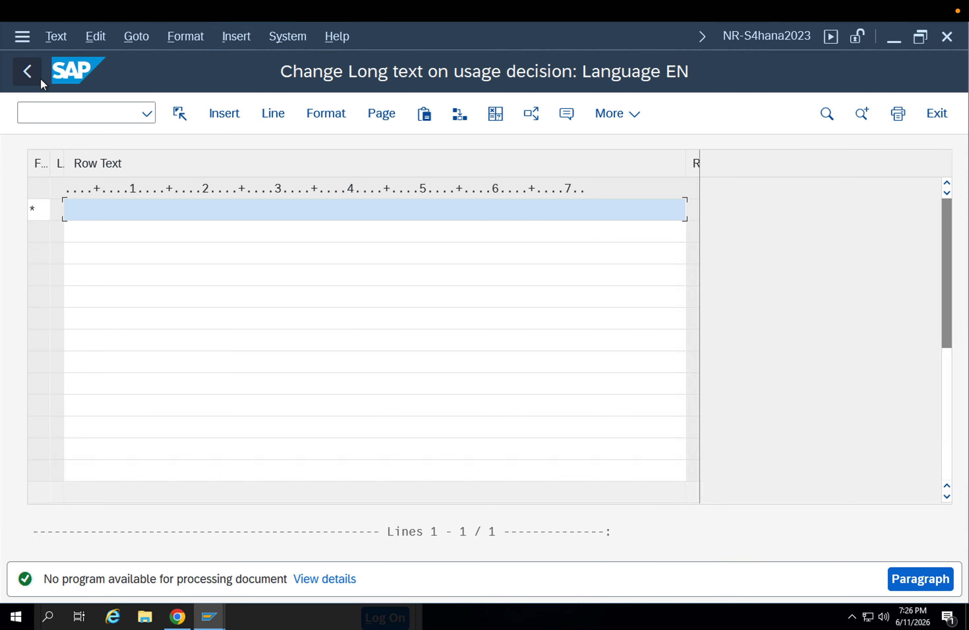
{"action": "left_click", "coordinate": [40, 78]}
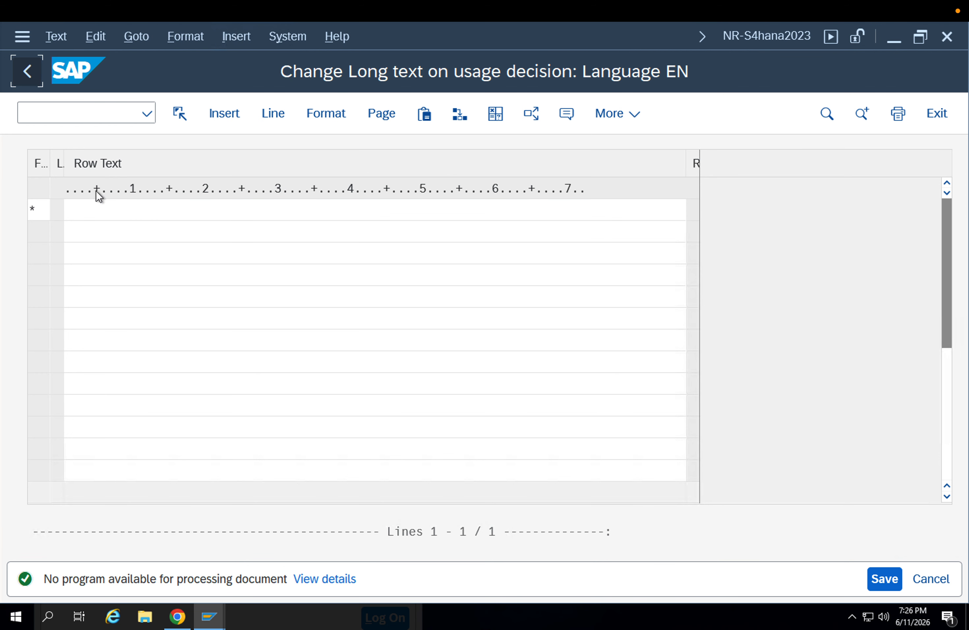
In the inspection lot stock, enter a quantity of 1 each for unrestricted use, blocked stock and return posting
{"action": "scroll", "coordinate": [312, 291], "scroll_direction": "up", "scroll_amount": 3}
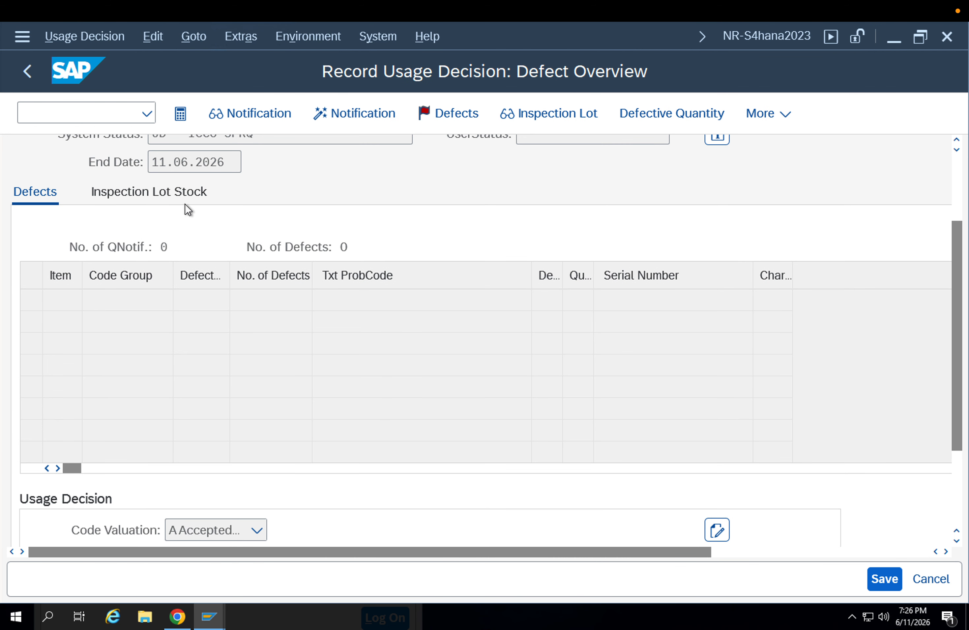
{"action": "left_click", "coordinate": [175, 190]}
{"action": "scroll", "coordinate": [408, 398], "scroll_direction": "down", "scroll_amount": 5}
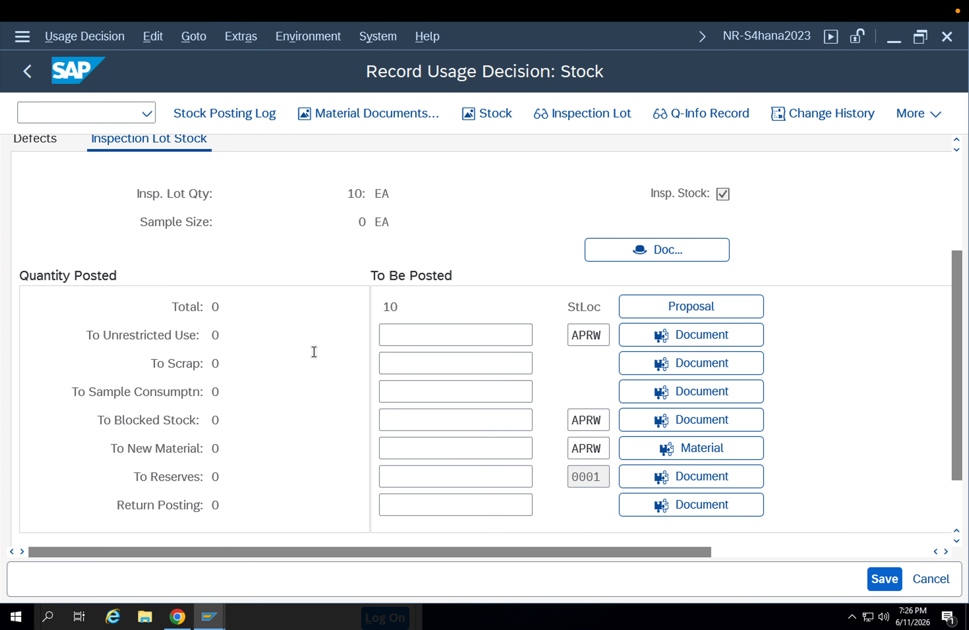
{"action": "left_click", "coordinate": [395, 332]}
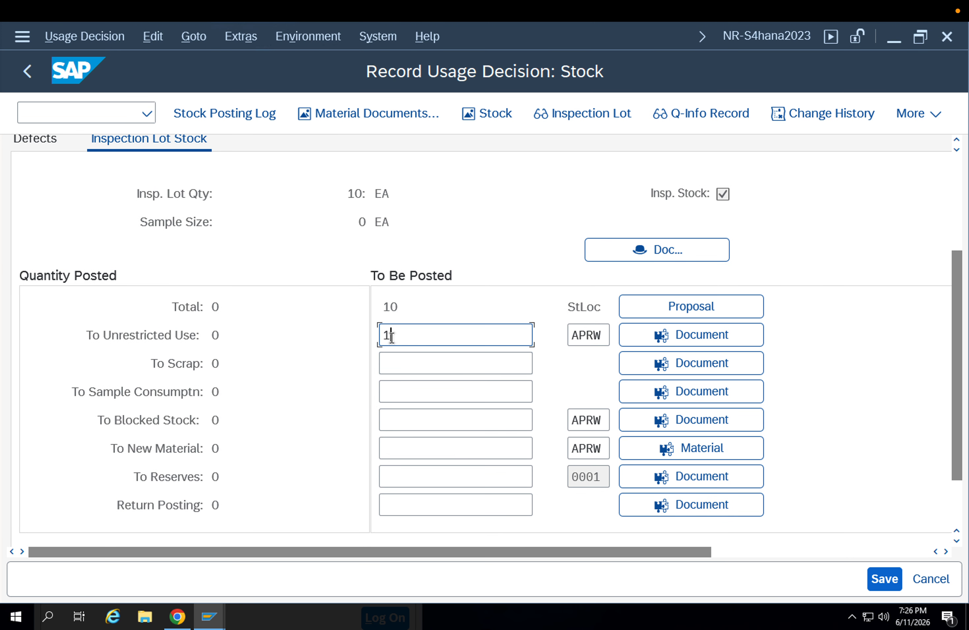
{"action": "left_click", "coordinate": [391, 396]}
{"action": "left_click", "coordinate": [400, 422]}
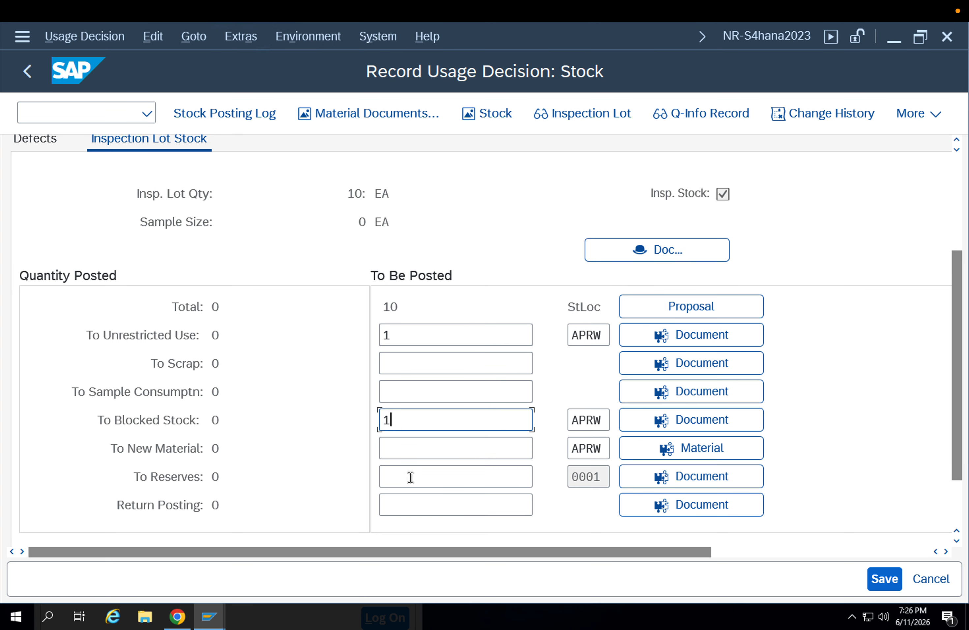
{"action": "left_click", "coordinate": [405, 498]}
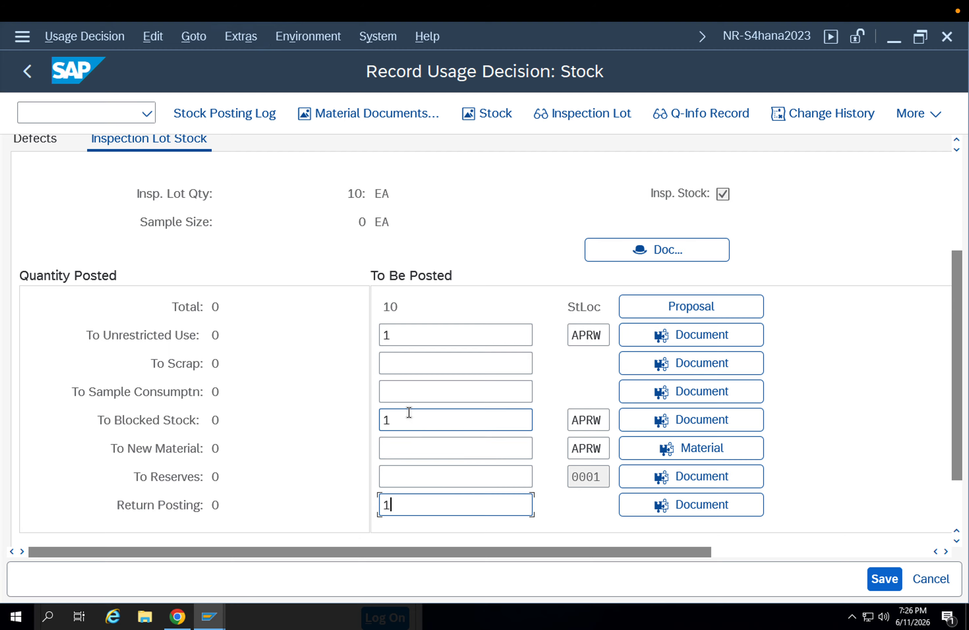
Set the quantity posted to unrestricted use to 8
{"action": "left_click", "coordinate": [391, 303]}
{"action": "left_click_drag", "start_coordinate": [391, 303], "coordinate": [360, 330]}
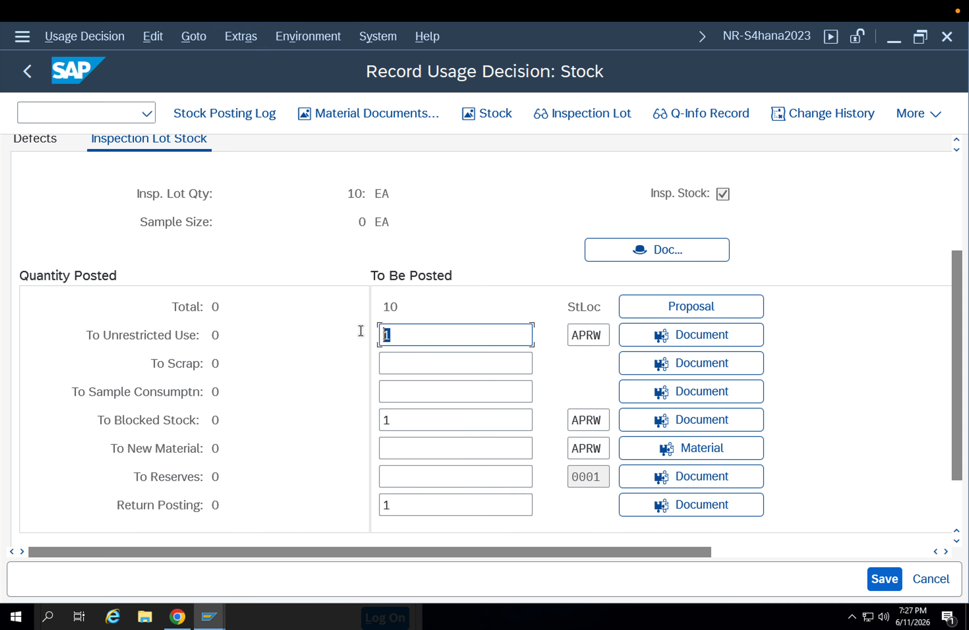
{"action": "type", "text": "8"}
{"action": "left_click", "coordinate": [190, 338]}
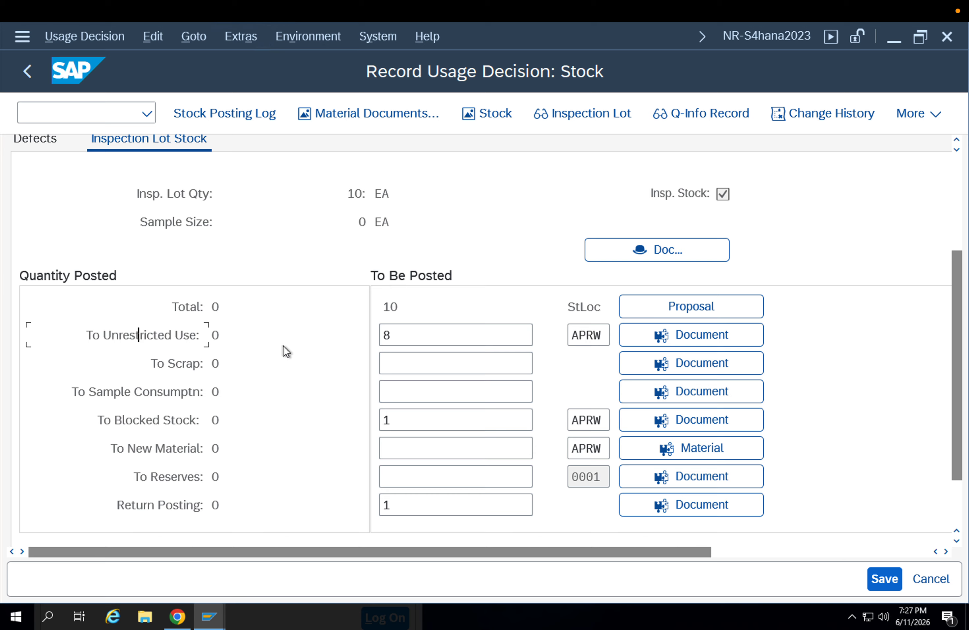
Set the unrestricted-use quantity to 7 and the scrap quantity to 1
{"action": "left_click_drag", "start_coordinate": [384, 338], "coordinate": [363, 335]}
{"action": "type", "text": "7"}
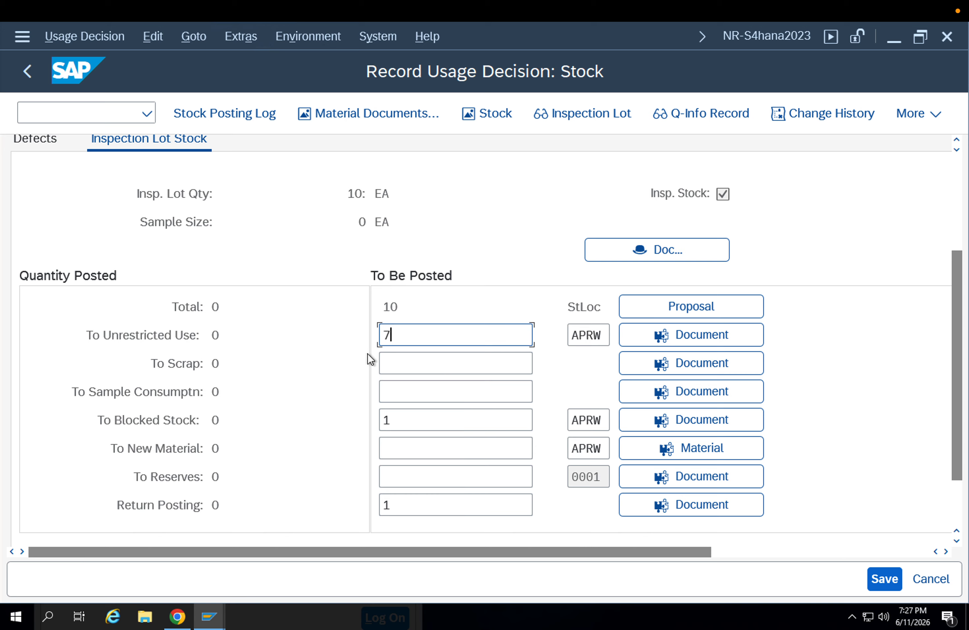
{"action": "left_click", "coordinate": [383, 359]}
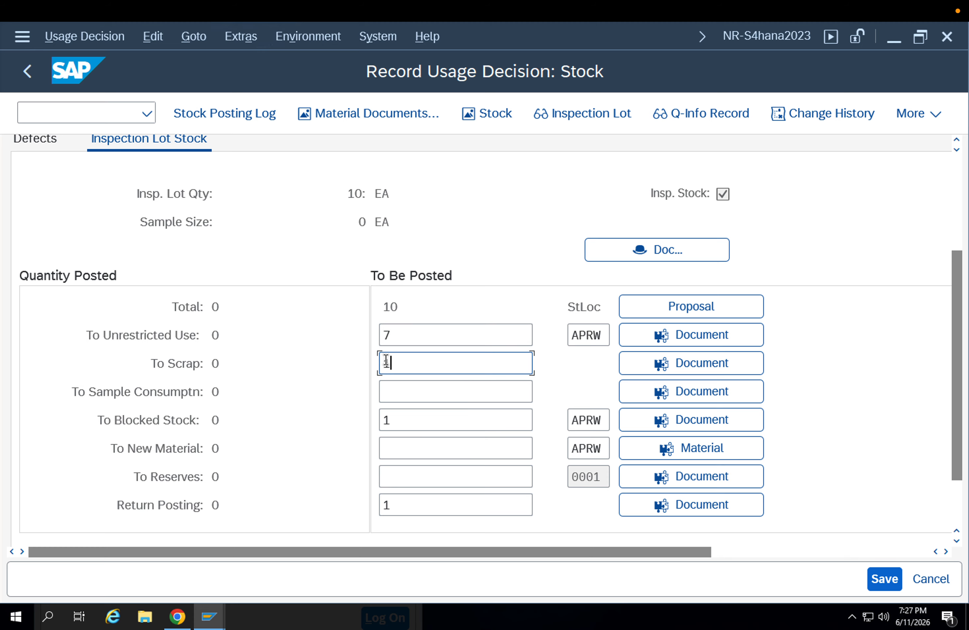
{"action": "type", "text": "1"}
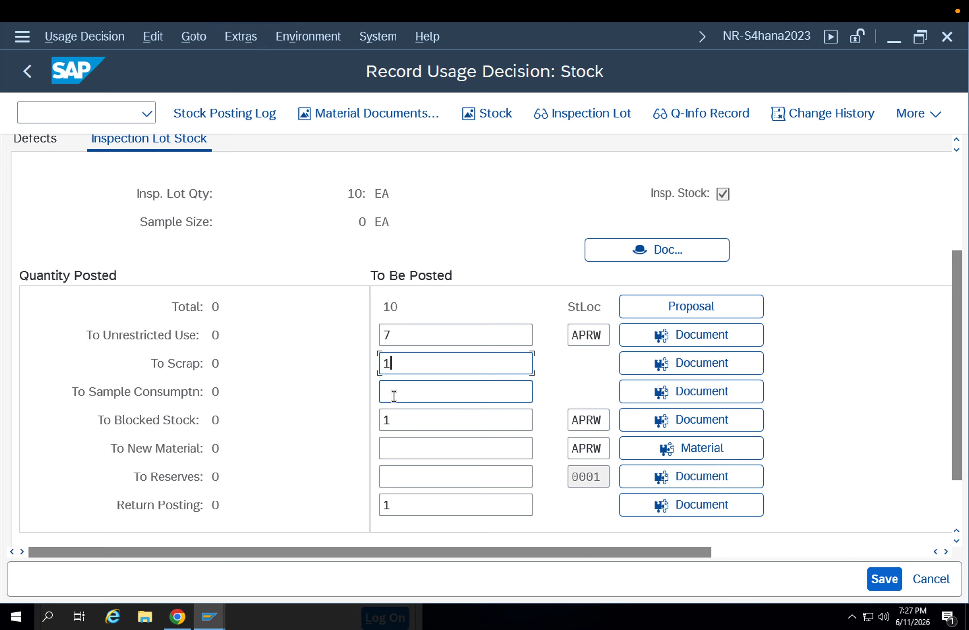
Select the existing blocked stock quantity for editing
{"action": "left_click", "coordinate": [391, 393]}
{"action": "left_click", "coordinate": [394, 416]}
{"action": "left_click_drag", "start_coordinate": [394, 416], "coordinate": [354, 414]}
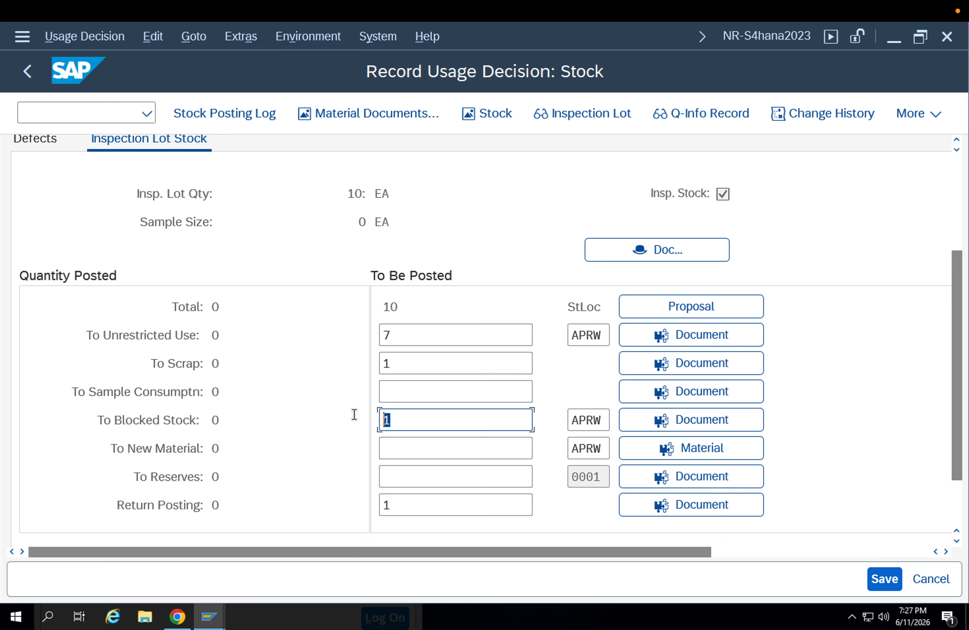
Save the stock postings, giving the return delivery the movement reason 0003 (Damaged)
{"action": "left_click_drag", "start_coordinate": [415, 509], "coordinate": [268, 506]}
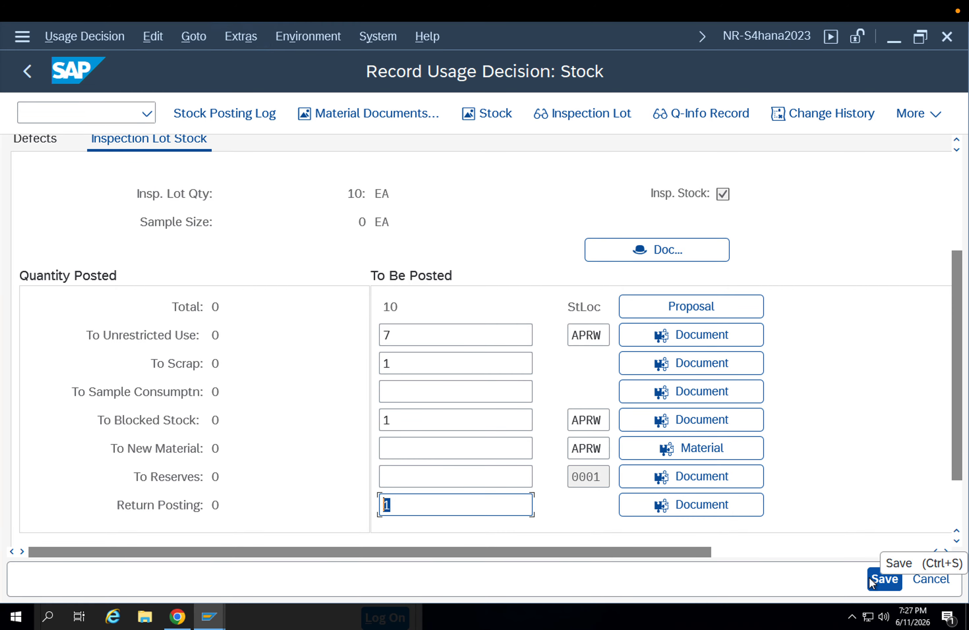
{"action": "left_click", "coordinate": [958, 508]}
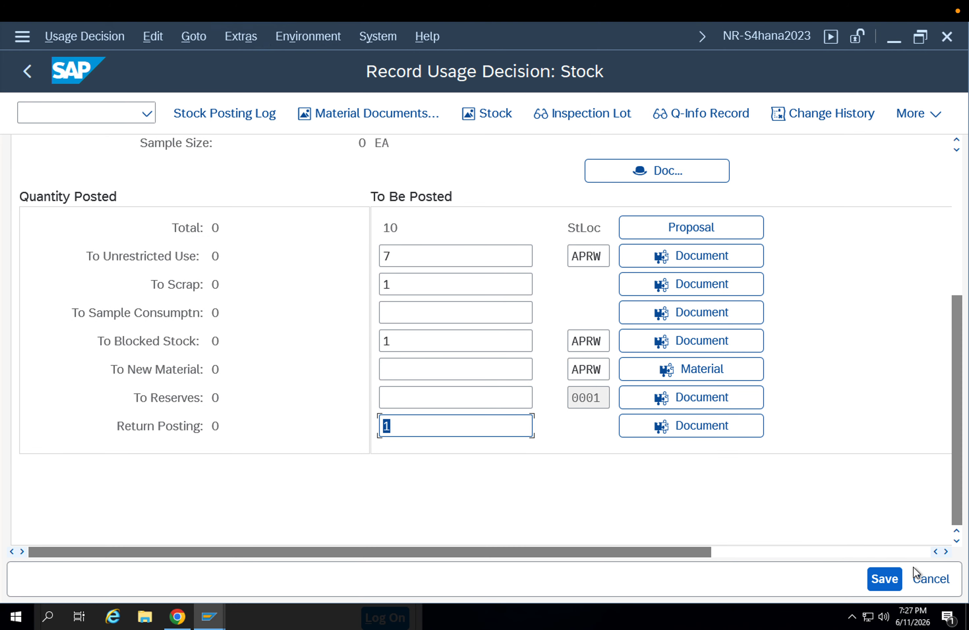
{"action": "left_click", "coordinate": [895, 574]}
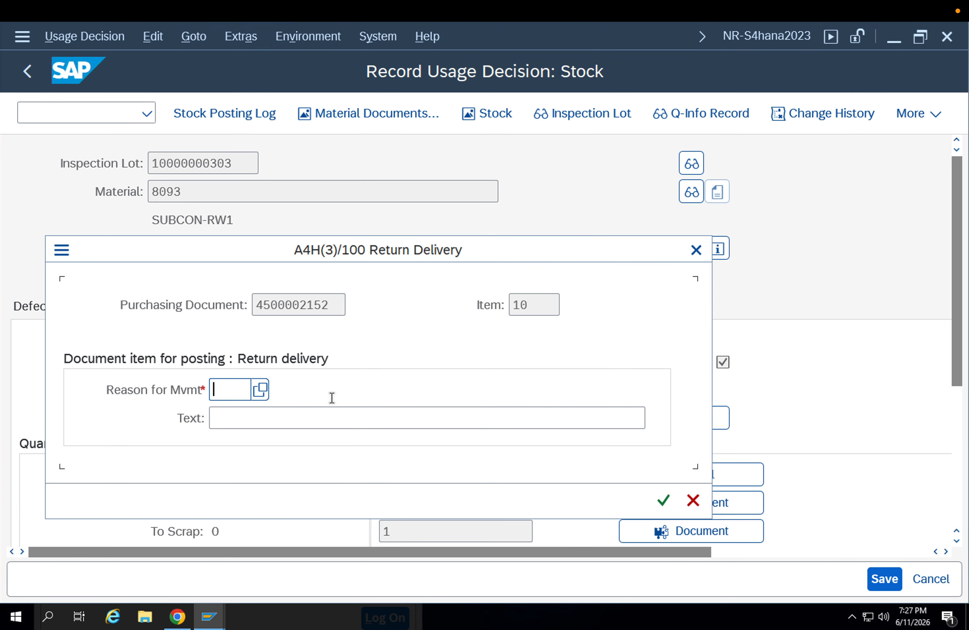
{"action": "left_click", "coordinate": [259, 389]}
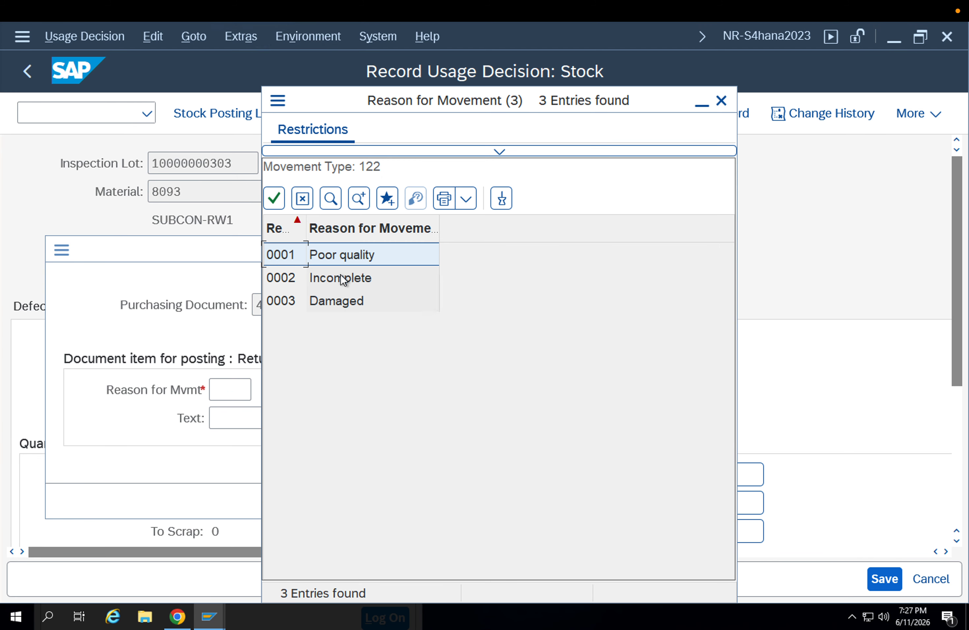
{"action": "double_click", "coordinate": [340, 301]}
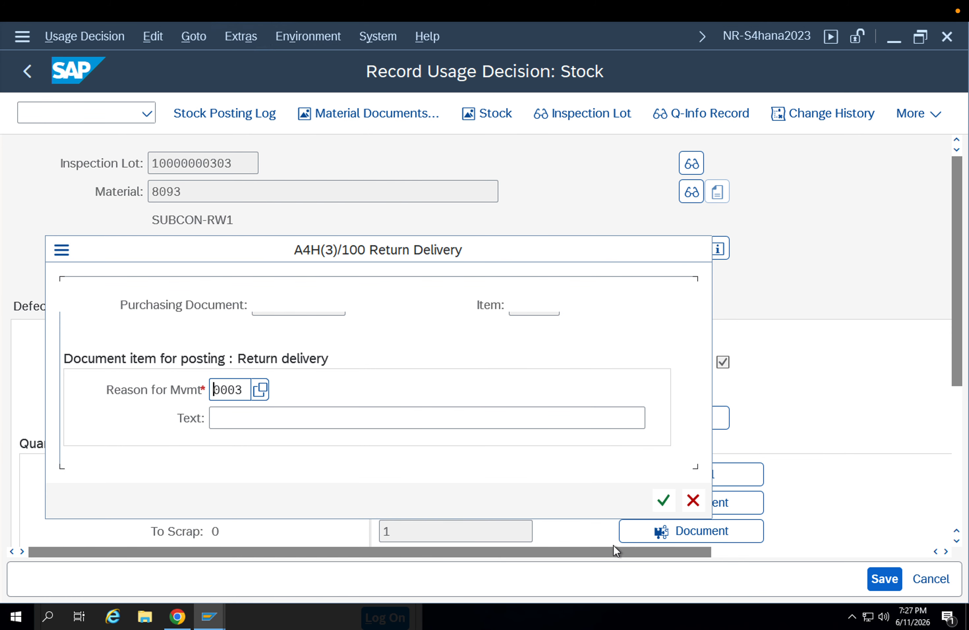
{"action": "left_click", "coordinate": [663, 501]}
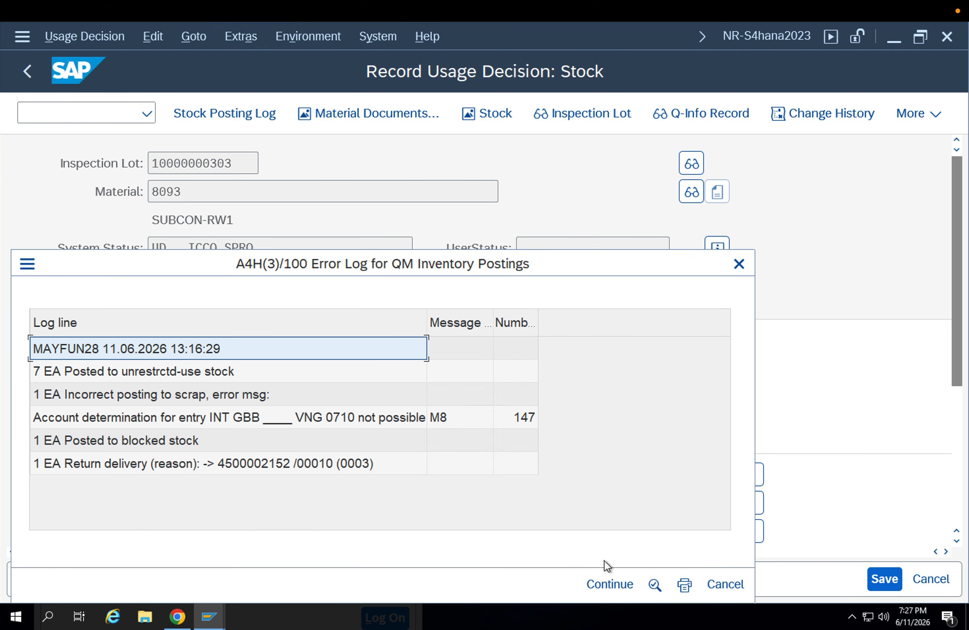
Continue past the error log and try to save the lot's stock postings again
{"action": "left_click", "coordinate": [599, 578]}
{"action": "left_click", "coordinate": [870, 582]}
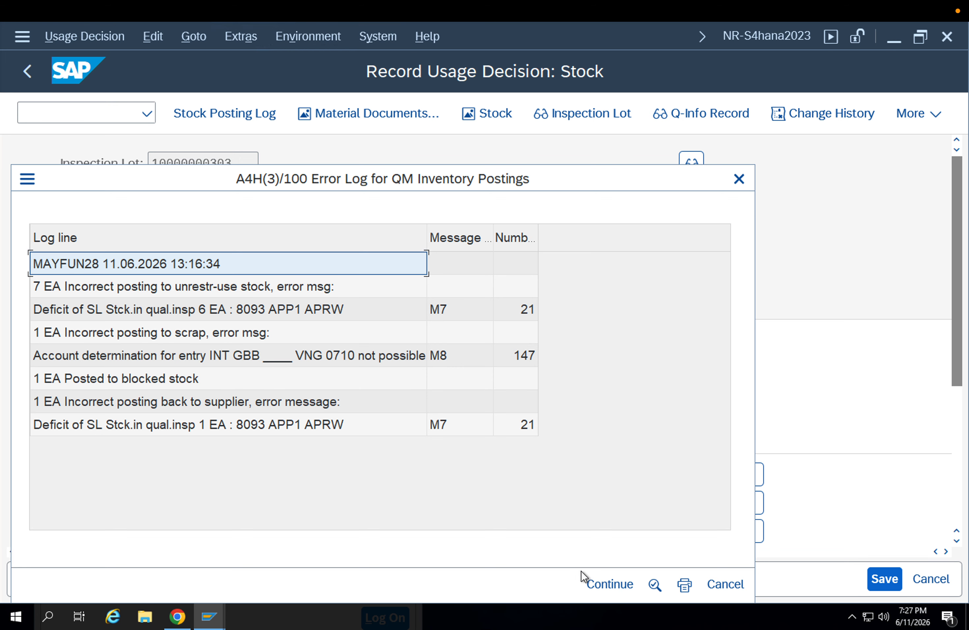
{"action": "left_click", "coordinate": [595, 585]}
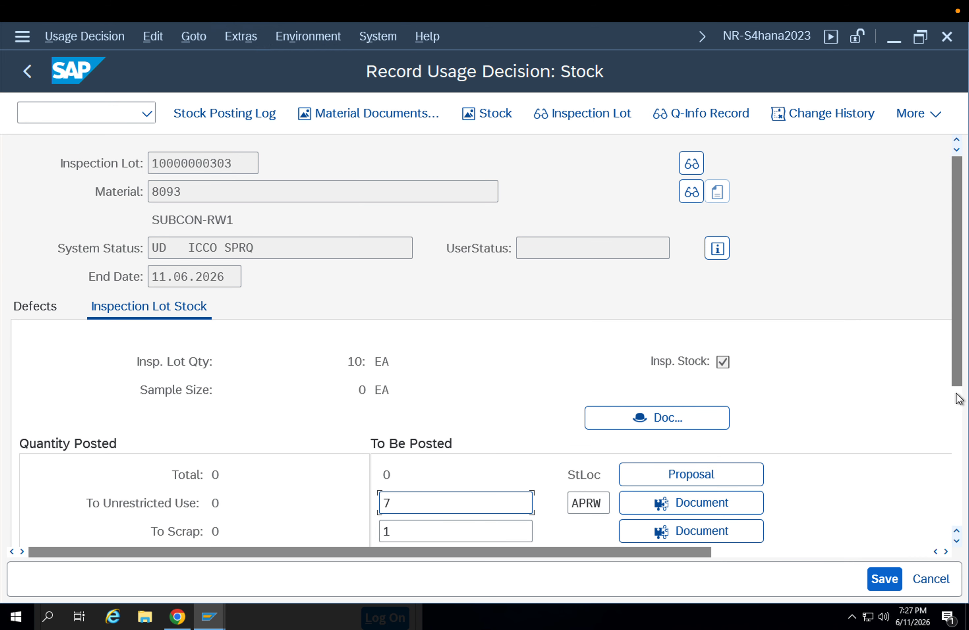
{"action": "left_click", "coordinate": [957, 399]}
{"action": "mouse_move", "coordinate": [957, 399]}
{"action": "left_mouse_down"}
{"action": "mouse_move", "coordinate": [945, 352]}
{"action": "mouse_move", "coordinate": [960, 389]}
{"action": "left_mouse_up"}
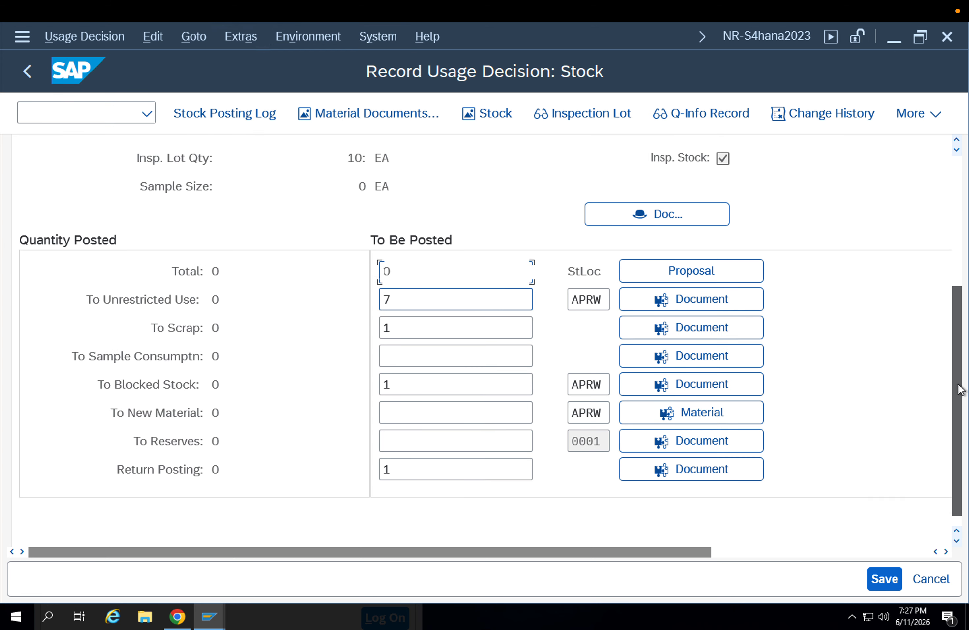
{"action": "left_click", "coordinate": [884, 570]}
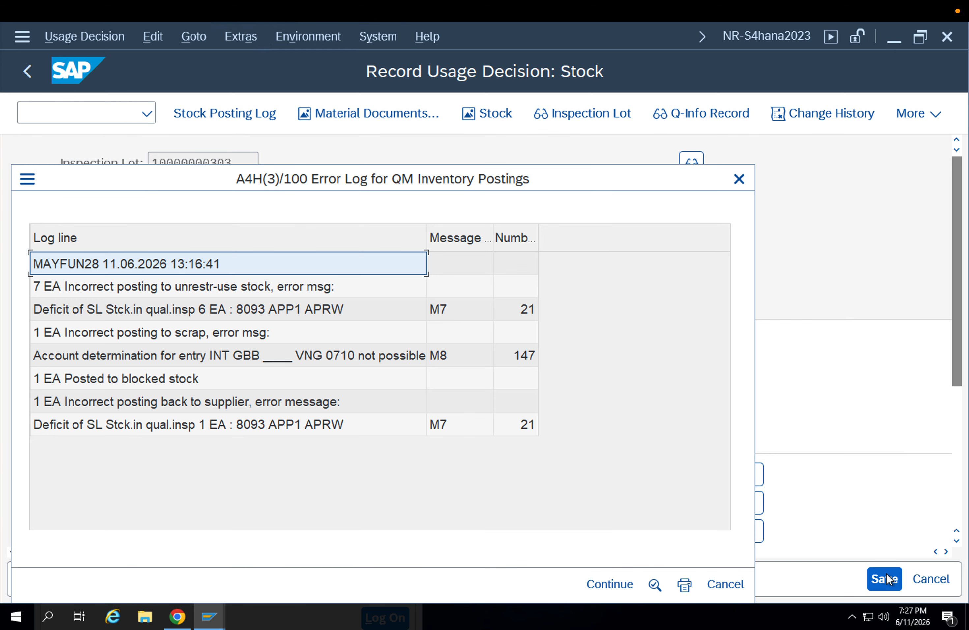
Examine the error log lines for the unrestricted-use posting and the scrap account determination
{"action": "left_click", "coordinate": [131, 286]}
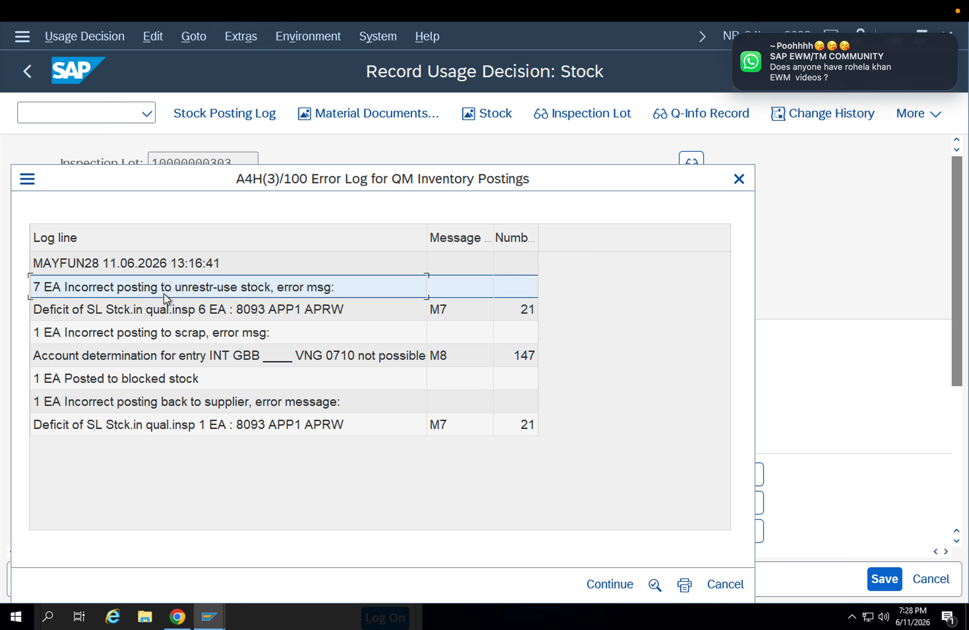
{"action": "left_click", "coordinate": [203, 315]}
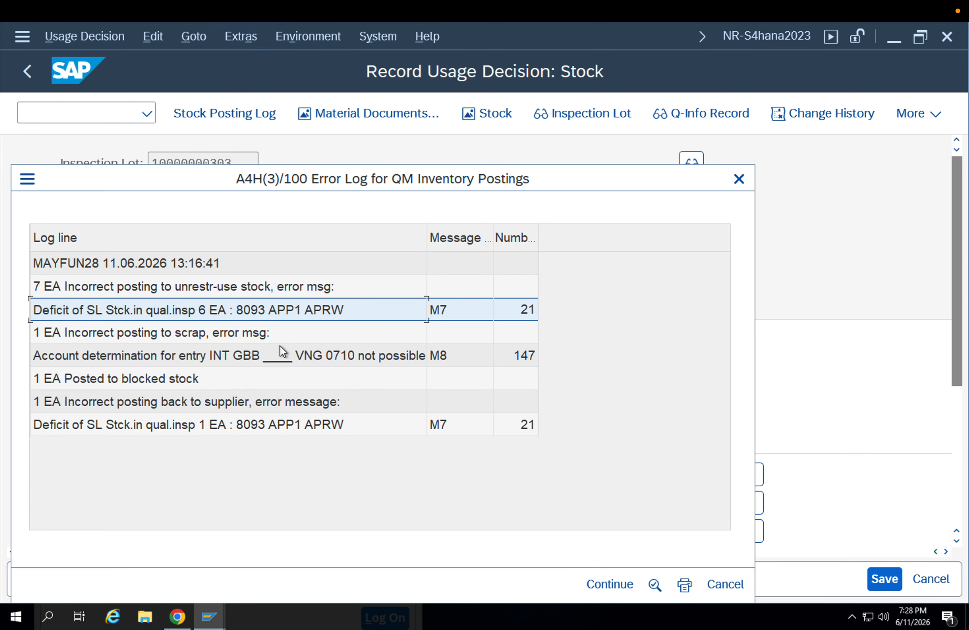
{"action": "left_click", "coordinate": [245, 360]}
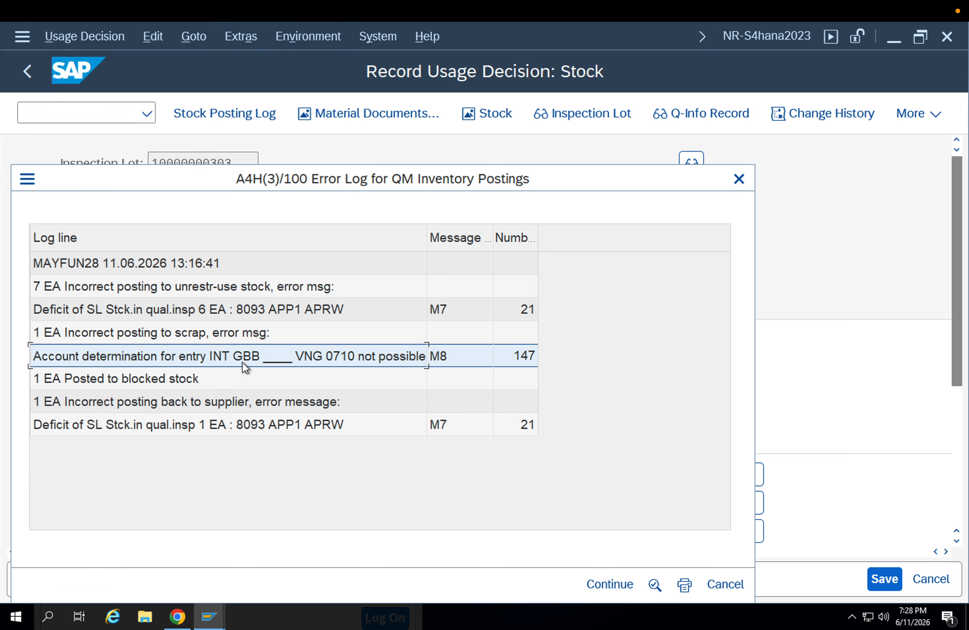
Open the configuration of automatic posting procedures for Materials Management in a new GUI window
{"action": "left_click", "coordinate": [27, 179]}
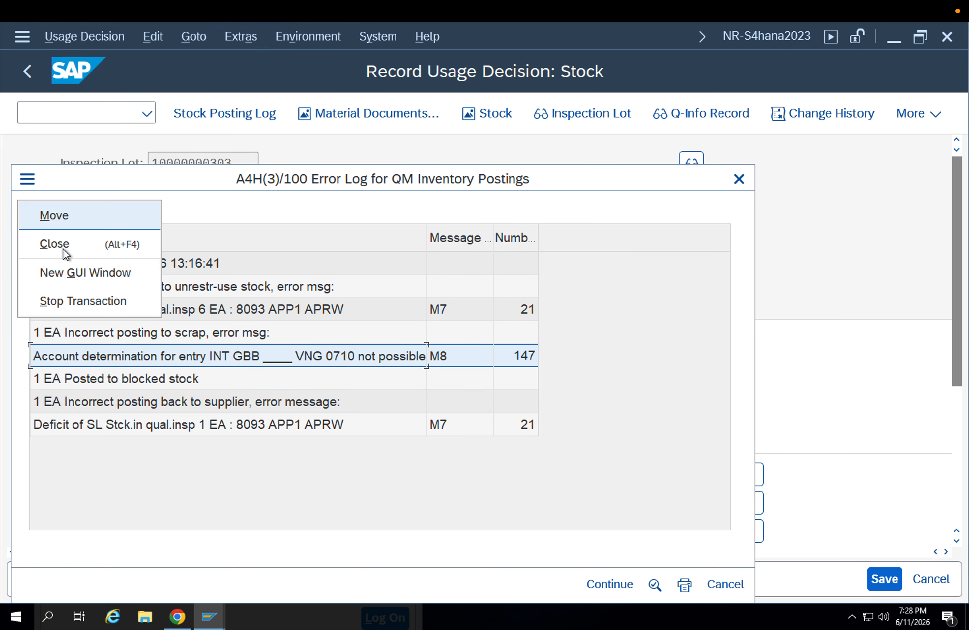
{"action": "left_click", "coordinate": [78, 273]}
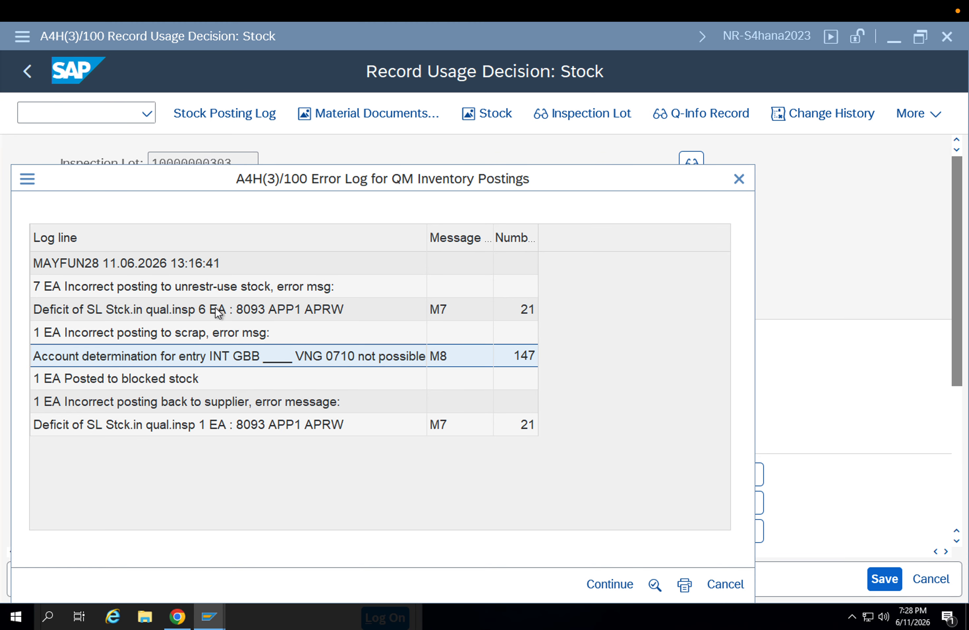
{"action": "type", "text": "obyc"}
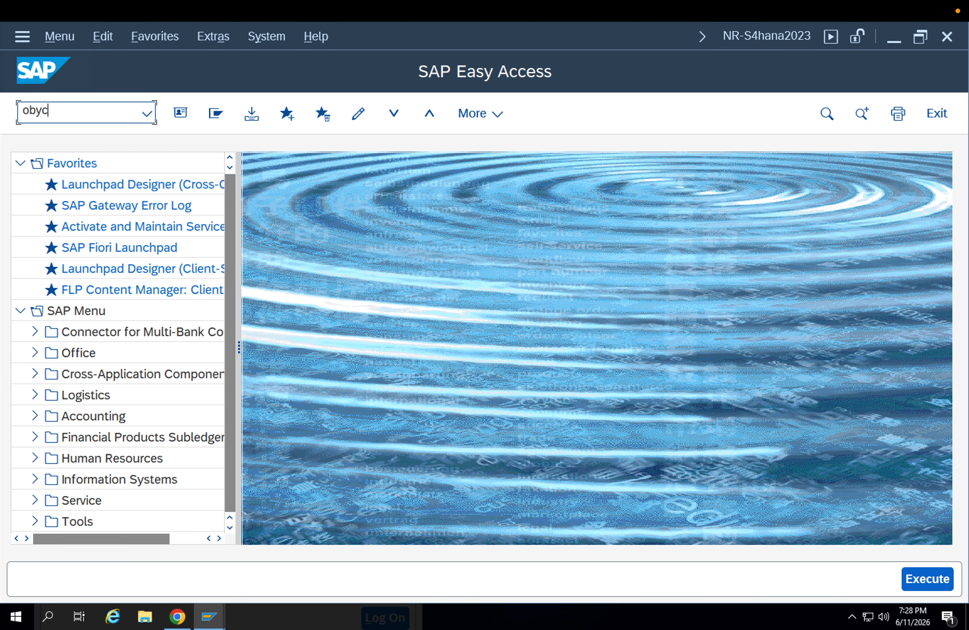
{"action": "key", "text": "Return"}
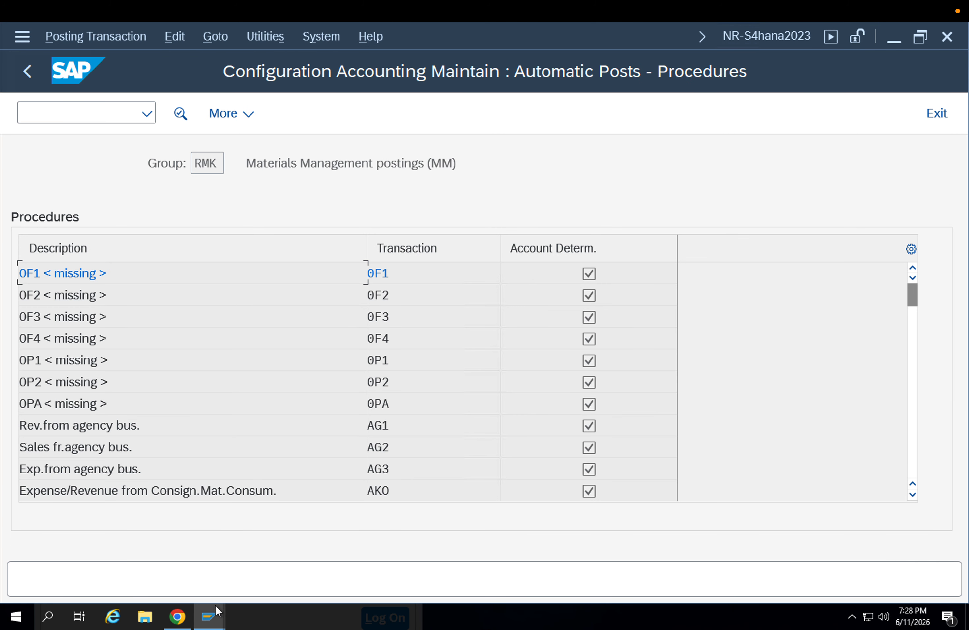
Return to the inventory posting error log and check which transaction key the scrap posting needs
{"action": "mouse_move", "coordinate": [215, 610]}
{"action": "left_click", "coordinate": [410, 577]}
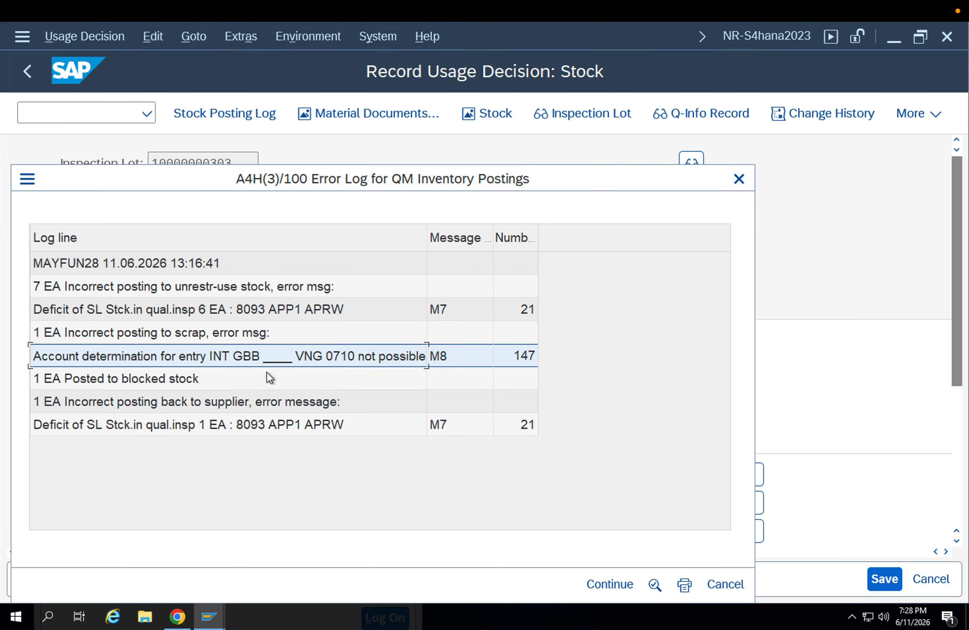
{"action": "mouse_move", "coordinate": [206, 616]}
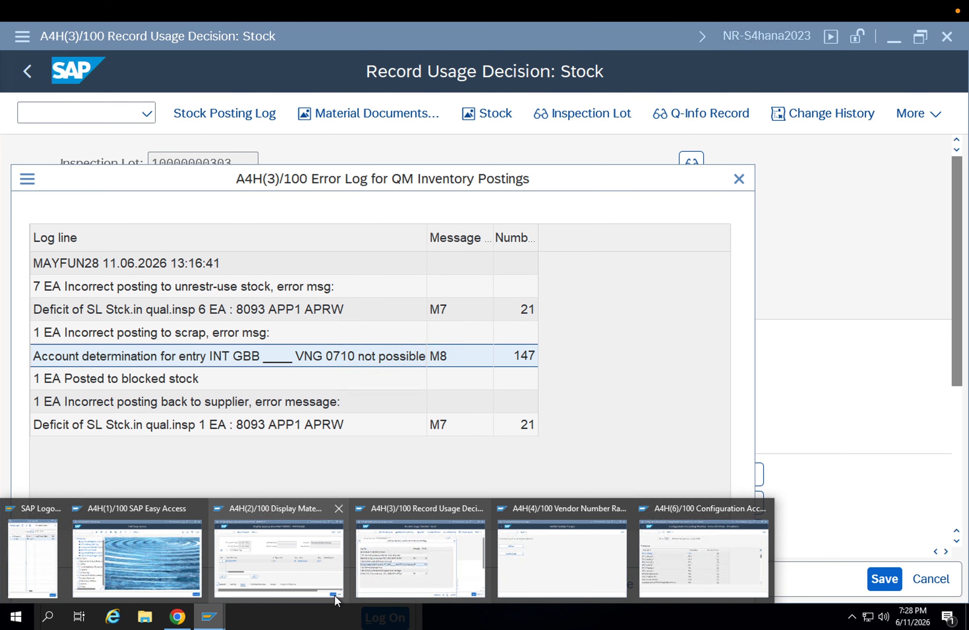
{"action": "left_click", "coordinate": [396, 562]}
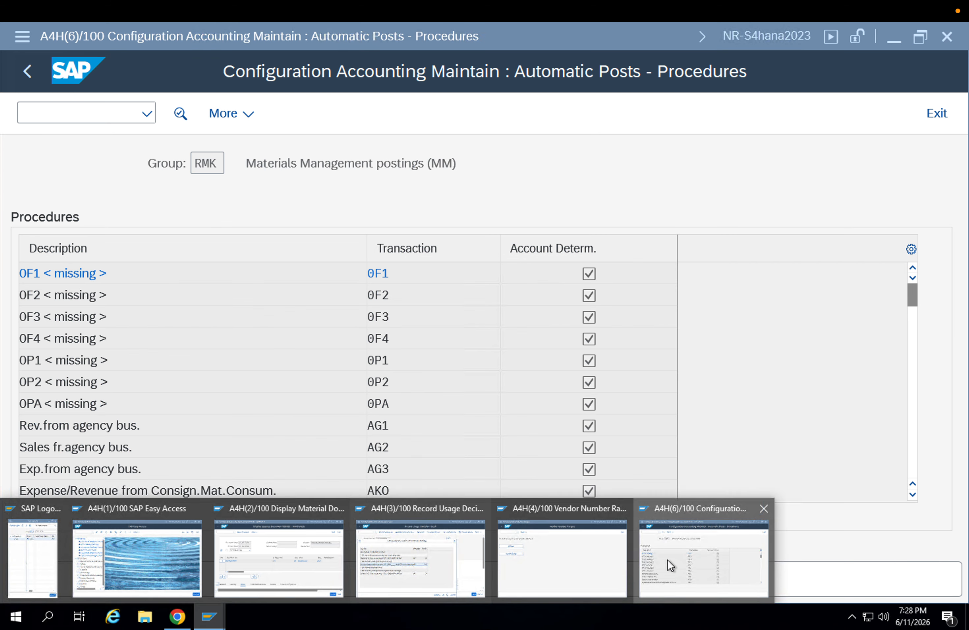
In the automatic posting procedures, open the accounts of offsetting entry GBB for chart of accounts INT
{"action": "left_click", "coordinate": [668, 559]}
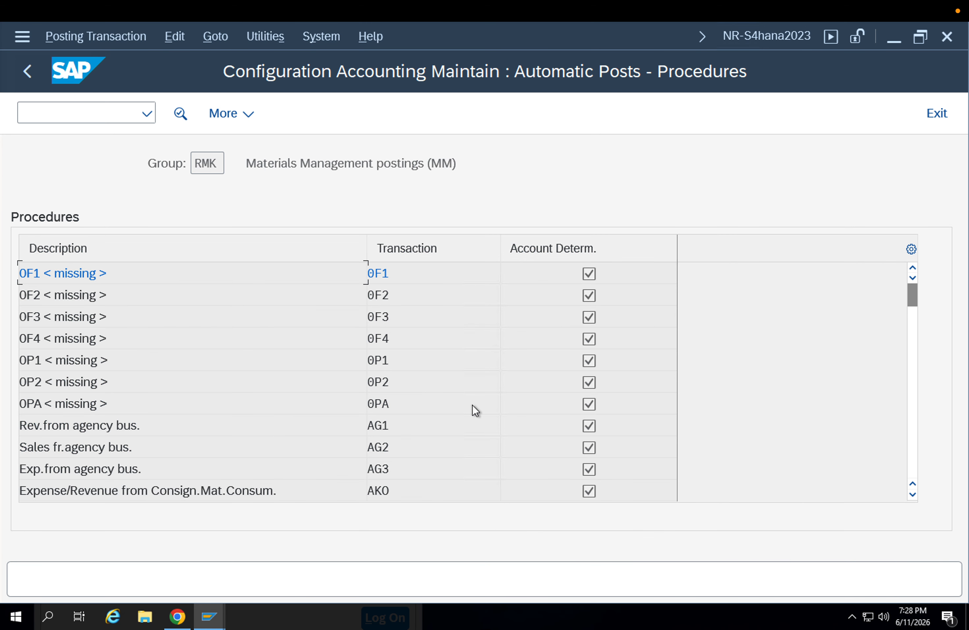
{"action": "scroll", "coordinate": [458, 406], "scroll_direction": "down", "scroll_amount": 2}
{"action": "scroll", "coordinate": [432, 413], "scroll_direction": "down", "scroll_amount": 6}
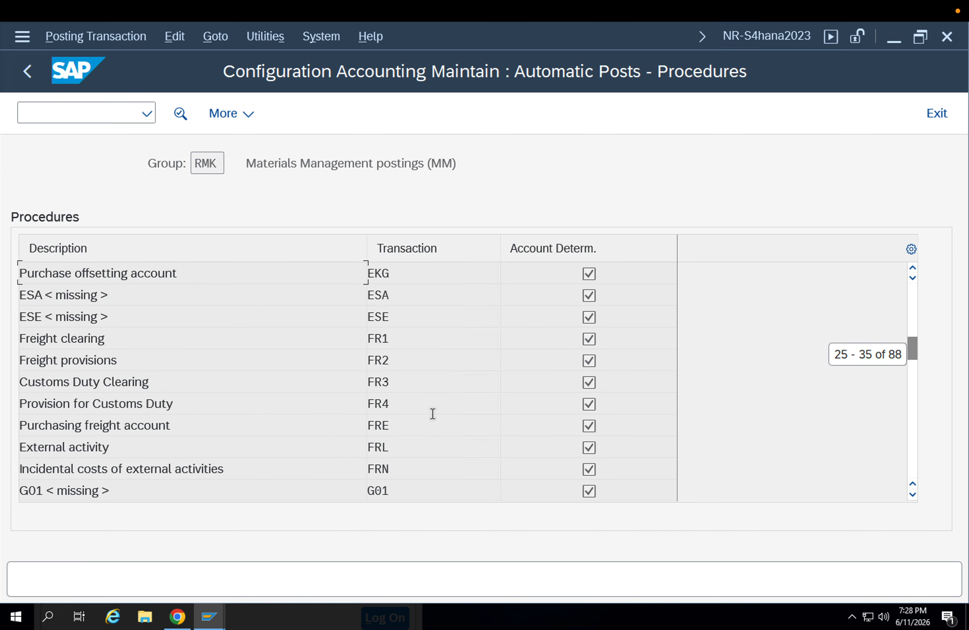
{"action": "scroll", "coordinate": [433, 413], "scroll_direction": "down", "scroll_amount": 3}
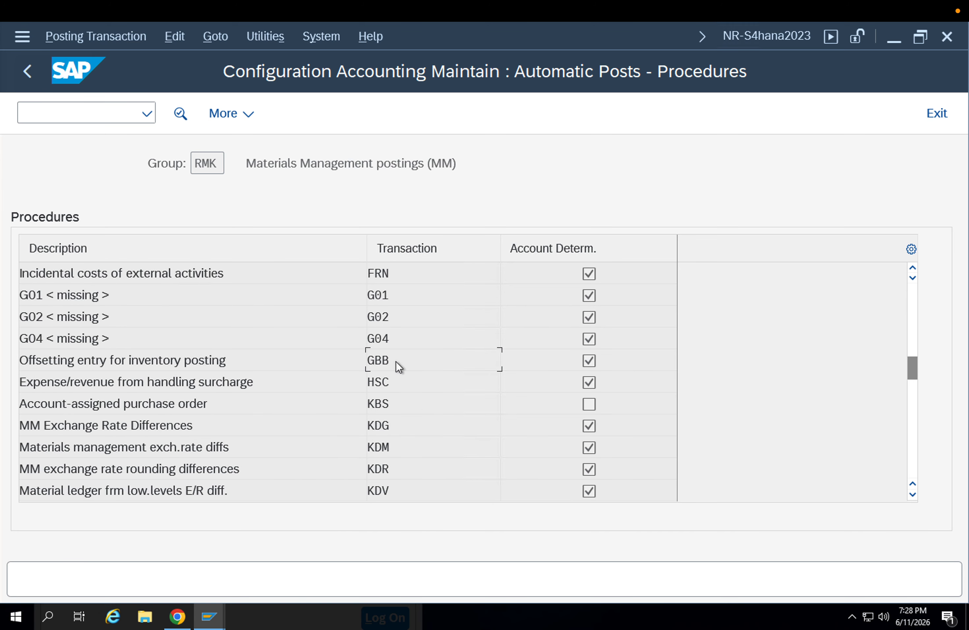
{"action": "double_click", "coordinate": [396, 362]}
{"action": "type", "text": "INT"}
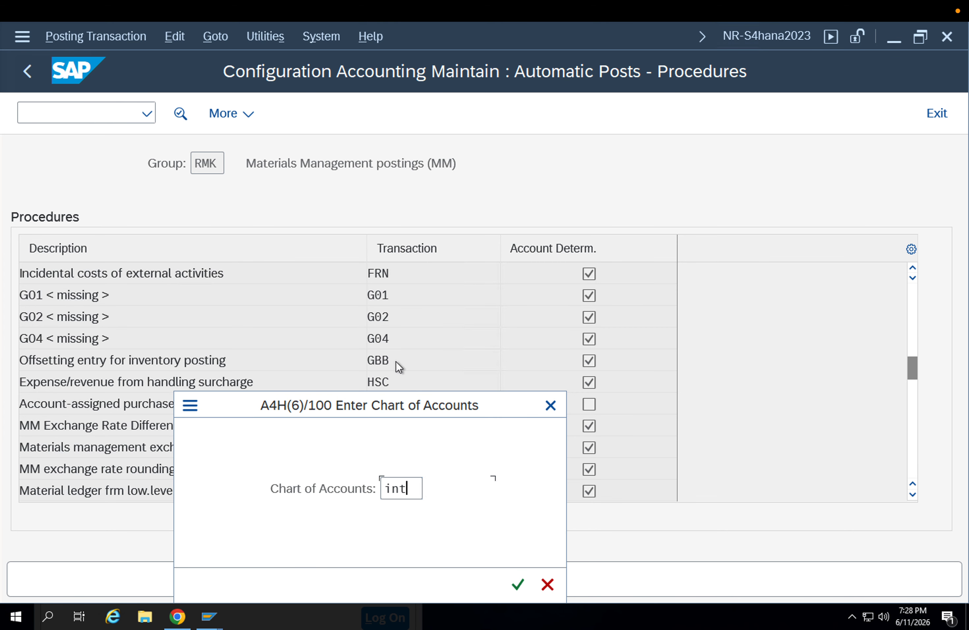
{"action": "key", "text": "Return"}
Check the error log for the scrap entry's general modifier and valuation class, and return to the GBB accounts
{"action": "mouse_move", "coordinate": [223, 614]}
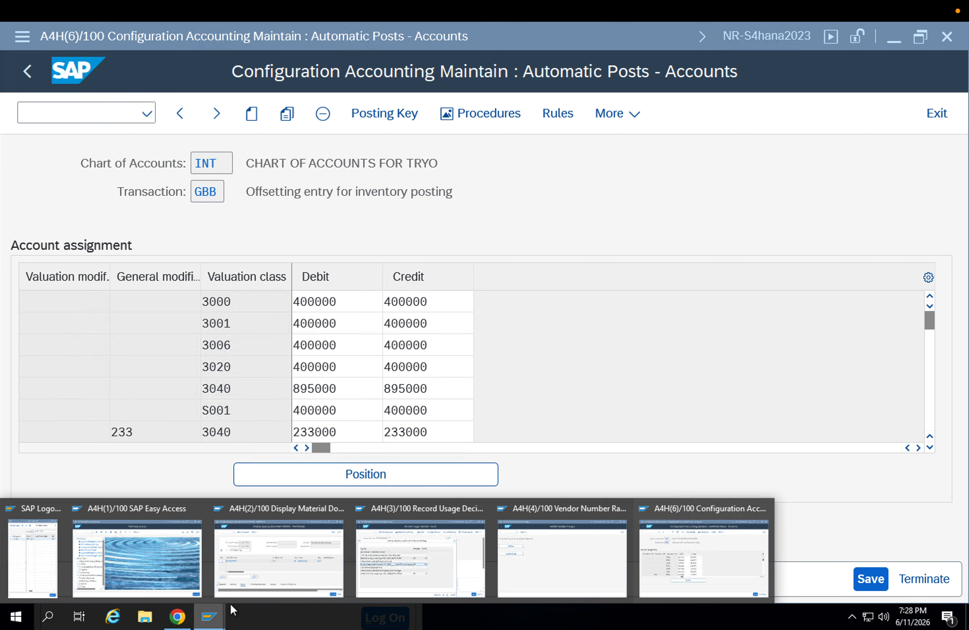
{"action": "left_click", "coordinate": [365, 569]}
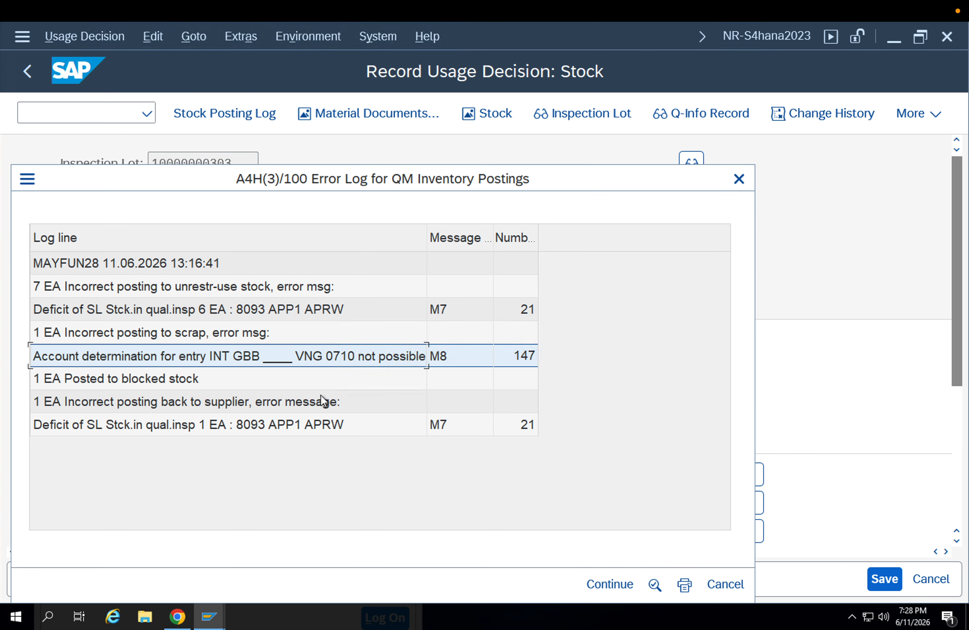
{"action": "mouse_move", "coordinate": [223, 608]}
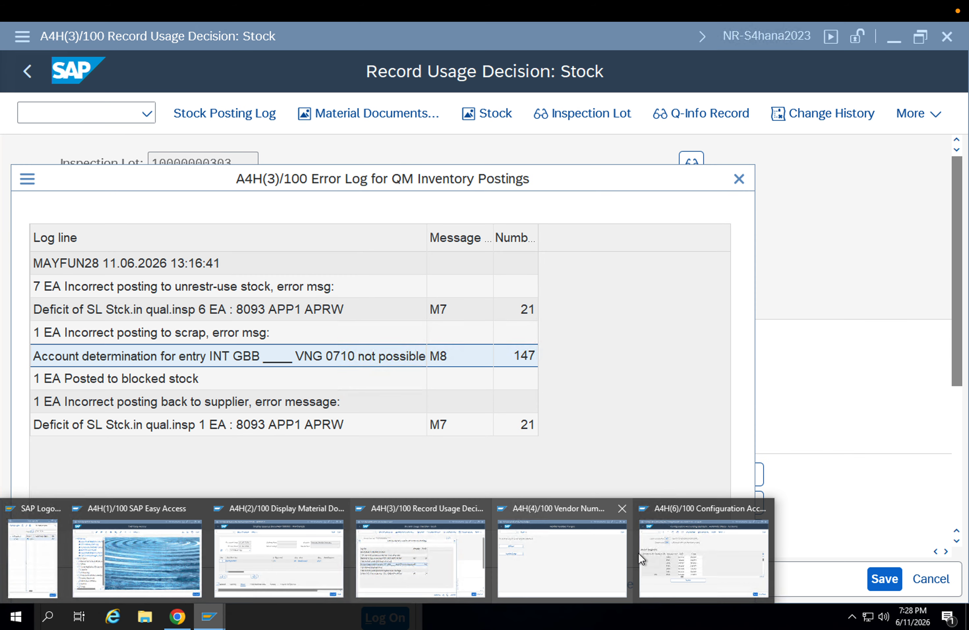
{"action": "left_click", "coordinate": [671, 552]}
Duplicate the GBB account assignment entry with general modifier VKA and valuation class 7900
{"action": "scroll", "coordinate": [184, 390], "scroll_direction": "down", "scroll_amount": 10}
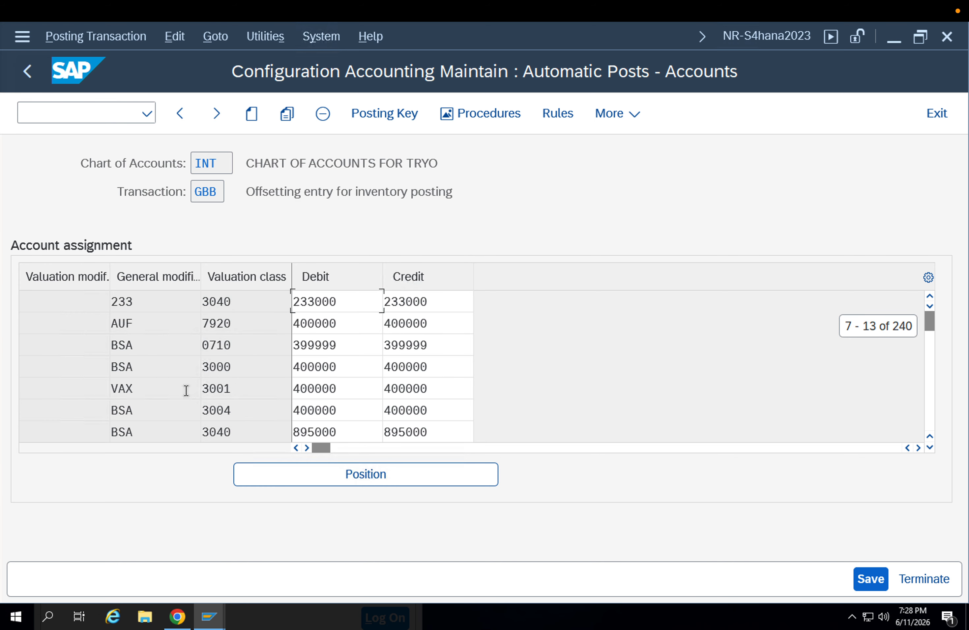
{"action": "scroll", "coordinate": [185, 390], "scroll_direction": "down", "scroll_amount": 6}
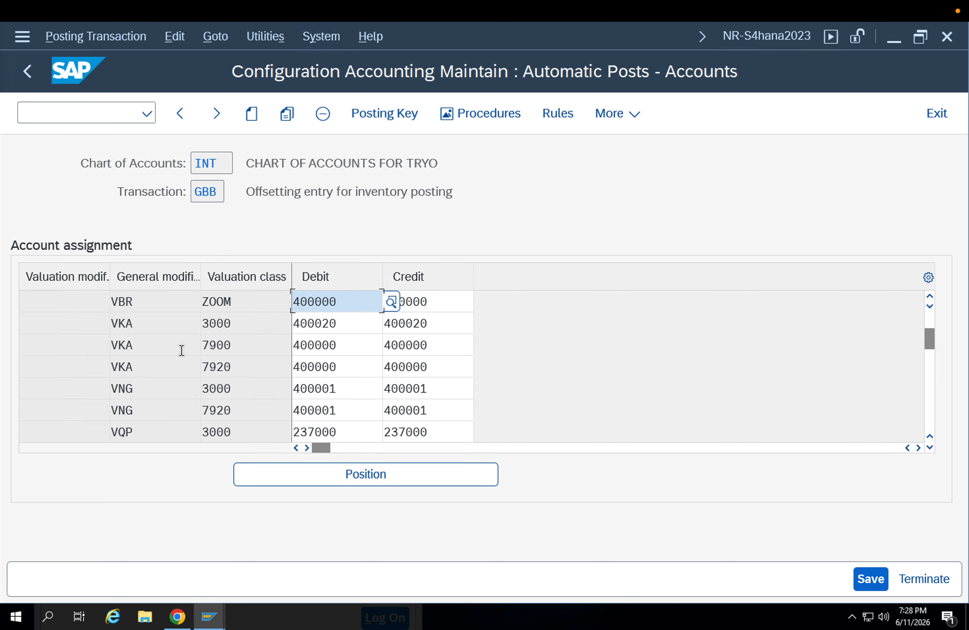
{"action": "left_click", "coordinate": [168, 348]}
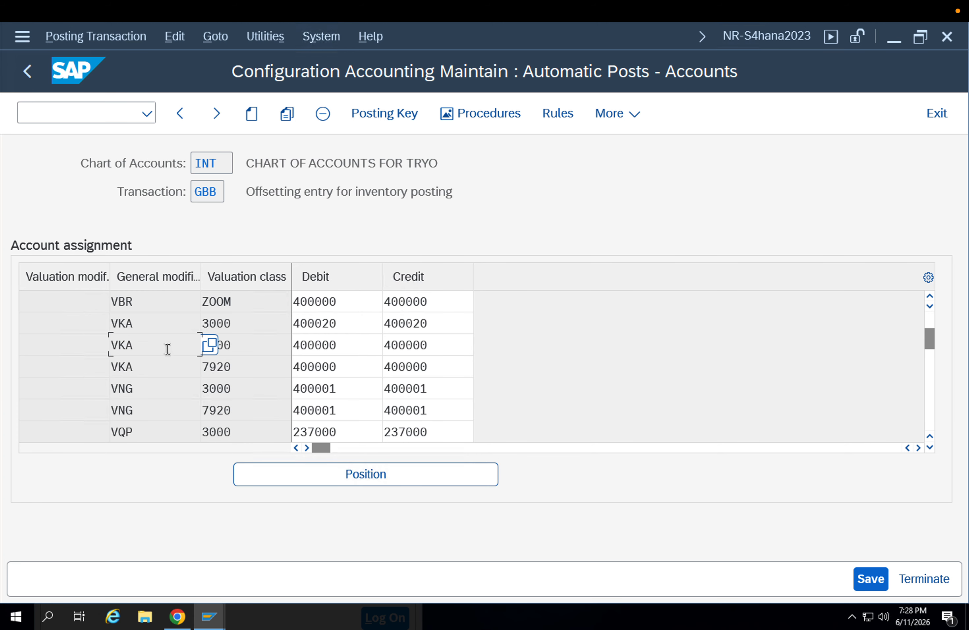
{"action": "left_click", "coordinate": [287, 114]}
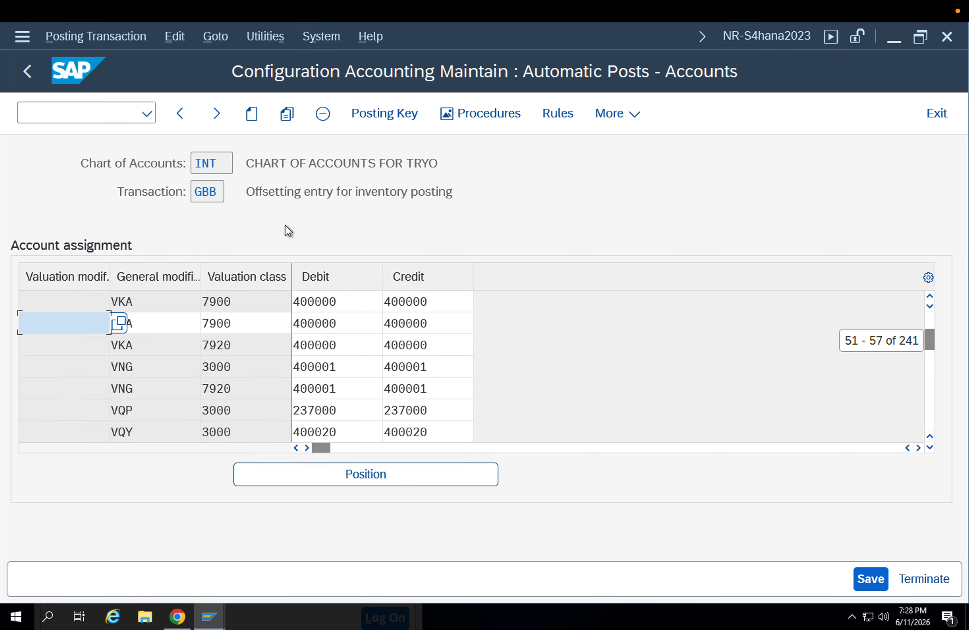
Give the copied entry general modifier VNG and valuation class 0710
{"action": "key", "text": "Tab"}
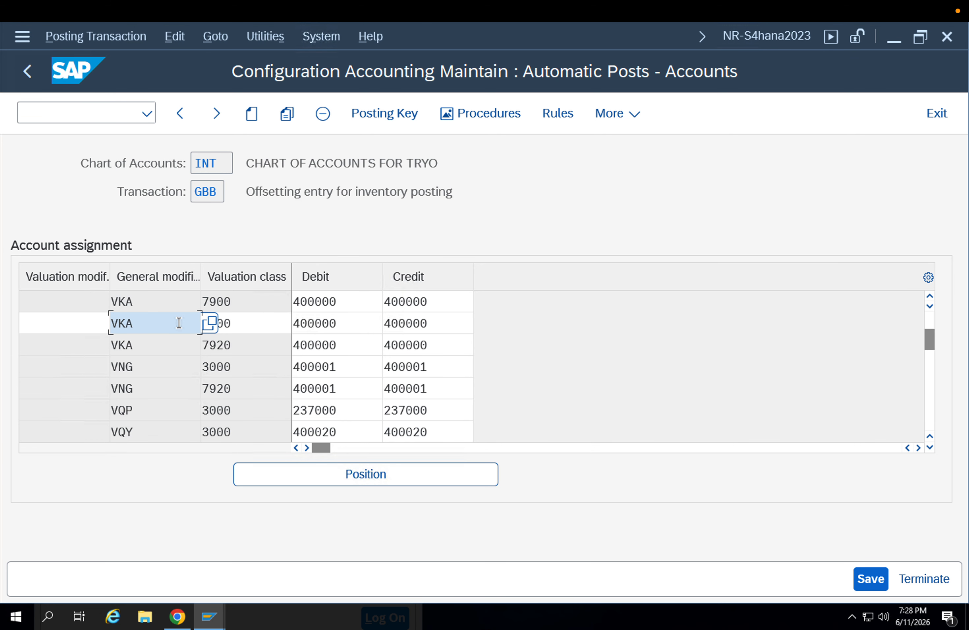
{"action": "left_click_drag", "start_coordinate": [171, 324], "coordinate": [90, 325]}
{"action": "type", "text": "VNG"}
{"action": "key", "text": "Tab"}
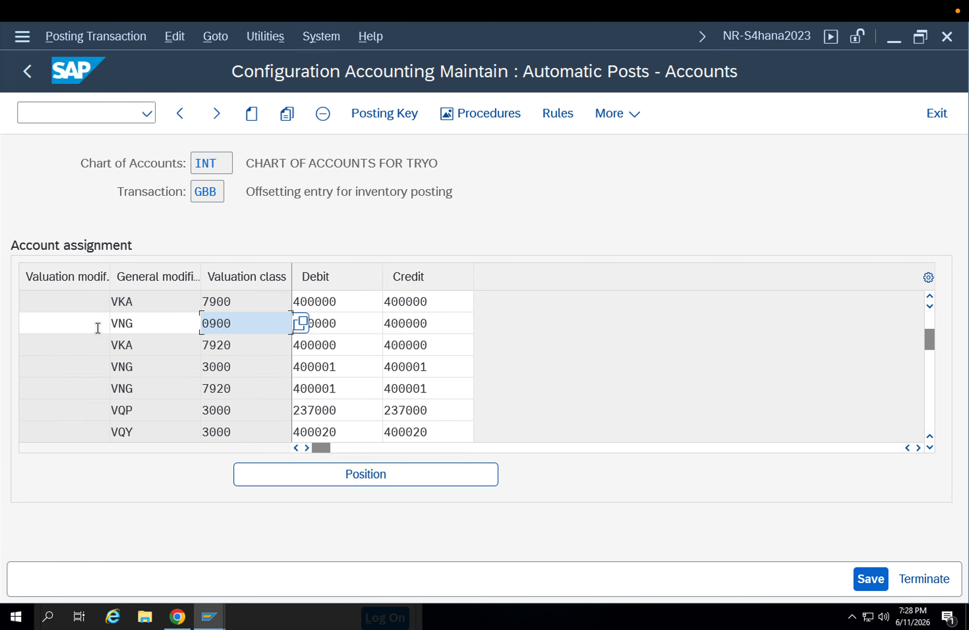
{"action": "type", "text": "0710"}
{"action": "key", "text": "Tab"}
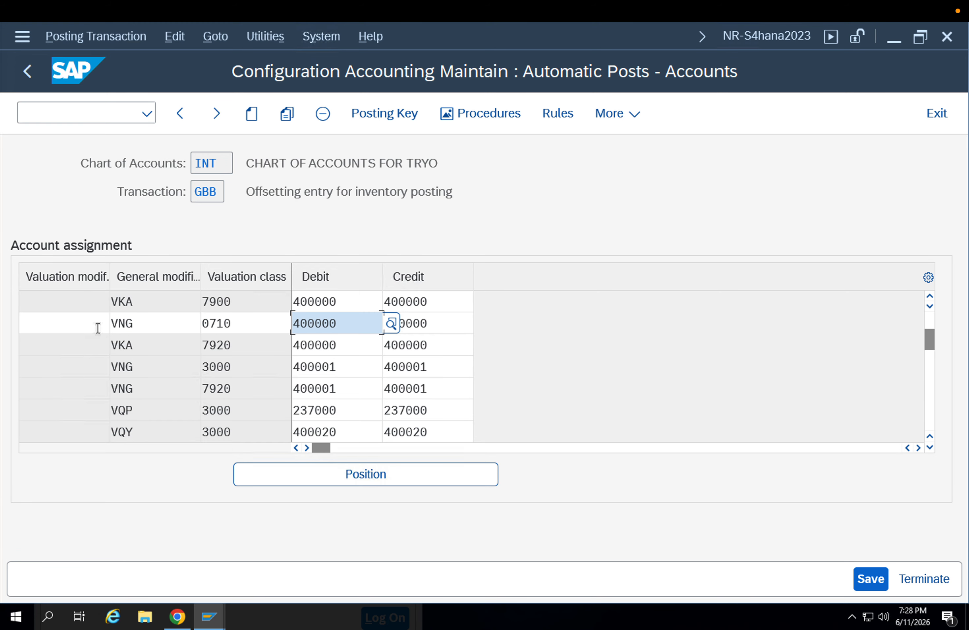
Set the debit and credit accounts of the VNG entry for valuation class 0710 to 400001, save and exit
{"action": "double_click", "coordinate": [340, 368]}
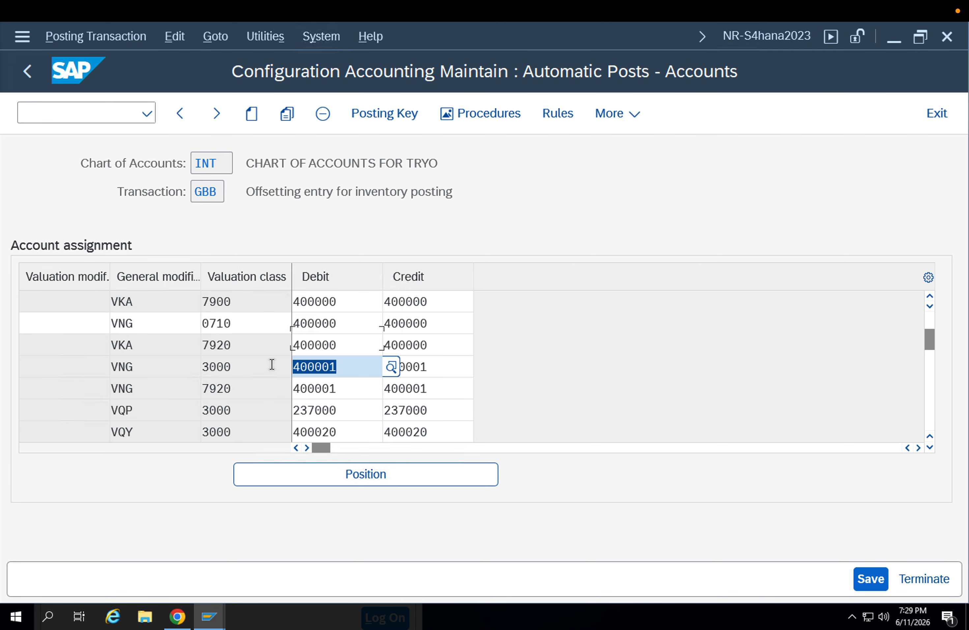
{"action": "double_click", "coordinate": [339, 323]}
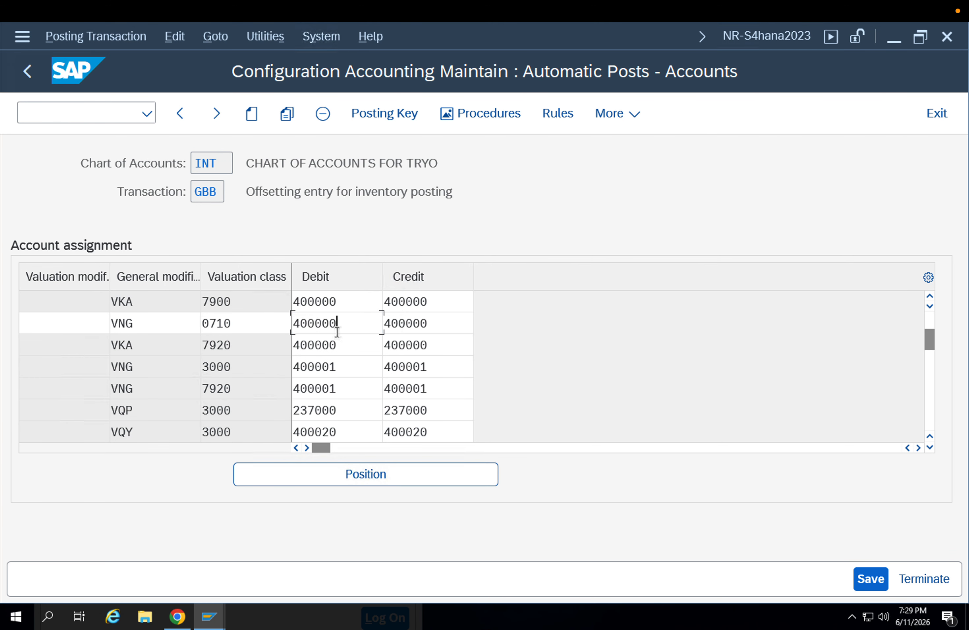
{"action": "type", "text": "400001"}
{"action": "key", "text": "Tab"}
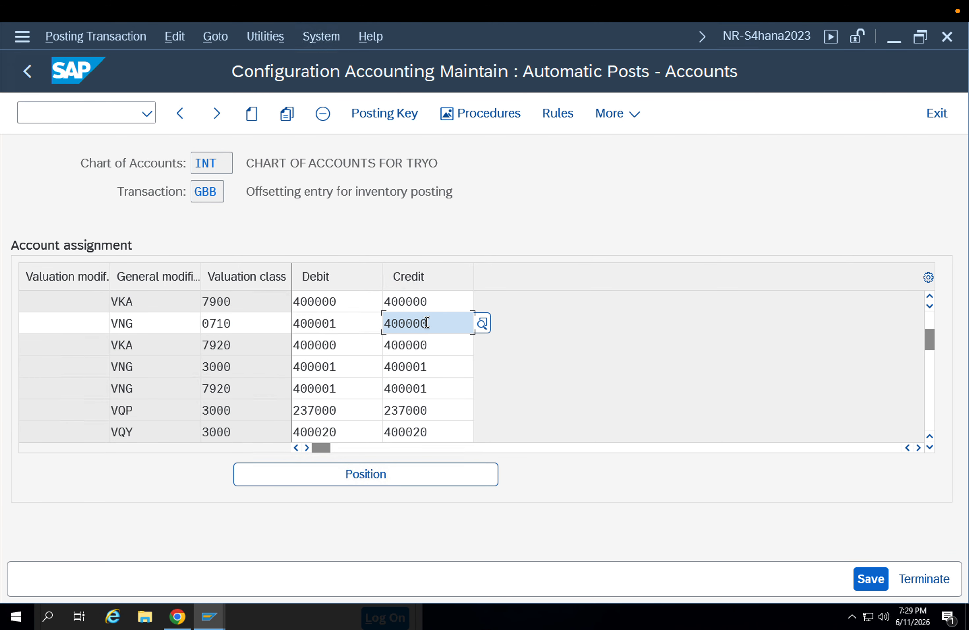
{"action": "type", "text": "400001"}
{"action": "key", "text": "Return"}
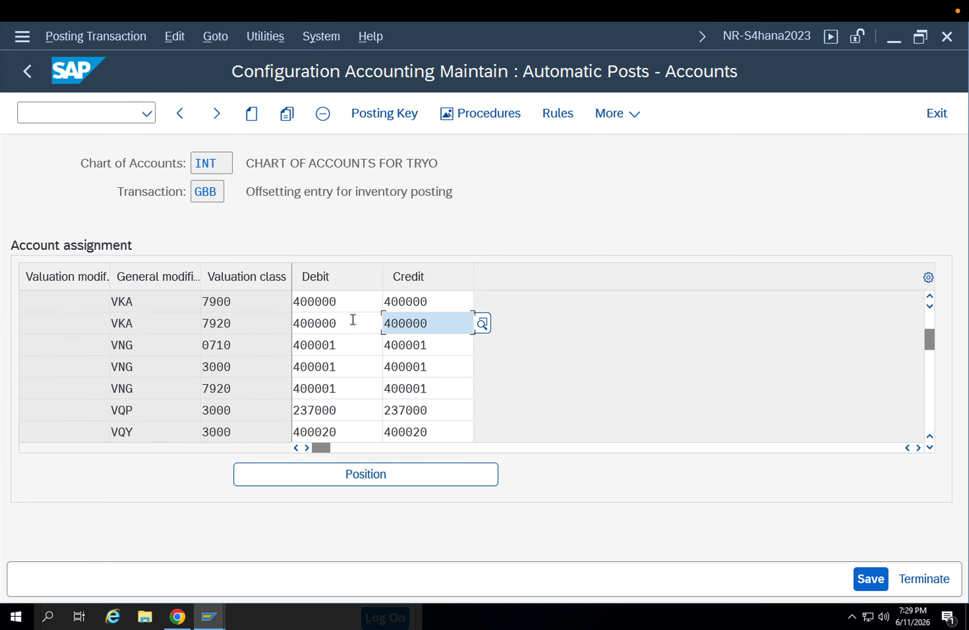
{"action": "left_click", "coordinate": [870, 579]}
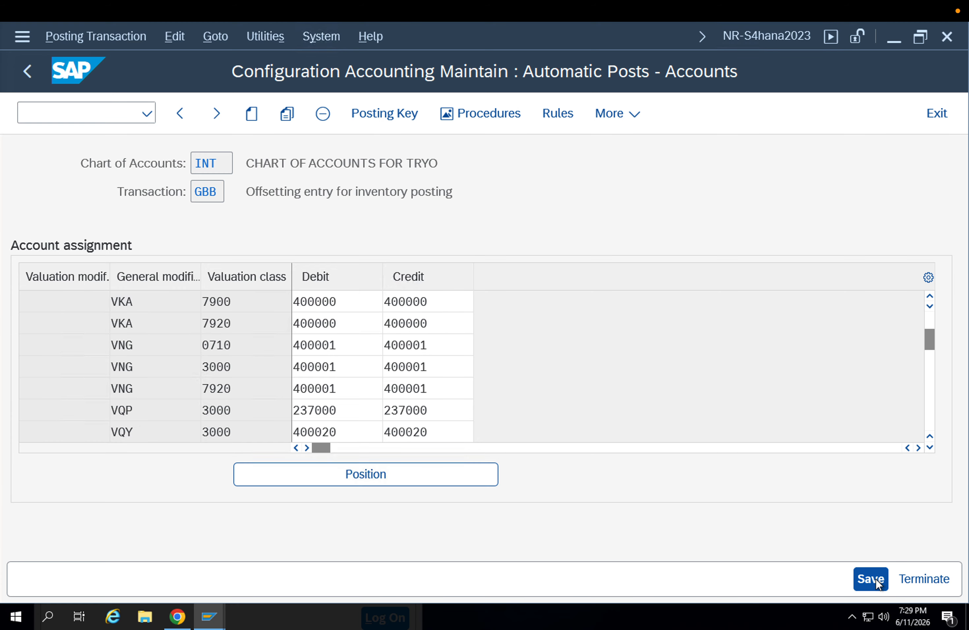
{"action": "left_click", "coordinate": [452, 428]}
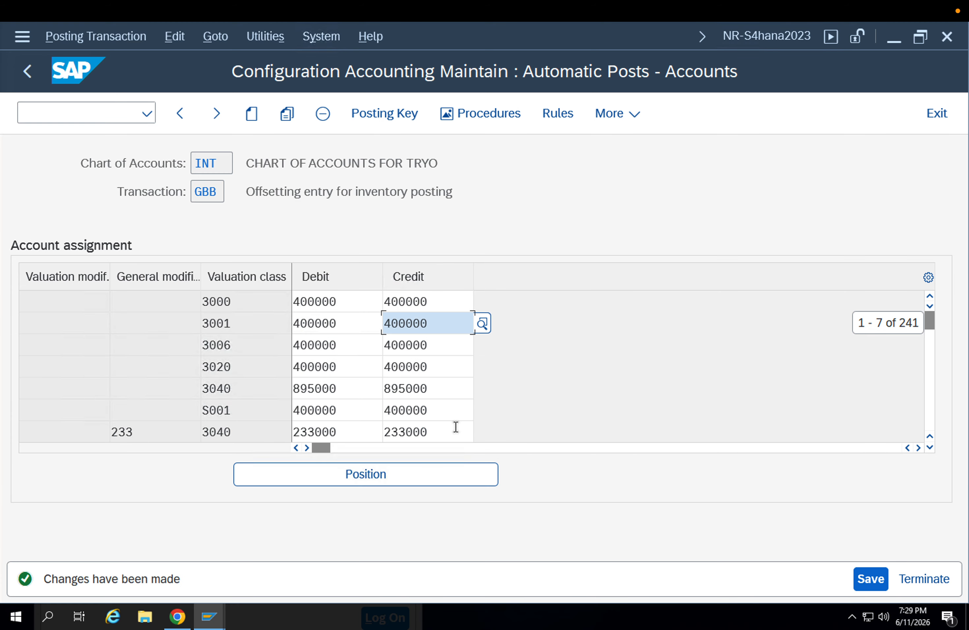
{"action": "key", "text": "shift+F3"}
Return to the usage decision, save the stock postings again and check the scrap entry's error in the log
{"action": "mouse_move", "coordinate": [208, 616]}
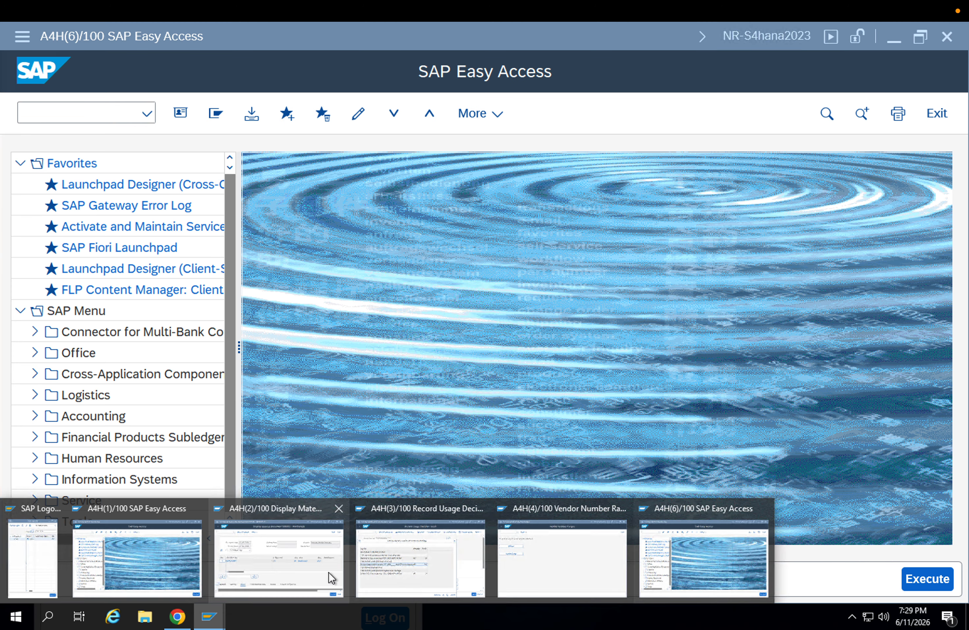
{"action": "left_click", "coordinate": [371, 553]}
{"action": "left_click", "coordinate": [287, 425]}
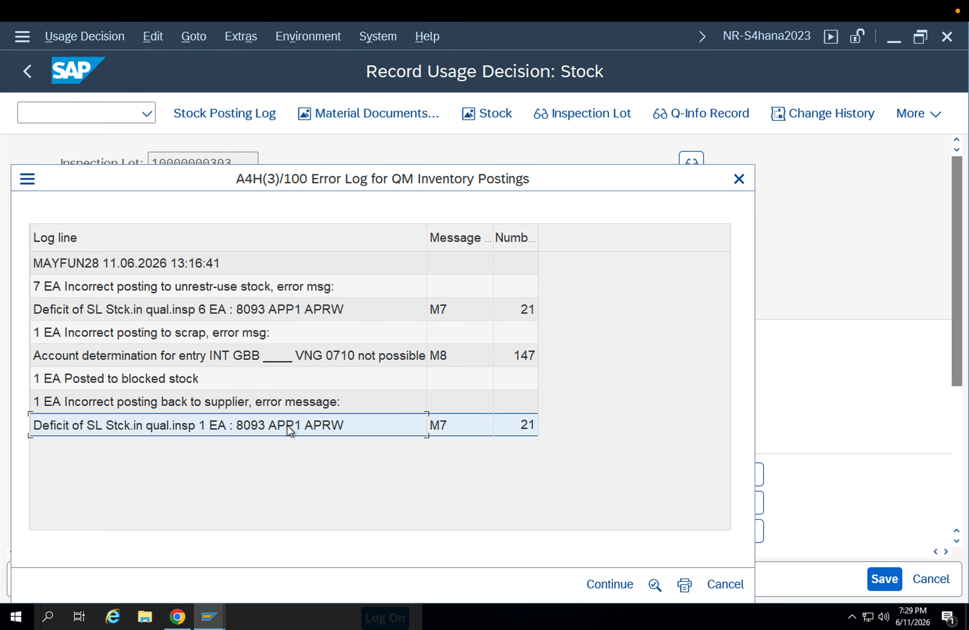
{"action": "left_click", "coordinate": [628, 582]}
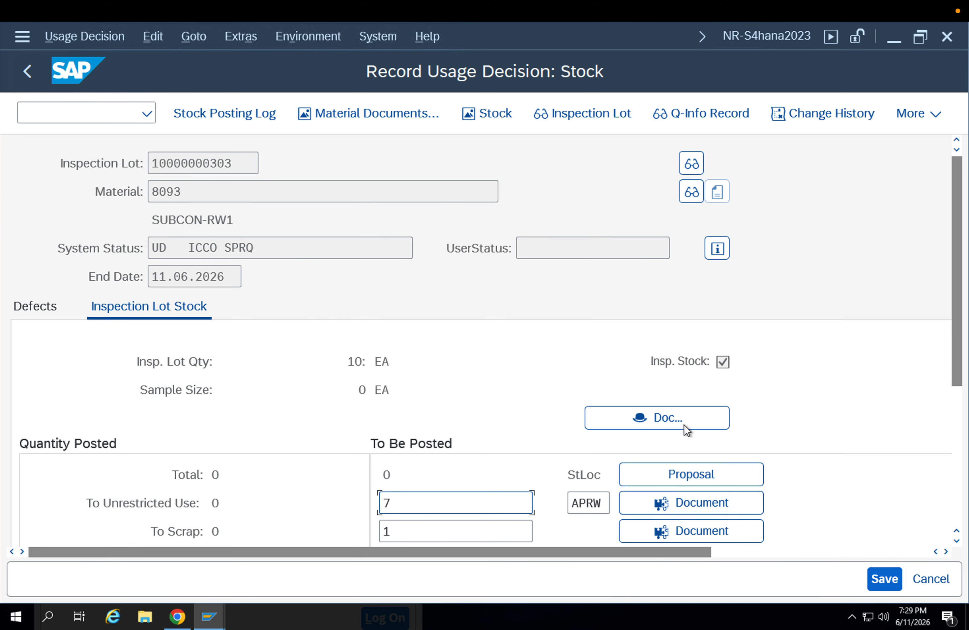
{"action": "left_click", "coordinate": [886, 587]}
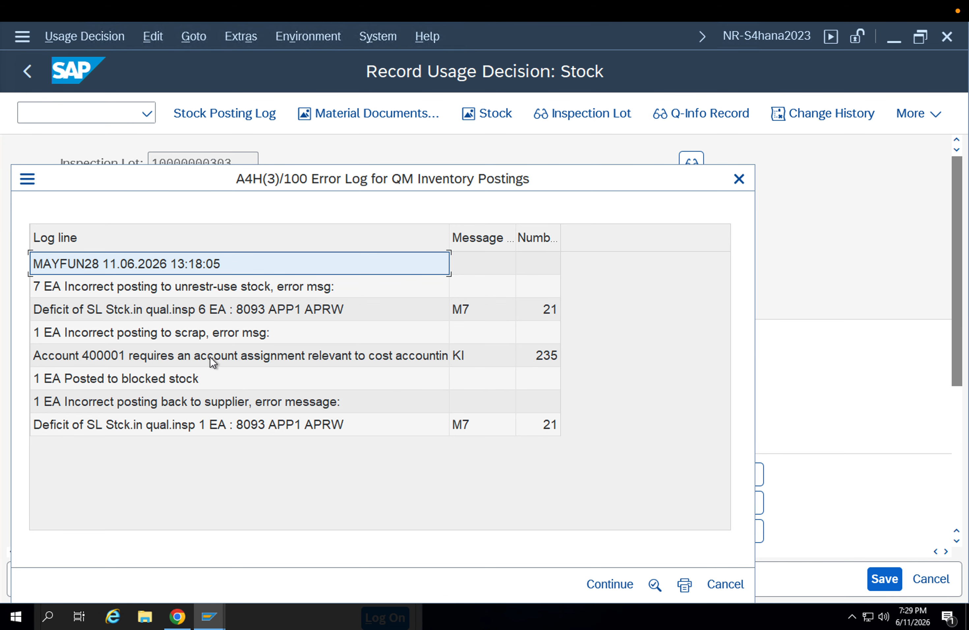
{"action": "left_click", "coordinate": [209, 356]}
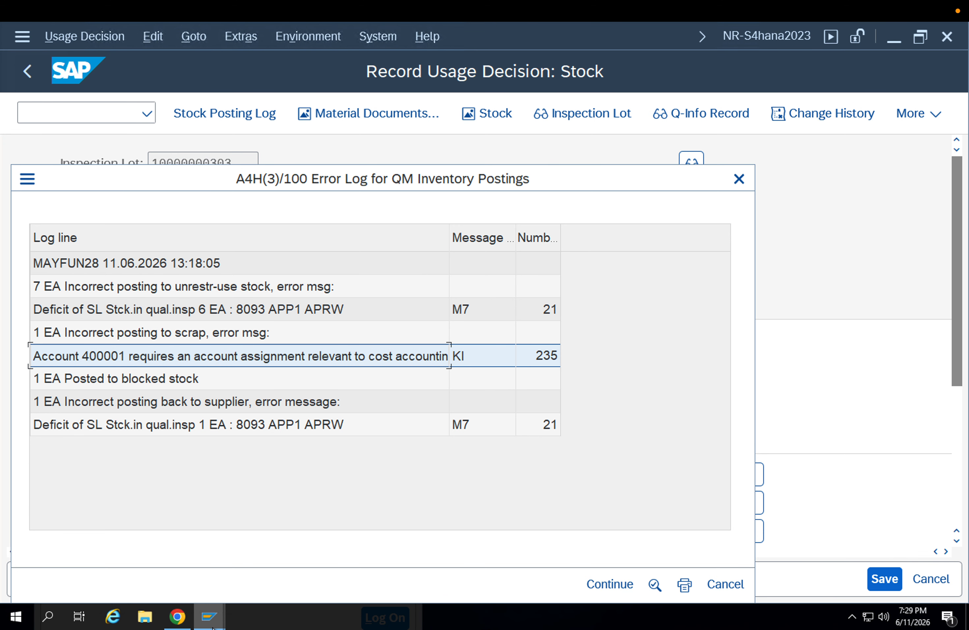
Switch to the Vendor Number Ranges session and open the default account assignment overview there
{"action": "left_click", "coordinate": [210, 614]}
{"action": "left_click", "coordinate": [557, 554]}
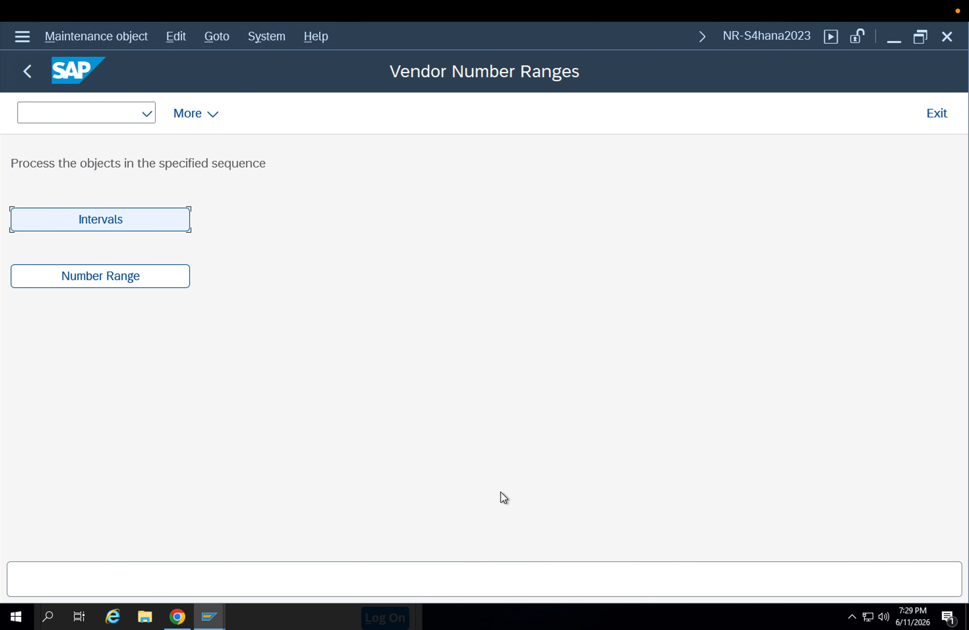
{"action": "left_click", "coordinate": [77, 103]}
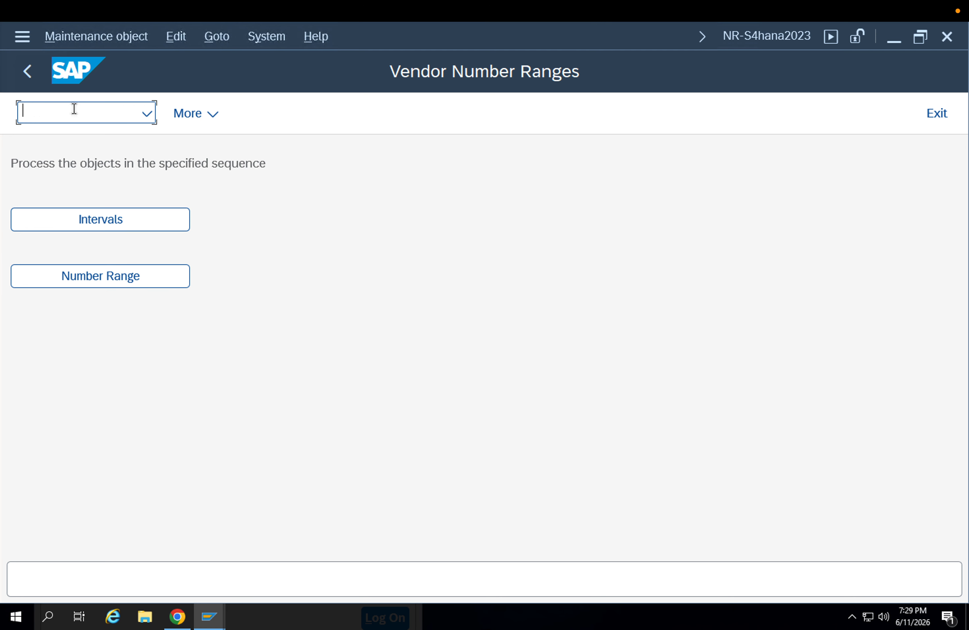
{"action": "type", "text": "/nokb9"}
{"action": "key", "text": "Return"}
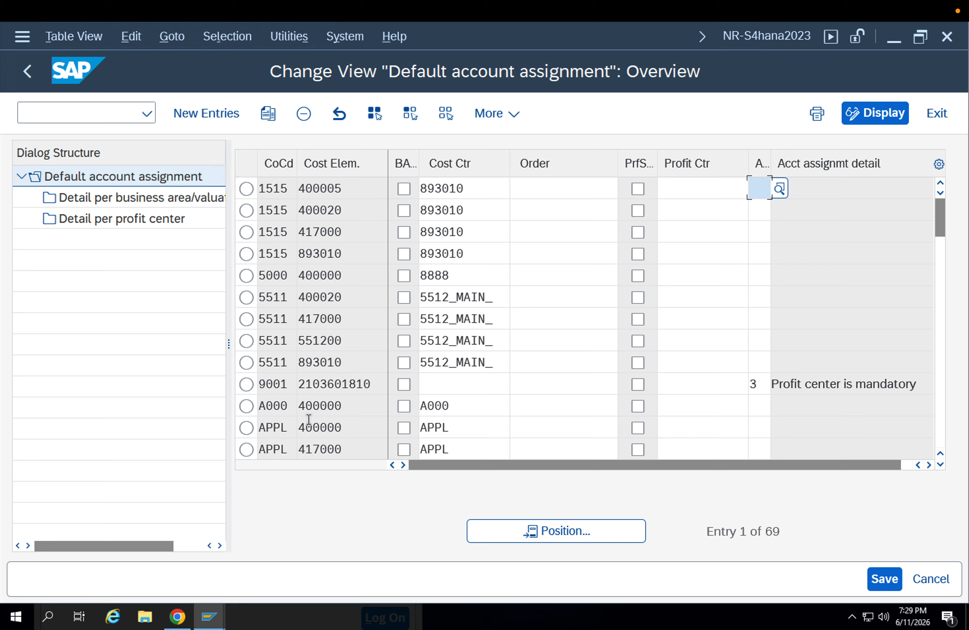
Copy the default account assignment entry of company code SUNI for cost element 400001
{"action": "scroll", "coordinate": [344, 354], "scroll_direction": "down", "scroll_amount": 1}
{"action": "scroll", "coordinate": [337, 347], "scroll_direction": "down", "scroll_amount": 3}
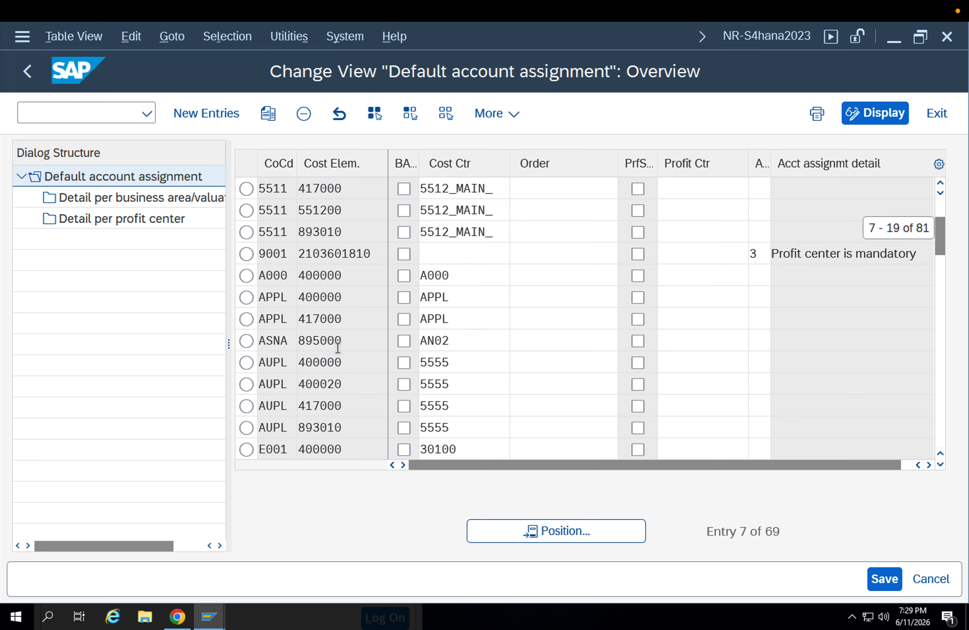
{"action": "scroll", "coordinate": [337, 347], "scroll_direction": "down", "scroll_amount": 6}
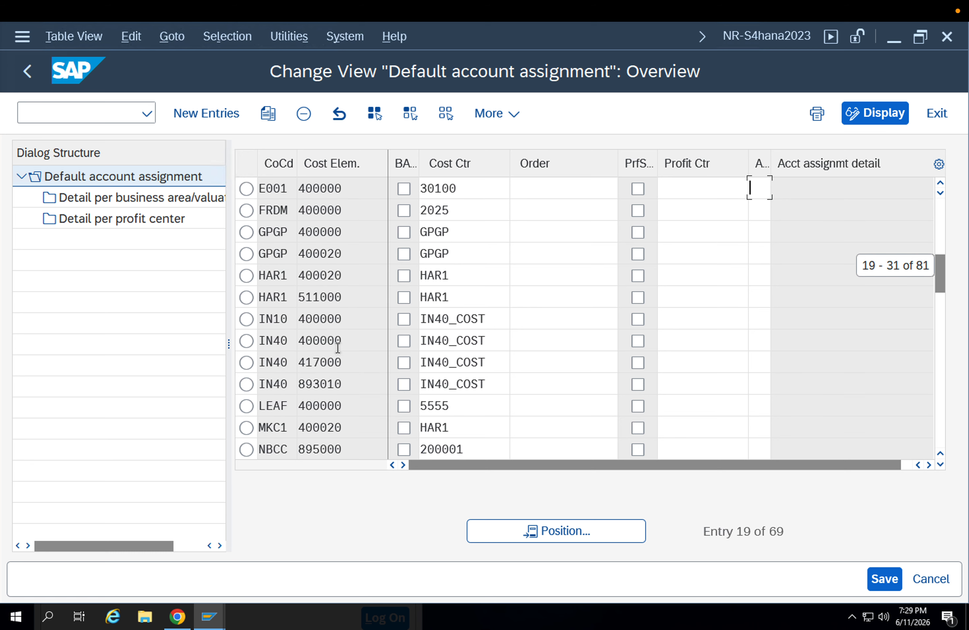
{"action": "scroll", "coordinate": [337, 347], "scroll_direction": "down", "scroll_amount": 1}
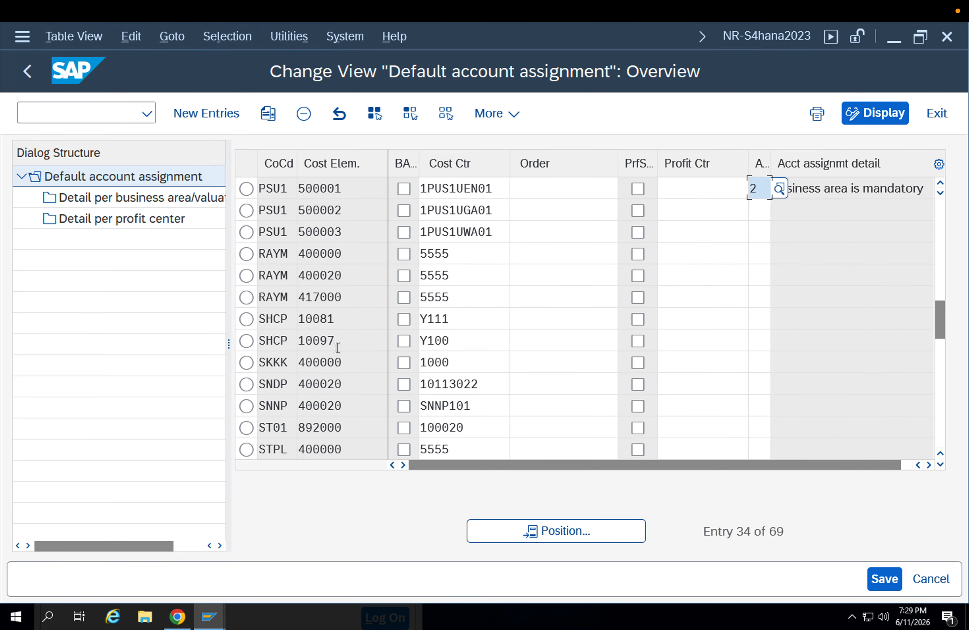
{"action": "scroll", "coordinate": [337, 348], "scroll_direction": "down", "scroll_amount": 3}
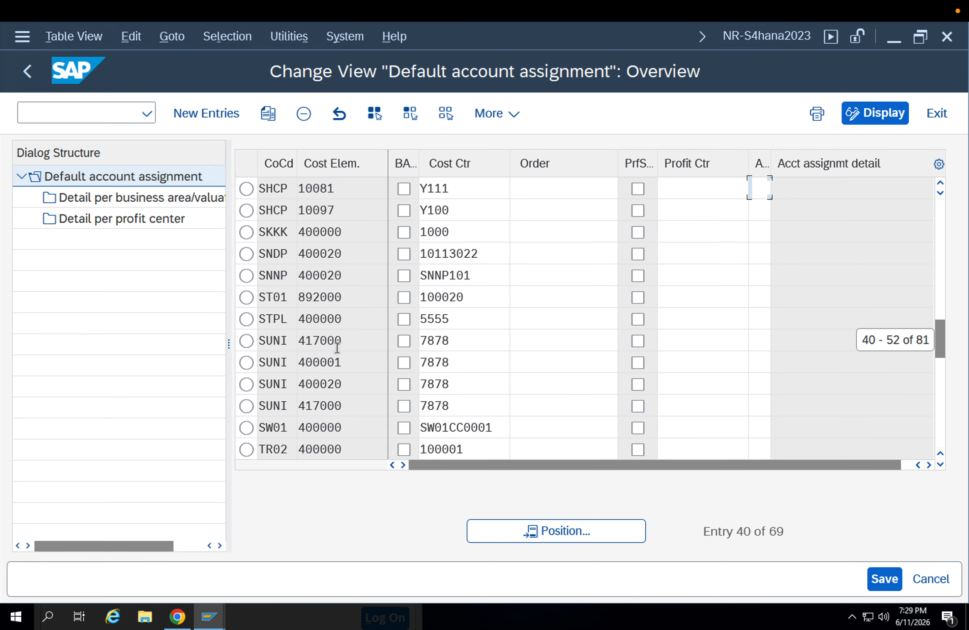
{"action": "left_click", "coordinate": [246, 298]}
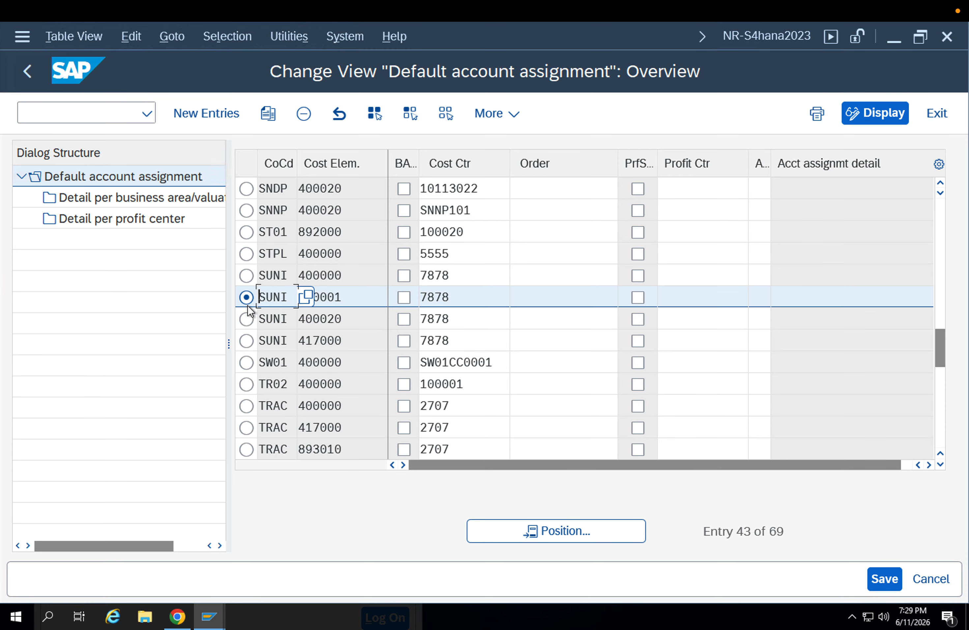
{"action": "left_click", "coordinate": [268, 113]}
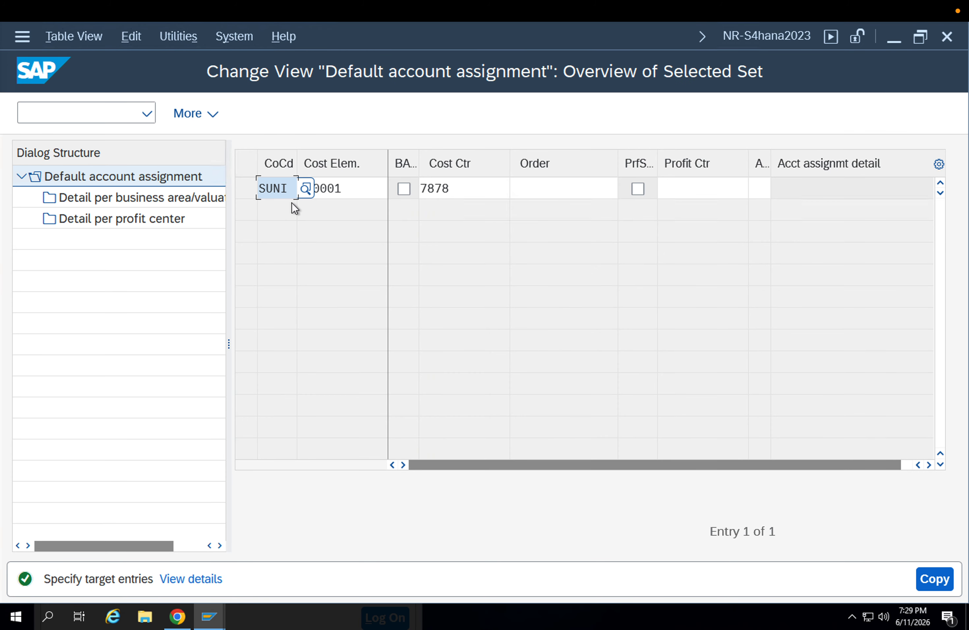
Give the copied entry company code APPL and cost center APPL, and save it under the proposed customizing request
{"action": "type", "text": "APPL"}
{"action": "key", "text": "Return"}
{"action": "double_click", "coordinate": [450, 189]}
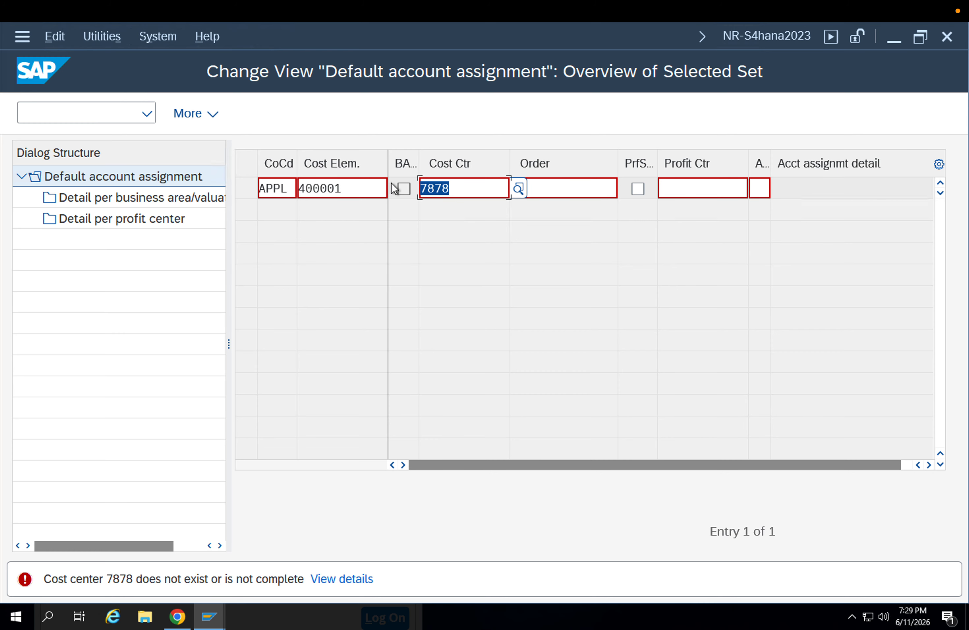
{"action": "key", "text": "Delete"}
{"action": "left_click", "coordinate": [437, 197]}
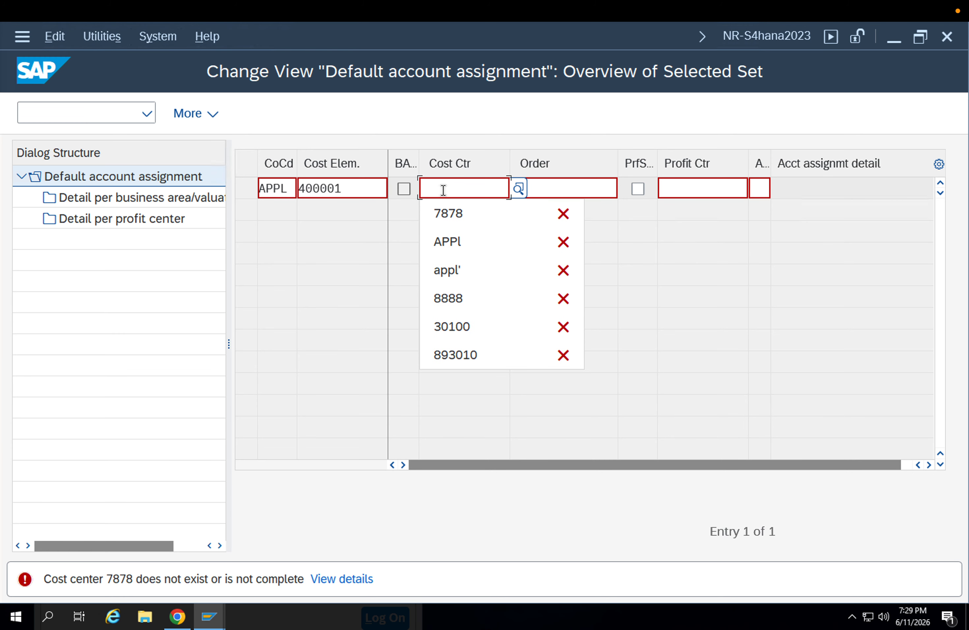
{"action": "left_click", "coordinate": [447, 230]}
{"action": "key", "text": "Return"}
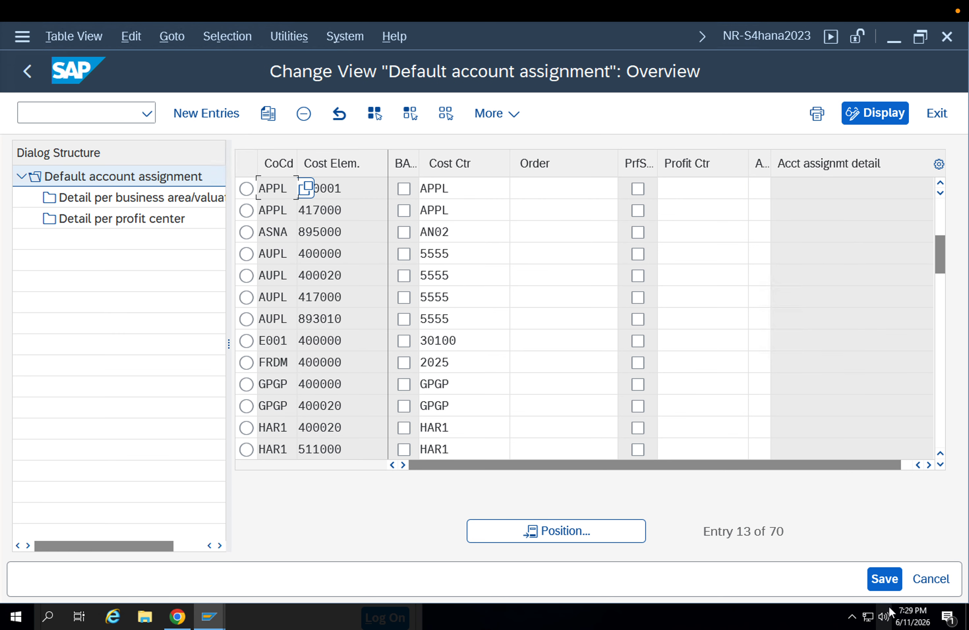
{"action": "left_click", "coordinate": [879, 578]}
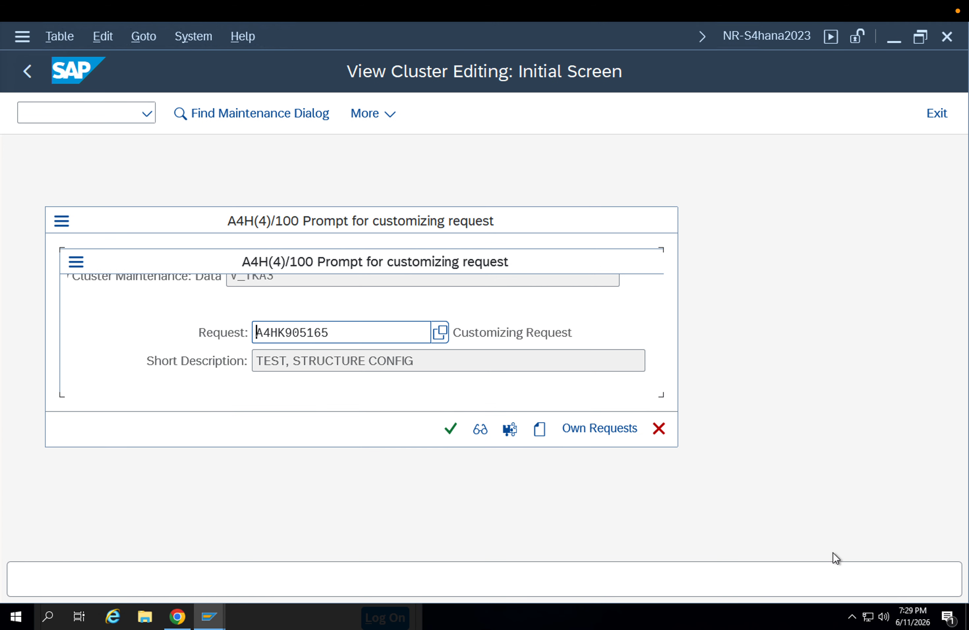
{"action": "left_click", "coordinate": [454, 433]}
Go back to the usage decision session, close the old error log and retry saving the stock postings
{"action": "mouse_move", "coordinate": [219, 610]}
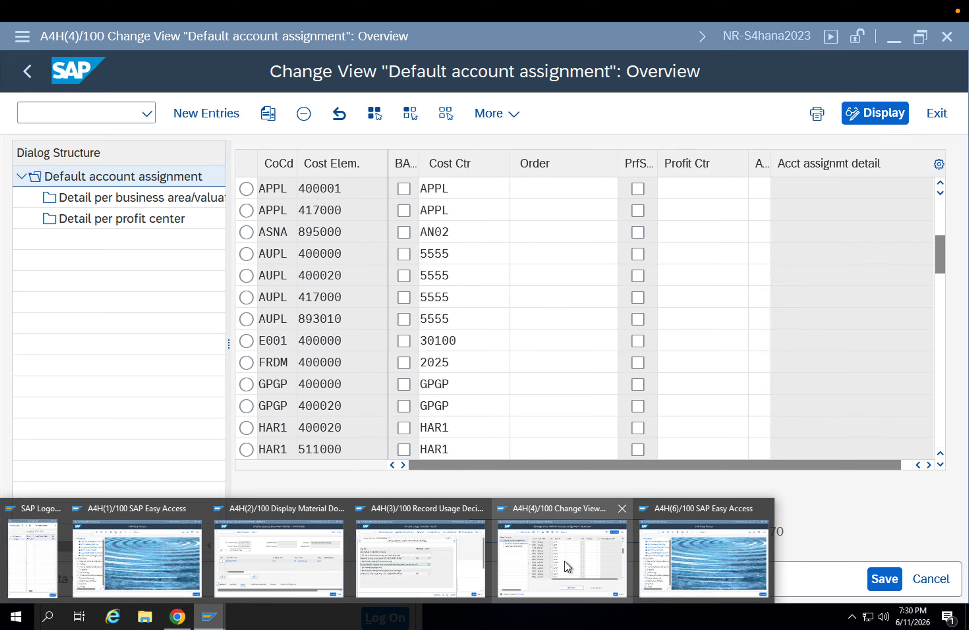
{"action": "left_click", "coordinate": [462, 566]}
{"action": "left_click", "coordinate": [586, 586]}
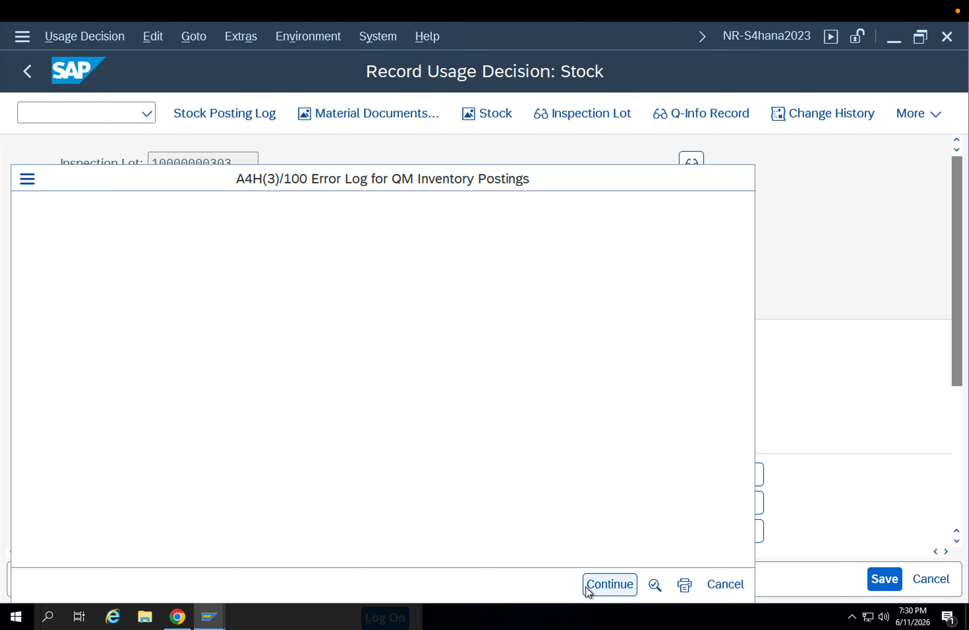
{"action": "left_click", "coordinate": [882, 577]}
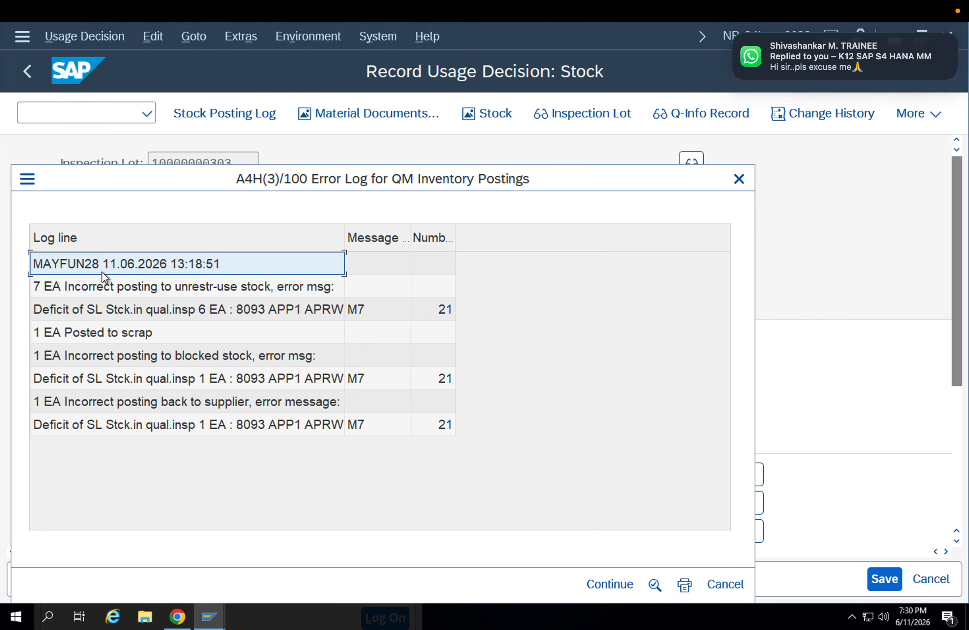
Examine the new error log line by line for the unrestricted, scrap, blocked stock and return-to-supplier postings
{"action": "left_click", "coordinate": [96, 285]}
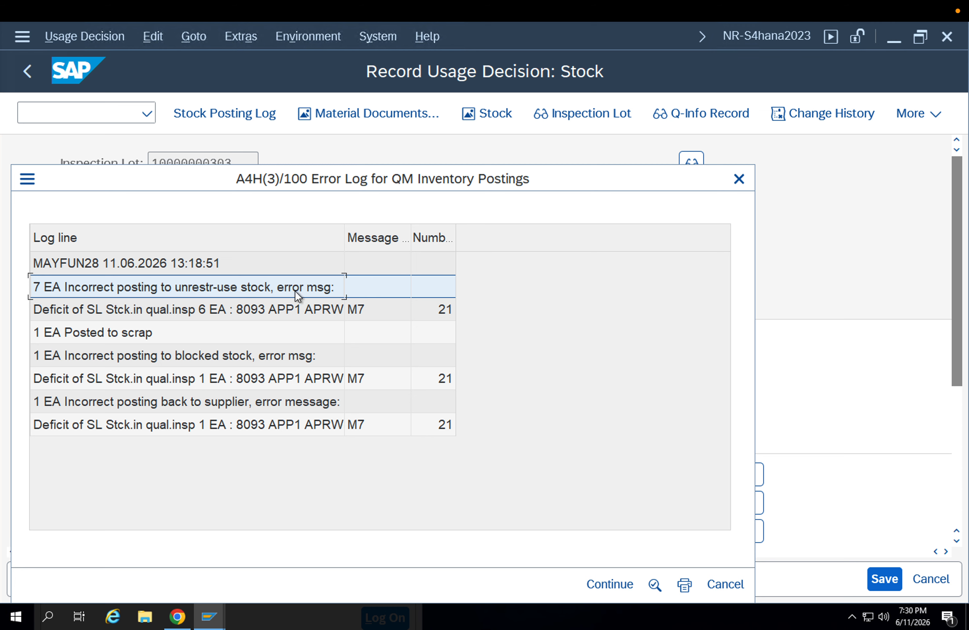
{"action": "left_click", "coordinate": [158, 314]}
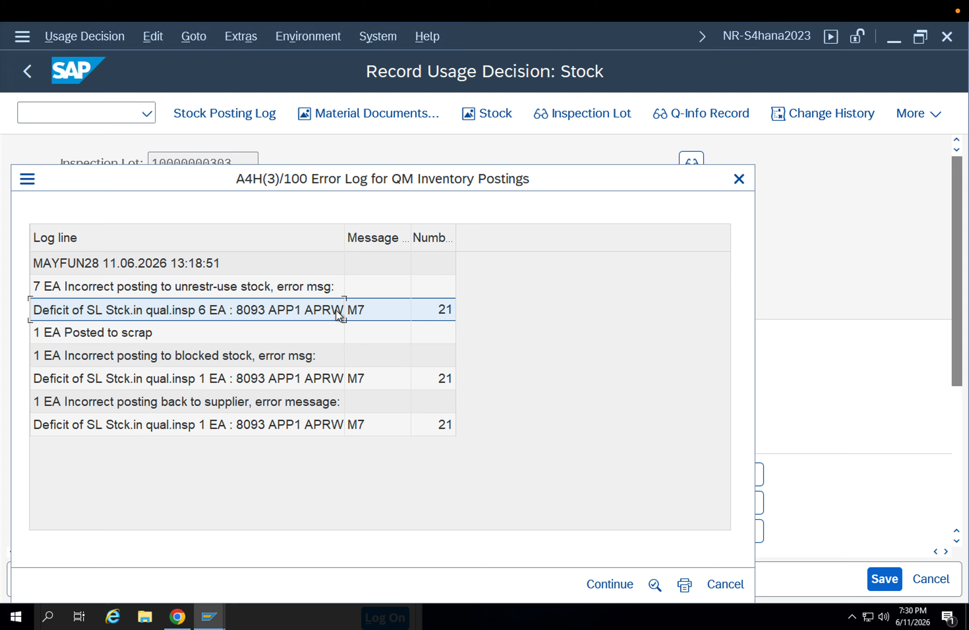
{"action": "left_click", "coordinate": [113, 333]}
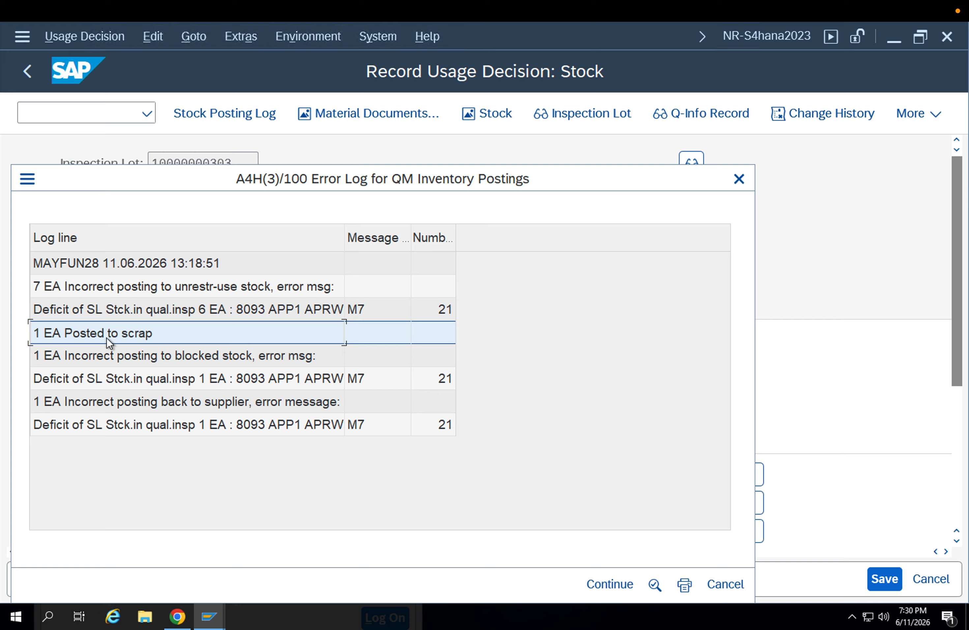
{"action": "left_click", "coordinate": [118, 360]}
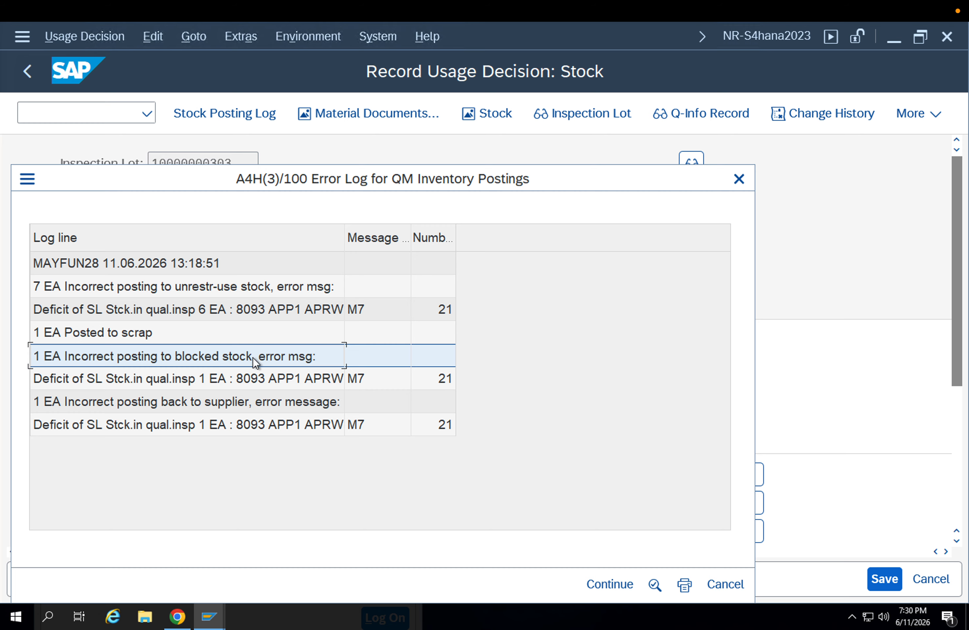
{"action": "left_click", "coordinate": [197, 386]}
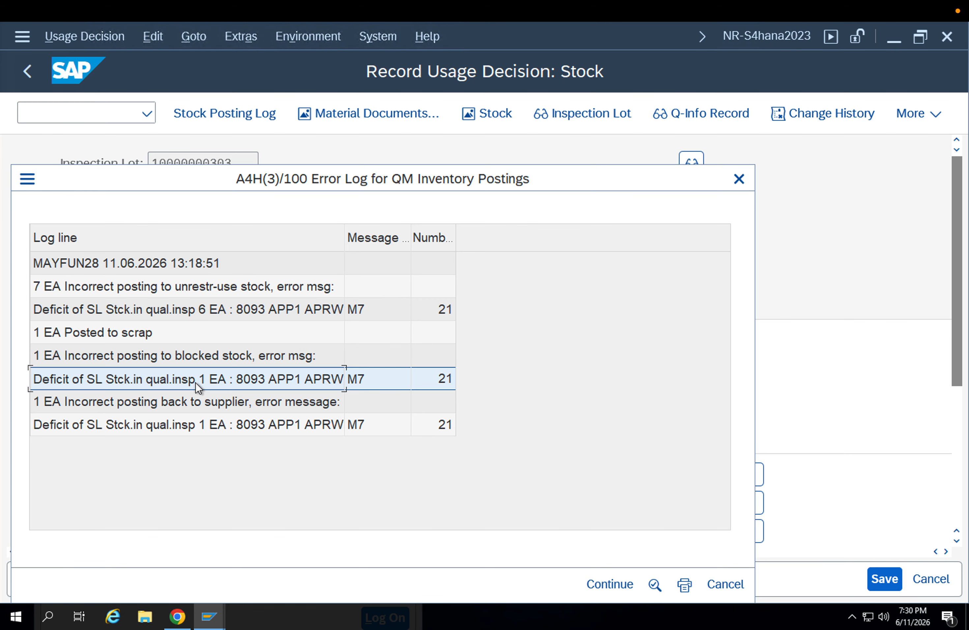
{"action": "left_click", "coordinate": [170, 403]}
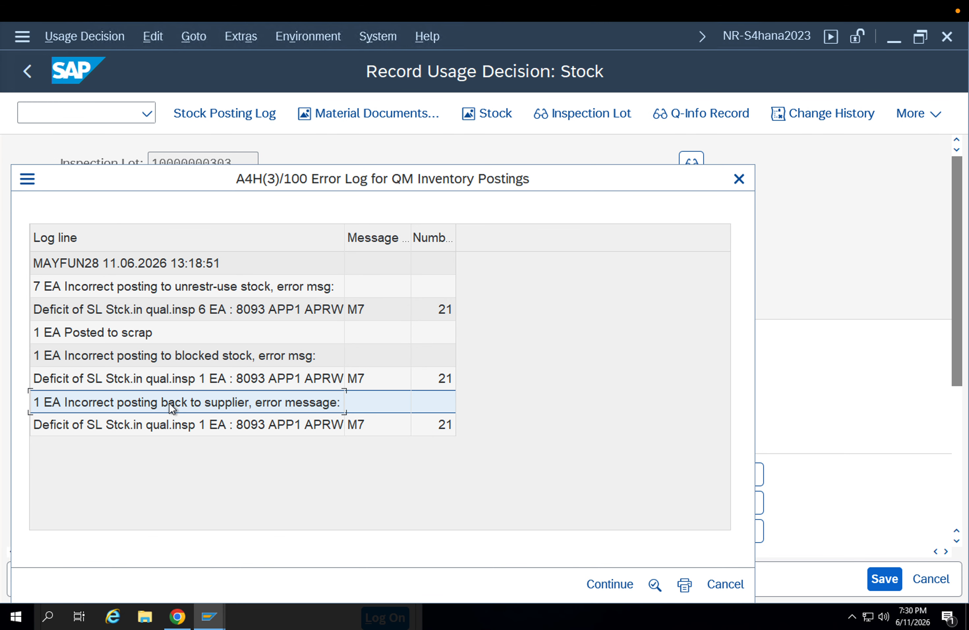
{"action": "left_click", "coordinate": [184, 426]}
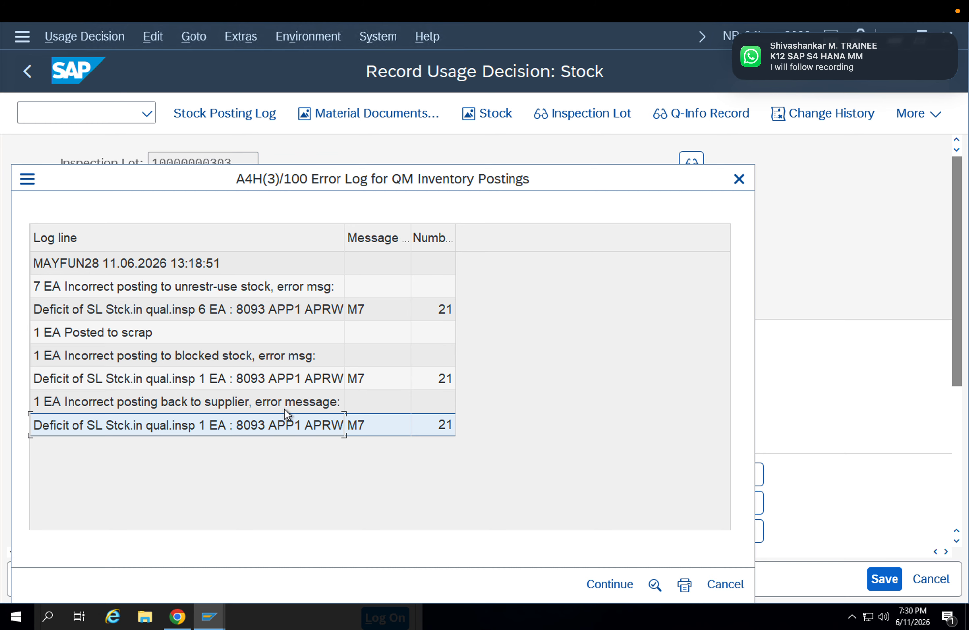
Start the material document list MB51 in a separate session
{"action": "left_click", "coordinate": [24, 180]}
{"action": "left_click", "coordinate": [60, 273]}
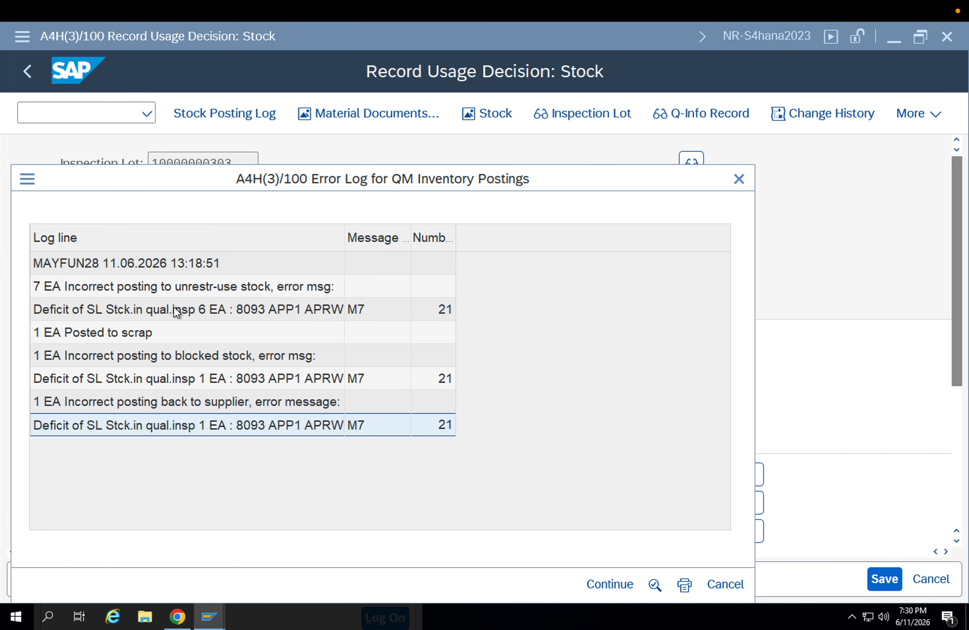
{"action": "type", "text": "mb"}
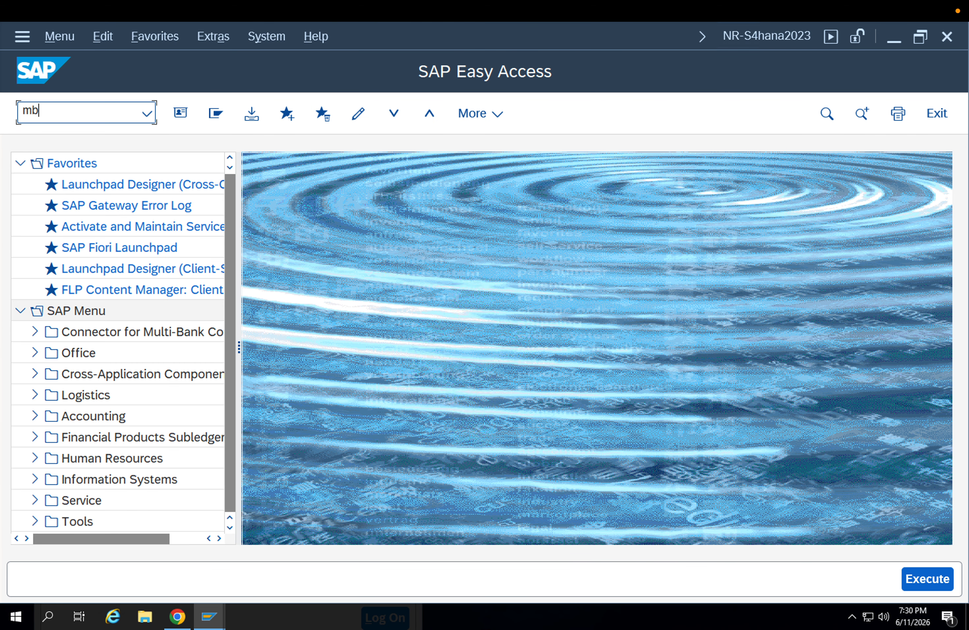
{"action": "type", "text": "51"}
{"action": "key", "text": "Return"}
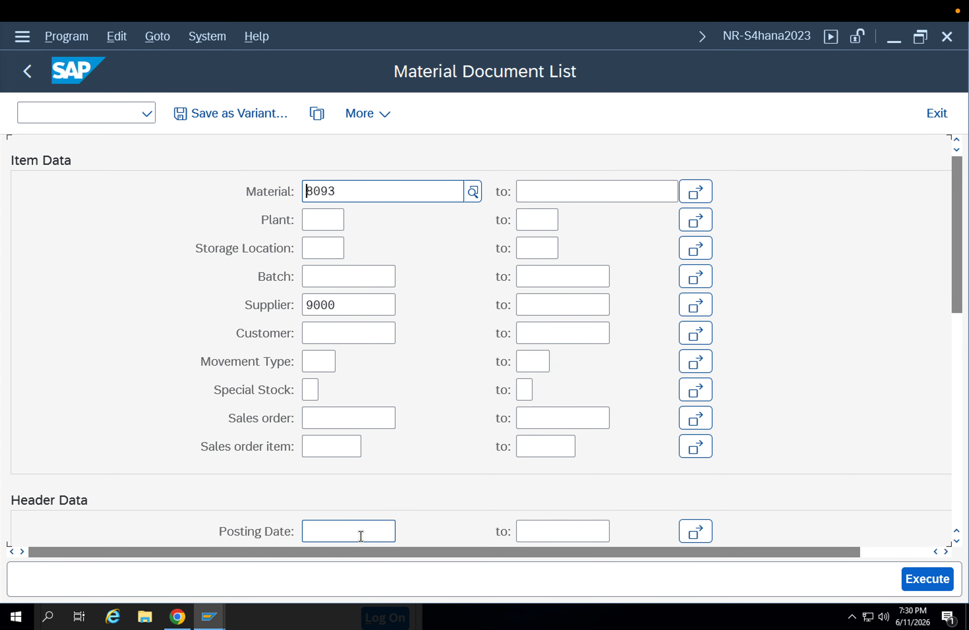
List the material documents of material 8093 with posting date 11.06.2026, removing the supplier restriction
{"action": "left_click", "coordinate": [361, 536]}
{"action": "left_click", "coordinate": [403, 530]}
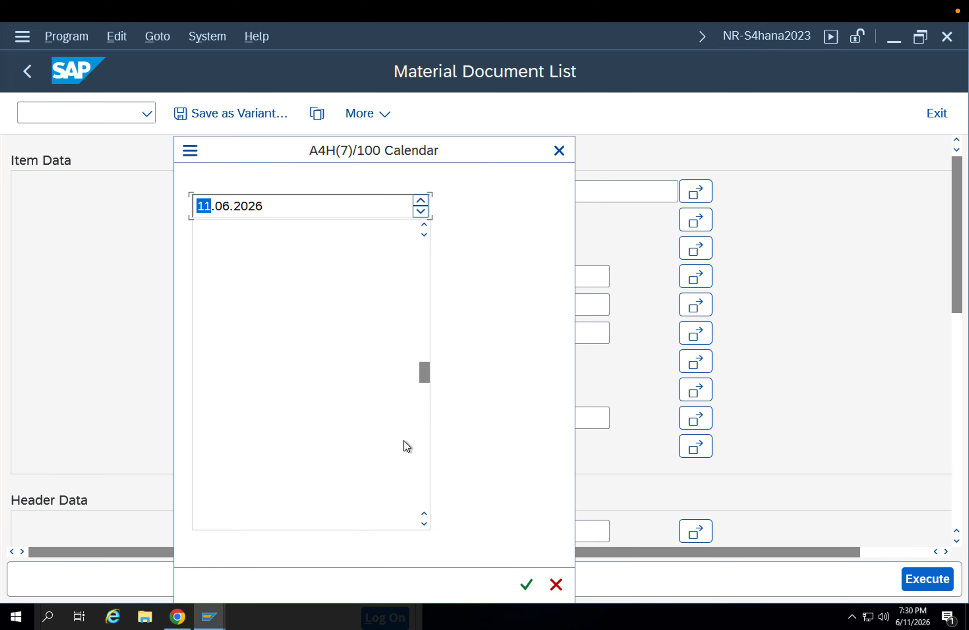
{"action": "double_click", "coordinate": [317, 372]}
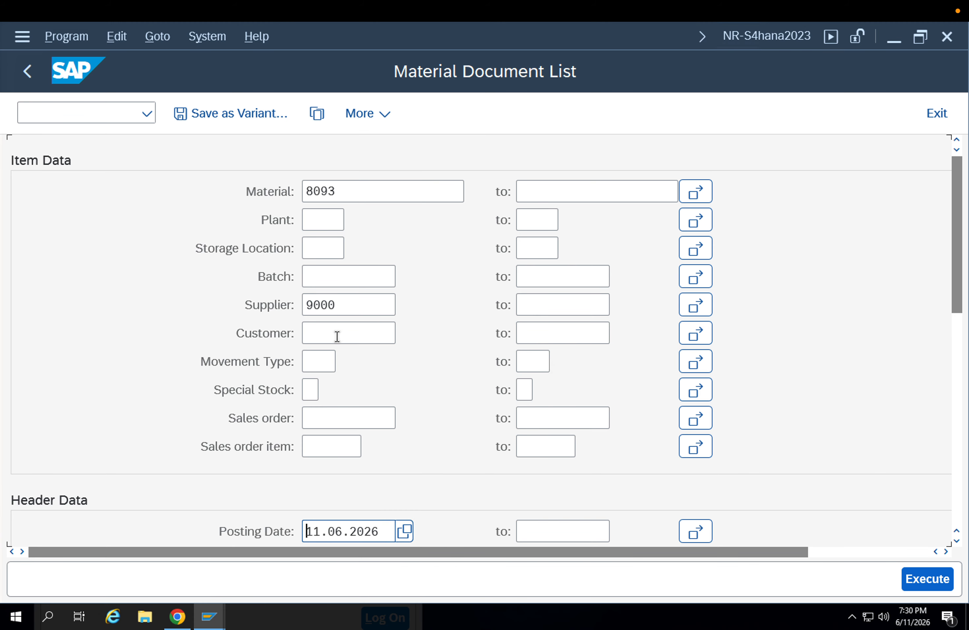
{"action": "left_click", "coordinate": [342, 305]}
{"action": "left_click_drag", "start_coordinate": [344, 305], "coordinate": [253, 310]}
{"action": "key", "text": "Delete"}
{"action": "left_click", "coordinate": [338, 191]}
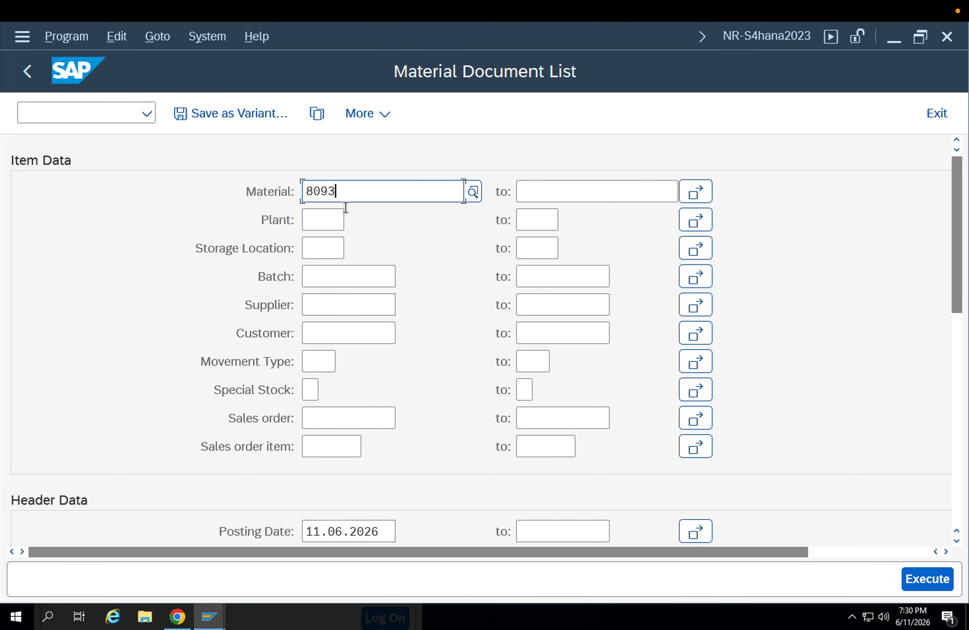
{"action": "left_click", "coordinate": [933, 578]}
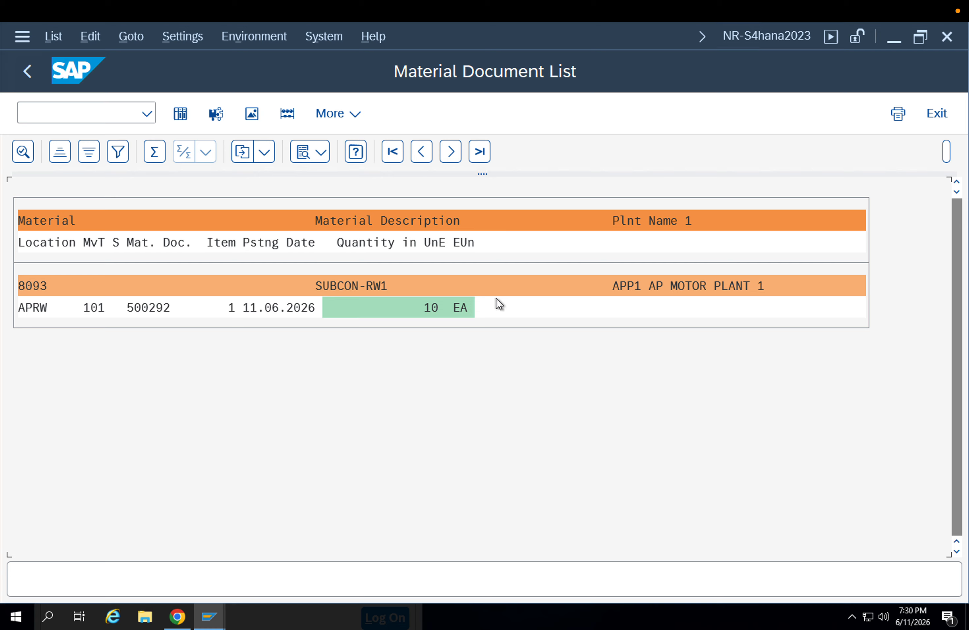
Examine the movement and stock type details of the listed 101 goods receipt, and return to the list's selection criteria
{"action": "double_click", "coordinate": [44, 308]}
{"action": "scroll", "coordinate": [137, 315], "scroll_direction": "down", "scroll_amount": 2}
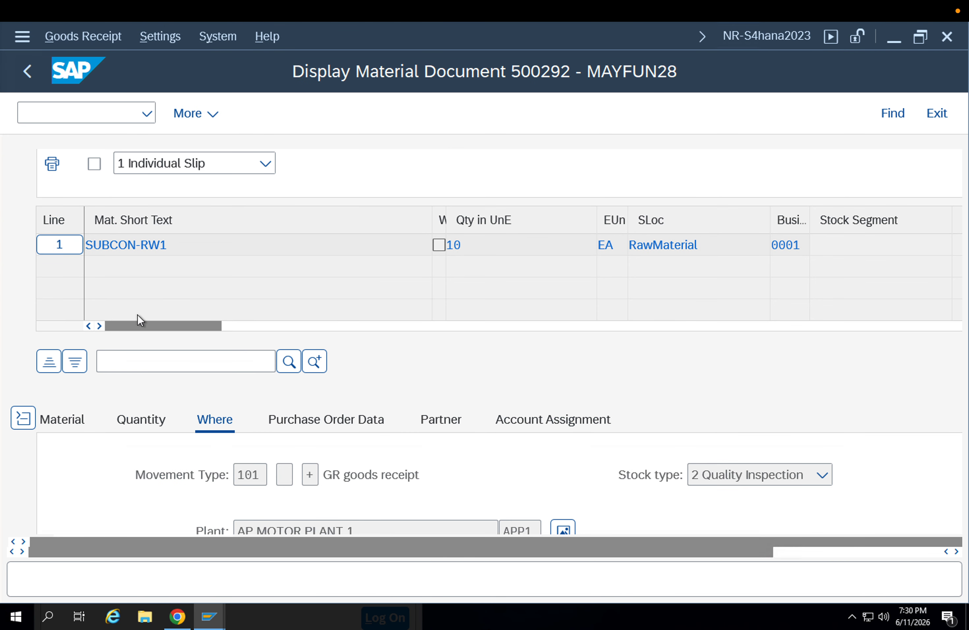
{"action": "scroll", "coordinate": [138, 314], "scroll_direction": "down", "scroll_amount": 3}
{"action": "left_click", "coordinate": [30, 71]}
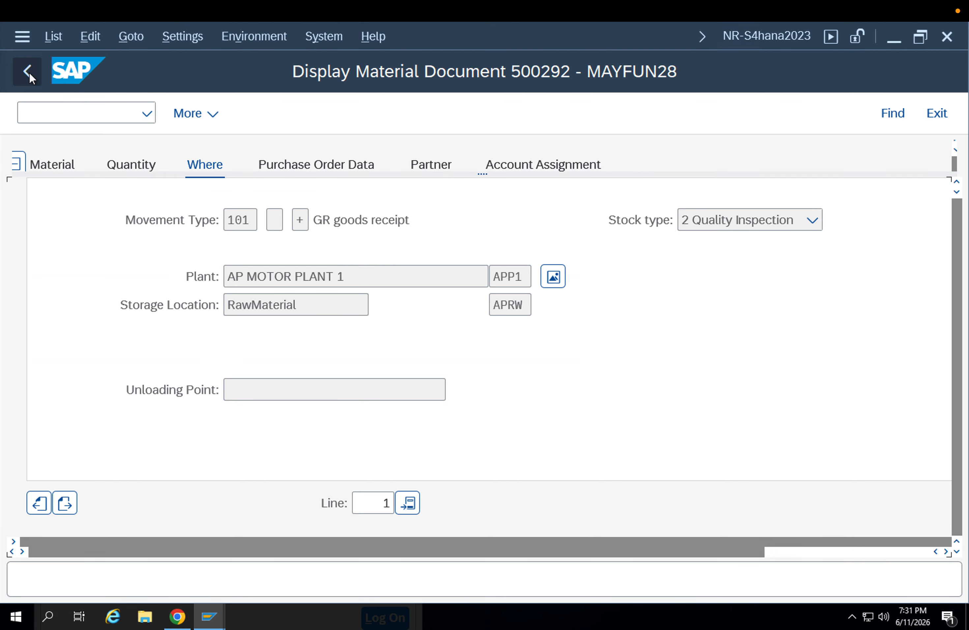
{"action": "left_click", "coordinate": [26, 72]}
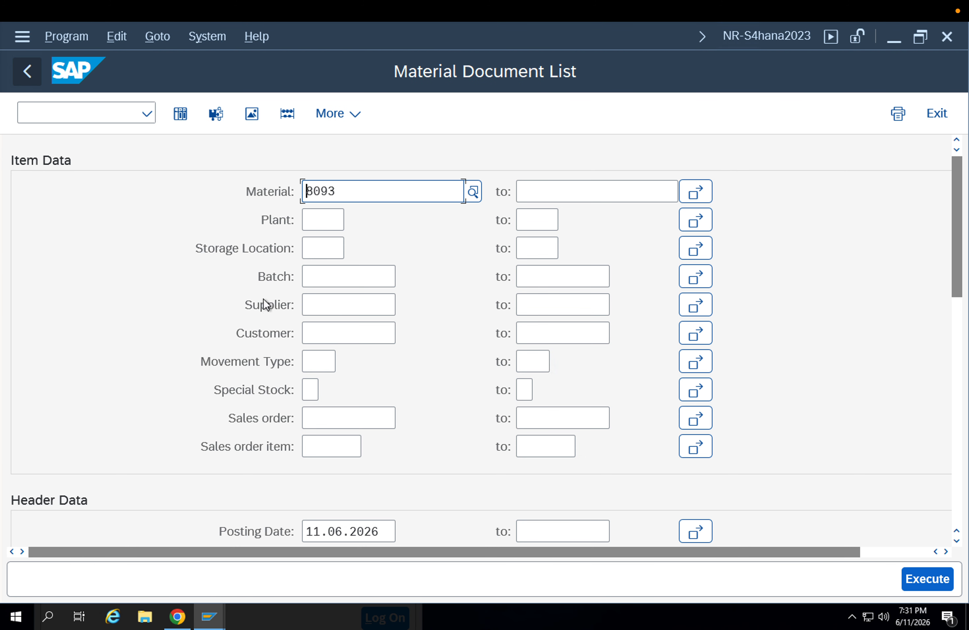
{"action": "scroll", "coordinate": [405, 381], "scroll_direction": "down", "scroll_amount": 6}
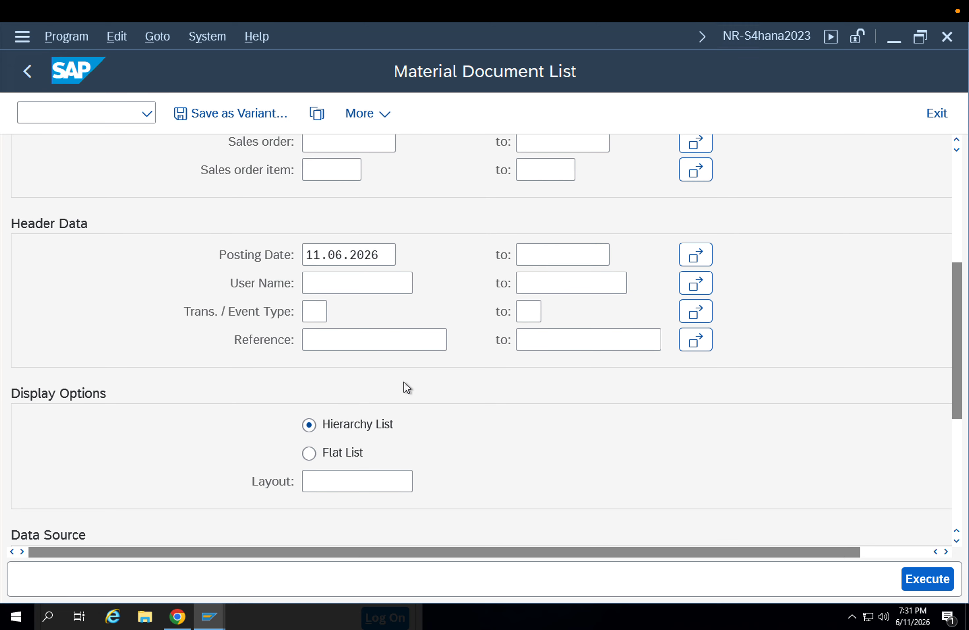
{"action": "scroll", "coordinate": [399, 315], "scroll_direction": "up", "scroll_amount": 5}
{"action": "scroll", "coordinate": [369, 370], "scroll_direction": "up", "scroll_amount": 1}
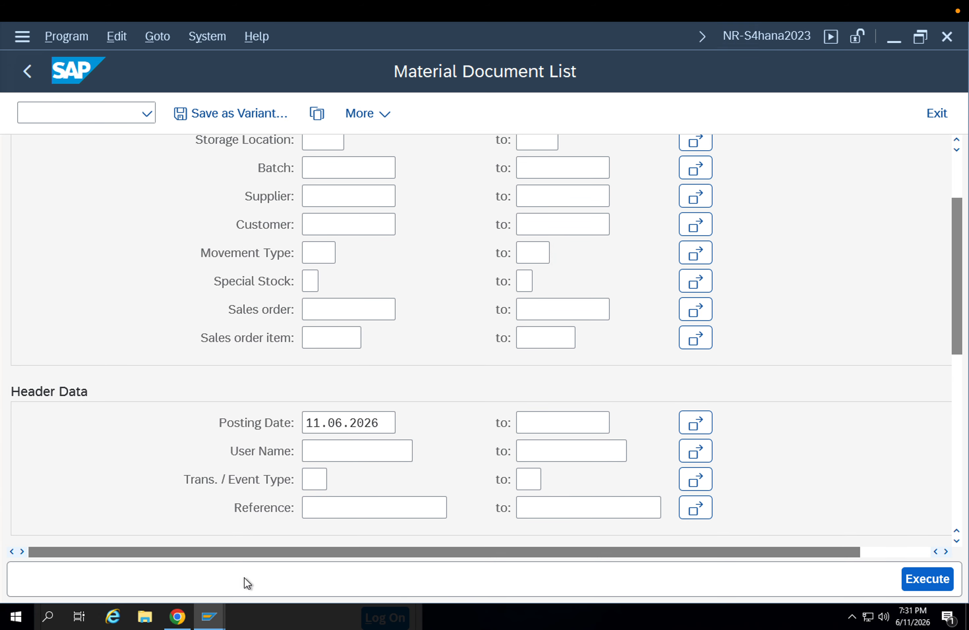
Go back to the usage decision session, close the error log and review the quantities and storage locations to be posted
{"action": "left_click", "coordinate": [220, 607]}
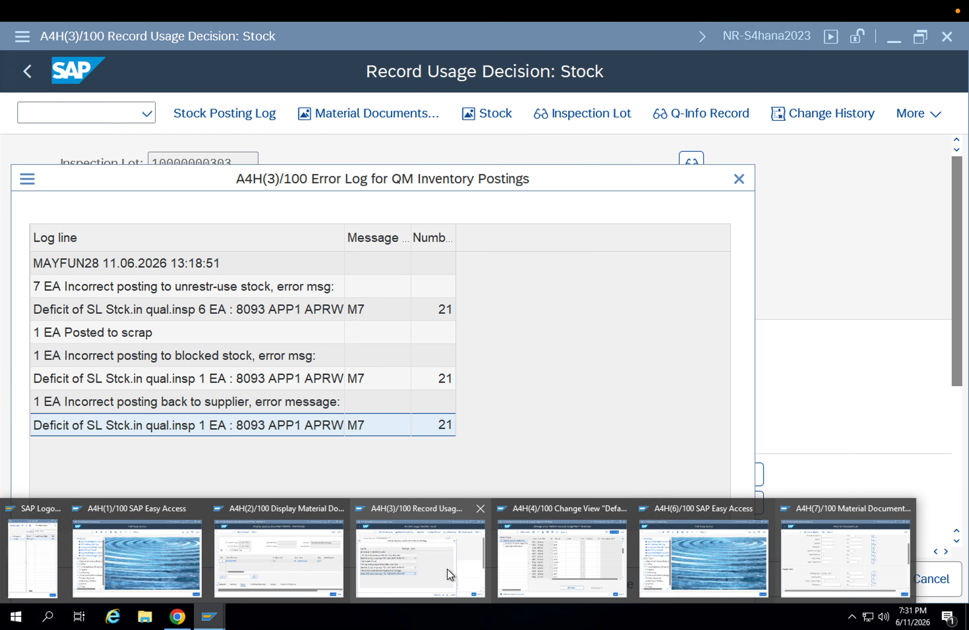
{"action": "left_click", "coordinate": [431, 568]}
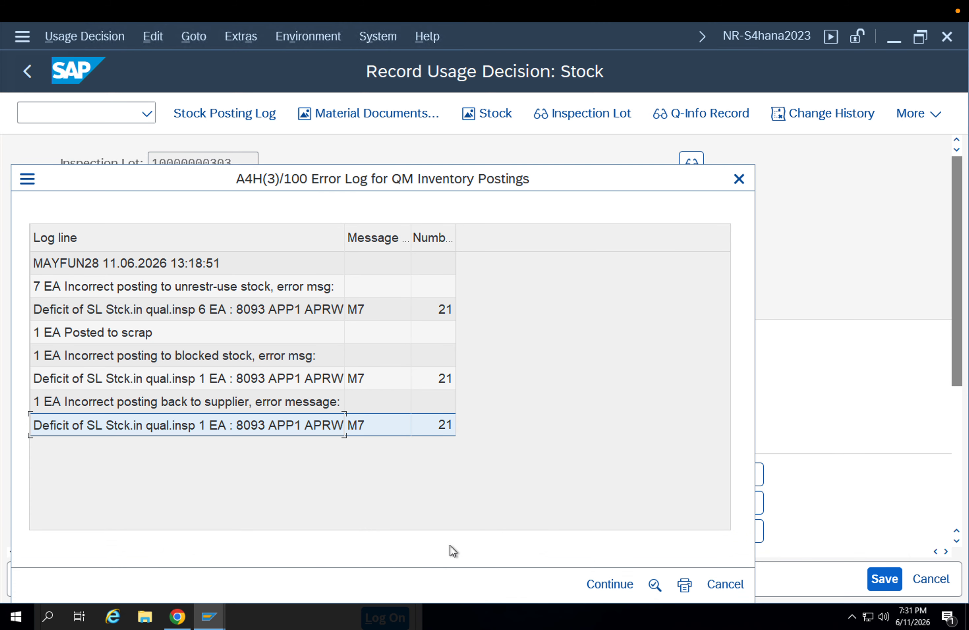
{"action": "left_click", "coordinate": [588, 585]}
{"action": "scroll", "coordinate": [825, 512], "scroll_direction": "down", "scroll_amount": 3}
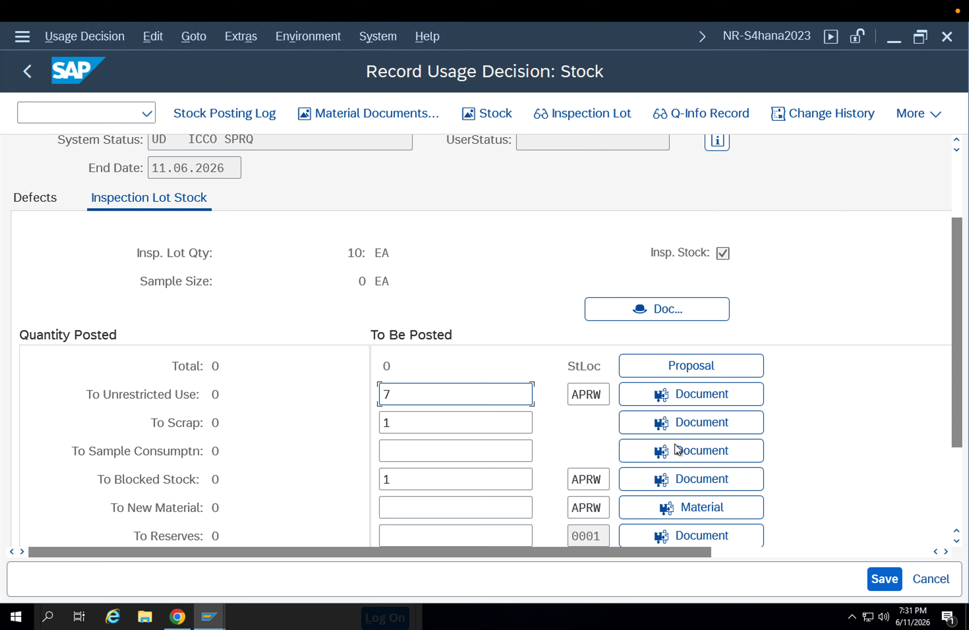
{"action": "left_click", "coordinate": [598, 393]}
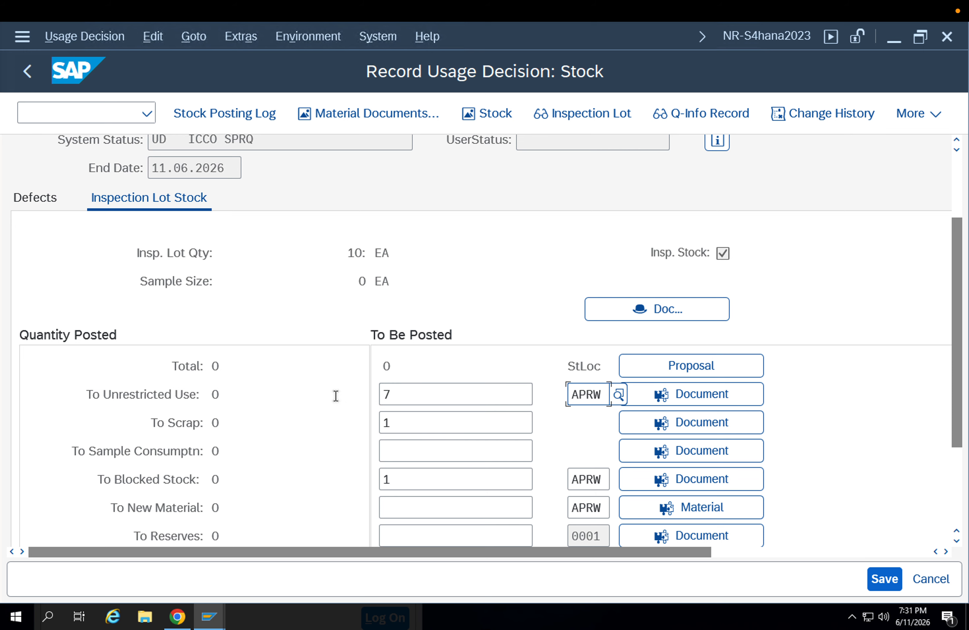
{"action": "double_click", "coordinate": [428, 396]}
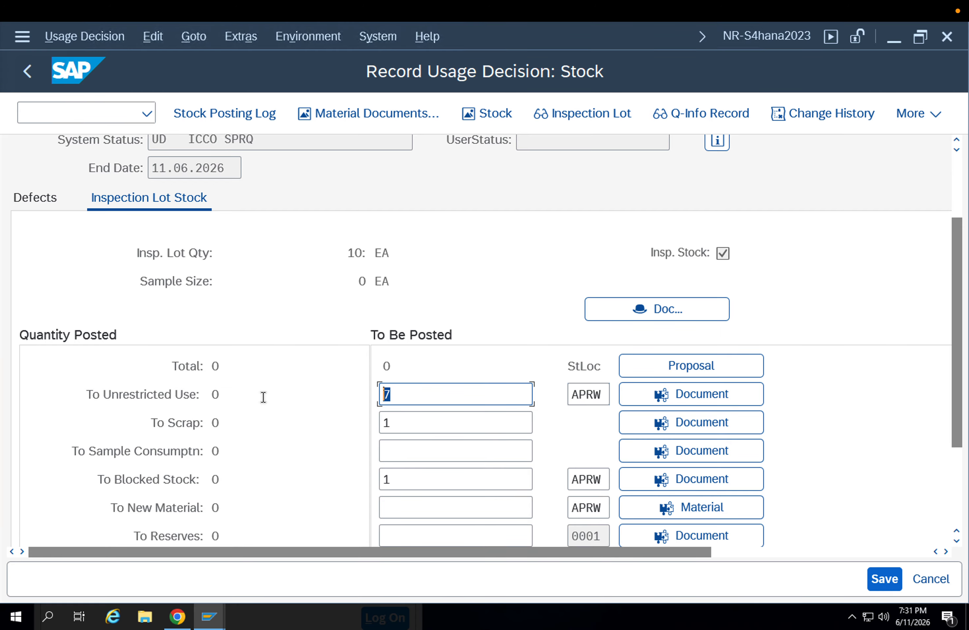
{"action": "scroll", "coordinate": [511, 371], "scroll_direction": "down", "scroll_amount": 1}
{"action": "scroll", "coordinate": [518, 370], "scroll_direction": "up", "scroll_amount": 3}
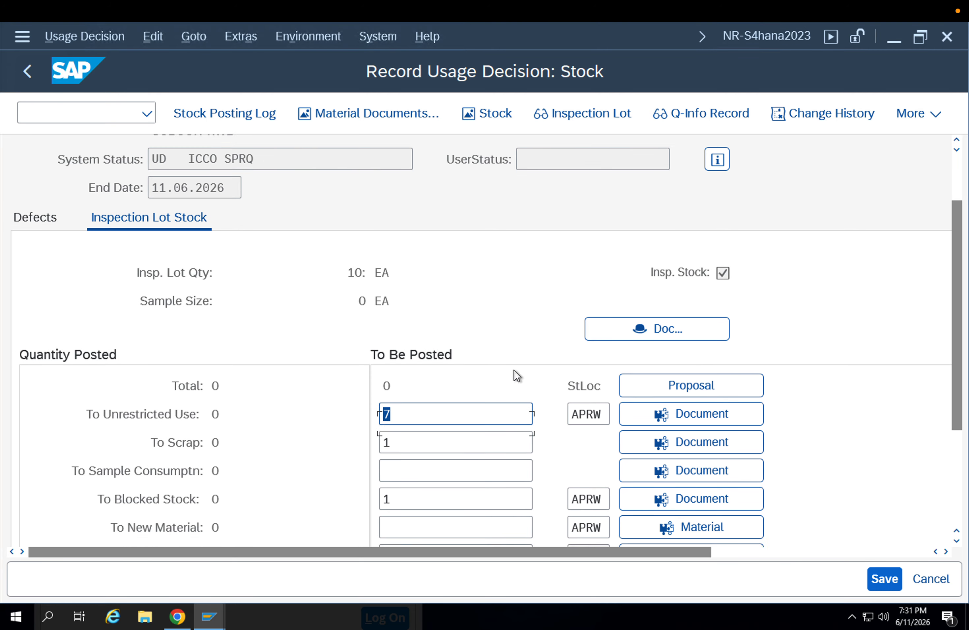
Open the stock overview MMBE for material 8093 in a new session and check the quality inspection stock at storage location APRW
{"action": "left_click", "coordinate": [97, 118]}
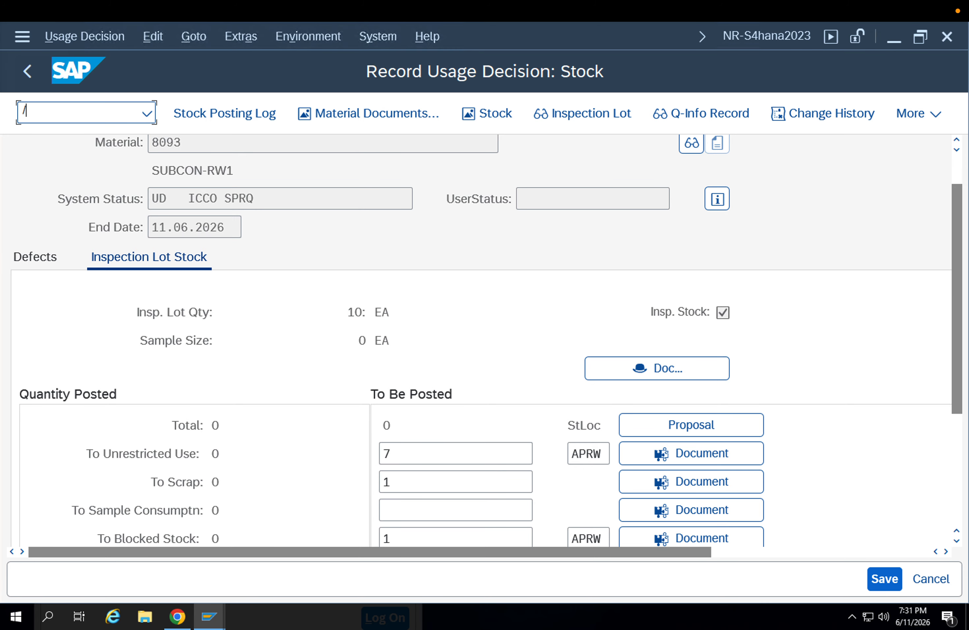
{"action": "type", "text": "/ommbe"}
{"action": "key", "text": "Return"}
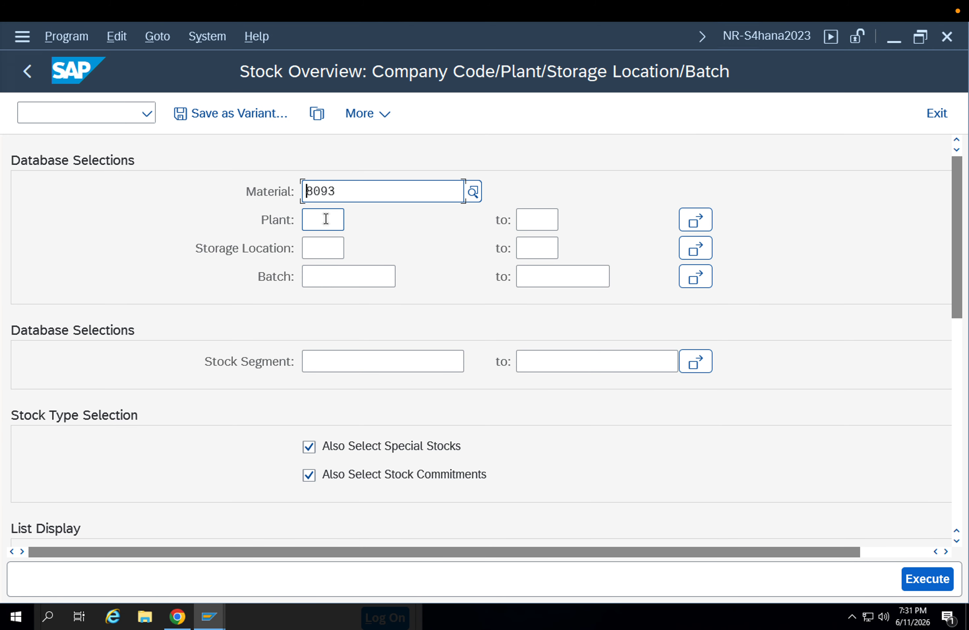
{"action": "left_click", "coordinate": [325, 218]}
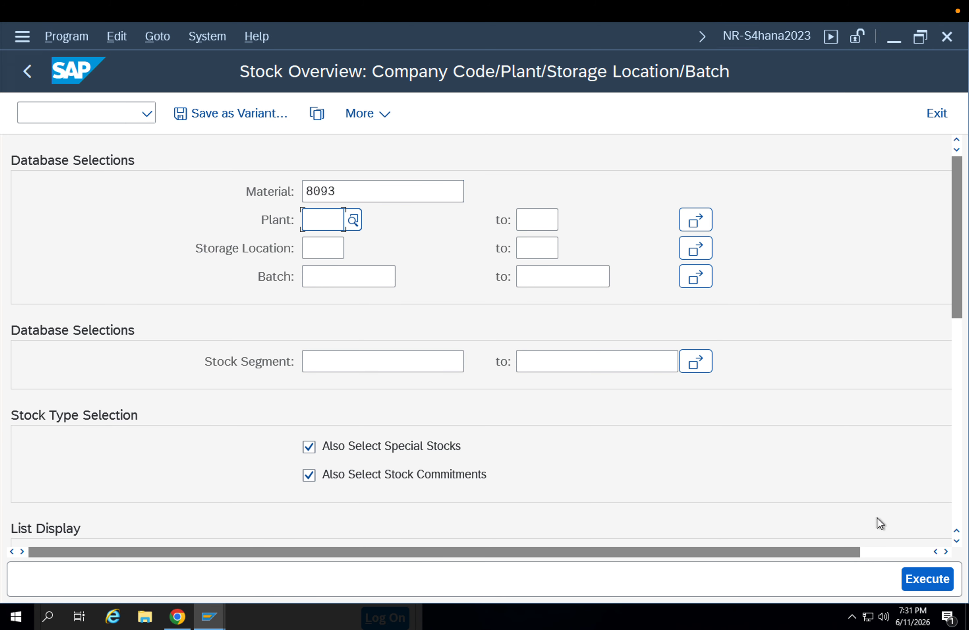
{"action": "left_click", "coordinate": [913, 574]}
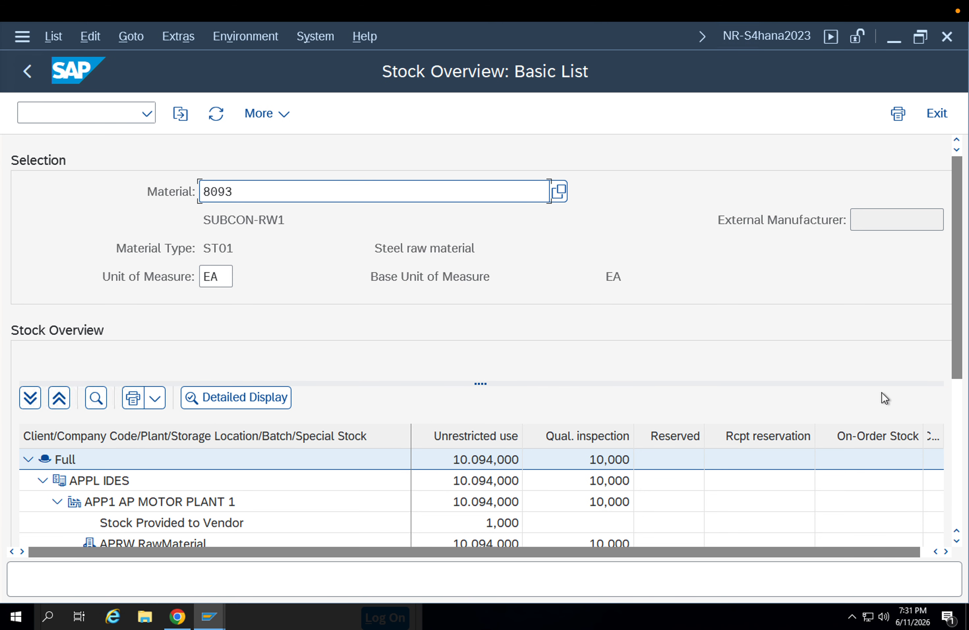
{"action": "scroll", "coordinate": [957, 360], "scroll_direction": "down", "scroll_amount": 3}
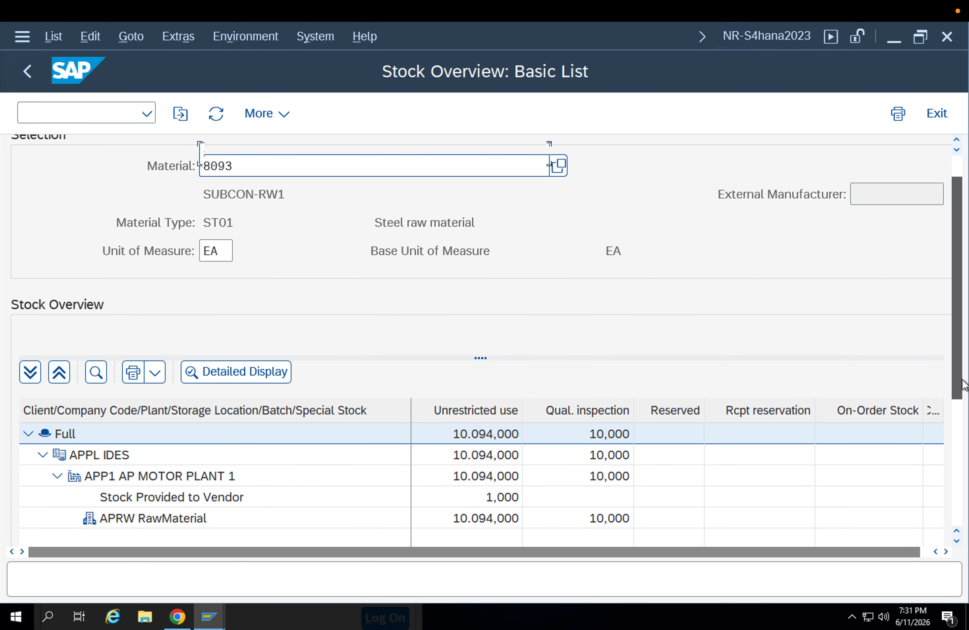
{"action": "left_click", "coordinate": [122, 446]}
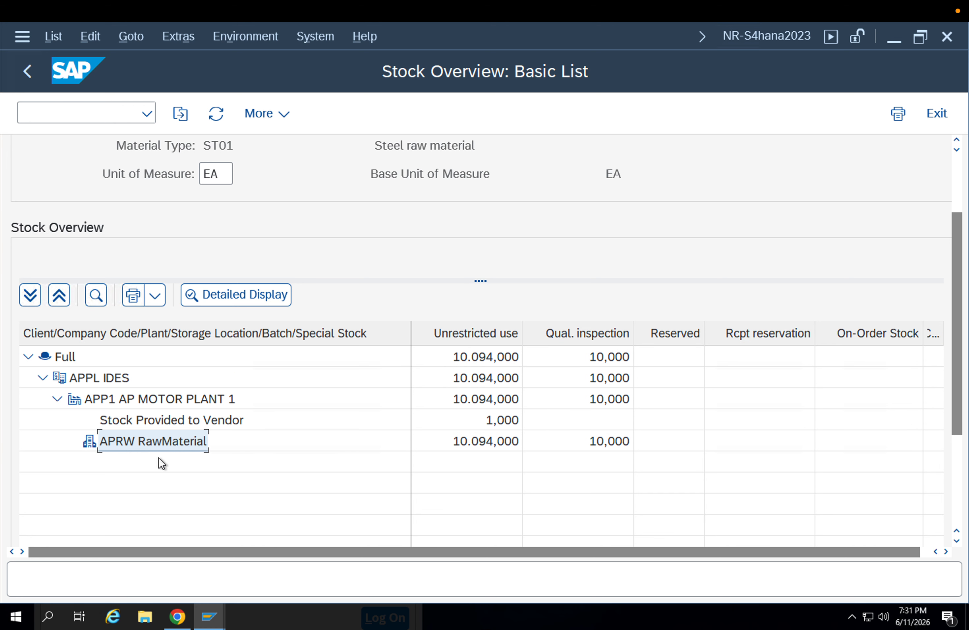
{"action": "left_click", "coordinate": [603, 440]}
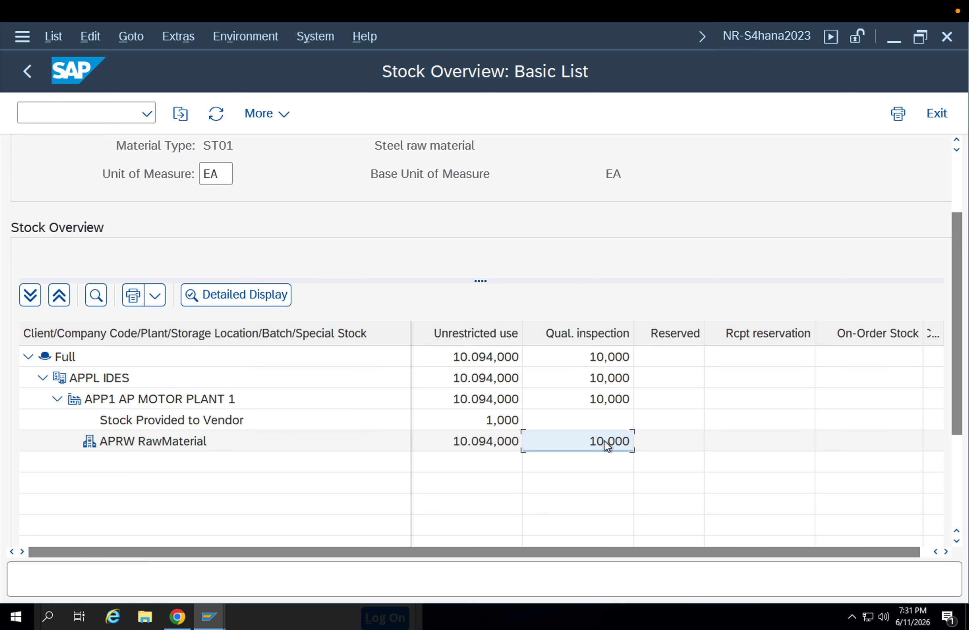
Return to the usage decision, try to save it with 1 EA to unrestricted use, and close the error log
{"action": "left_click", "coordinate": [210, 616]}
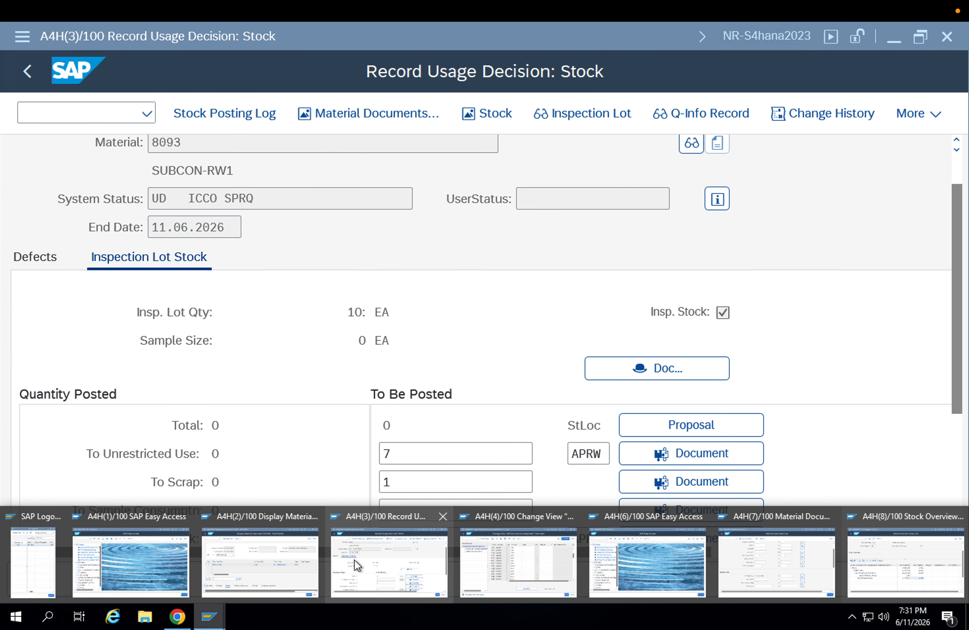
{"action": "left_click", "coordinate": [354, 559]}
{"action": "left_click_drag", "start_coordinate": [402, 457], "coordinate": [325, 462]}
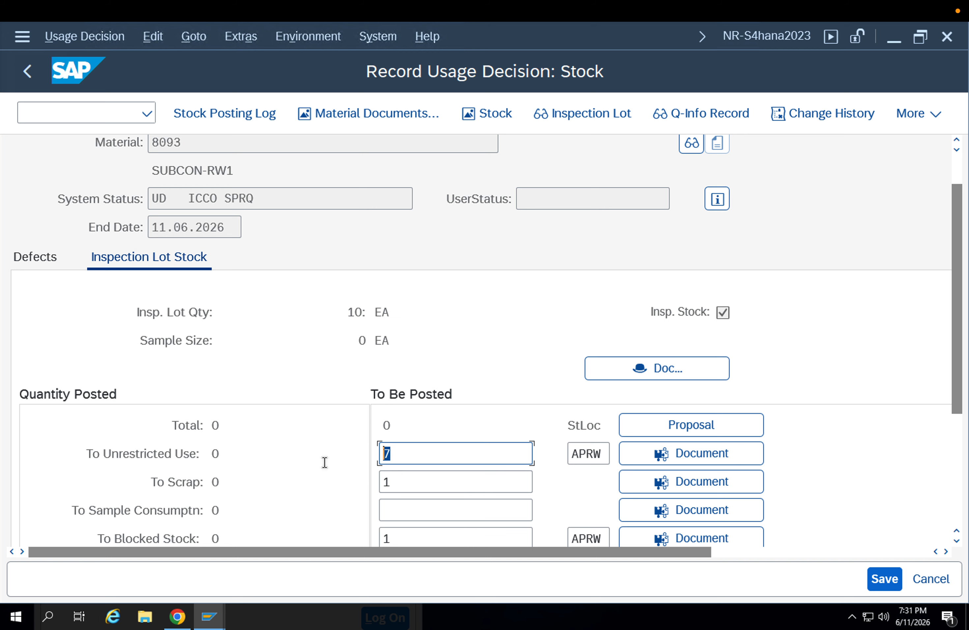
{"action": "type", "text": "1"}
{"action": "key", "text": "Return"}
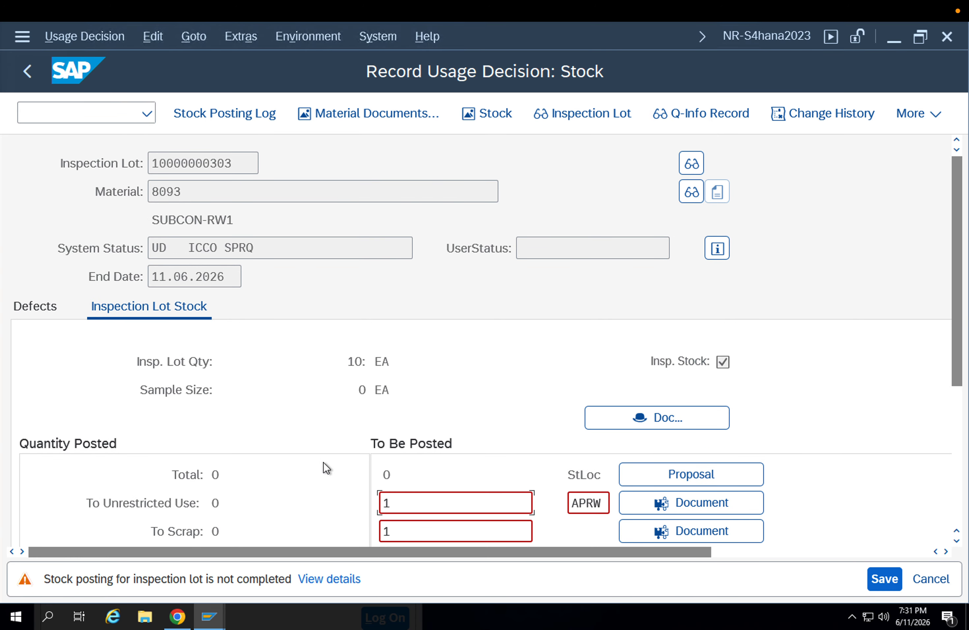
{"action": "key", "text": "ctrl+s"}
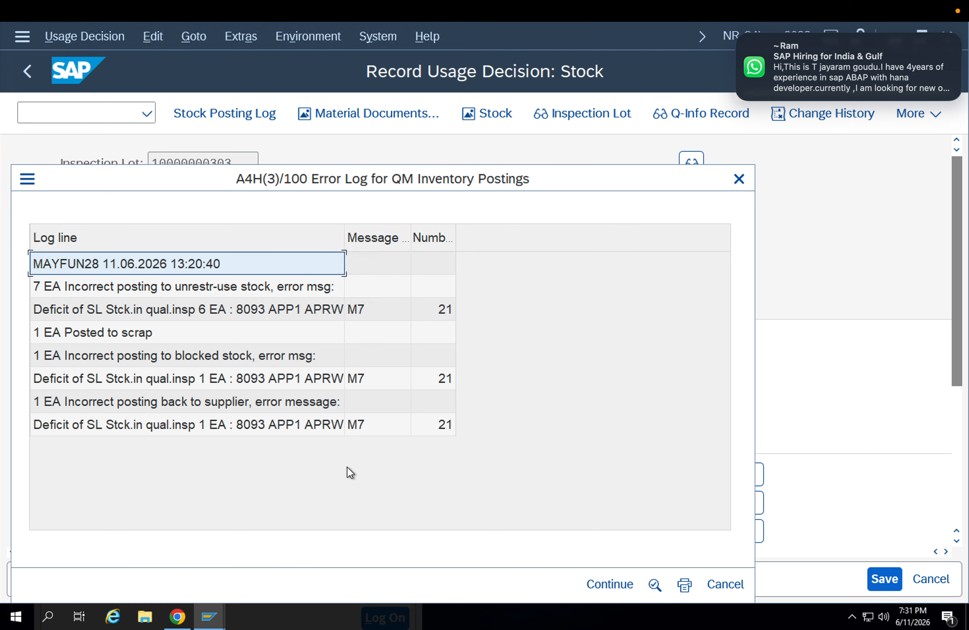
{"action": "left_click", "coordinate": [608, 583]}
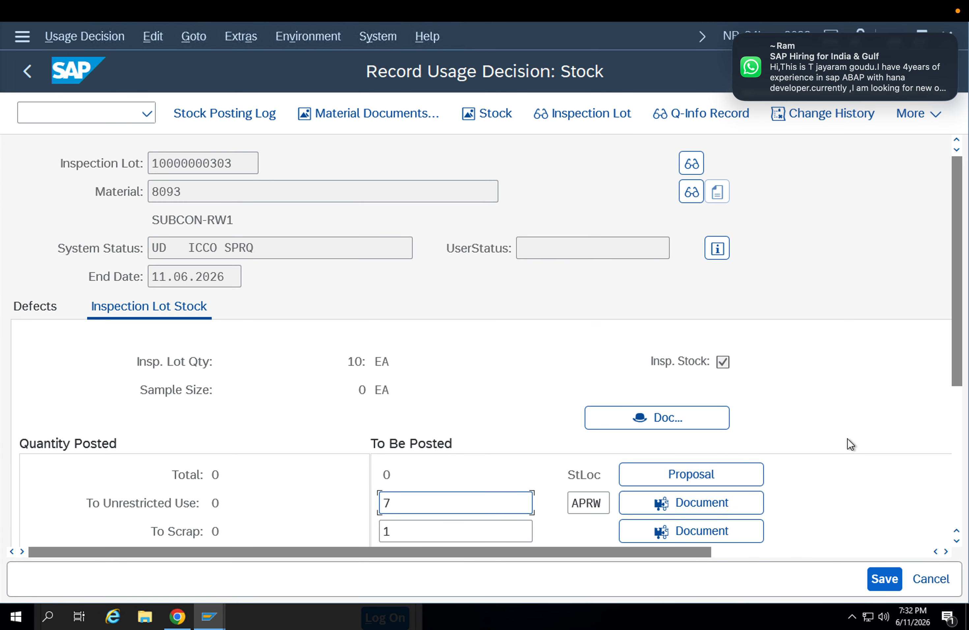
Check the stock posting's document header data and request the proposal for the quantities to be posted
{"action": "scroll", "coordinate": [964, 425], "scroll_direction": "down", "scroll_amount": 5}
{"action": "scroll", "coordinate": [916, 386], "scroll_direction": "up", "scroll_amount": 1}
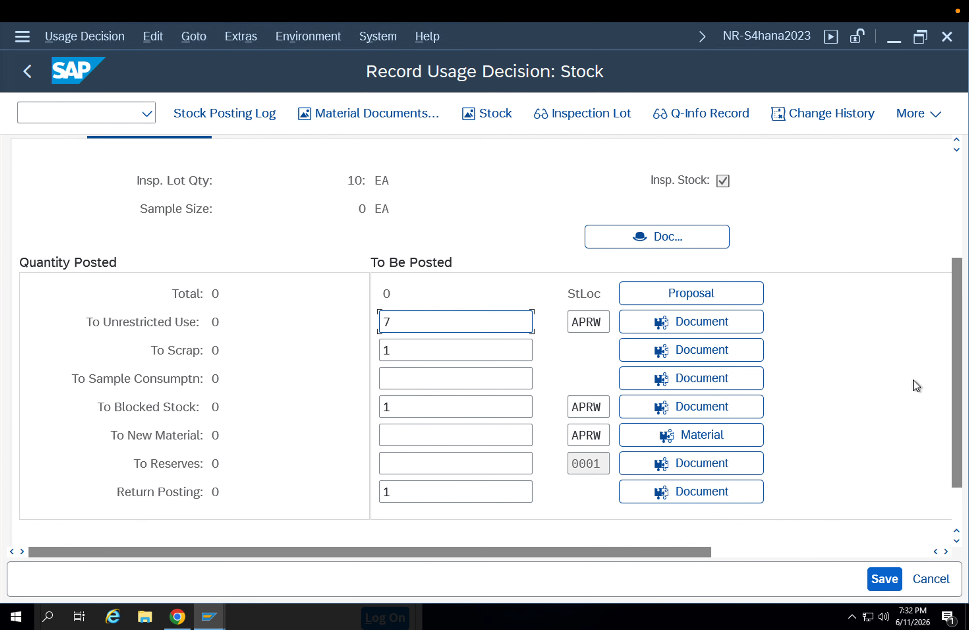
{"action": "left_click", "coordinate": [663, 237]}
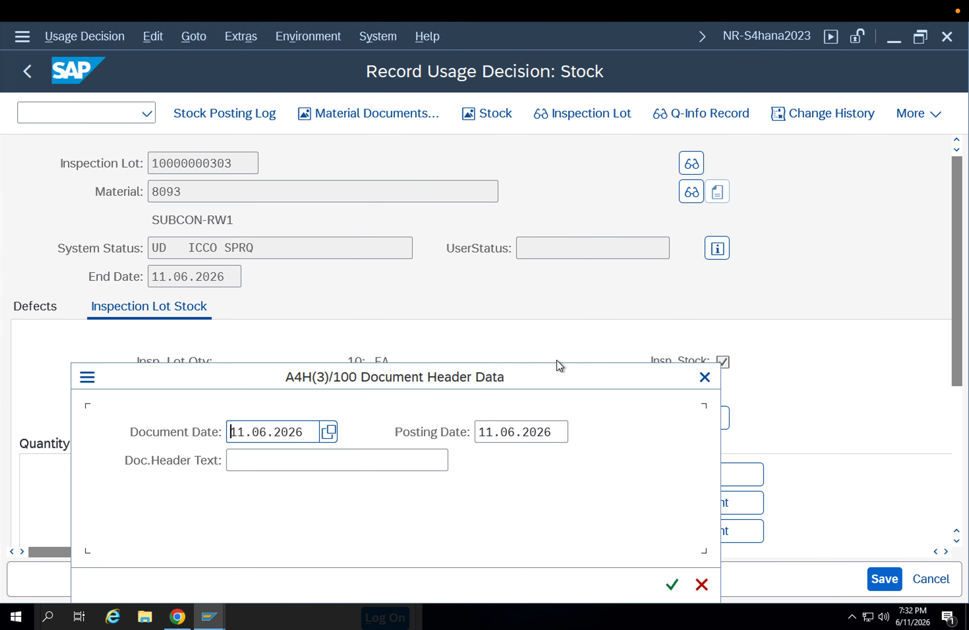
{"action": "left_click", "coordinate": [672, 583]}
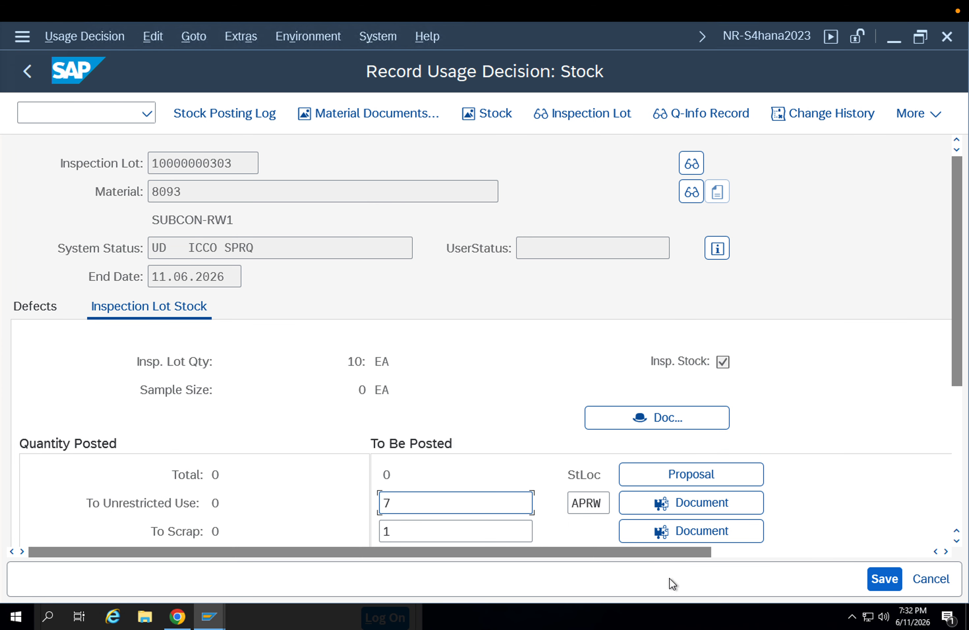
{"action": "scroll", "coordinate": [773, 474], "scroll_direction": "down", "scroll_amount": 2}
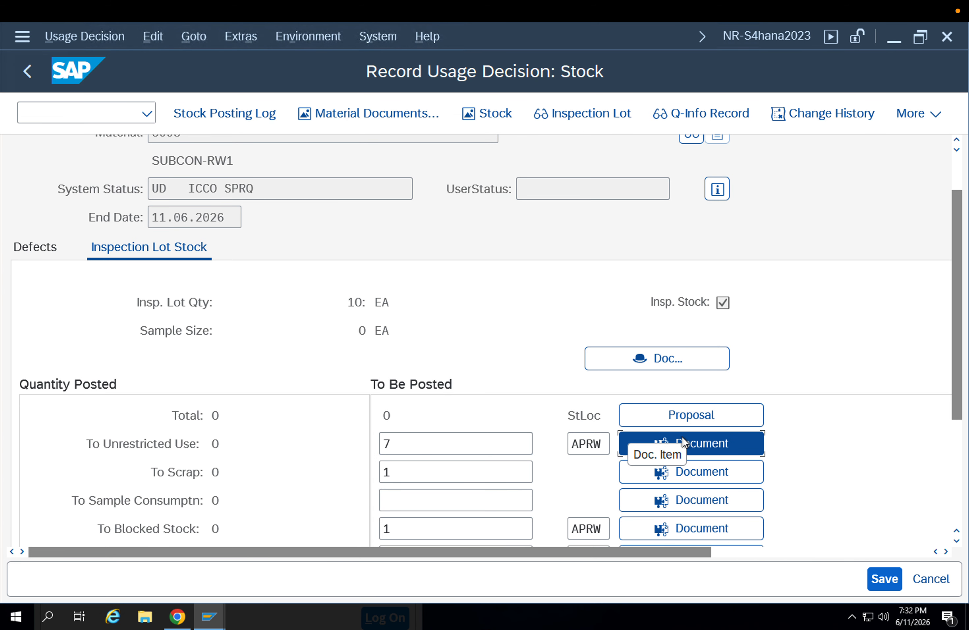
{"action": "left_click", "coordinate": [680, 417]}
{"action": "scroll", "coordinate": [780, 442], "scroll_direction": "down", "scroll_amount": 2}
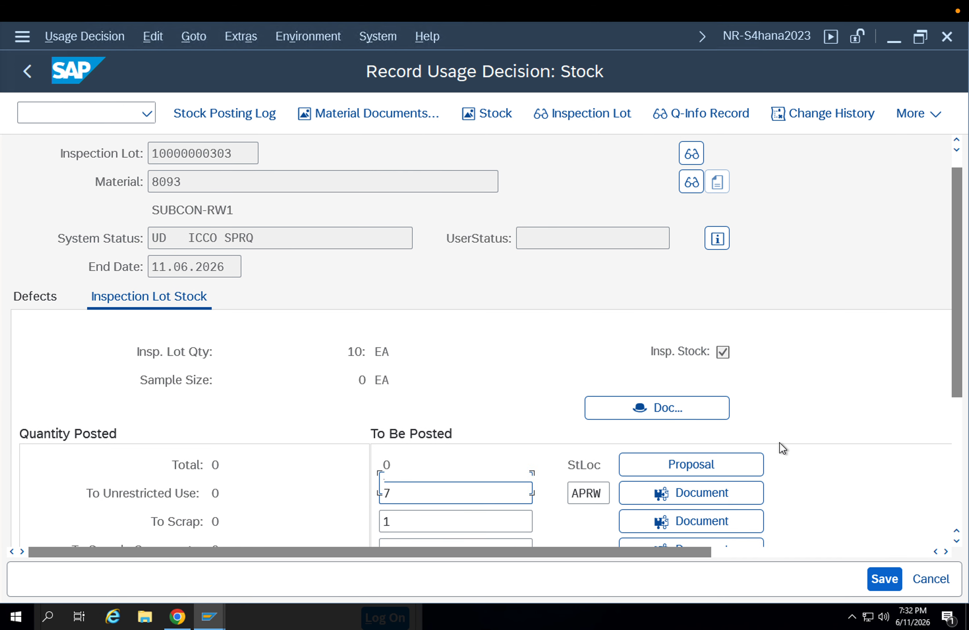
Check the document item data for the unrestricted-use posting and confirm it without entering a text
{"action": "left_click", "coordinate": [704, 447]}
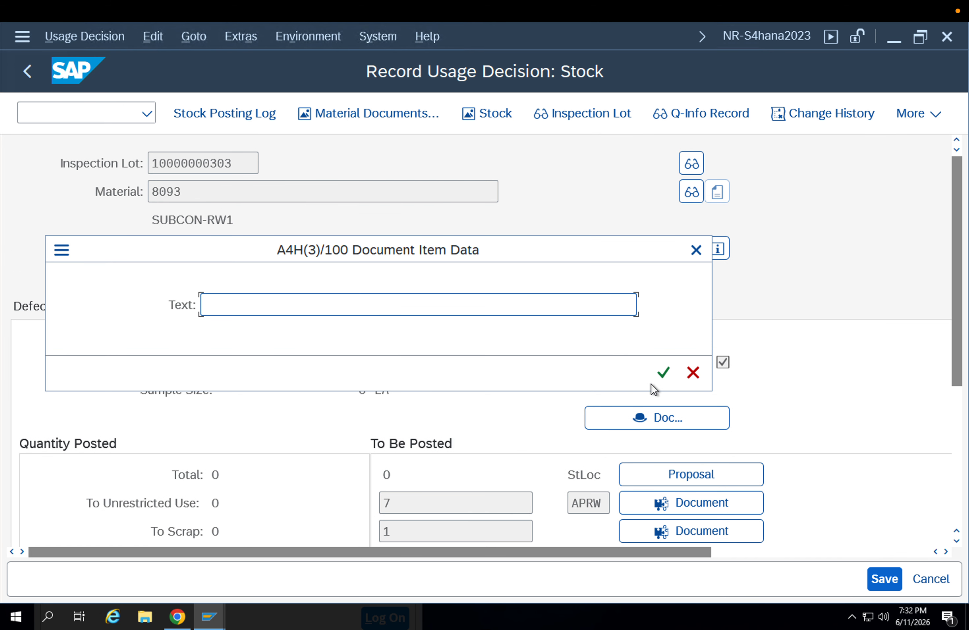
{"action": "left_click", "coordinate": [660, 372]}
{"action": "scroll", "coordinate": [714, 452], "scroll_direction": "down", "scroll_amount": 4}
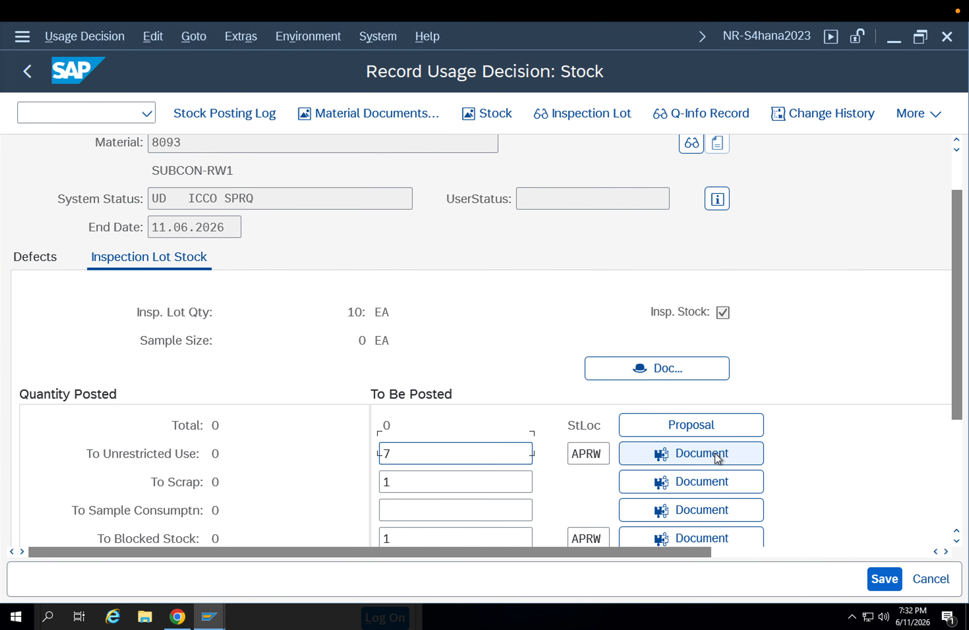
Try to save the usage decision with 7 to unrestricted use and 1 each to scrap, blocked stock and return posting, and review the error log
{"action": "scroll", "coordinate": [714, 453], "scroll_direction": "down", "scroll_amount": 3}
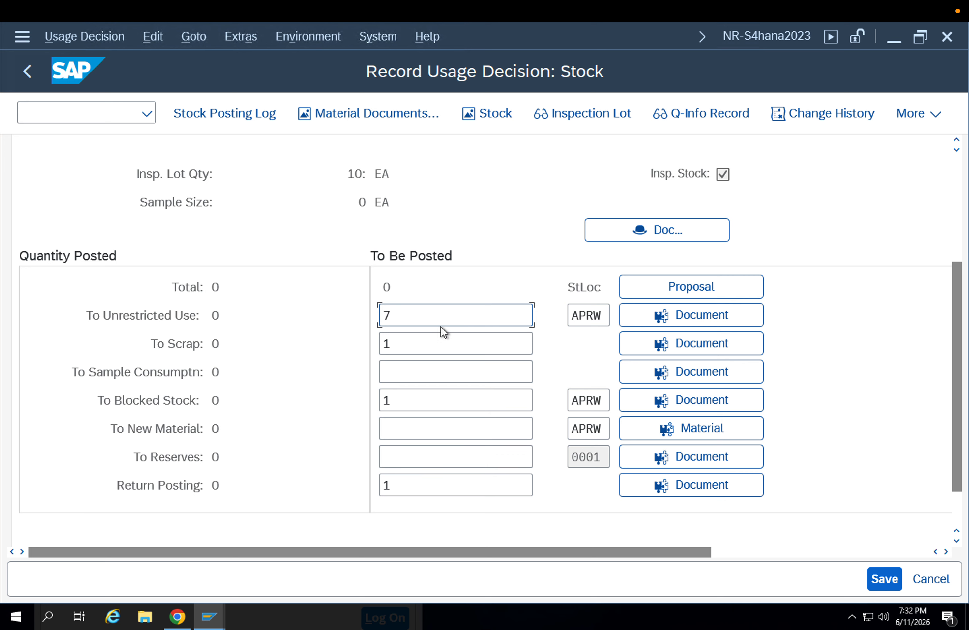
{"action": "left_click", "coordinate": [425, 484]}
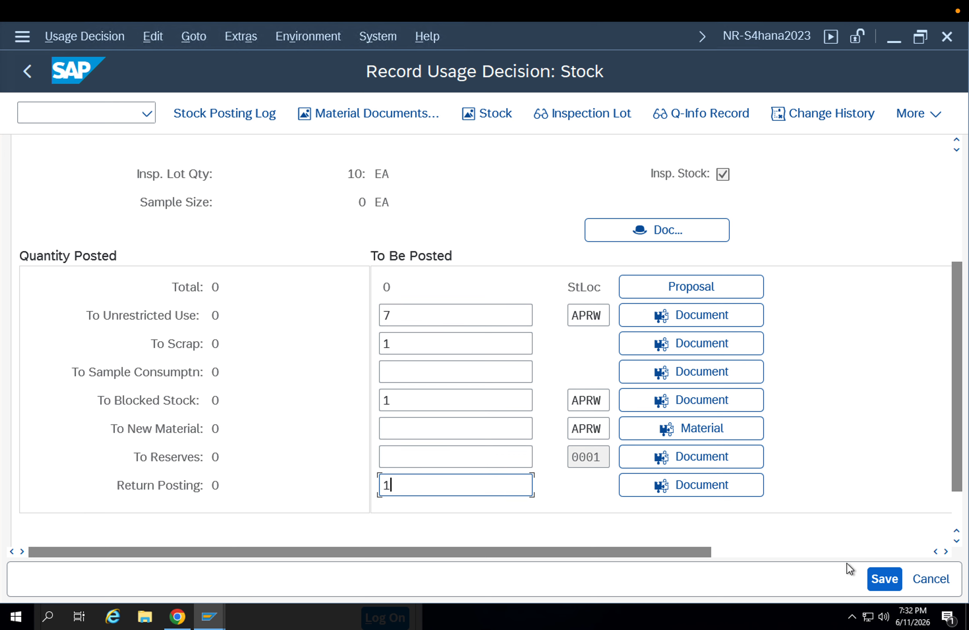
{"action": "left_click", "coordinate": [884, 586]}
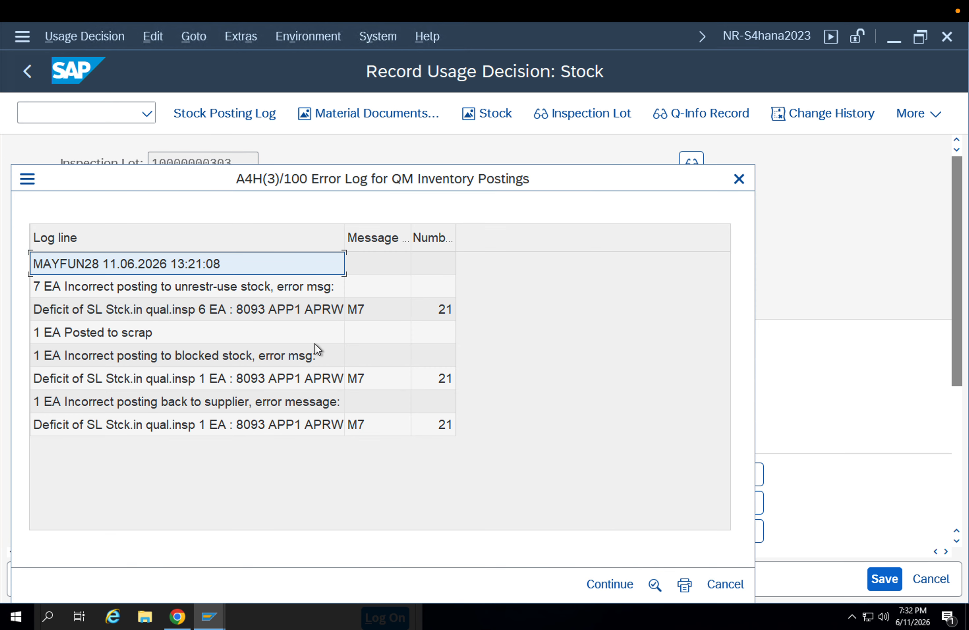
{"action": "left_click", "coordinate": [369, 380]}
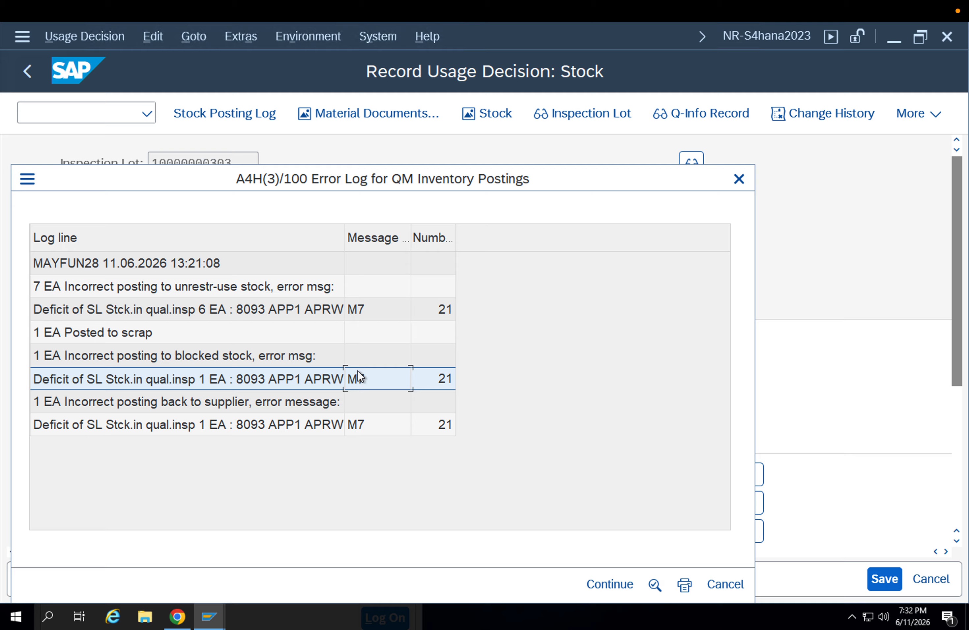
{"action": "left_click", "coordinate": [115, 312]}
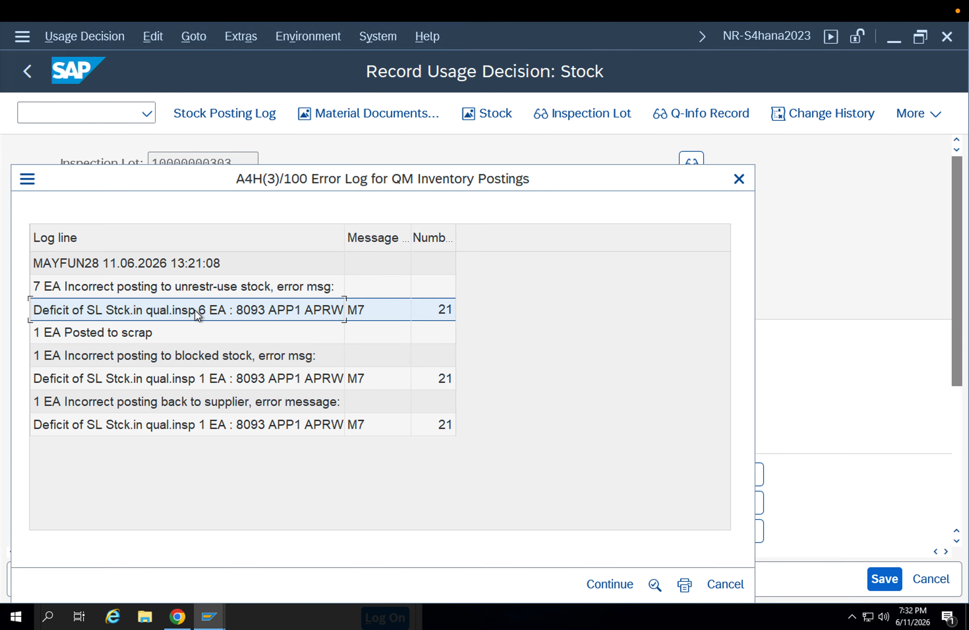
{"action": "key", "text": "Return"}
Change the usage decision code to R (Rejected) from the selected set 01 Goods receipt in the defect overview
{"action": "left_click", "coordinate": [30, 312]}
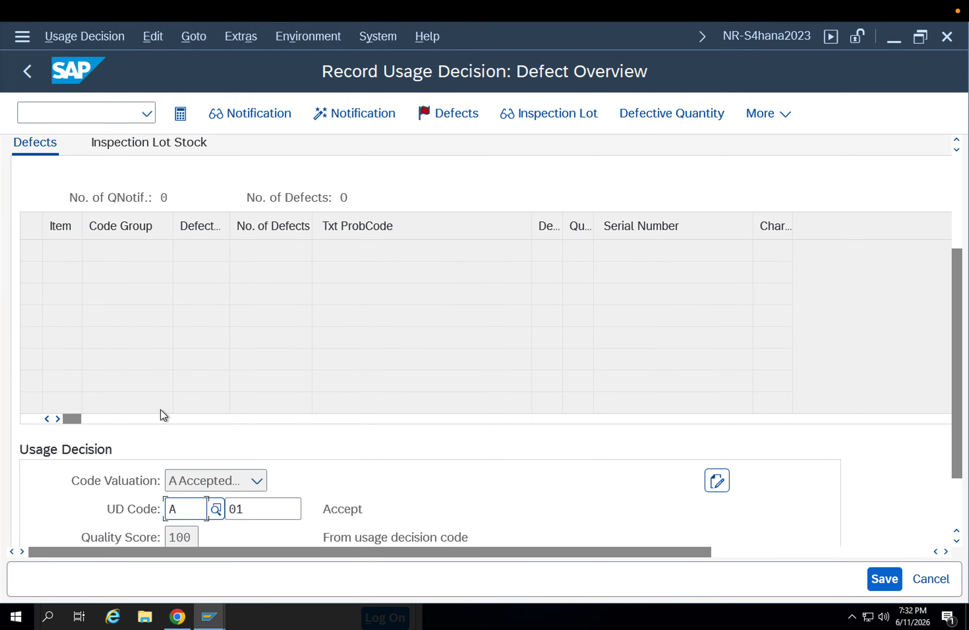
{"action": "left_click", "coordinate": [215, 510]}
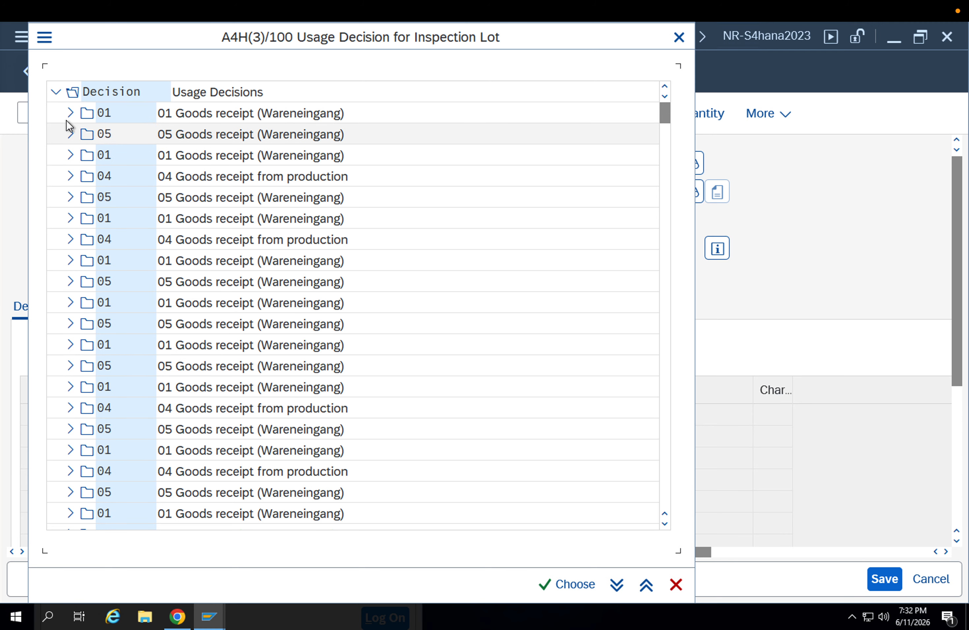
{"action": "left_click", "coordinate": [70, 115]}
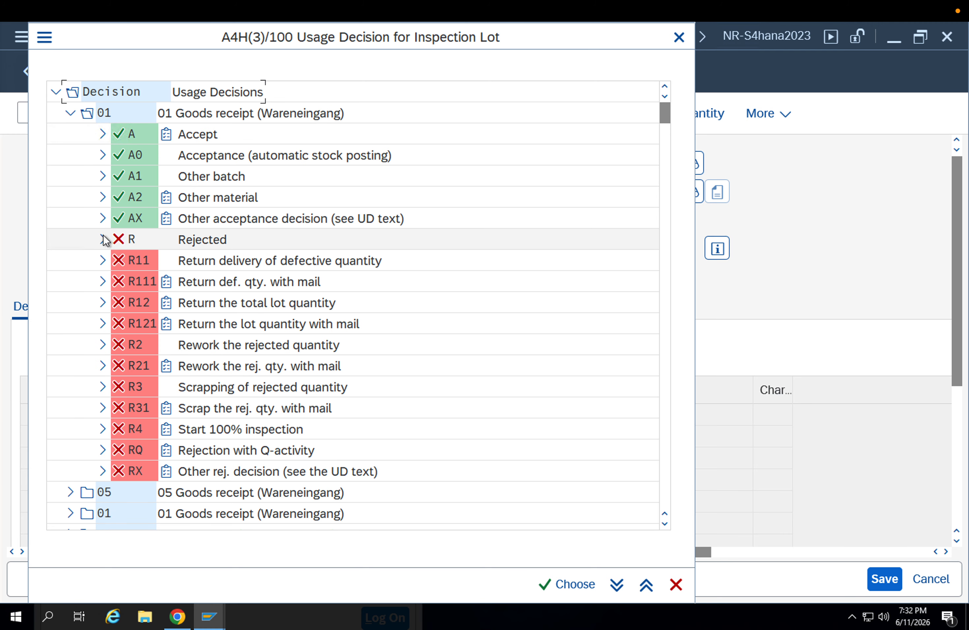
{"action": "double_click", "coordinate": [128, 239]}
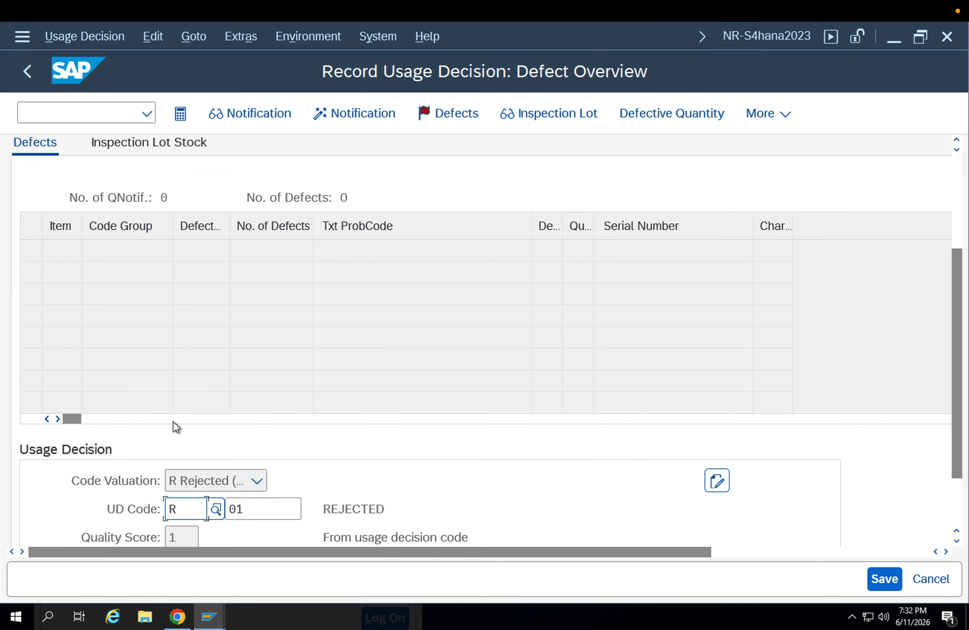
Clear both the usage decision code and its selected set
{"action": "left_click_drag", "start_coordinate": [182, 502], "coordinate": [139, 504]}
{"action": "key", "text": "Delete"}
{"action": "key", "text": "Tab"}
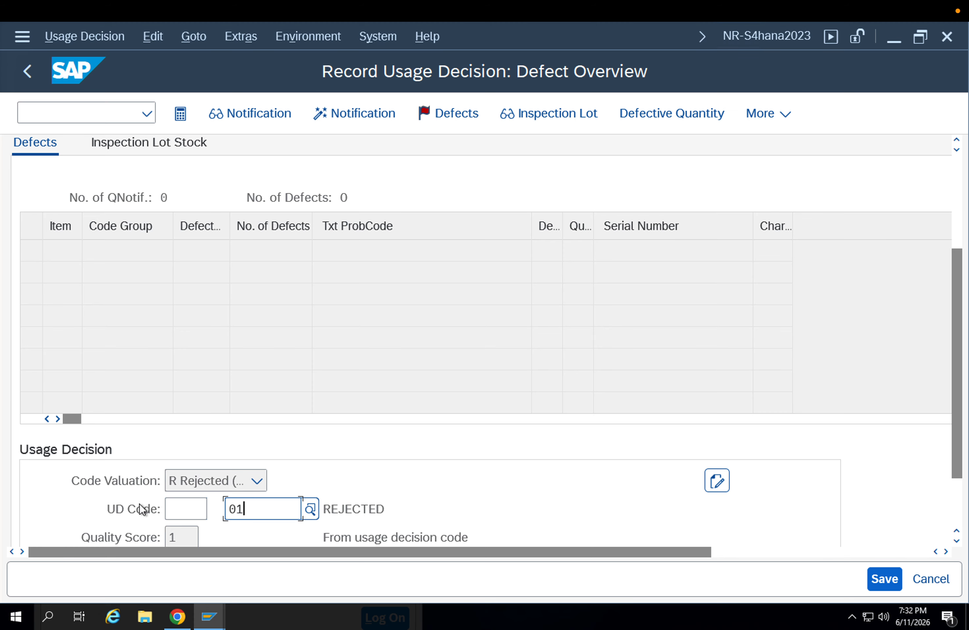
{"action": "key", "text": "BackSpace"}
{"action": "key", "text": "Return"}
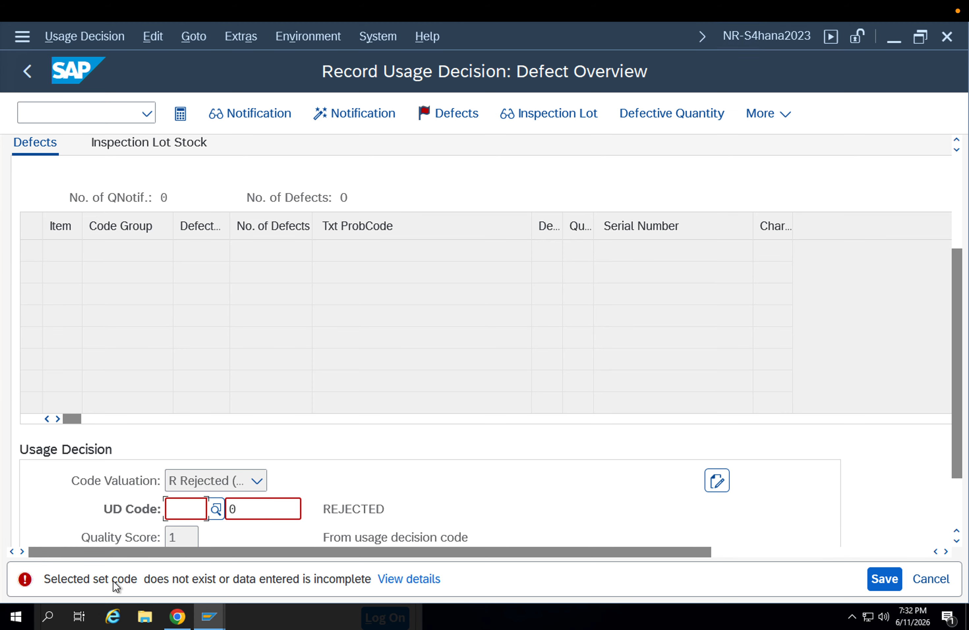
{"action": "left_click_drag", "start_coordinate": [245, 510], "coordinate": [213, 508]}
{"action": "key", "text": "BackSpace"}
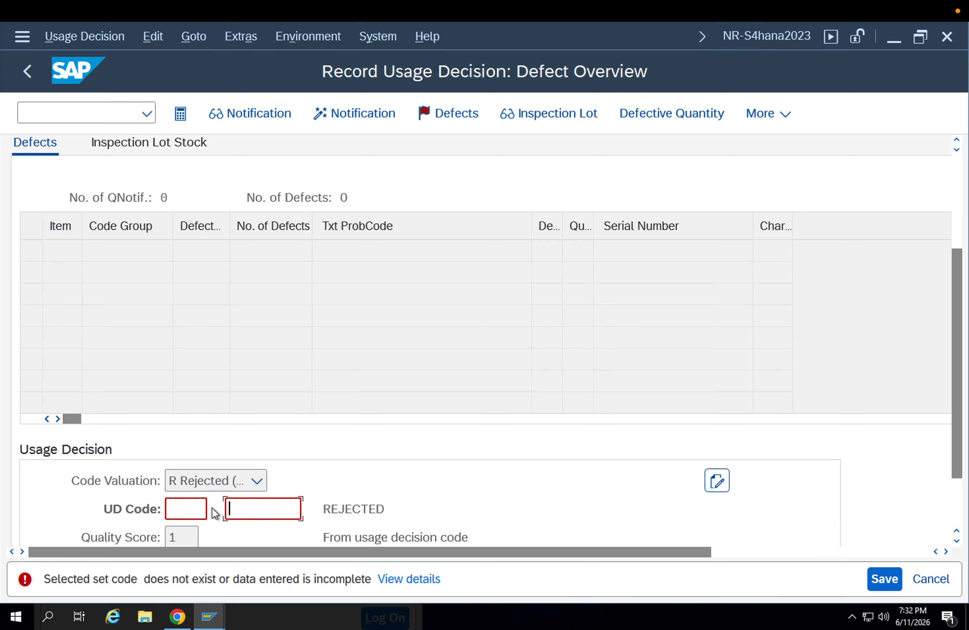
{"action": "key", "text": "Return"}
Return to the inspection lot stock and try to save the postings without a usage decision code, acknowledging the information message
{"action": "scroll", "coordinate": [323, 433], "scroll_direction": "down", "scroll_amount": 1}
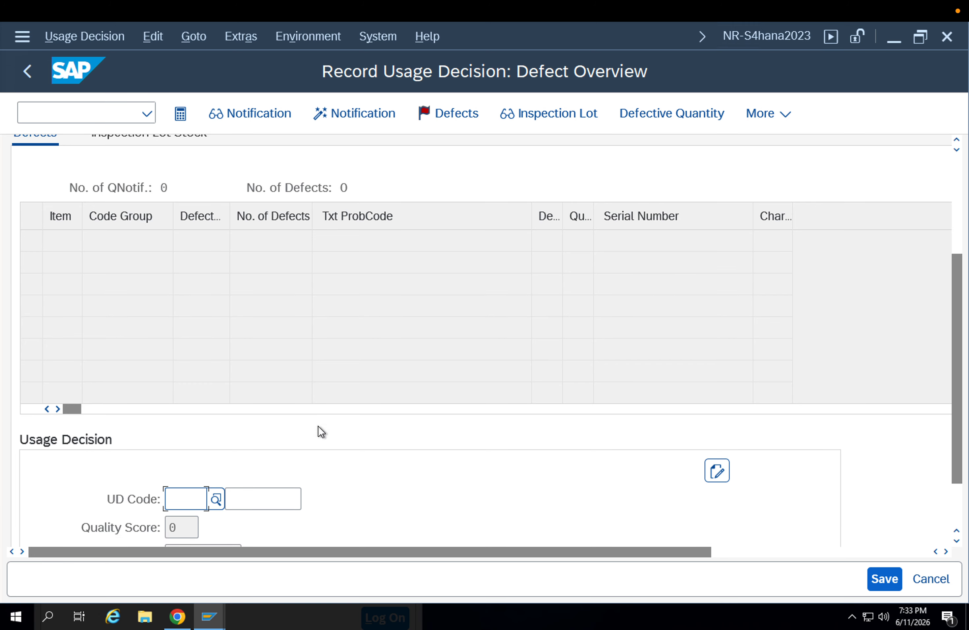
{"action": "scroll", "coordinate": [317, 425], "scroll_direction": "up", "scroll_amount": 3}
{"action": "left_click", "coordinate": [159, 166]}
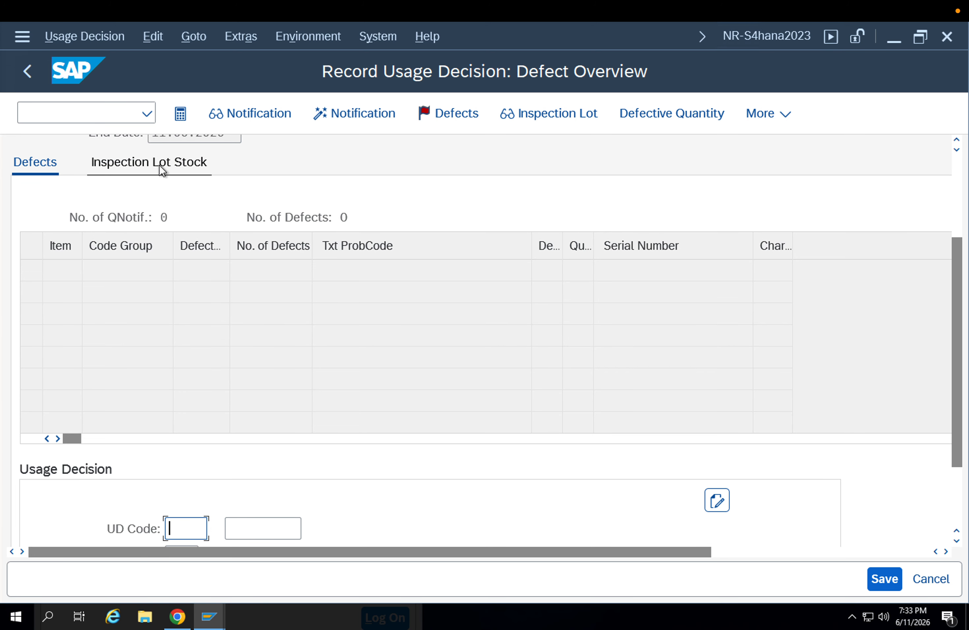
{"action": "scroll", "coordinate": [380, 334], "scroll_direction": "down", "scroll_amount": 5}
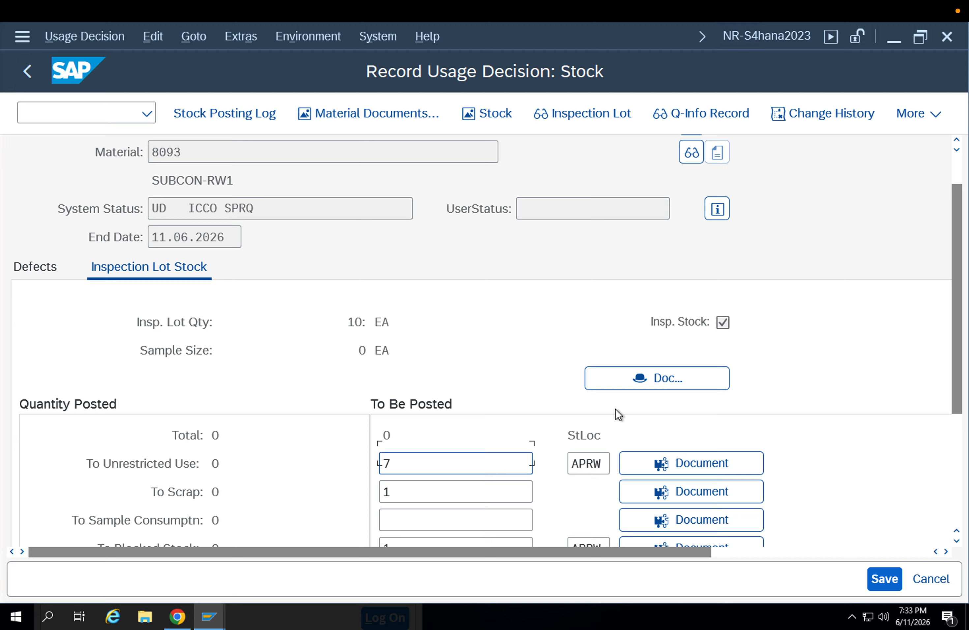
{"action": "scroll", "coordinate": [575, 419], "scroll_direction": "down", "scroll_amount": 3}
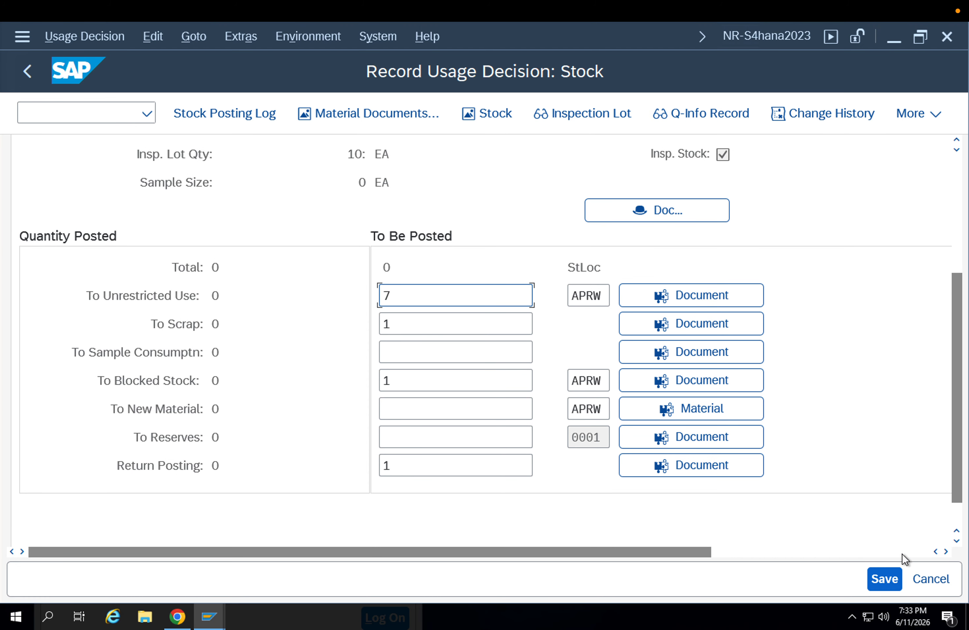
{"action": "left_click", "coordinate": [886, 577]}
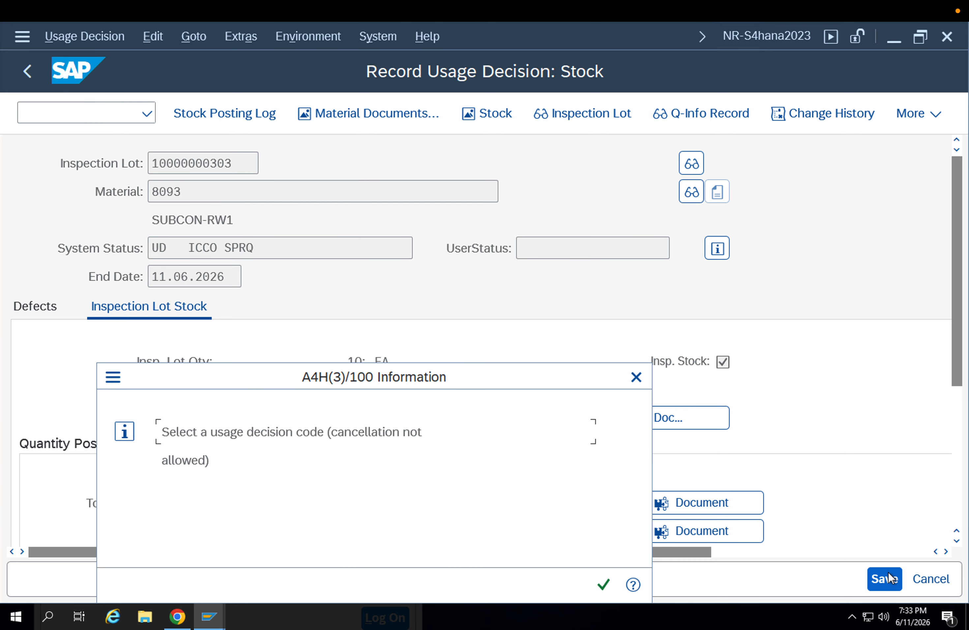
{"action": "left_click", "coordinate": [604, 585]}
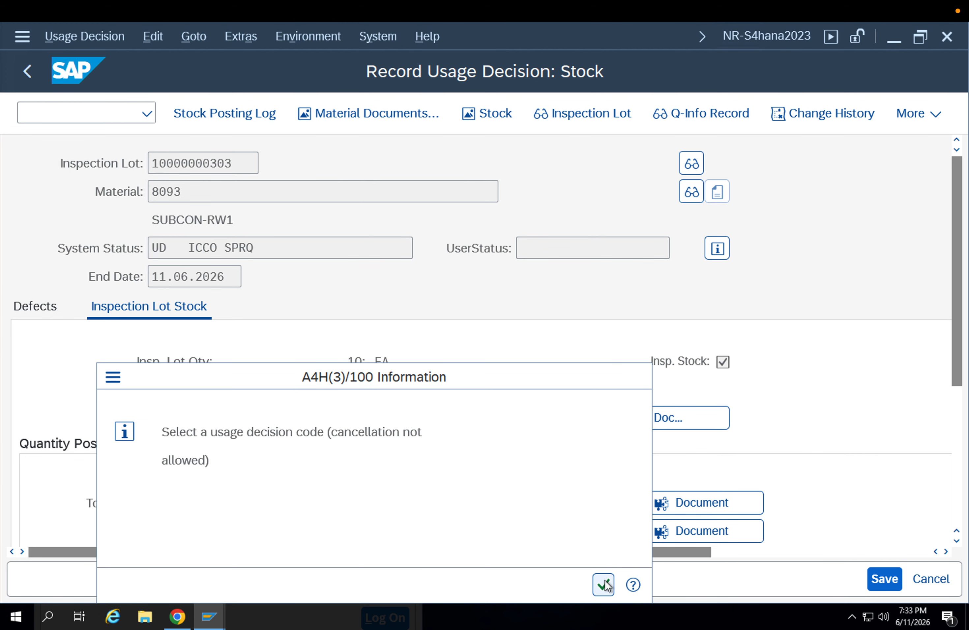
Set the usage decision code to A0, Acceptance (automatic stock posting), from set 01 Goods receipt, try to save and close the error log
{"action": "scroll", "coordinate": [173, 459], "scroll_direction": "down", "scroll_amount": 2}
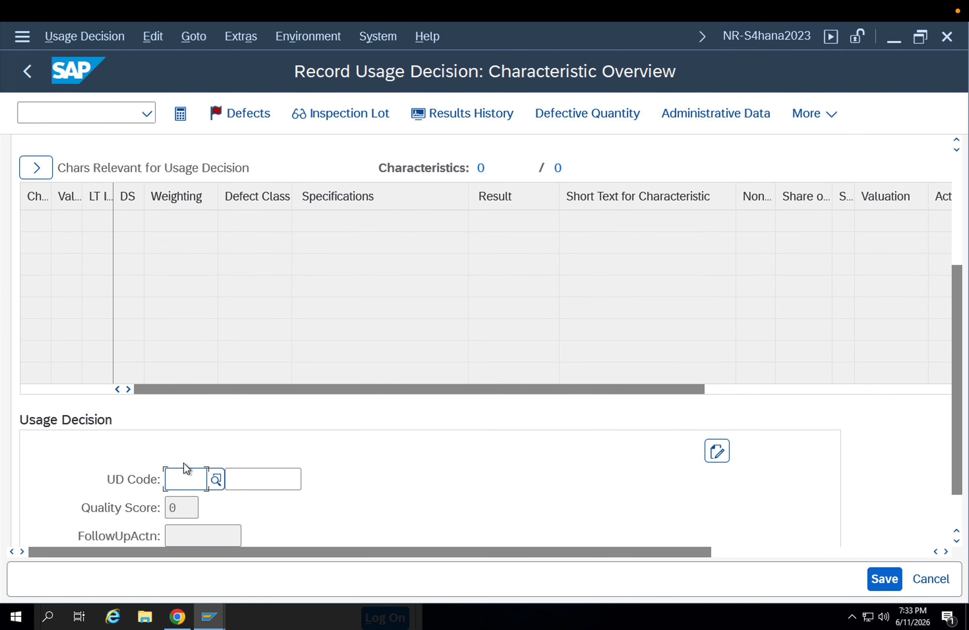
{"action": "left_click", "coordinate": [185, 425]}
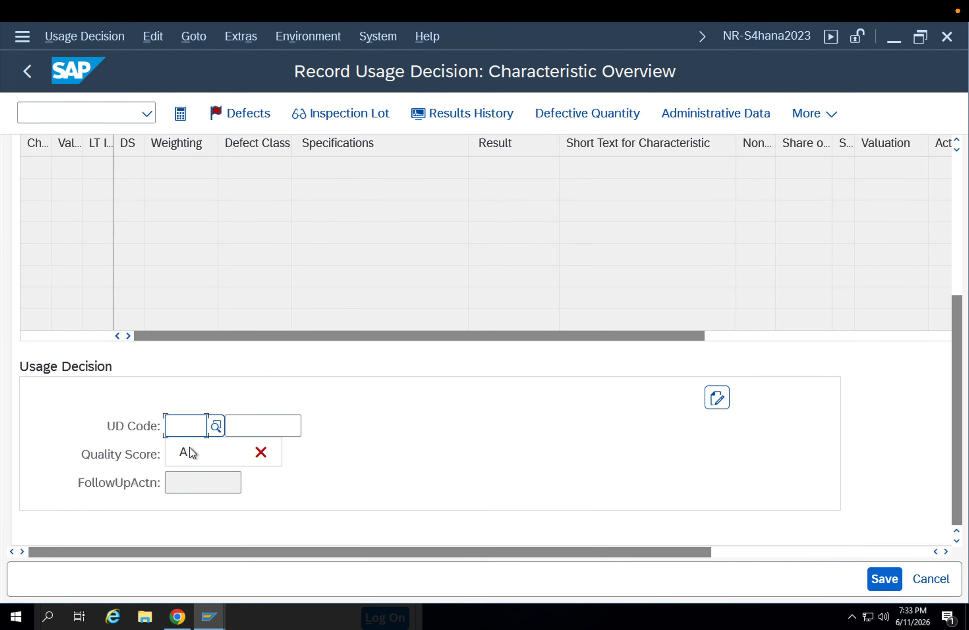
{"action": "left_click", "coordinate": [211, 428]}
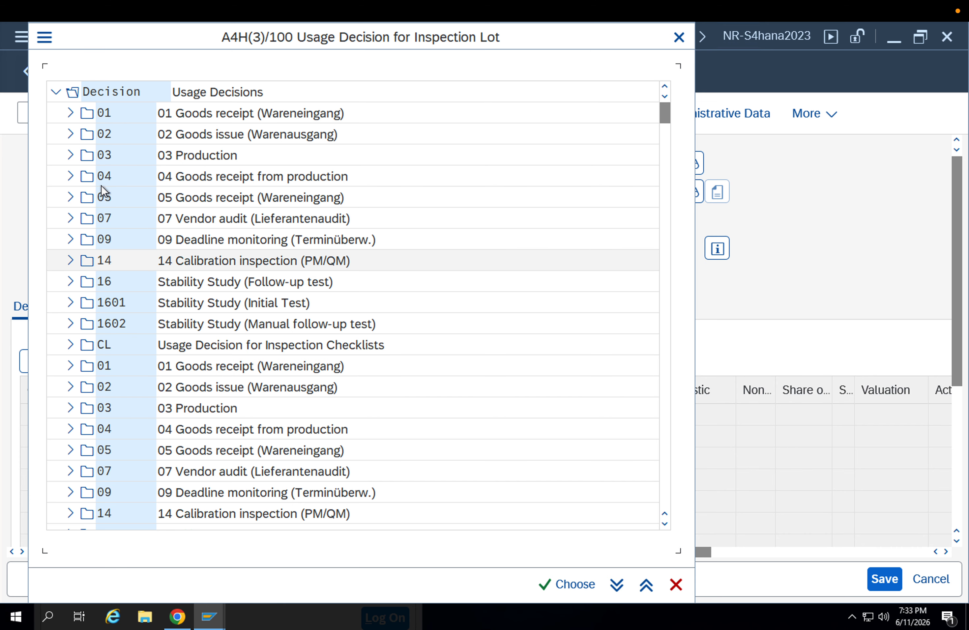
{"action": "left_click", "coordinate": [70, 113]}
{"action": "left_click", "coordinate": [99, 136]}
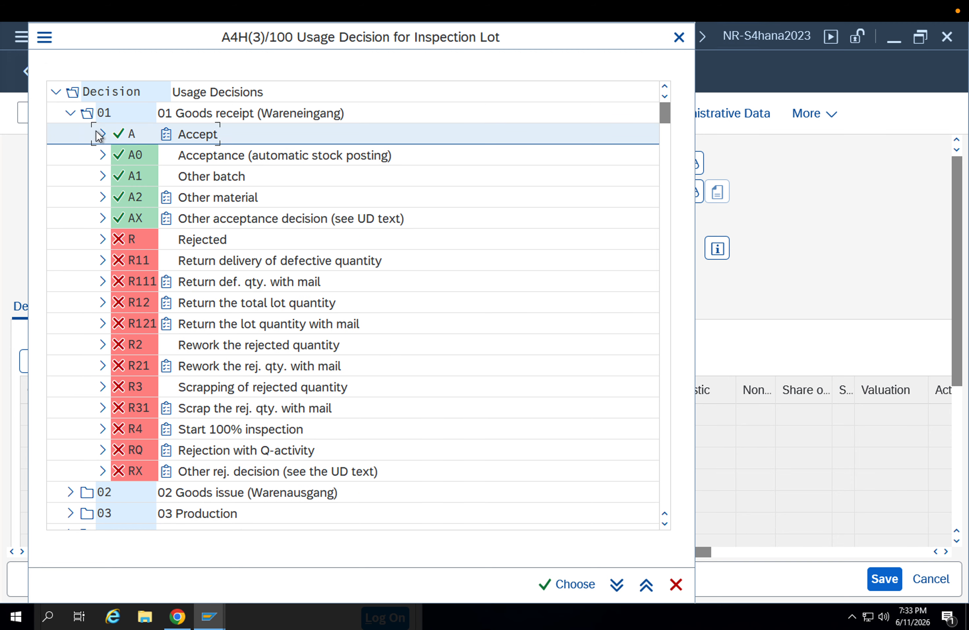
{"action": "left_click", "coordinate": [98, 149]}
{"action": "left_click", "coordinate": [163, 156]}
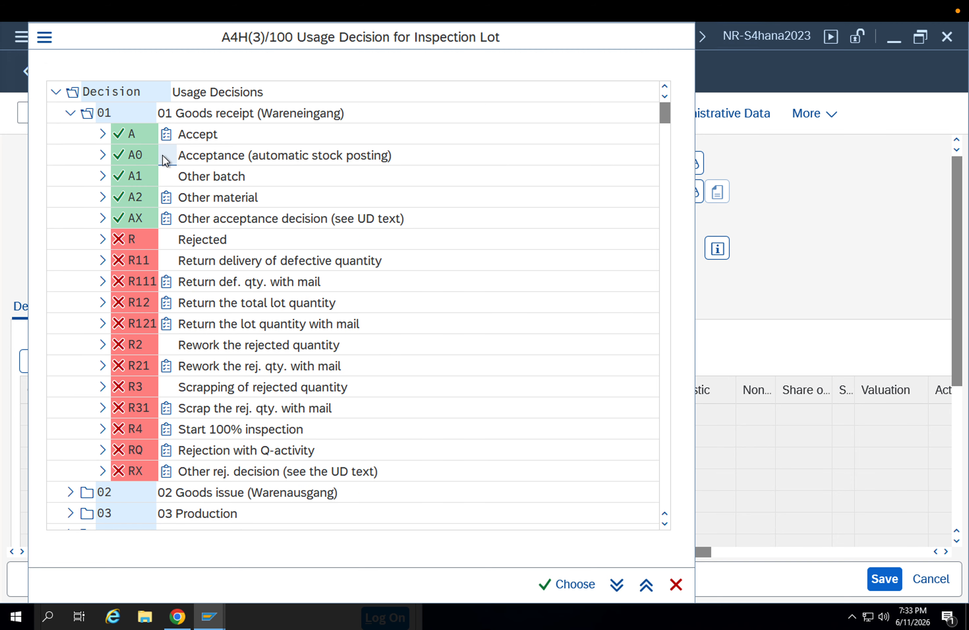
{"action": "double_click", "coordinate": [165, 158]}
{"action": "scroll", "coordinate": [459, 364], "scroll_direction": "down", "scroll_amount": 3}
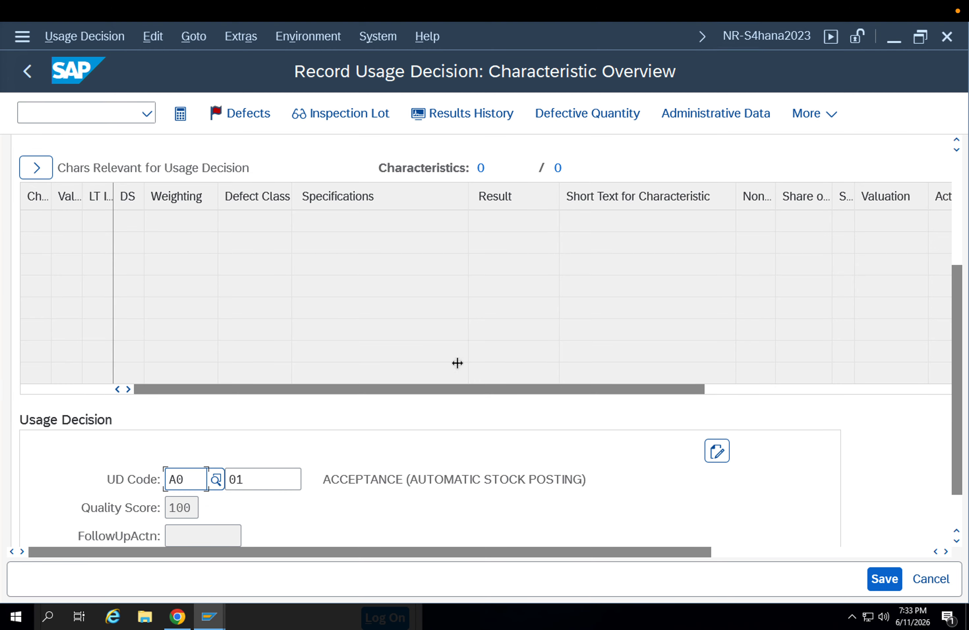
{"action": "left_click", "coordinate": [894, 581]}
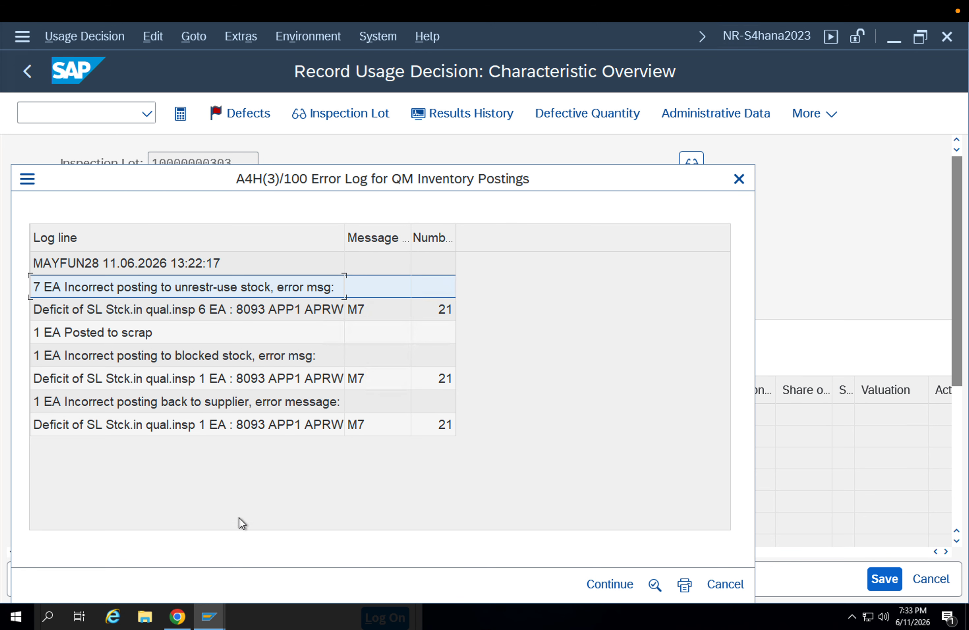
{"action": "left_click", "coordinate": [739, 179]}
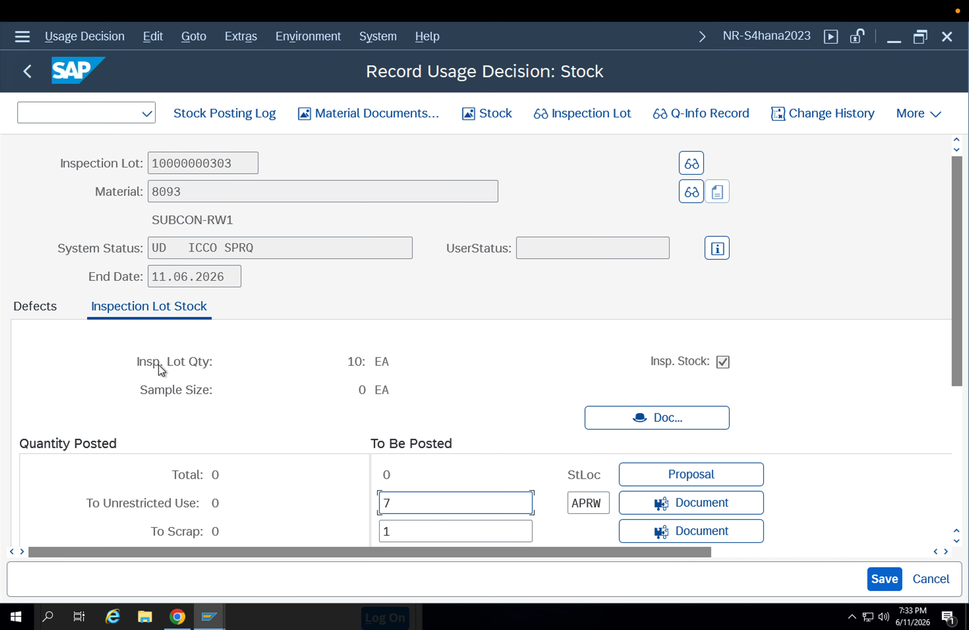
Clear the quantities to be posted for unrestricted use, scrap, blocked stock and return posting
{"action": "scroll", "coordinate": [415, 437], "scroll_direction": "down", "scroll_amount": 5}
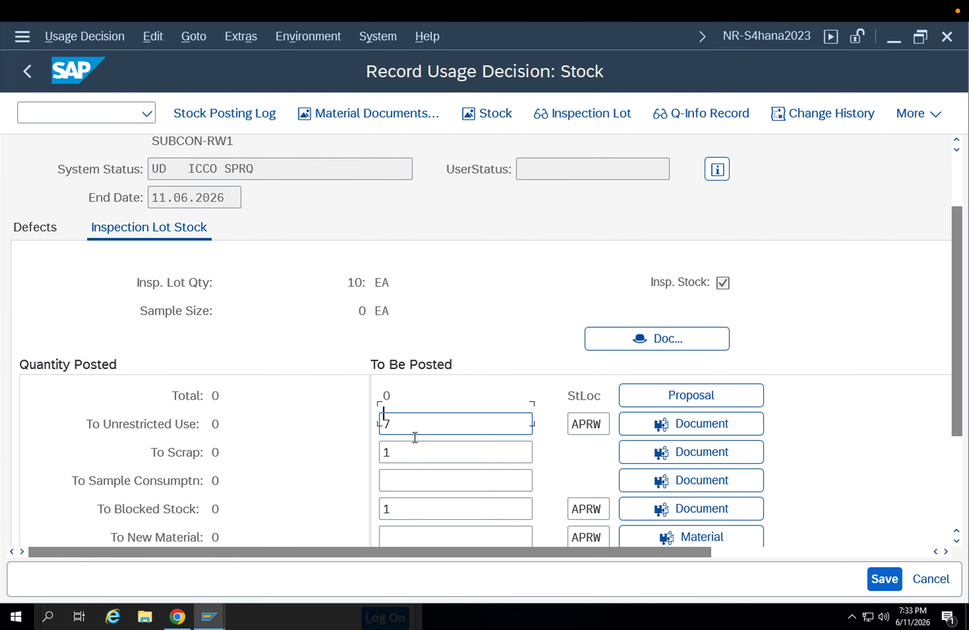
{"action": "scroll", "coordinate": [414, 437], "scroll_direction": "down", "scroll_amount": 1}
{"action": "left_click_drag", "start_coordinate": [411, 372], "coordinate": [332, 374]}
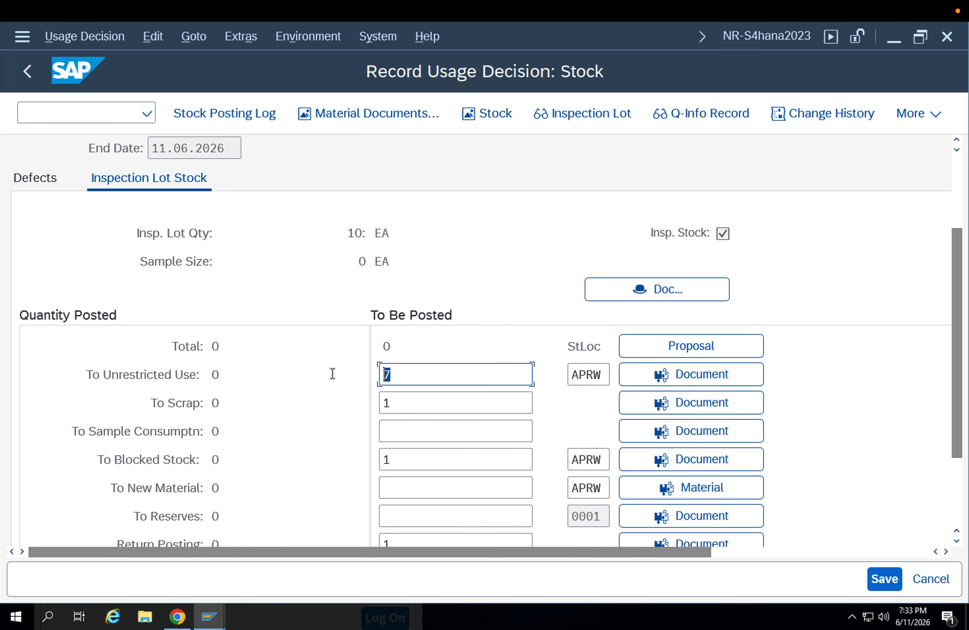
{"action": "key", "text": "BackSpace"}
{"action": "double_click", "coordinate": [396, 403]}
{"action": "key", "text": "BackSpace"}
{"action": "left_click", "coordinate": [317, 401]}
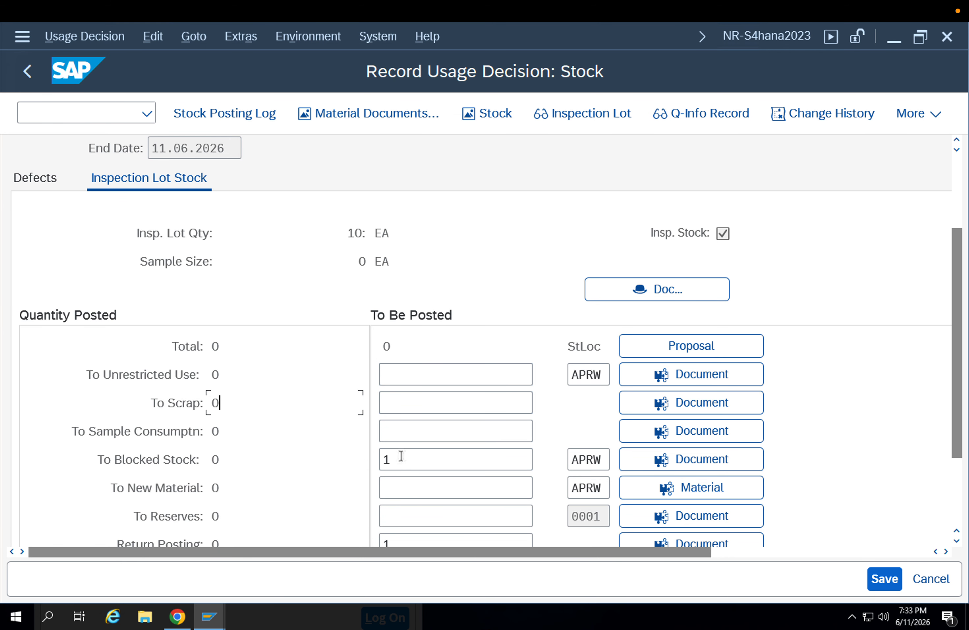
{"action": "left_click_drag", "start_coordinate": [400, 456], "coordinate": [346, 456]}
{"action": "key", "text": "BackSpace"}
{"action": "left_click_drag", "start_coordinate": [435, 540], "coordinate": [339, 477]}
{"action": "key", "text": "BackSpace"}
Enter 1 as the quantity to unrestricted use at storage location APRW and try to save the stock posting
{"action": "left_click", "coordinate": [411, 375]}
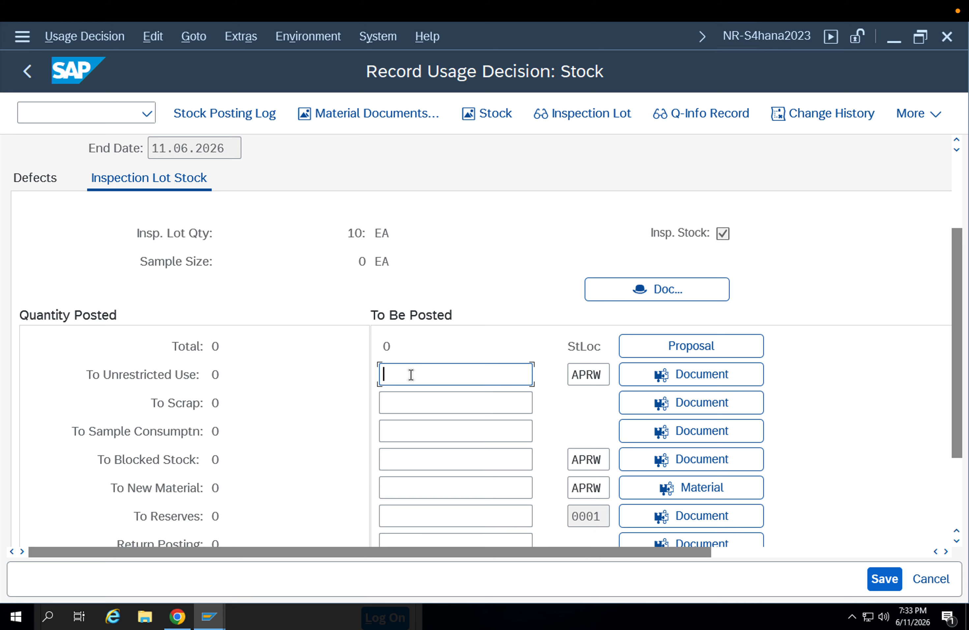
{"action": "type", "text": "1"}
{"action": "left_click", "coordinate": [882, 577]}
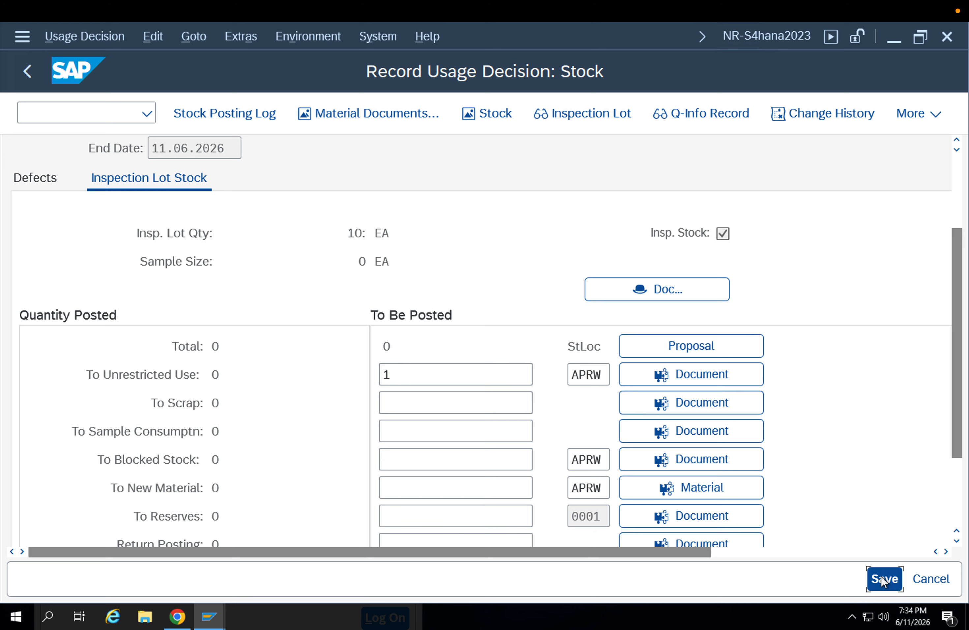
{"action": "scroll", "coordinate": [877, 501], "scroll_direction": "down", "scroll_amount": 5}
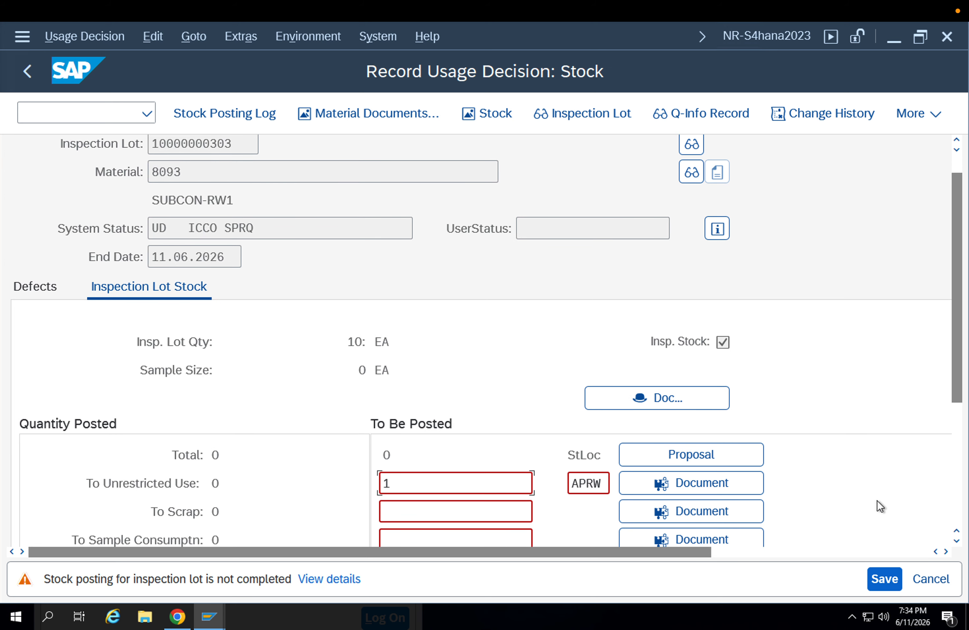
{"action": "scroll", "coordinate": [879, 507], "scroll_direction": "down", "scroll_amount": 2}
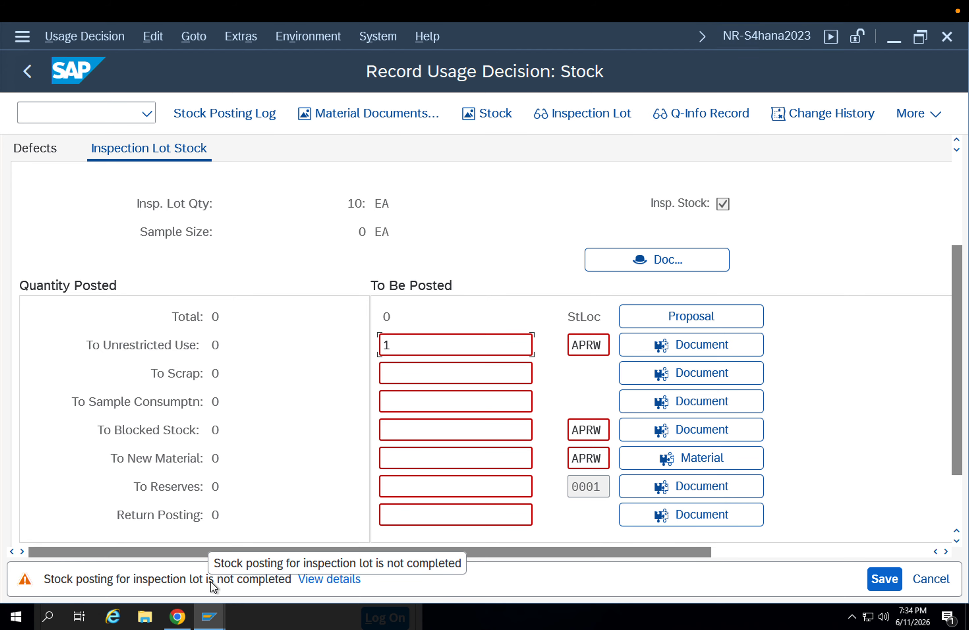
Confirm the incomplete stock posting, close the error log and try again to save the unrestricted-use posting
{"action": "key", "text": "Return"}
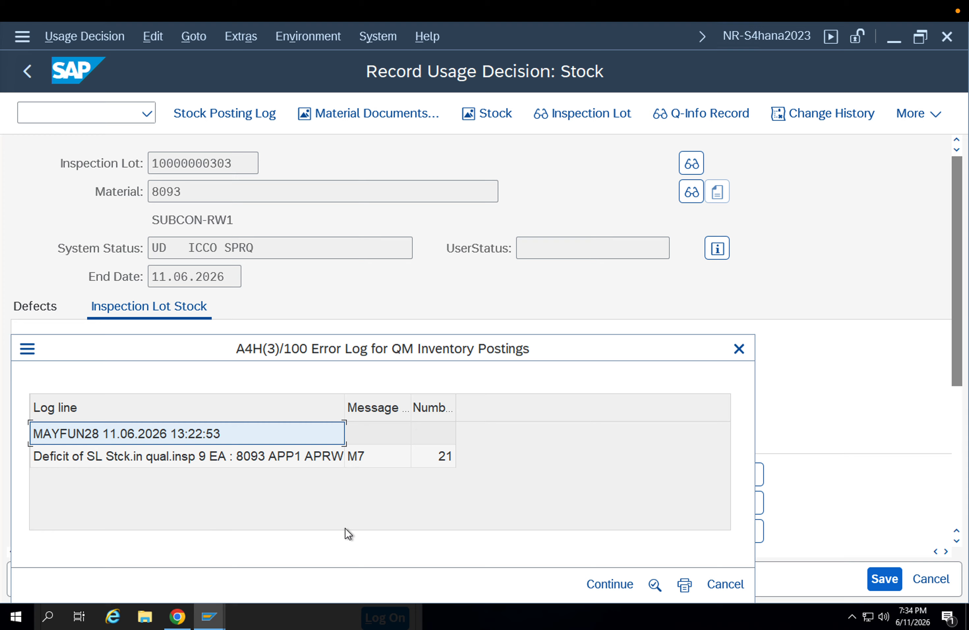
{"action": "left_click", "coordinate": [607, 583]}
{"action": "left_click_drag", "start_coordinate": [435, 498], "coordinate": [311, 506]}
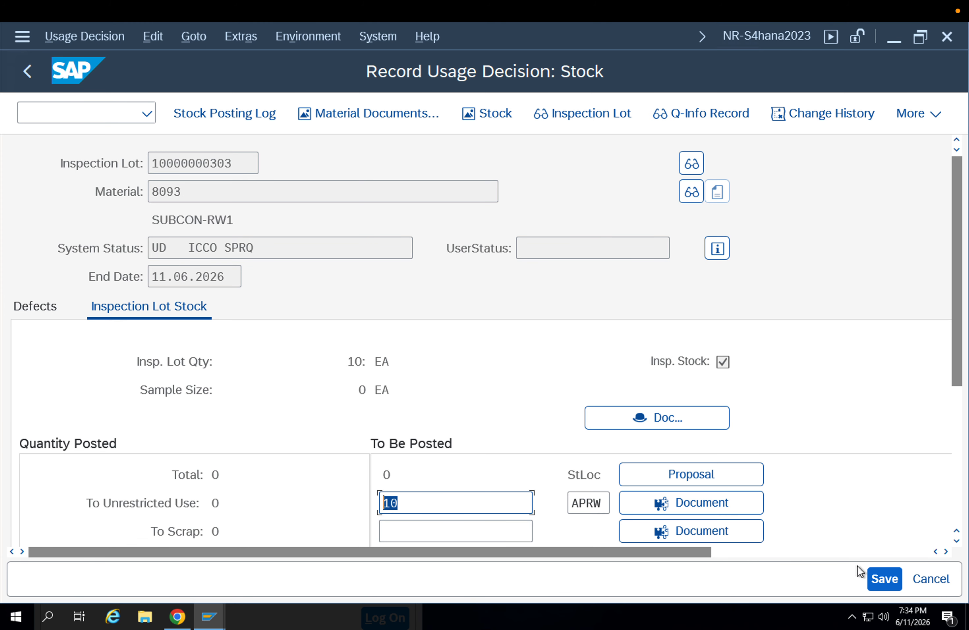
{"action": "left_click", "coordinate": [871, 576]}
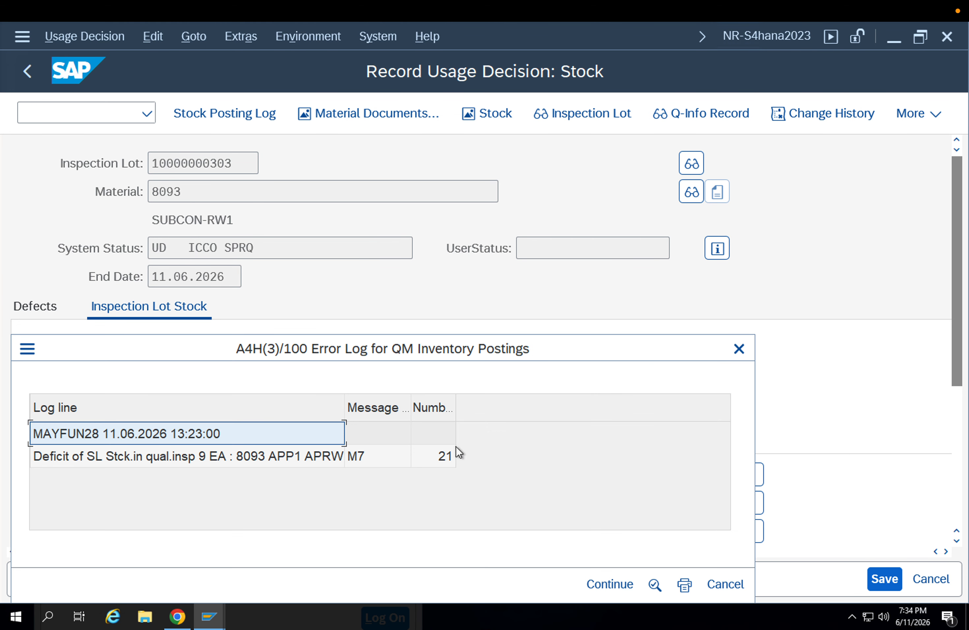
Close the error log and exit the usage decision to the inspection lot worklist, discarding the unsaved data
{"action": "key", "text": "Return"}
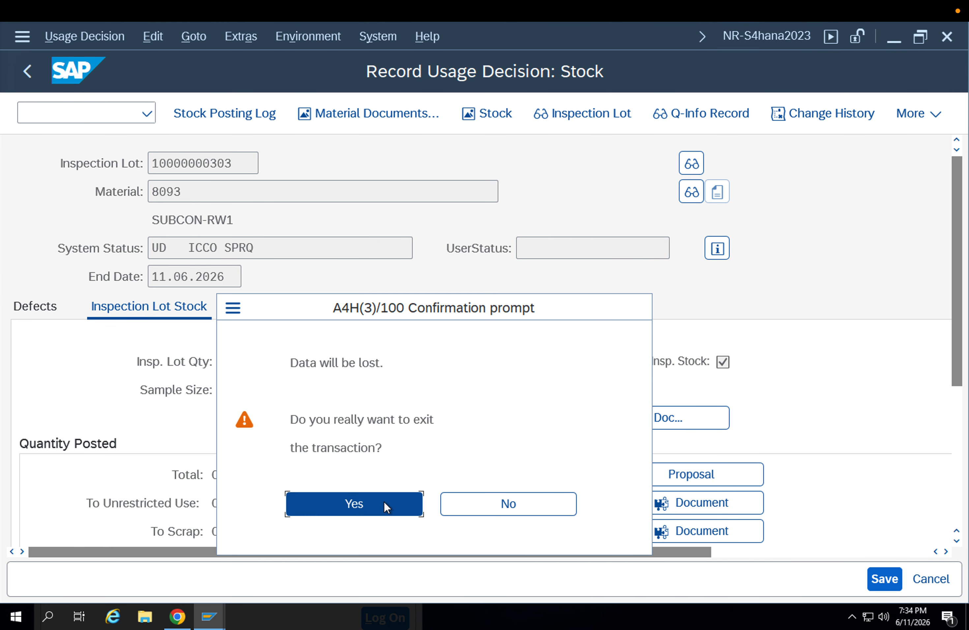
{"action": "left_click", "coordinate": [384, 502]}
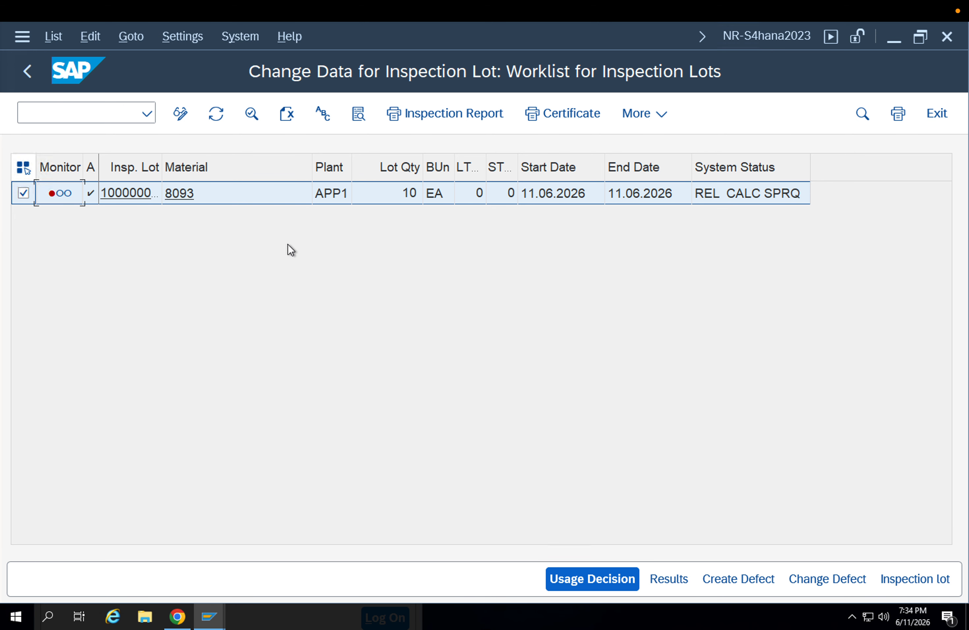
{"action": "left_click", "coordinate": [639, 117]}
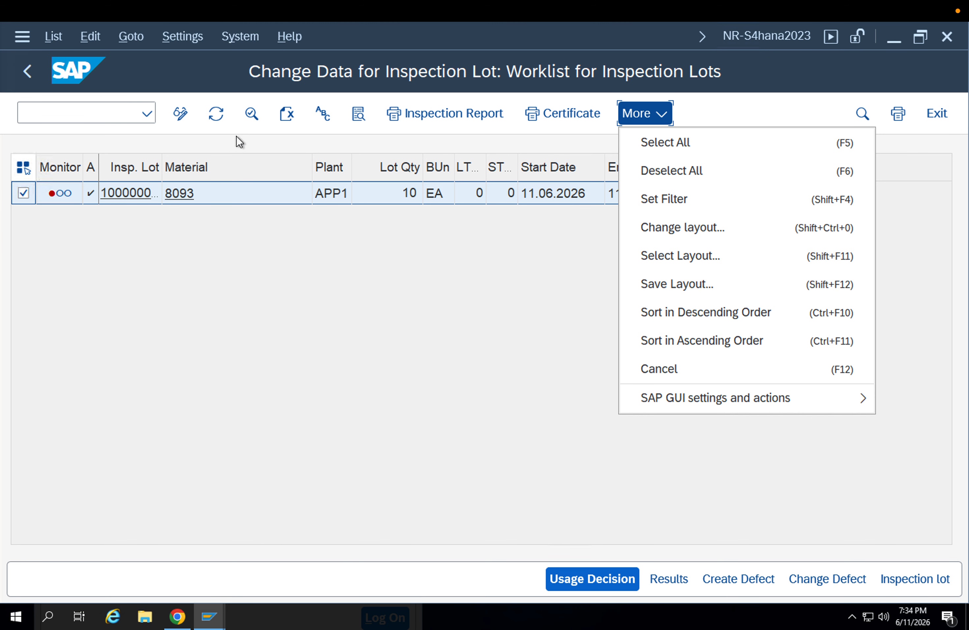
{"action": "left_click", "coordinate": [251, 132]}
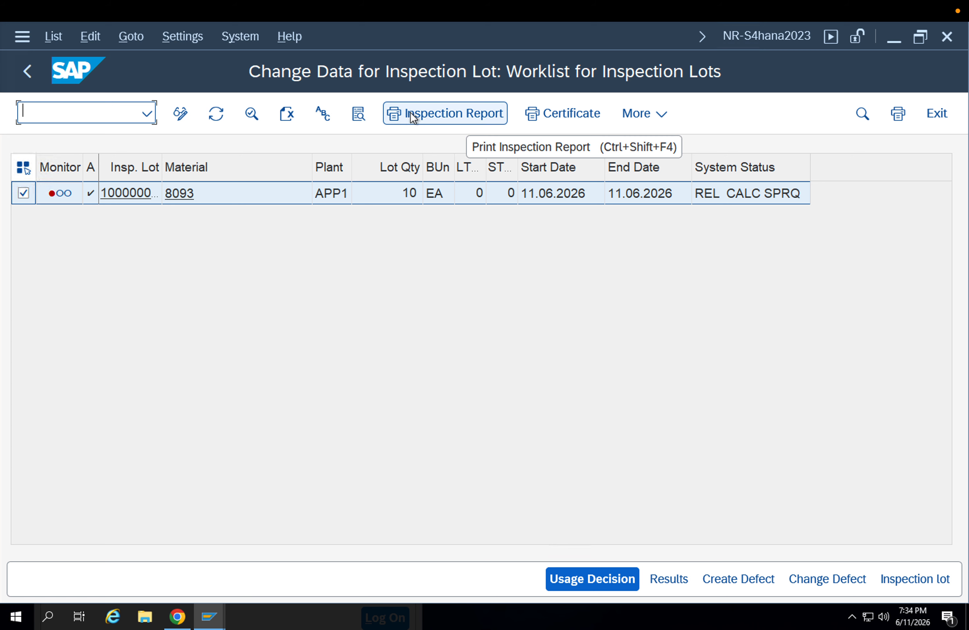
{"action": "left_click", "coordinate": [61, 36]}
{"action": "mouse_move", "coordinate": [74, 35]}
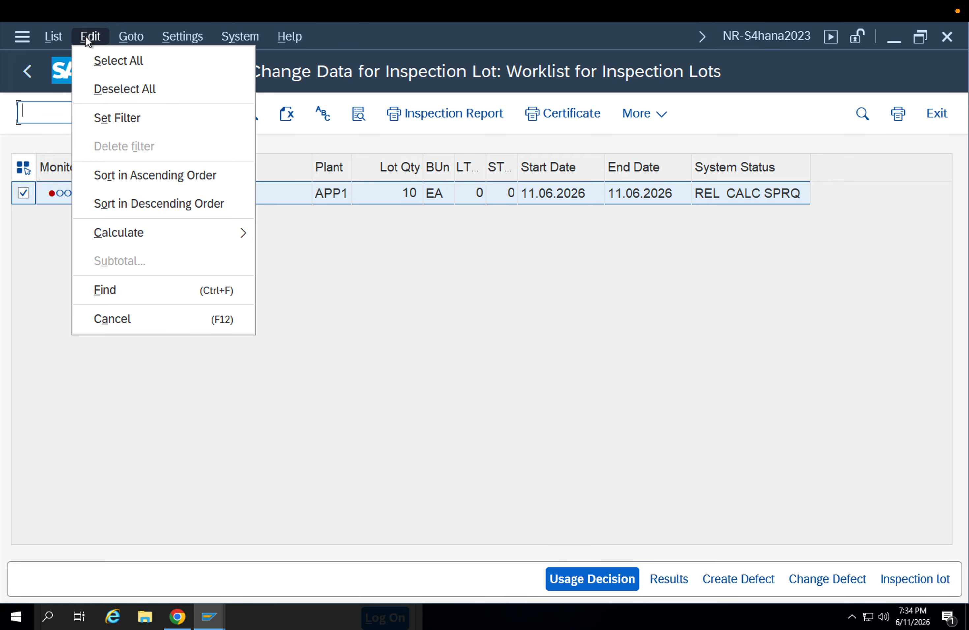
{"action": "mouse_move", "coordinate": [125, 37]}
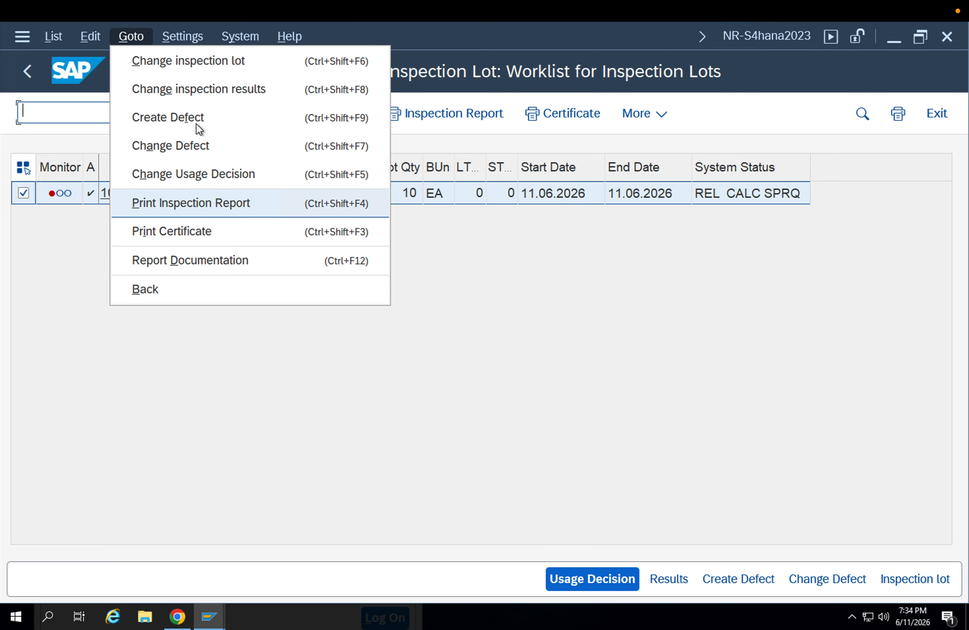
{"action": "mouse_move", "coordinate": [183, 35]}
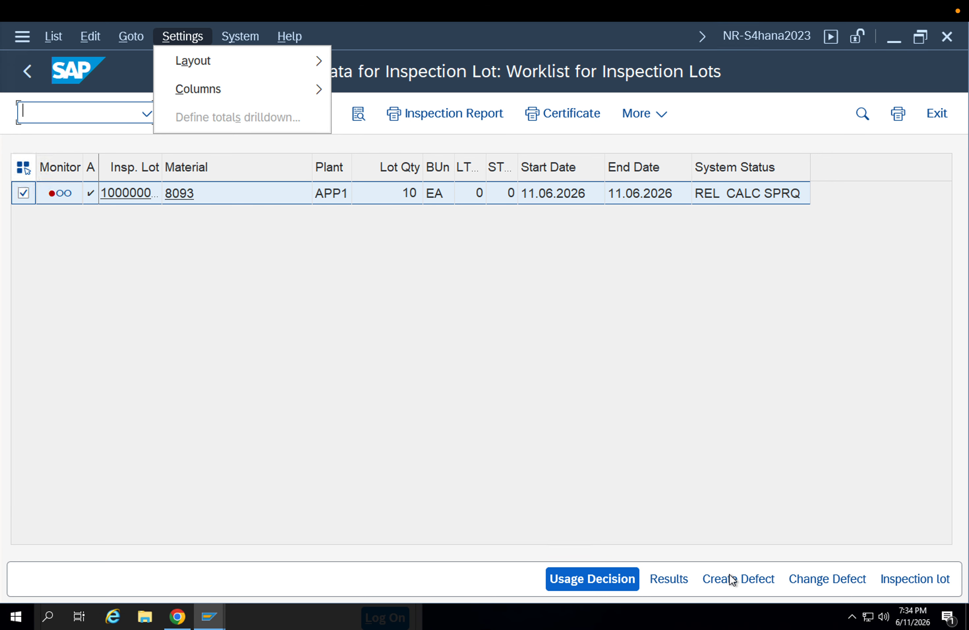
Start recording a defect for material 8093's inspection lot with report type 00000010, Defect type and no. of defects (summ.)
{"action": "left_click", "coordinate": [746, 581]}
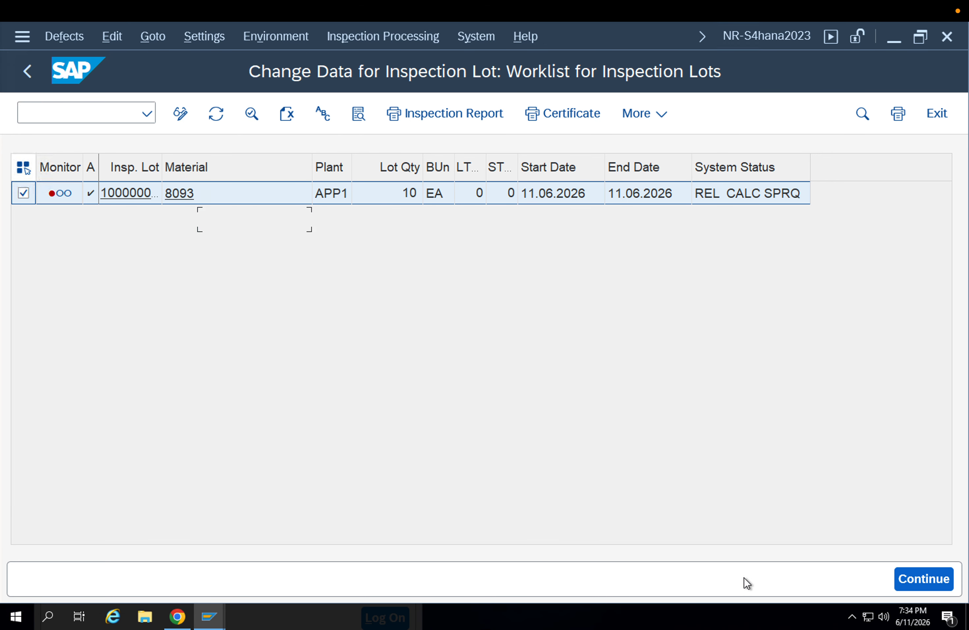
{"action": "left_click", "coordinate": [932, 580]}
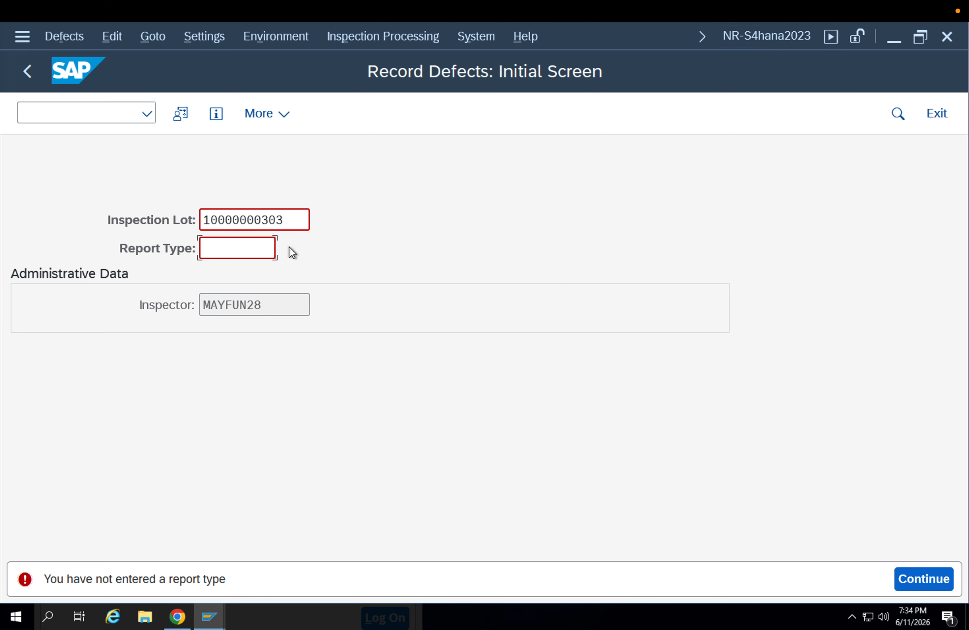
{"action": "left_click", "coordinate": [289, 247]}
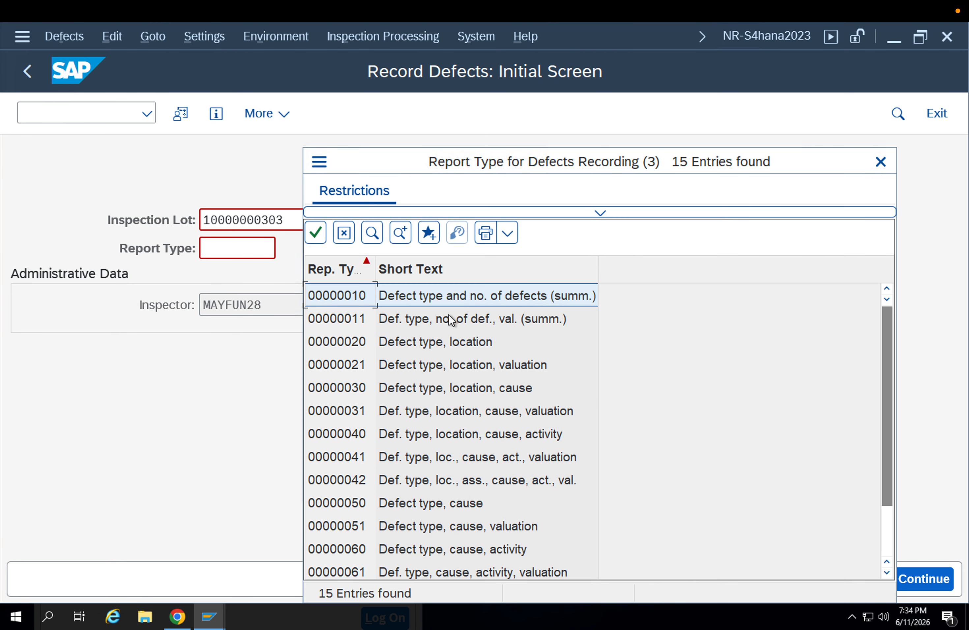
{"action": "double_click", "coordinate": [400, 298]}
{"action": "key", "text": "Return"}
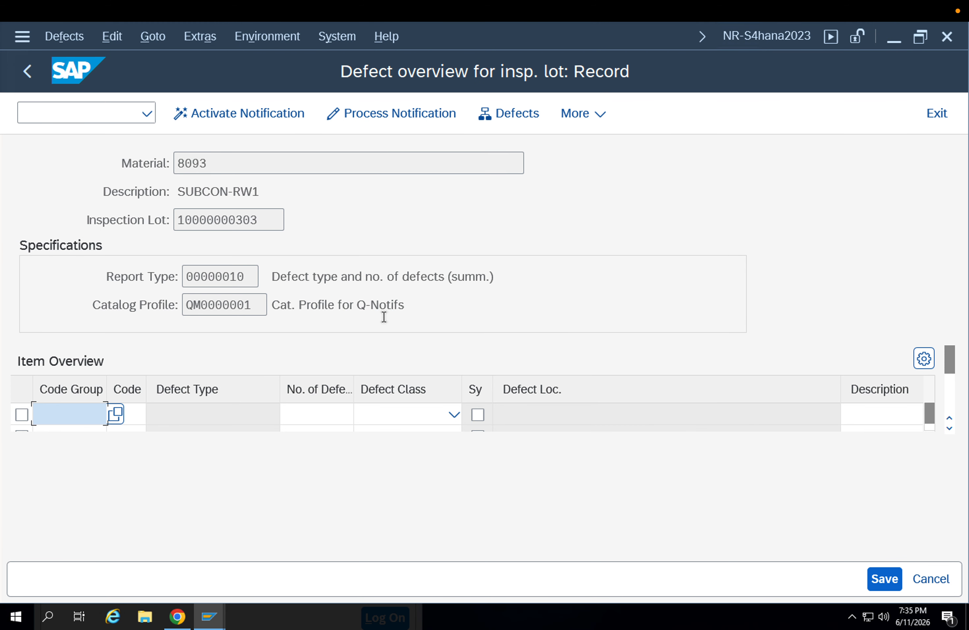
Add defect code 1, Material defects, from code group QM-E to the first item of the defect overview
{"action": "left_click", "coordinate": [116, 412]}
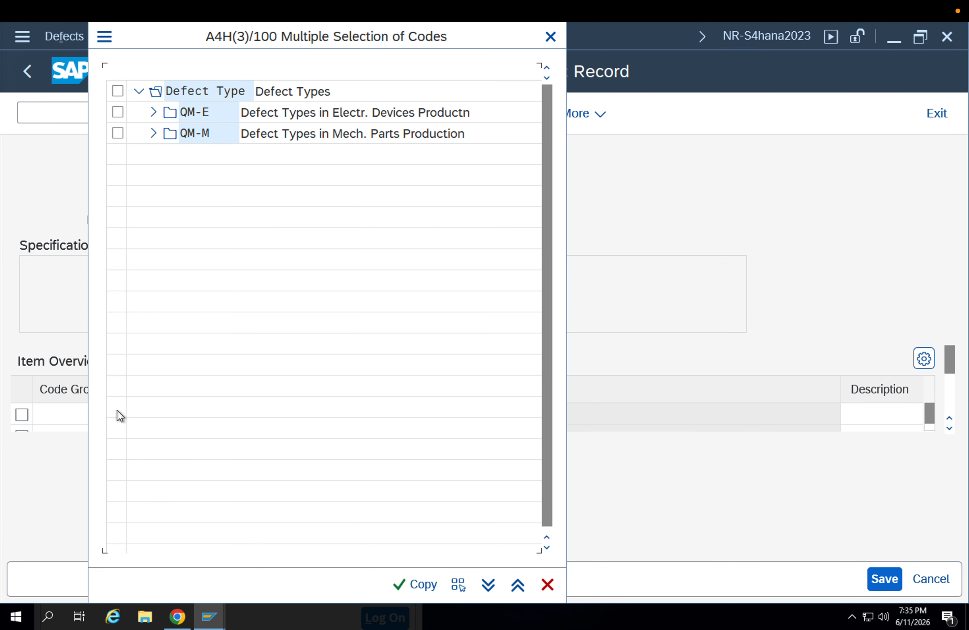
{"action": "left_click", "coordinate": [149, 113]}
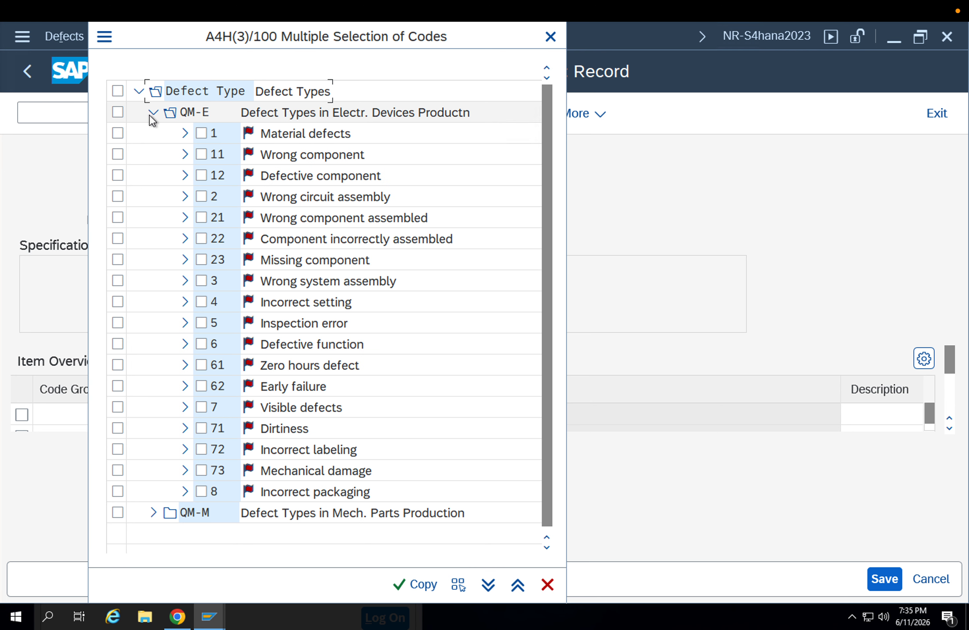
{"action": "left_click", "coordinate": [181, 136]}
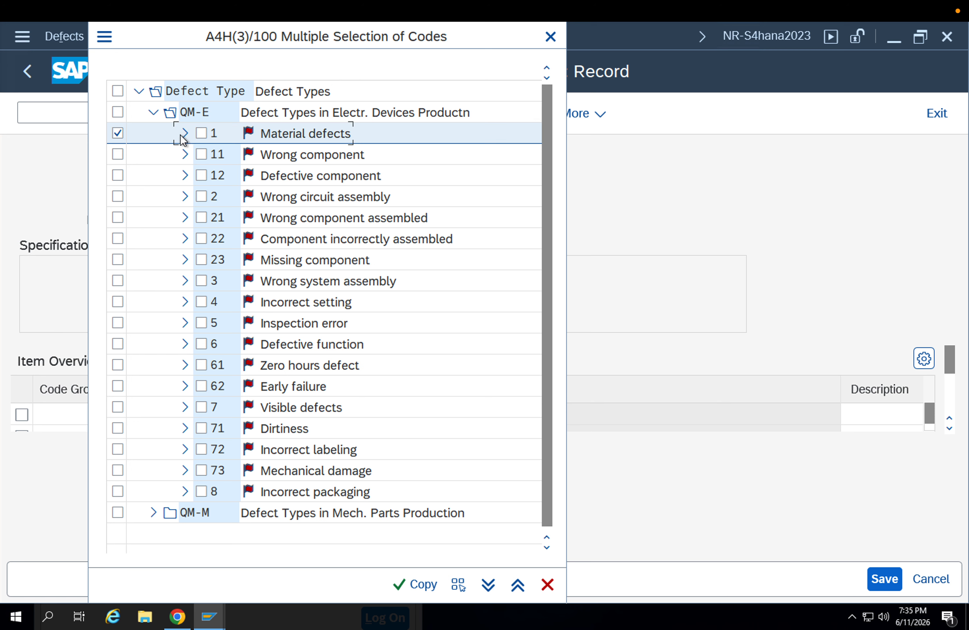
{"action": "left_click", "coordinate": [202, 134]}
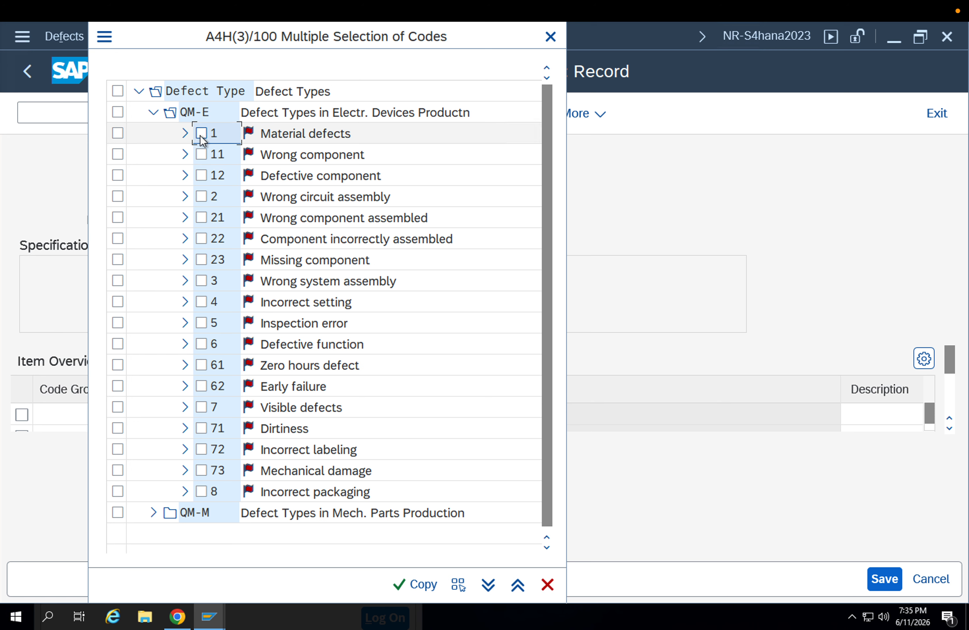
{"action": "left_click", "coordinate": [188, 133]}
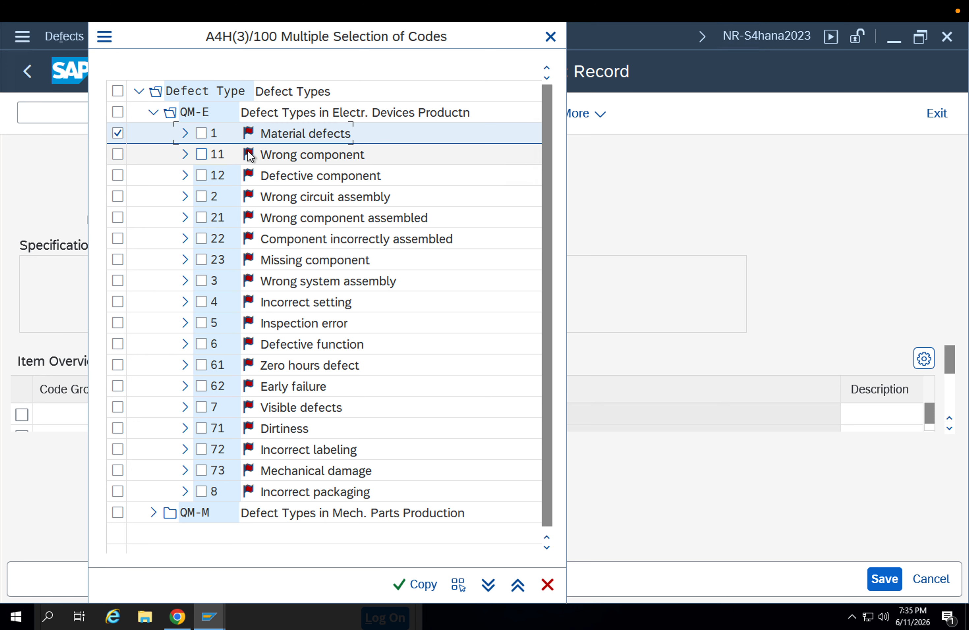
{"action": "left_click", "coordinate": [419, 583]}
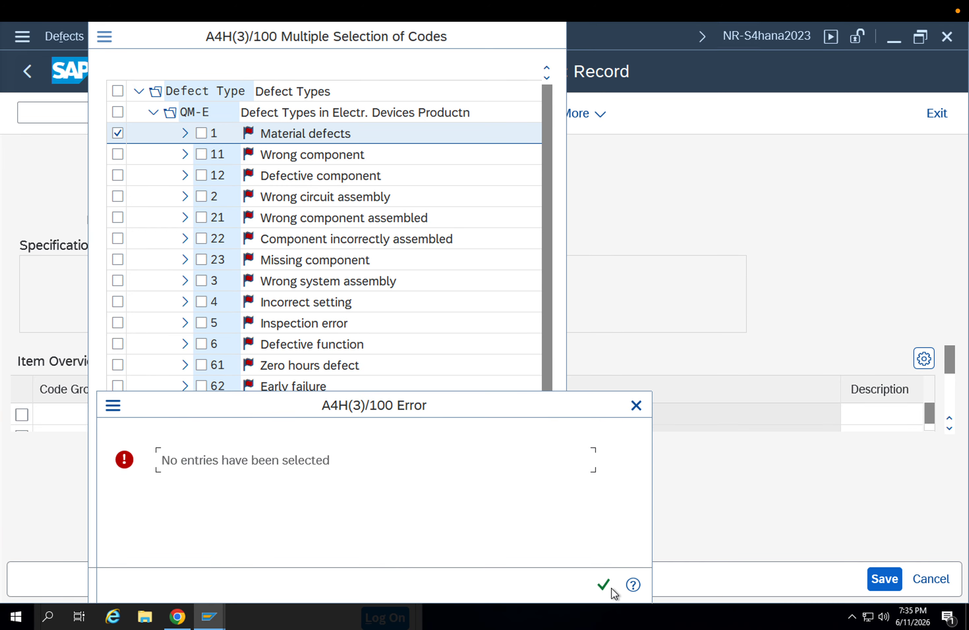
{"action": "left_click", "coordinate": [605, 586]}
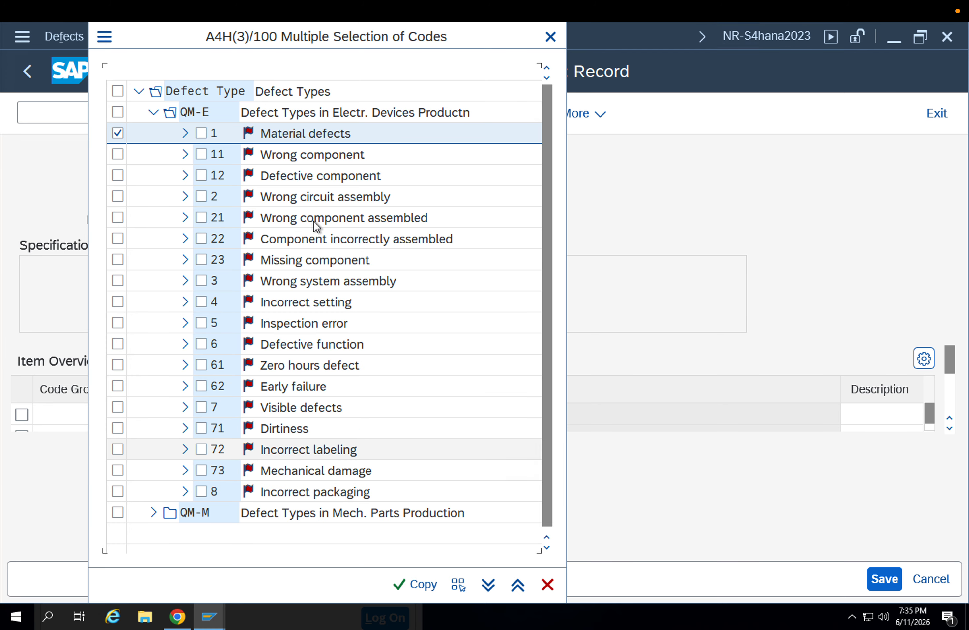
{"action": "left_click", "coordinate": [328, 132]}
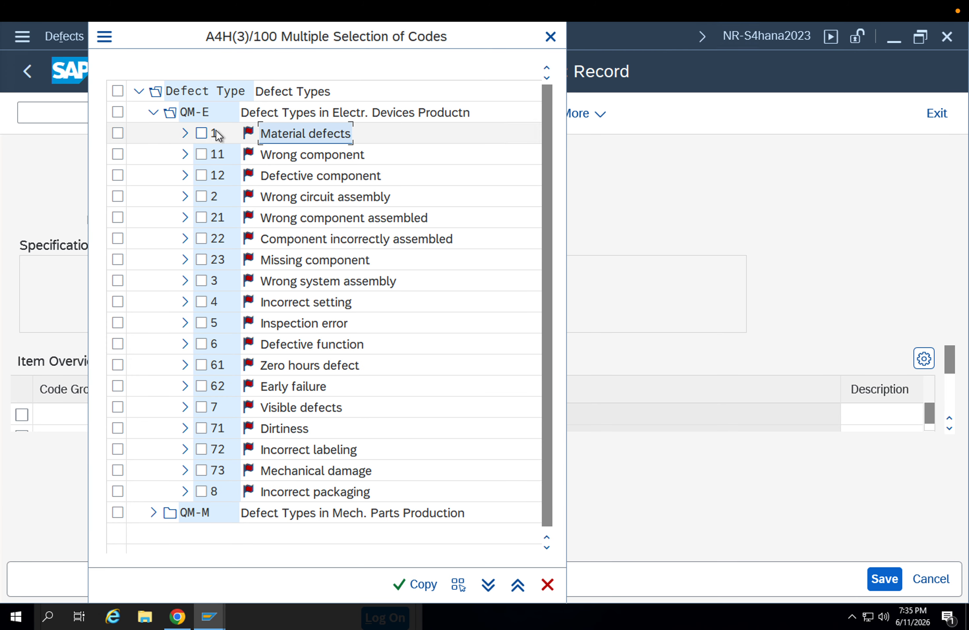
{"action": "left_click", "coordinate": [201, 133]}
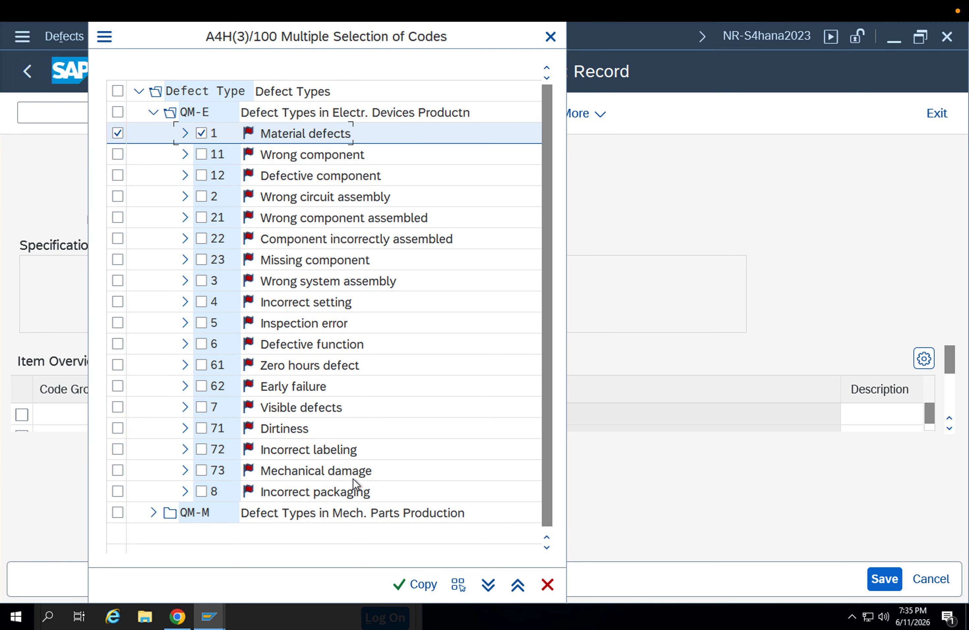
{"action": "left_click", "coordinate": [427, 588]}
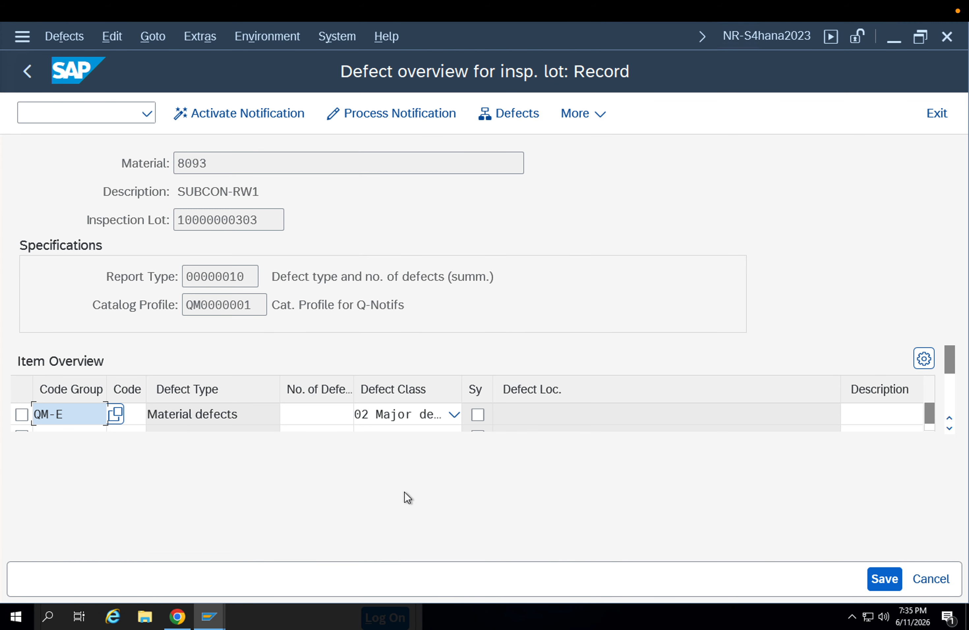
Complete the Material defects item with 1 as the number of defects and save the defect data
{"action": "left_click", "coordinate": [335, 415]}
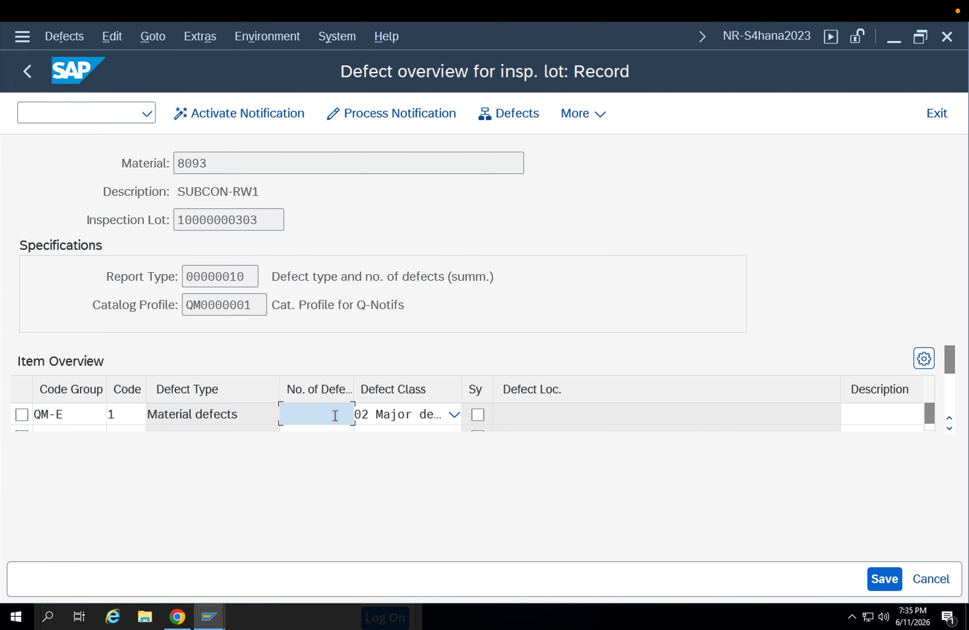
{"action": "key", "text": "Return"}
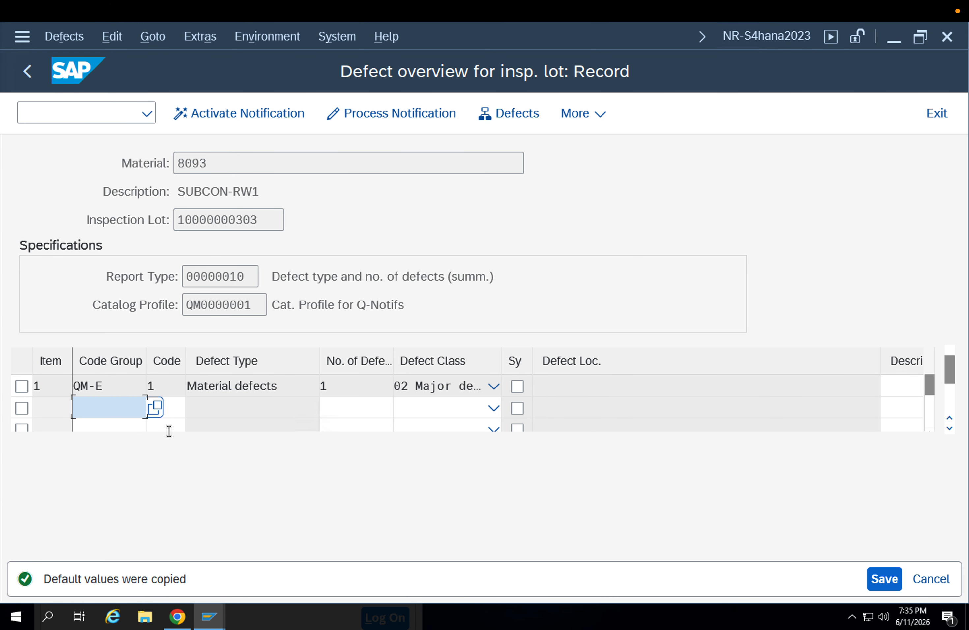
{"action": "left_click", "coordinate": [877, 579]}
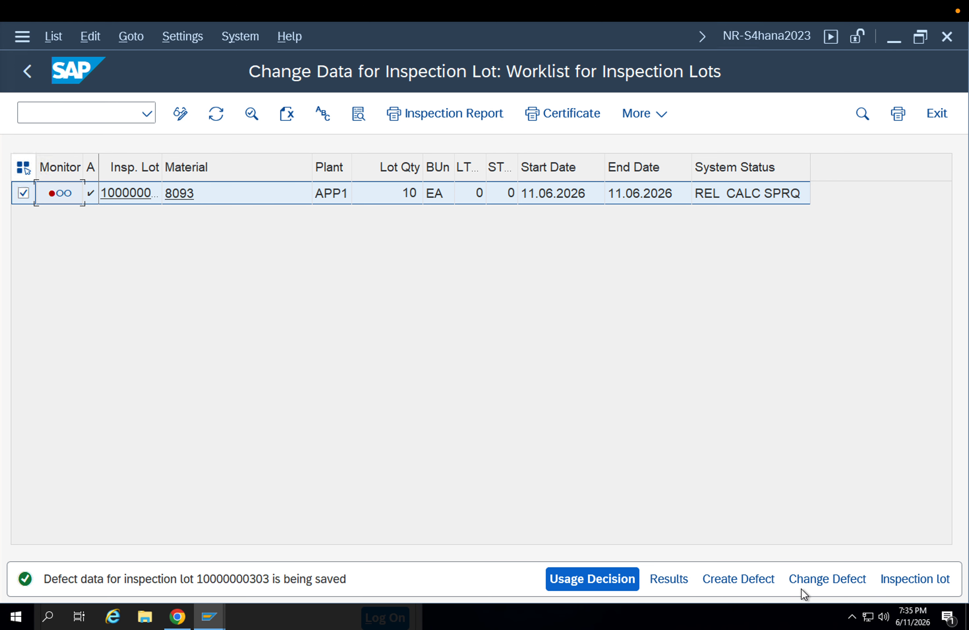
Open the inspection lot for change and examine its origin data and its sample quantities
{"action": "left_click", "coordinate": [899, 570]}
{"action": "scroll", "coordinate": [537, 512], "scroll_direction": "down", "scroll_amount": 1}
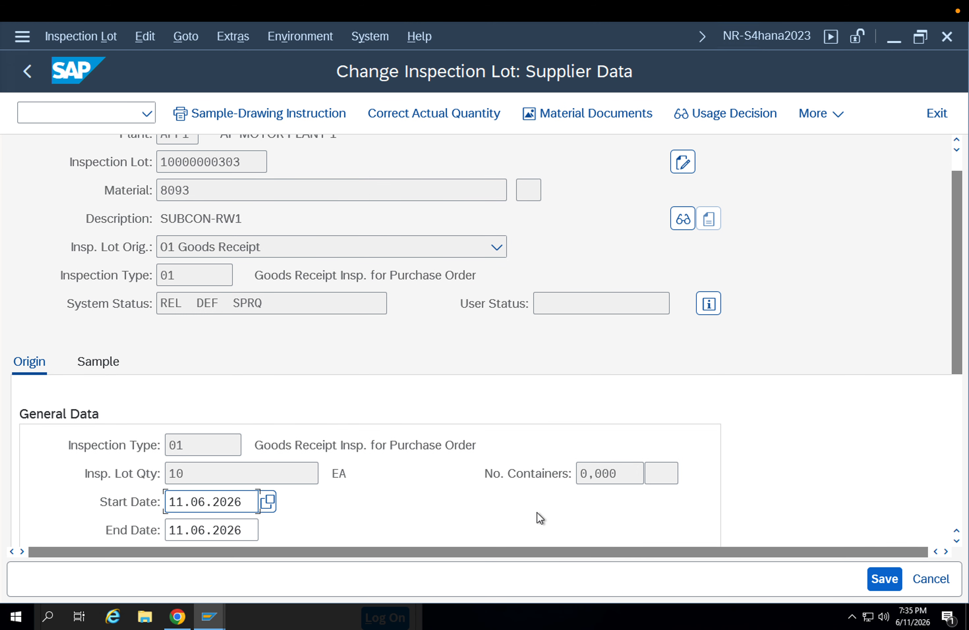
{"action": "scroll", "coordinate": [537, 513], "scroll_direction": "down", "scroll_amount": 5}
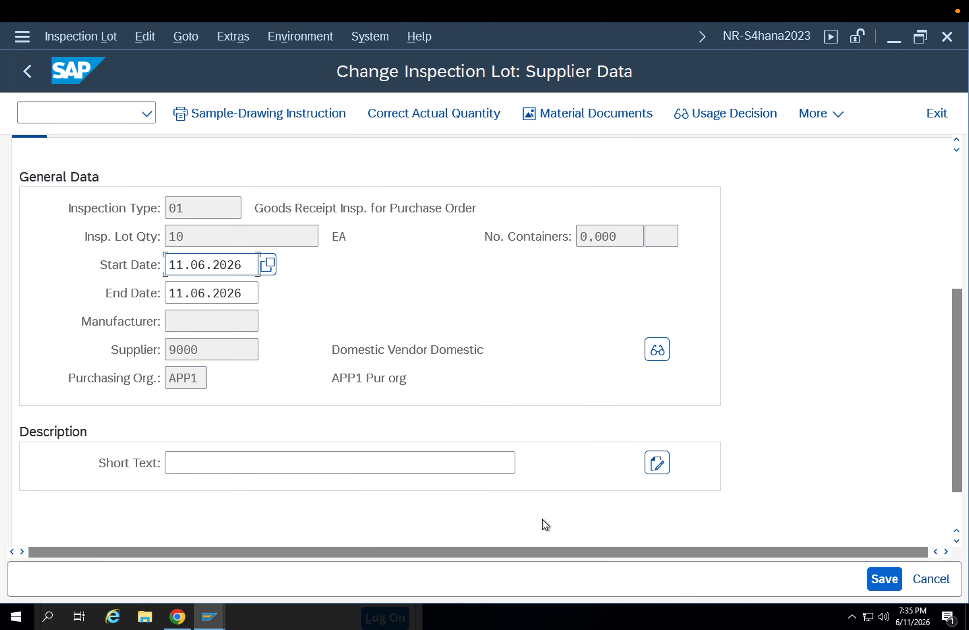
{"action": "scroll", "coordinate": [319, 425], "scroll_direction": "up", "scroll_amount": 3}
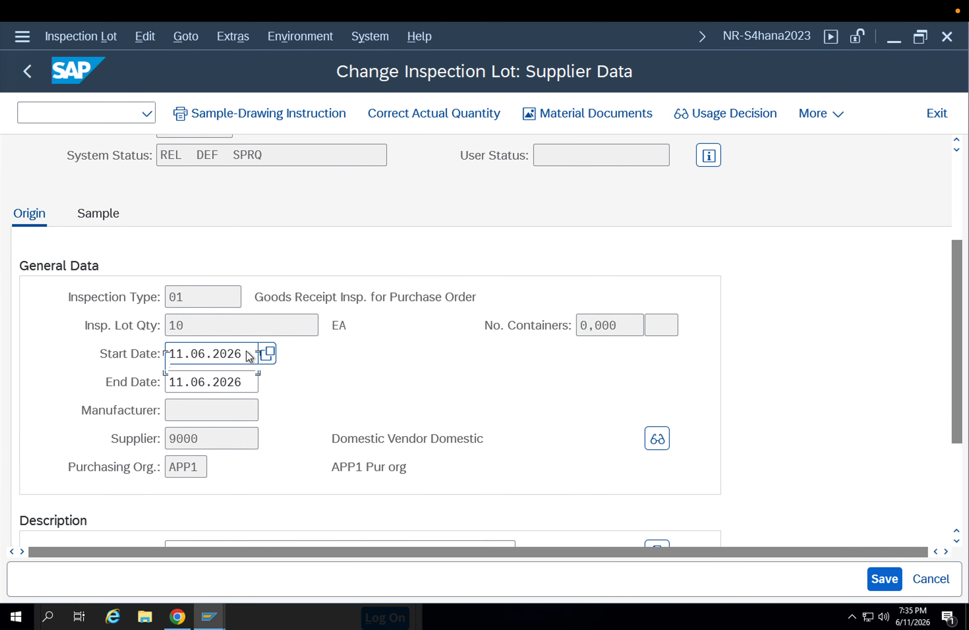
{"action": "scroll", "coordinate": [81, 222], "scroll_direction": "up", "scroll_amount": 1}
{"action": "left_click", "coordinate": [99, 244]}
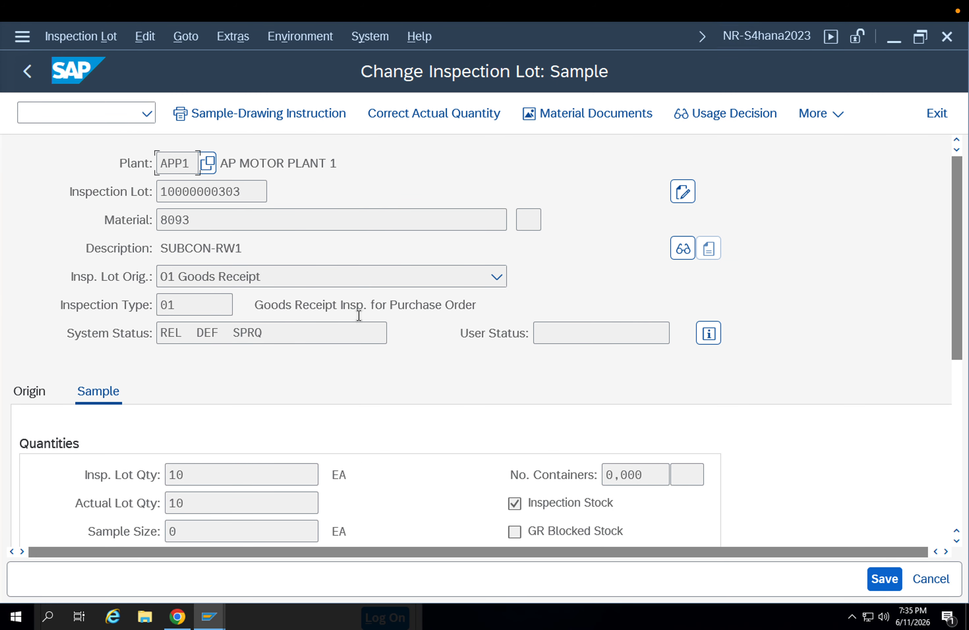
{"action": "scroll", "coordinate": [477, 385], "scroll_direction": "down", "scroll_amount": 4}
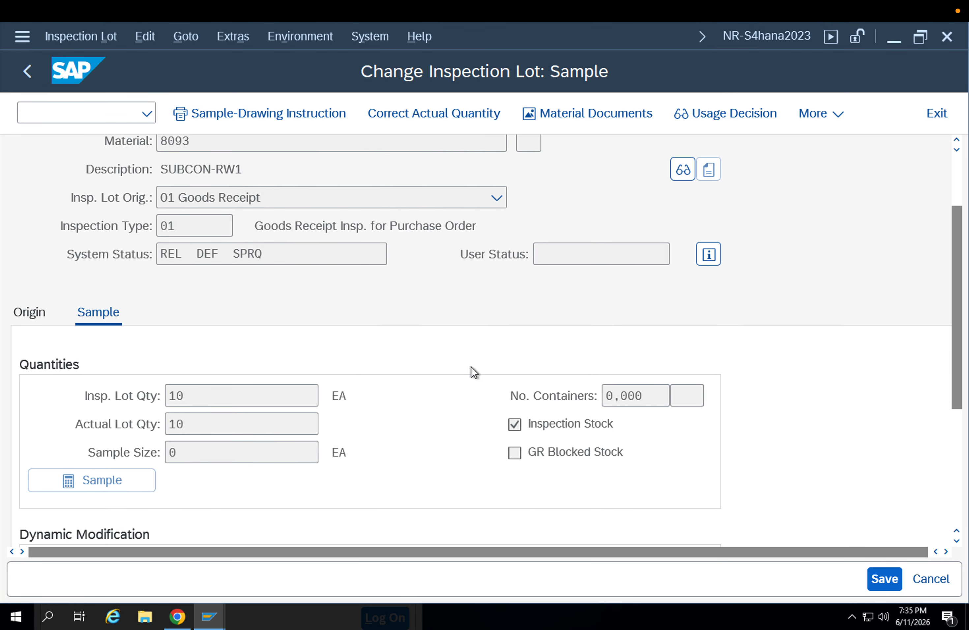
{"action": "scroll", "coordinate": [471, 366], "scroll_direction": "down", "scroll_amount": 2}
Confirm the actual quantity correction with an actual lot quantity of 10 and save the inspection lot
{"action": "left_click", "coordinate": [427, 120]}
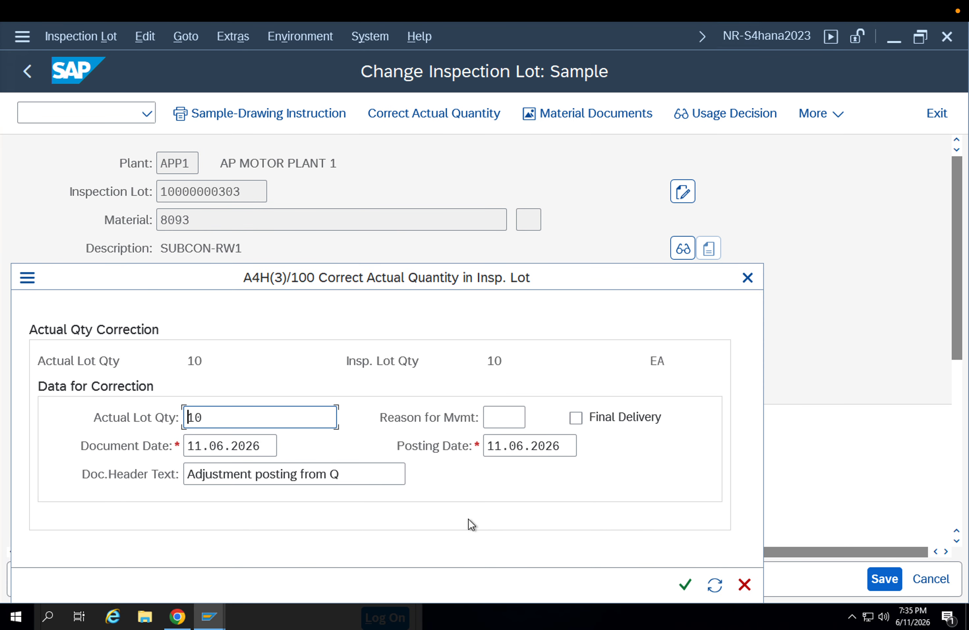
{"action": "left_click", "coordinate": [688, 586]}
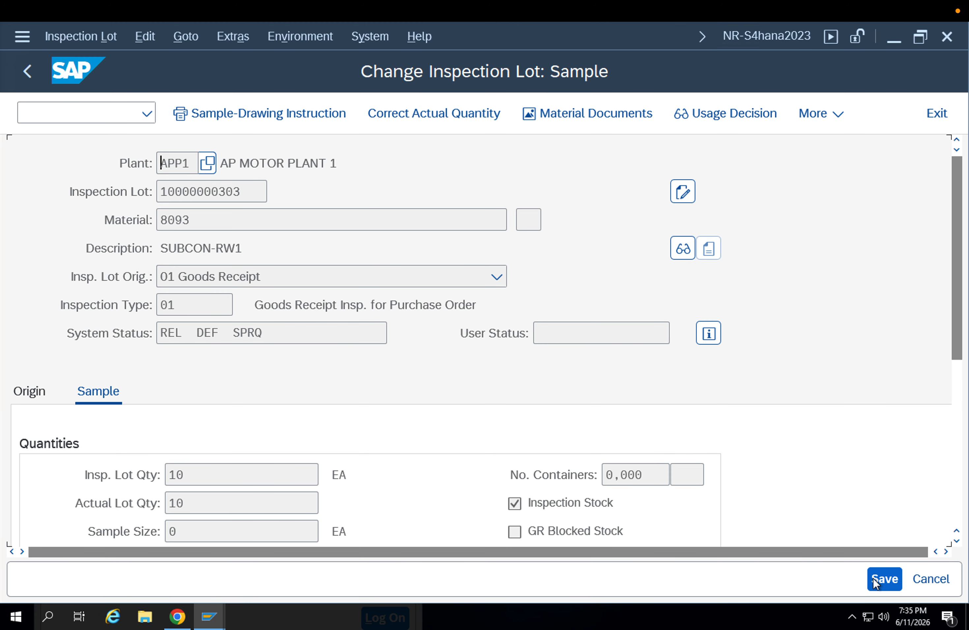
{"action": "left_click", "coordinate": [883, 579]}
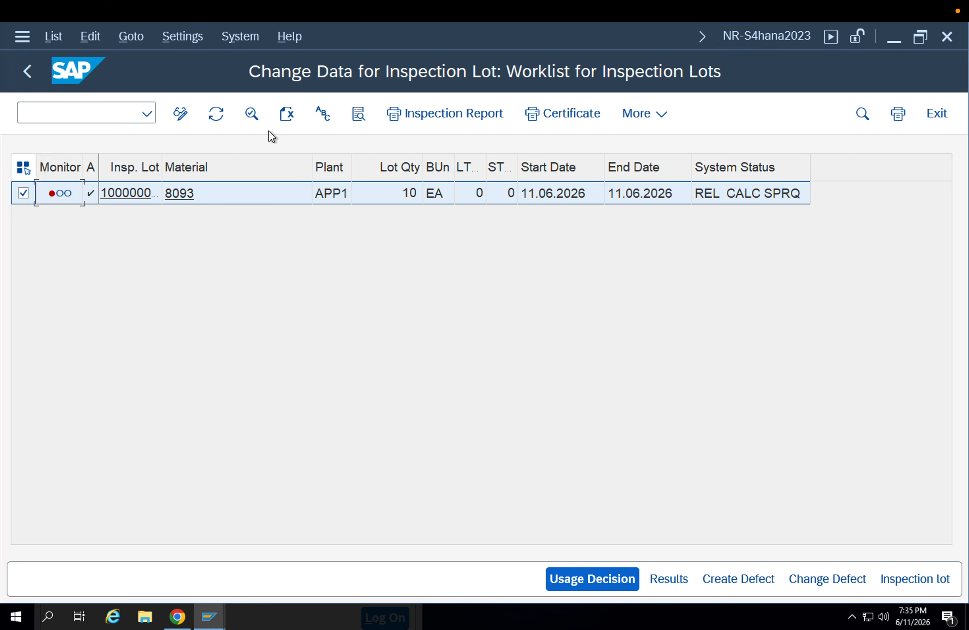
Record usage decision A0, Acceptance (automatic stock posting), from group 01 for the inspection lot, save it and refresh the worklist
{"action": "left_click", "coordinate": [581, 584]}
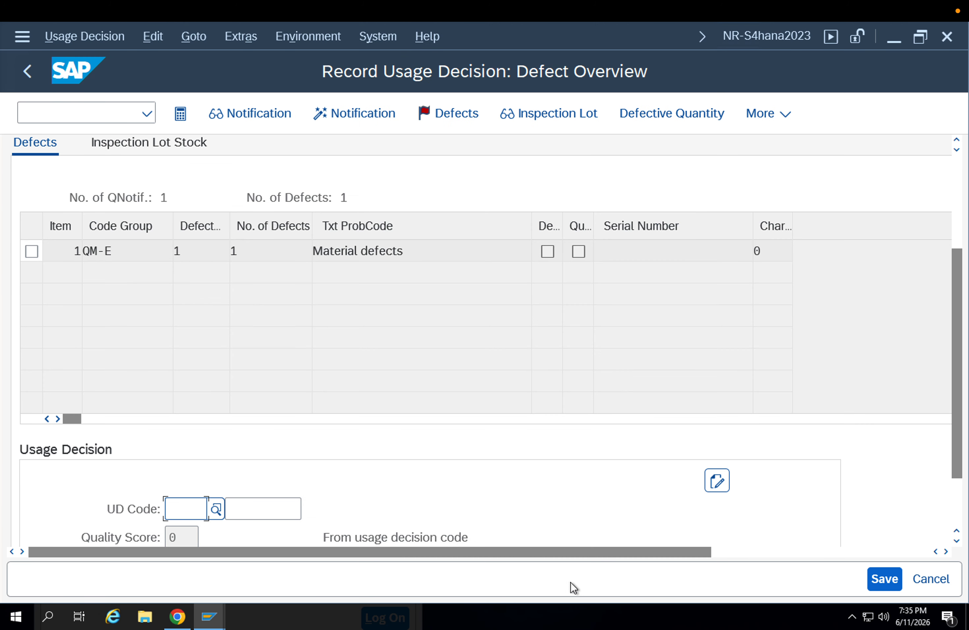
{"action": "type", "text": "A0"}
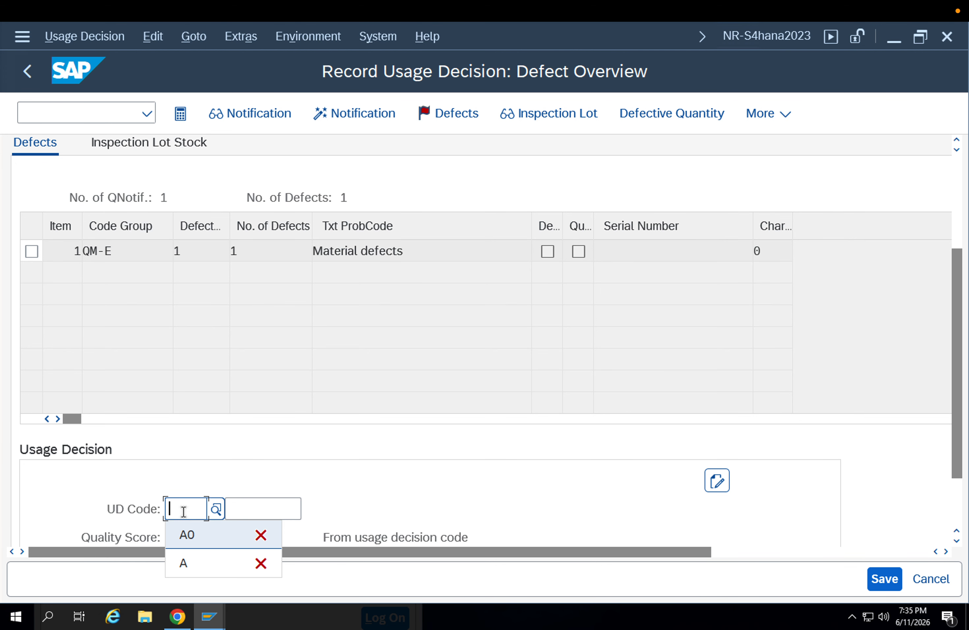
{"action": "key", "text": "Tab"}
{"action": "key", "text": "Return"}
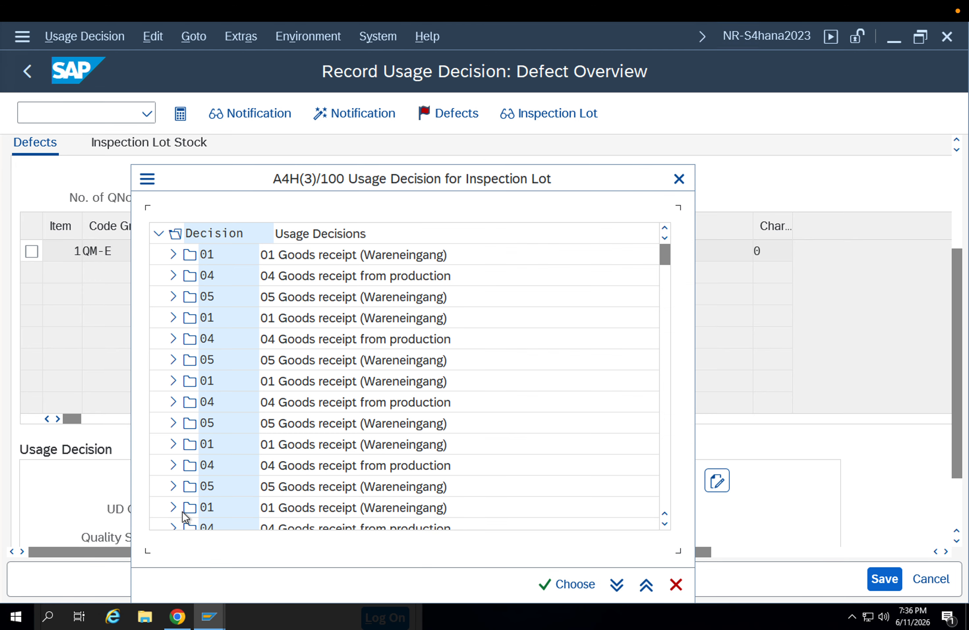
{"action": "left_click", "coordinate": [168, 254]}
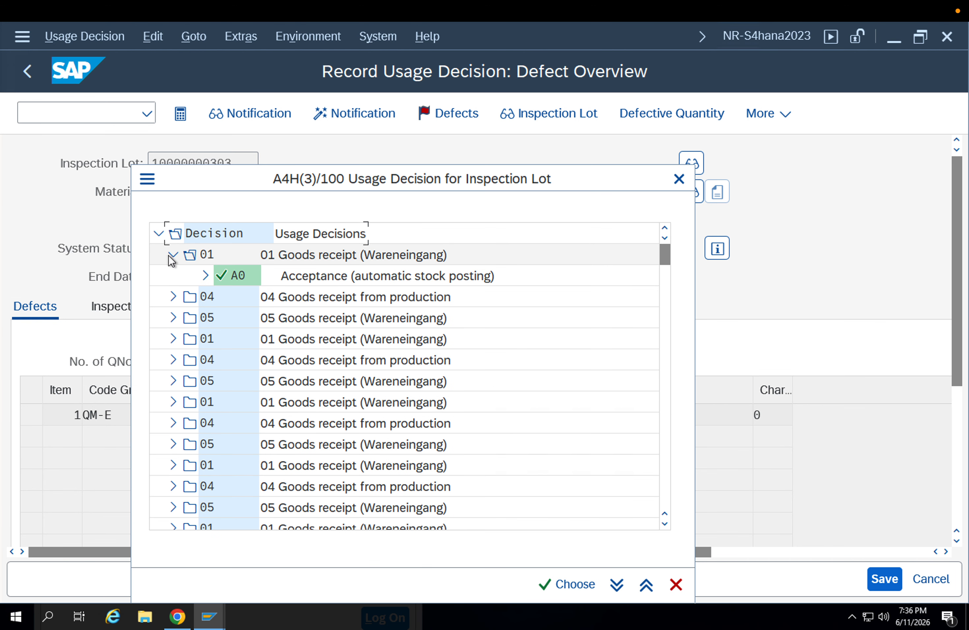
{"action": "left_click", "coordinate": [202, 274]}
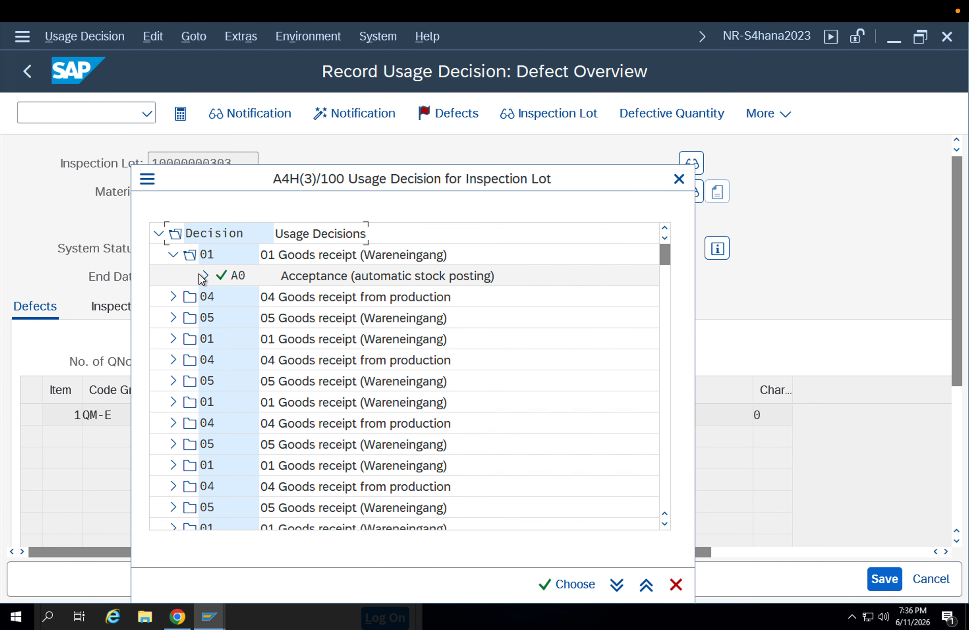
{"action": "double_click", "coordinate": [229, 278]}
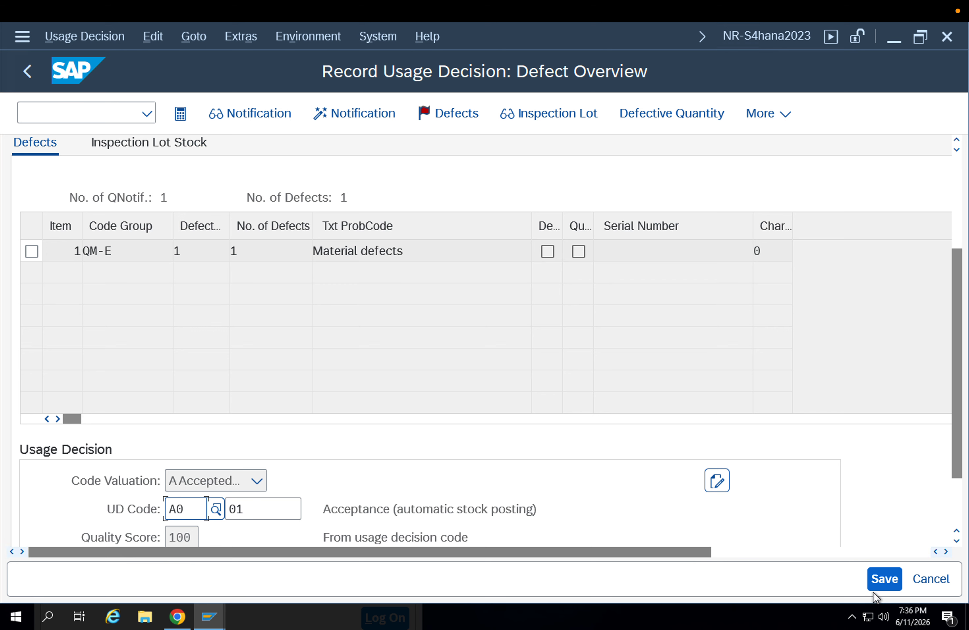
{"action": "left_click", "coordinate": [875, 580]}
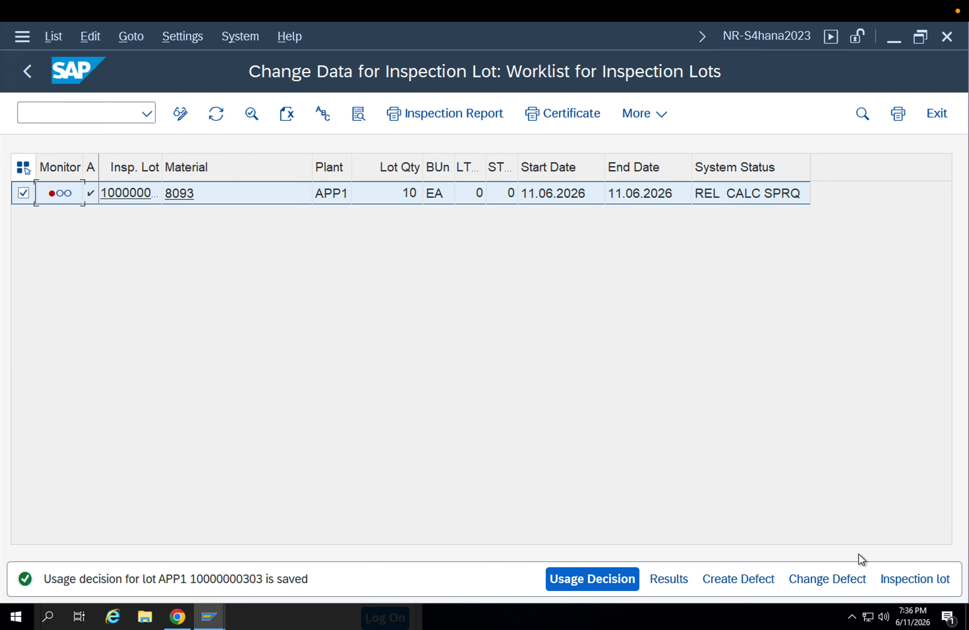
{"action": "left_click", "coordinate": [217, 113]}
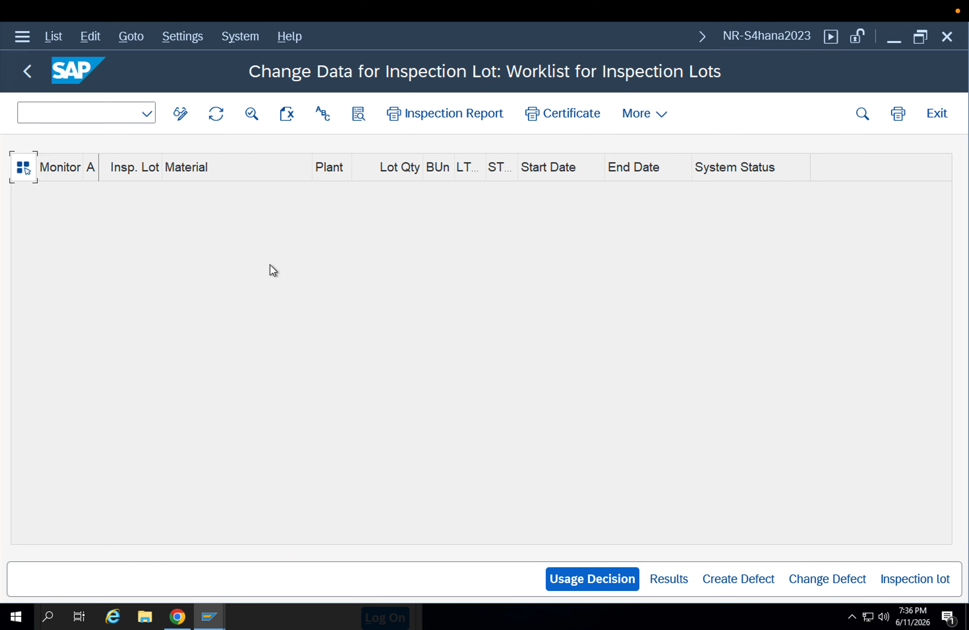
Run the stock overview (MMBE) for material 8093 and check its unrestricted-use and quality inspection stock in plant APP1
{"action": "left_click", "coordinate": [28, 81]}
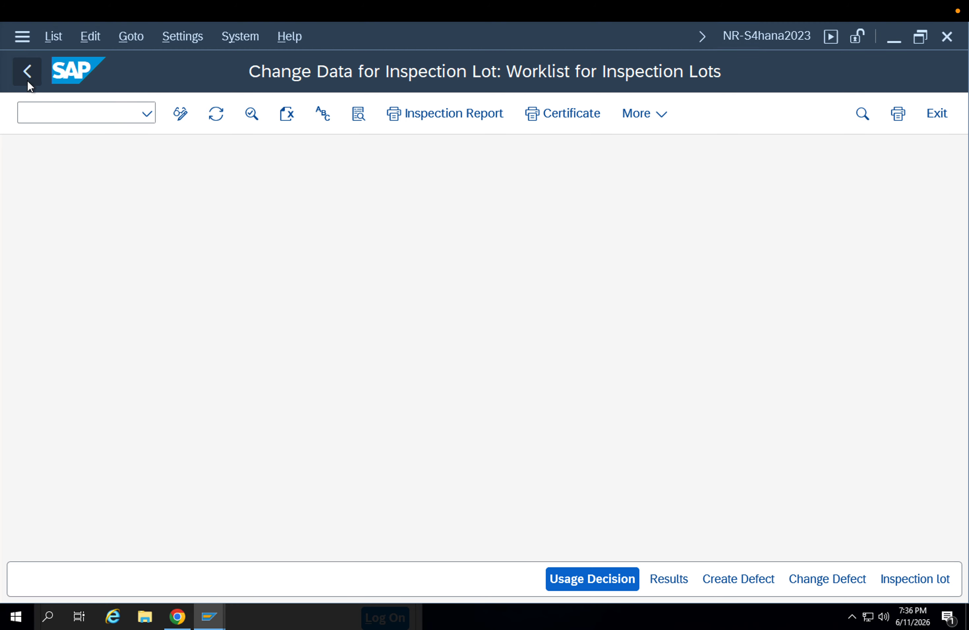
{"action": "left_click", "coordinate": [52, 117]}
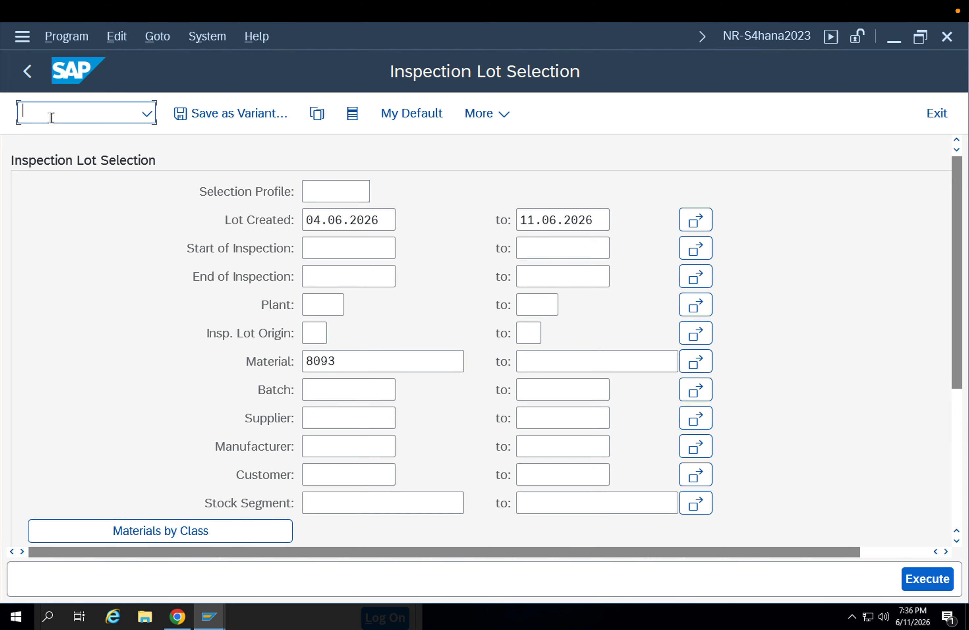
{"action": "type", "text": "/nmmbe"}
{"action": "key", "text": "Return"}
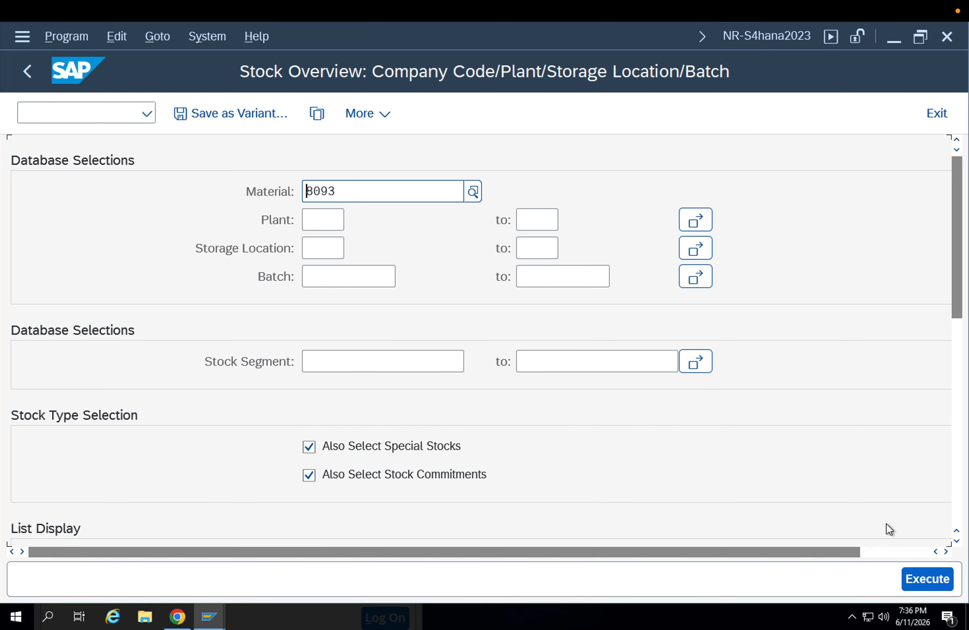
{"action": "left_click", "coordinate": [936, 579]}
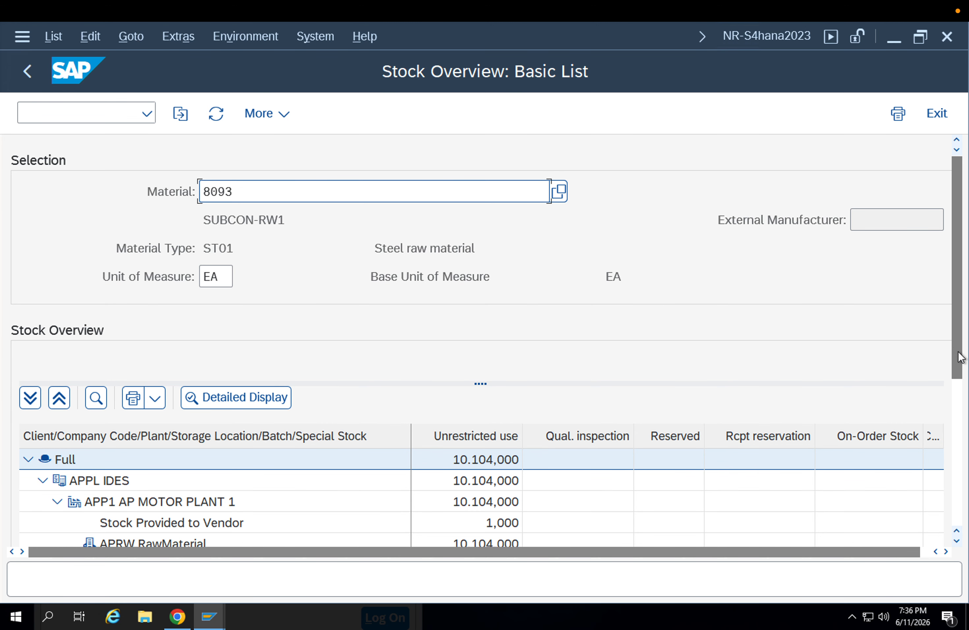
{"action": "left_click_drag", "start_coordinate": [958, 357], "coordinate": [957, 472]}
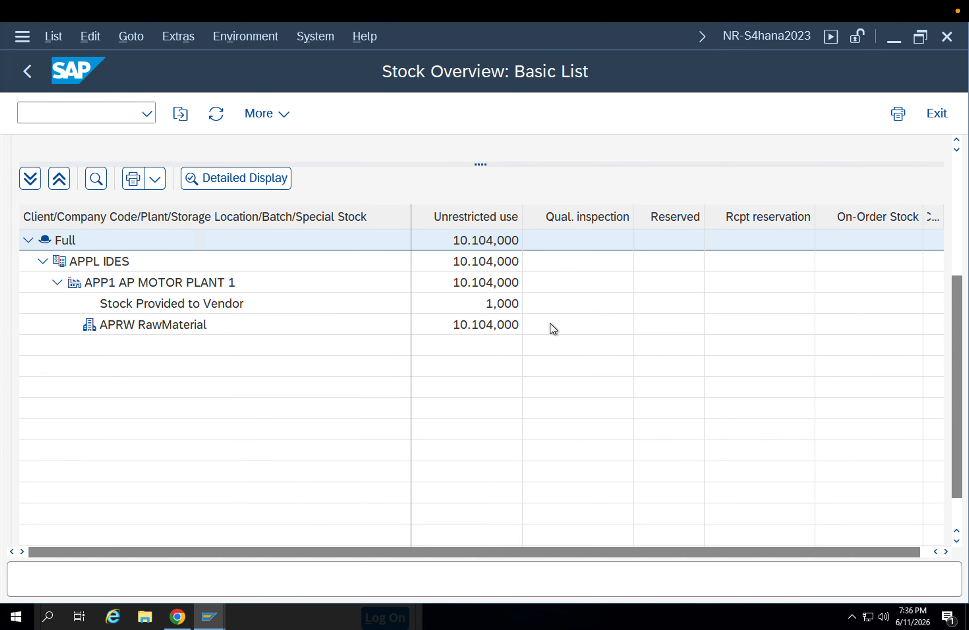
{"action": "left_click", "coordinate": [508, 330]}
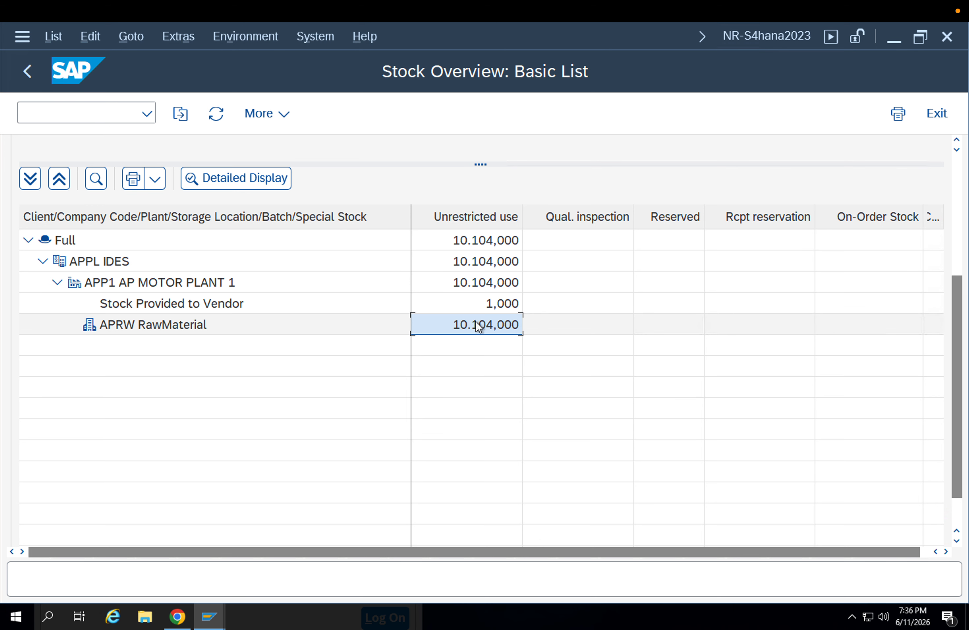
{"action": "left_click", "coordinate": [26, 73]}
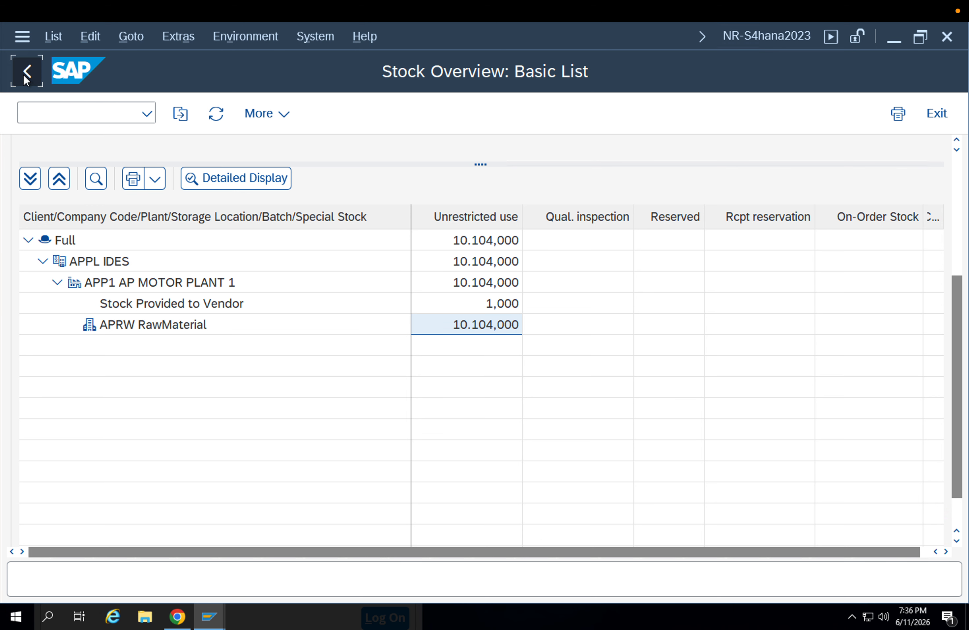
{"action": "left_click", "coordinate": [959, 270]}
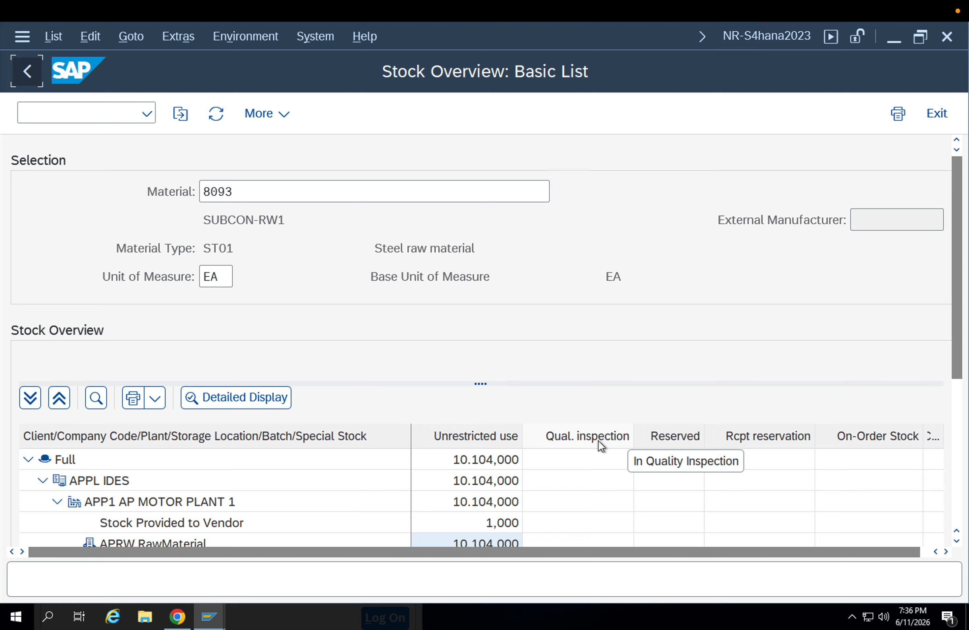
{"action": "left_click", "coordinate": [112, 112]}
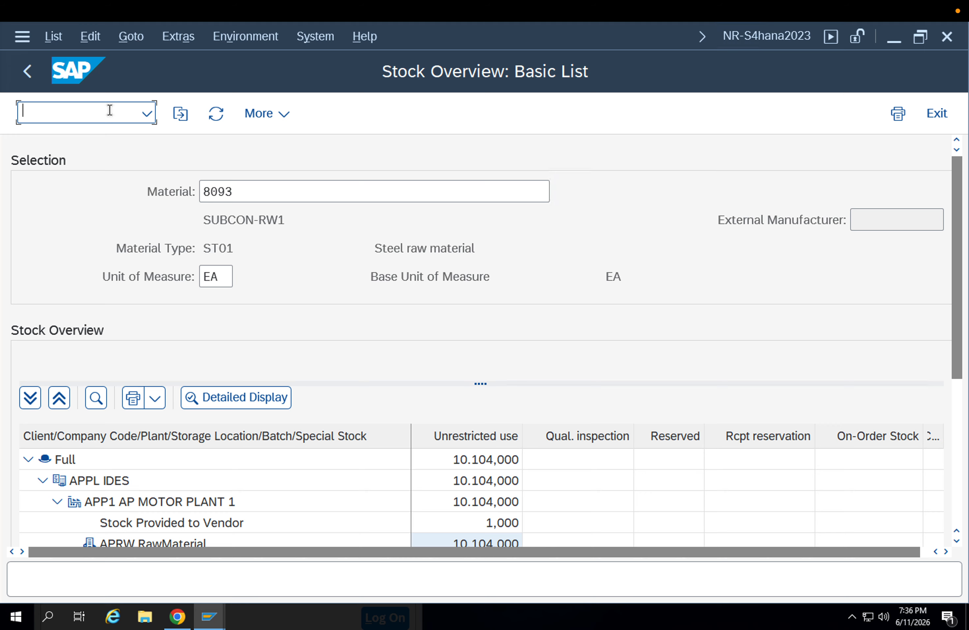
{"action": "type", "text": "/nm"}
{"action": "key", "text": "BackSpace"}
{"action": "key", "text": "BackSpace"}
{"action": "key", "text": "BackSpace"}
{"action": "type", "text": "/"}
{"action": "key", "text": "Return"}
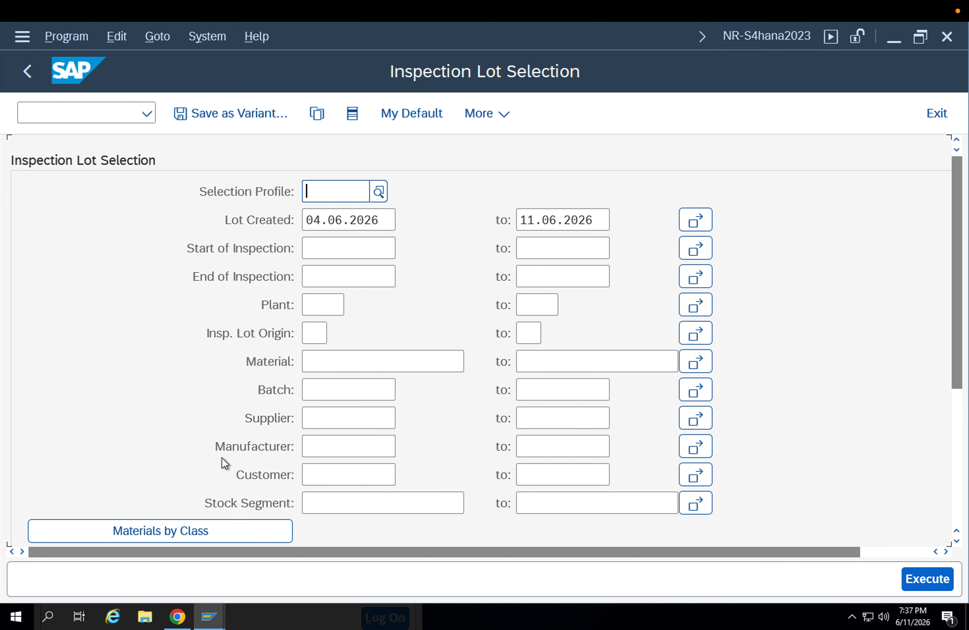
Start a new standard purchase order for supplier 9000
{"action": "left_click", "coordinate": [71, 113]}
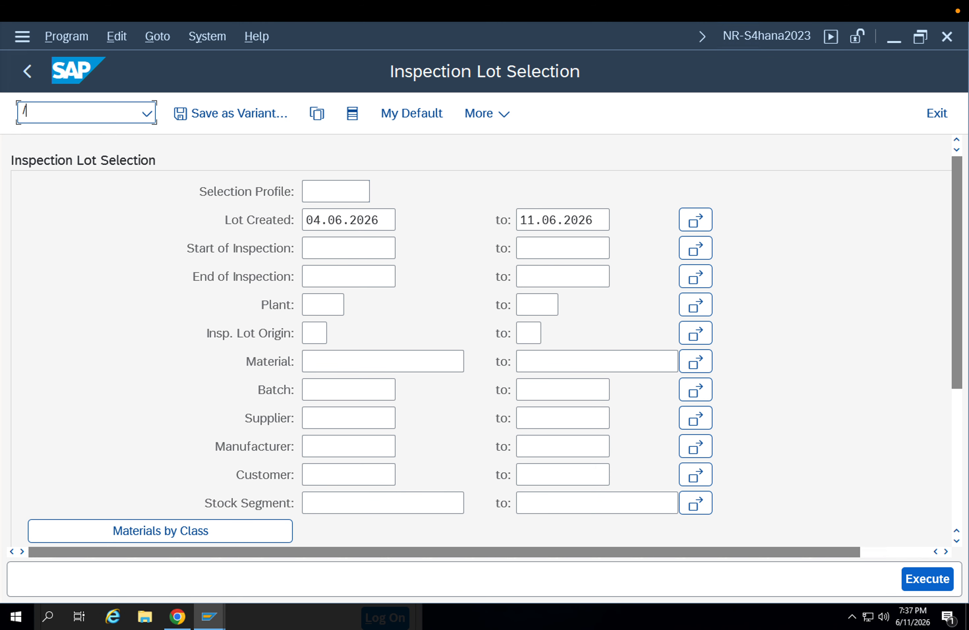
{"action": "key", "text": "Return"}
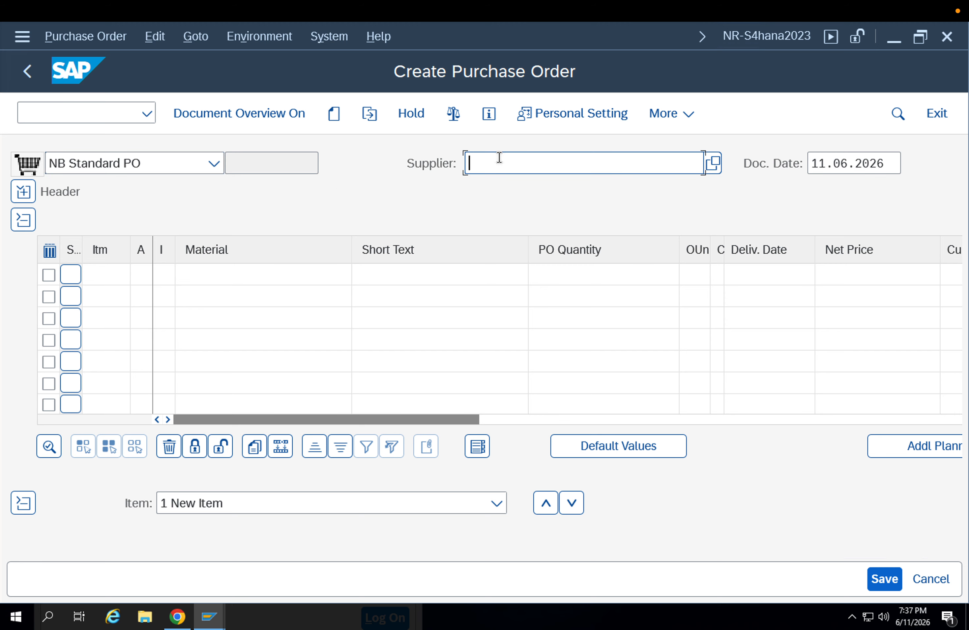
{"action": "left_click", "coordinate": [499, 157]}
{"action": "left_click", "coordinate": [509, 183]}
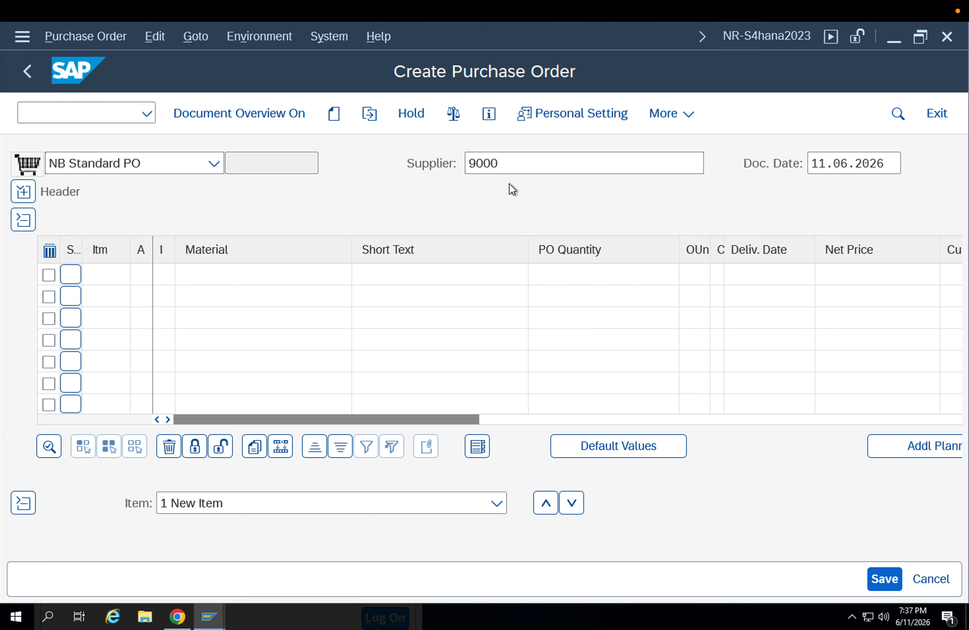
{"action": "key", "text": "Return"}
Assign purchasing organization APP1 and purchasing group 001 in the purchase order's organizational data
{"action": "left_click", "coordinate": [201, 251]}
{"action": "left_click", "coordinate": [202, 270]}
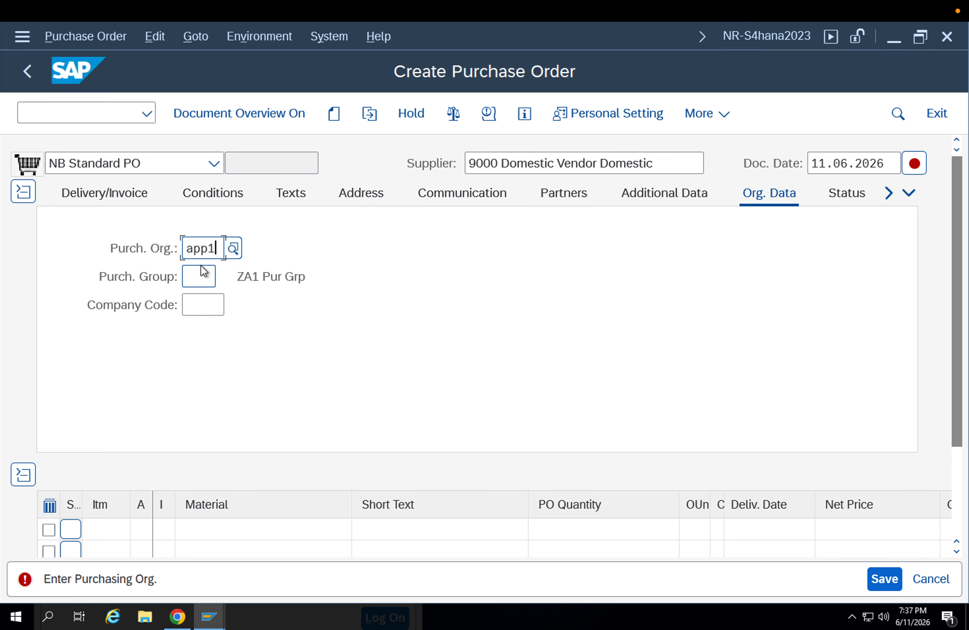
{"action": "left_click", "coordinate": [200, 270]}
{"action": "key", "text": "Return"}
{"action": "left_click", "coordinate": [200, 303]}
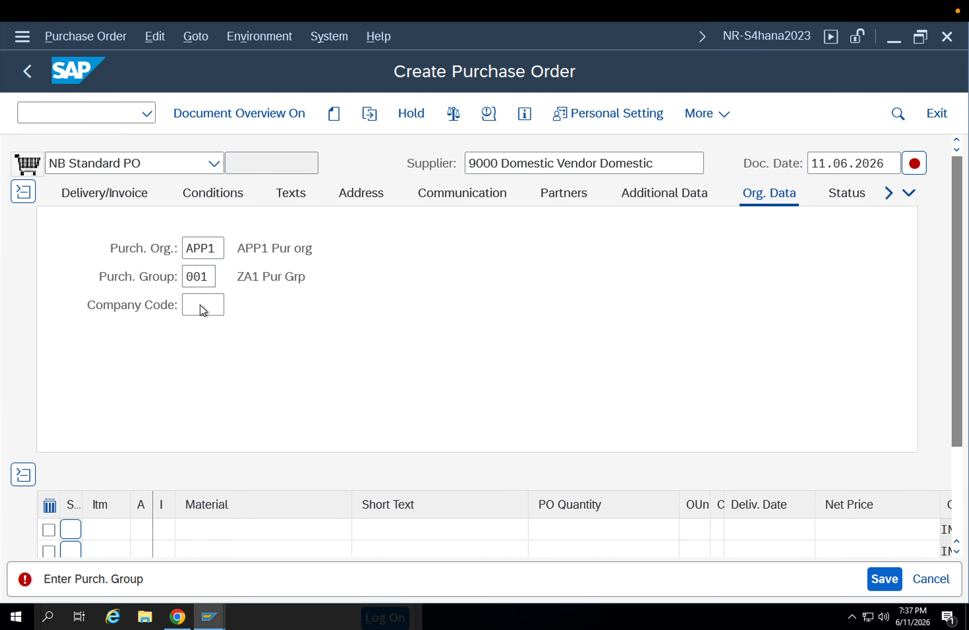
{"action": "key", "text": "Return"}
Add material 8093 as the first purchase order item and set the company code to APPL
{"action": "left_click", "coordinate": [196, 529]}
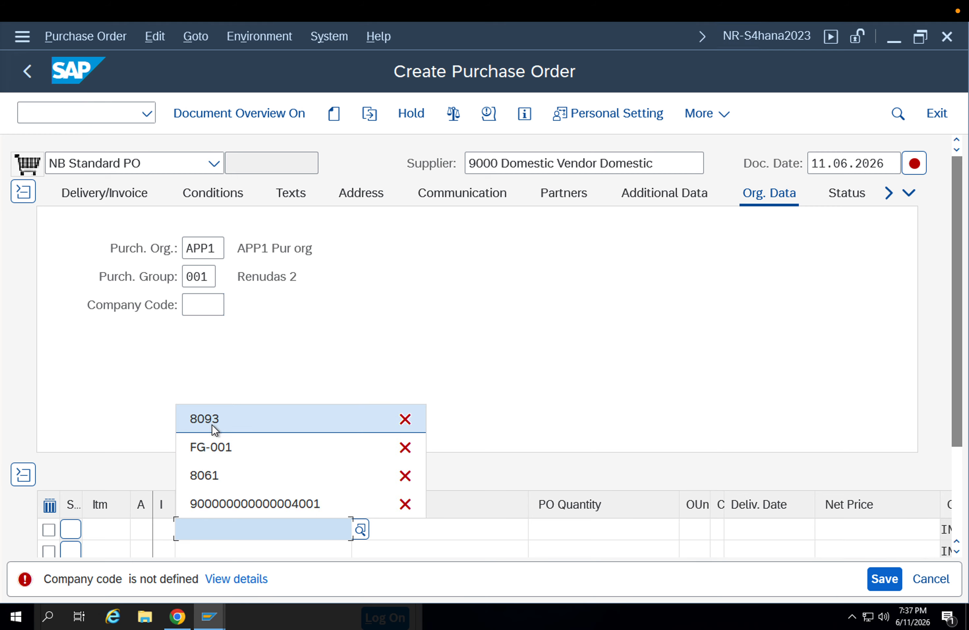
{"action": "left_click", "coordinate": [211, 425]}
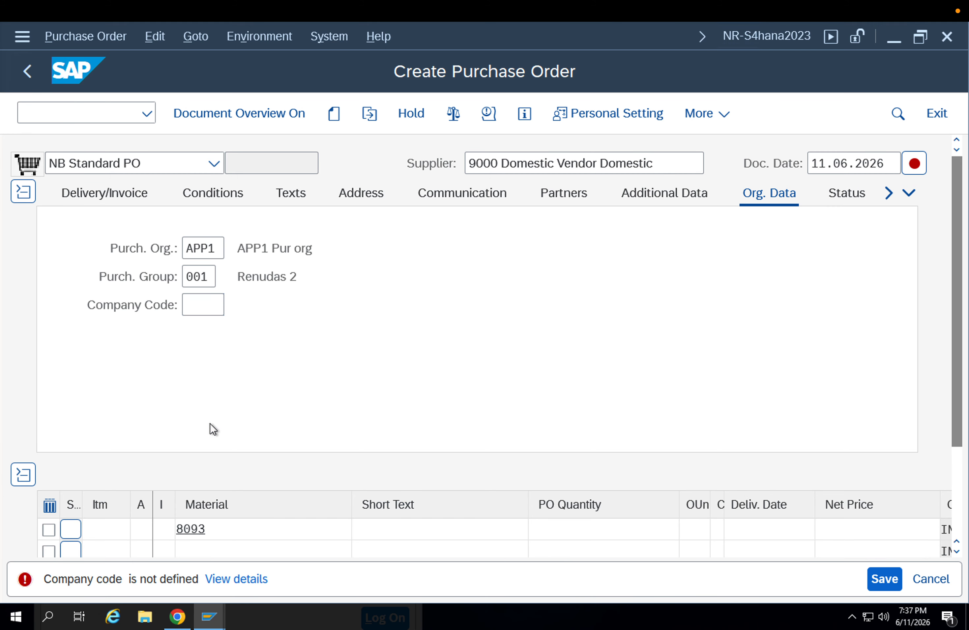
{"action": "left_click", "coordinate": [199, 306]}
{"action": "left_click", "coordinate": [197, 329]}
{"action": "key", "text": "Return"}
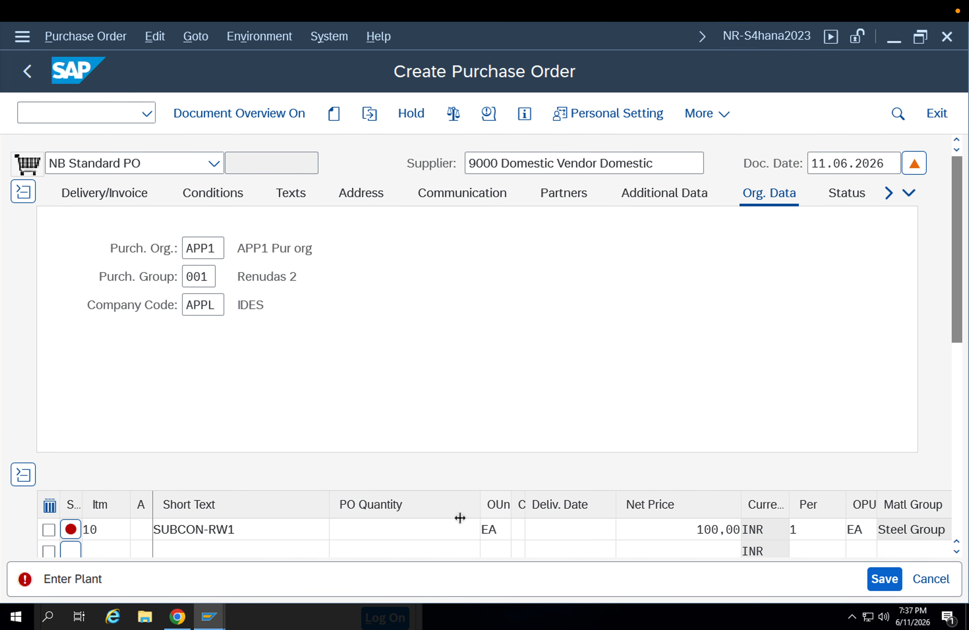
Set the purchase order quantity of the SUBCON-RW1 item to 100
{"action": "left_click", "coordinate": [433, 533]}
{"action": "type", "text": "1"}
{"action": "key", "text": "Tab"}
{"action": "key", "text": "Tab"}
{"action": "key", "text": "Tab"}
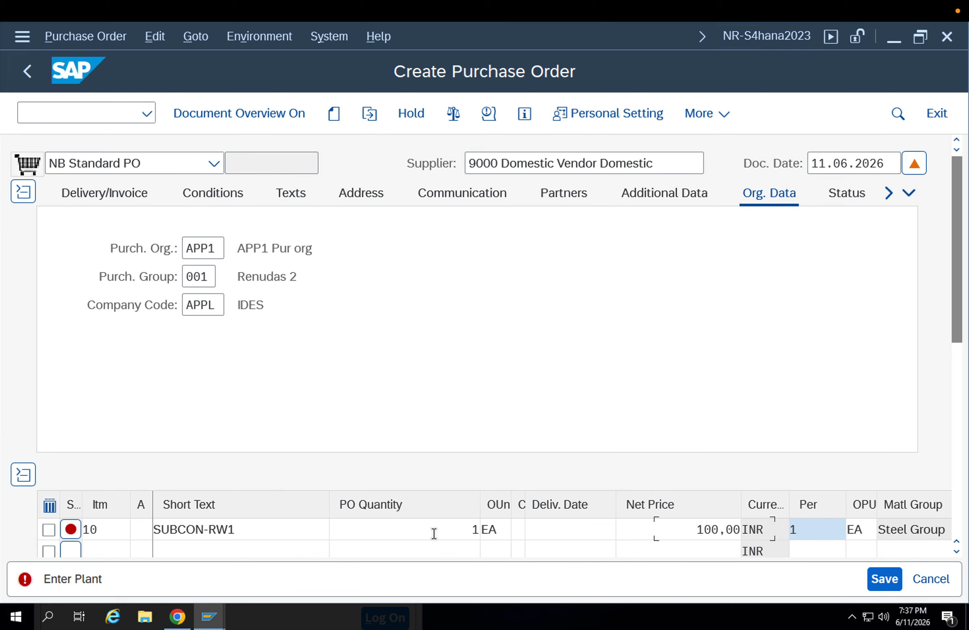
{"action": "left_click_drag", "start_coordinate": [459, 539], "coordinate": [501, 533]}
{"action": "type", "text": "100"}
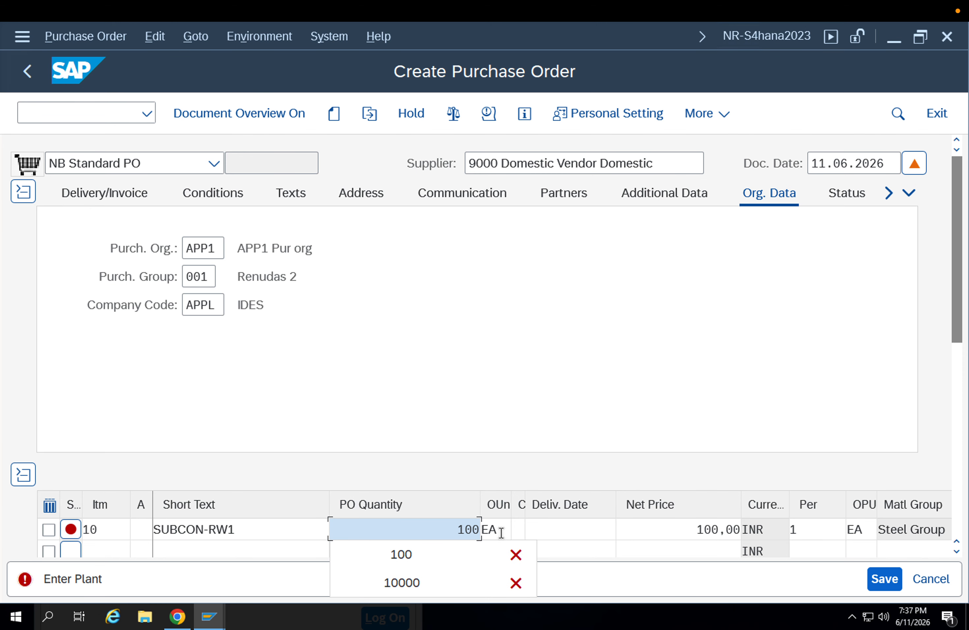
{"action": "key", "text": "Return"}
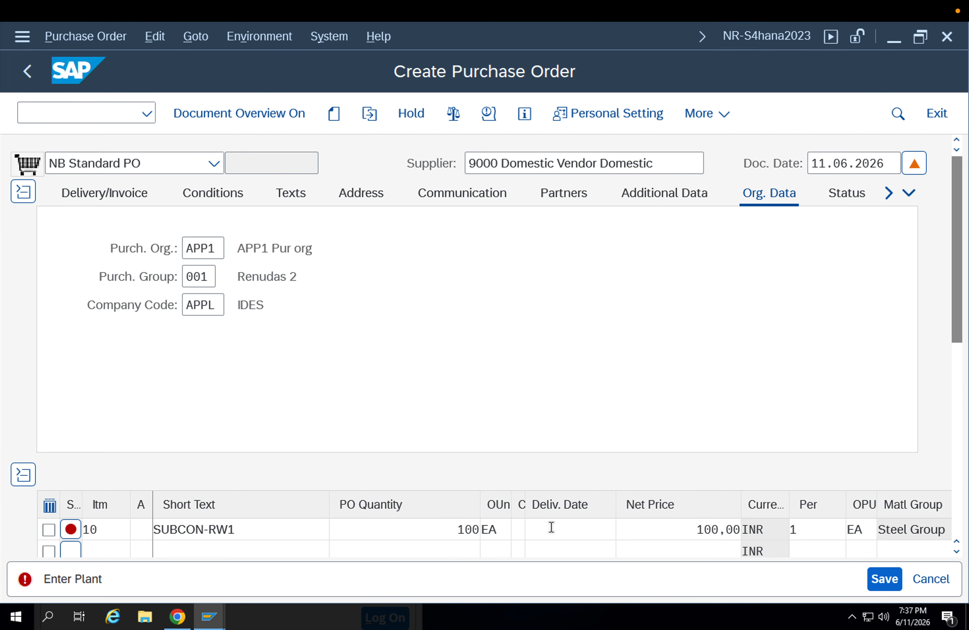
Enter app1 (AP MOTOR PLANT 1) as the plant of the purchase order item
{"action": "key", "text": "Tab"}
{"action": "key", "text": "Tab"}
{"action": "key", "text": "Tab"}
{"action": "key", "text": "Tab"}
{"action": "key", "text": "Tab"}
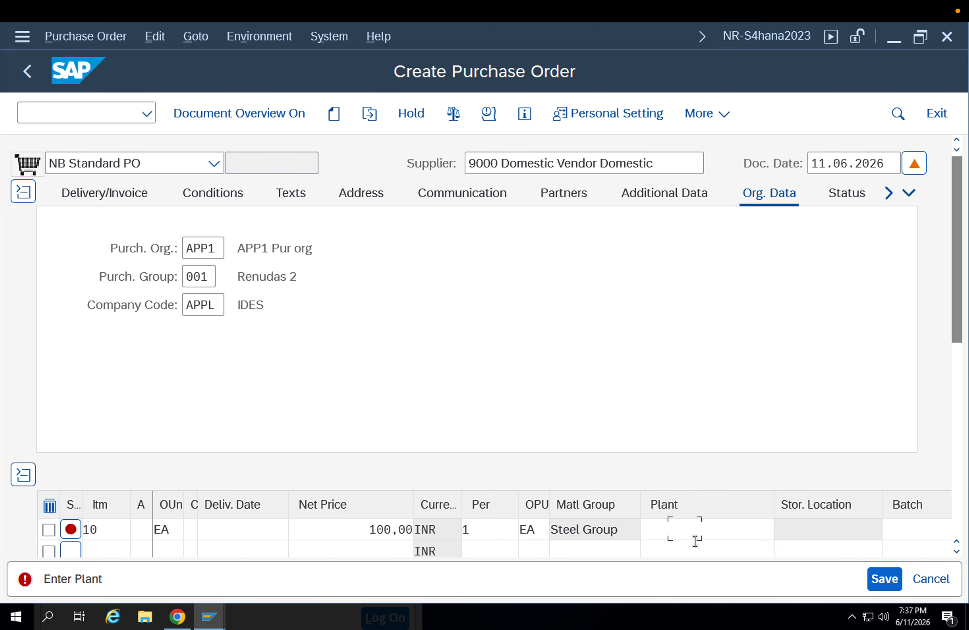
{"action": "left_click", "coordinate": [691, 534]}
{"action": "key", "text": "BackSpace"}
{"action": "key", "text": "Down"}
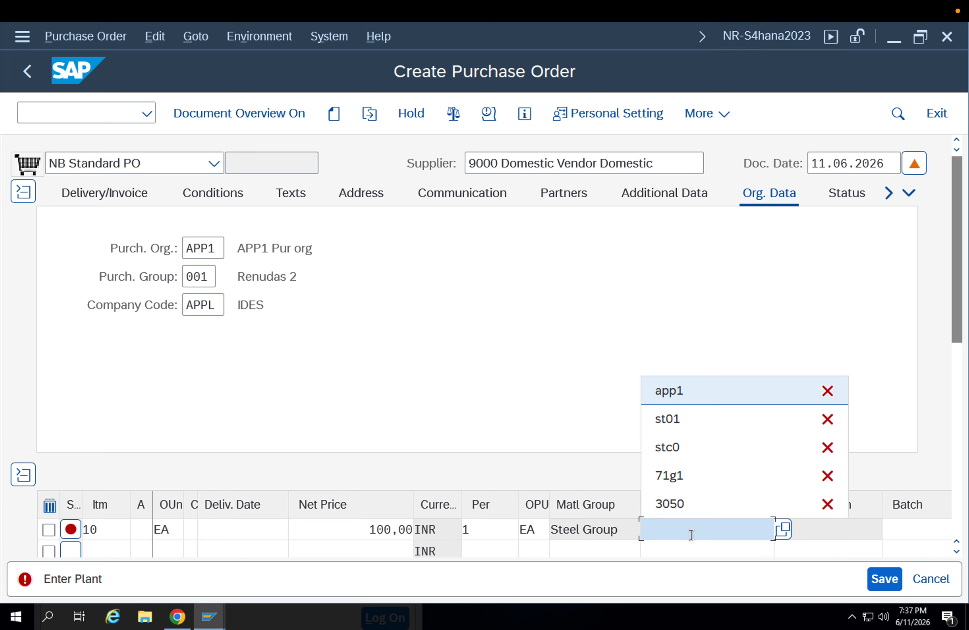
{"action": "key", "text": "Return"}
{"action": "key", "text": "Return"}
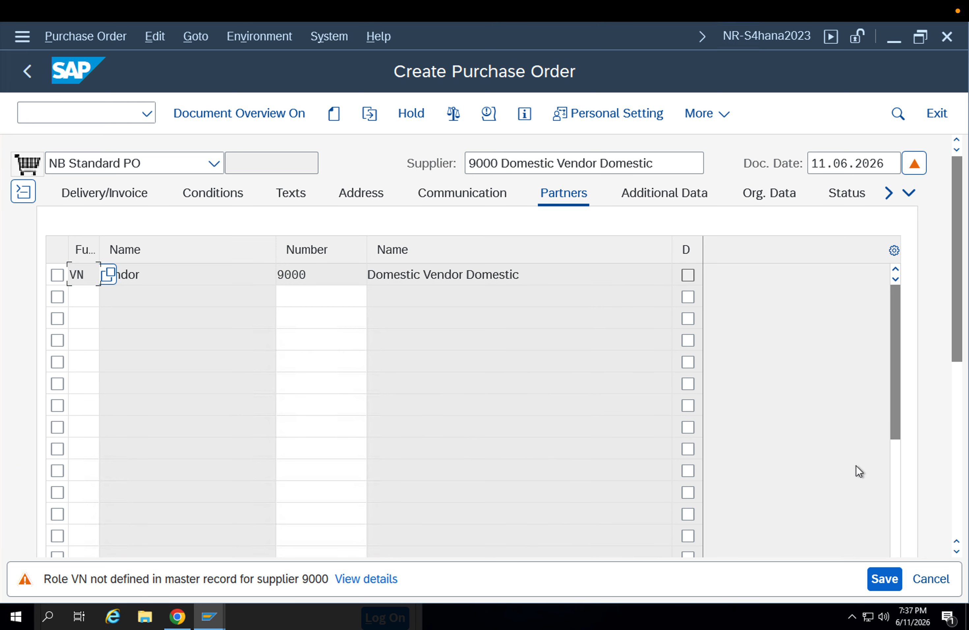
Leave the item's storage location blank and save the purchase order
{"action": "left_click", "coordinate": [957, 392]}
{"action": "left_click", "coordinate": [818, 407]}
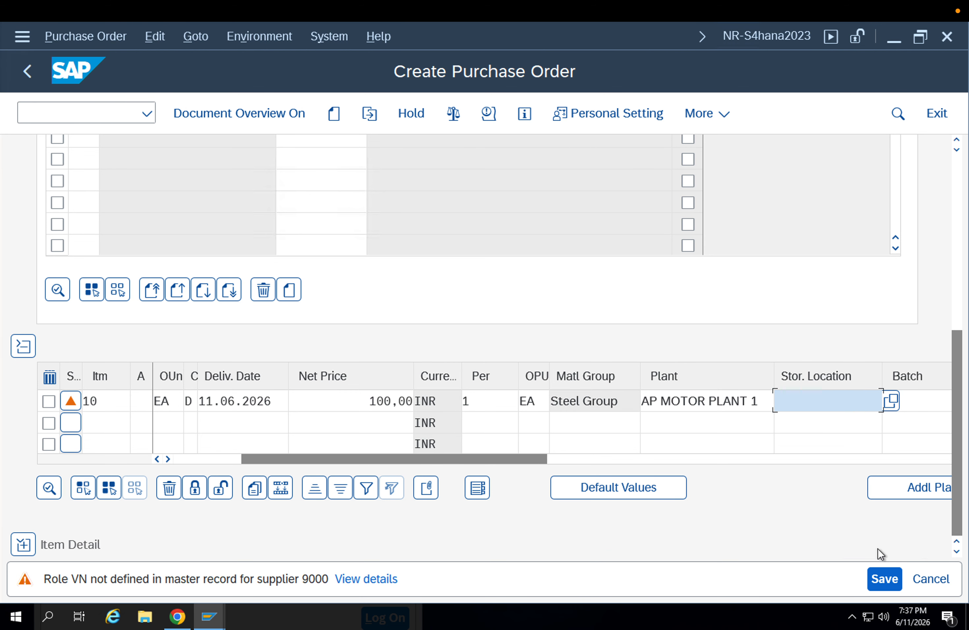
{"action": "left_click", "coordinate": [884, 579]}
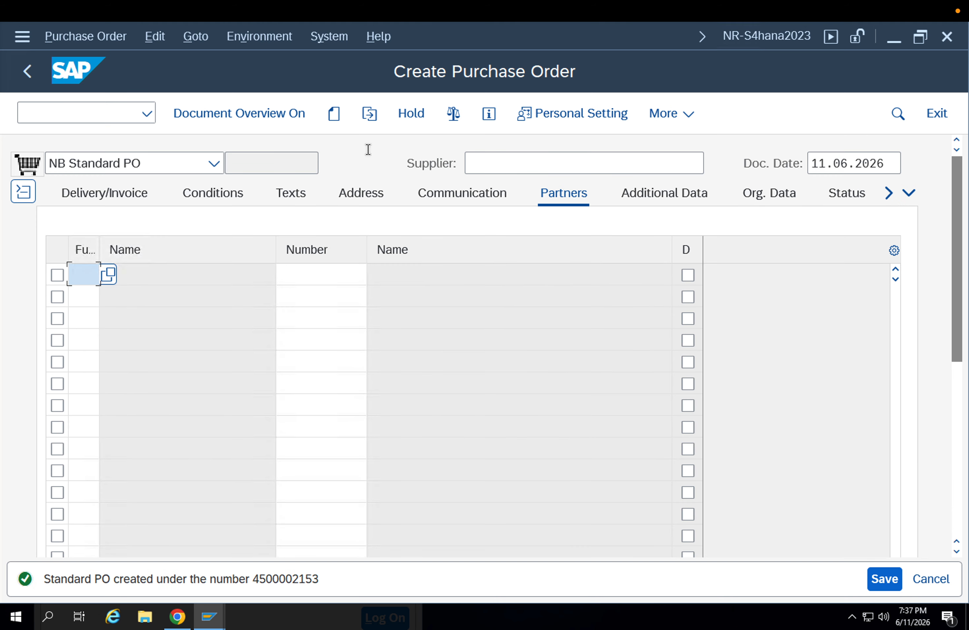
Display the newly created purchase order and copy its number
{"action": "left_click", "coordinate": [368, 120]}
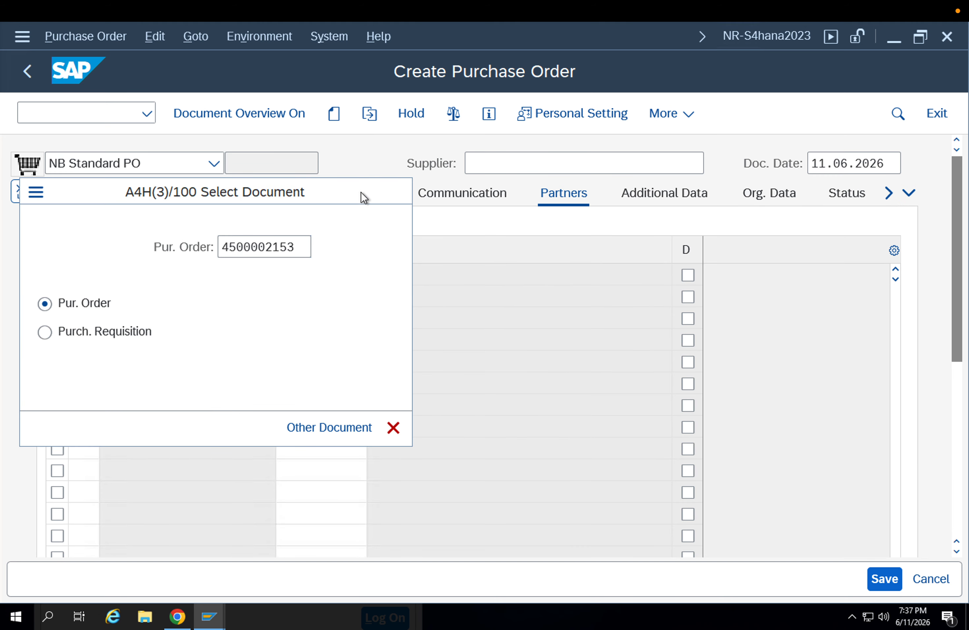
{"action": "key", "text": "Return"}
{"action": "left_click_drag", "start_coordinate": [306, 162], "coordinate": [205, 167]}
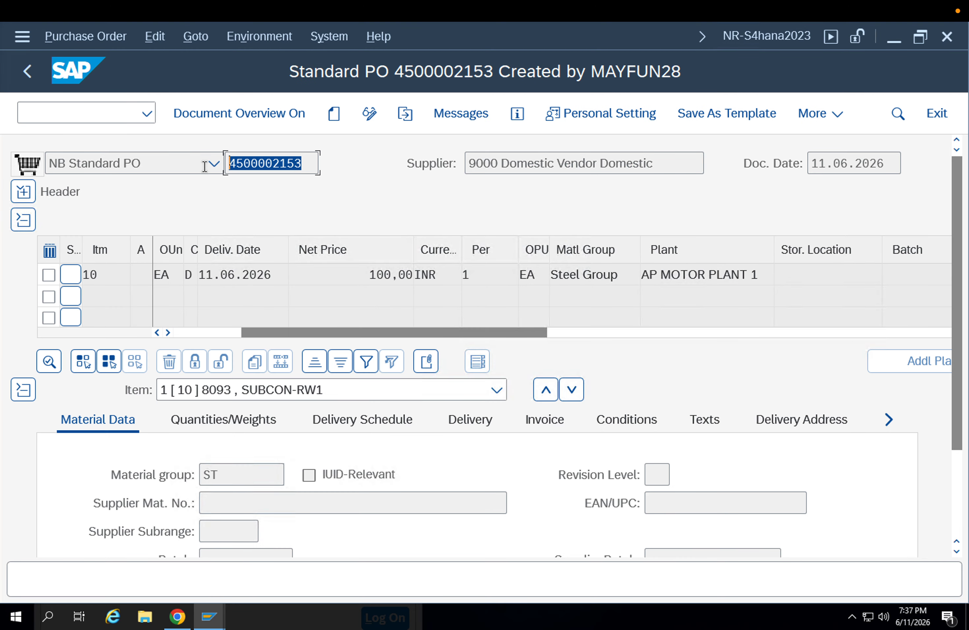
{"action": "key", "text": "ctrl+c"}
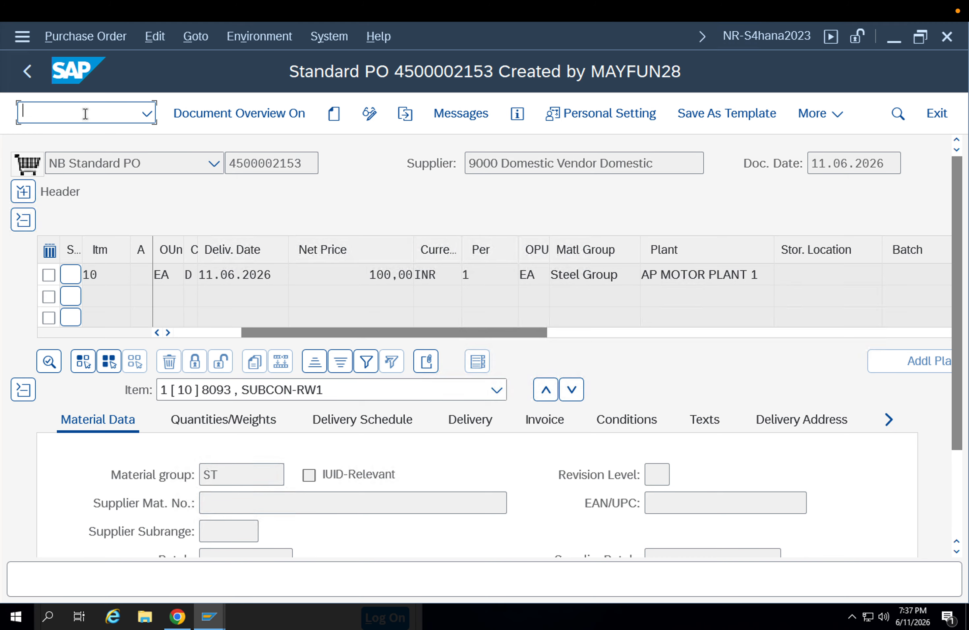
Open MIGO and load a goods receipt against the copied purchase order number
{"action": "type", "text": "/nmigo"}
{"action": "key", "text": "Return"}
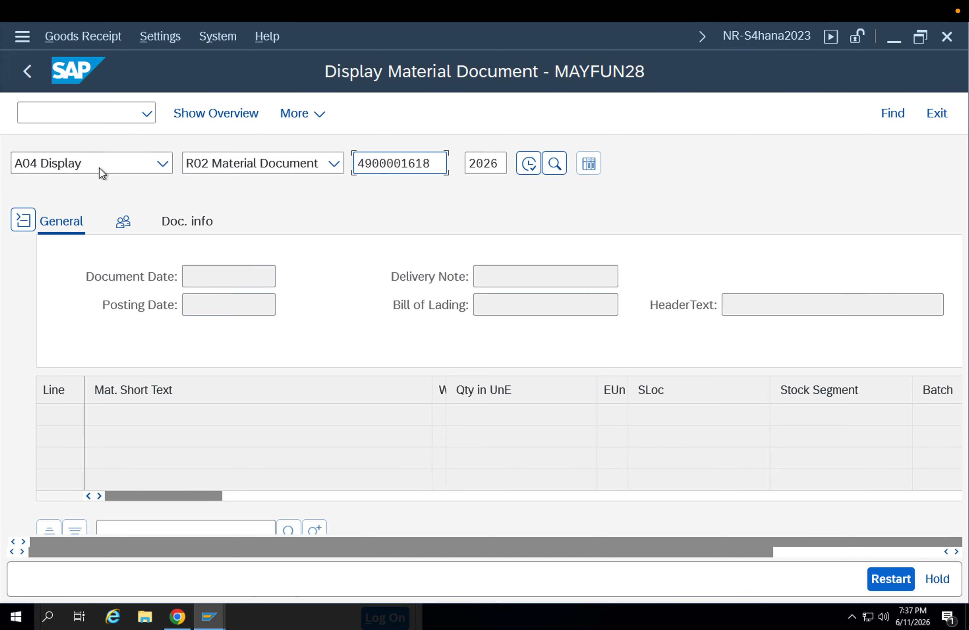
{"action": "left_click", "coordinate": [99, 168]}
{"action": "left_click", "coordinate": [107, 186]}
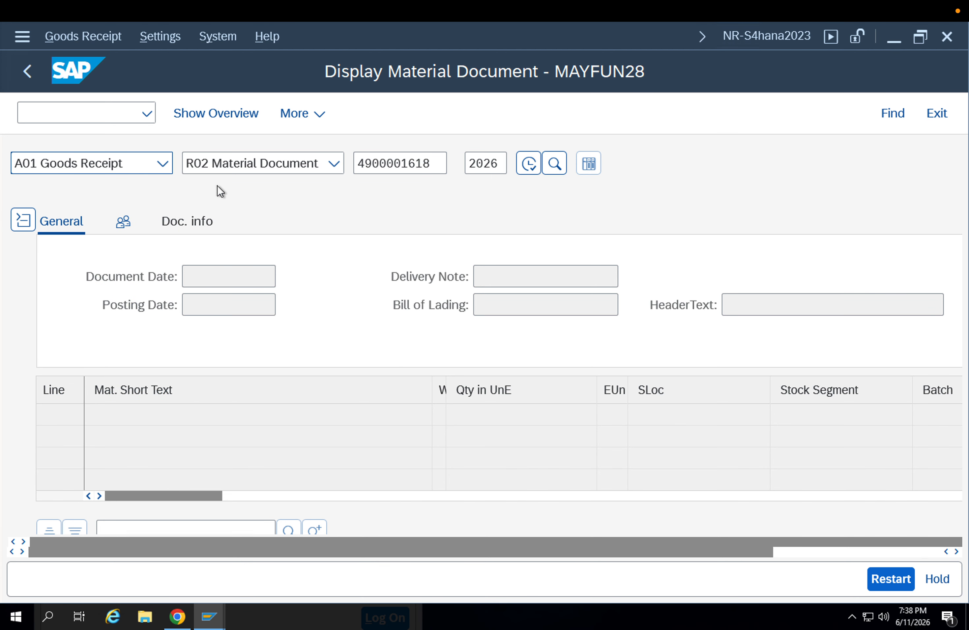
{"action": "type", "text": "4500002153"}
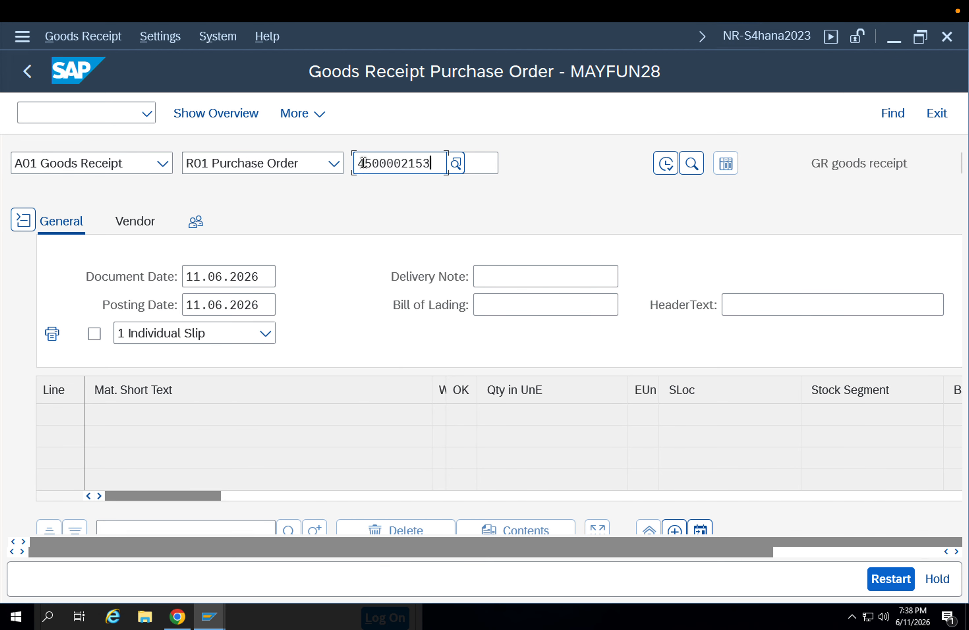
{"action": "key", "text": "Return"}
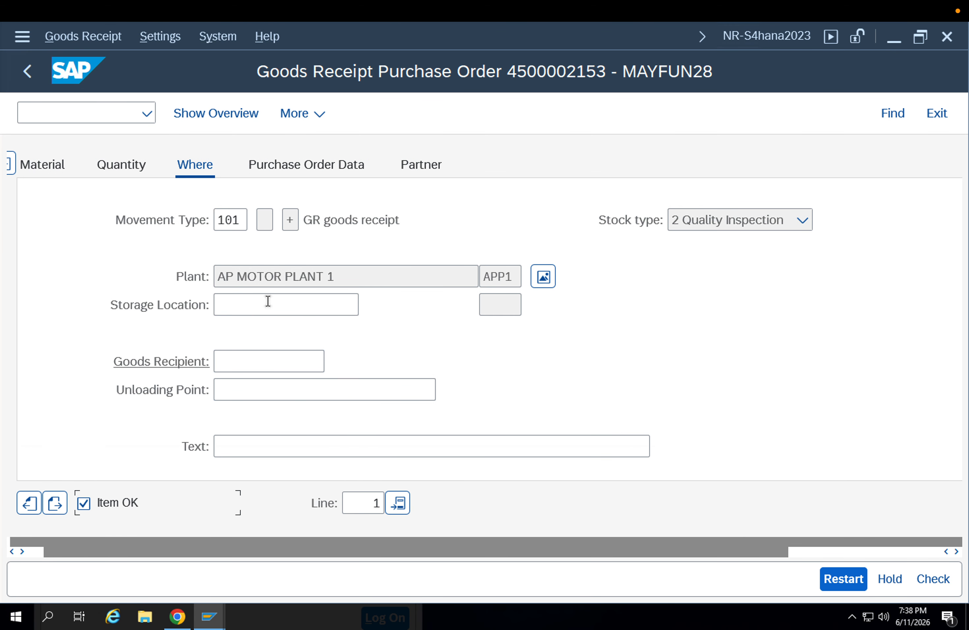
Set the goods receipt's storage location to APFG (Finished), check the document and post it
{"action": "left_click", "coordinate": [267, 303]}
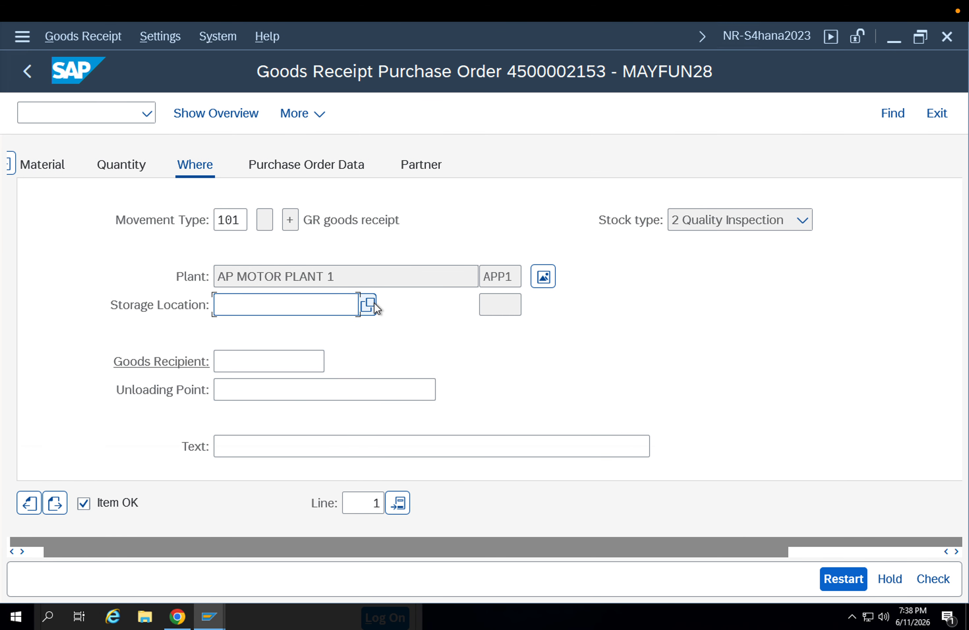
{"action": "left_click", "coordinate": [373, 303]}
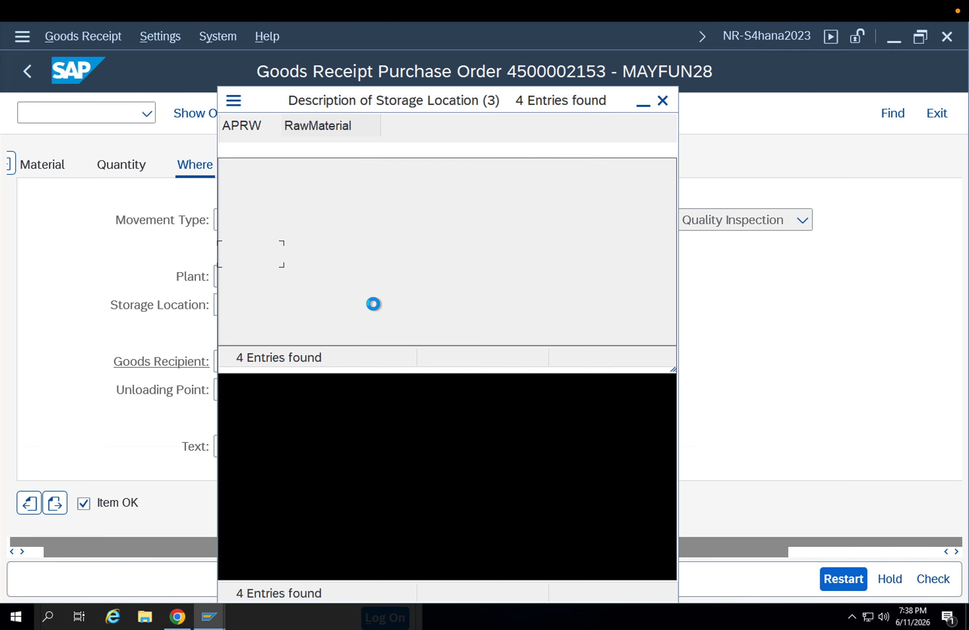
{"action": "double_click", "coordinate": [249, 258]}
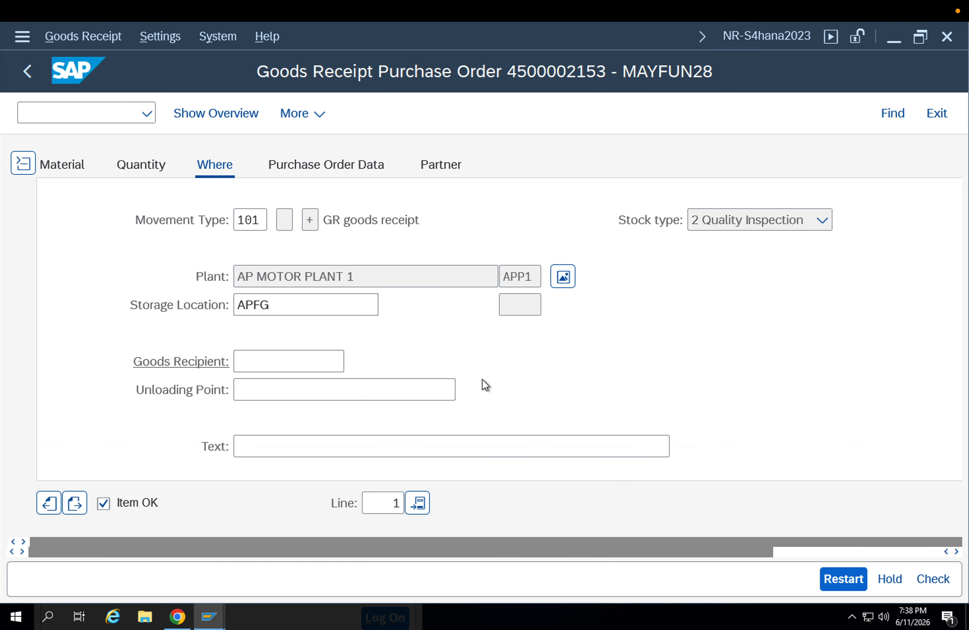
{"action": "key", "text": "Return"}
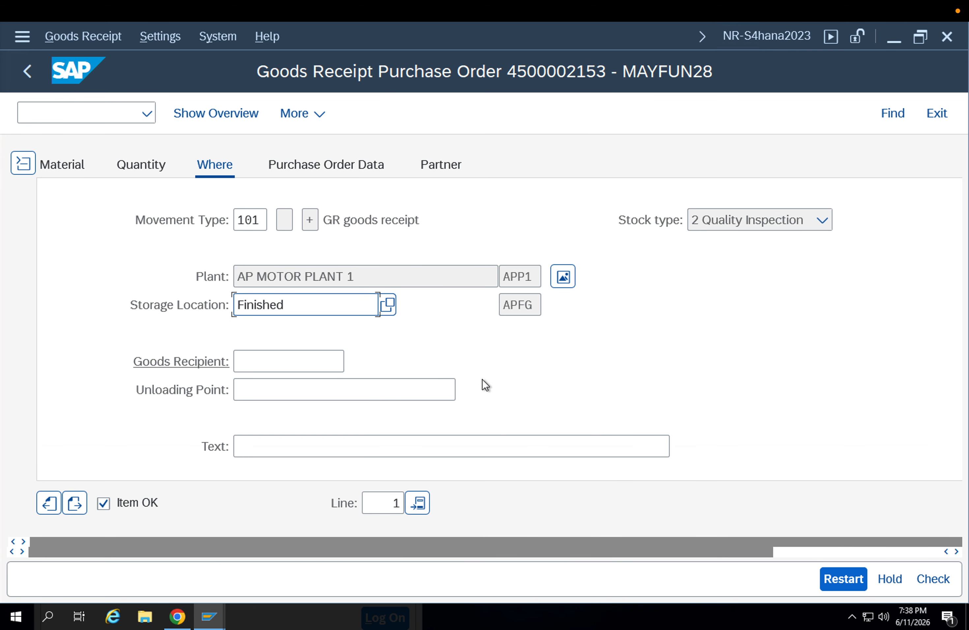
{"action": "left_click", "coordinate": [928, 573]}
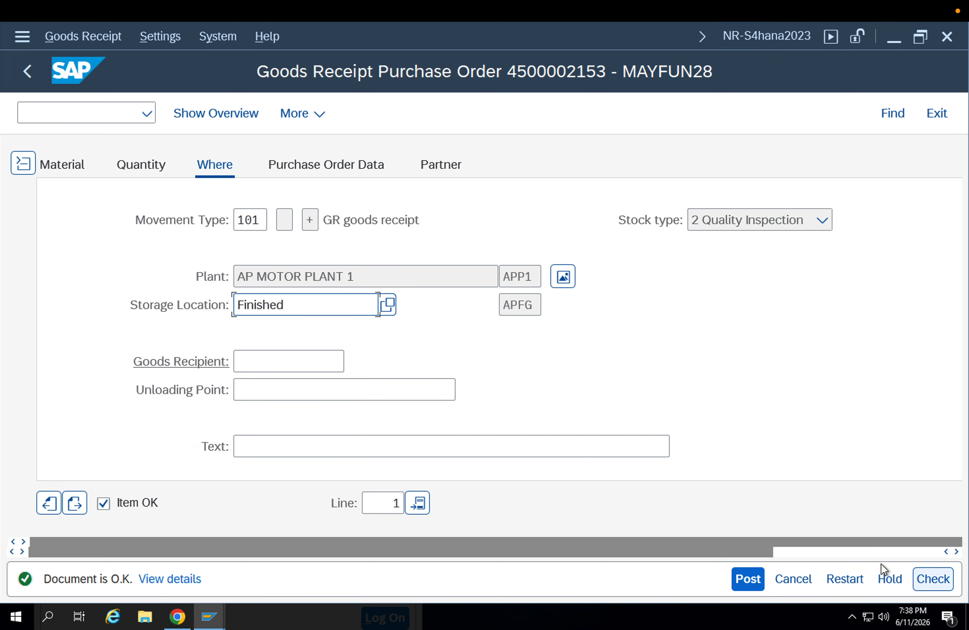
{"action": "left_click", "coordinate": [757, 581]}
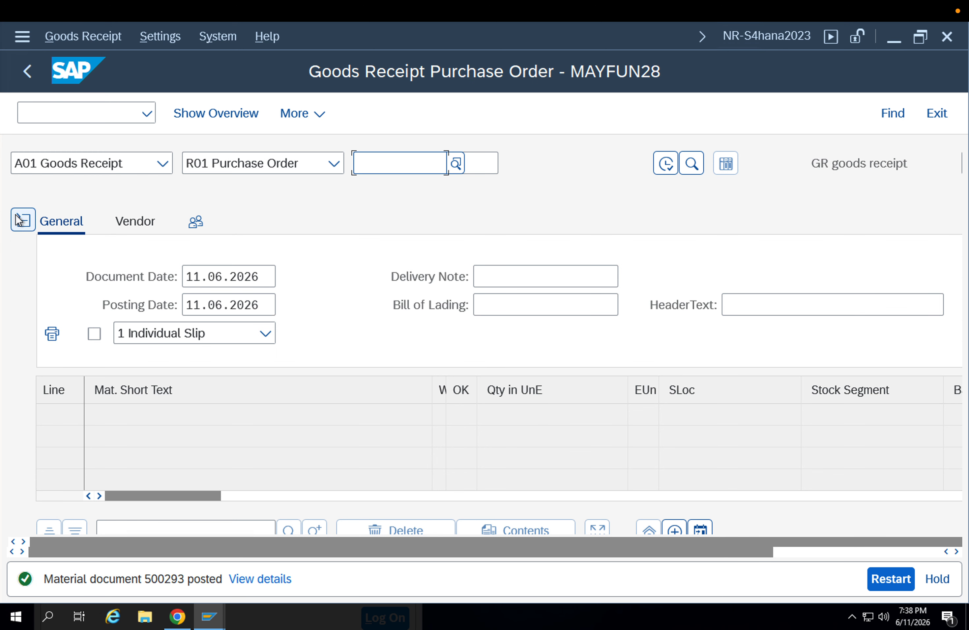
Display the posted material document and examine material 8093's quality inspection stock in the plant APP1 stock overview
{"action": "left_click", "coordinate": [55, 168]}
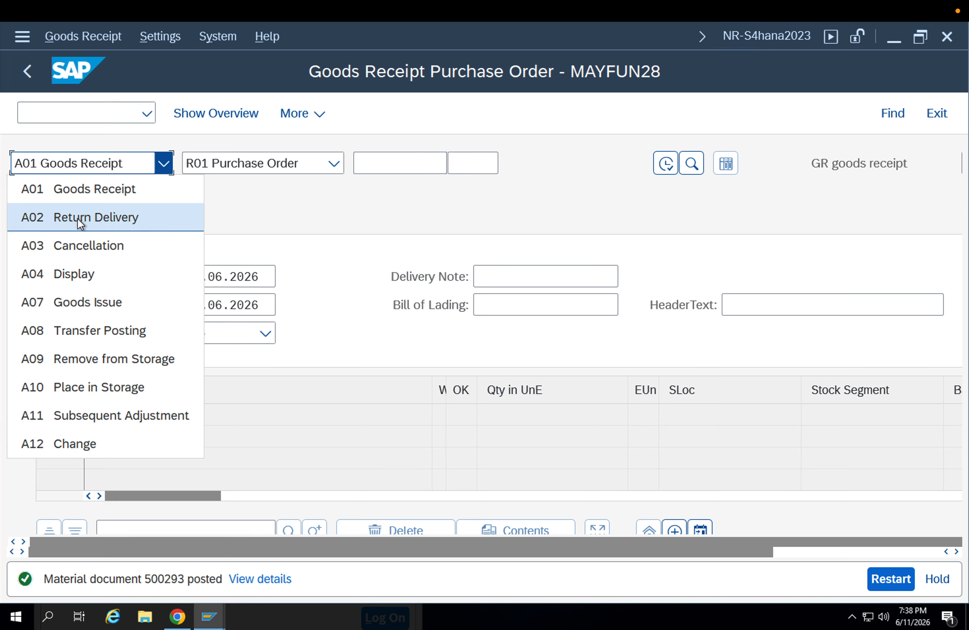
{"action": "left_click", "coordinate": [76, 271]}
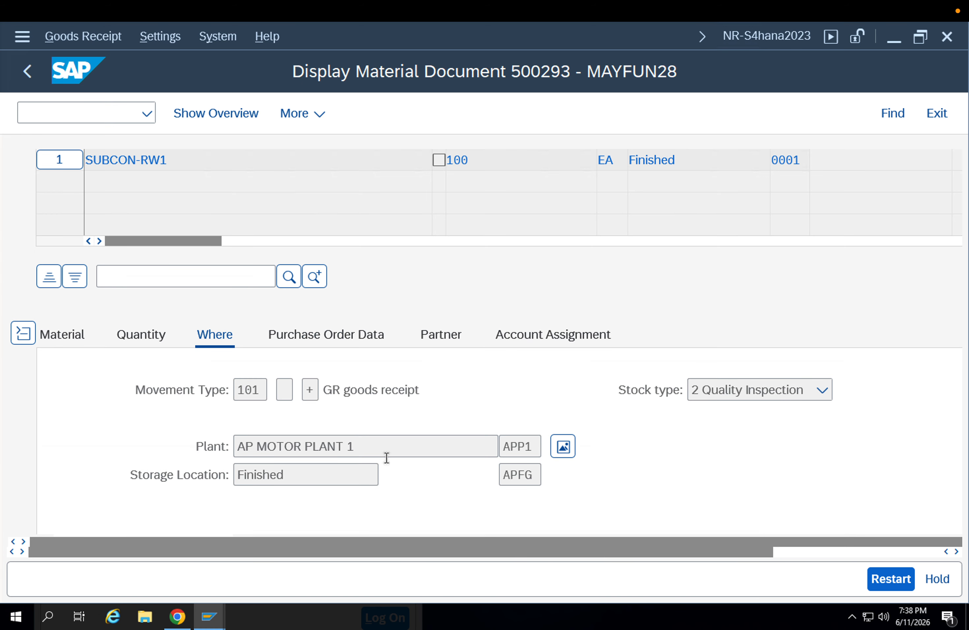
{"action": "left_click", "coordinate": [562, 447]}
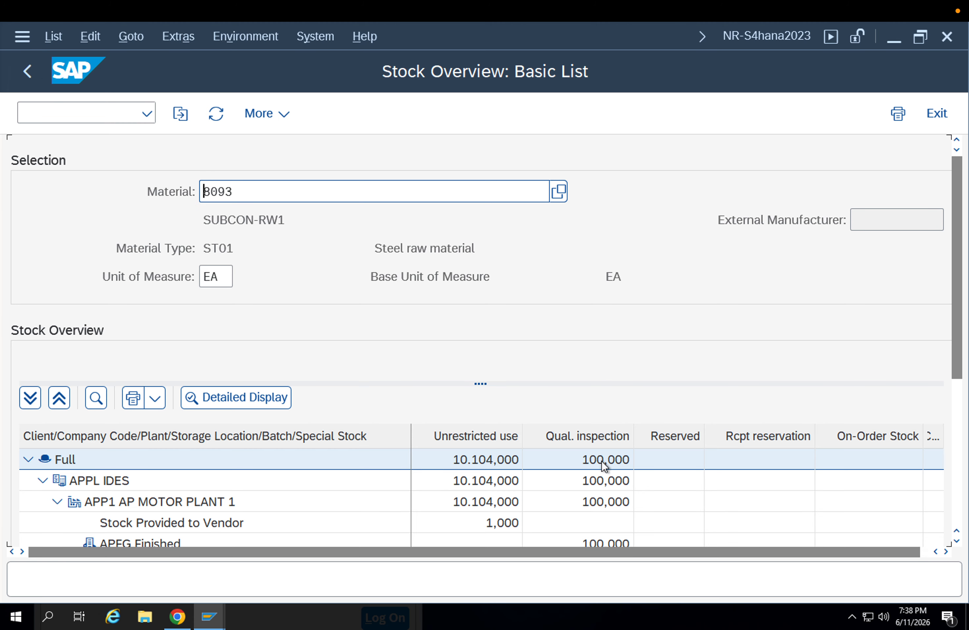
{"action": "left_click", "coordinate": [960, 411]}
{"action": "scroll", "coordinate": [962, 463], "scroll_direction": "down", "scroll_amount": 1}
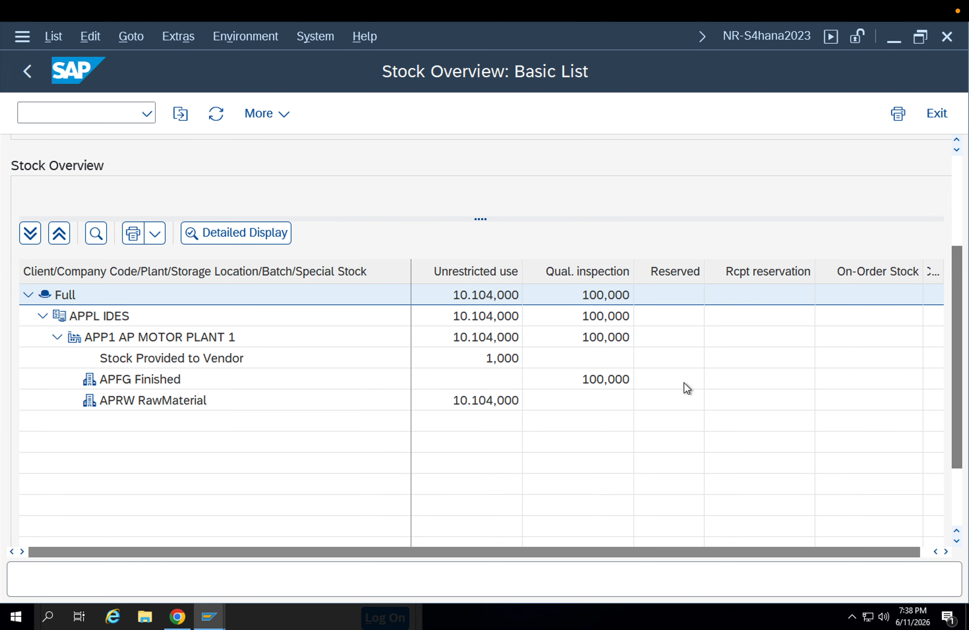
{"action": "left_click", "coordinate": [591, 273]}
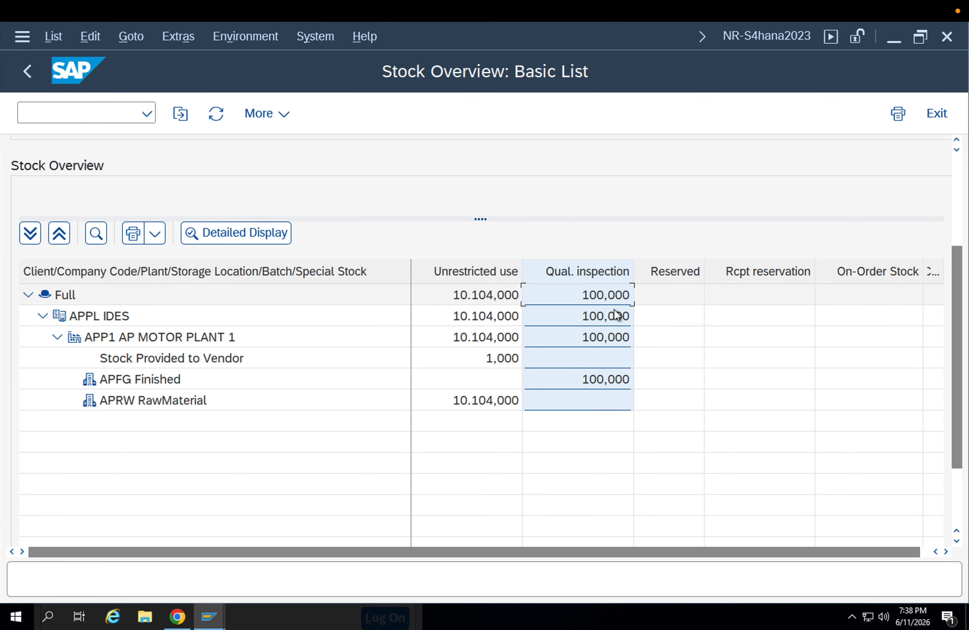
{"action": "left_click", "coordinate": [603, 300]}
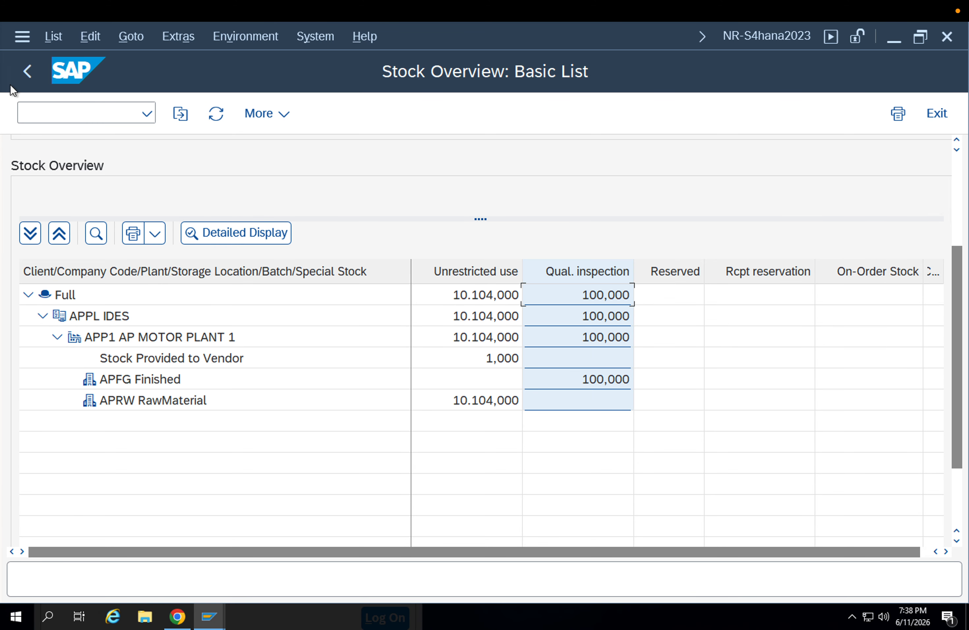
{"action": "left_click", "coordinate": [25, 72]}
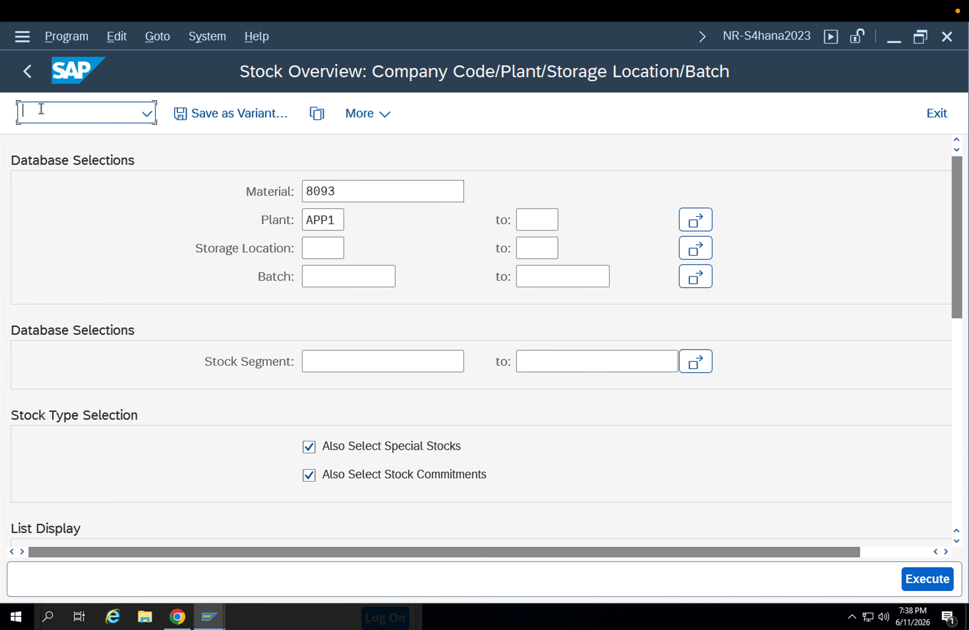
Open the inspection lot selection and enter material 8093 for plant APP1
{"action": "type", "text": "/nqa3"}
{"action": "key", "text": "Return"}
{"action": "left_click", "coordinate": [338, 364]}
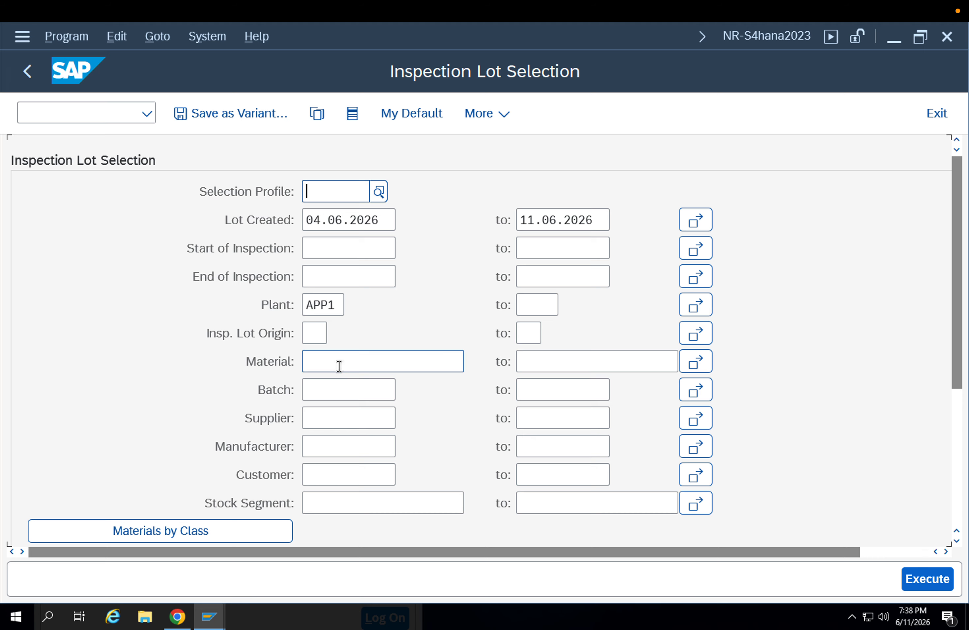
{"action": "left_click", "coordinate": [343, 383]}
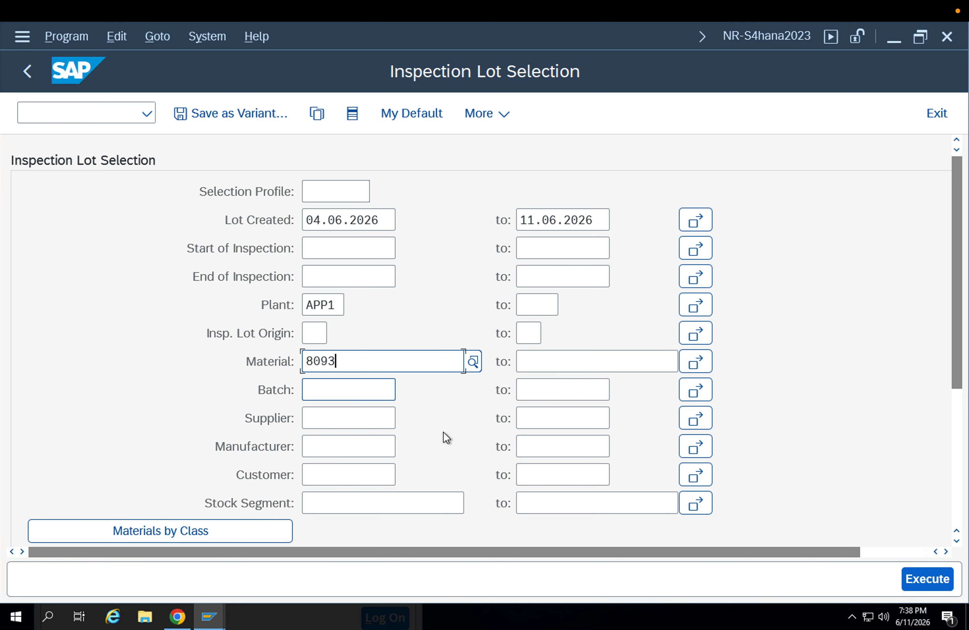
Set the list to select all inspection lots and execute the selection
{"action": "scroll", "coordinate": [492, 393], "scroll_direction": "down", "scroll_amount": 1}
{"action": "scroll", "coordinate": [493, 394], "scroll_direction": "down", "scroll_amount": 5}
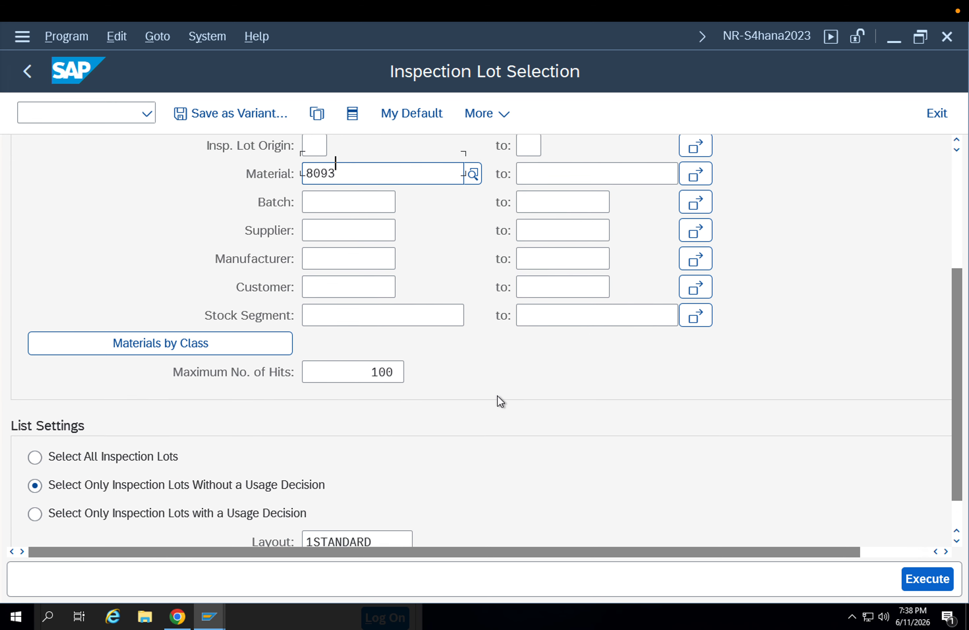
{"action": "left_click", "coordinate": [115, 404]}
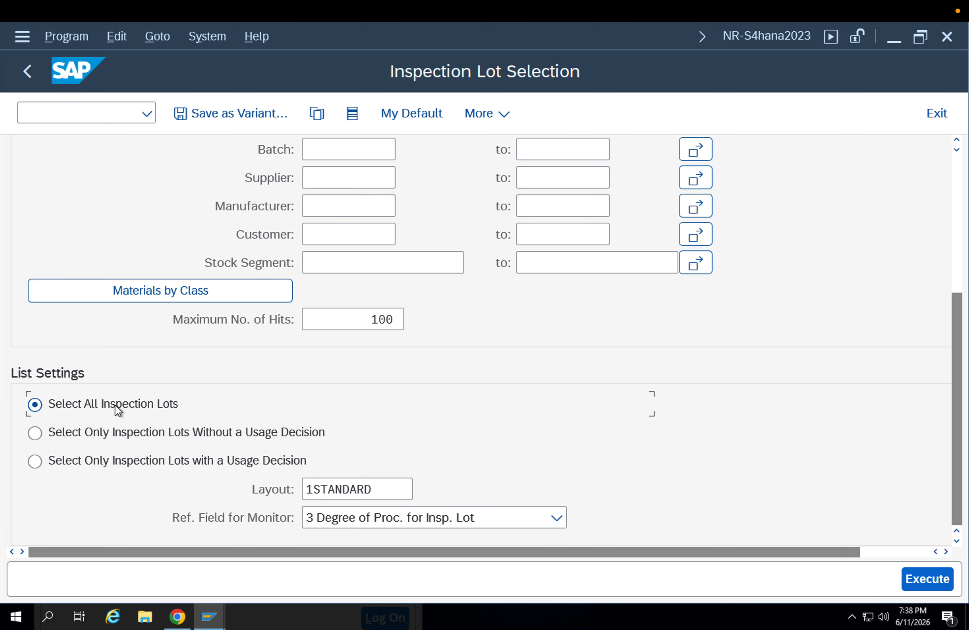
{"action": "scroll", "coordinate": [389, 443], "scroll_direction": "up", "scroll_amount": 1}
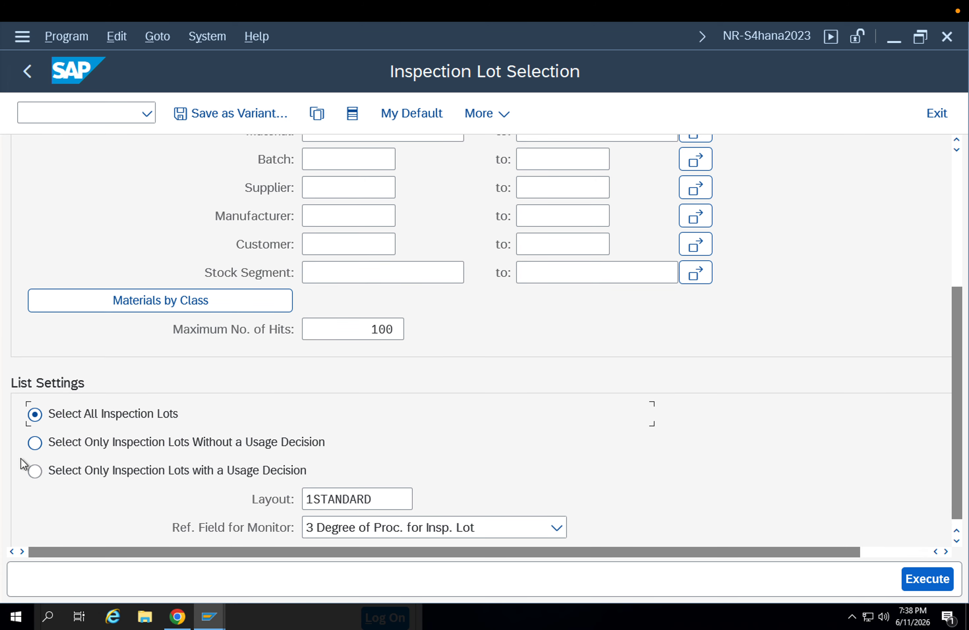
{"action": "scroll", "coordinate": [634, 486], "scroll_direction": "up", "scroll_amount": 2}
{"action": "scroll", "coordinate": [883, 565], "scroll_direction": "down", "scroll_amount": 1}
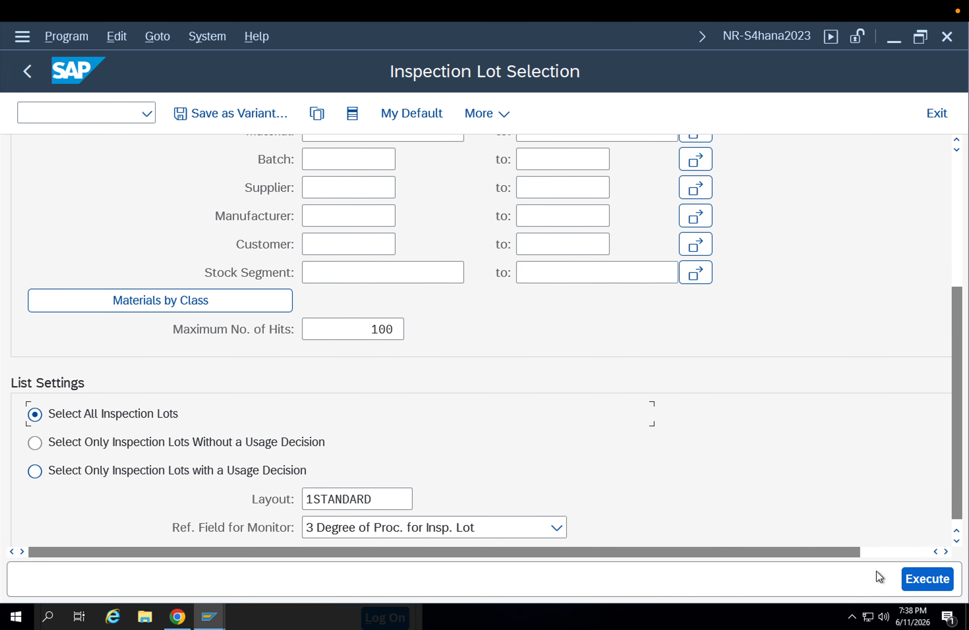
{"action": "left_click", "coordinate": [936, 584]}
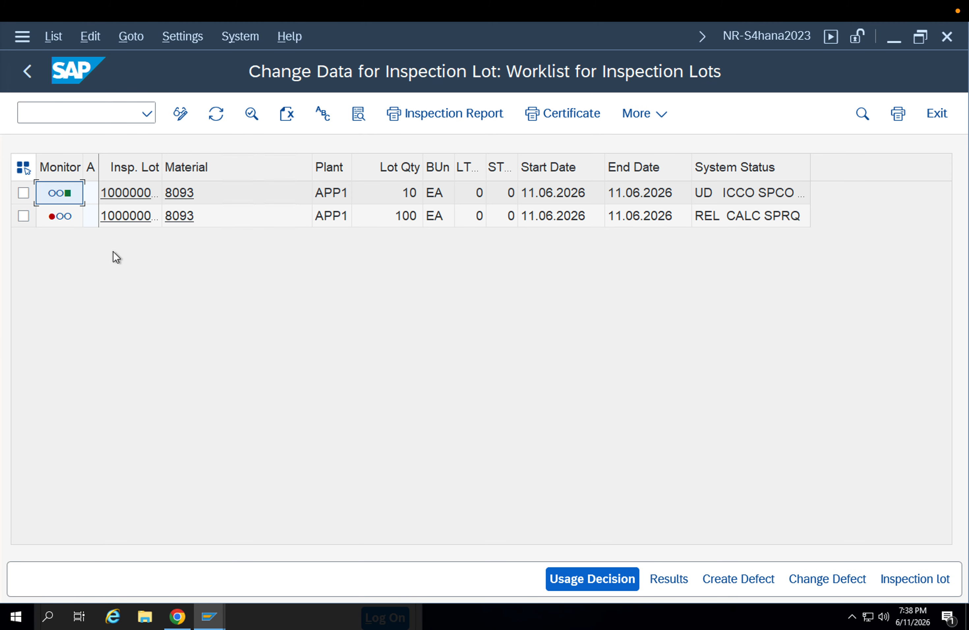
Widen the inspection lot column and compare the system statuses of the two lots for material 8093
{"action": "left_click", "coordinate": [23, 215]}
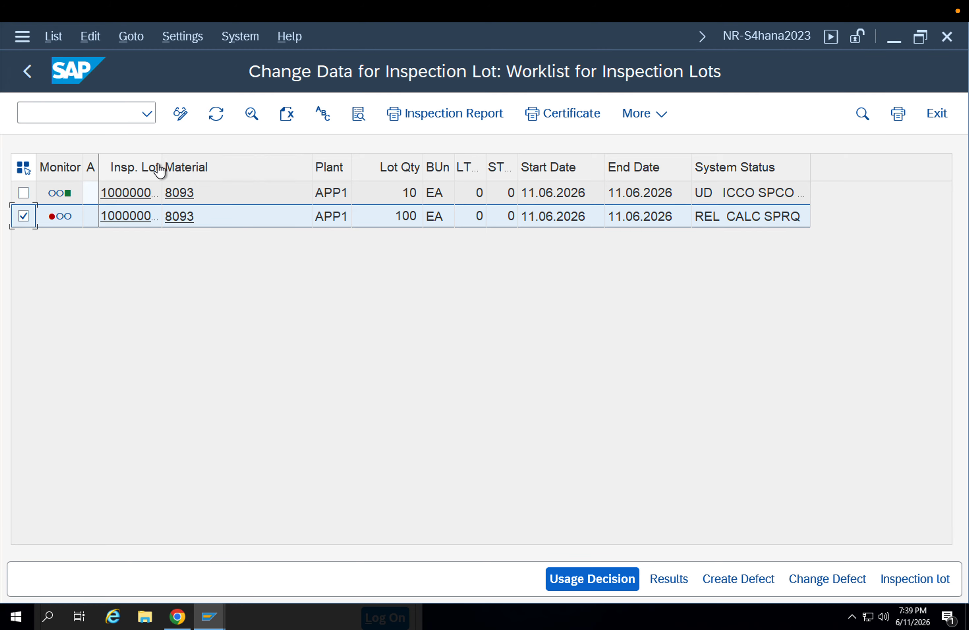
{"action": "left_click_drag", "start_coordinate": [160, 161], "coordinate": [255, 162]}
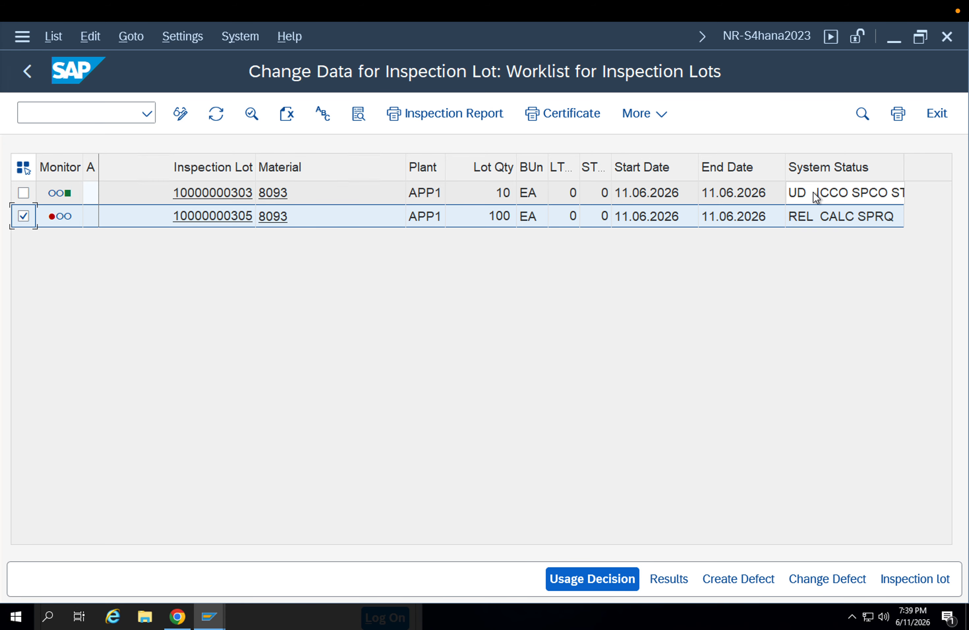
{"action": "left_click", "coordinate": [801, 191]}
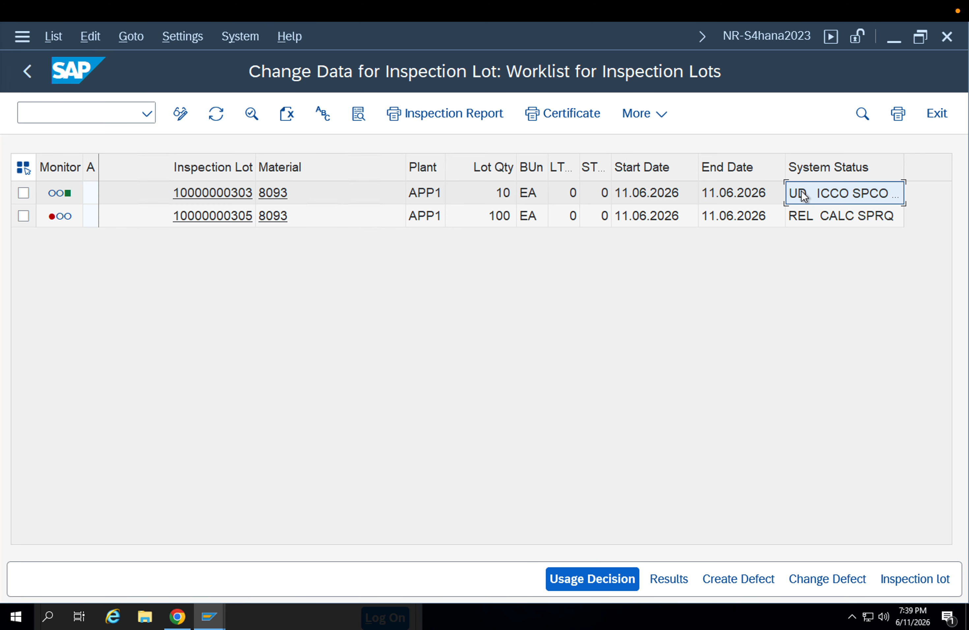
{"action": "left_click", "coordinate": [820, 221]}
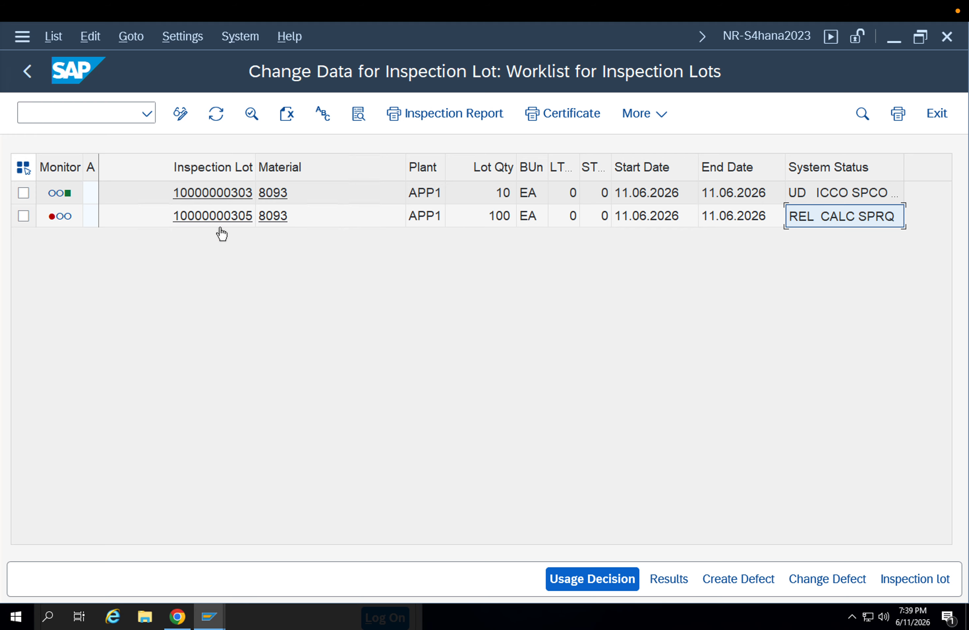
Copy the number of the 100 EA inspection lot and open that lot for changing in a new session
{"action": "left_click", "coordinate": [418, 213]}
{"action": "key", "text": "Left"}
{"action": "key", "text": "Left"}
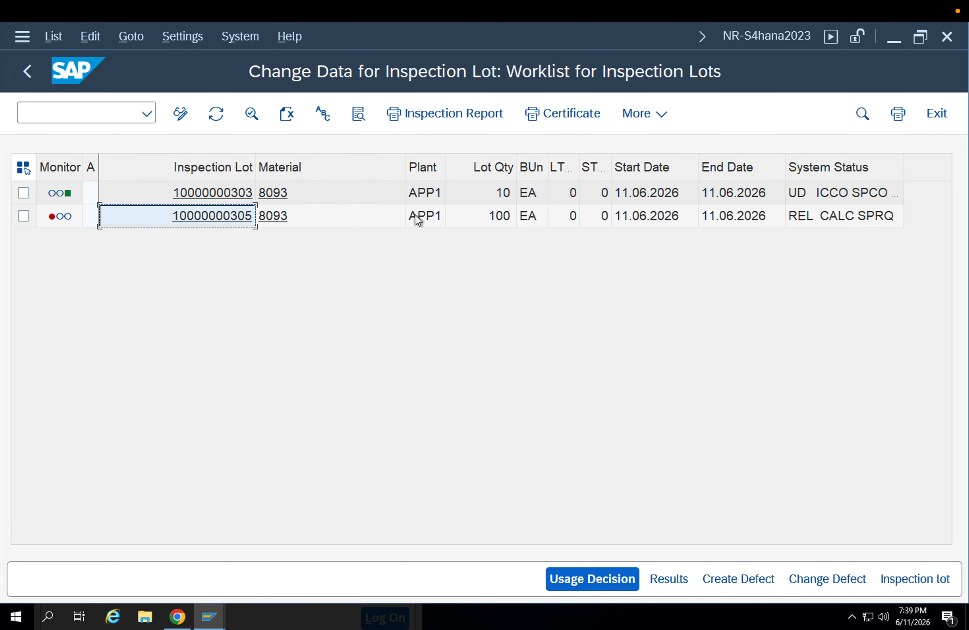
{"action": "left_click", "coordinate": [78, 113]}
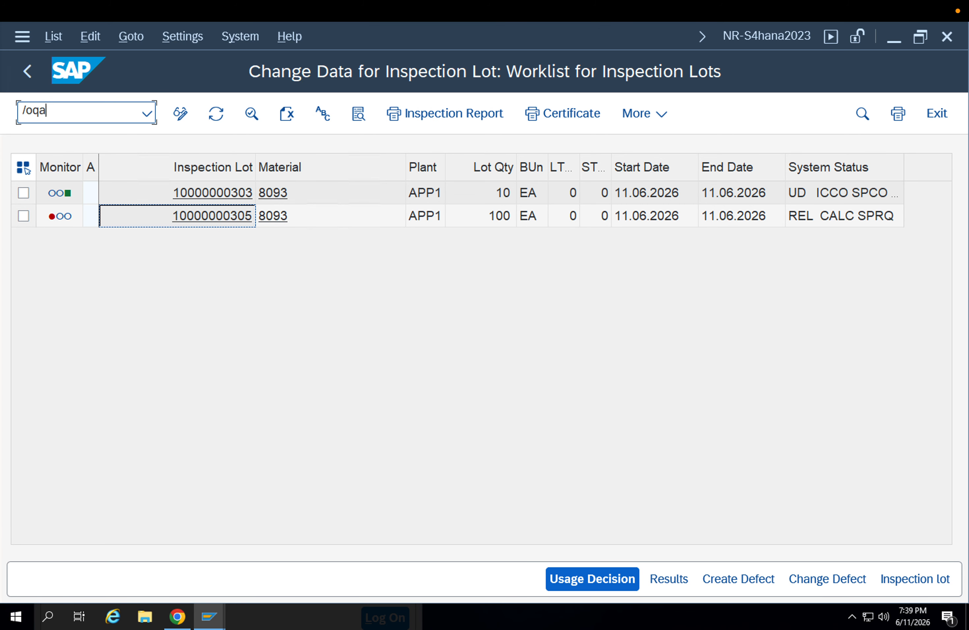
{"action": "key", "text": "Return"}
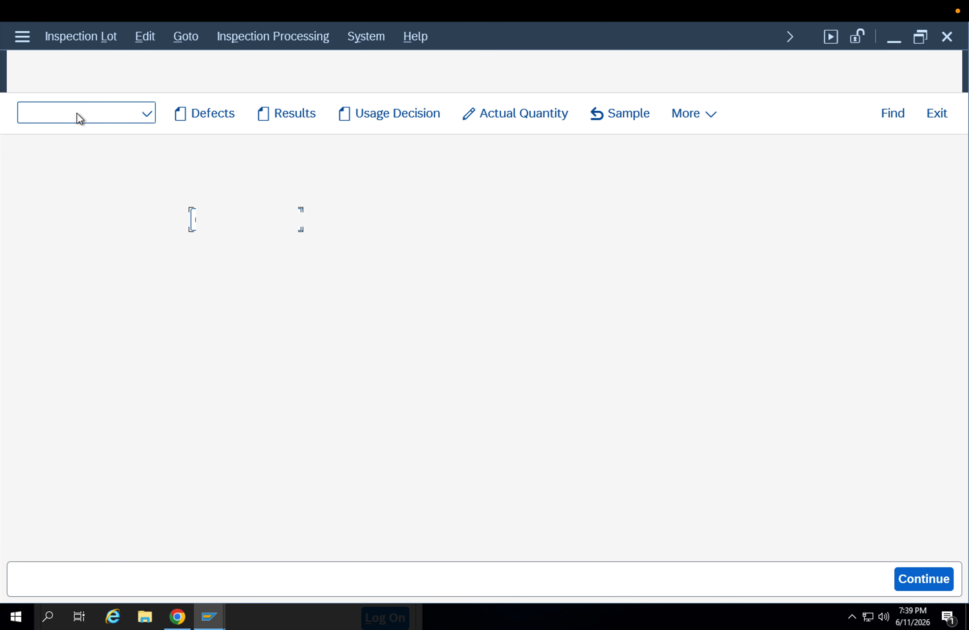
{"action": "key", "text": "ctrl+v"}
{"action": "key", "text": "Return"}
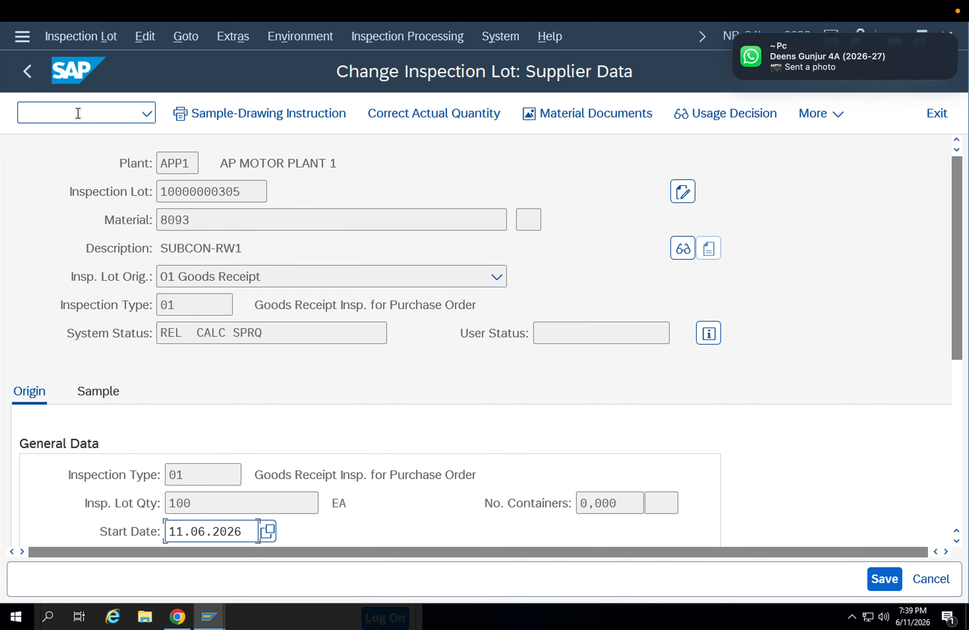
Leave the inspection lot and try to record results for the 100 EA lot of material 8093
{"action": "left_click", "coordinate": [29, 72]}
{"action": "left_click", "coordinate": [285, 118]}
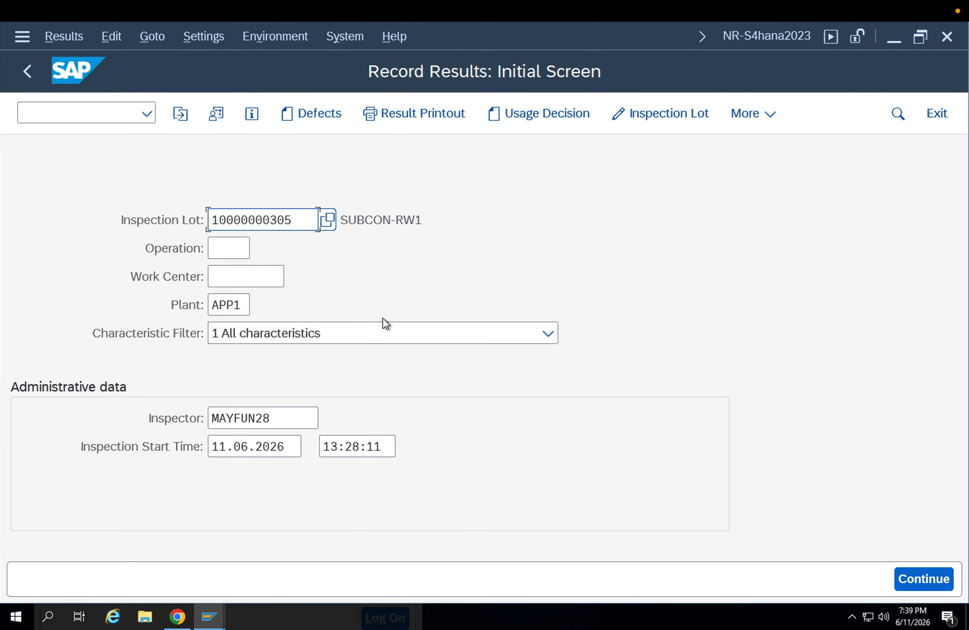
{"action": "key", "text": "Return"}
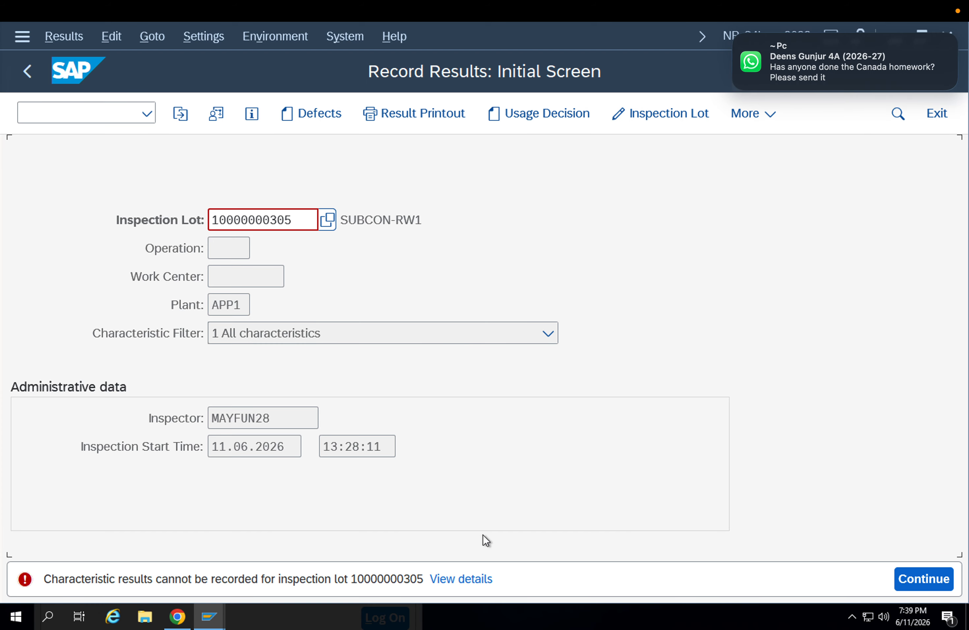
Start extending material 8093 in MM01 and check its selectable views for Classification, cancelling the view selection
{"action": "left_click", "coordinate": [63, 107]}
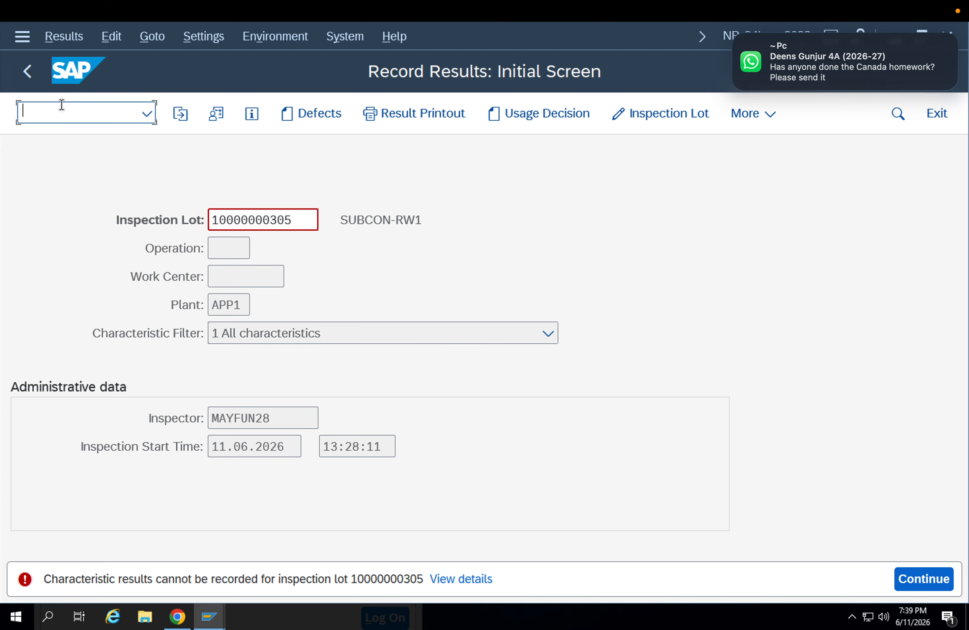
{"action": "type", "text": "/nmm01"}
{"action": "key", "text": "Return"}
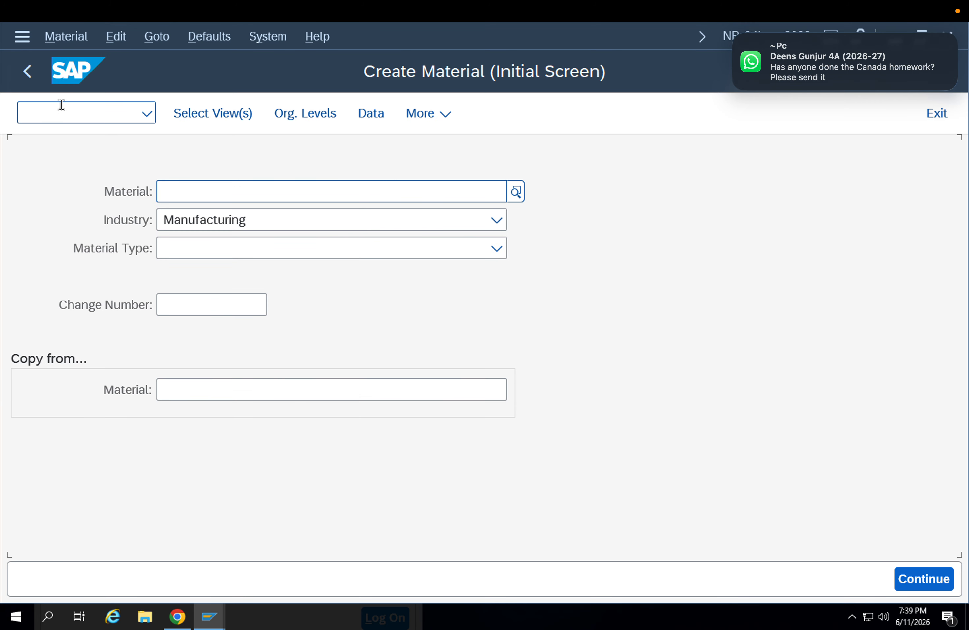
{"action": "key", "text": "Down"}
{"action": "key", "text": "Return"}
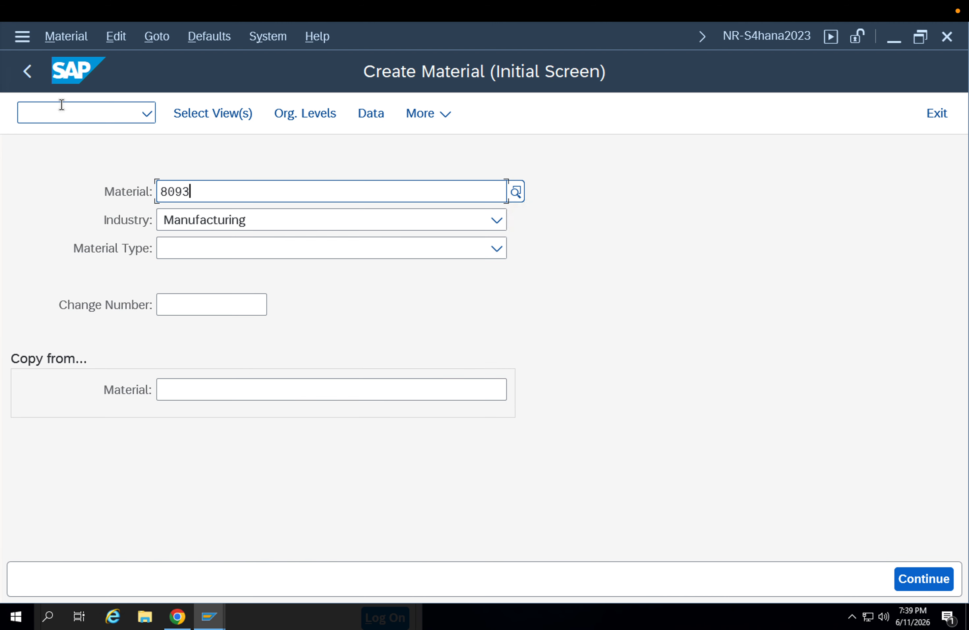
{"action": "key", "text": "Return"}
{"action": "key", "text": "Return"}
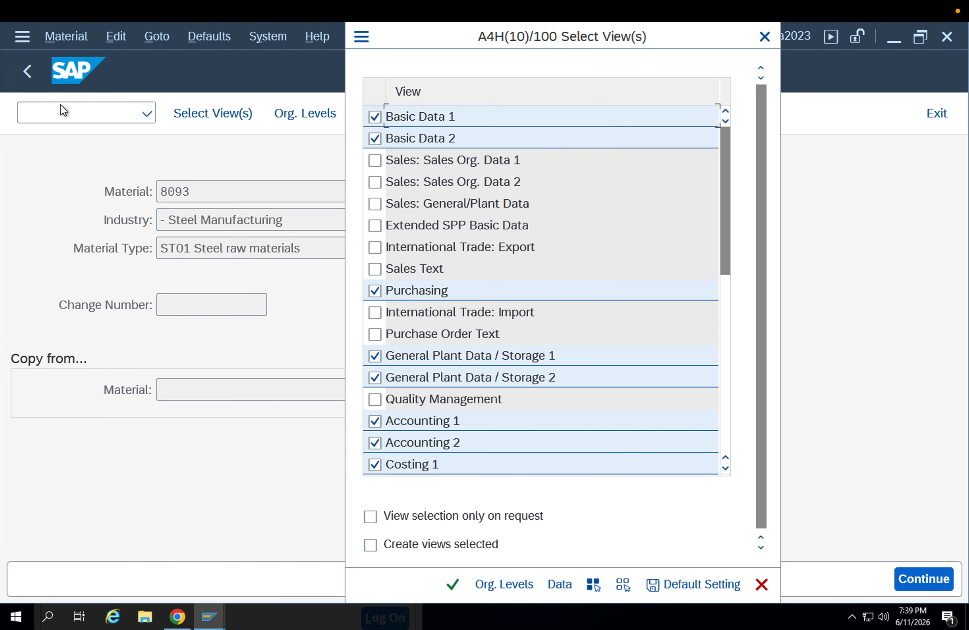
{"action": "left_click", "coordinate": [622, 584]}
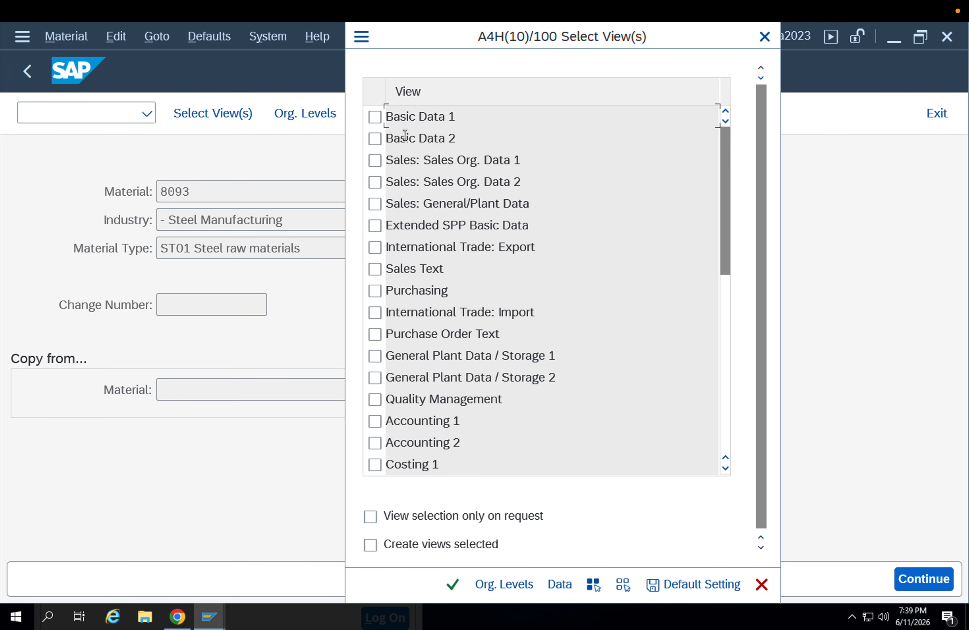
{"action": "key", "text": "Escape"}
Open the material types configuration, position to ST01 and display the details of Steel raw materials
{"action": "left_click", "coordinate": [86, 120]}
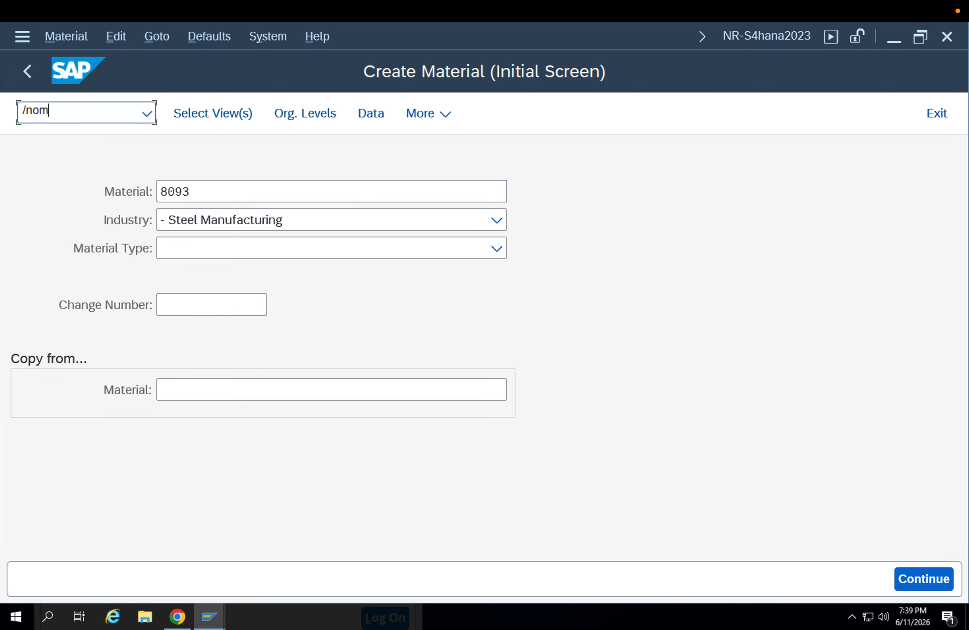
{"action": "type", "text": "/nom"}
{"action": "key", "text": "Return"}
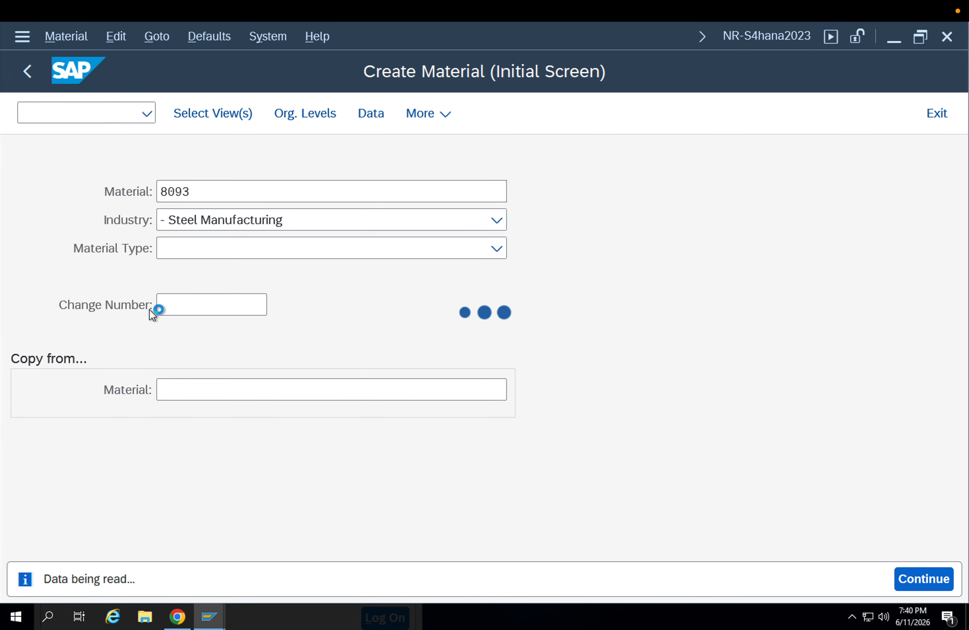
{"action": "left_click", "coordinate": [455, 332]}
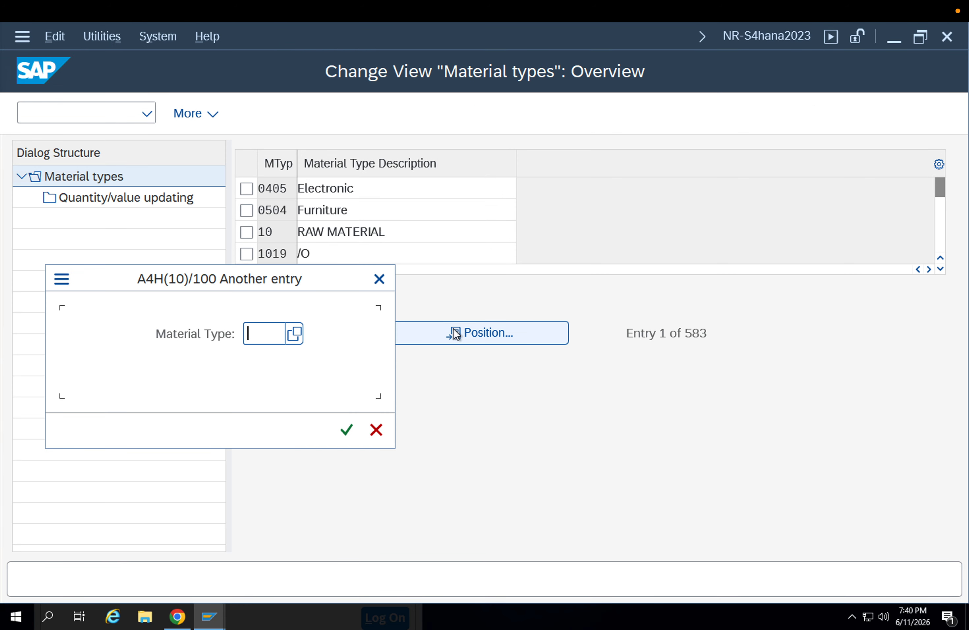
{"action": "key", "text": "Return"}
{"action": "key", "text": "Return"}
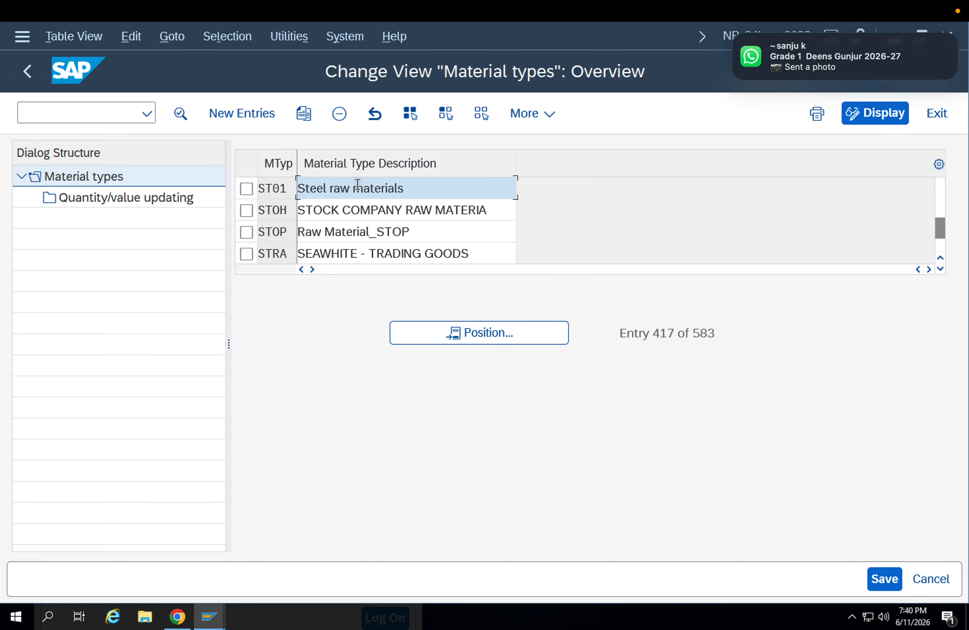
{"action": "double_click", "coordinate": [357, 187]}
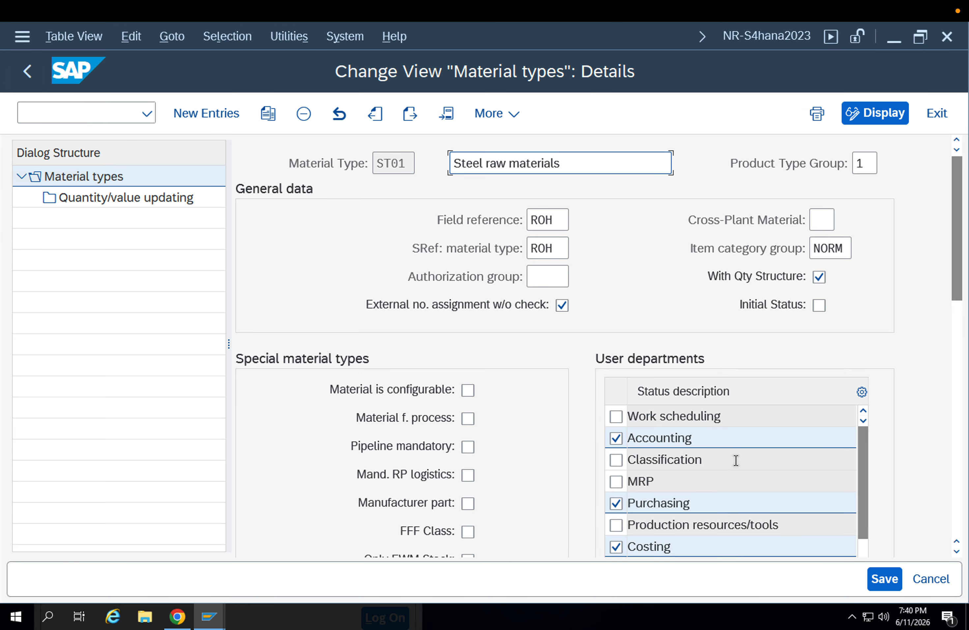
Activate the Classification user department for material type ST01 and save it to the proposed customizing request
{"action": "scroll", "coordinate": [753, 468], "scroll_direction": "down", "scroll_amount": 3}
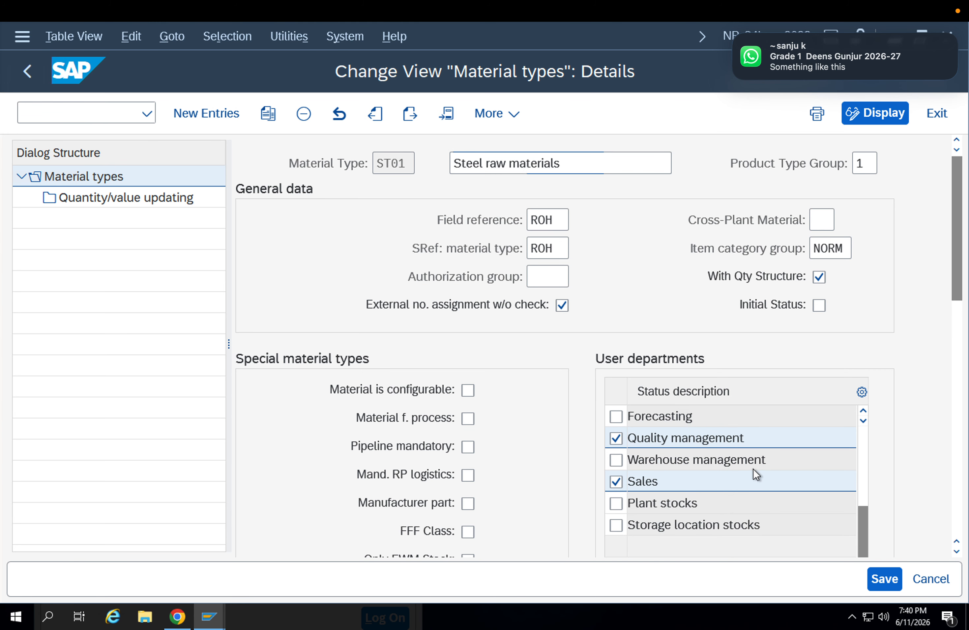
{"action": "scroll", "coordinate": [753, 469], "scroll_direction": "up", "scroll_amount": 1}
{"action": "scroll", "coordinate": [752, 471], "scroll_direction": "up", "scroll_amount": 2}
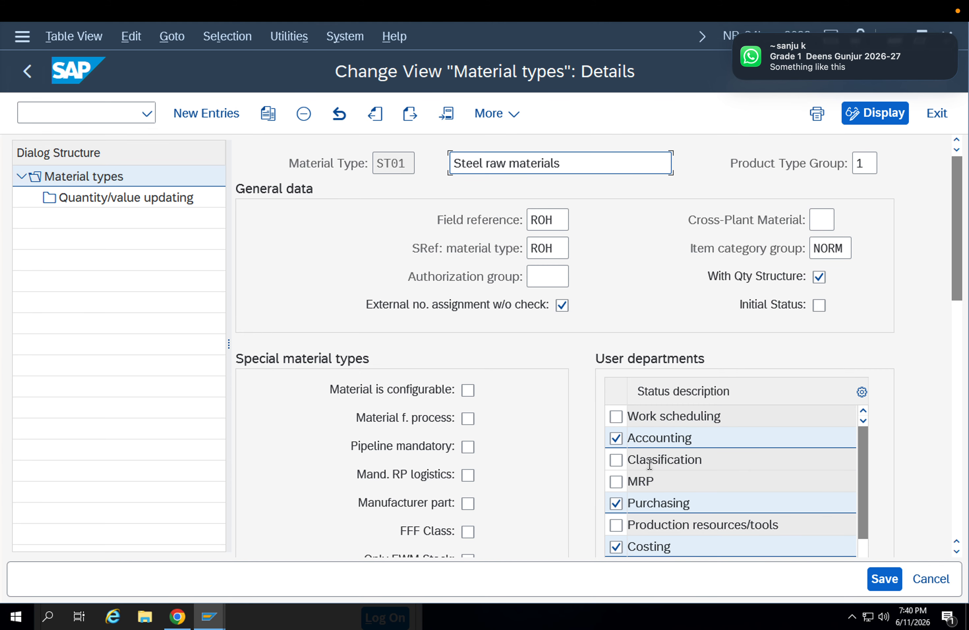
{"action": "left_click", "coordinate": [614, 459]}
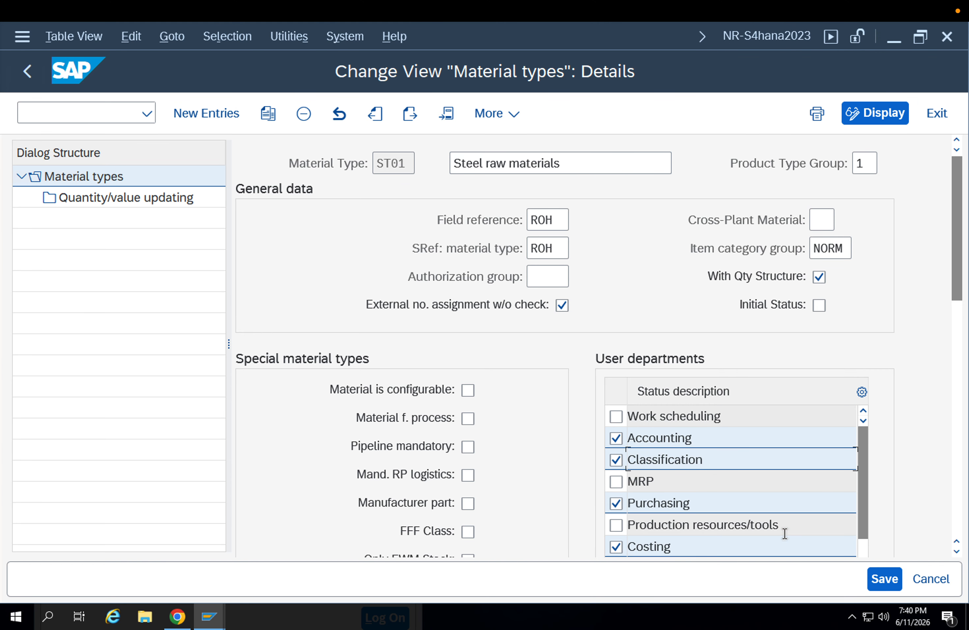
{"action": "left_click", "coordinate": [883, 578]}
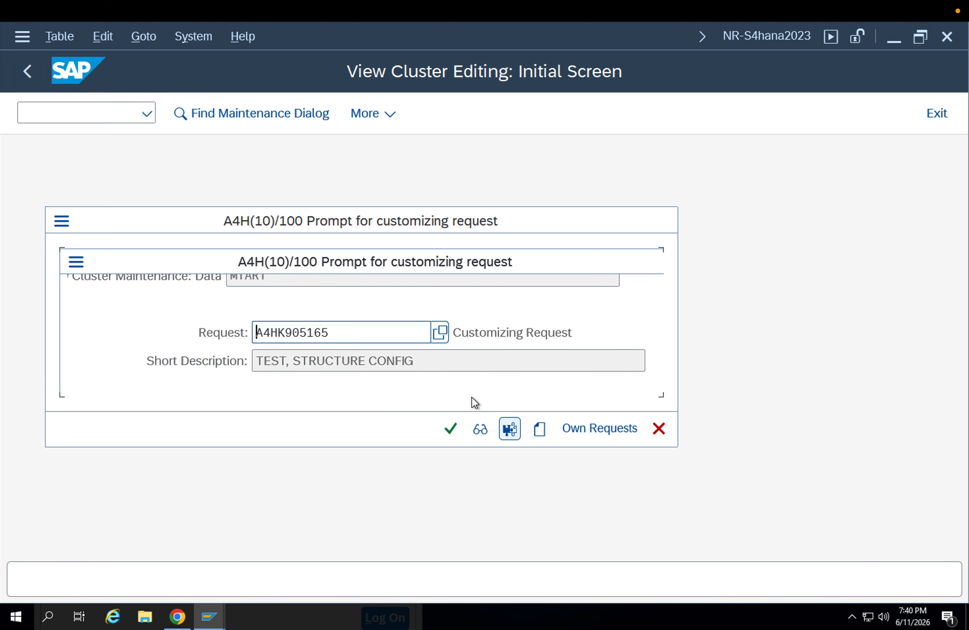
{"action": "left_click", "coordinate": [452, 428]}
Start extending material 8093 in MM01 with only the Classification view selected
{"action": "left_click", "coordinate": [71, 113]}
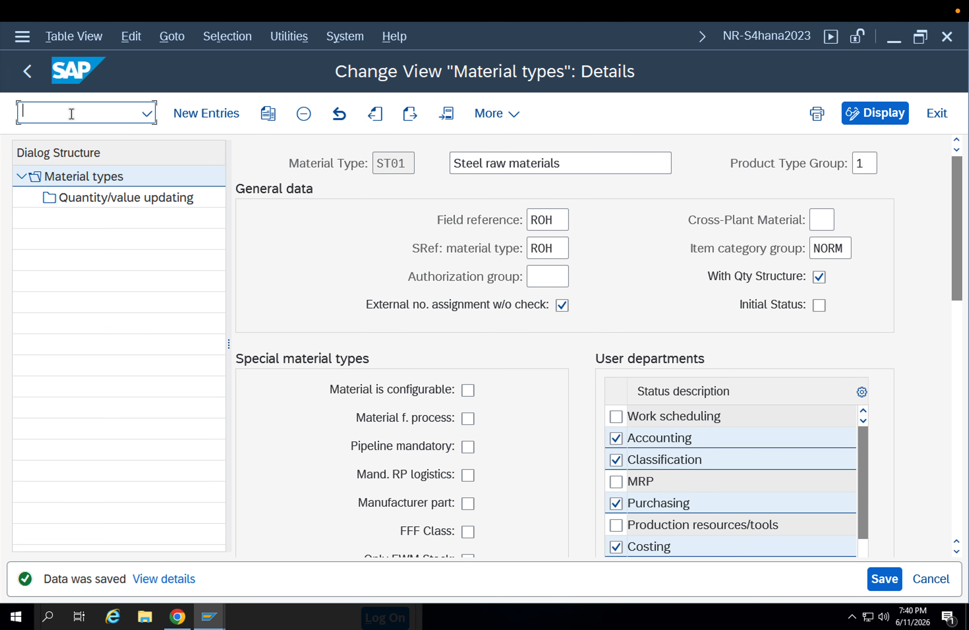
{"action": "type", "text": "/nmm01"}
{"action": "key", "text": "Return"}
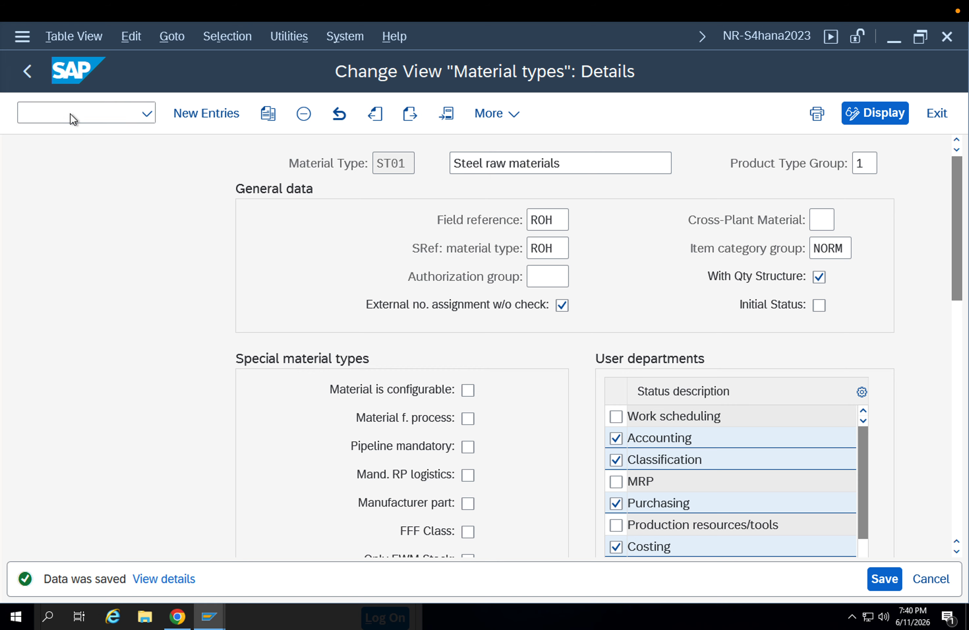
{"action": "key", "text": "Down"}
{"action": "key", "text": "Return"}
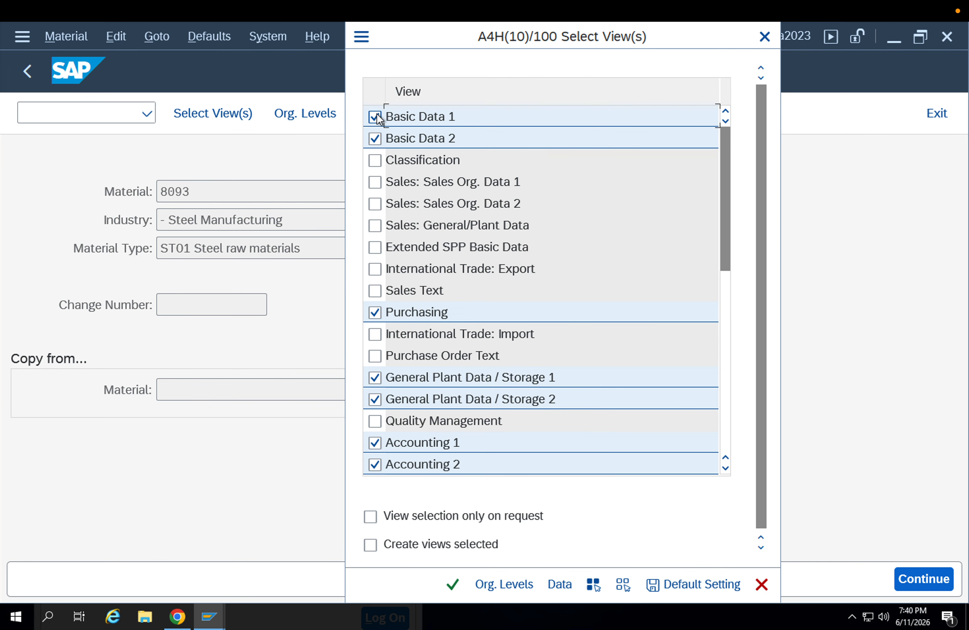
{"action": "left_click", "coordinate": [622, 585]}
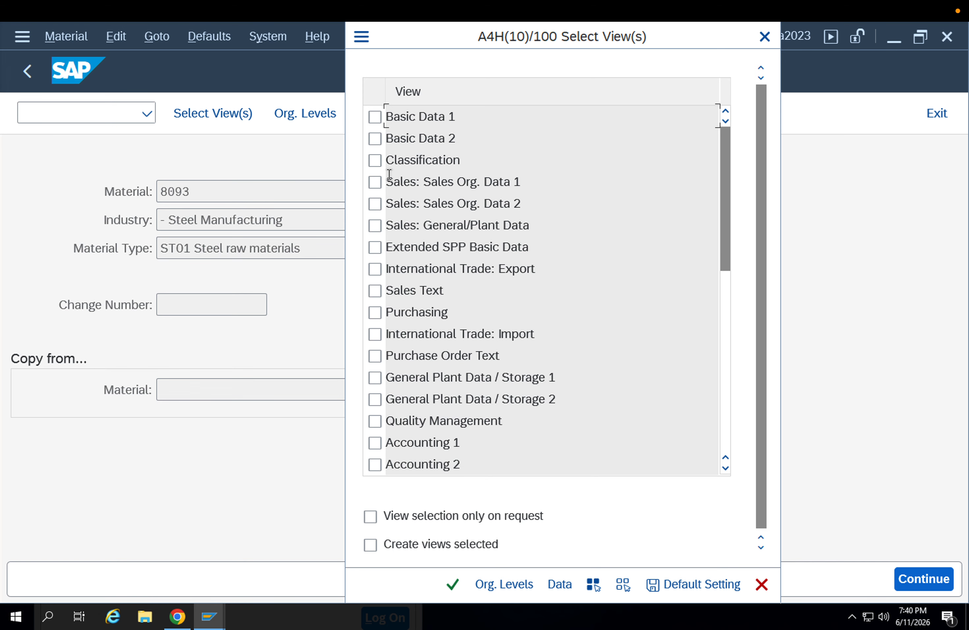
{"action": "left_click", "coordinate": [374, 162]}
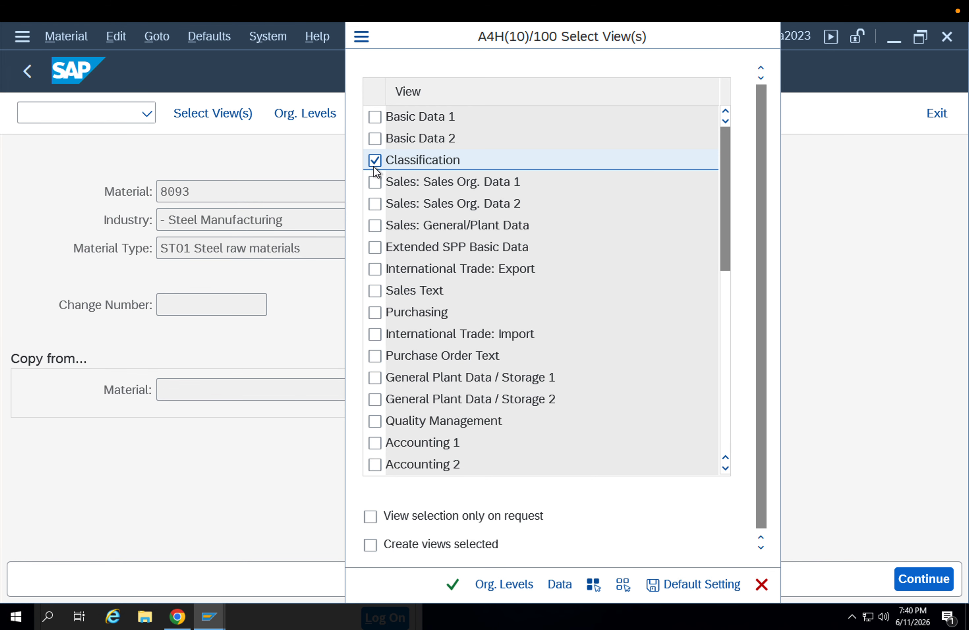
{"action": "key", "text": "Return"}
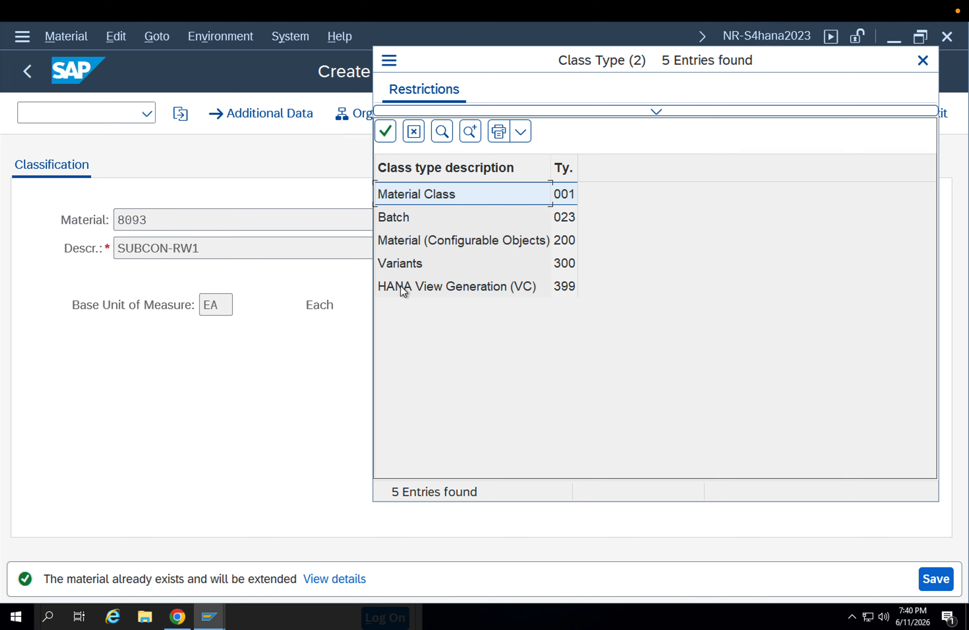
Choose class type 001 Material Class and assign class BATCH_INFO_S to material 8093
{"action": "double_click", "coordinate": [406, 196]}
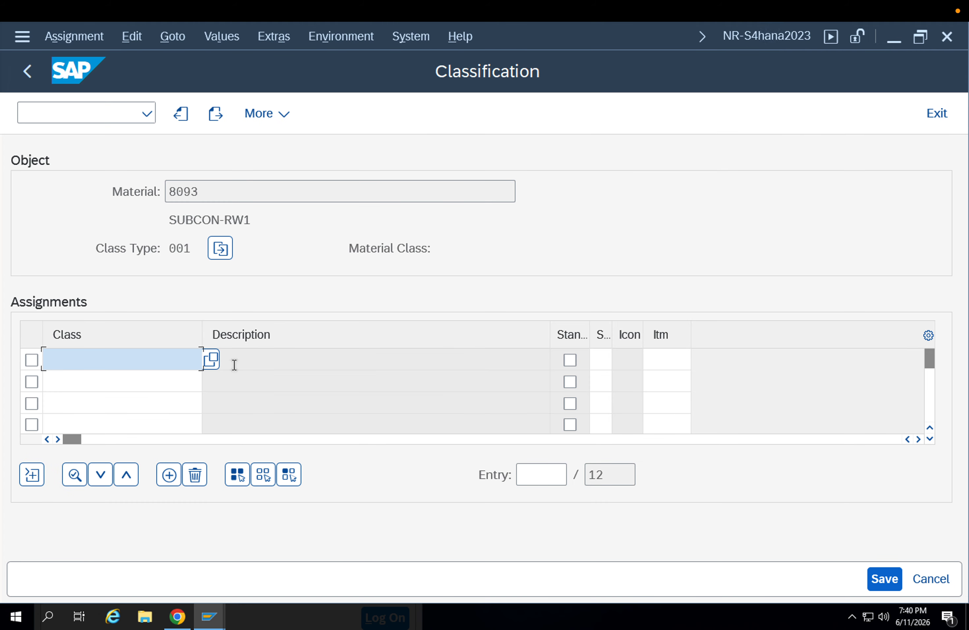
{"action": "left_click", "coordinate": [212, 359]}
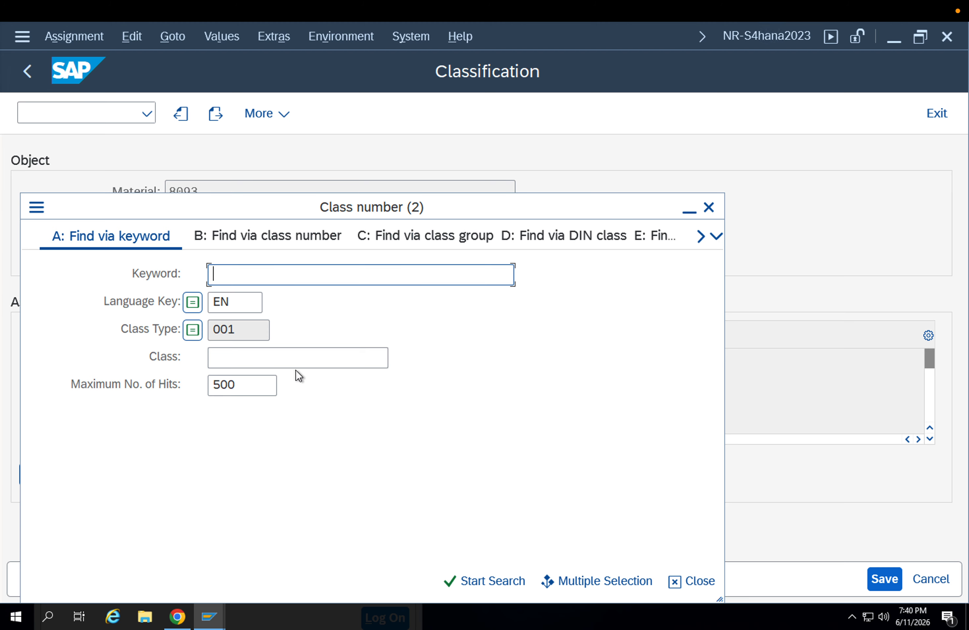
{"action": "key", "text": "Return"}
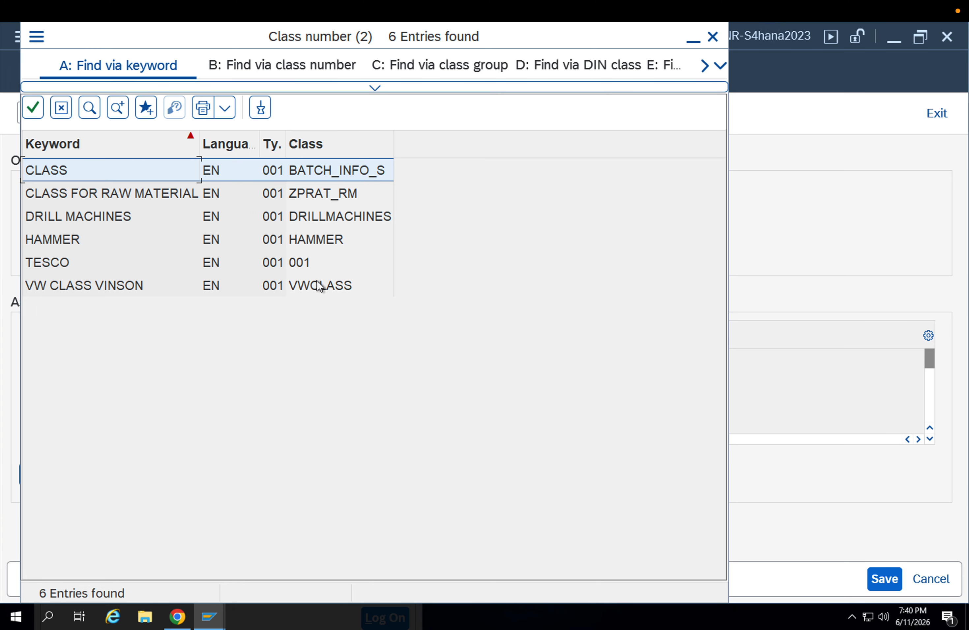
{"action": "left_click", "coordinate": [345, 173]}
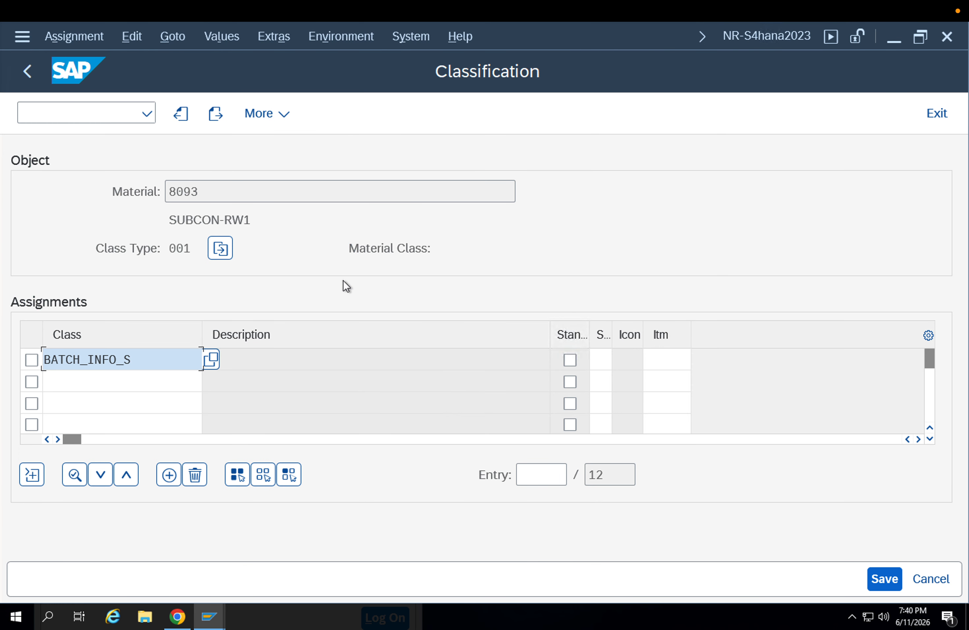
{"action": "key", "text": "Return"}
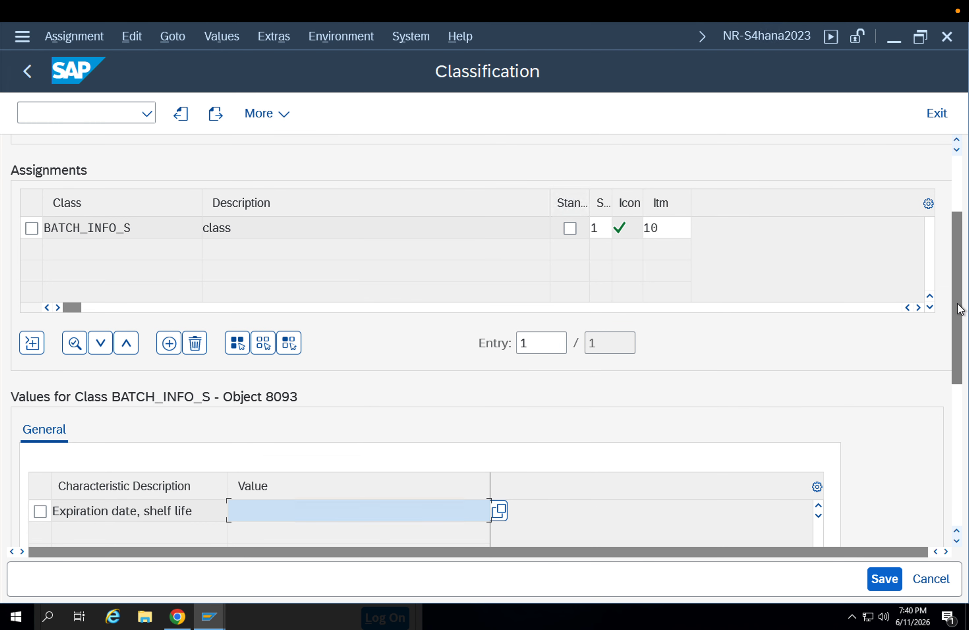
Examine the class assignment and the characteristic values of class BATCH_INFO_S for material 8093
{"action": "left_click_drag", "start_coordinate": [957, 303], "coordinate": [952, 275]}
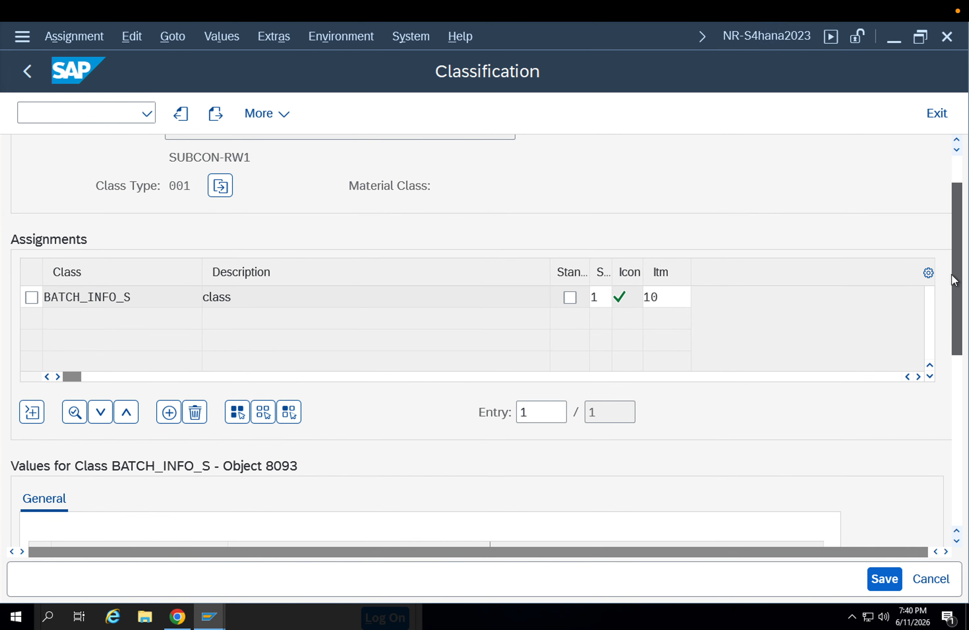
{"action": "left_click", "coordinate": [290, 283]}
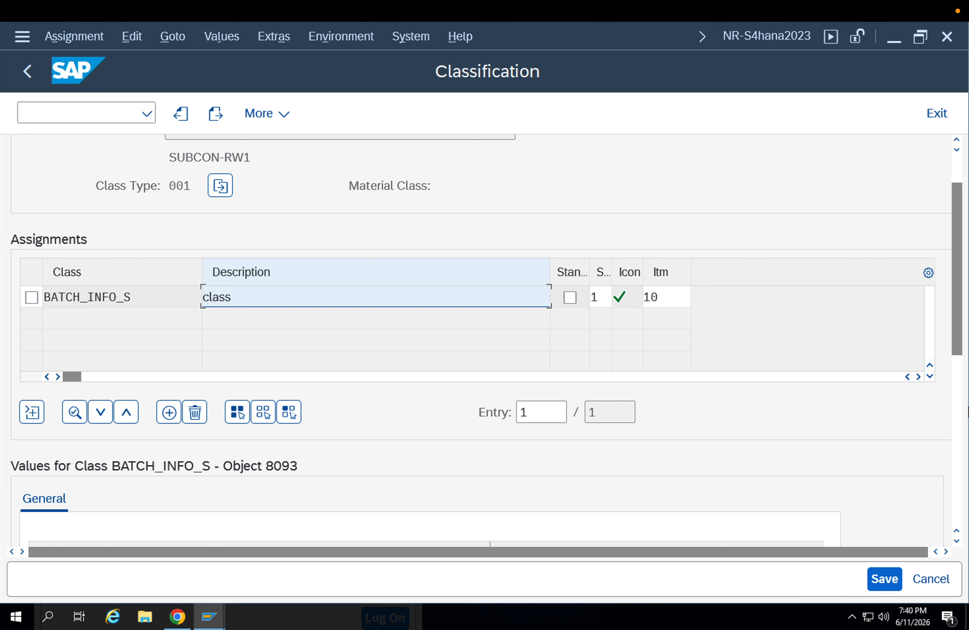
{"action": "left_click", "coordinate": [959, 387]}
{"action": "left_click_drag", "start_coordinate": [960, 387], "coordinate": [952, 370]}
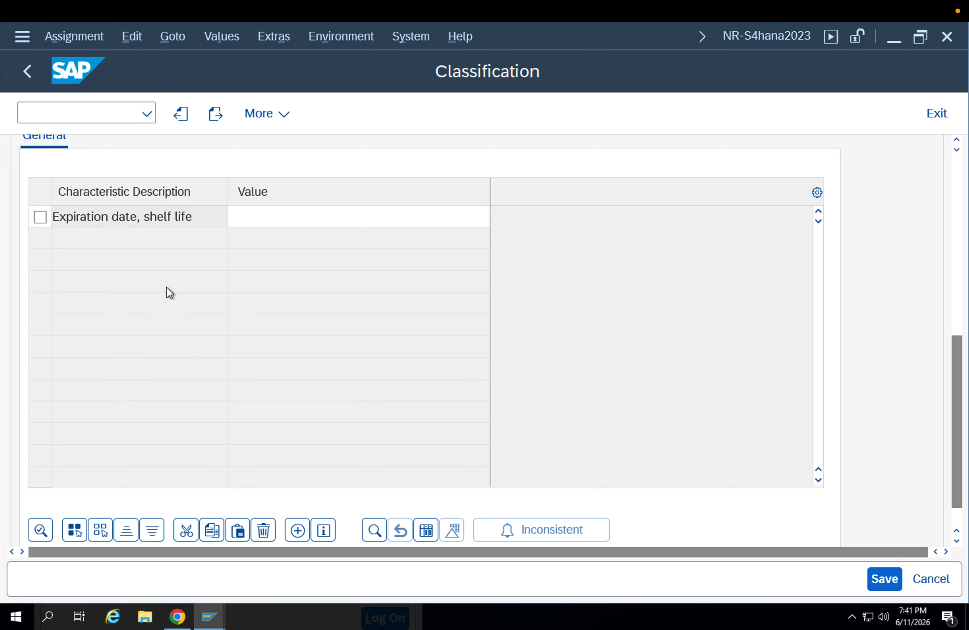
{"action": "scroll", "coordinate": [219, 279], "scroll_direction": "up", "scroll_amount": 5}
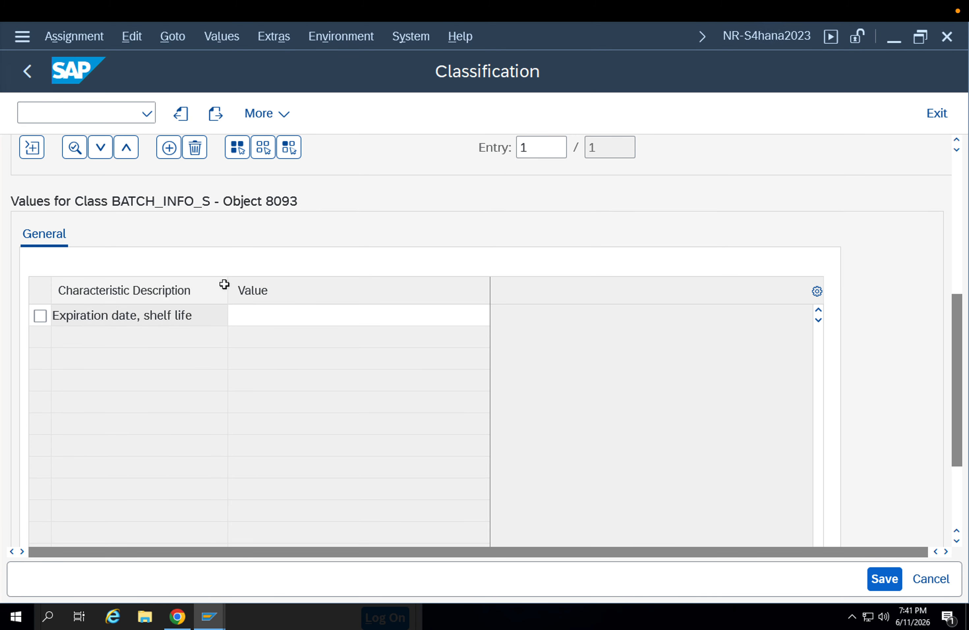
{"action": "scroll", "coordinate": [171, 369], "scroll_direction": "up", "scroll_amount": 4}
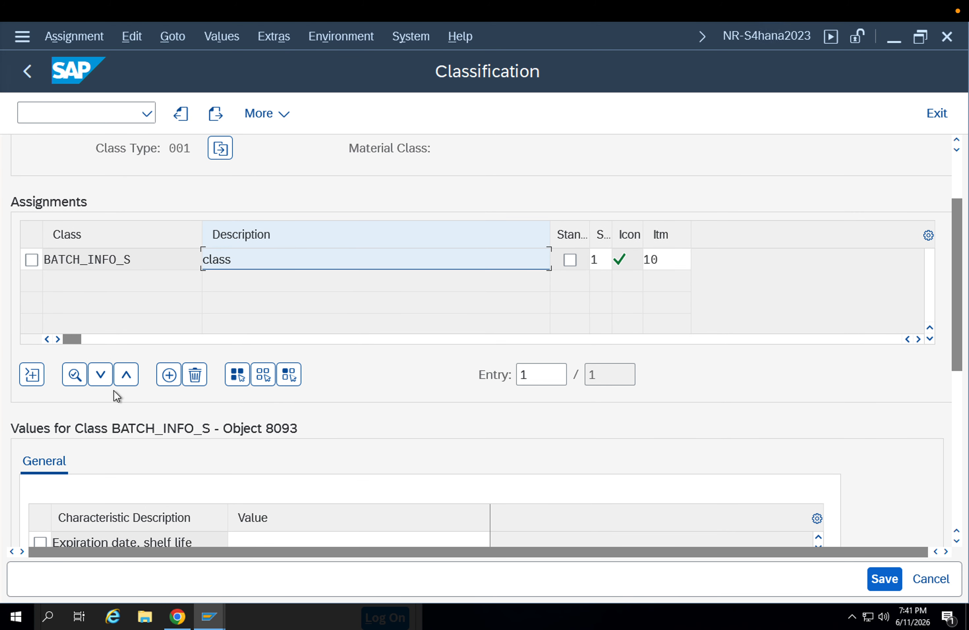
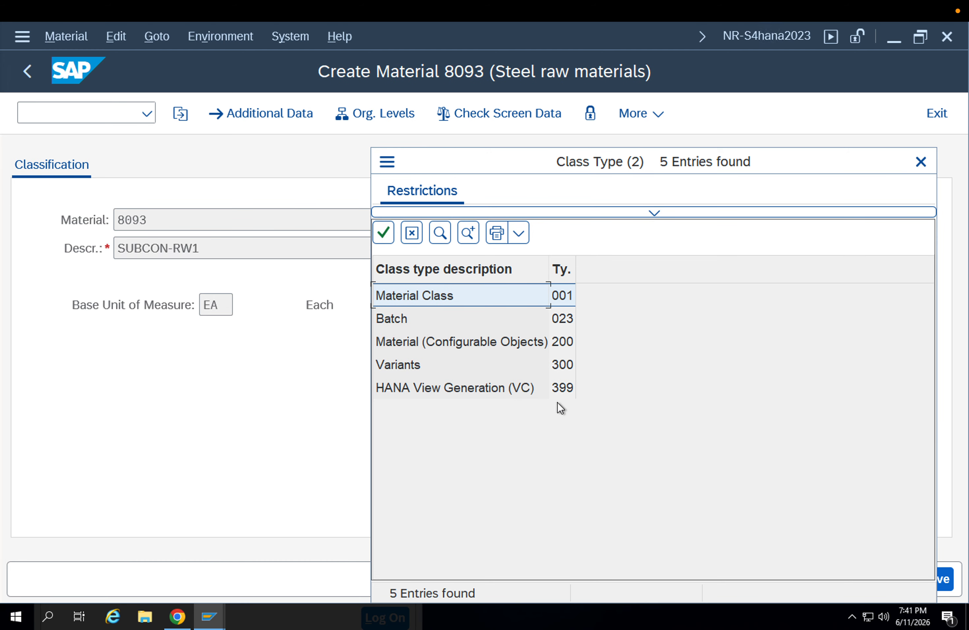
Exit the classification and leave the creation of material 8093 without saving
{"action": "key", "text": "Return"}
{"action": "left_click", "coordinate": [27, 72]}
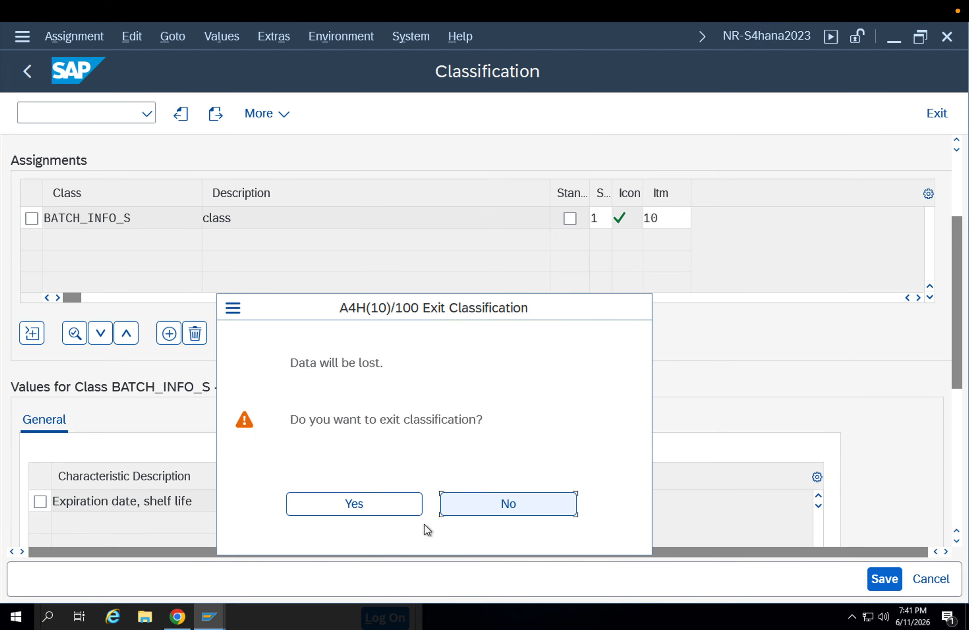
{"action": "left_click", "coordinate": [371, 500]}
{"action": "key", "text": "Escape"}
{"action": "key", "text": "Escape"}
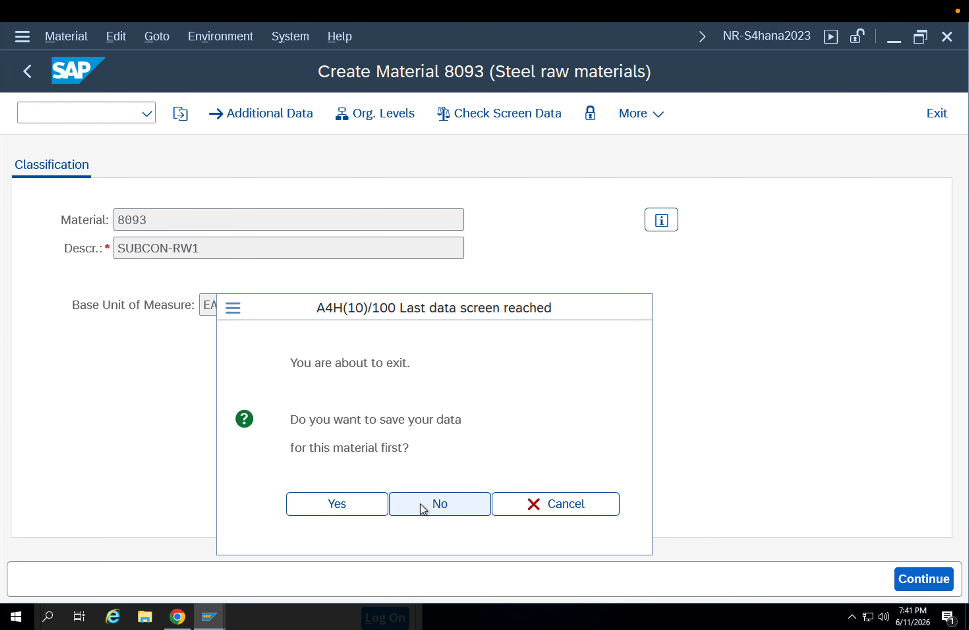
{"action": "left_click", "coordinate": [422, 507]}
{"action": "key", "text": "Escape"}
{"action": "key", "text": "Escape"}
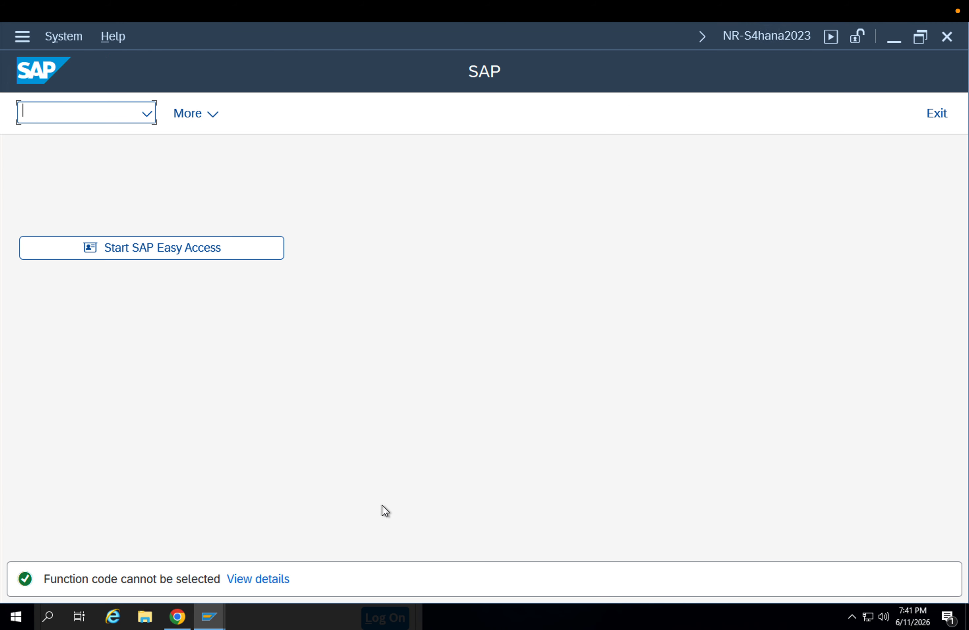
Close the session displaying material document 500293, the blank start-screen session and session 7 with the Material screen
{"action": "mouse_move", "coordinate": [218, 613]}
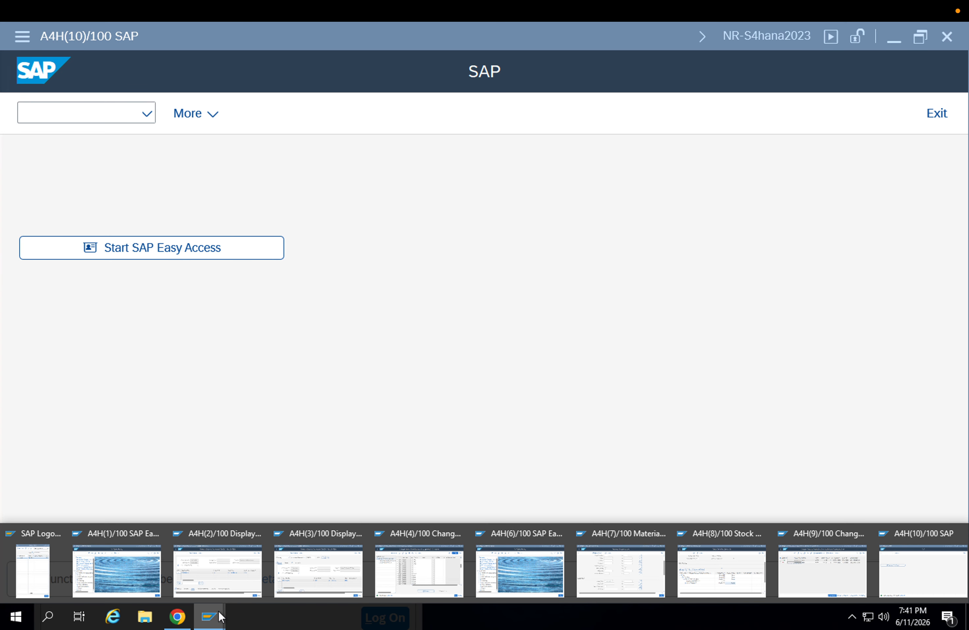
{"action": "left_click", "coordinate": [315, 578]}
{"action": "key", "text": "Escape"}
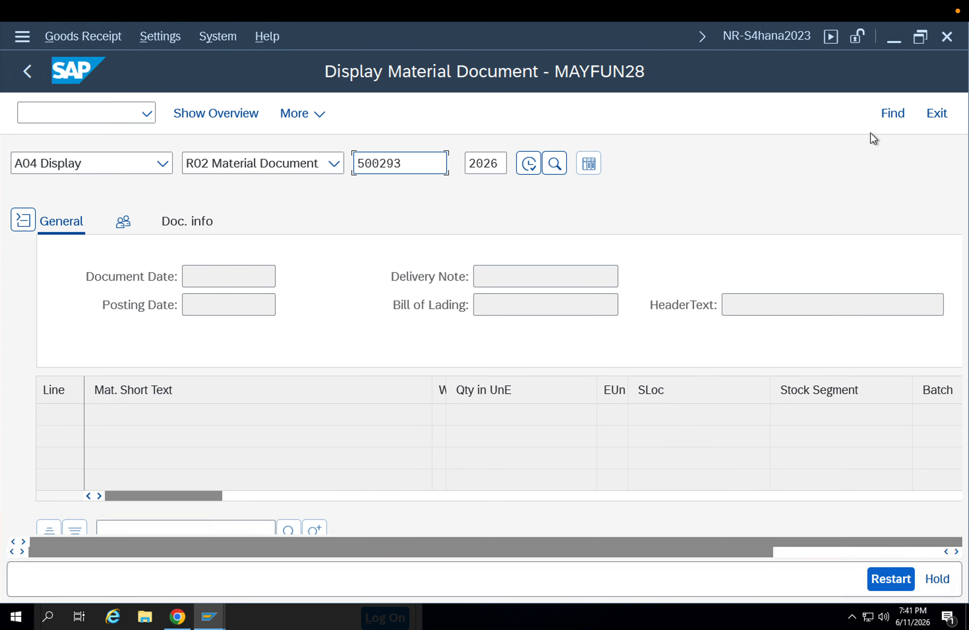
{"action": "left_click", "coordinate": [946, 45]}
{"action": "left_click", "coordinate": [946, 45]}
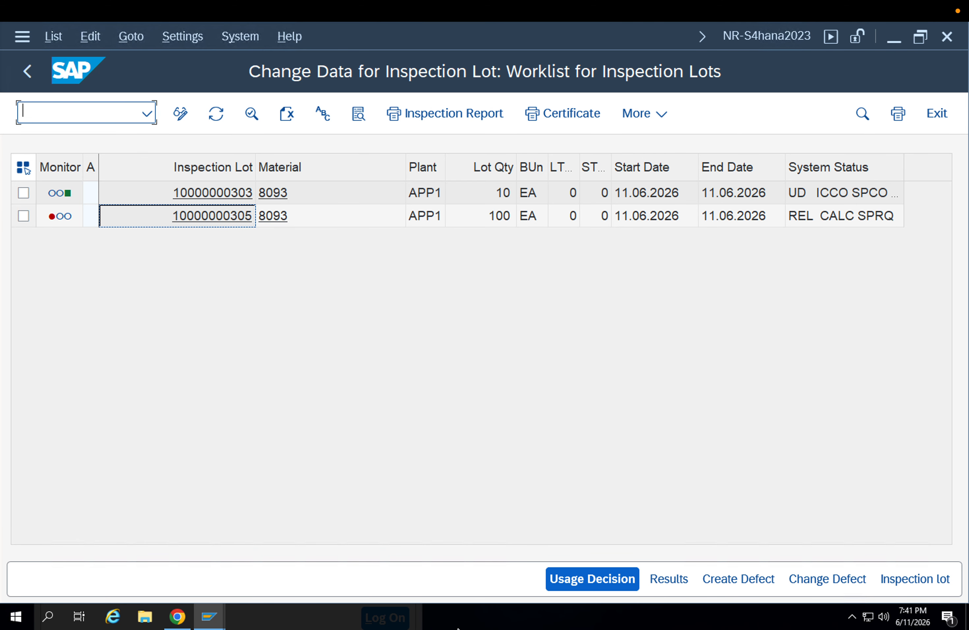
{"action": "left_click", "coordinate": [213, 619]}
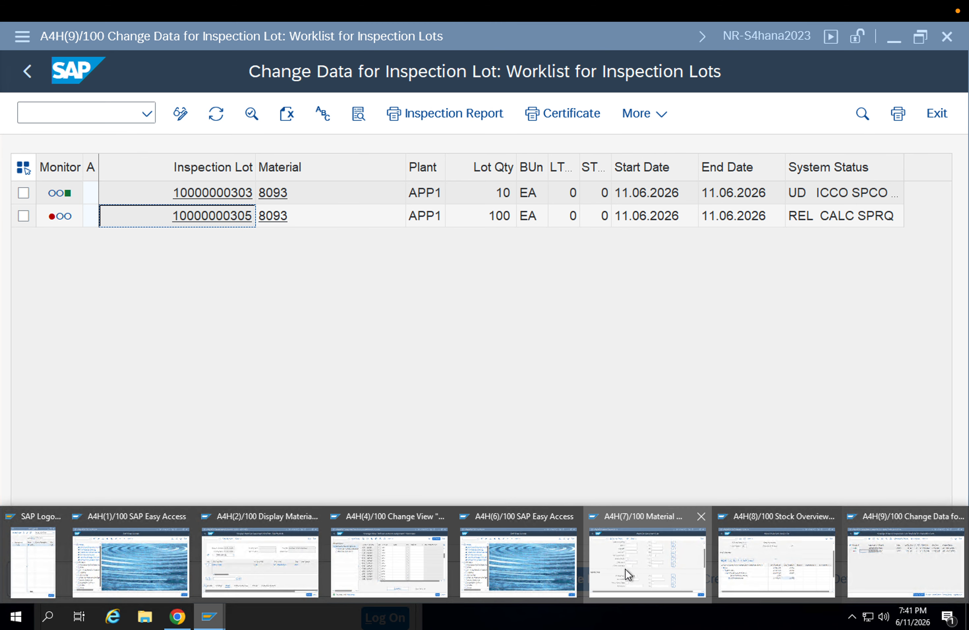
{"action": "left_click", "coordinate": [625, 571]}
{"action": "left_click", "coordinate": [946, 46]}
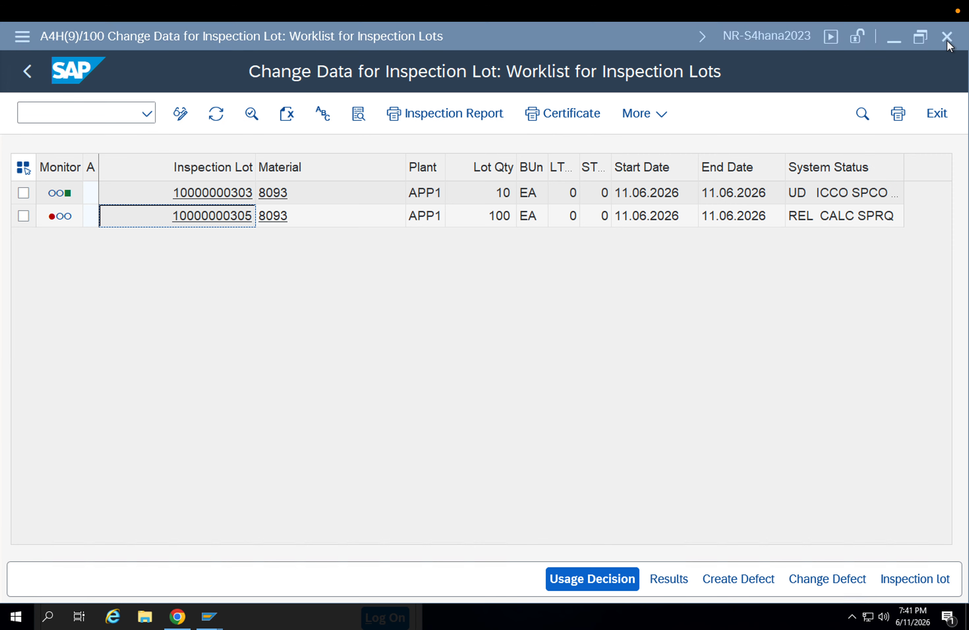
Close the session displaying material document 500292
{"action": "left_click", "coordinate": [207, 616]}
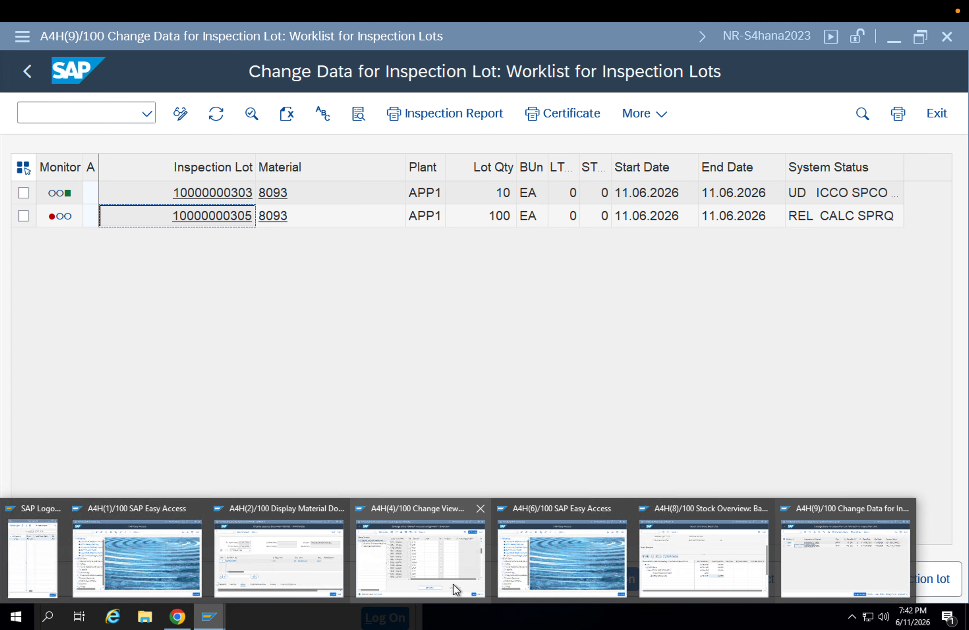
{"action": "left_click", "coordinate": [635, 558]}
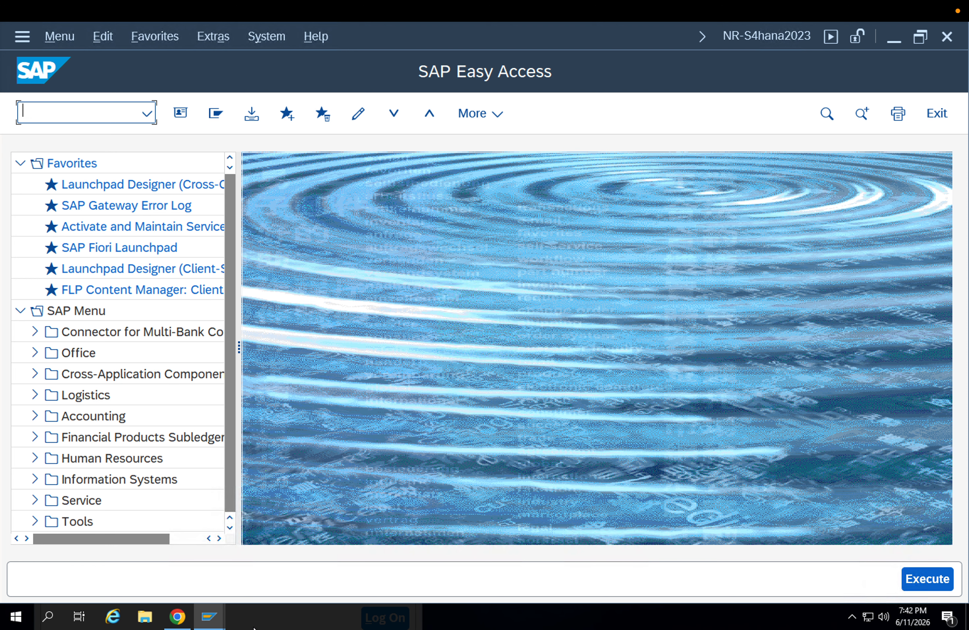
{"action": "left_click", "coordinate": [208, 616]}
{"action": "left_click", "coordinate": [804, 552]}
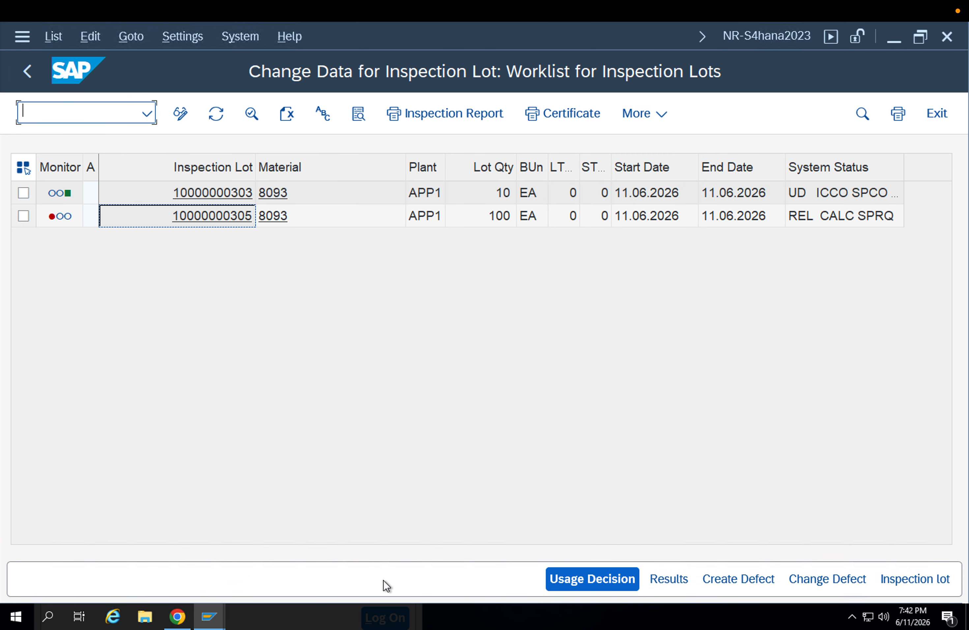
{"action": "left_click", "coordinate": [207, 615]}
{"action": "left_click", "coordinate": [255, 575]}
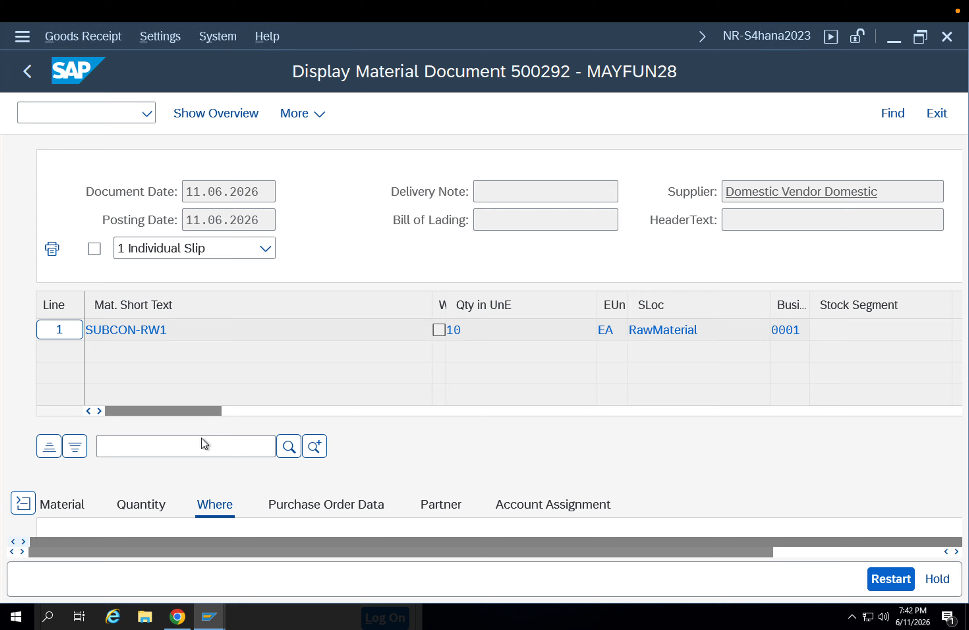
{"action": "left_click", "coordinate": [941, 40]}
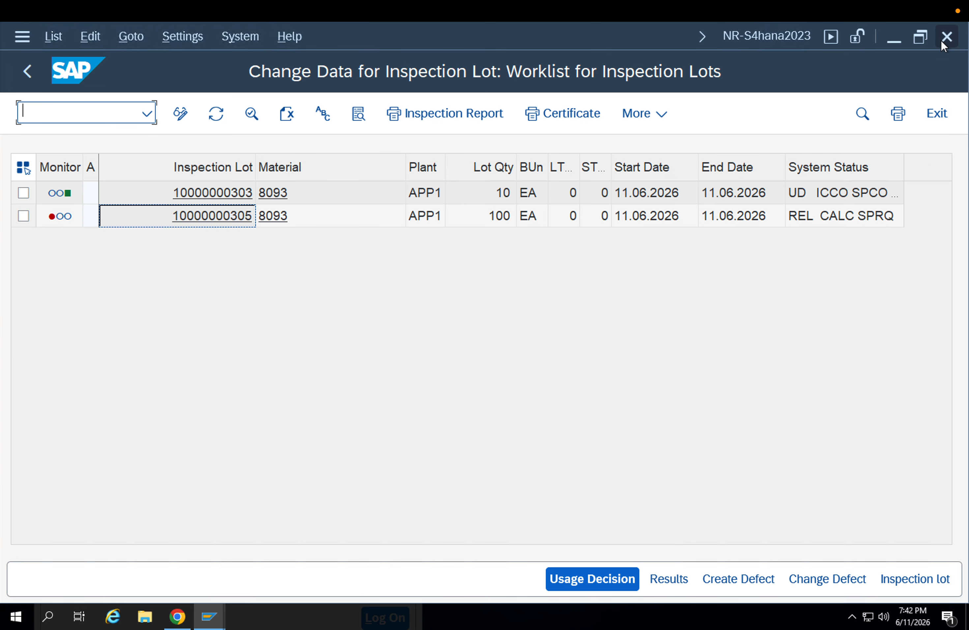
Close the Change View customizing session and return to the inspection lot worklist
{"action": "left_click", "coordinate": [211, 617]}
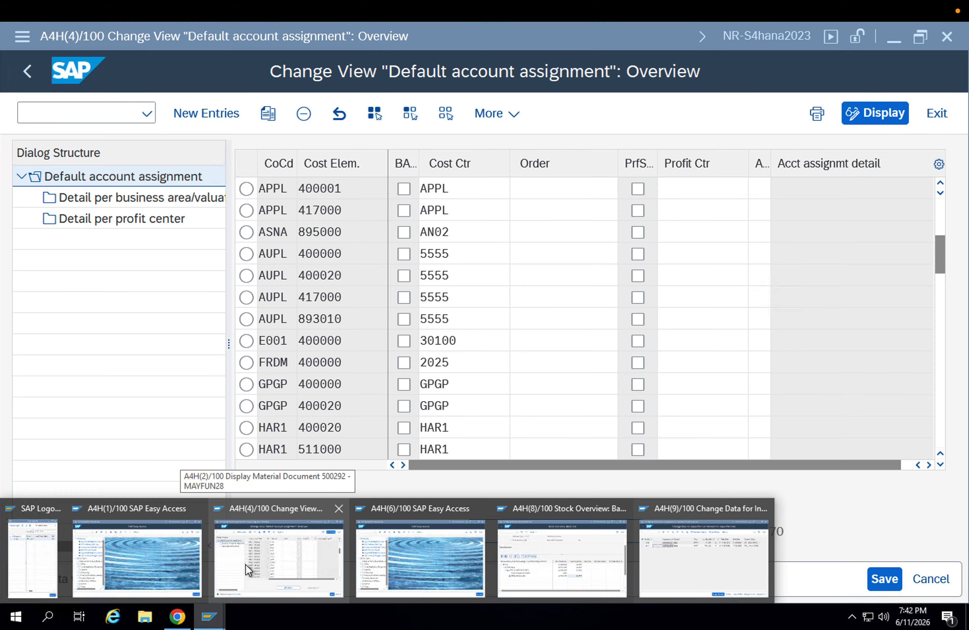
{"action": "left_click", "coordinate": [246, 563]}
{"action": "left_click", "coordinate": [946, 36]}
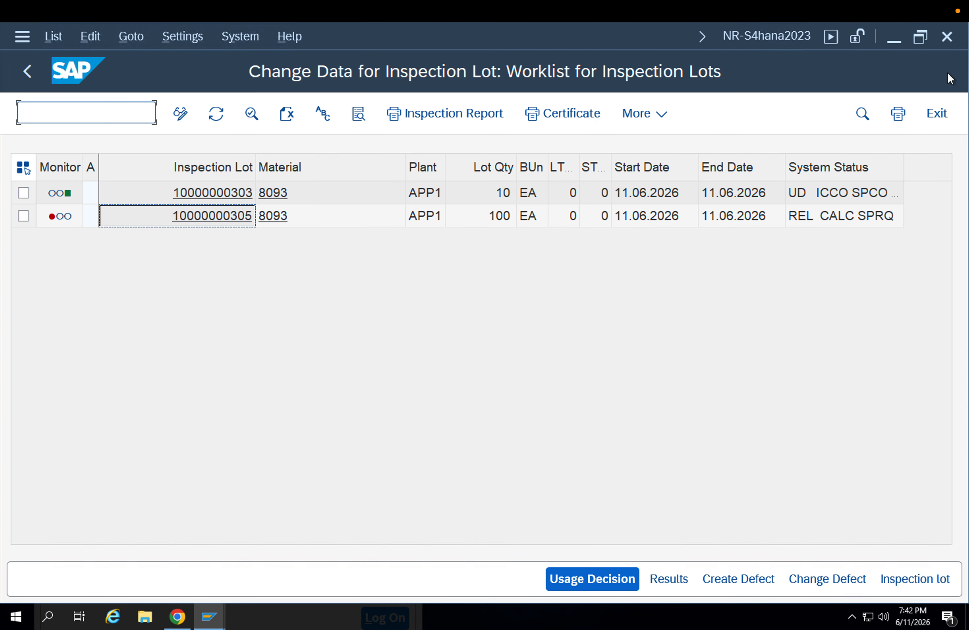
{"action": "left_click", "coordinate": [203, 616]}
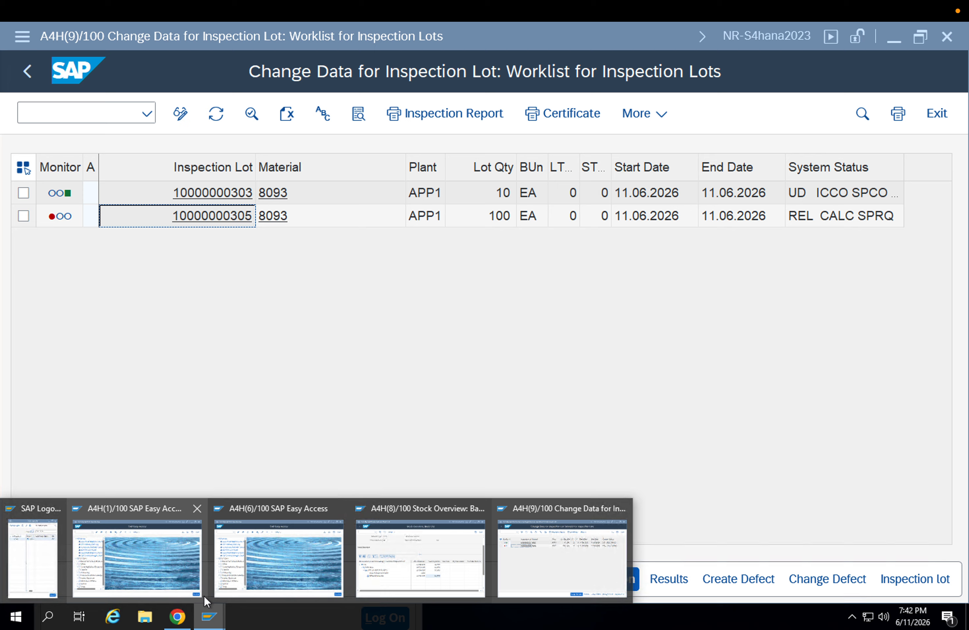
{"action": "mouse_move", "coordinate": [376, 565]}
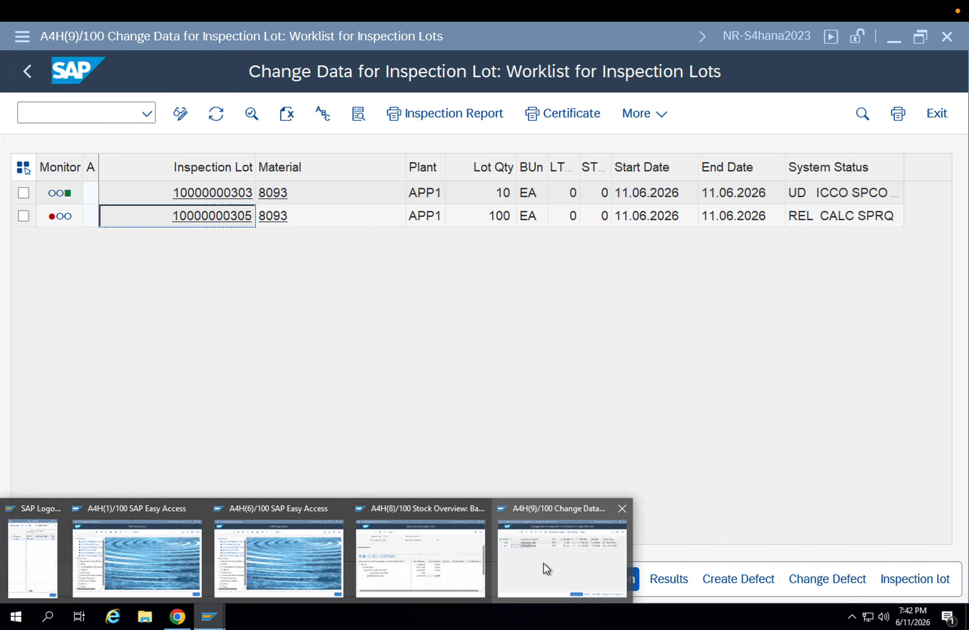
{"action": "left_click", "coordinate": [542, 564]}
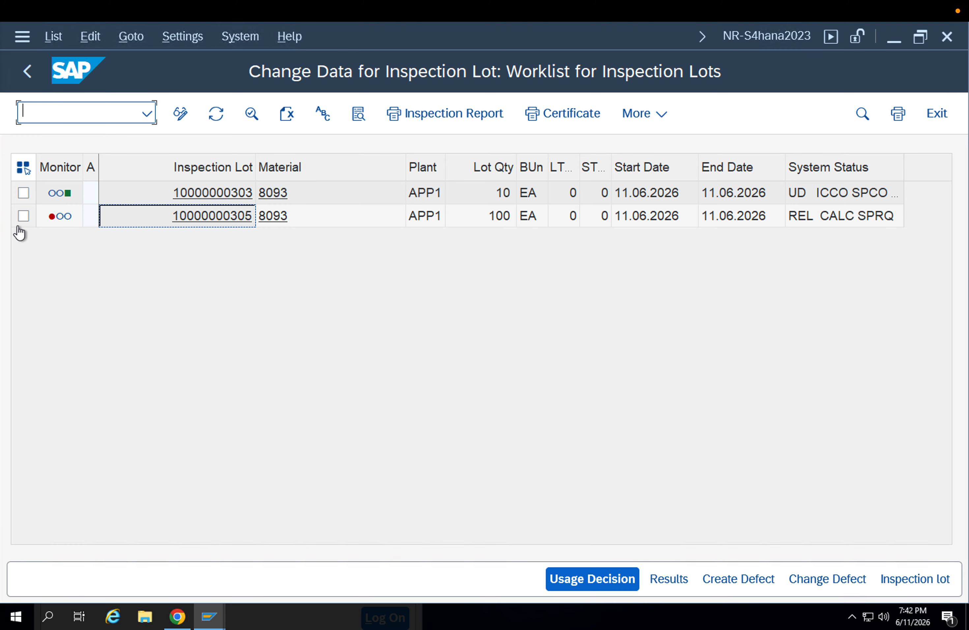
Open the 100 EA inspection lot of material 8093 from the worklist in change mode
{"action": "left_click", "coordinate": [23, 215]}
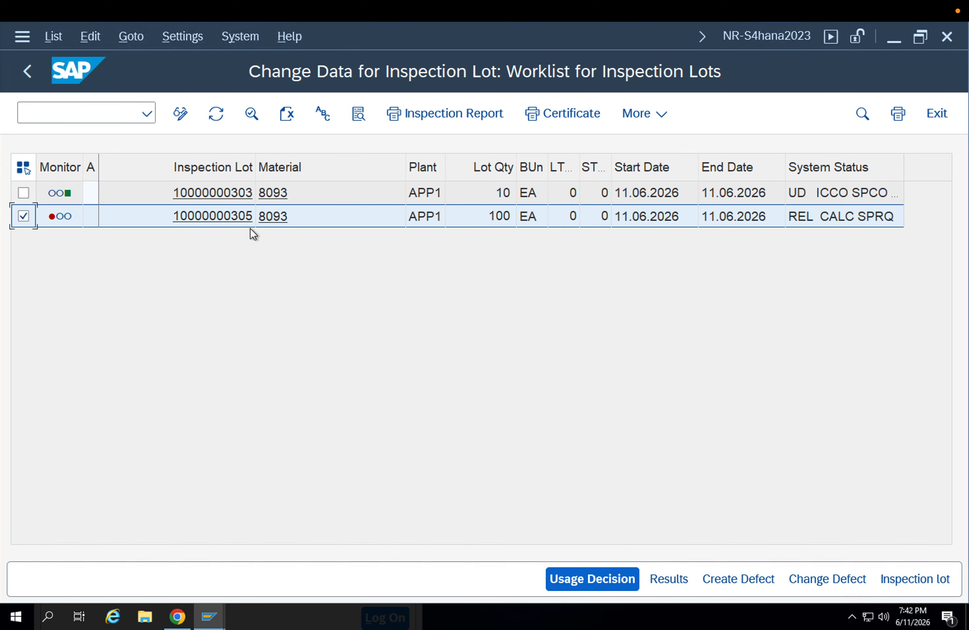
{"action": "left_click", "coordinate": [181, 120]}
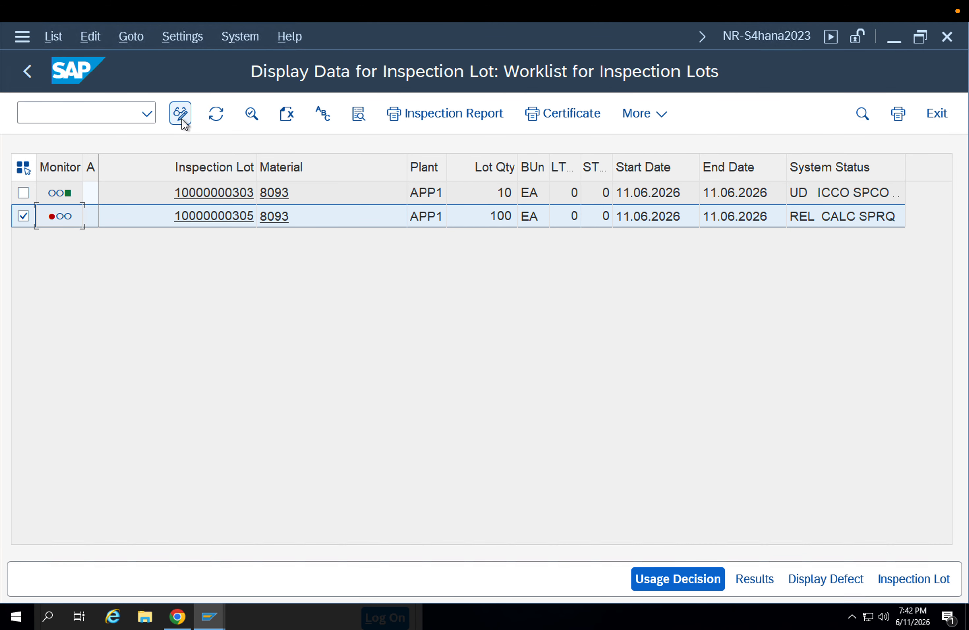
{"action": "left_click", "coordinate": [182, 119]}
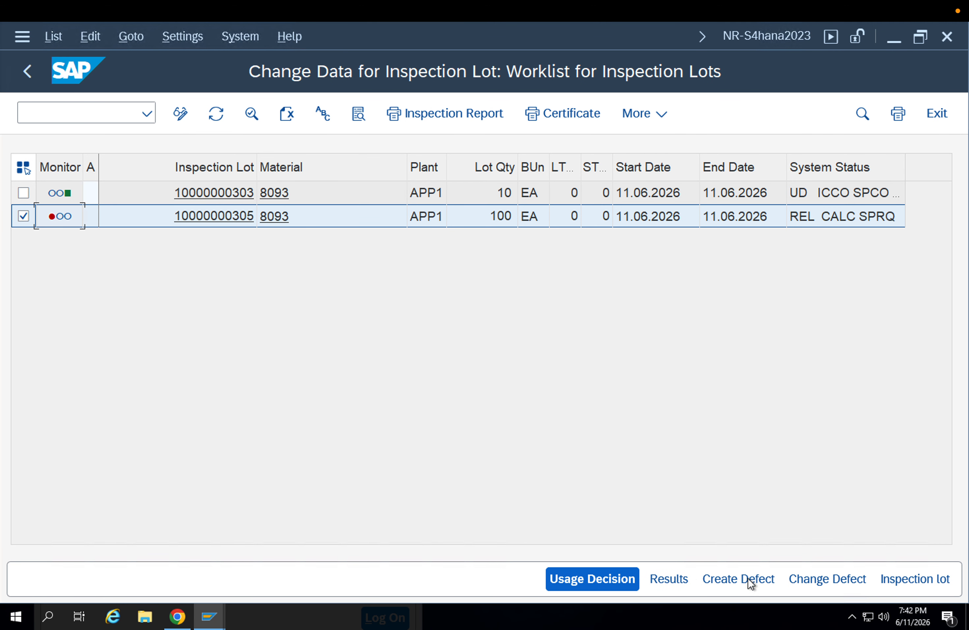
{"action": "left_click", "coordinate": [896, 577]}
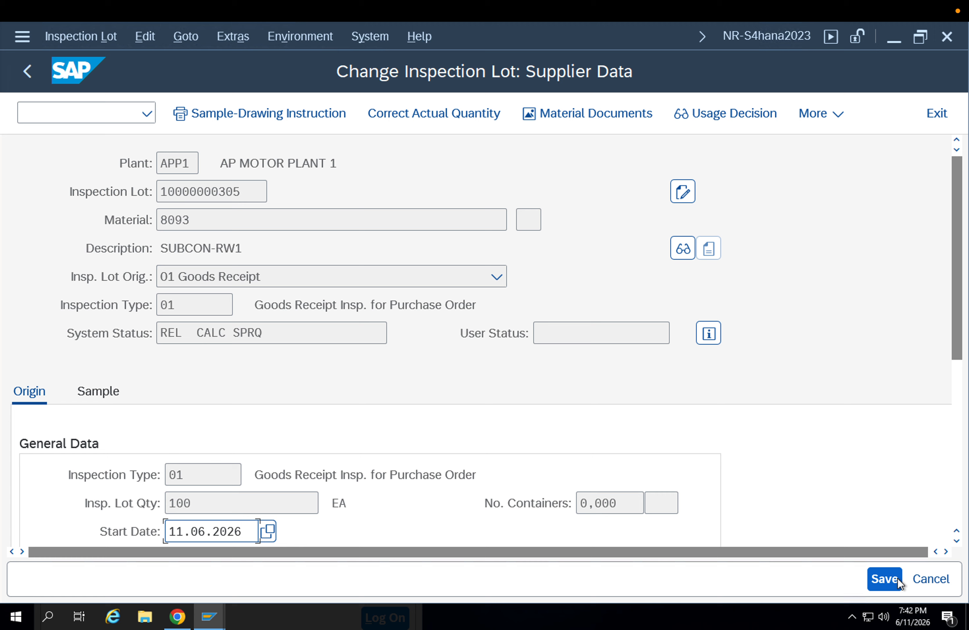
Review the 100 EA lot's origin data, including its dates and short text, and its sample quantities
{"action": "scroll", "coordinate": [162, 407], "scroll_direction": "down", "scroll_amount": 4}
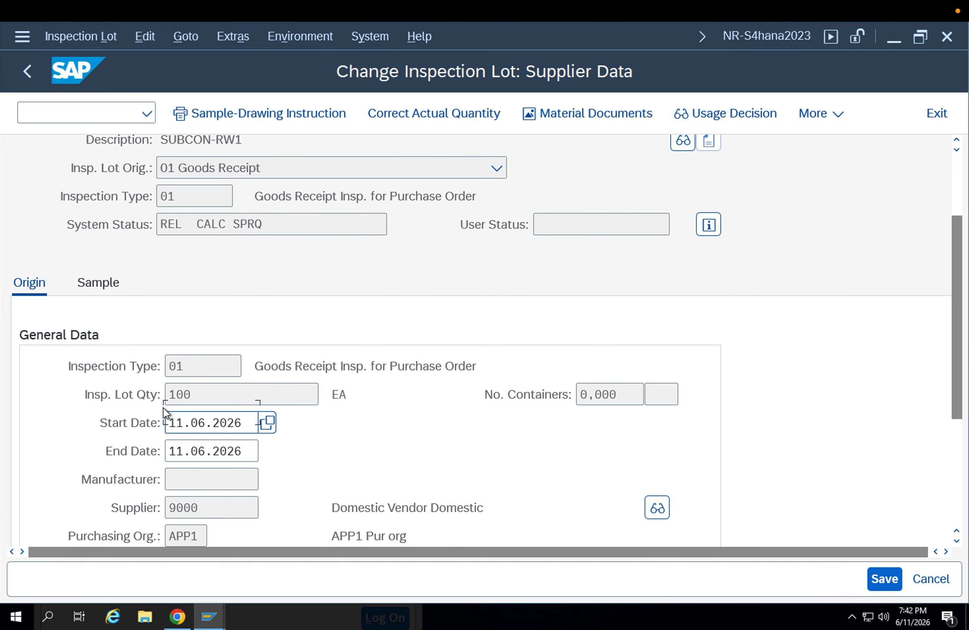
{"action": "left_click", "coordinate": [217, 409]}
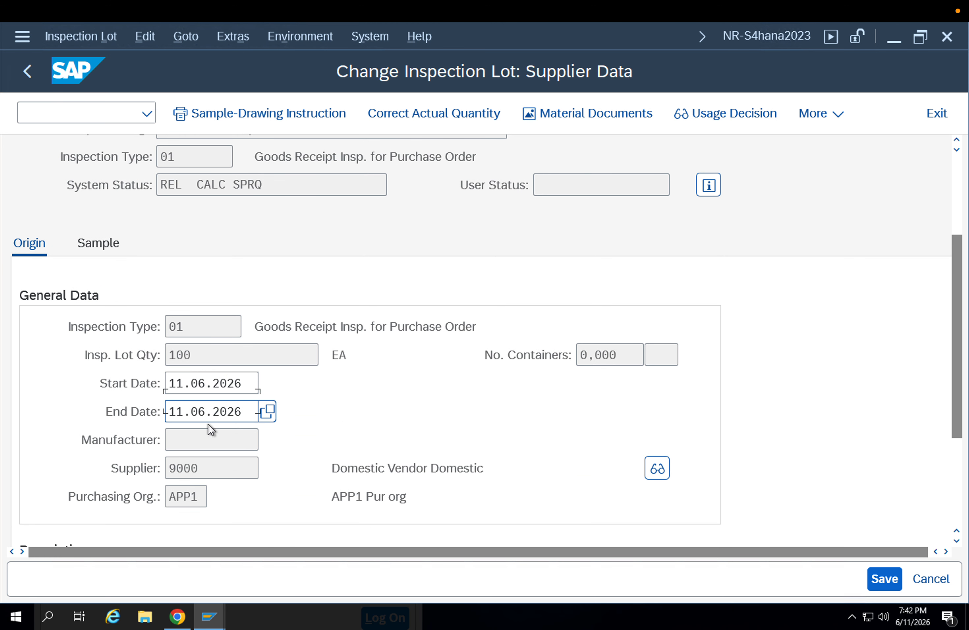
{"action": "scroll", "coordinate": [210, 426], "scroll_direction": "down", "scroll_amount": 2}
{"action": "scroll", "coordinate": [210, 425], "scroll_direction": "down", "scroll_amount": 2}
{"action": "left_click", "coordinate": [209, 434]}
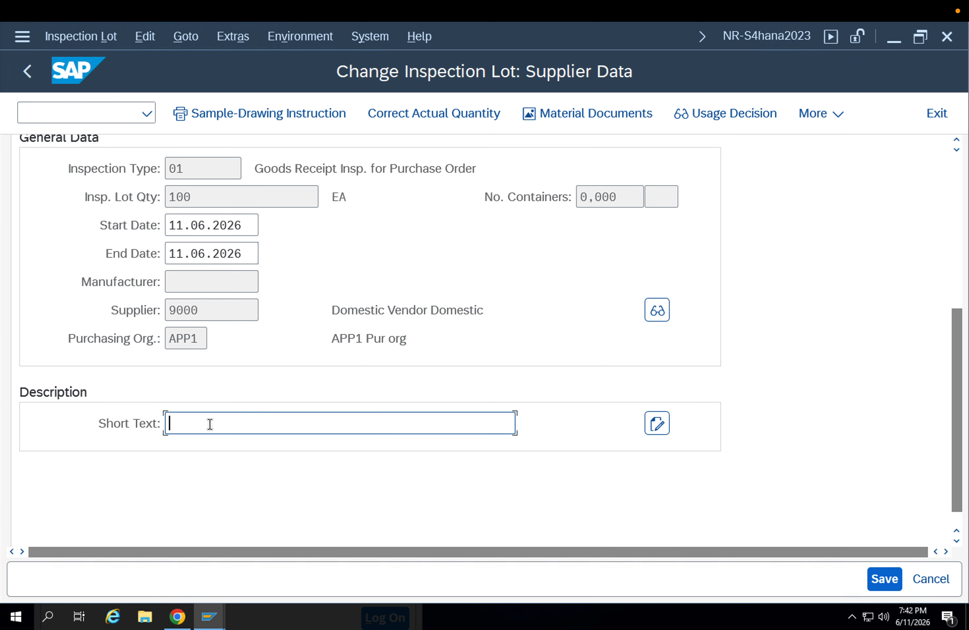
{"action": "scroll", "coordinate": [209, 423], "scroll_direction": "up", "scroll_amount": 6}
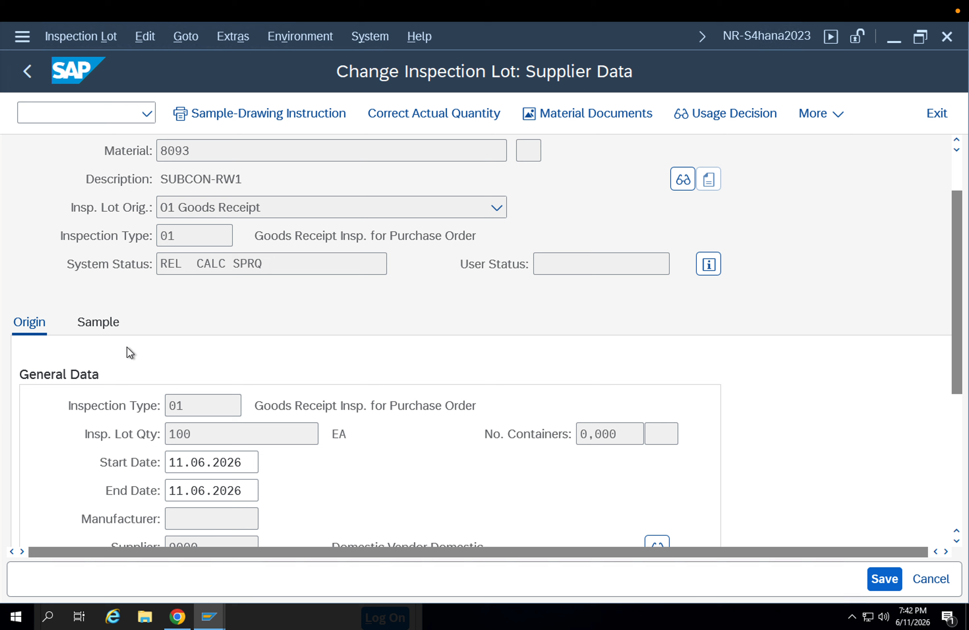
{"action": "left_click", "coordinate": [111, 328]}
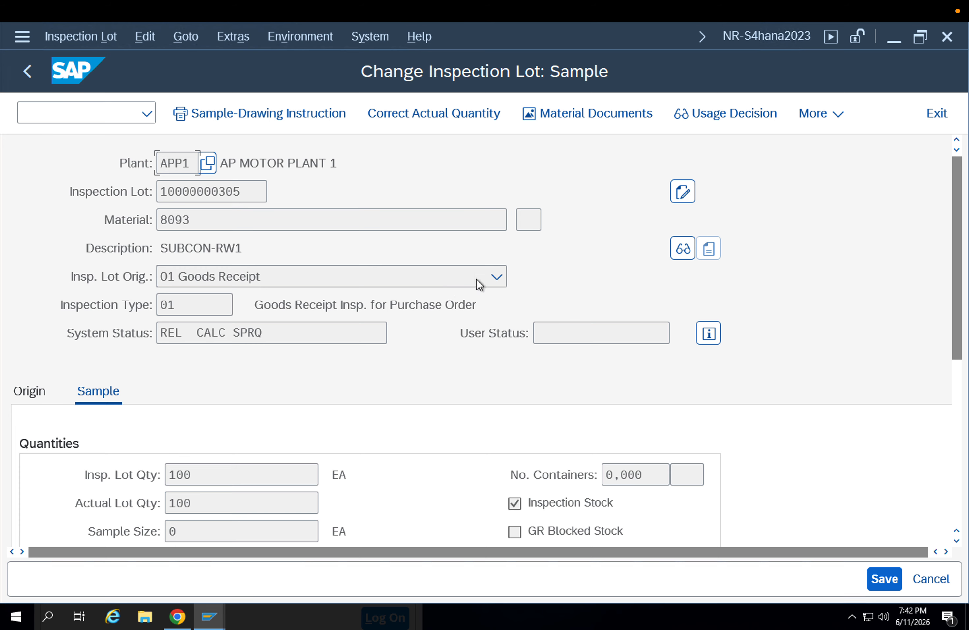
Check the lot's material document and its usage decision display, and return to the worklist
{"action": "left_click", "coordinate": [623, 111]}
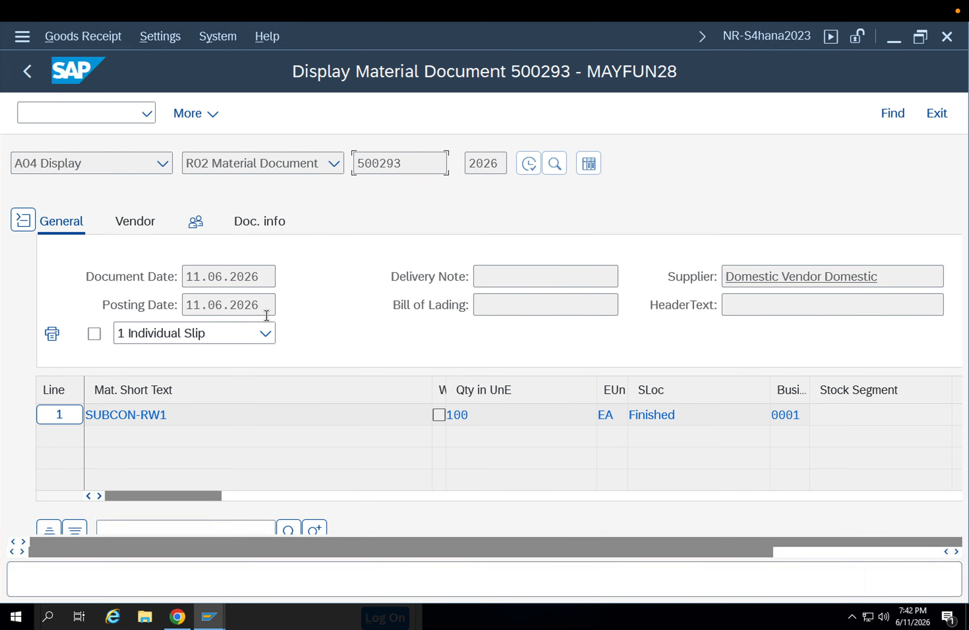
{"action": "left_click", "coordinate": [28, 71]}
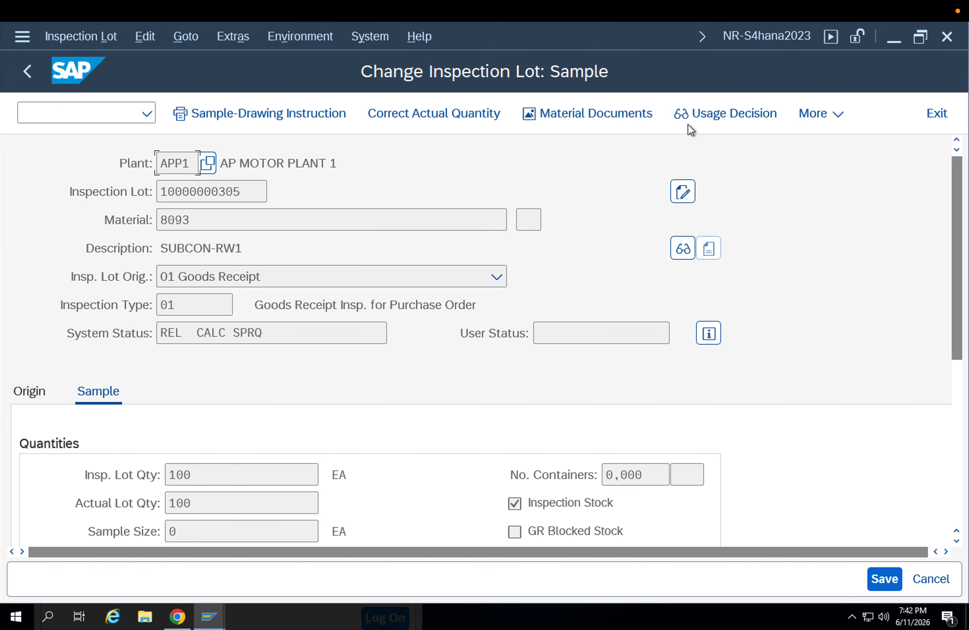
{"action": "left_click", "coordinate": [808, 113]}
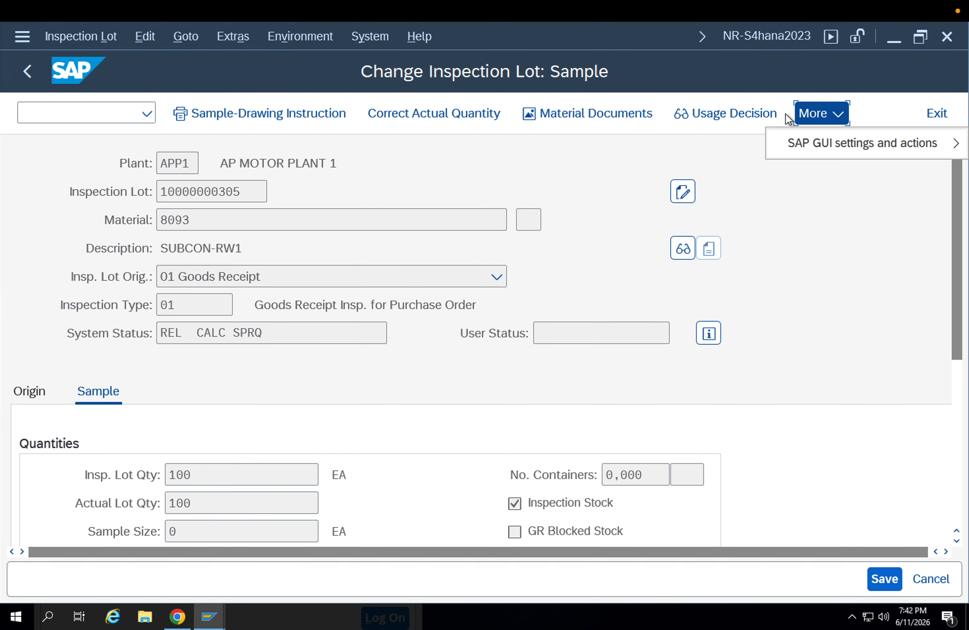
{"action": "left_click", "coordinate": [729, 117]}
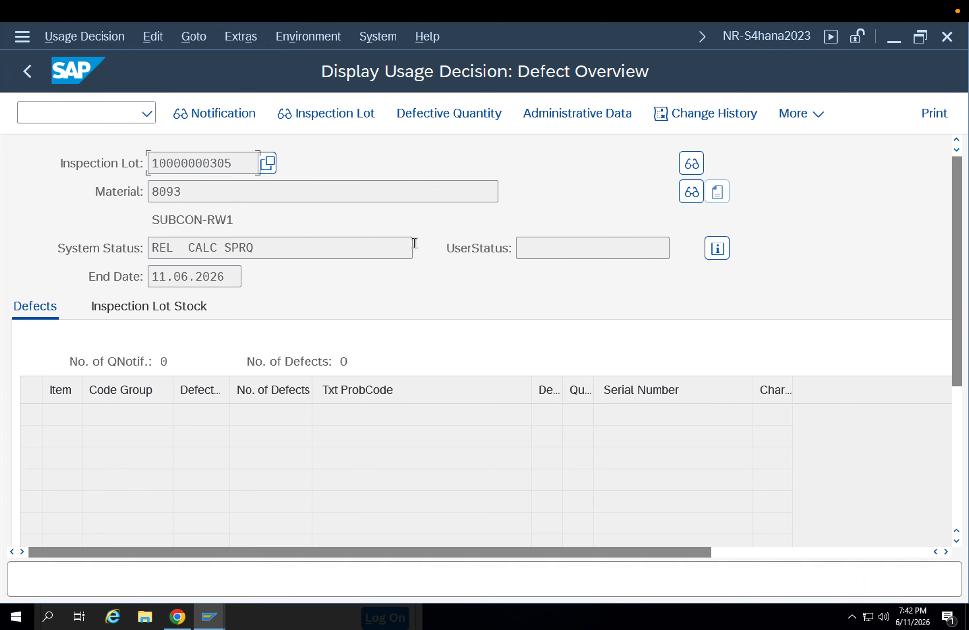
{"action": "left_click", "coordinate": [28, 72]}
{"action": "left_click", "coordinate": [38, 76]}
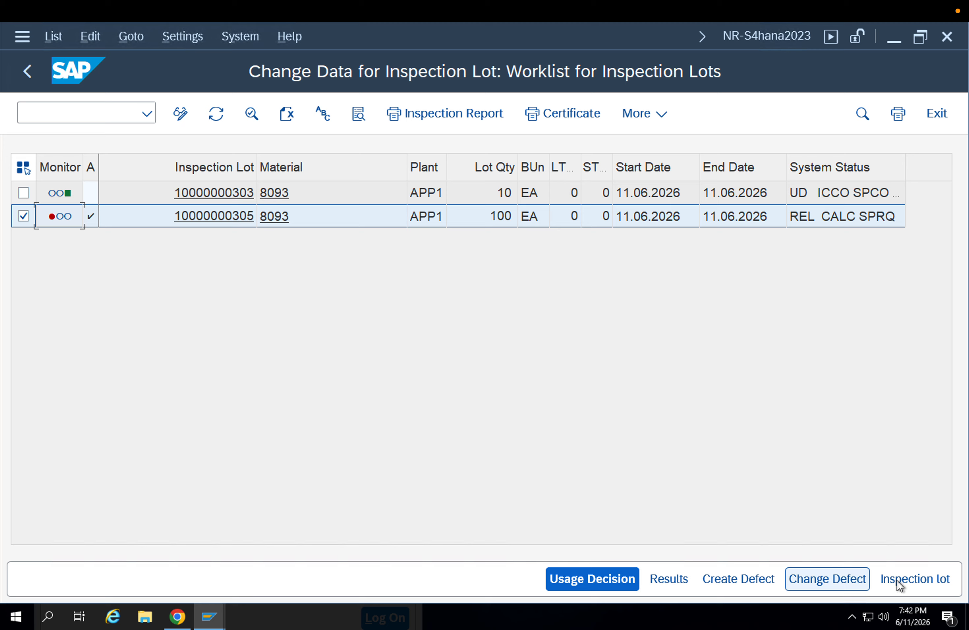
Display the material master from the 100 EA lot's material 8093 and return to the worklist
{"action": "left_click", "coordinate": [300, 215]}
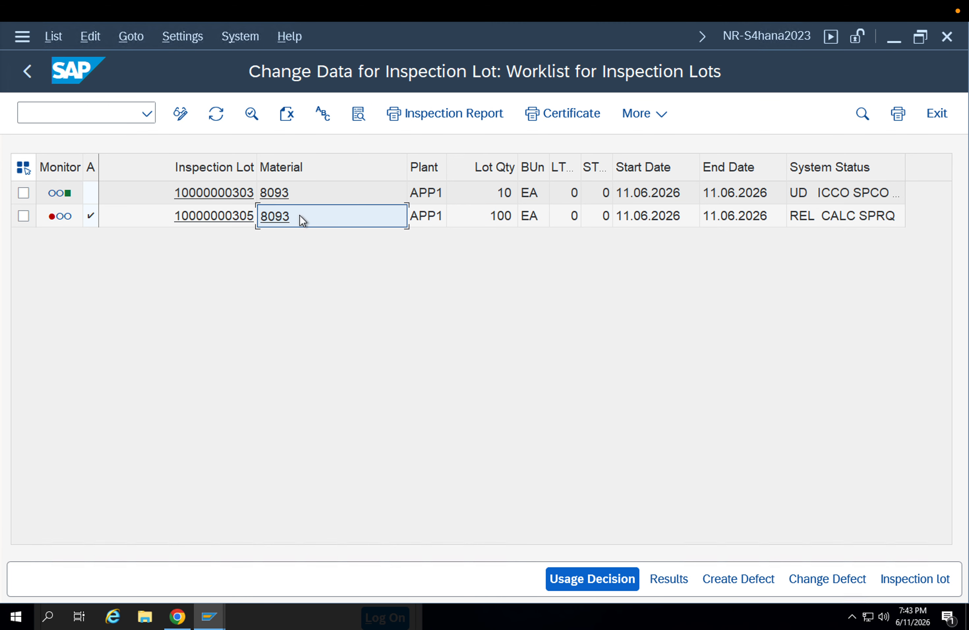
{"action": "key", "text": "Escape"}
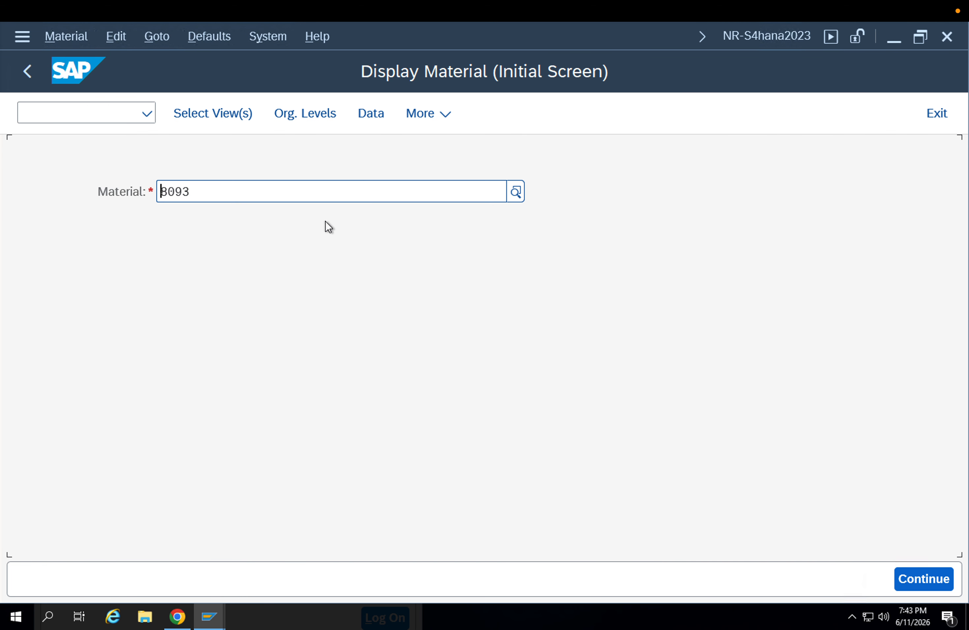
{"action": "key", "text": "F3"}
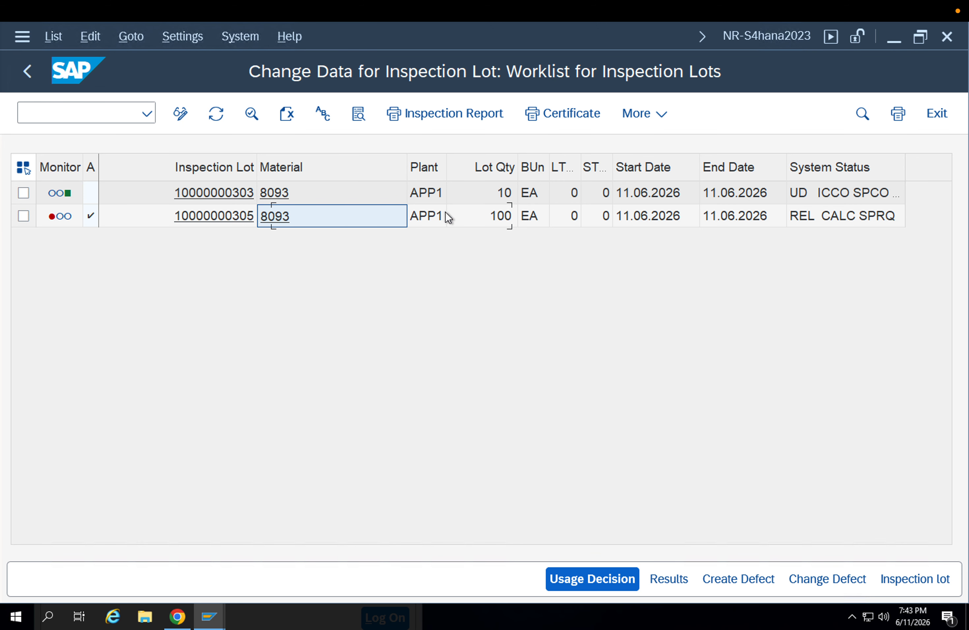
Select the 100 EA lot in the worklist and switch to transaction QA02 to change it
{"action": "key", "text": "Left"}
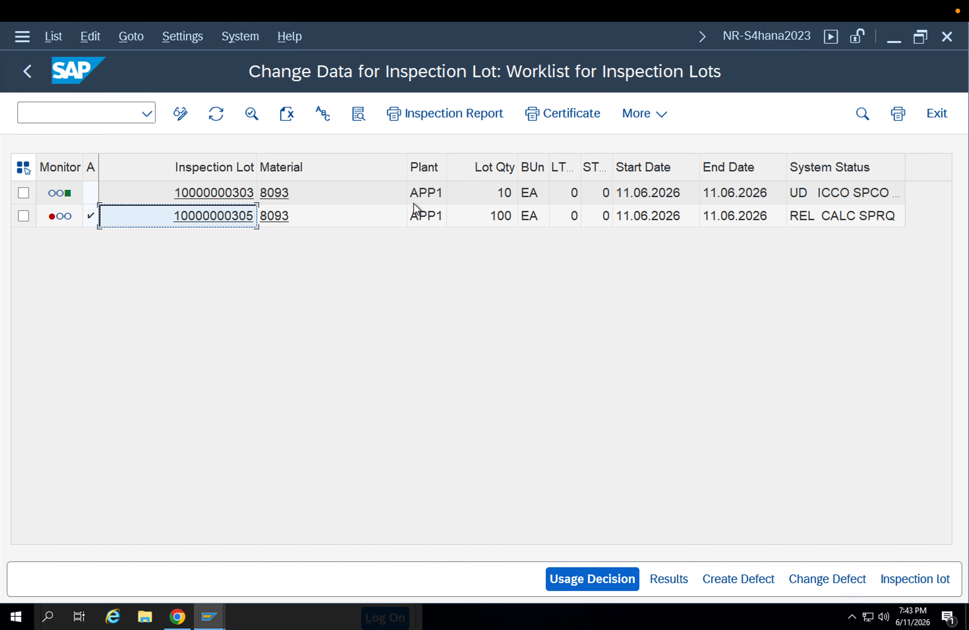
{"action": "left_click", "coordinate": [44, 110]}
{"action": "type", "text": "/"}
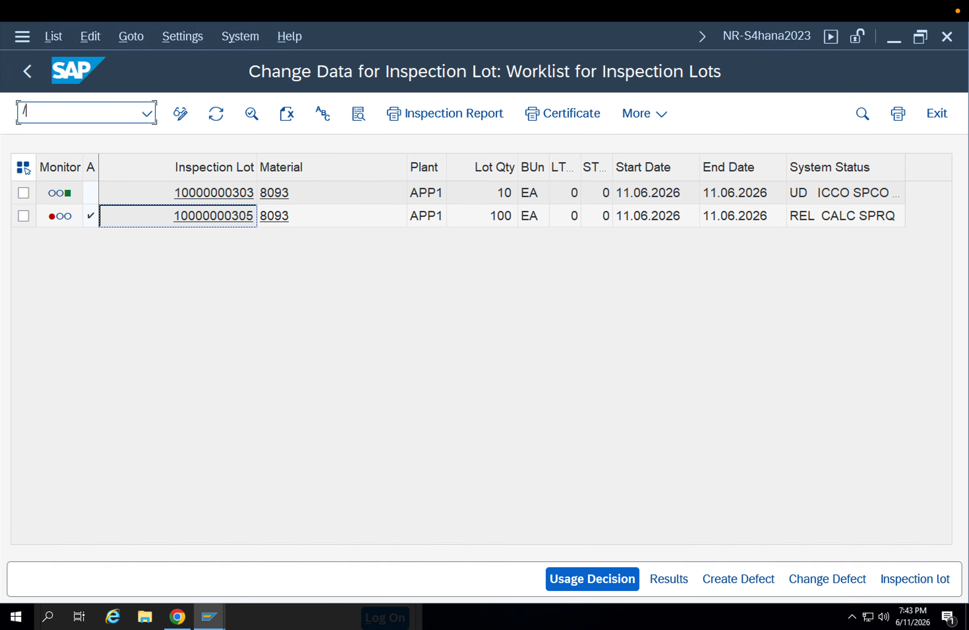
{"action": "type", "text": "nqa02"}
{"action": "key", "text": "Return"}
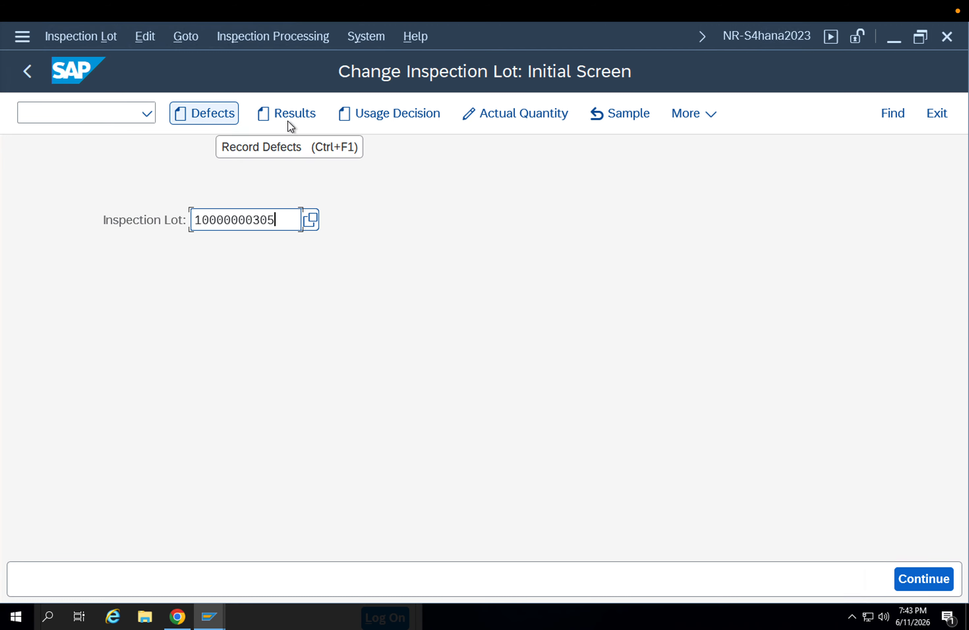
Open defect recording for the 100 EA lot with report type 00000010
{"action": "left_click", "coordinate": [198, 122]}
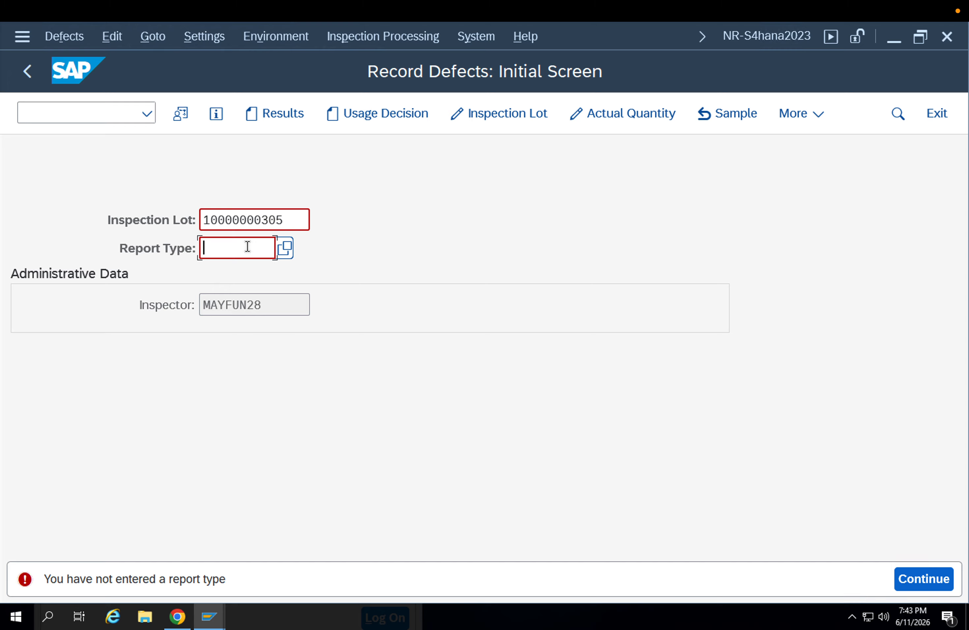
{"action": "left_click", "coordinate": [247, 246]}
{"action": "key", "text": "Down"}
{"action": "key", "text": "Return"}
{"action": "key", "text": "Return"}
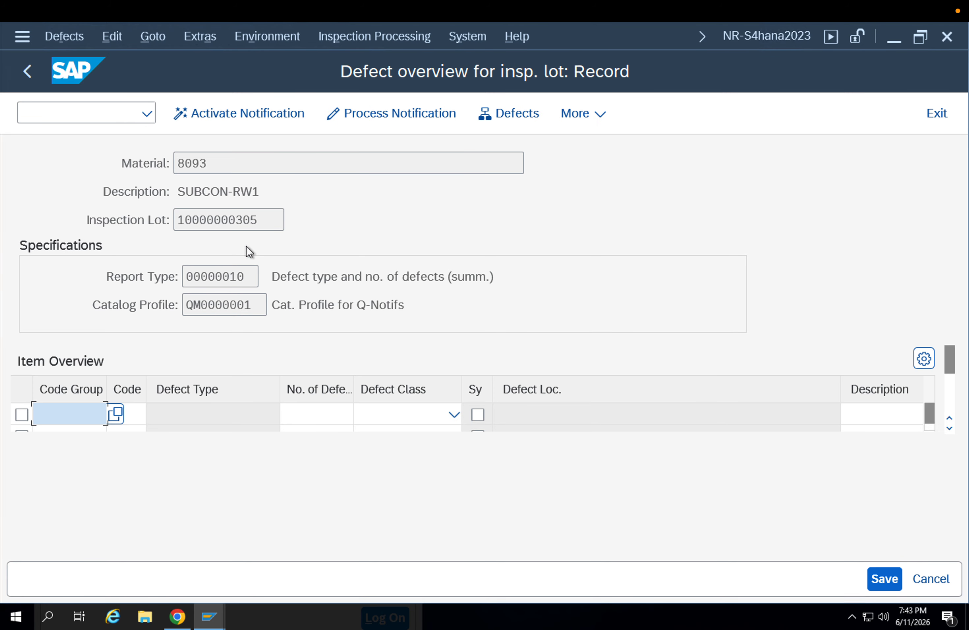
Record a defect with code group QM-E and code 1 (Material defects) for the lot, and save the defect data
{"action": "left_click", "coordinate": [86, 414]}
{"action": "key", "text": "Down"}
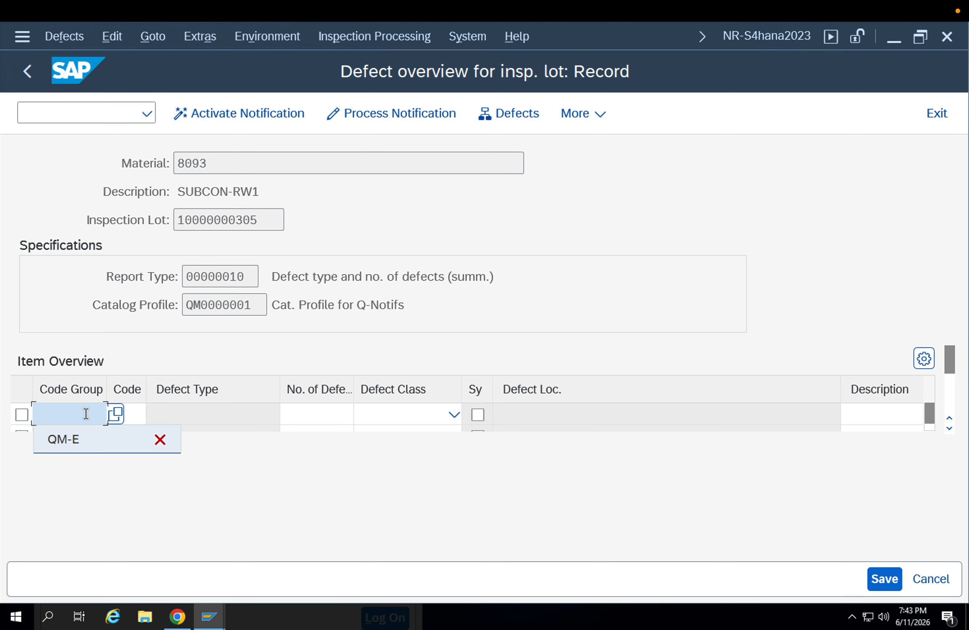
{"action": "key", "text": "Return"}
{"action": "key", "text": "Return"}
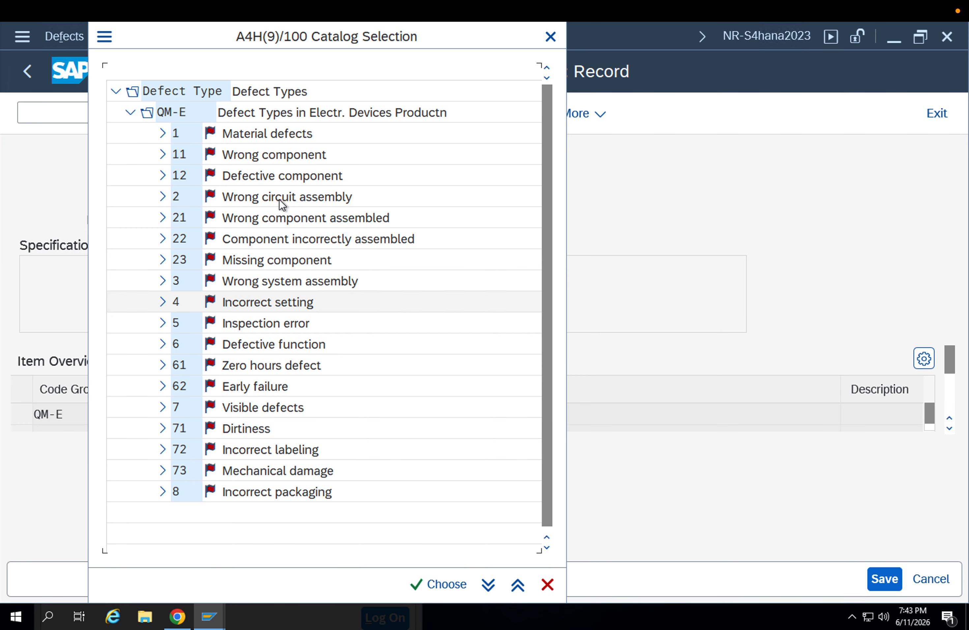
{"action": "left_click", "coordinate": [166, 137]}
{"action": "double_click", "coordinate": [224, 138]}
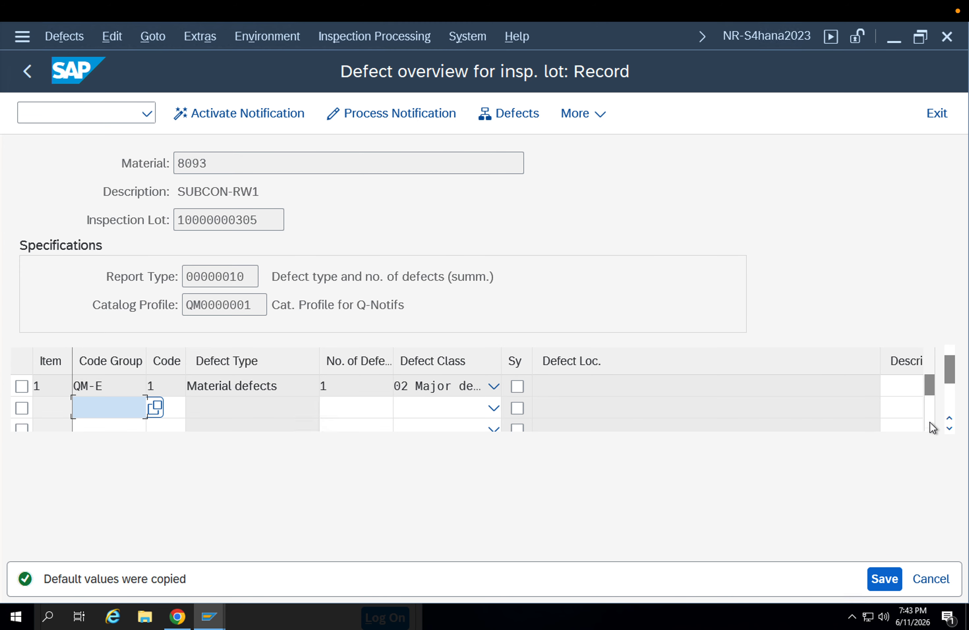
{"action": "left_click", "coordinate": [889, 579]}
{"action": "left_click", "coordinate": [892, 579]}
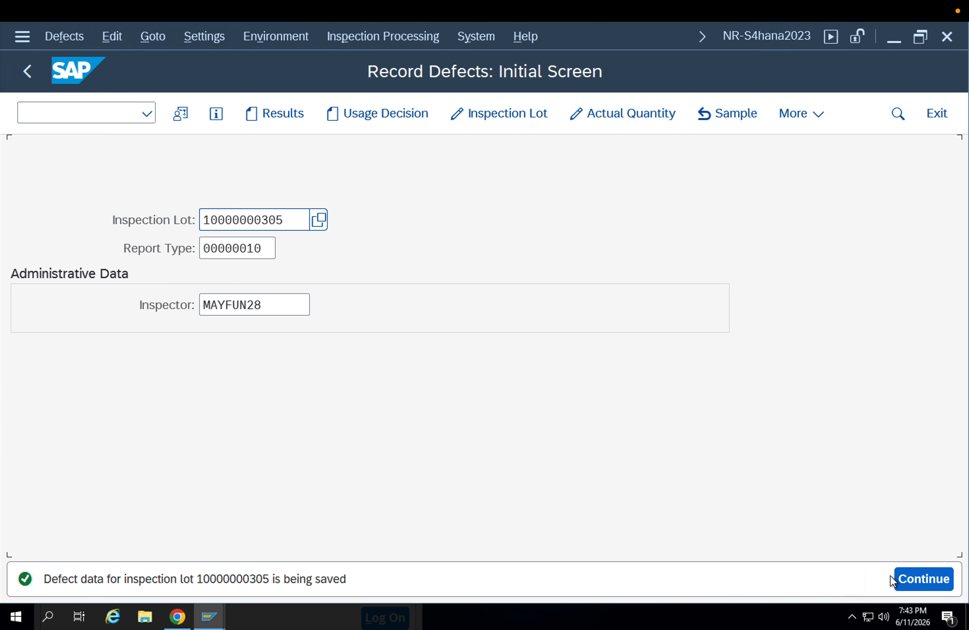
Return to transaction QA02 and try to record characteristic results for the 100 EA lot
{"action": "left_click", "coordinate": [25, 73]}
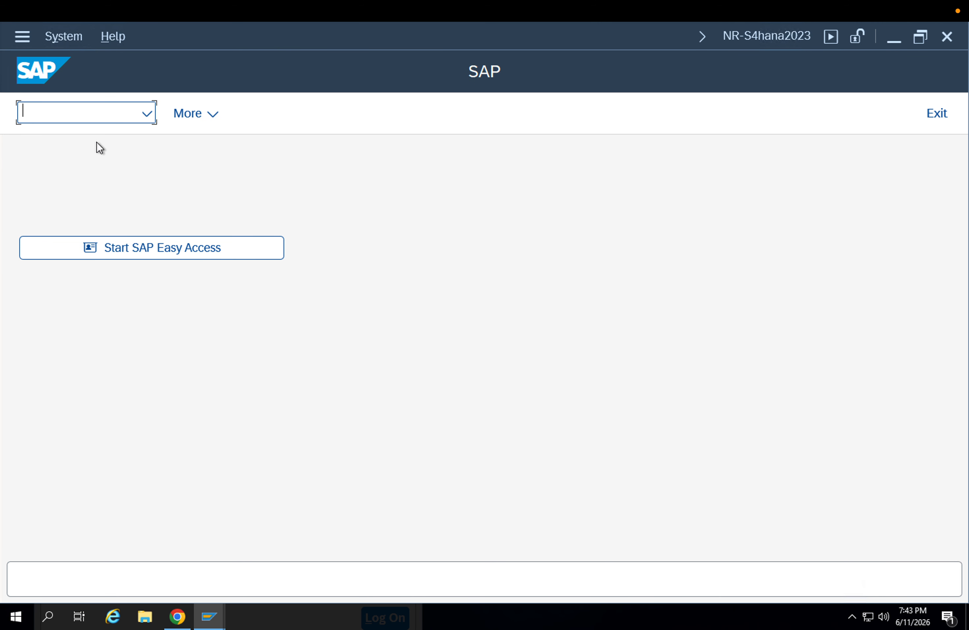
{"action": "type", "text": "q"}
{"action": "key", "text": "BackSpace"}
{"action": "type", "text": "2"}
{"action": "key", "text": "Return"}
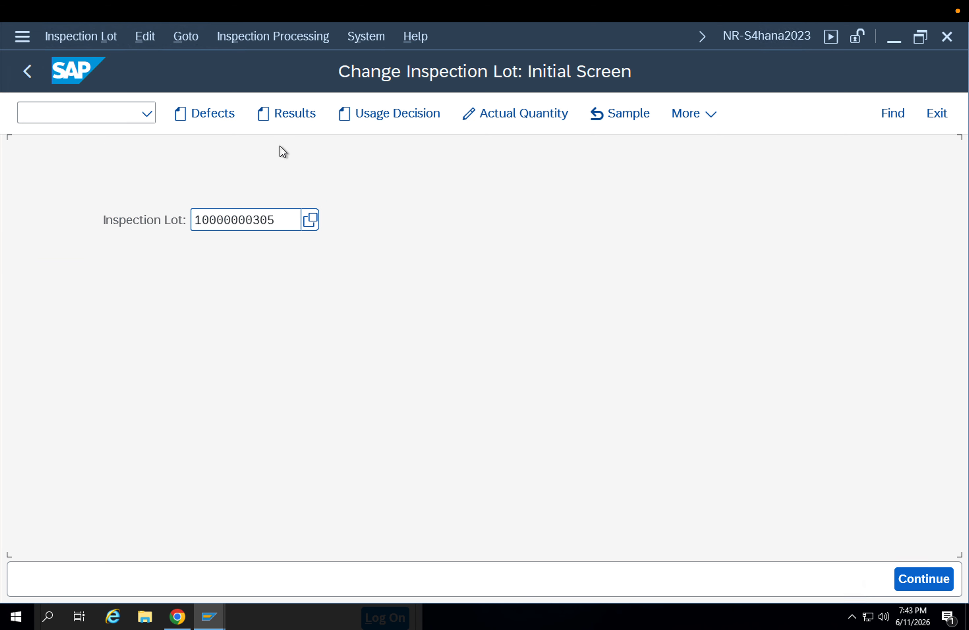
{"action": "left_click", "coordinate": [283, 119]}
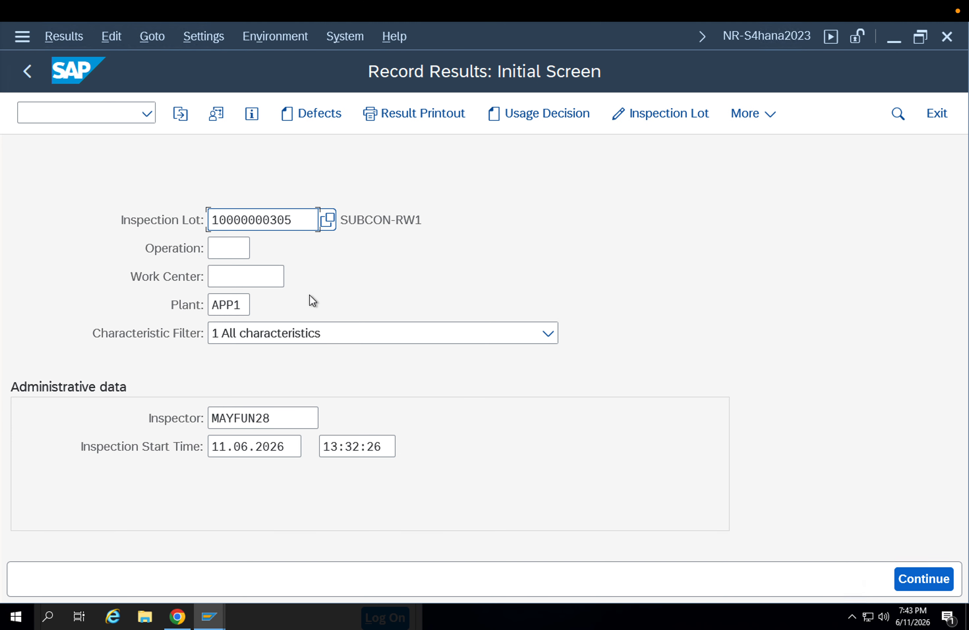
{"action": "key", "text": "Return"}
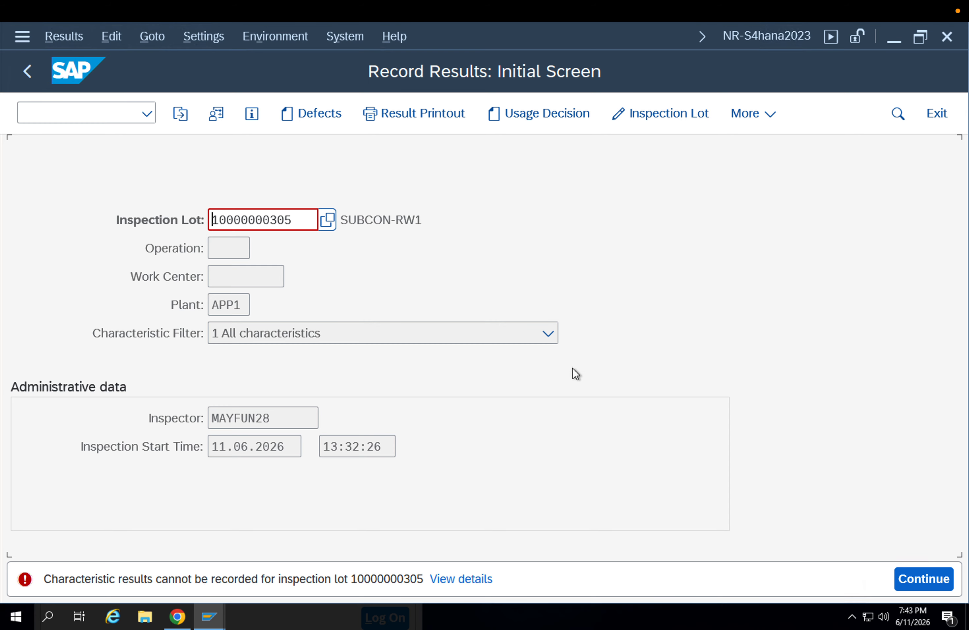
Reopen the lot's defect overview and look through the QM-E defect codes without adopting another one
{"action": "left_click", "coordinate": [305, 113]}
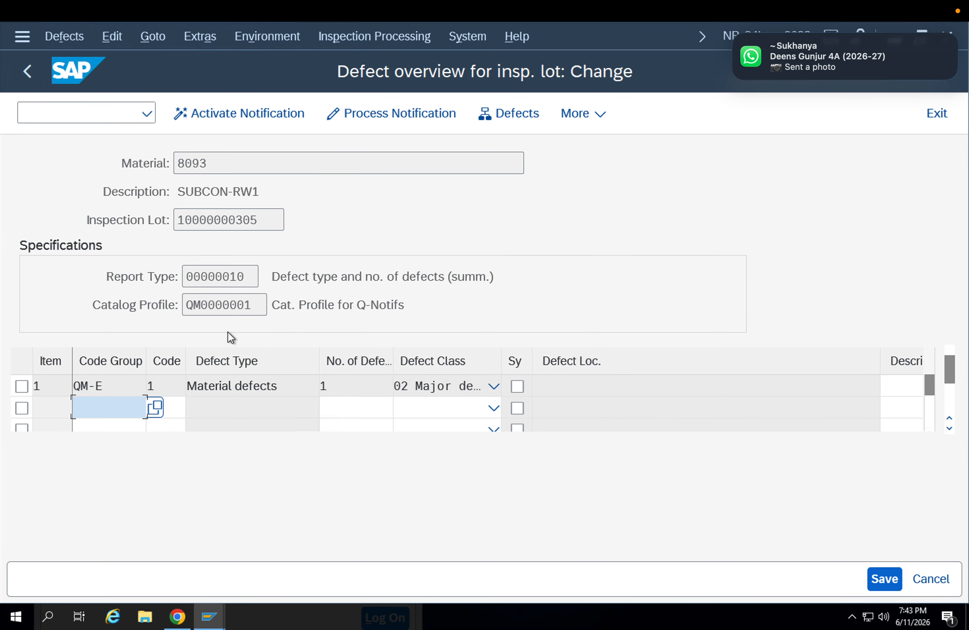
{"action": "left_click", "coordinate": [156, 406]}
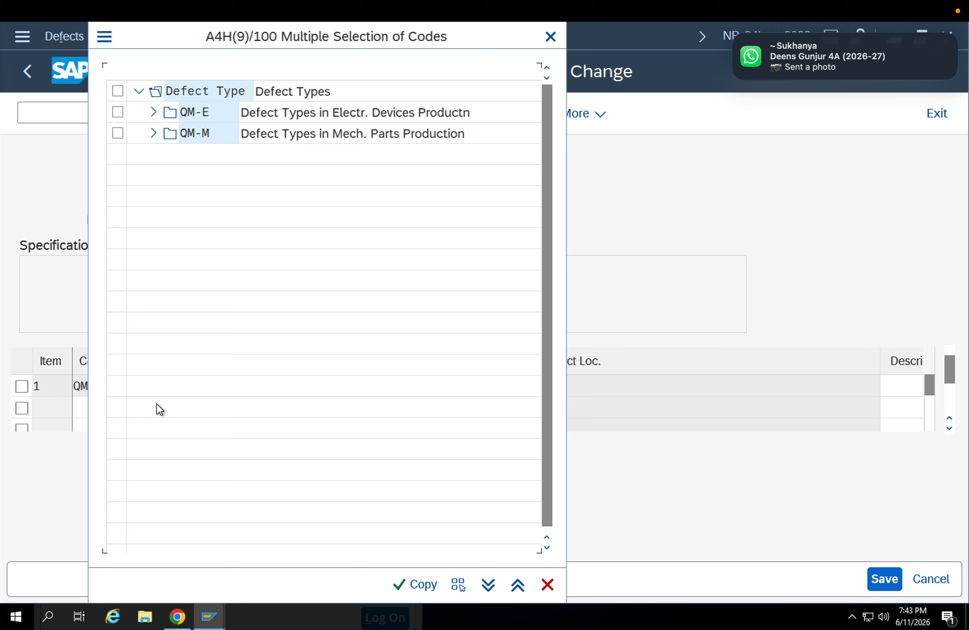
{"action": "left_click", "coordinate": [154, 116]}
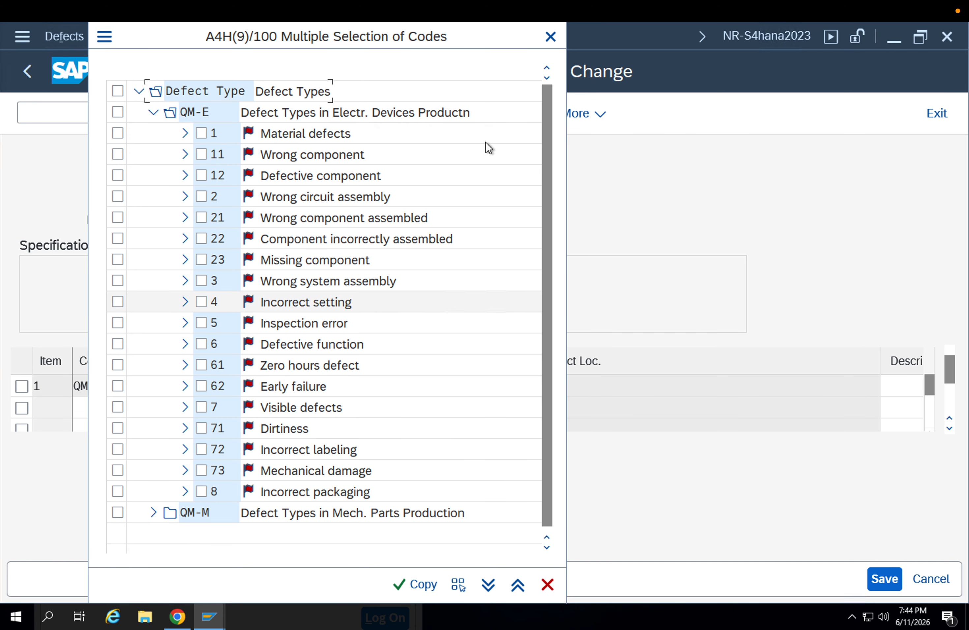
{"action": "left_click", "coordinate": [185, 287]}
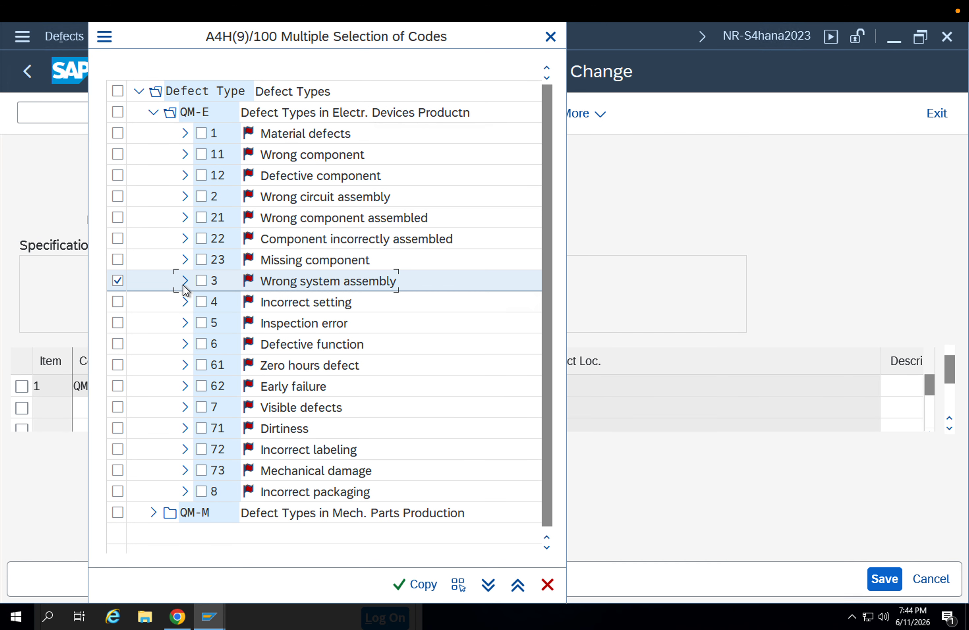
{"action": "left_click", "coordinate": [555, 37]}
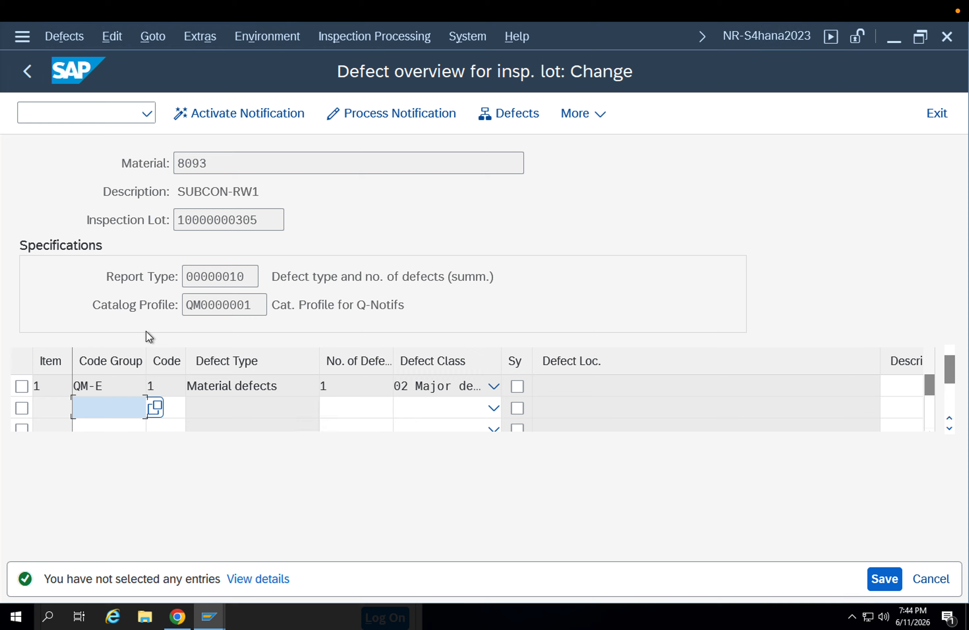
Process the notification for the Material defects item, review its reference objects and documents, and leave it for the partner overview
{"action": "left_click", "coordinate": [397, 109]}
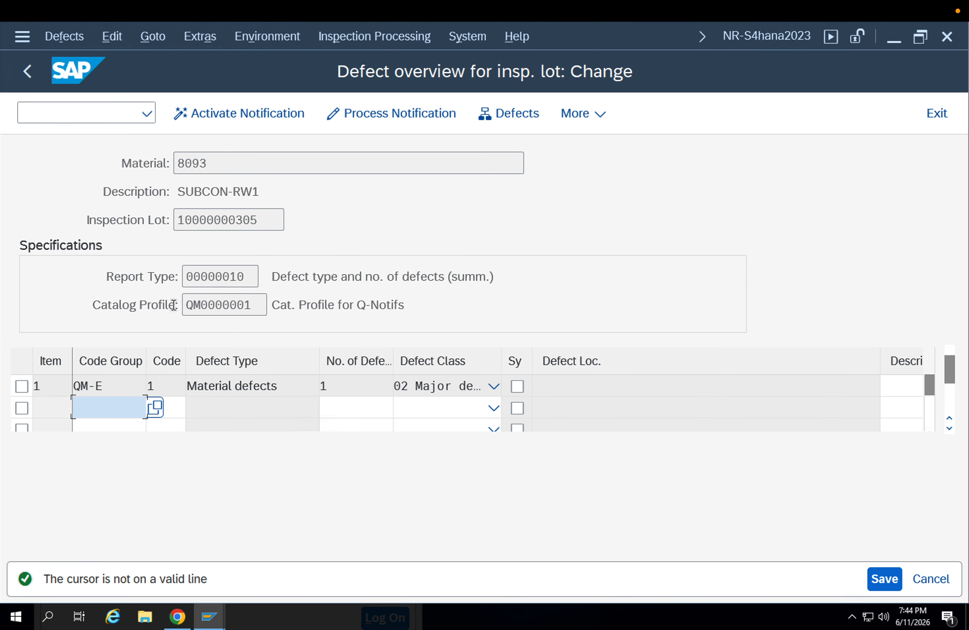
{"action": "left_click", "coordinate": [21, 386]}
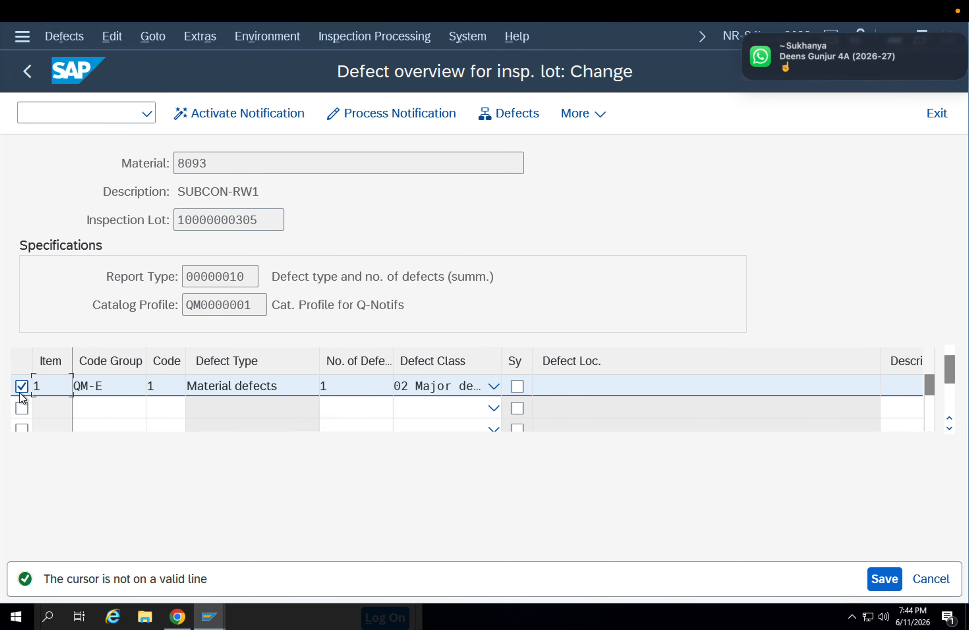
{"action": "left_click", "coordinate": [368, 118]}
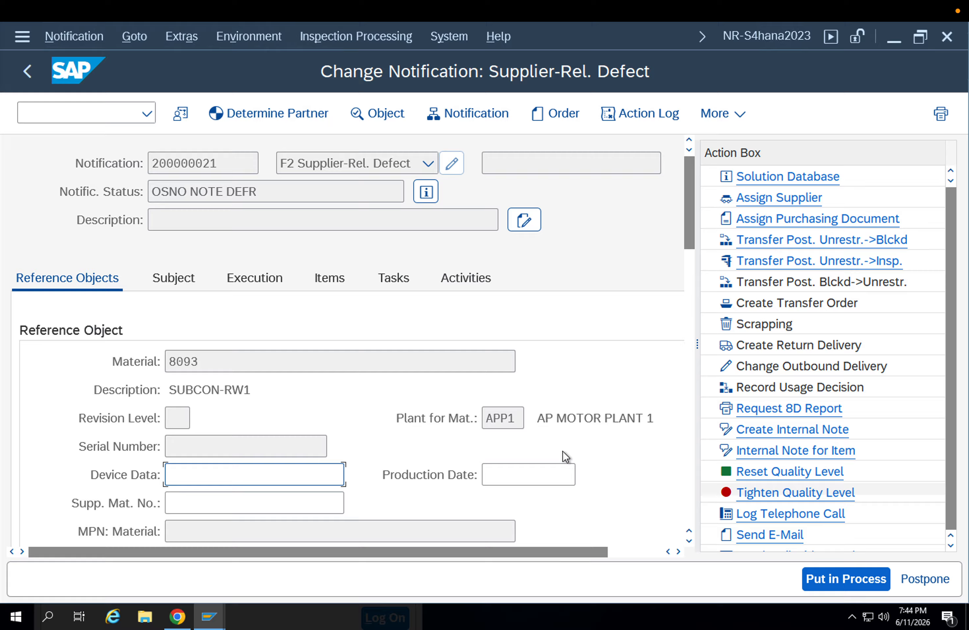
{"action": "scroll", "coordinate": [447, 424], "scroll_direction": "down", "scroll_amount": 3}
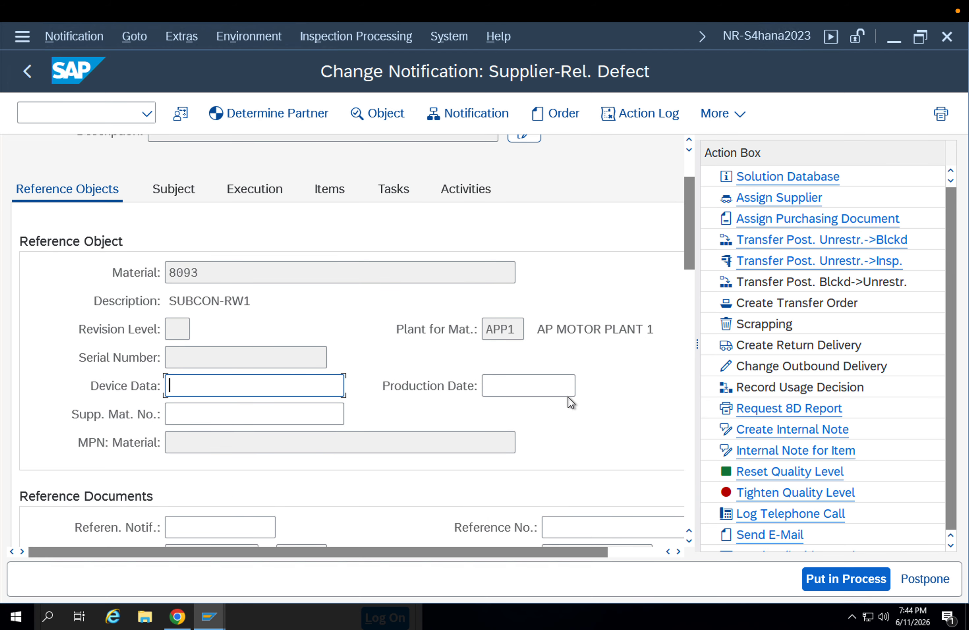
{"action": "scroll", "coordinate": [495, 403], "scroll_direction": "down", "scroll_amount": 3}
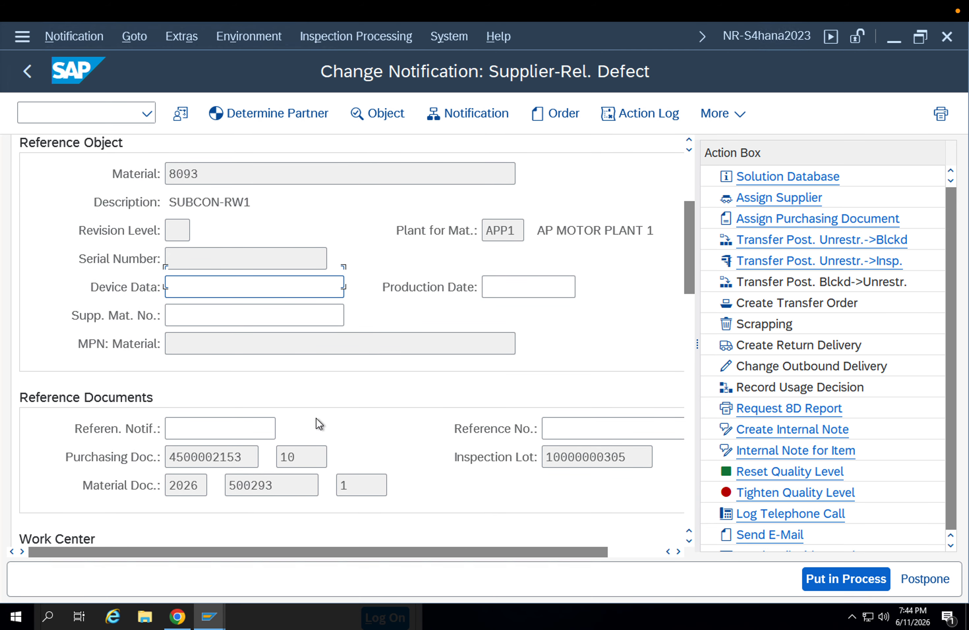
{"action": "scroll", "coordinate": [319, 424], "scroll_direction": "down", "scroll_amount": 6}
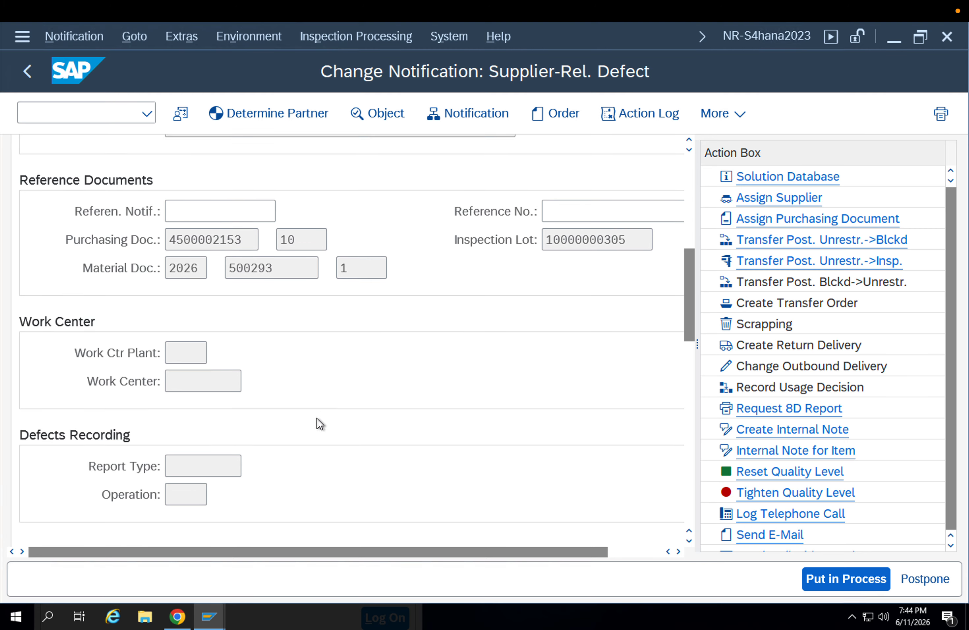
{"action": "scroll", "coordinate": [316, 418], "scroll_direction": "up", "scroll_amount": 6}
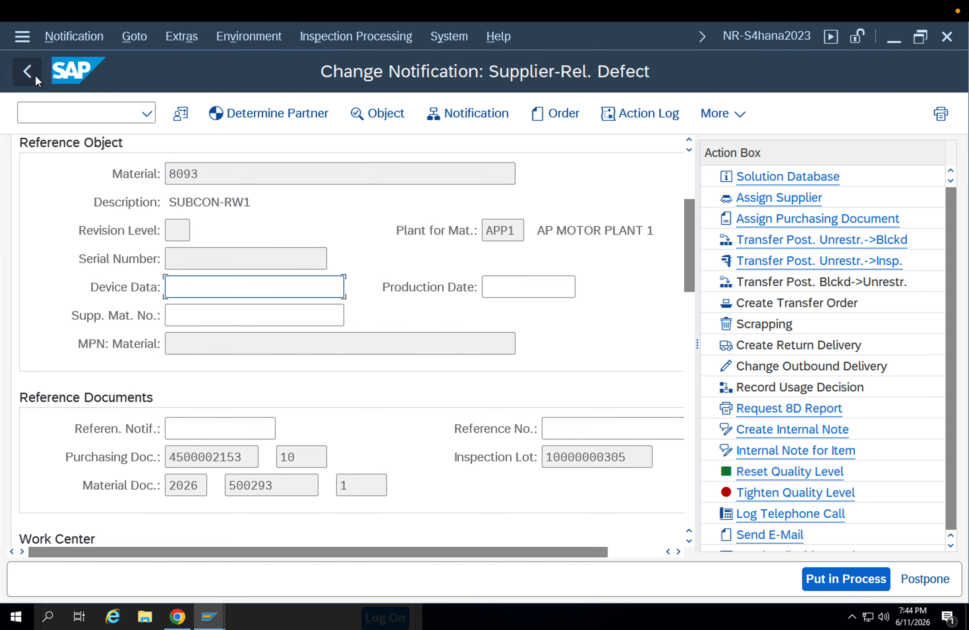
{"action": "left_click", "coordinate": [35, 76]}
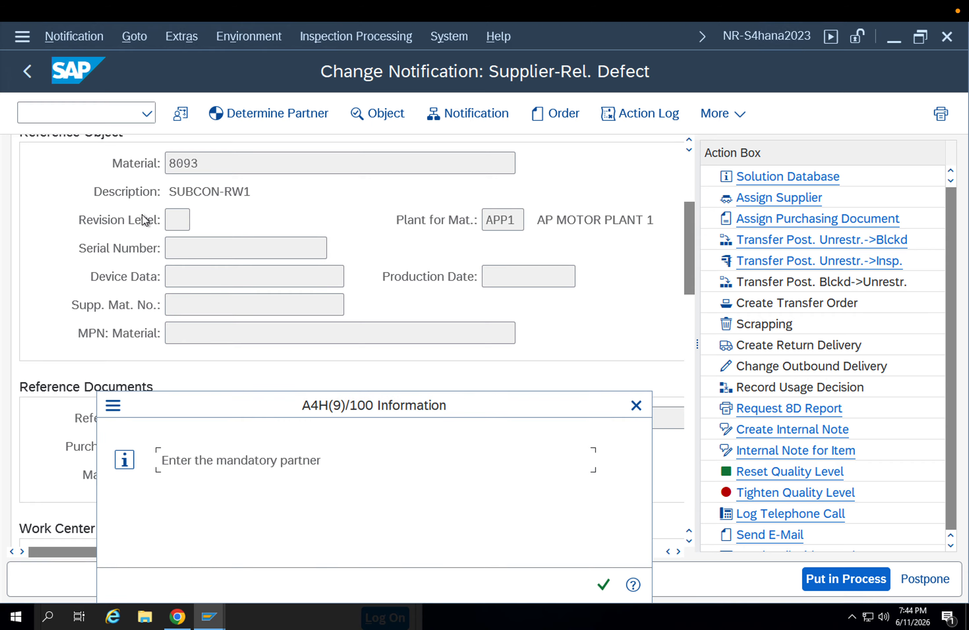
{"action": "key", "text": "Return"}
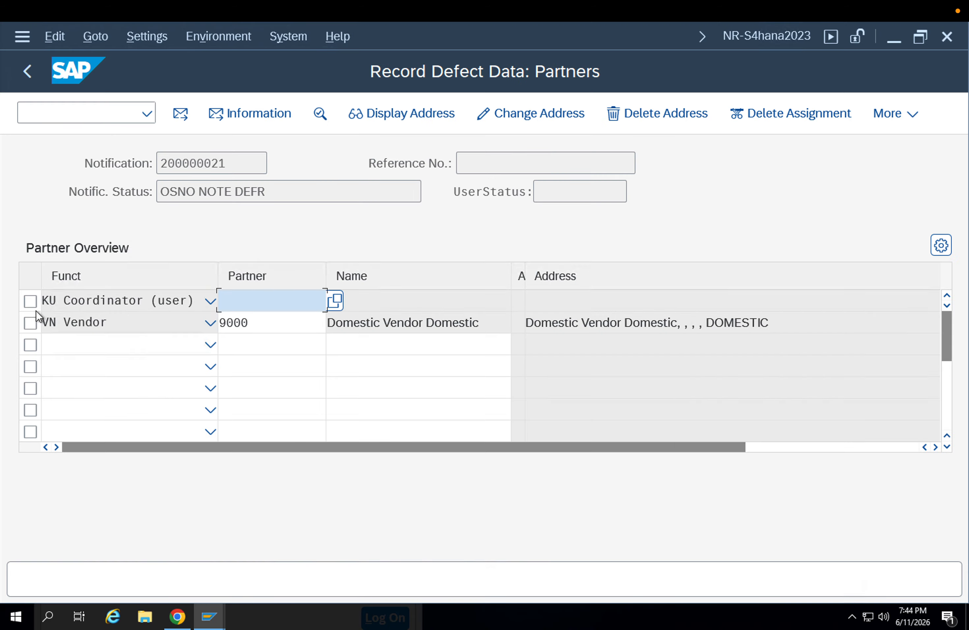
Try 9000 and 9001 as the partner for the Coordinator (user) function
{"action": "left_click", "coordinate": [27, 72]}
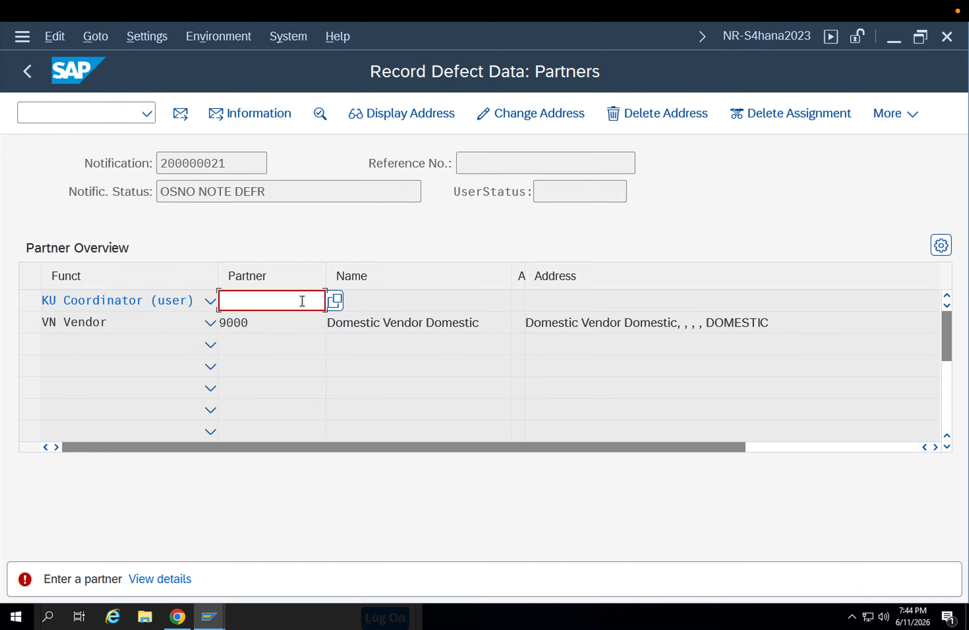
{"action": "type", "text": "9000"}
{"action": "key", "text": "Return"}
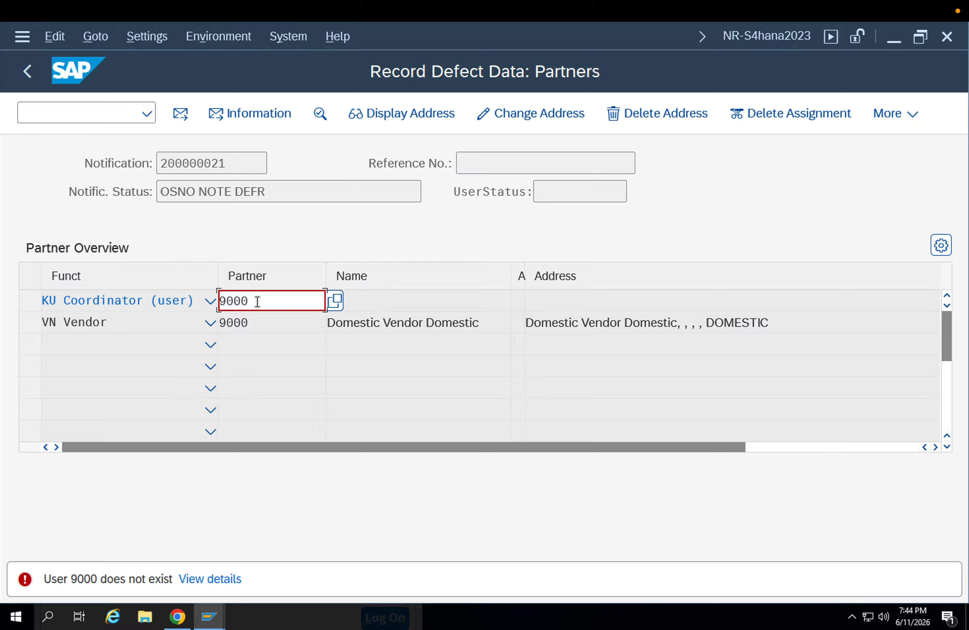
{"action": "left_click_drag", "start_coordinate": [257, 302], "coordinate": [175, 300]}
{"action": "key", "text": "BackSpace"}
{"action": "key", "text": "Return"}
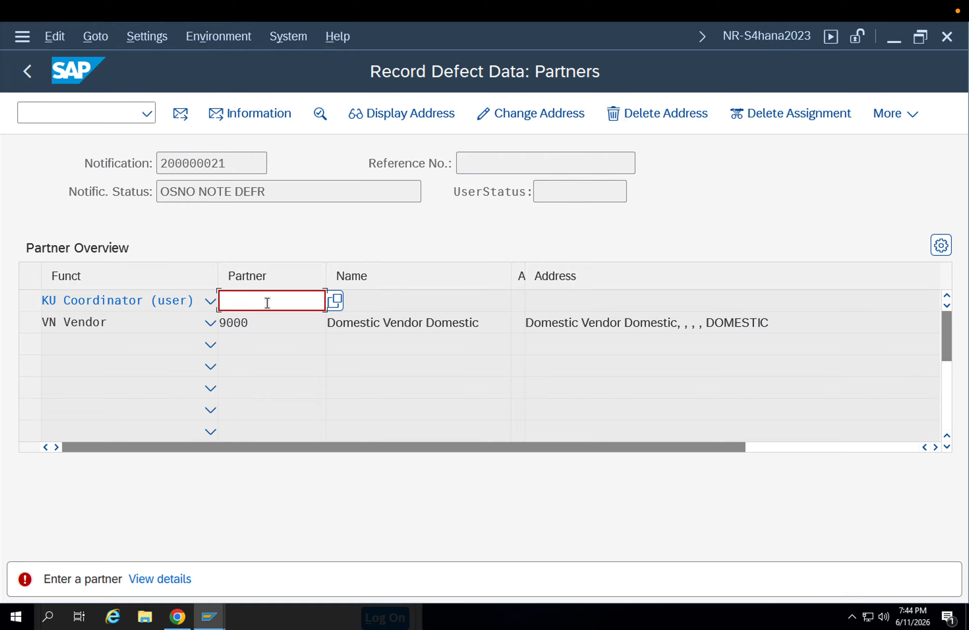
{"action": "type", "text": "9001"}
{"action": "key", "text": "Return"}
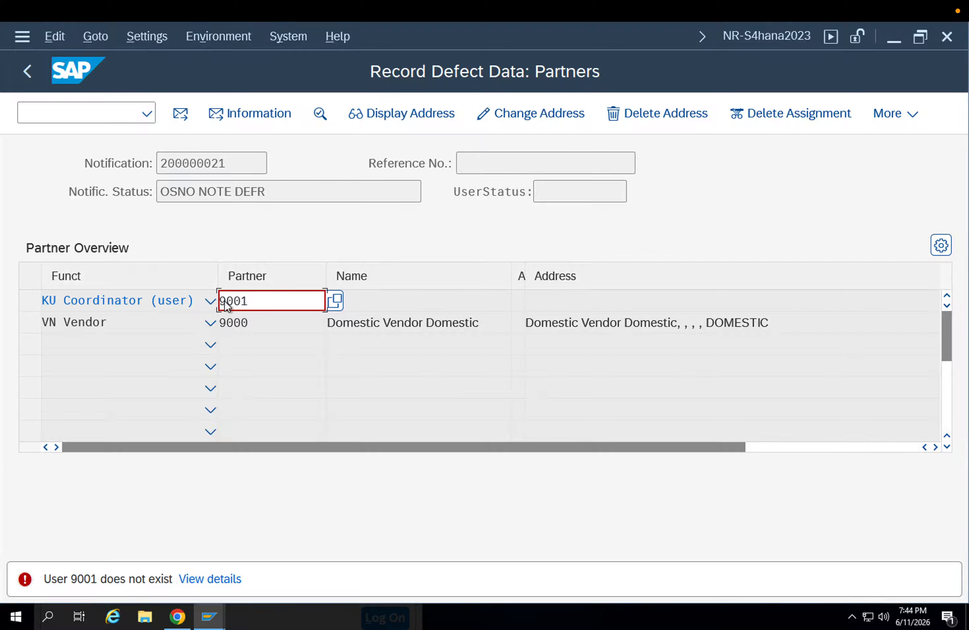
Enter the inspector's user ID as the Coordinator (user) partner and return to the defect overview
{"action": "left_click_drag", "start_coordinate": [253, 301], "coordinate": [158, 300]}
{"action": "type", "text": "mayfun28"}
{"action": "key", "text": "Return"}
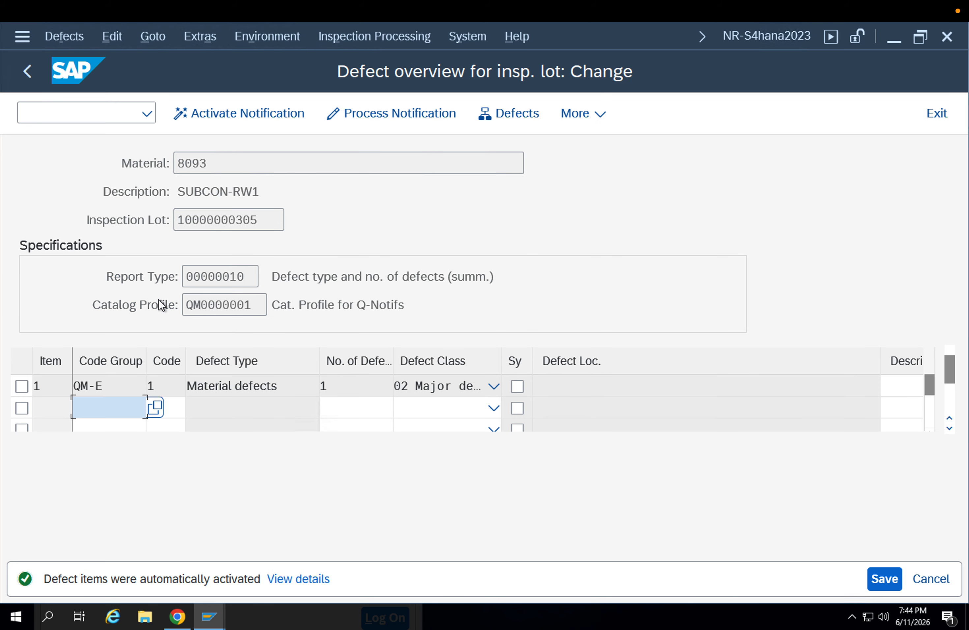
Activate the quality notification for the Material defects item with coding $$OSS001 / $$02 SAP Information Request, and save the defect data
{"action": "left_click", "coordinate": [22, 386]}
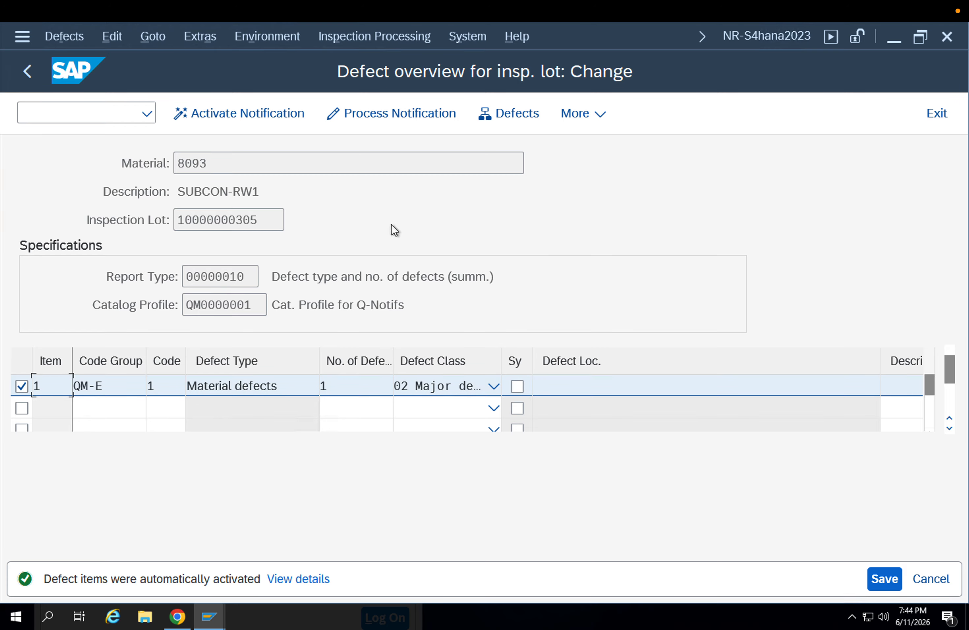
{"action": "left_click", "coordinate": [295, 122]}
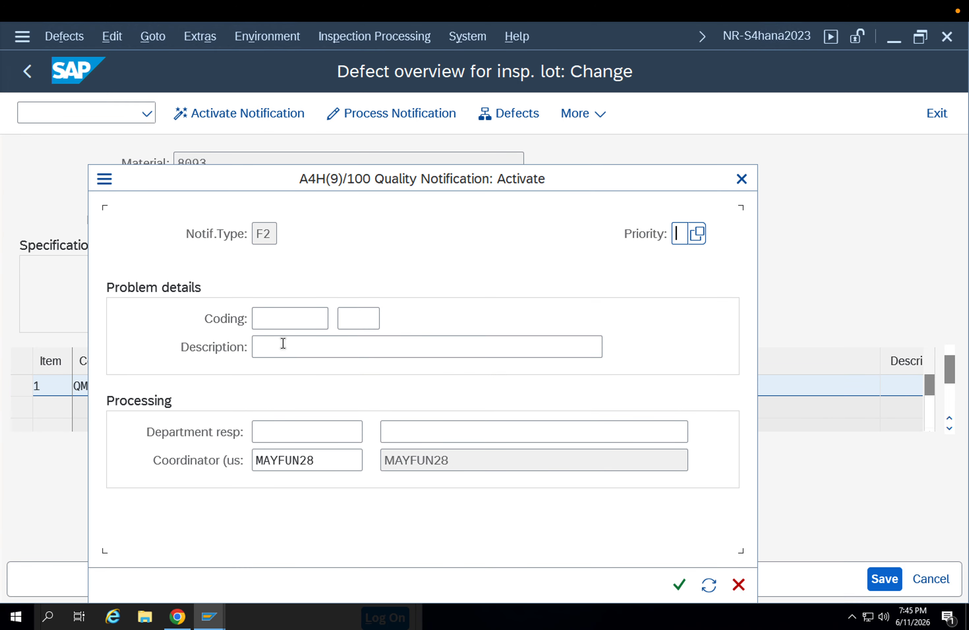
{"action": "left_click", "coordinate": [306, 316]}
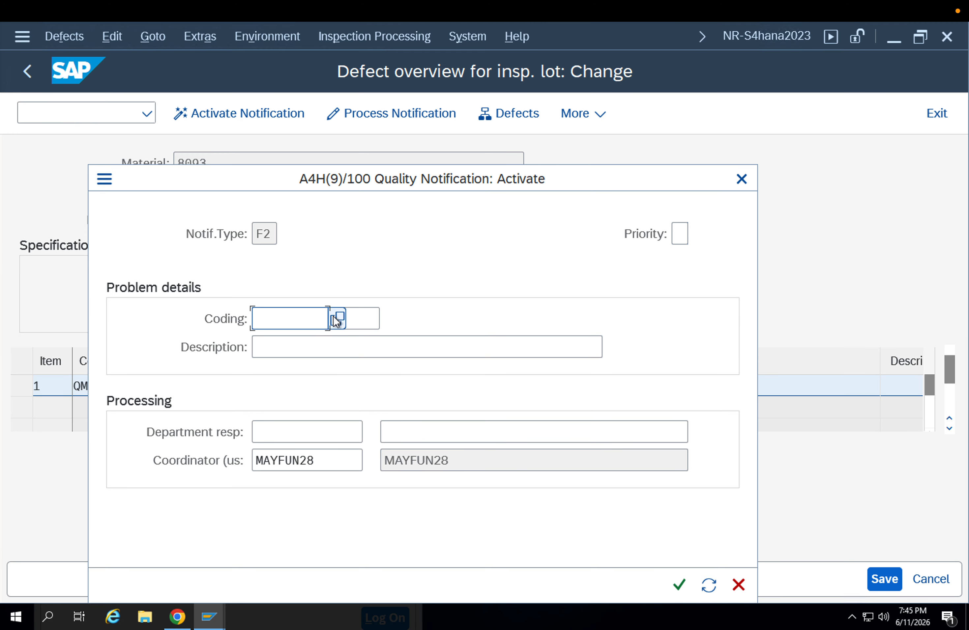
{"action": "left_click", "coordinate": [335, 317]}
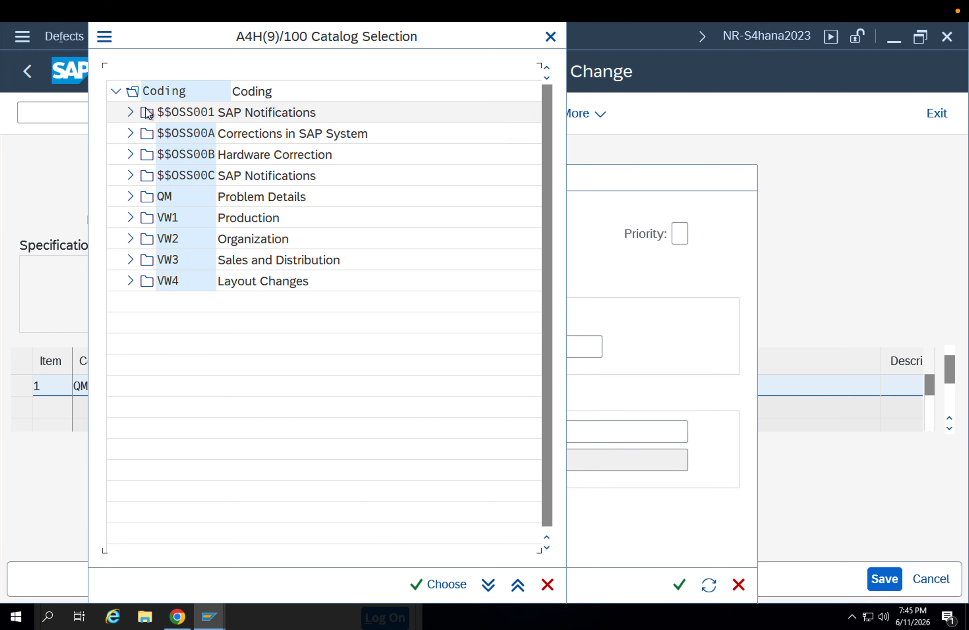
{"action": "left_click", "coordinate": [131, 112]}
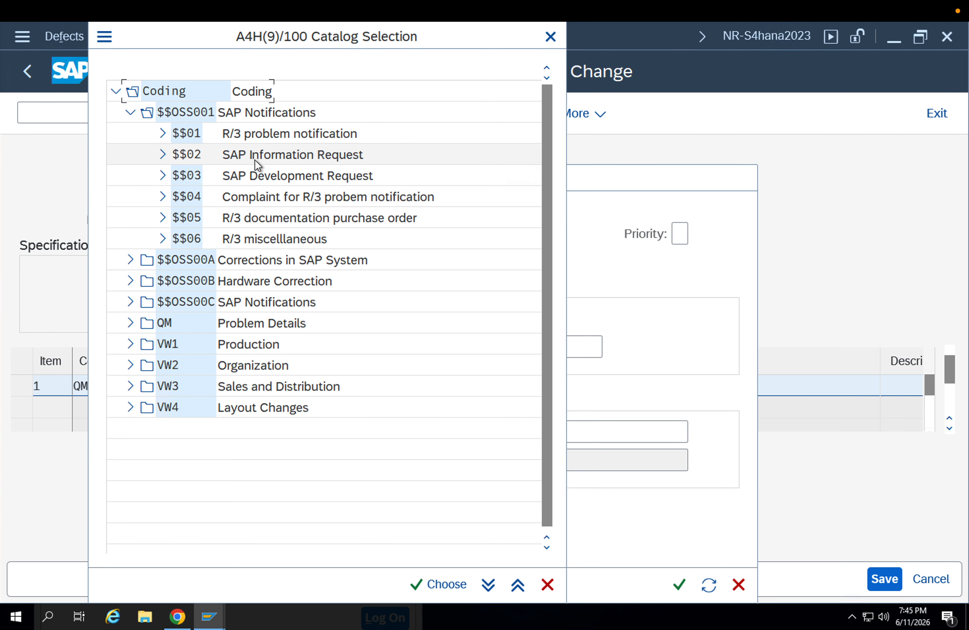
{"action": "double_click", "coordinate": [187, 155]}
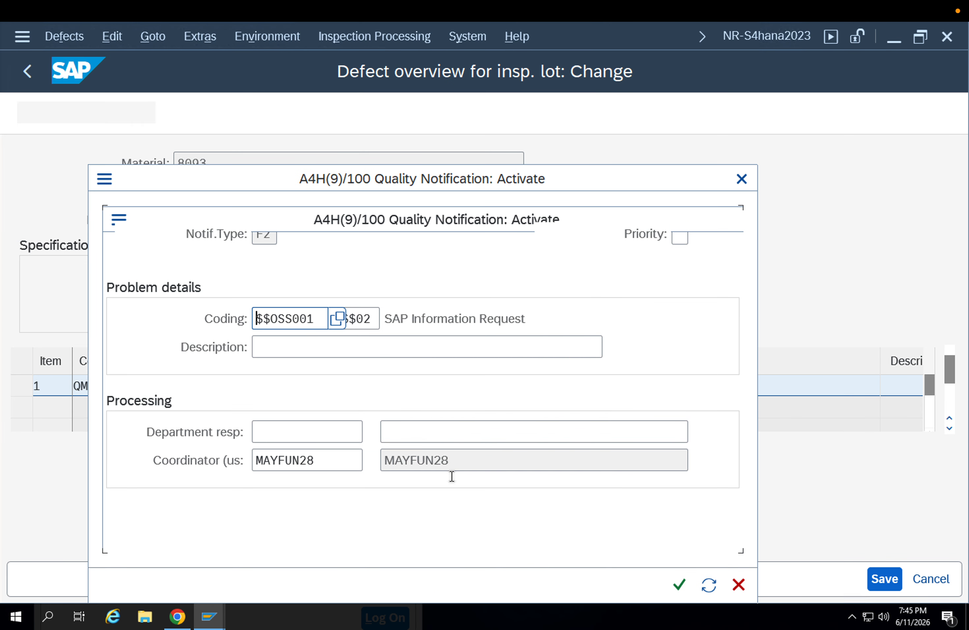
{"action": "left_click", "coordinate": [677, 585]}
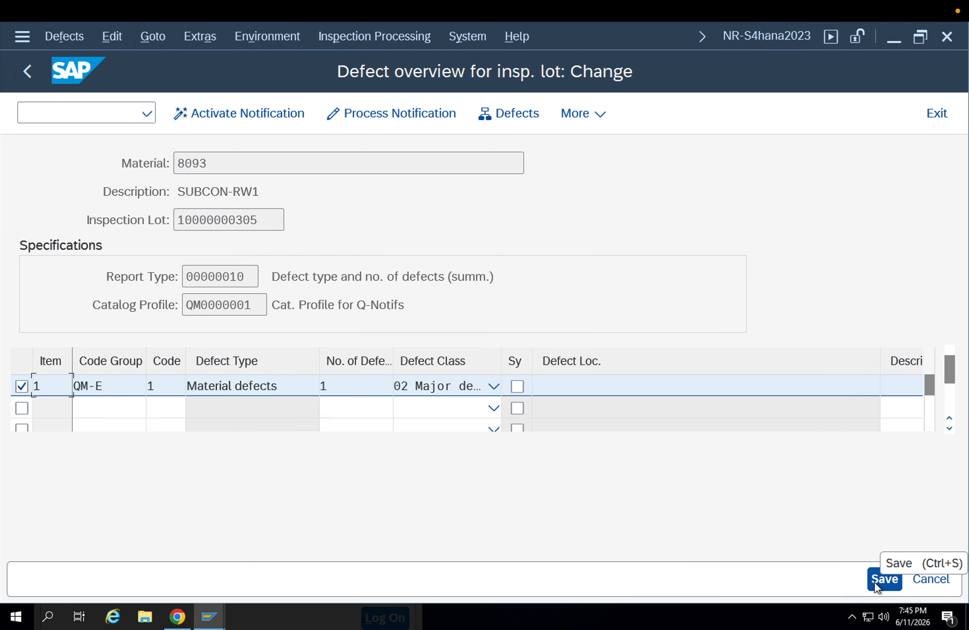
{"action": "left_click", "coordinate": [884, 578]}
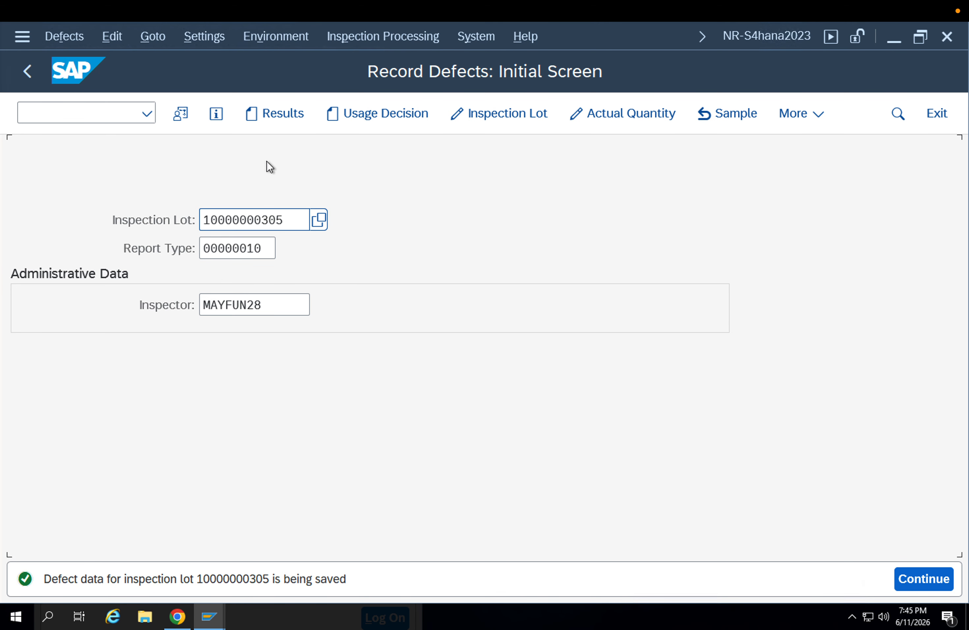
Open the lot's usage decision and check the recorded Material defects item in its defect overview
{"action": "left_click", "coordinate": [404, 112]}
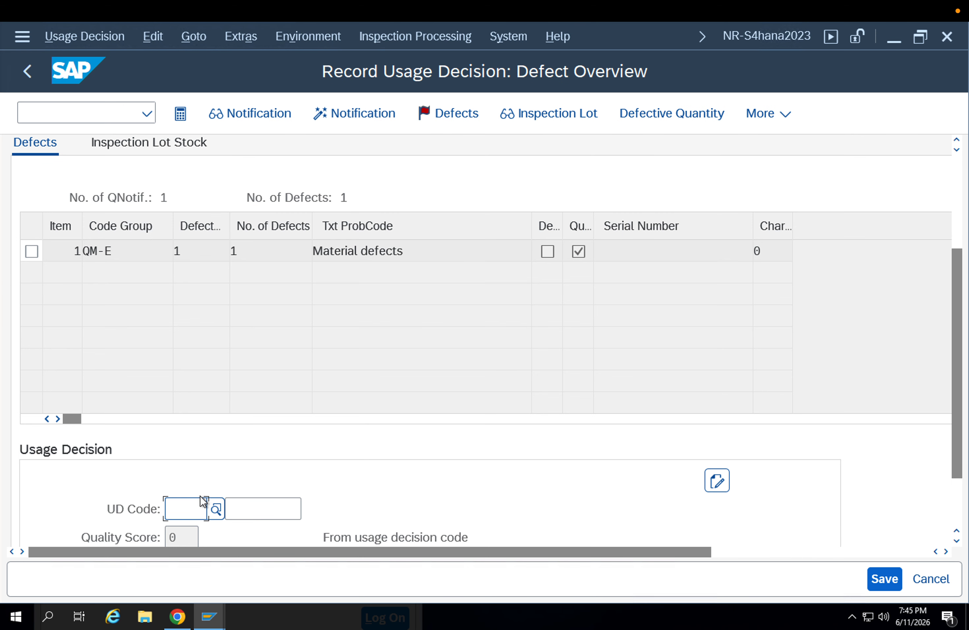
{"action": "left_click", "coordinate": [29, 253]}
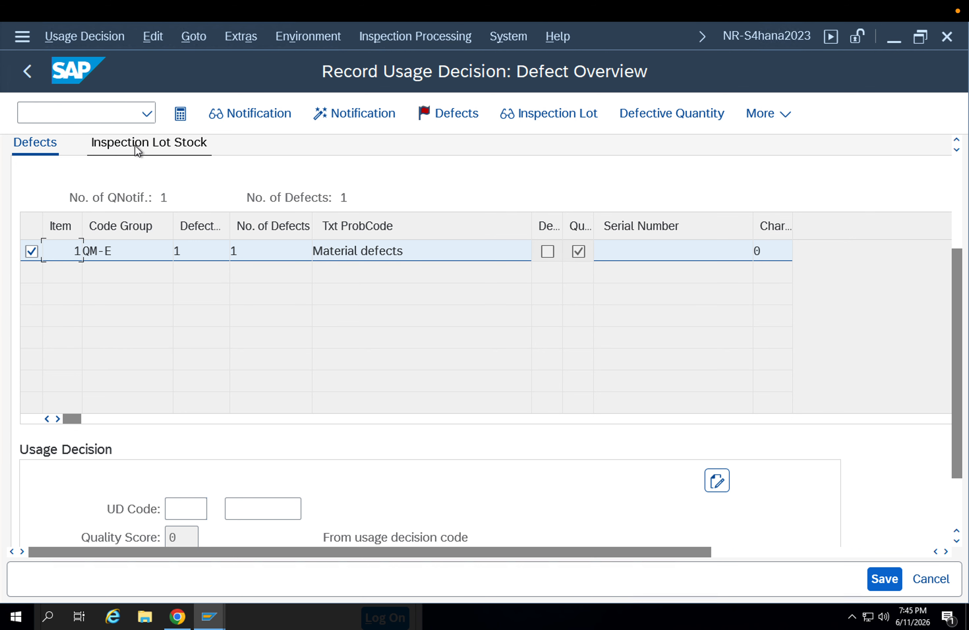
{"action": "left_click", "coordinate": [453, 114]}
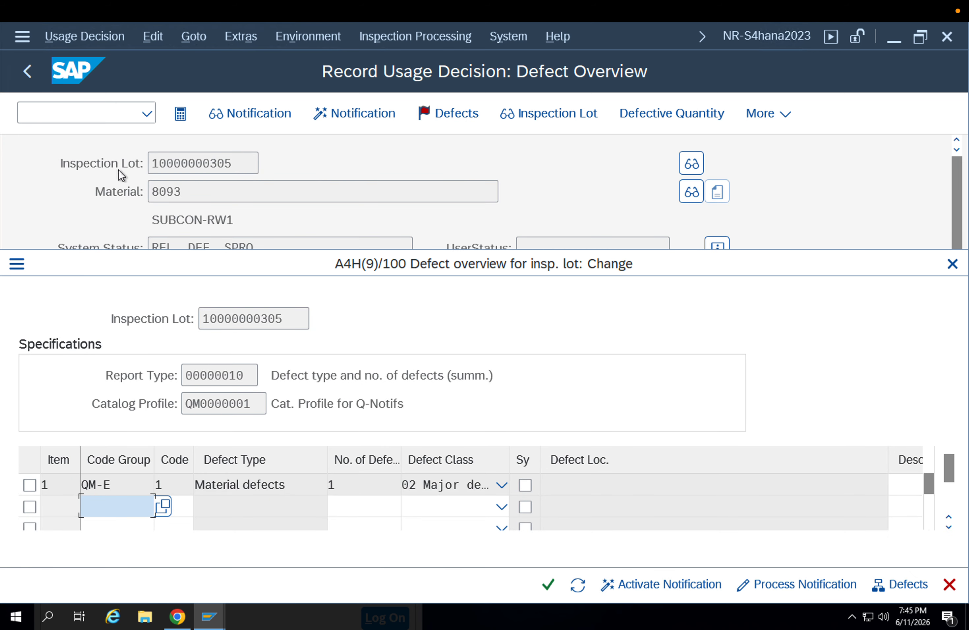
{"action": "left_click", "coordinate": [951, 264]}
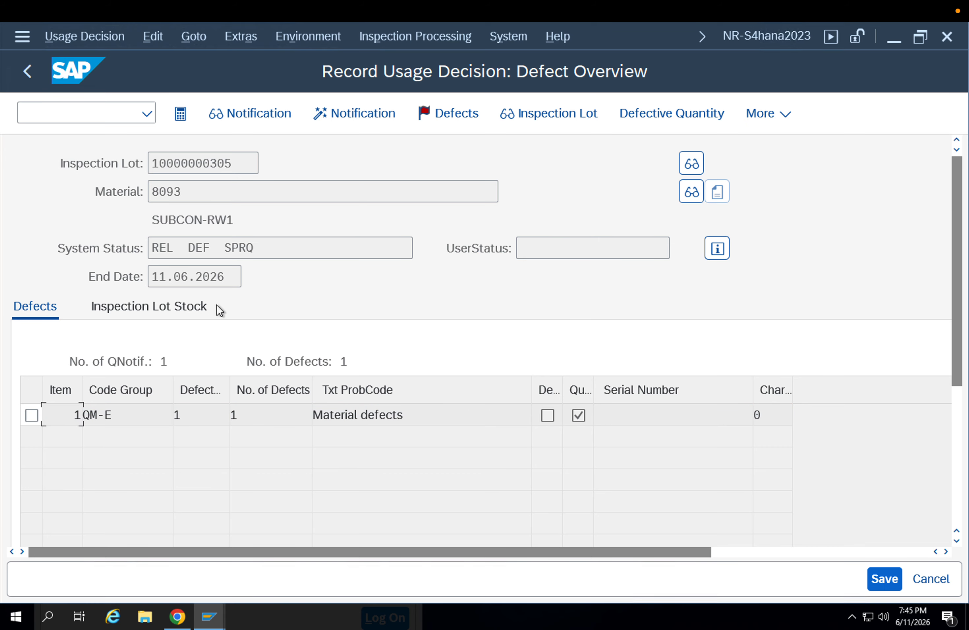
Record an inspected quantity of 10 EA and a defective quantity of 1 EA, and complete the lot's inspection
{"action": "left_click", "coordinate": [32, 415]}
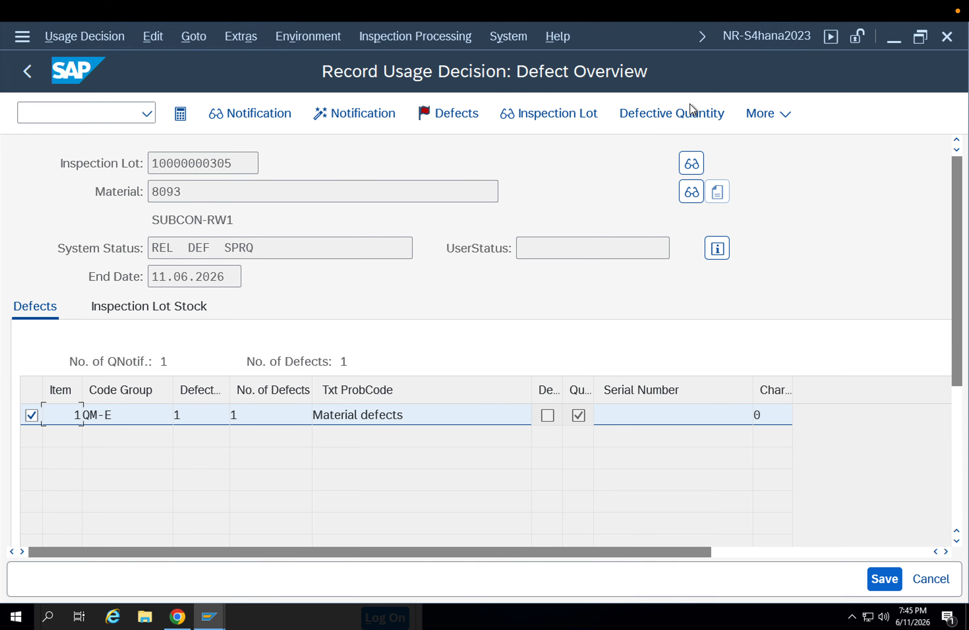
{"action": "left_click", "coordinate": [693, 113]}
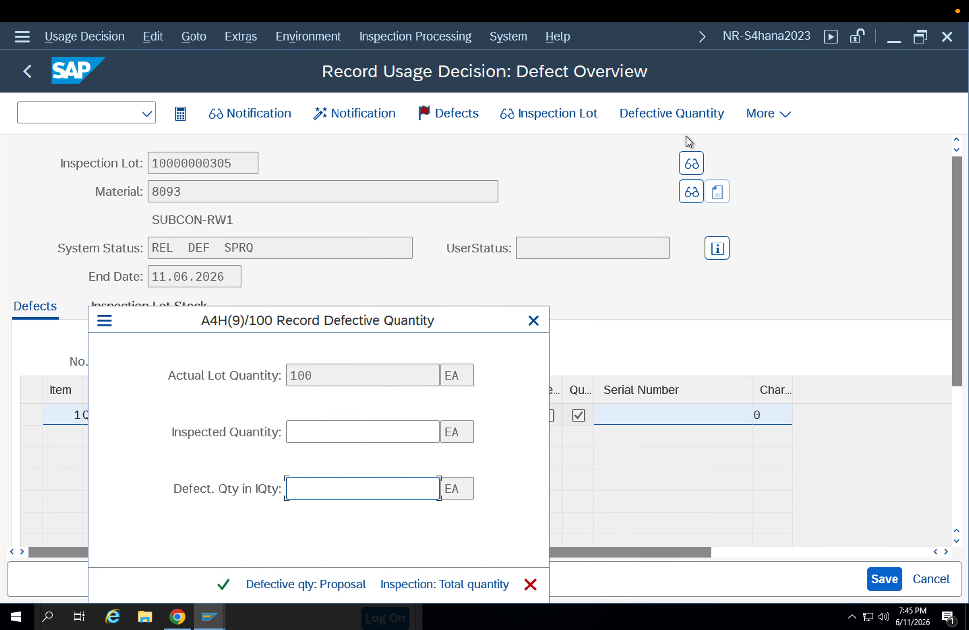
{"action": "left_click", "coordinate": [337, 426]}
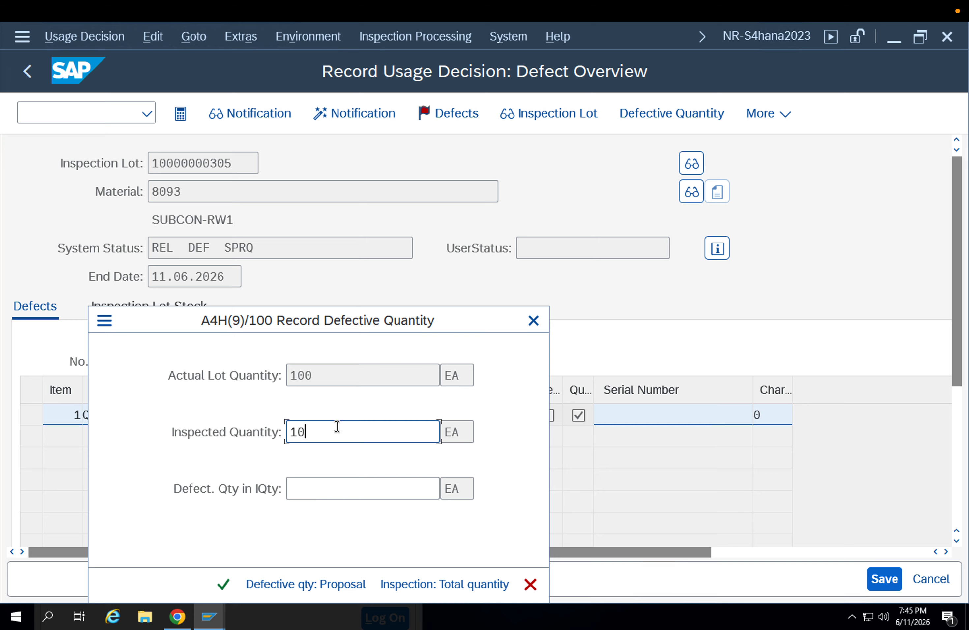
{"action": "left_click", "coordinate": [346, 488]}
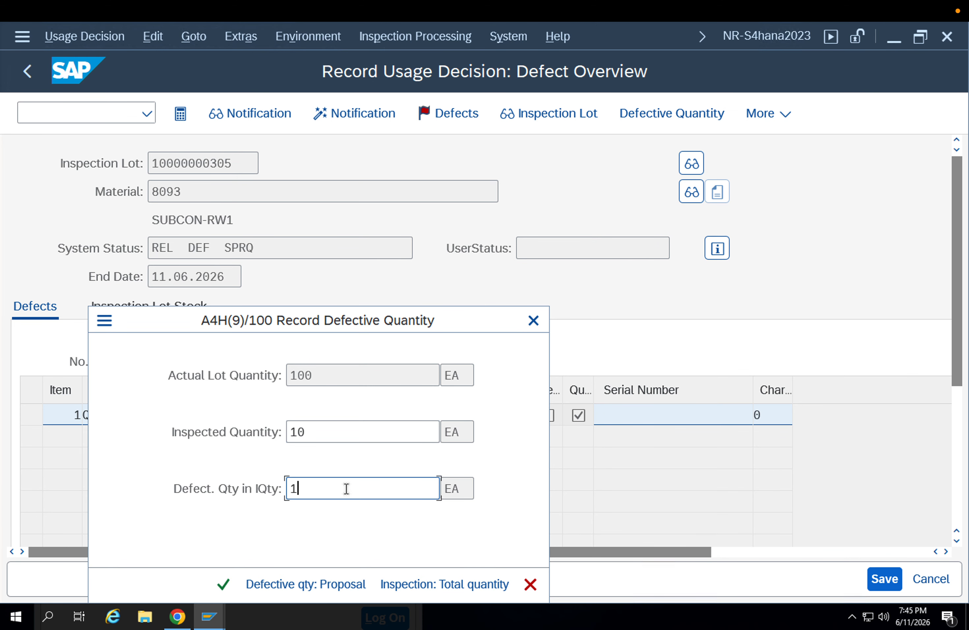
{"action": "type", "text": "1"}
{"action": "key", "text": "Return"}
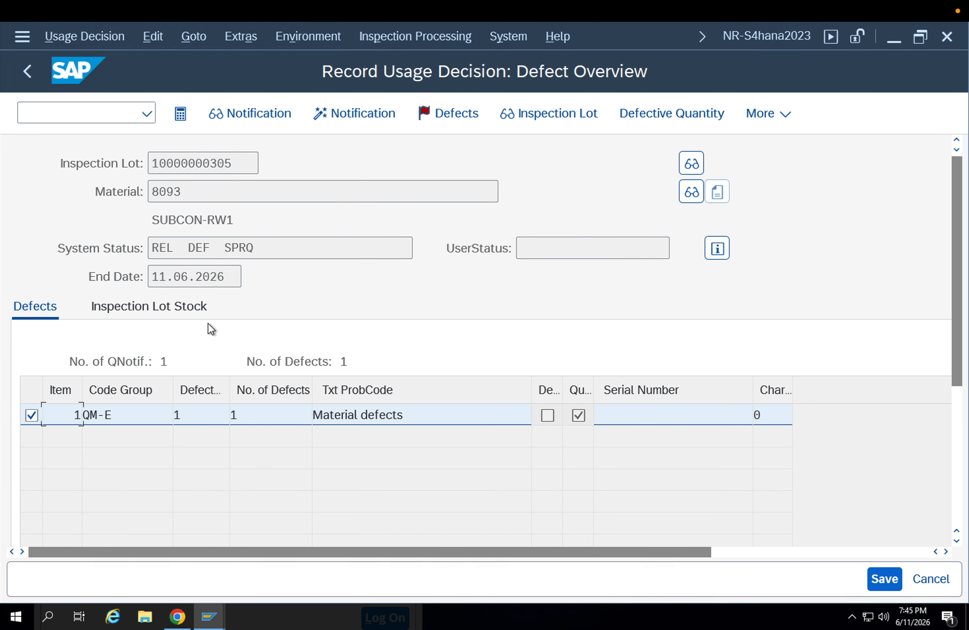
{"action": "left_click", "coordinate": [749, 114]}
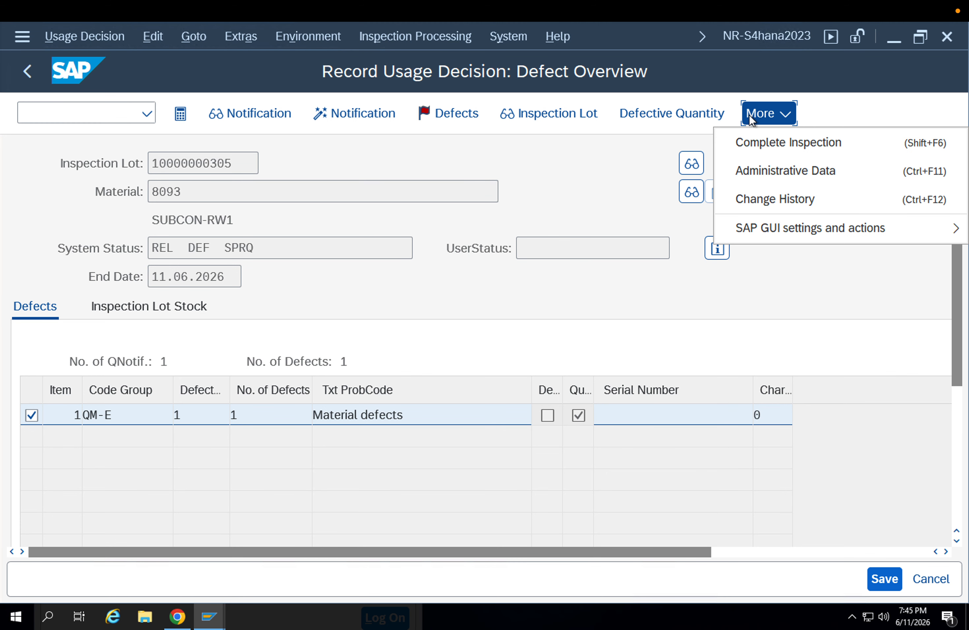
{"action": "left_click", "coordinate": [736, 143]}
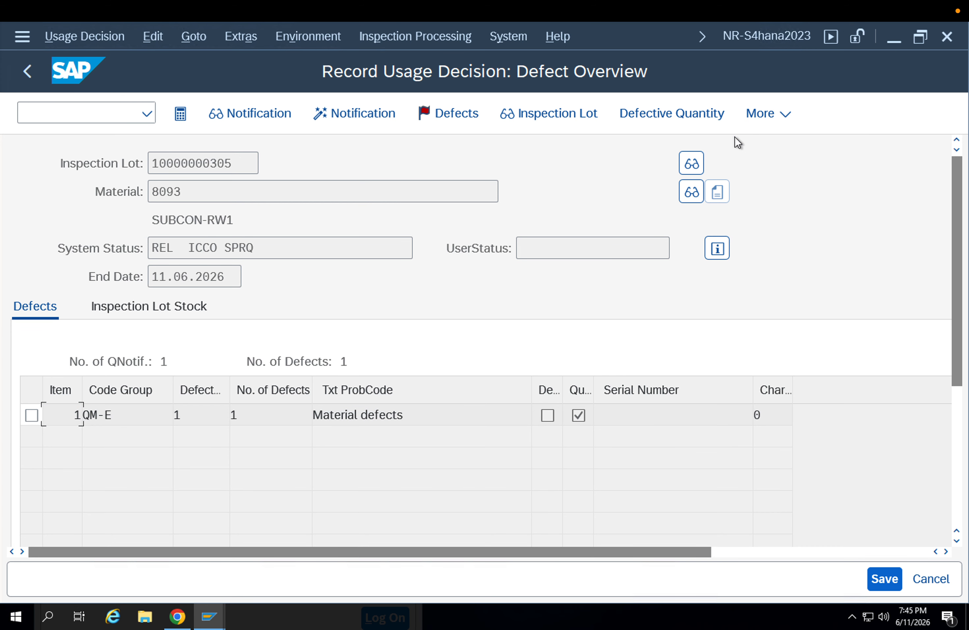
Try to post 60 EA of the inspection lot stock to unrestricted use at storage location APFG
{"action": "left_click", "coordinate": [159, 314]}
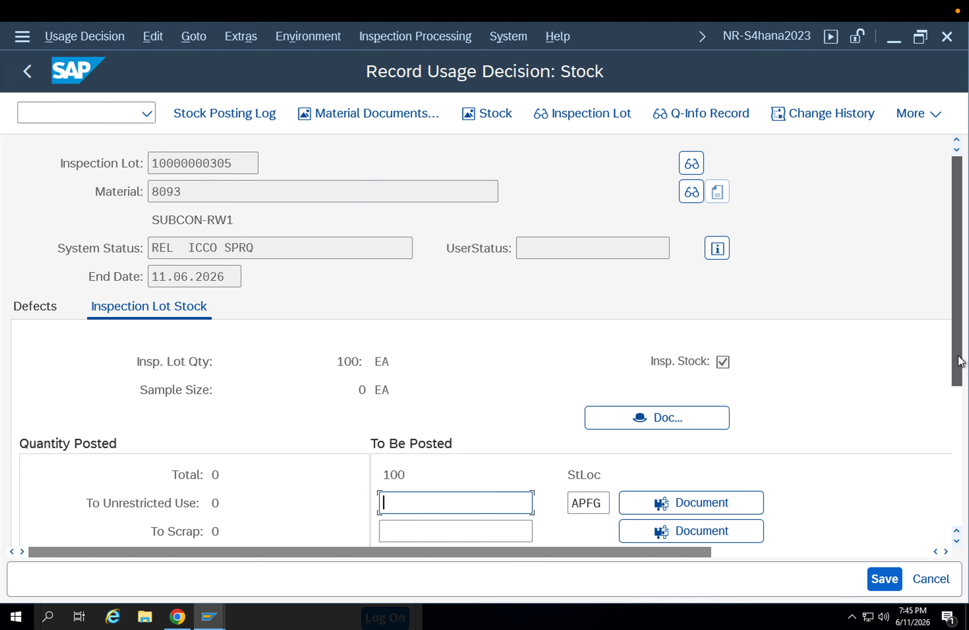
{"action": "left_click_drag", "start_coordinate": [959, 362], "coordinate": [957, 407]}
{"action": "left_click", "coordinate": [401, 407]}
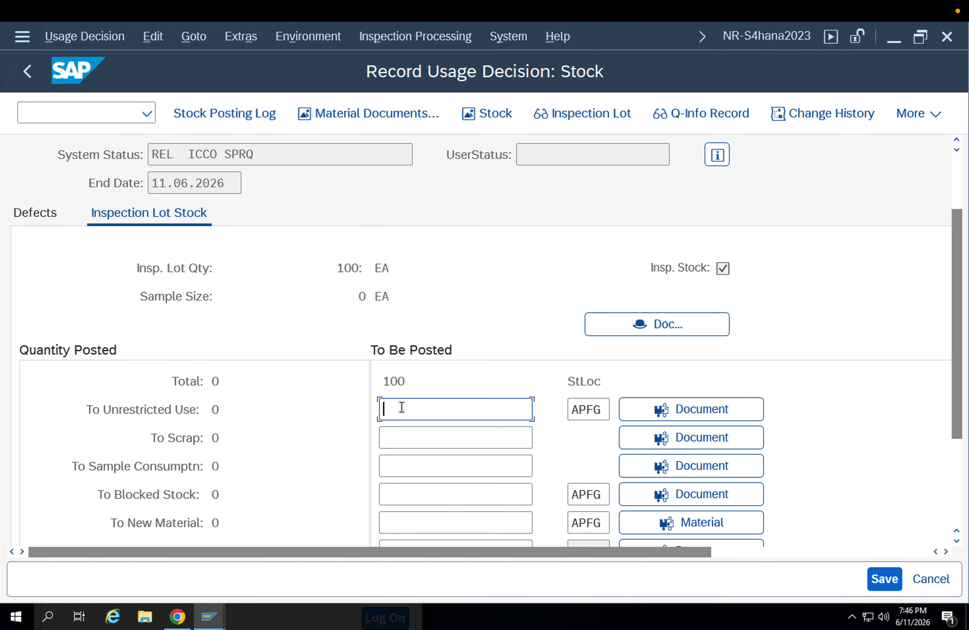
{"action": "type", "text": "60"}
{"action": "key", "text": "Return"}
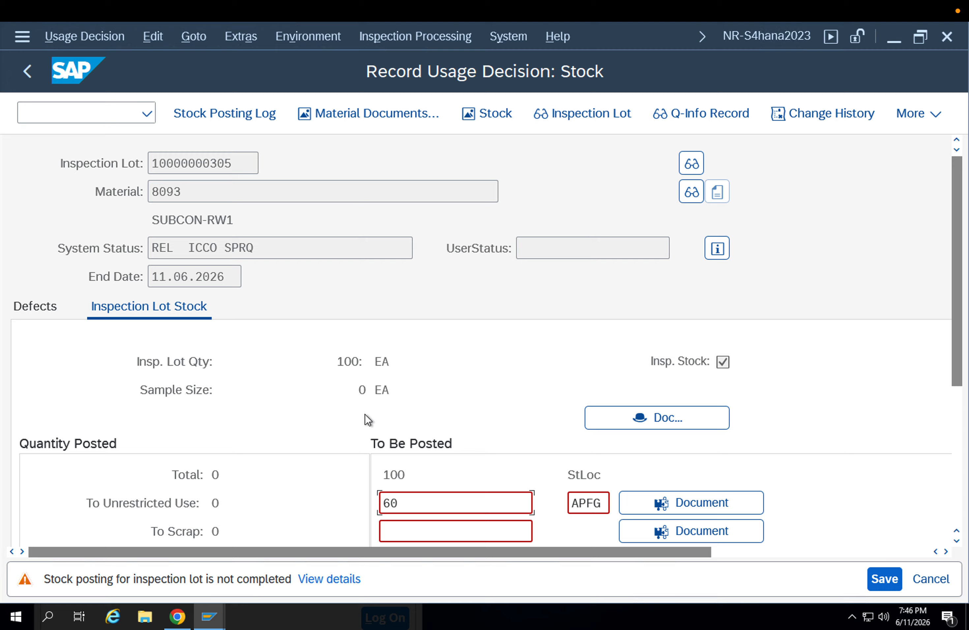
{"action": "scroll", "coordinate": [287, 511], "scroll_direction": "down", "scroll_amount": 1}
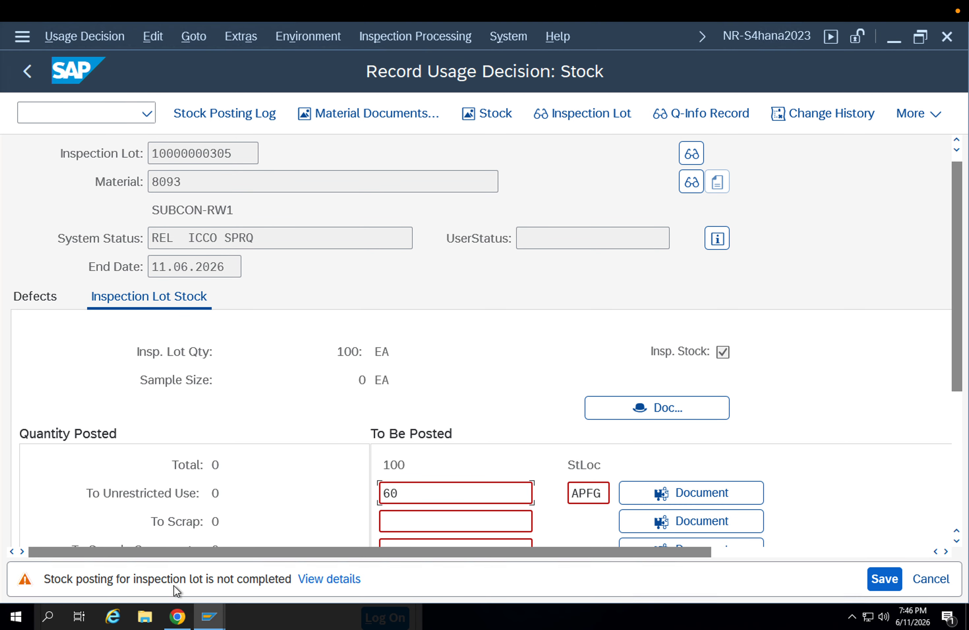
Read the details of the incomplete stock posting message and clear the unrestricted-use quantity
{"action": "left_click", "coordinate": [301, 580]}
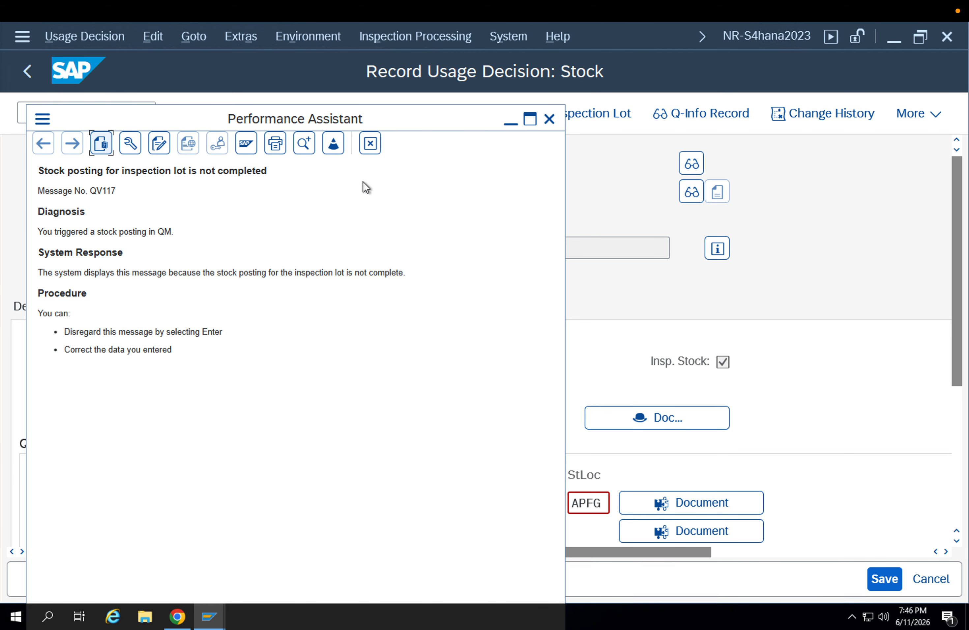
{"action": "left_click", "coordinate": [370, 144]}
{"action": "left_click_drag", "start_coordinate": [410, 500], "coordinate": [329, 490]}
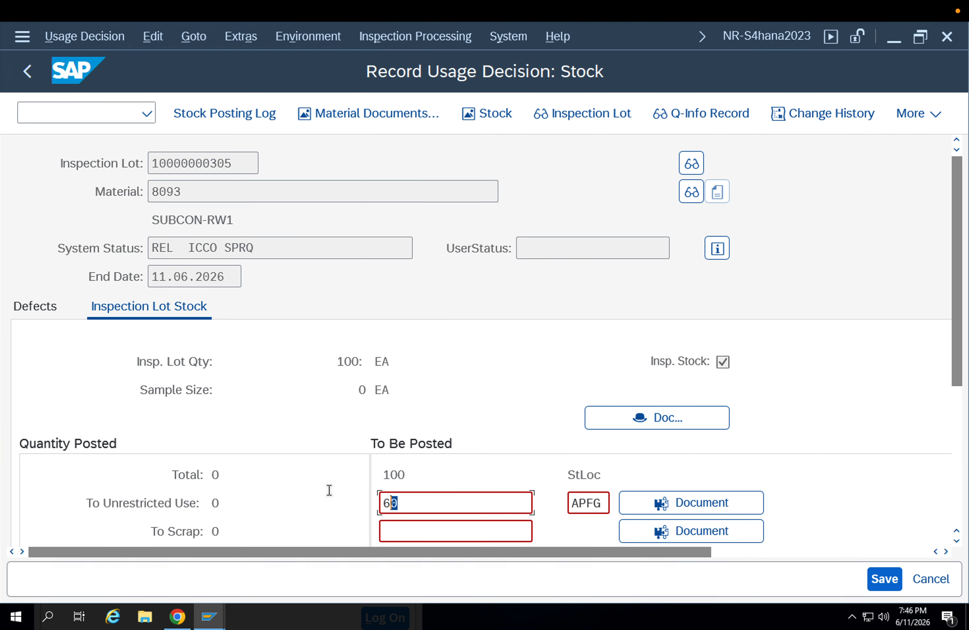
{"action": "key", "text": "BackSpace"}
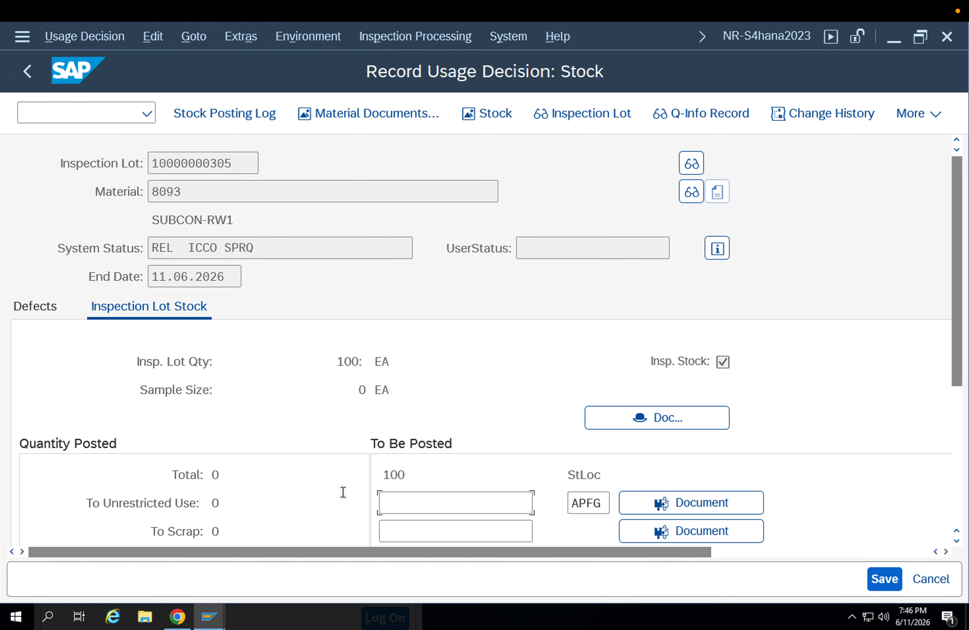
Save the completed inspection, then reopen the lot's usage decision to check its stock and save again
{"action": "left_click", "coordinate": [871, 579]}
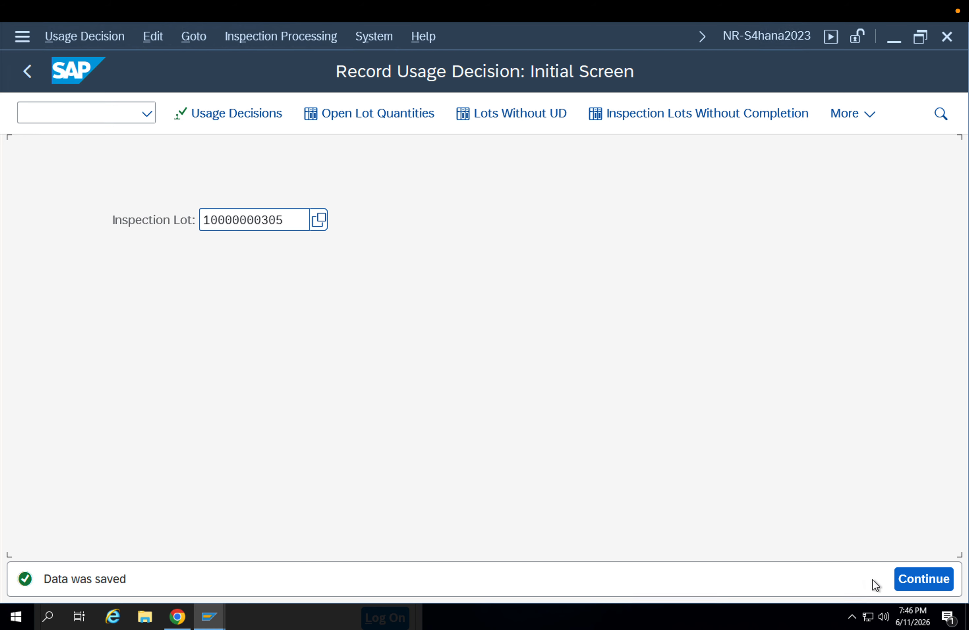
{"action": "key", "text": "Return"}
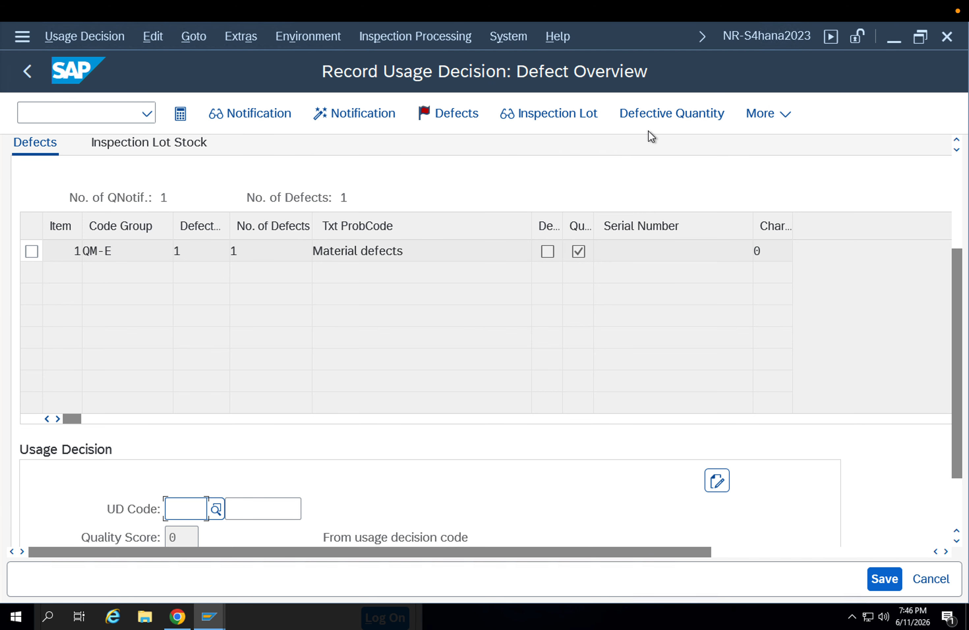
{"action": "left_click", "coordinate": [128, 141]}
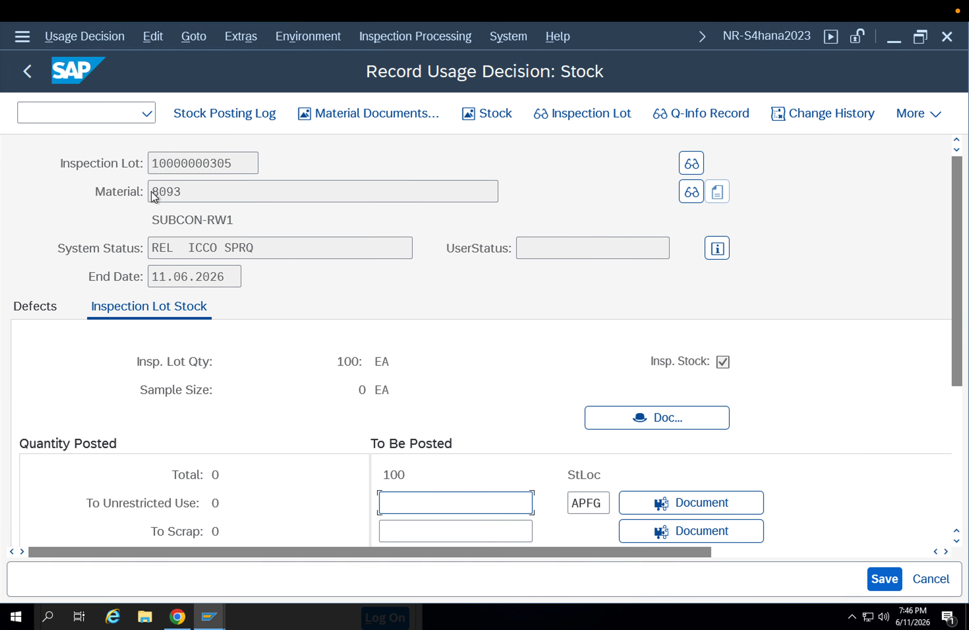
{"action": "key", "text": "ctrl+s"}
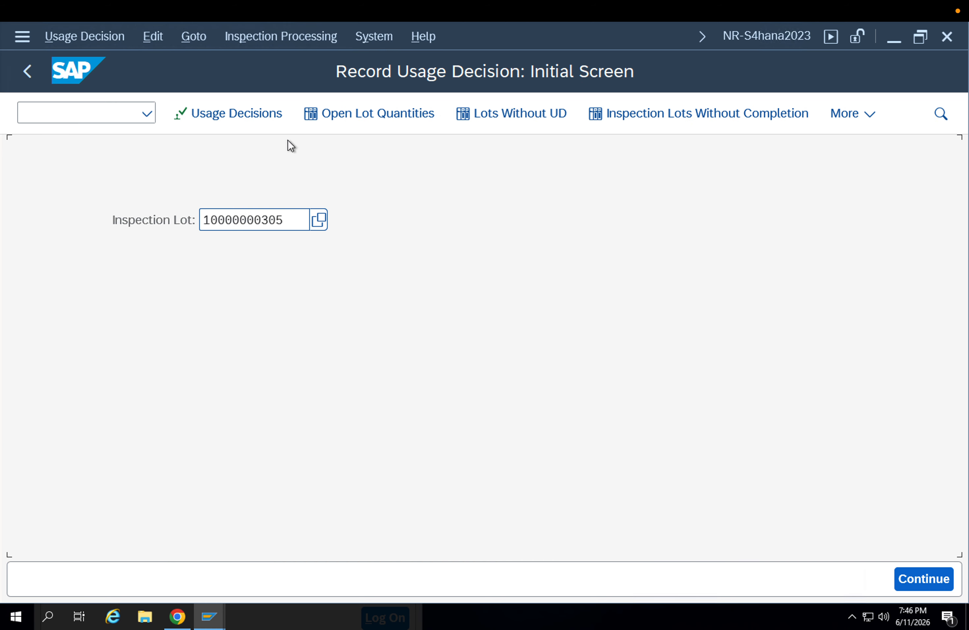
List the inspection lots with open quantities for plant 0001 created from 04.06.2026 to 11.06.2026, and return to the selection
{"action": "left_click", "coordinate": [371, 115]}
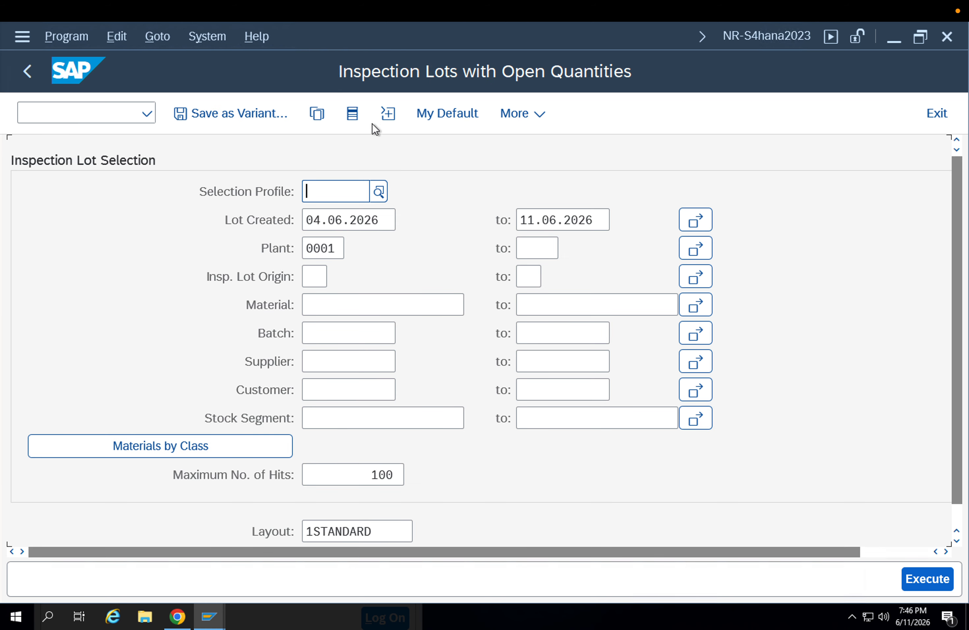
{"action": "scroll", "coordinate": [428, 311], "scroll_direction": "down", "scroll_amount": 1}
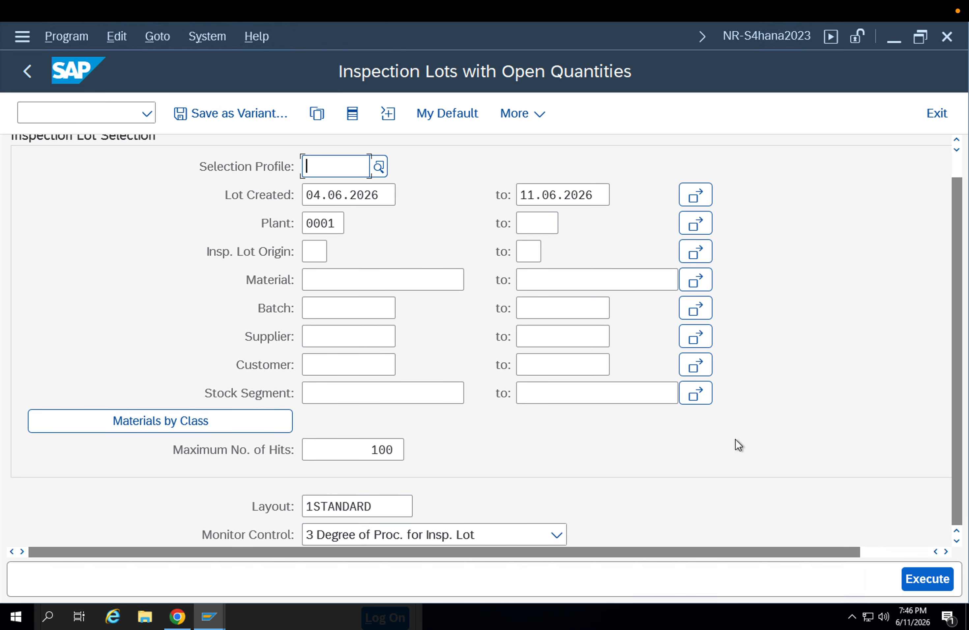
{"action": "left_click", "coordinate": [920, 581]}
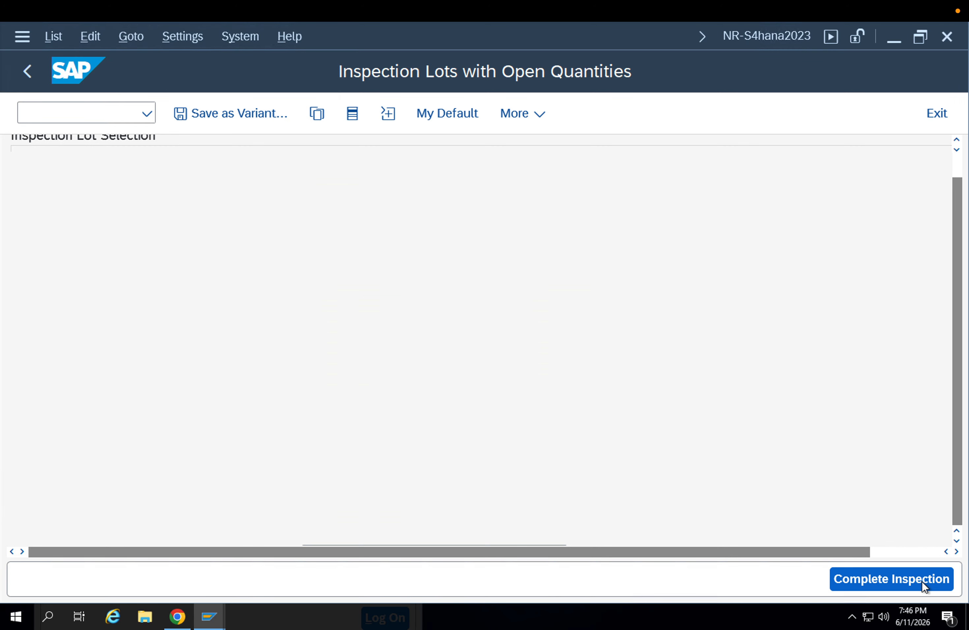
{"action": "left_click", "coordinate": [25, 77]}
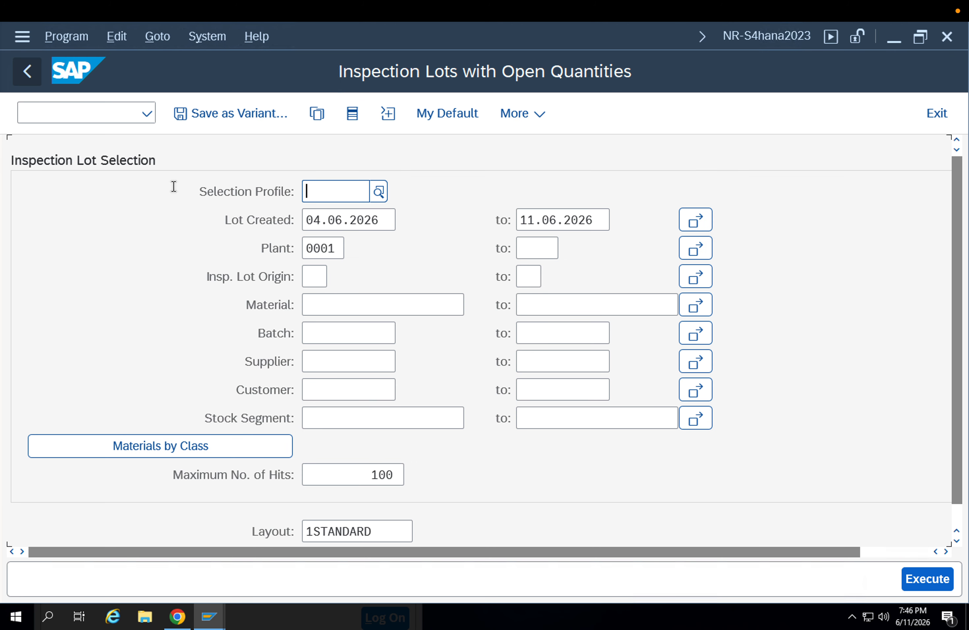
Change the plant to APP1 and list its inspection lots with open quantities created from 04.06.2026 to 11.06.2026
{"action": "double_click", "coordinate": [336, 248]}
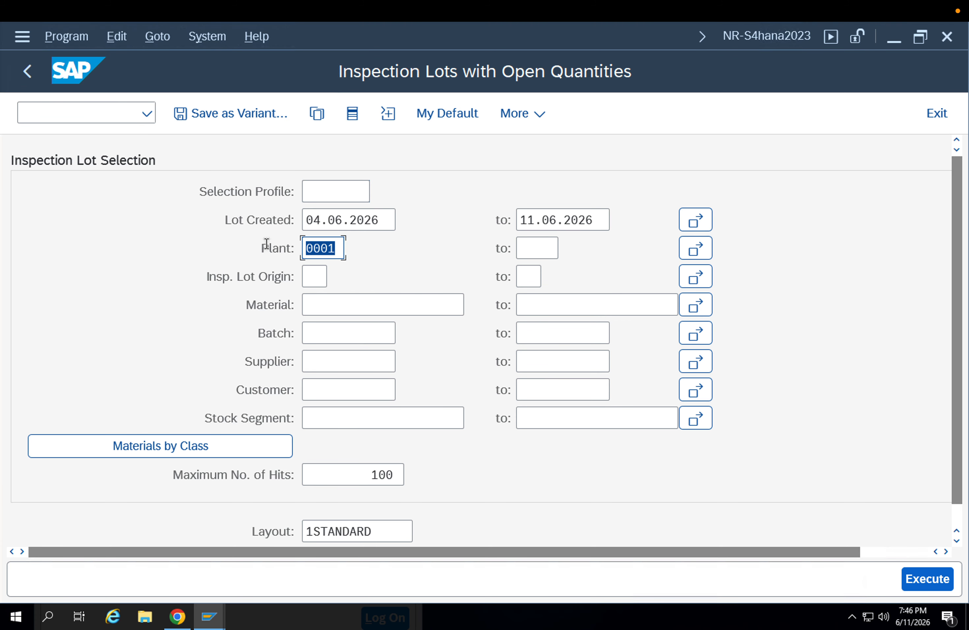
{"action": "type", "text": "appl"}
{"action": "left_click", "coordinate": [309, 249]}
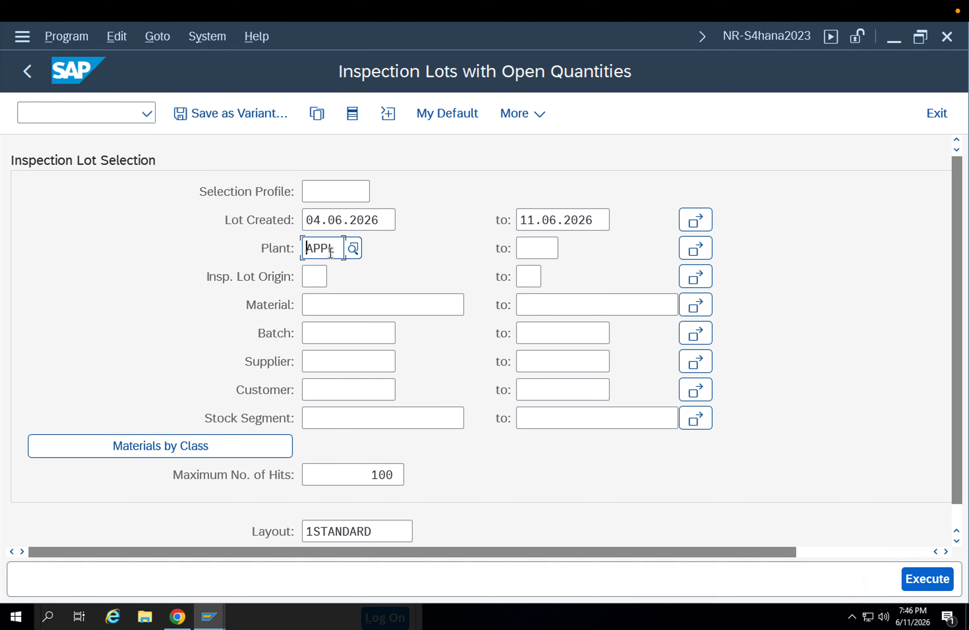
{"action": "key", "text": "BackSpace"}
{"action": "key", "text": "BackSpace"}
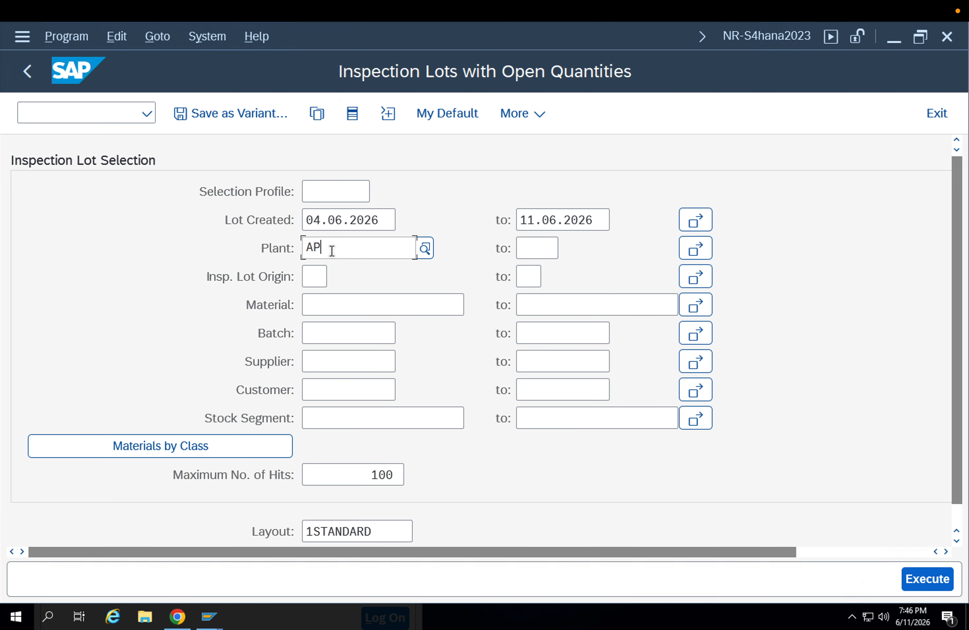
{"action": "type", "text": "p1"}
{"action": "key", "text": "Return"}
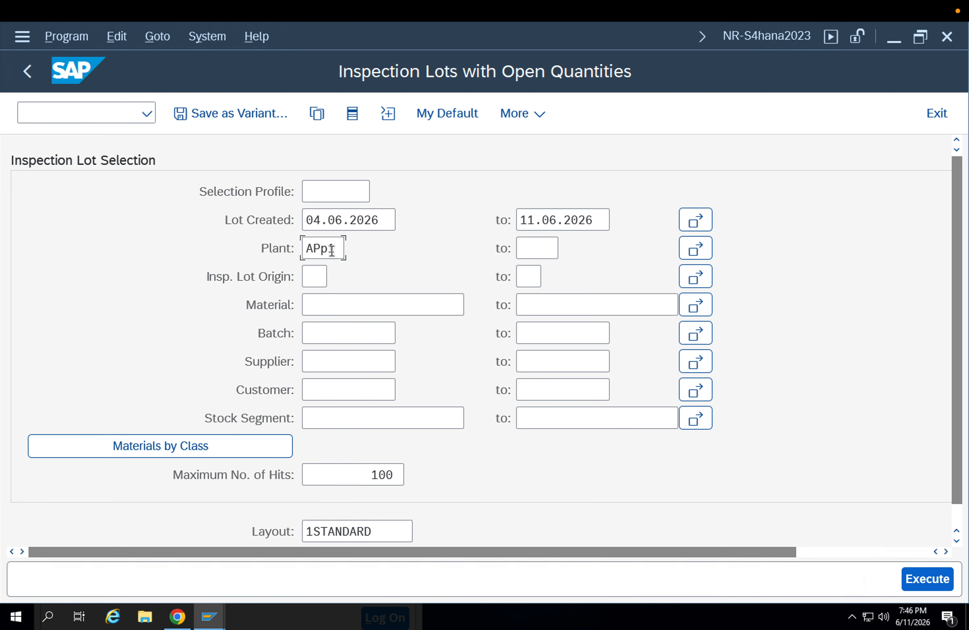
{"action": "left_click", "coordinate": [915, 574]}
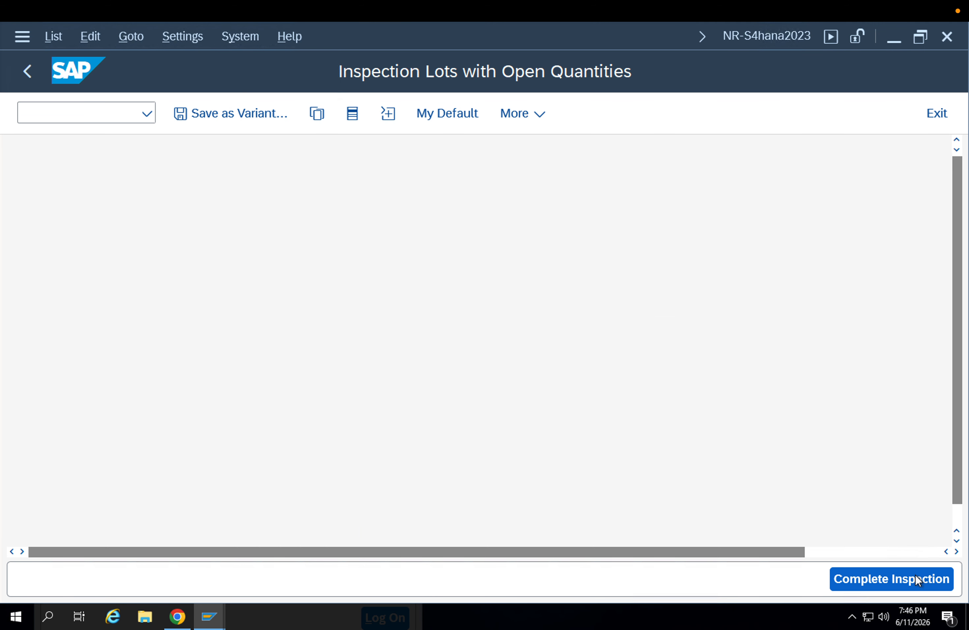
Open the usage decision for the material 8093 lot and assign code R11, return delivery of defective quantity, from code group 01
{"action": "left_click", "coordinate": [24, 193]}
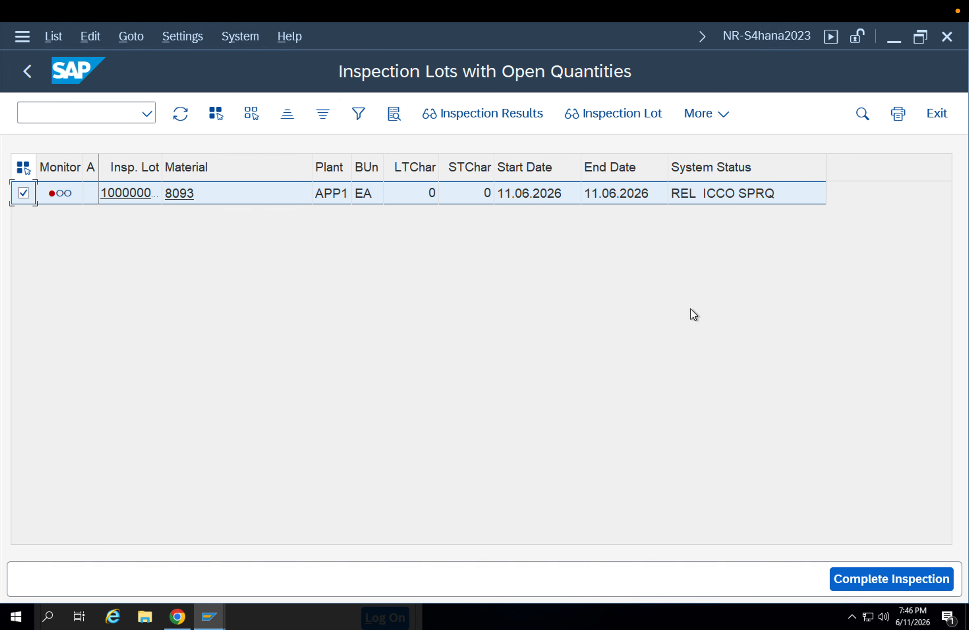
{"action": "left_click", "coordinate": [851, 584]}
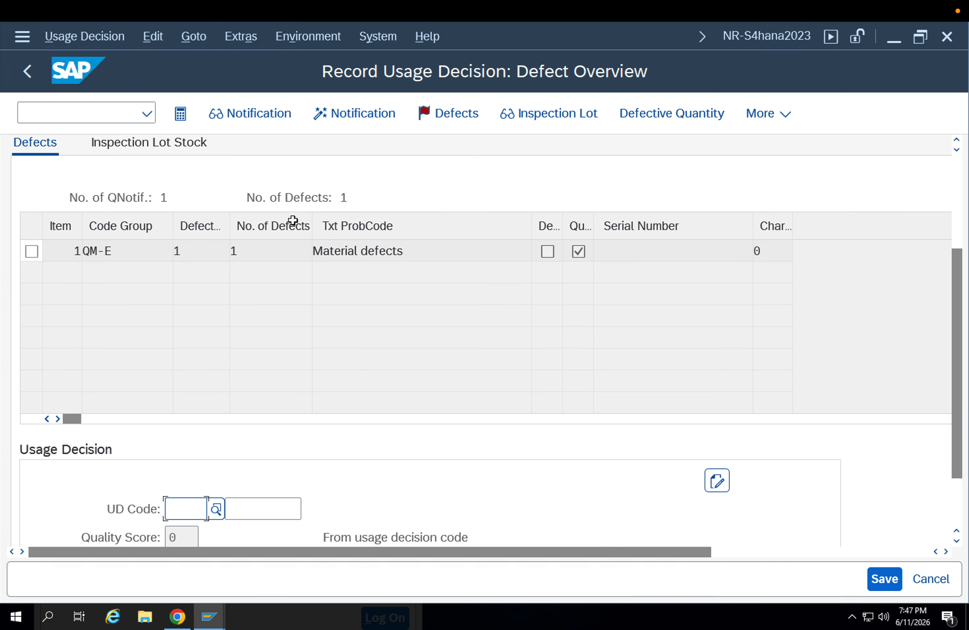
{"action": "scroll", "coordinate": [281, 327], "scroll_direction": "down", "scroll_amount": 1}
{"action": "scroll", "coordinate": [280, 329], "scroll_direction": "up", "scroll_amount": 3}
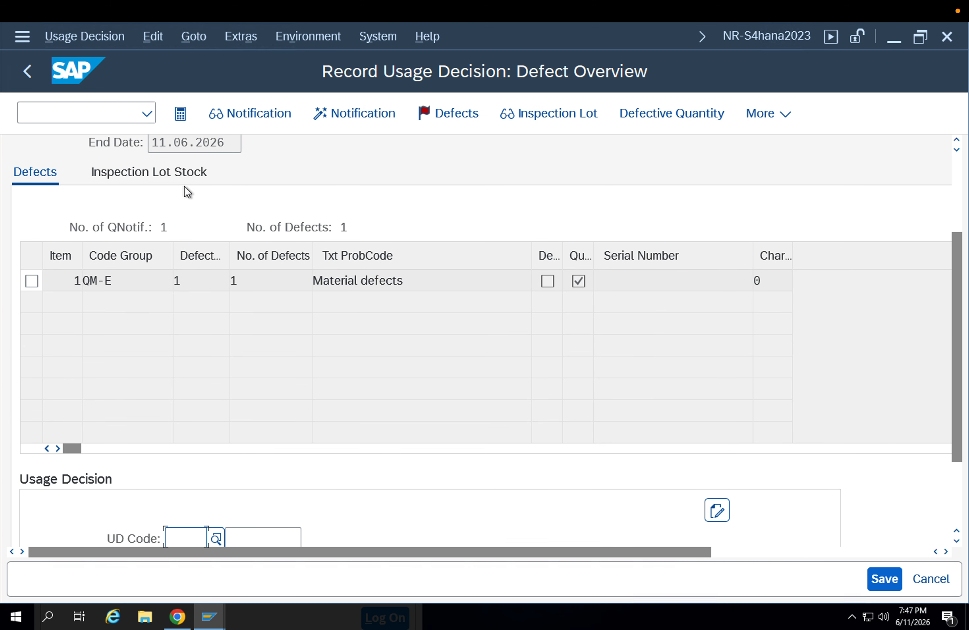
{"action": "scroll", "coordinate": [197, 532], "scroll_direction": "down", "scroll_amount": 1}
{"action": "left_click", "coordinate": [216, 498]}
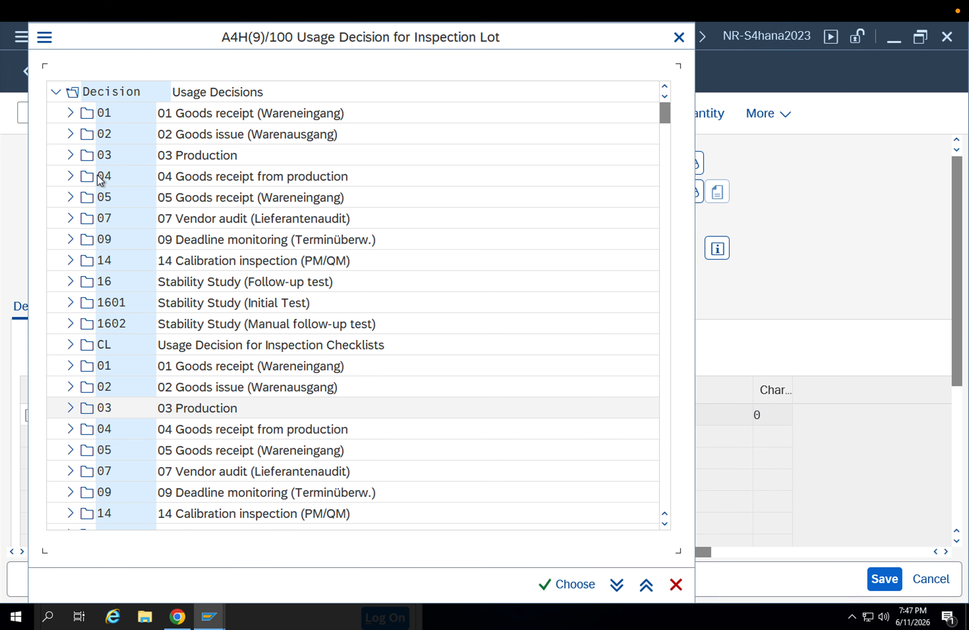
{"action": "left_click", "coordinate": [71, 114]}
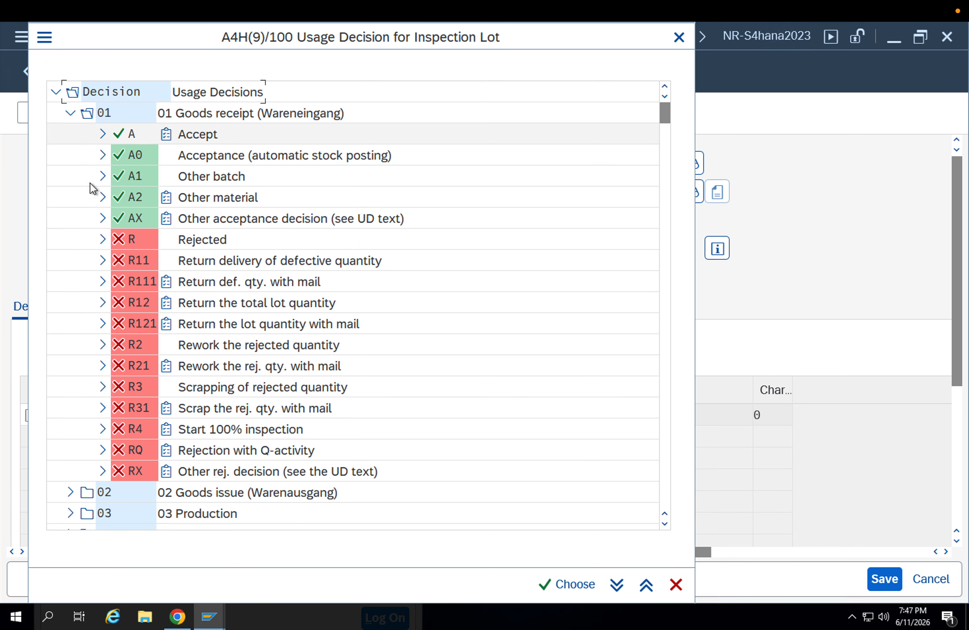
{"action": "left_click", "coordinate": [99, 262]}
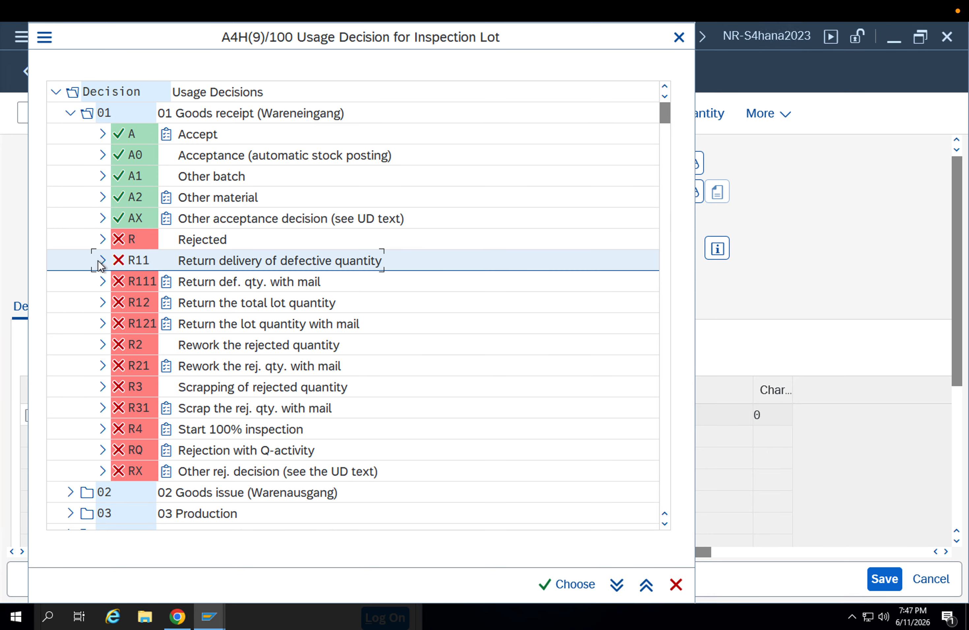
{"action": "double_click", "coordinate": [151, 262]}
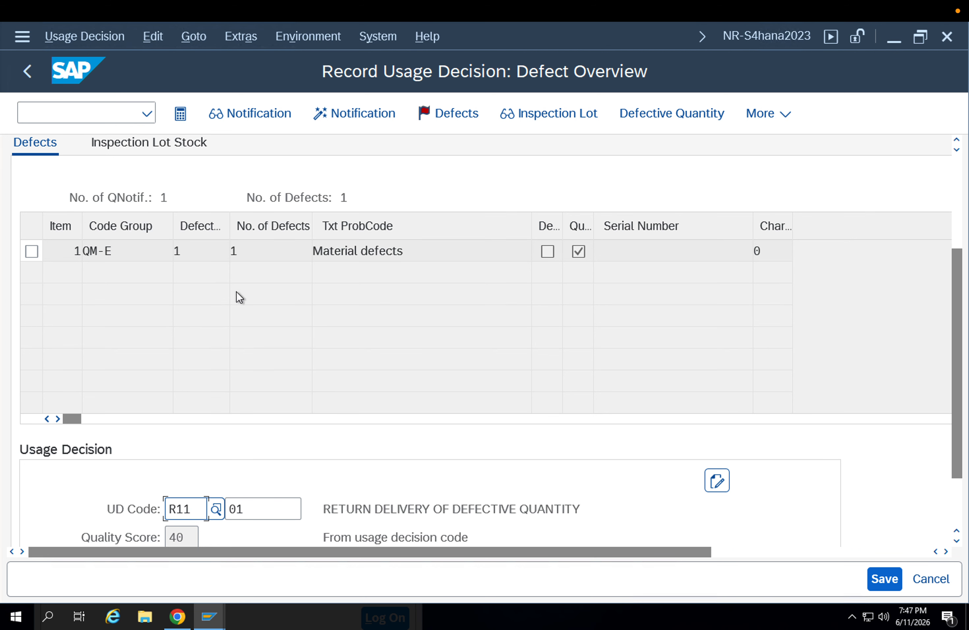
Enter a return posting of 10 EA in the inspection lot stock
{"action": "left_click", "coordinate": [195, 148]}
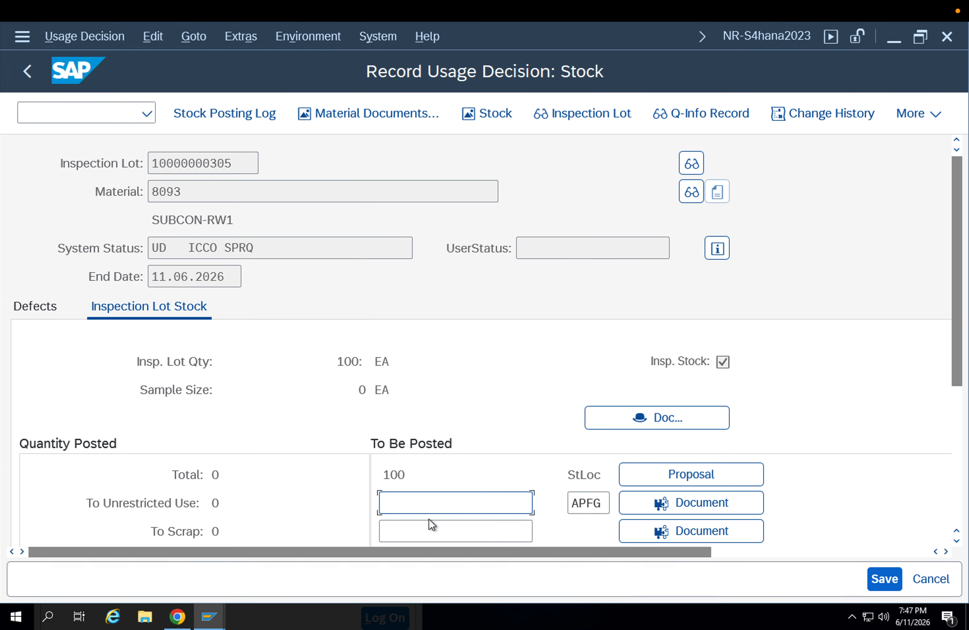
{"action": "scroll", "coordinate": [417, 515], "scroll_direction": "down", "scroll_amount": 5}
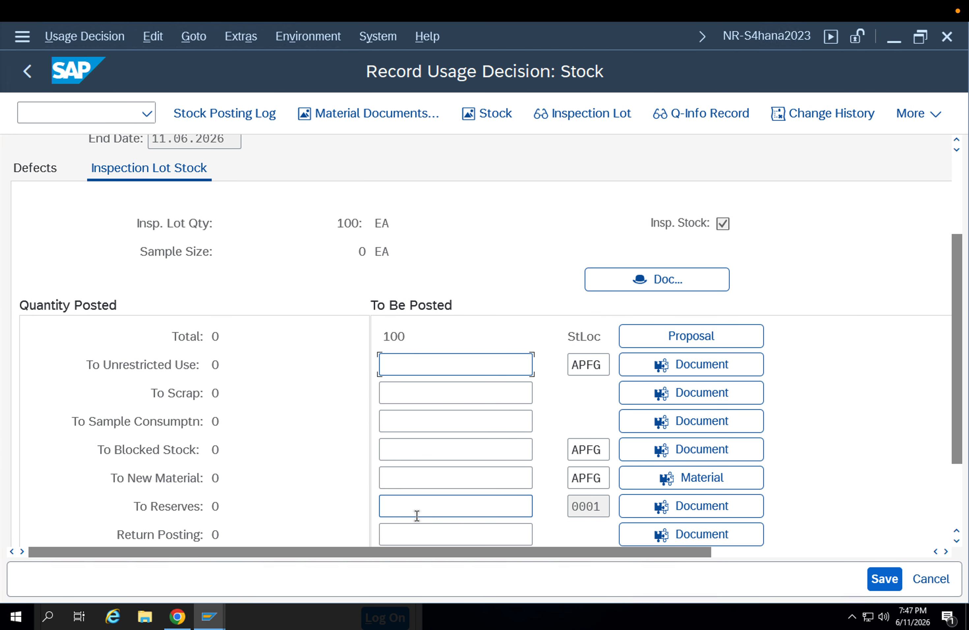
{"action": "scroll", "coordinate": [417, 515], "scroll_direction": "down", "scroll_amount": 2}
{"action": "left_click", "coordinate": [398, 488]}
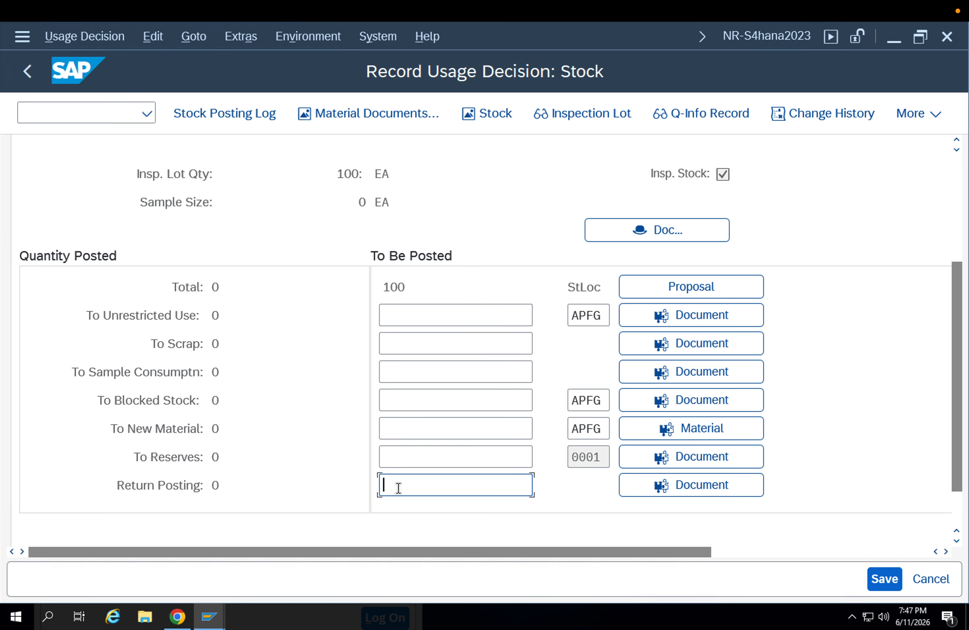
{"action": "key", "text": "Return"}
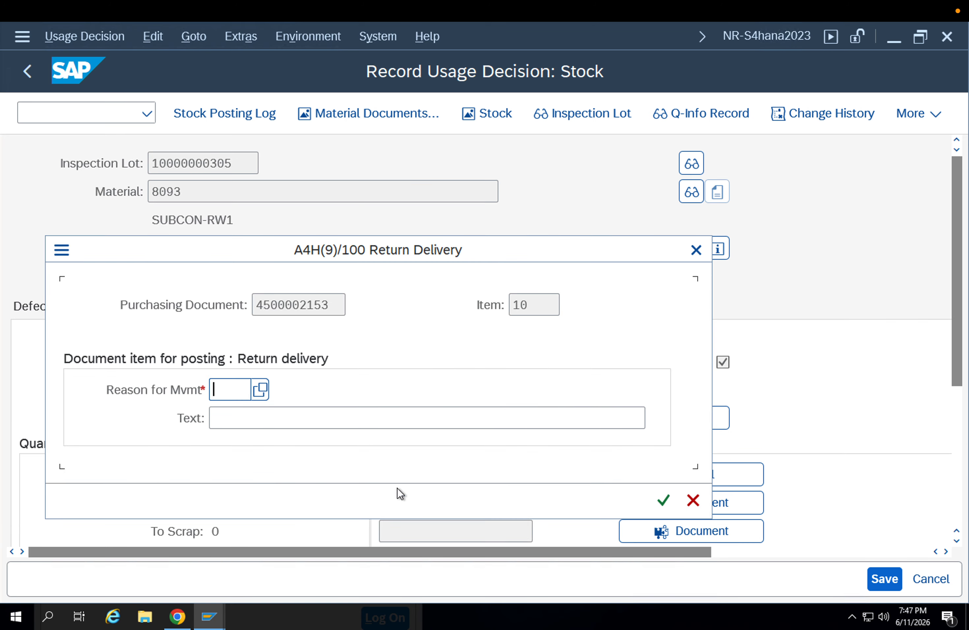
Assign reason for movement 0003 to the return delivery, accept the incomplete stock posting, and save the usage decision
{"action": "left_click", "coordinate": [232, 393]}
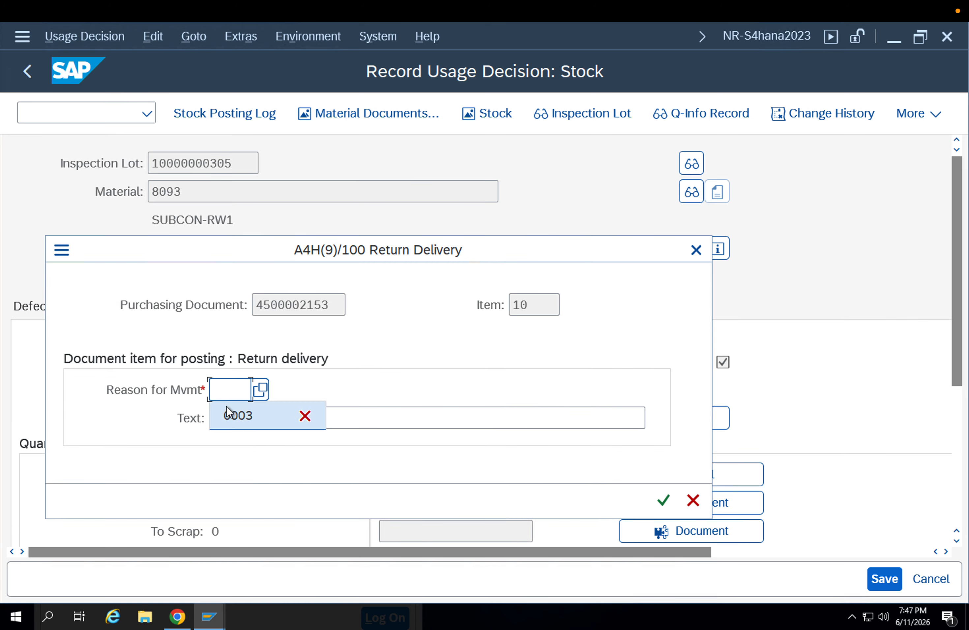
{"action": "left_click", "coordinate": [226, 410]}
{"action": "key", "text": "Return"}
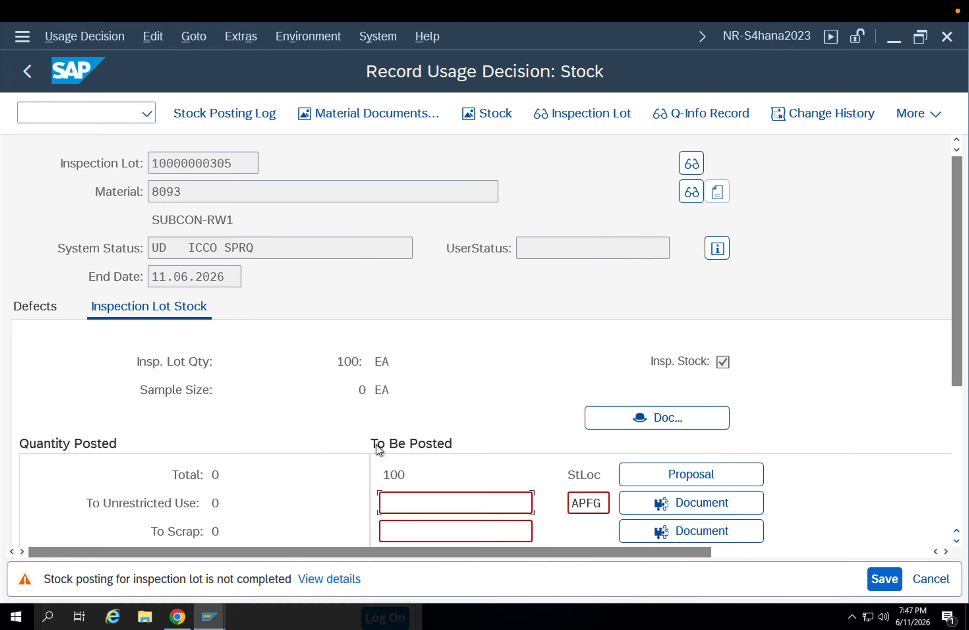
{"action": "key", "text": "Return"}
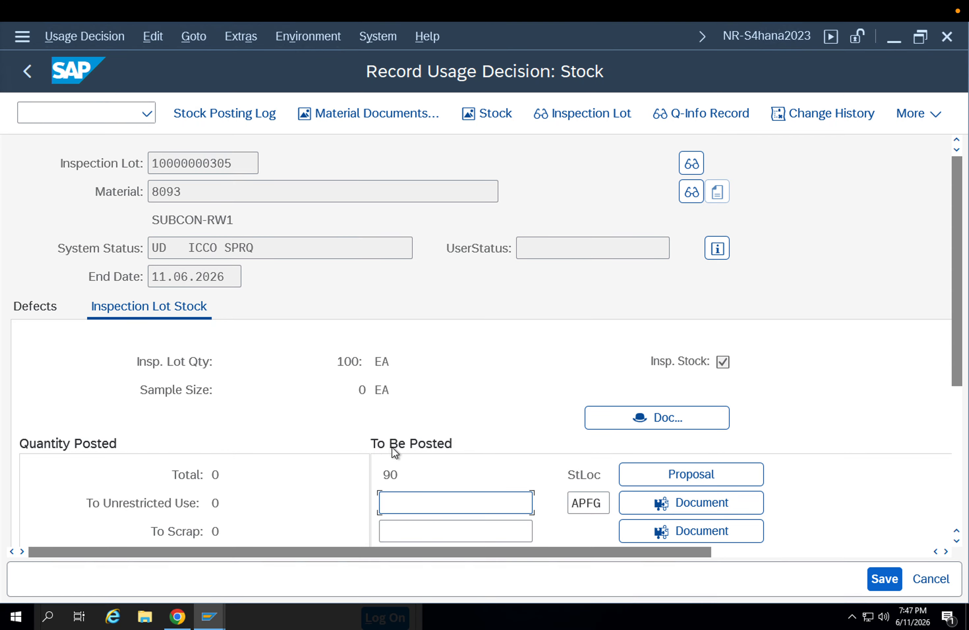
{"action": "scroll", "coordinate": [392, 447], "scroll_direction": "down", "scroll_amount": 5}
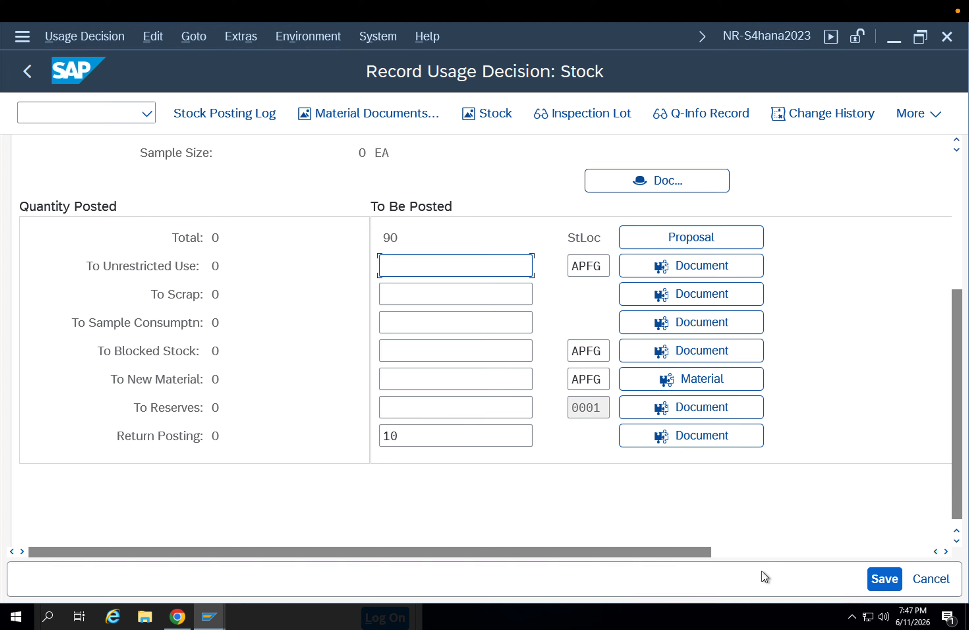
{"action": "left_click", "coordinate": [876, 580]}
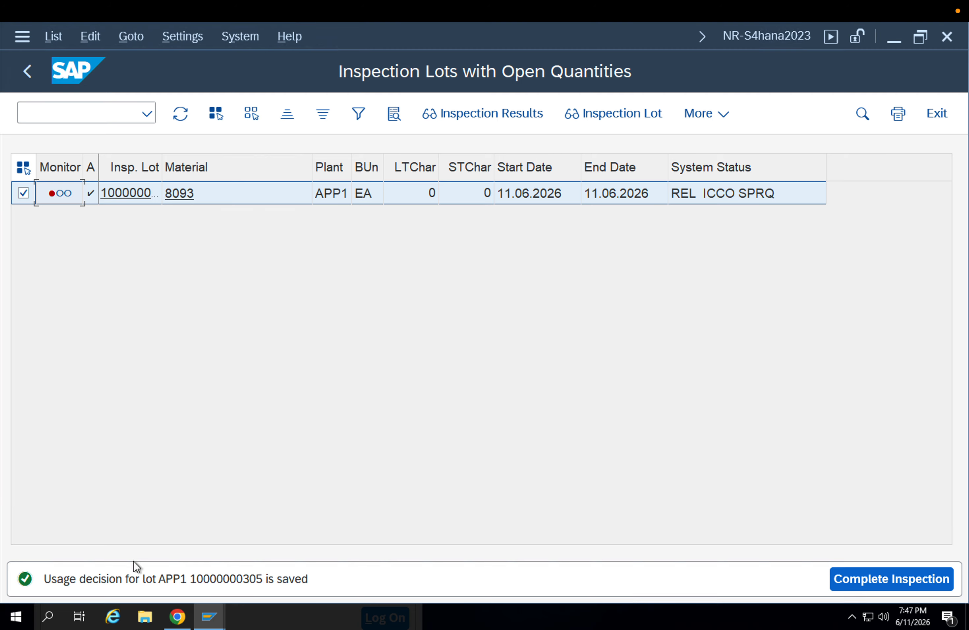
Start transaction MB51 in a new session and list the material documents for 8093 in plant APP1 posted on 11.06.2026
{"action": "left_click", "coordinate": [78, 115]}
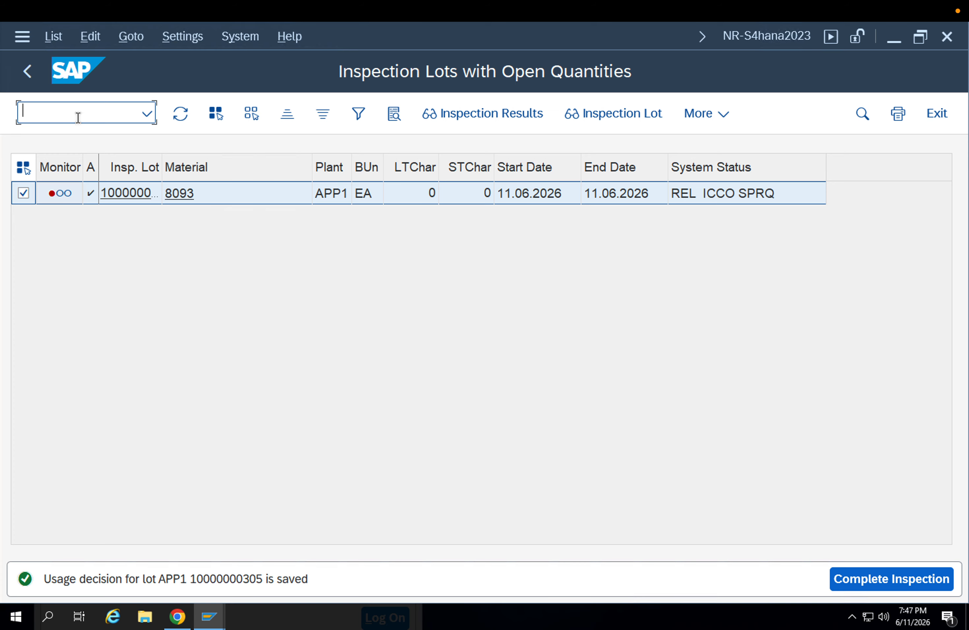
{"action": "type", "text": "/omb51"}
{"action": "key", "text": "Return"}
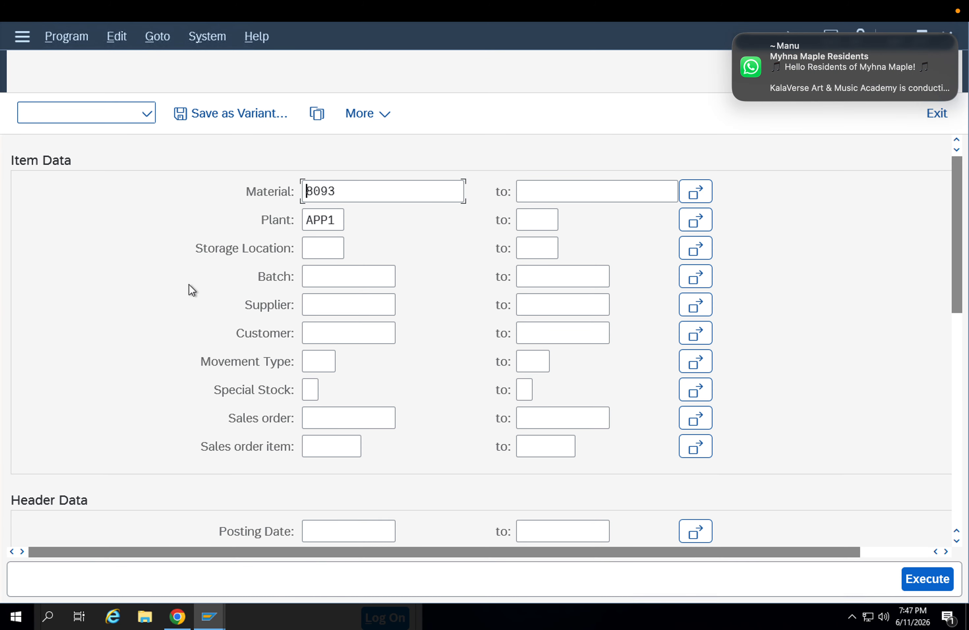
{"action": "left_click", "coordinate": [334, 526]}
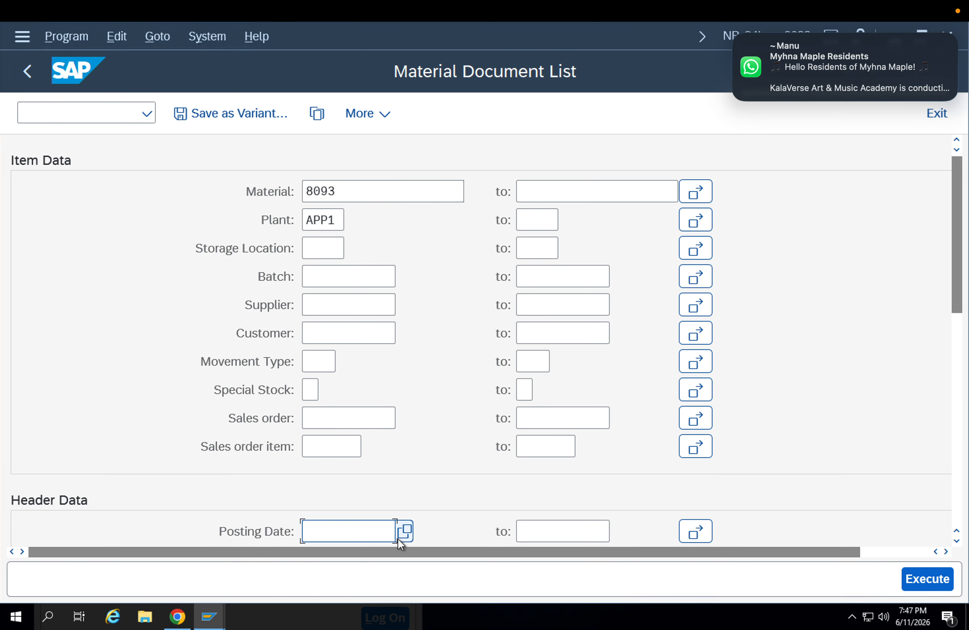
{"action": "left_click", "coordinate": [403, 532]}
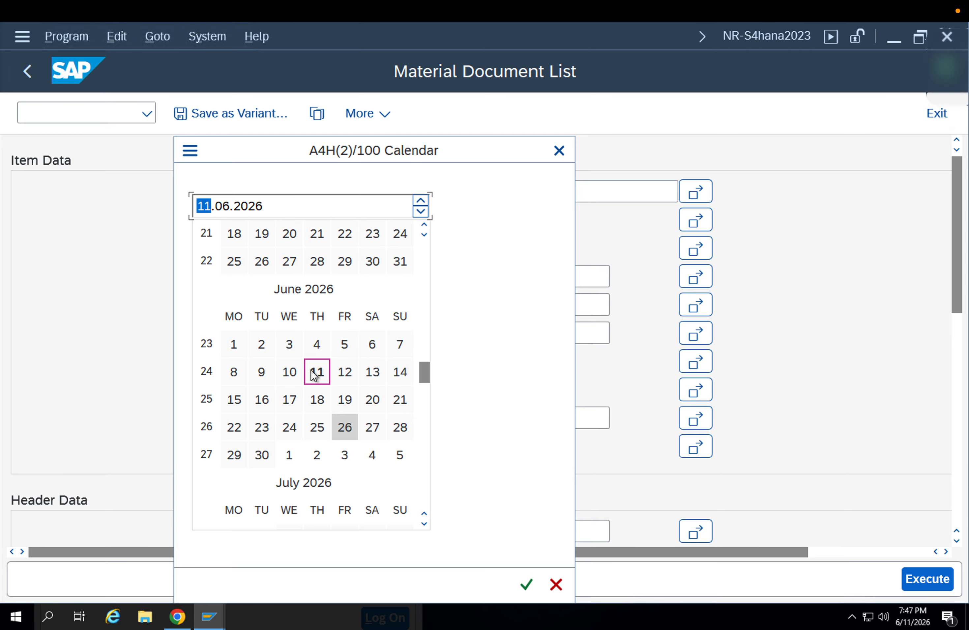
{"action": "double_click", "coordinate": [315, 372]}
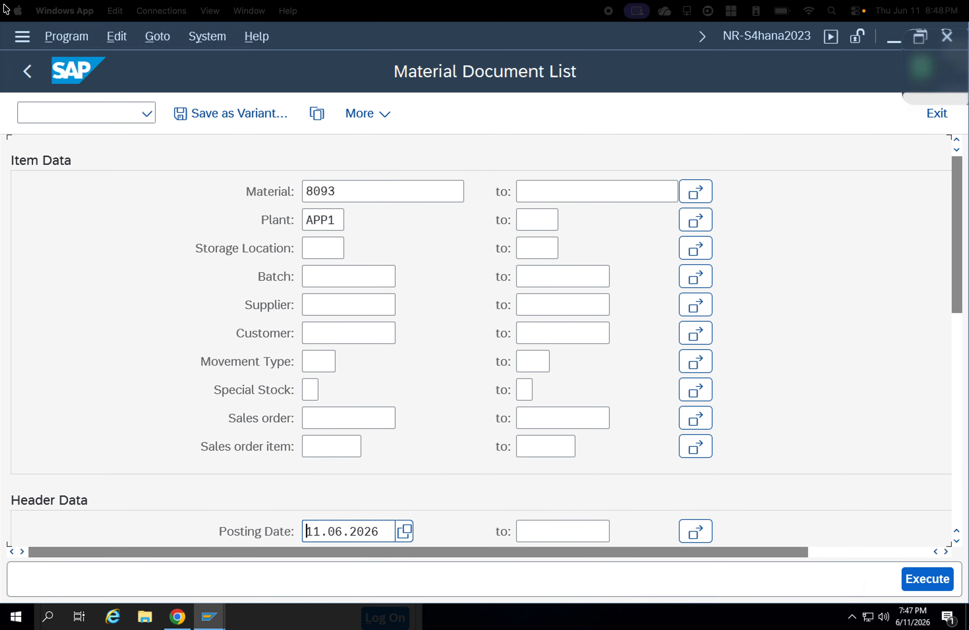
{"action": "left_click", "coordinate": [933, 576]}
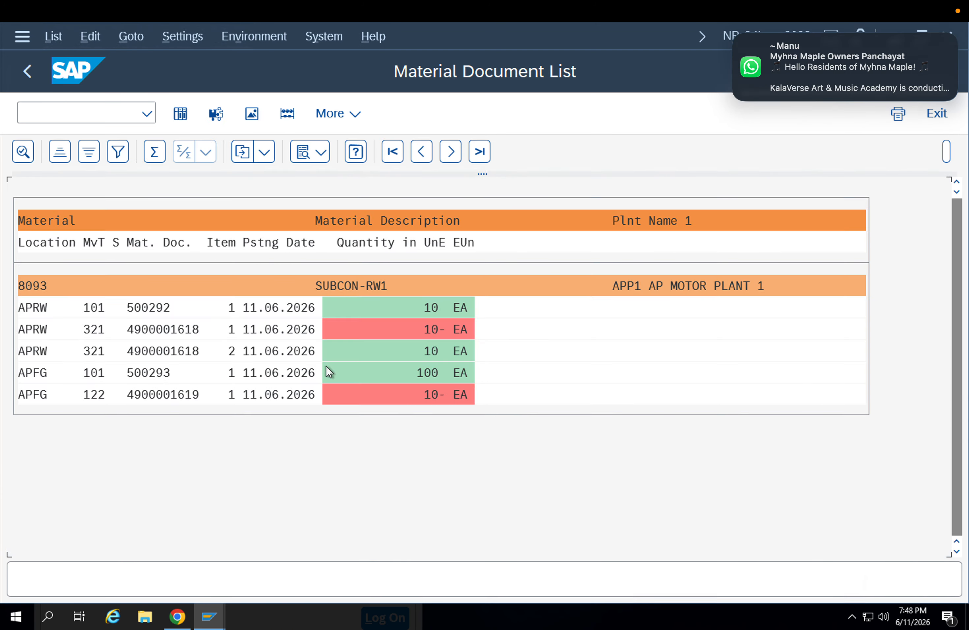
Examine the 321 and 122 movement types in the material document list for 8093
{"action": "left_click", "coordinate": [91, 332]}
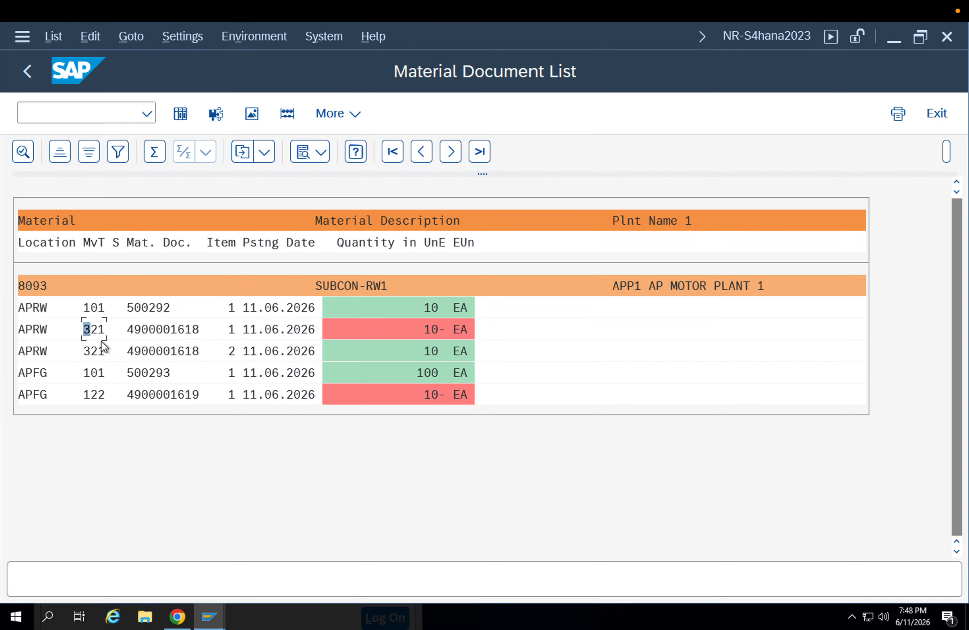
{"action": "left_click", "coordinate": [94, 350]}
{"action": "left_click", "coordinate": [97, 336]}
{"action": "left_click", "coordinate": [101, 351]}
{"action": "left_click", "coordinate": [90, 395]}
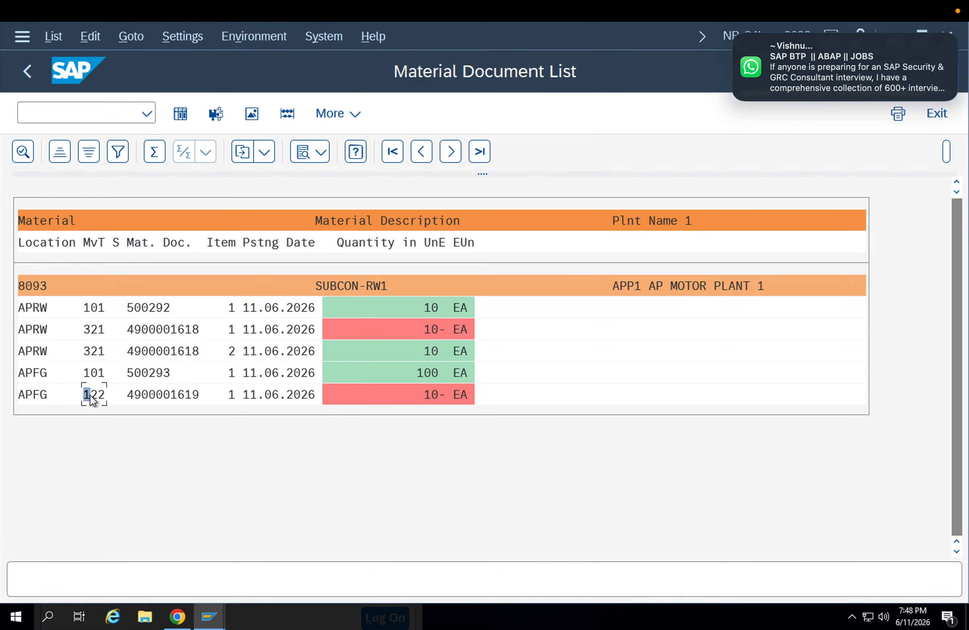
Open the material document of the 122 movement and review its movement type, quantity, purchase order data and storage location details
{"action": "left_click", "coordinate": [181, 395]}
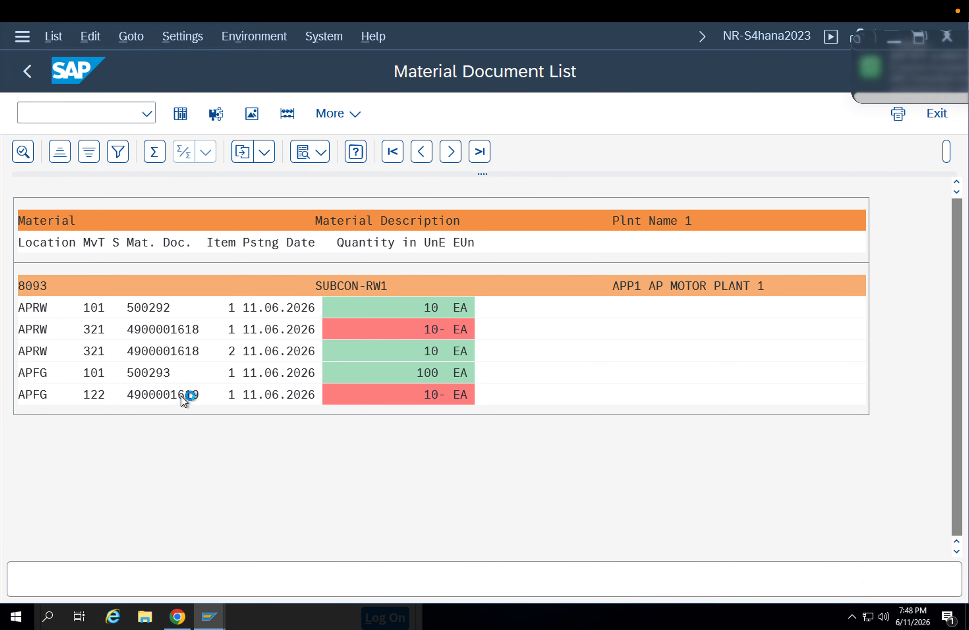
{"action": "scroll", "coordinate": [566, 320], "scroll_direction": "down", "scroll_amount": 3}
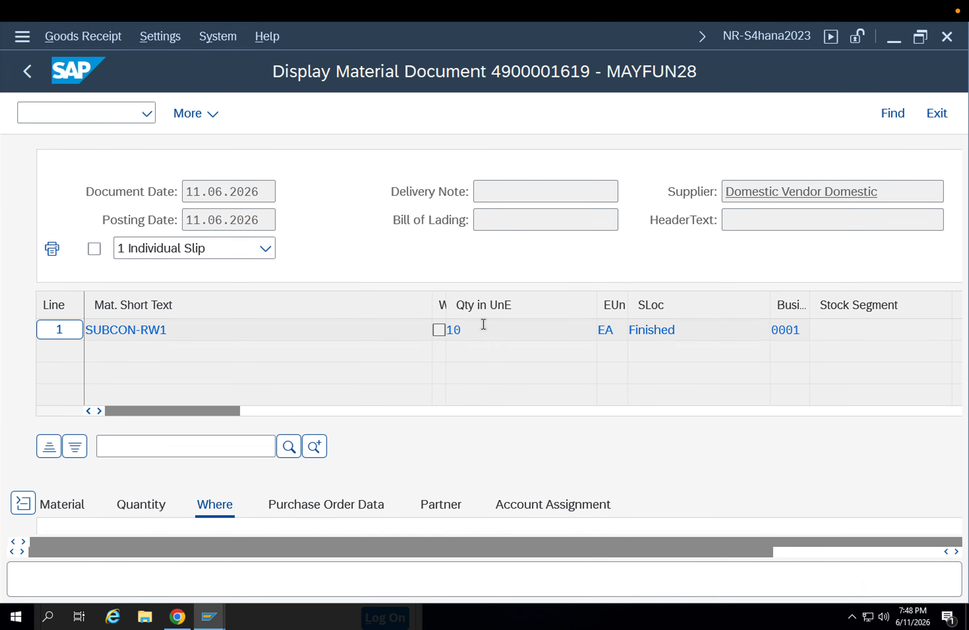
{"action": "scroll", "coordinate": [473, 324], "scroll_direction": "up", "scroll_amount": 3}
{"action": "scroll", "coordinate": [405, 378], "scroll_direction": "down", "scroll_amount": 3}
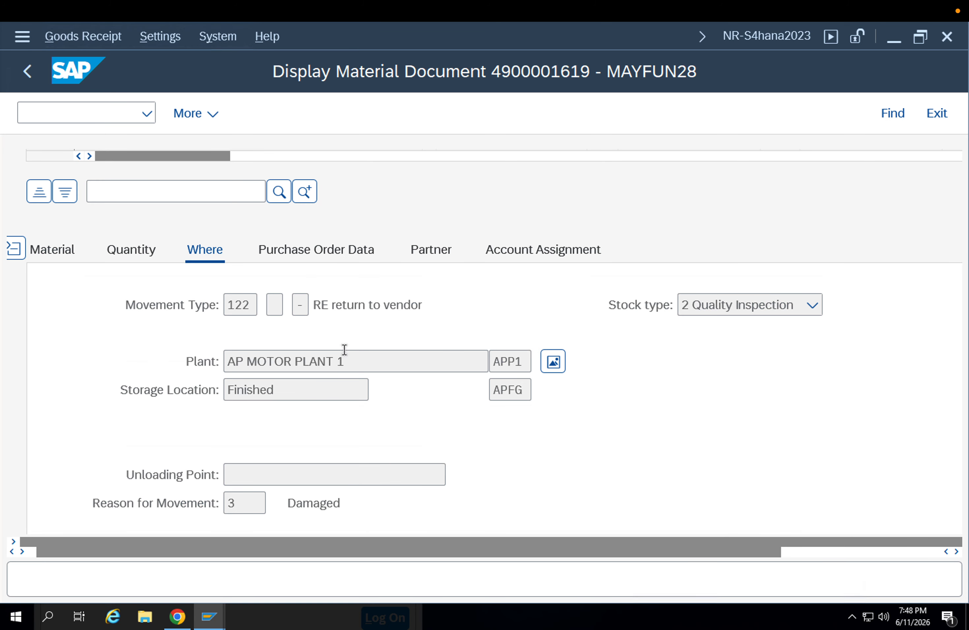
{"action": "left_click_drag", "start_coordinate": [313, 305], "coordinate": [425, 305]}
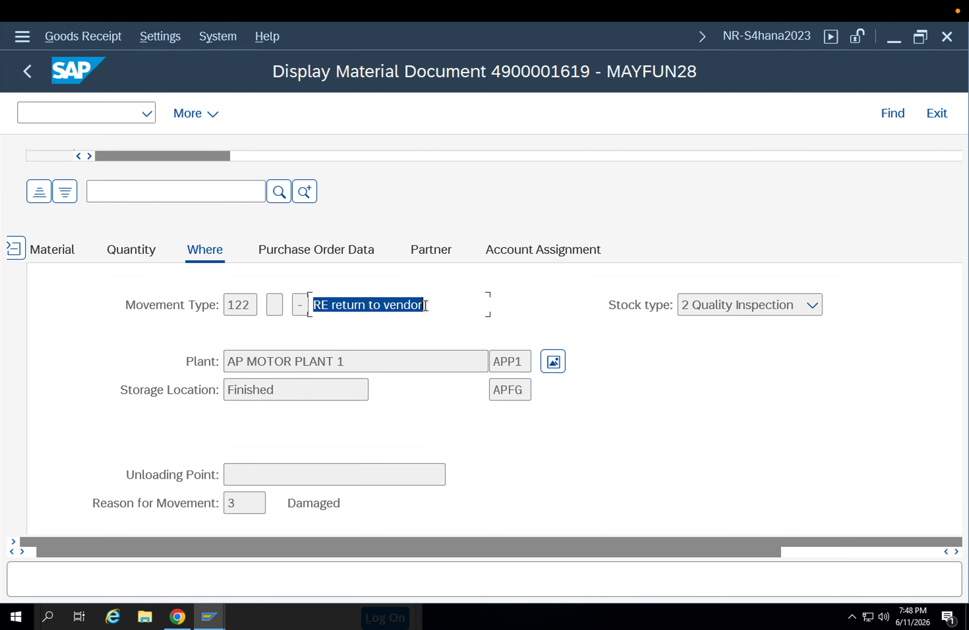
{"action": "left_click", "coordinate": [131, 249]}
{"action": "left_click_drag", "start_coordinate": [251, 307], "coordinate": [180, 309]}
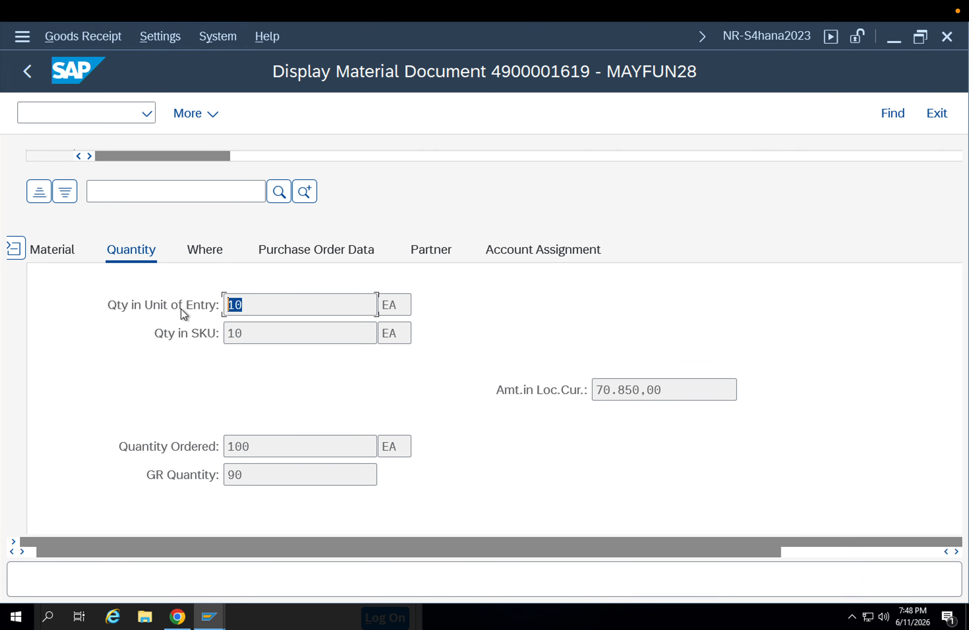
{"action": "left_click", "coordinate": [296, 247]}
{"action": "left_click", "coordinate": [222, 248]}
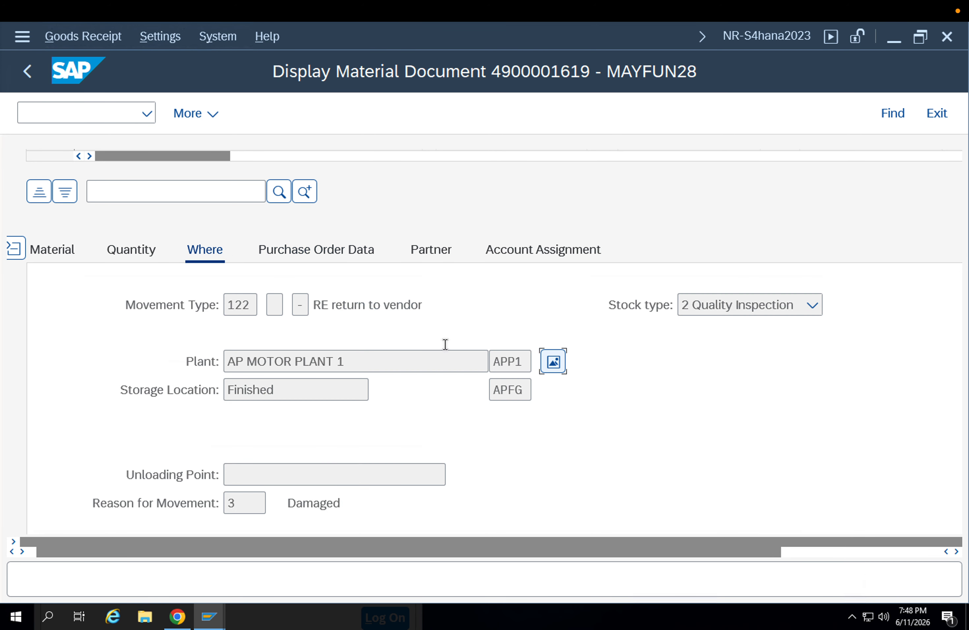
Check the quality inspection stock of material 8093 in storage location APFG in the stock overview, and return to the 122 material document
{"action": "left_click", "coordinate": [559, 366]}
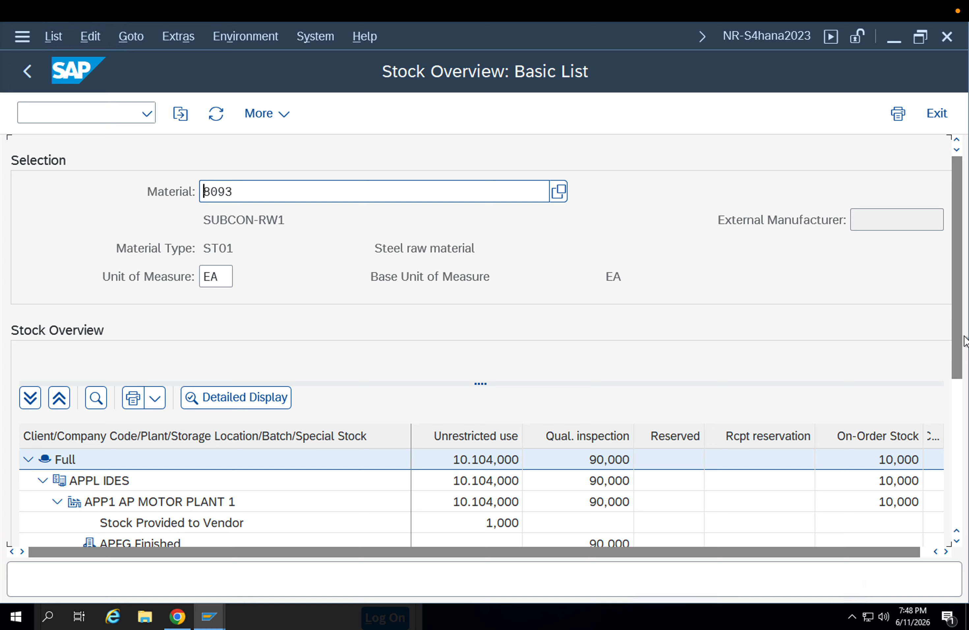
{"action": "scroll", "coordinate": [634, 388], "scroll_direction": "down", "scroll_amount": 5}
{"action": "left_click", "coordinate": [602, 304]}
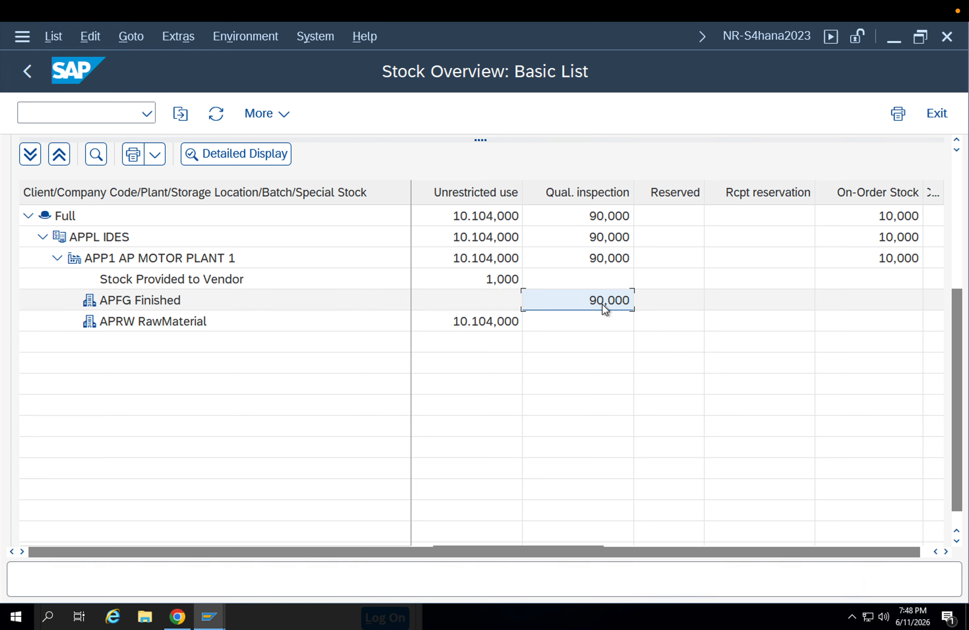
{"action": "left_click", "coordinate": [26, 73]}
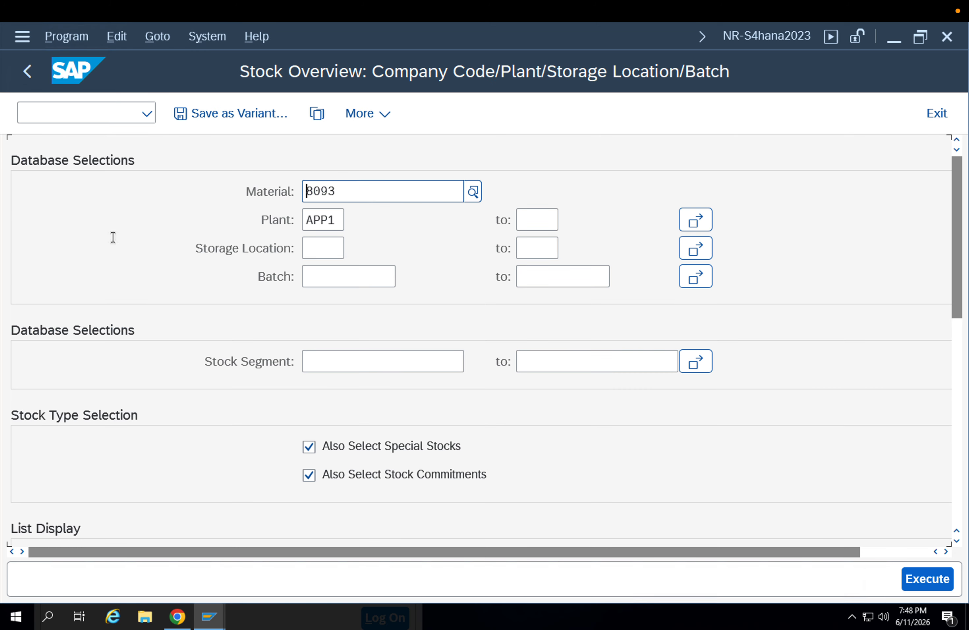
{"action": "left_click", "coordinate": [22, 78]}
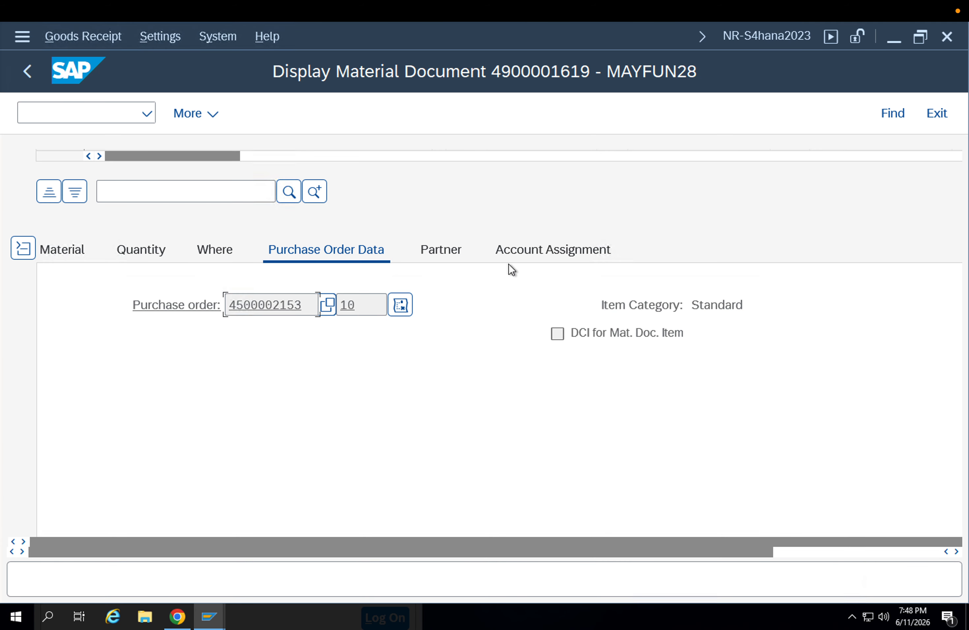
Review the partner and account assignment details of the 122 material document and return to the material document list
{"action": "left_click", "coordinate": [441, 253]}
{"action": "left_click", "coordinate": [520, 255]}
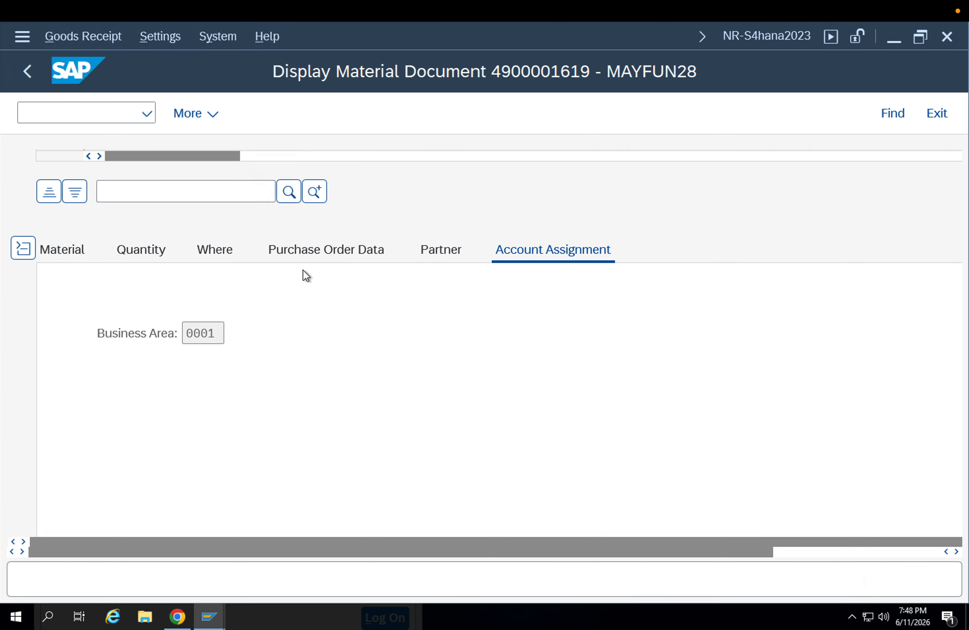
{"action": "left_click", "coordinate": [22, 79]}
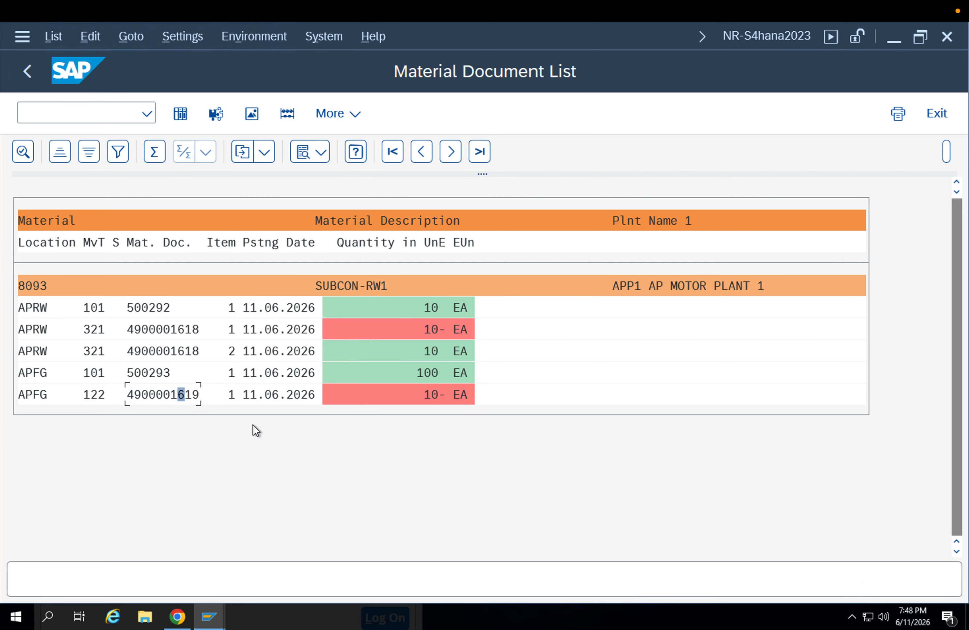
Open the second item of the 321 material document, review its transfer posting details, and return to the list
{"action": "double_click", "coordinate": [162, 351]}
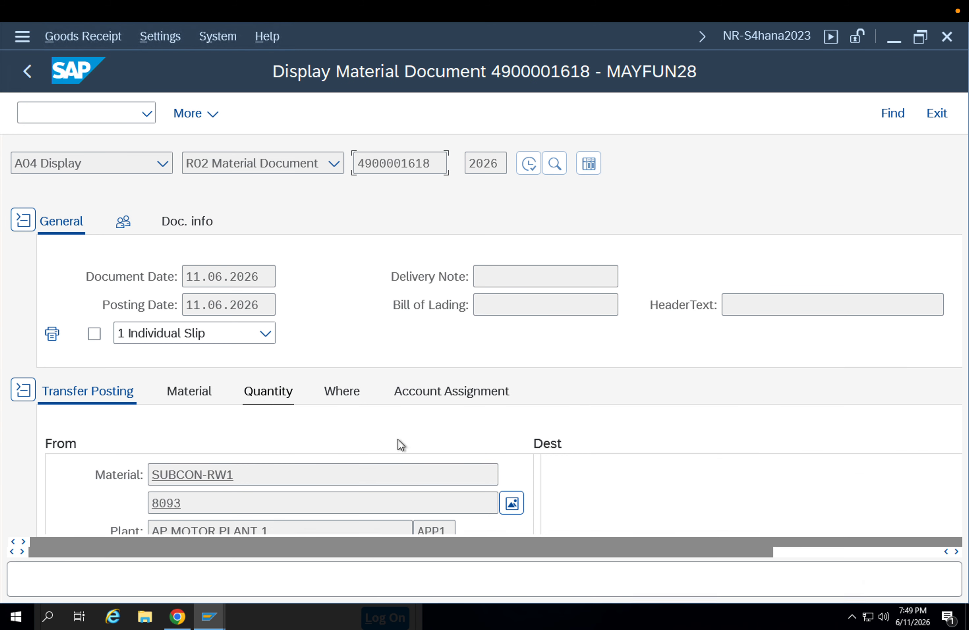
{"action": "scroll", "coordinate": [433, 446], "scroll_direction": "down", "scroll_amount": 5}
{"action": "scroll", "coordinate": [472, 451], "scroll_direction": "up", "scroll_amount": 5}
{"action": "left_click", "coordinate": [34, 80]}
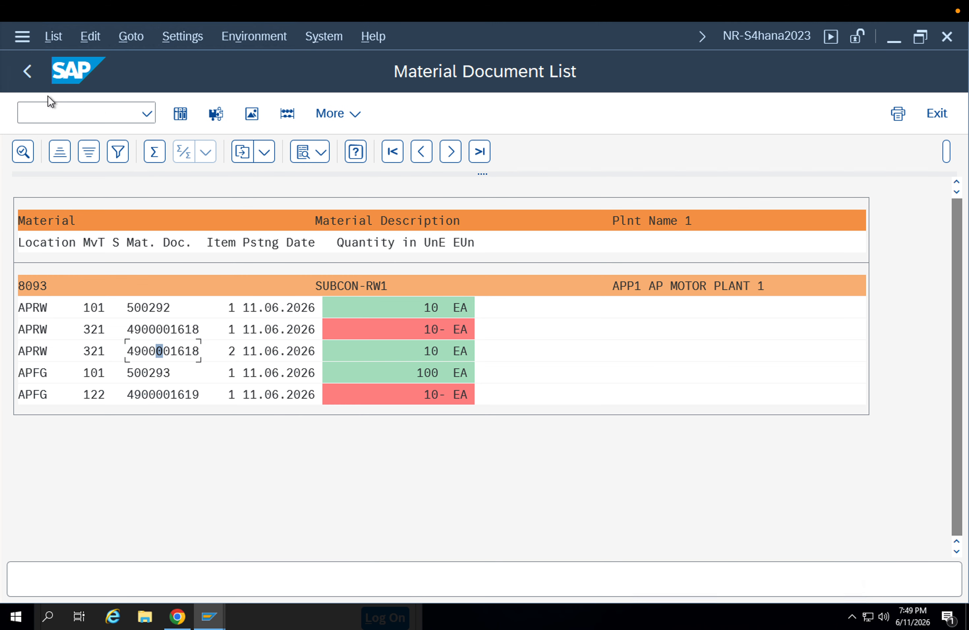
{"action": "left_click", "coordinate": [73, 119]}
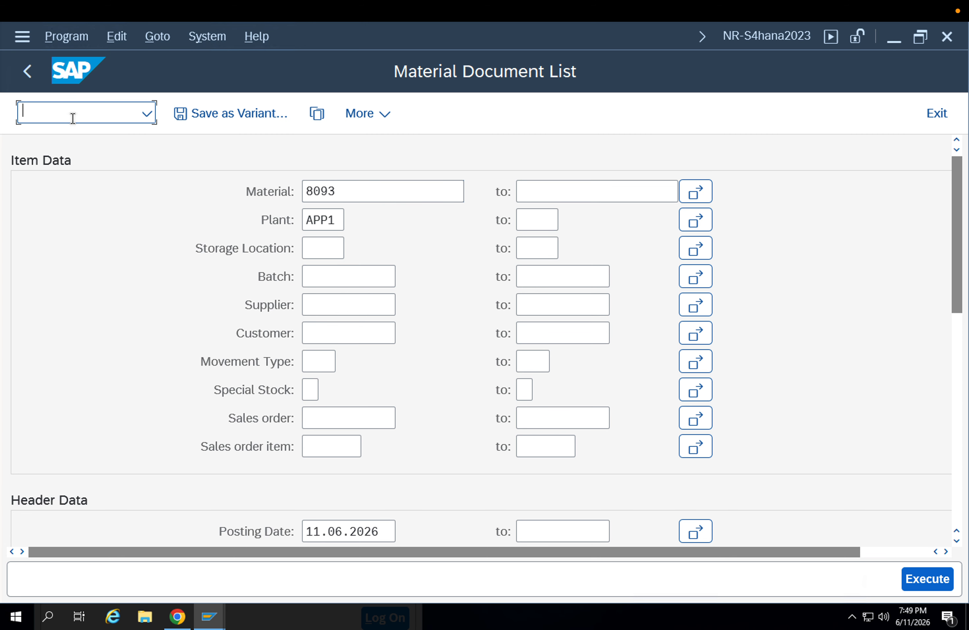
{"action": "type", "text": "/nqa3202"}
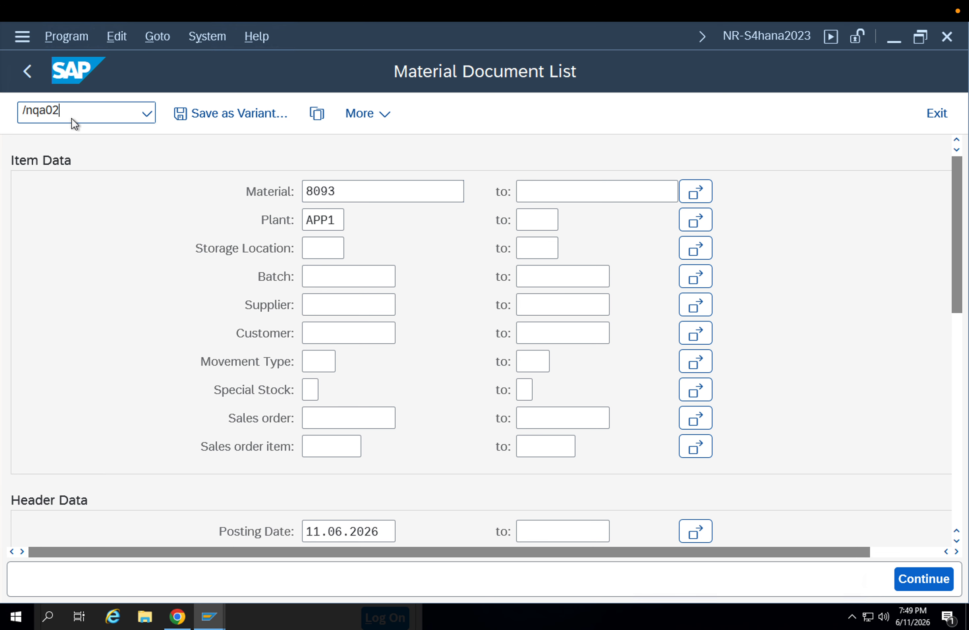
{"action": "key", "text": "Return"}
{"action": "key", "text": "Return"}
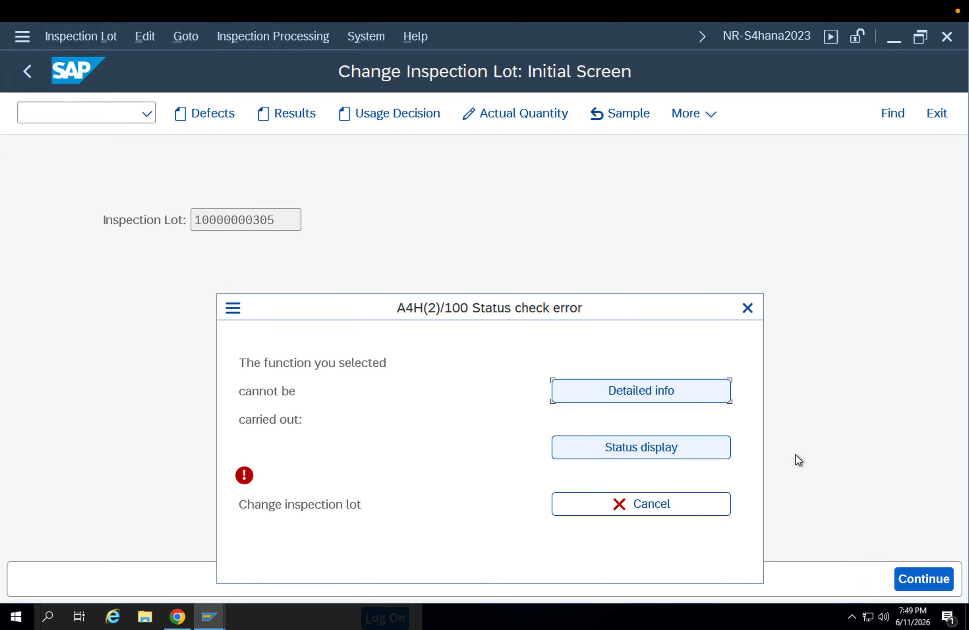
{"action": "left_click", "coordinate": [675, 387]}
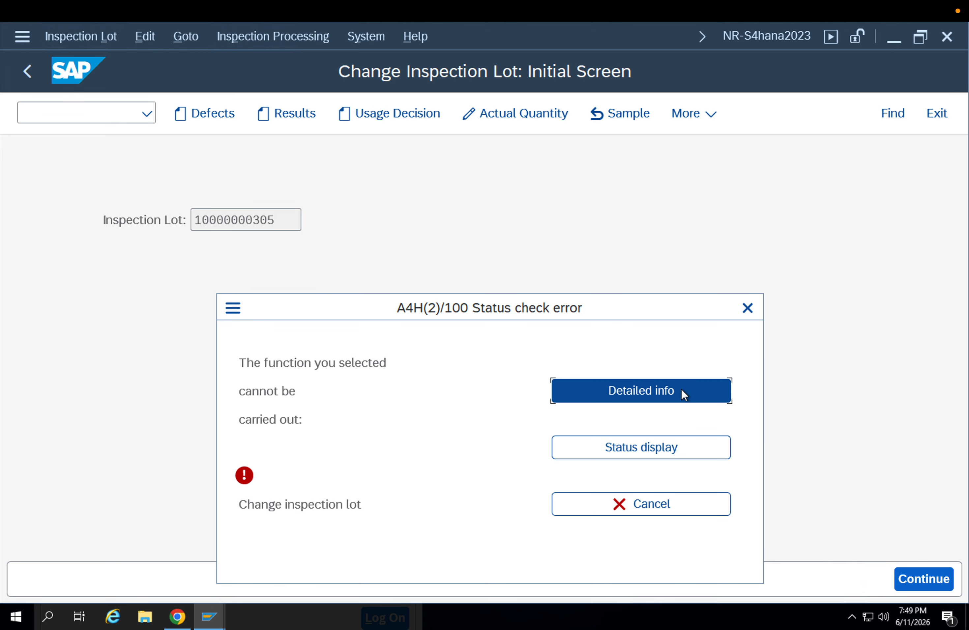
{"action": "left_click", "coordinate": [745, 310]}
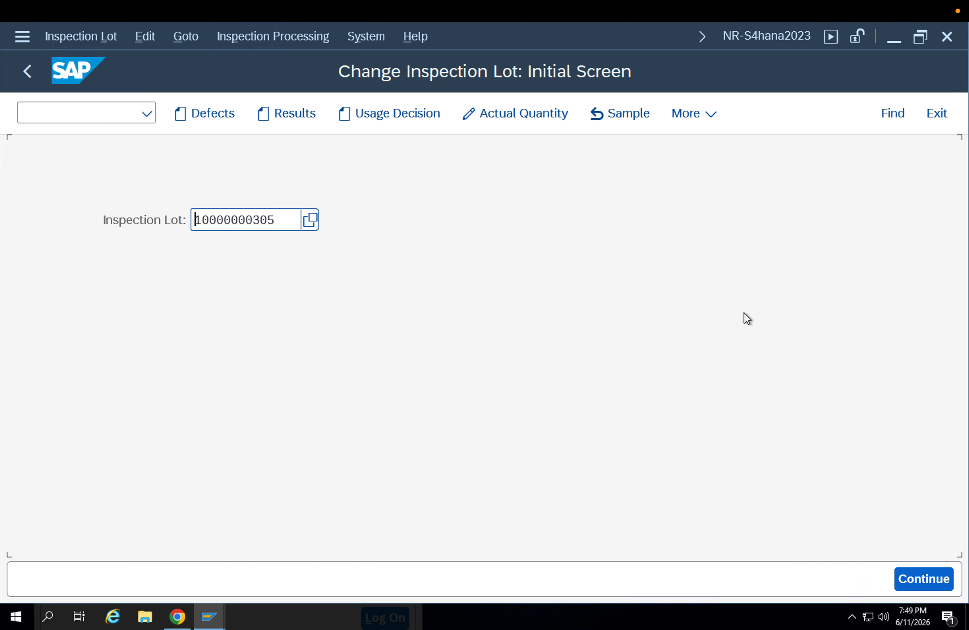
{"action": "left_click", "coordinate": [938, 569]}
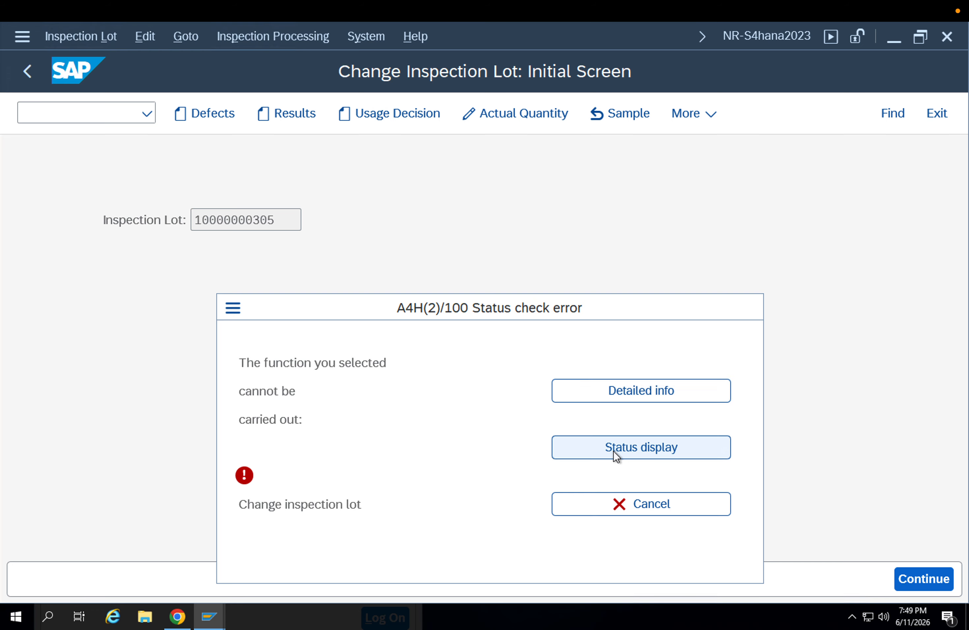
{"action": "left_click", "coordinate": [612, 451]}
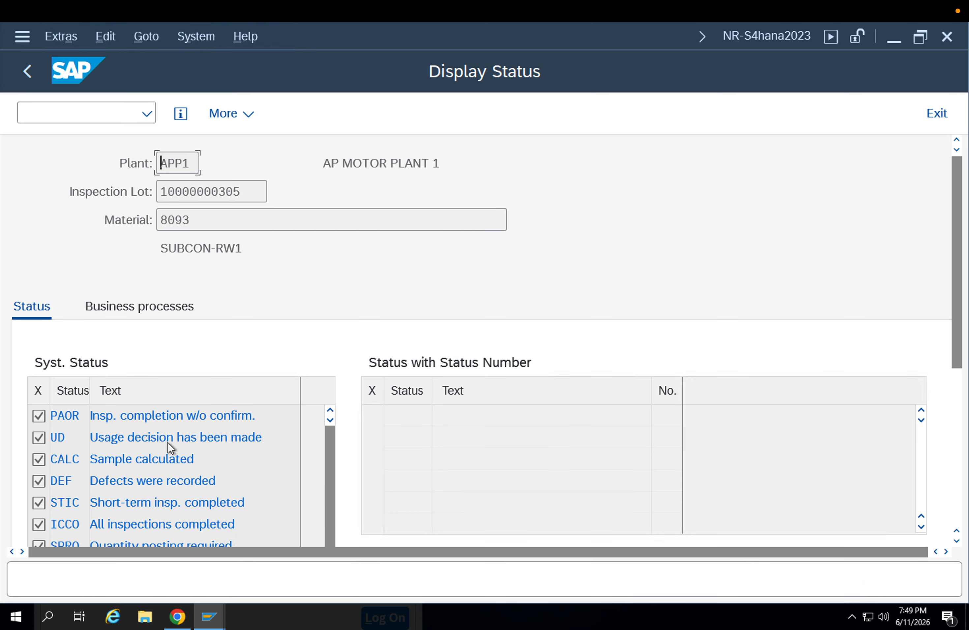
{"action": "scroll", "coordinate": [169, 434], "scroll_direction": "down", "scroll_amount": 1}
{"action": "scroll", "coordinate": [171, 428], "scroll_direction": "up", "scroll_amount": 1}
{"action": "left_click_drag", "start_coordinate": [246, 414], "coordinate": [93, 417]}
{"action": "left_click", "coordinate": [153, 437]}
{"action": "left_click_drag", "start_coordinate": [266, 437], "coordinate": [91, 441]}
{"action": "left_click_drag", "start_coordinate": [200, 461], "coordinate": [8, 466]}
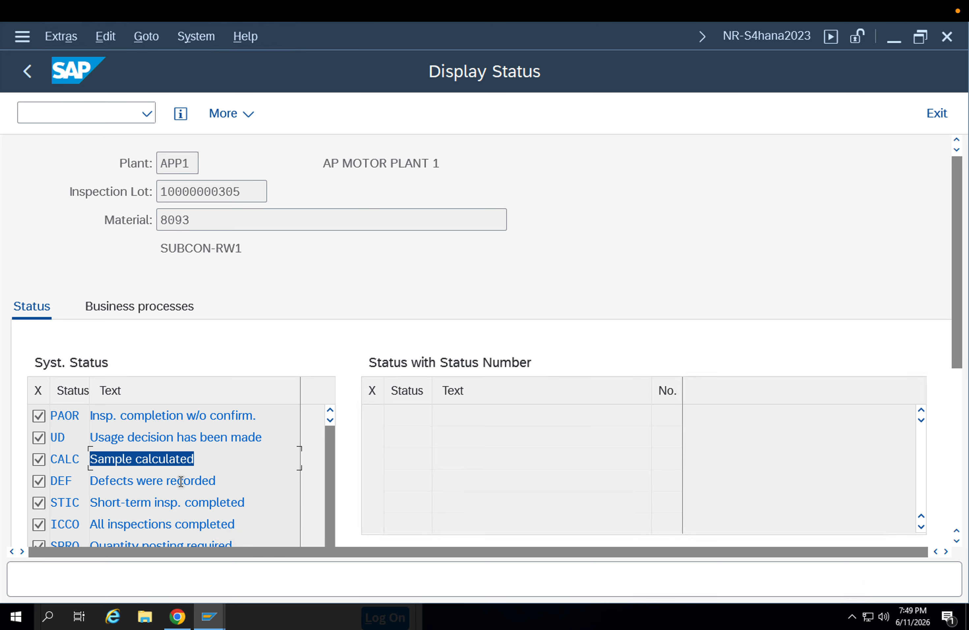
{"action": "left_click_drag", "start_coordinate": [177, 482], "coordinate": [22, 487]}
{"action": "left_click_drag", "start_coordinate": [247, 503], "coordinate": [85, 512]}
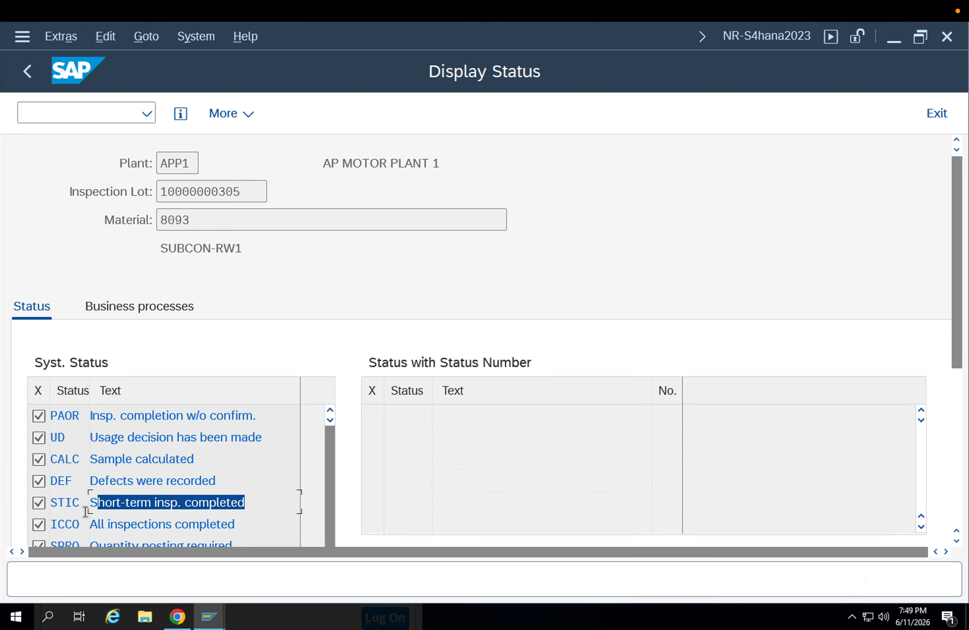
{"action": "scroll", "coordinate": [187, 494], "scroll_direction": "down", "scroll_amount": 2}
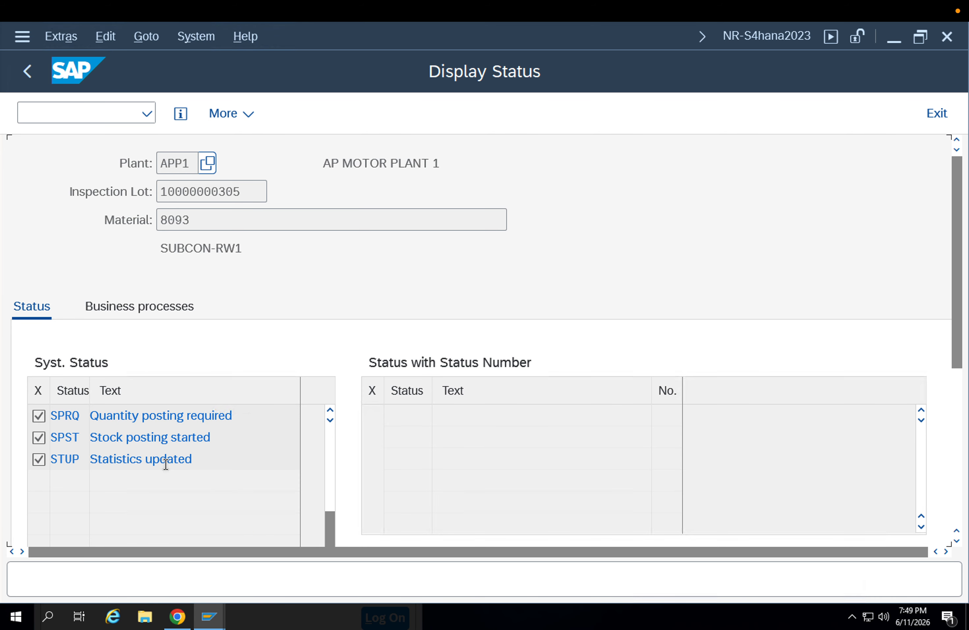
{"action": "scroll", "coordinate": [167, 465], "scroll_direction": "up", "scroll_amount": 3}
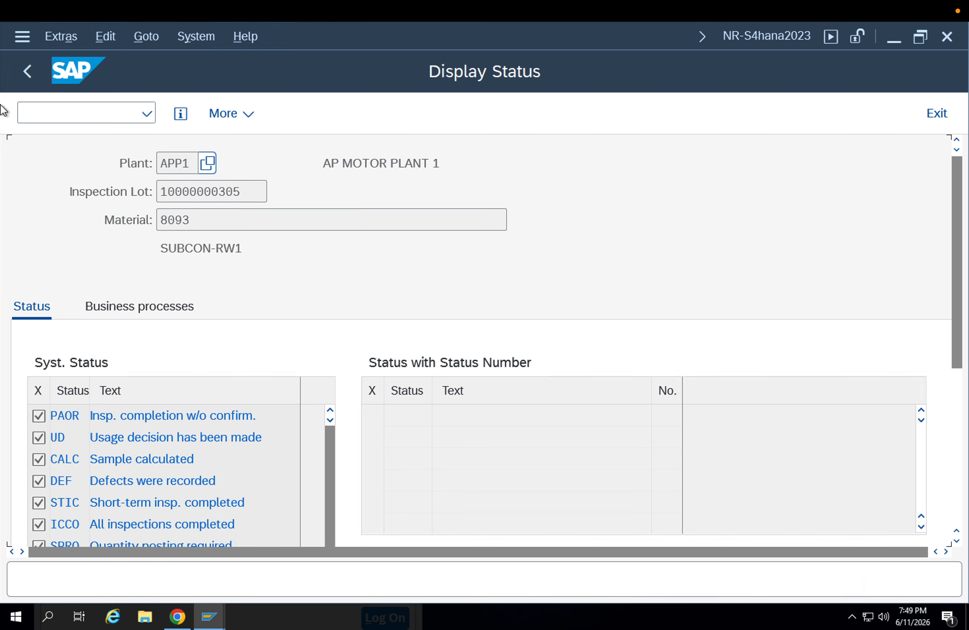
{"action": "left_click", "coordinate": [28, 77]}
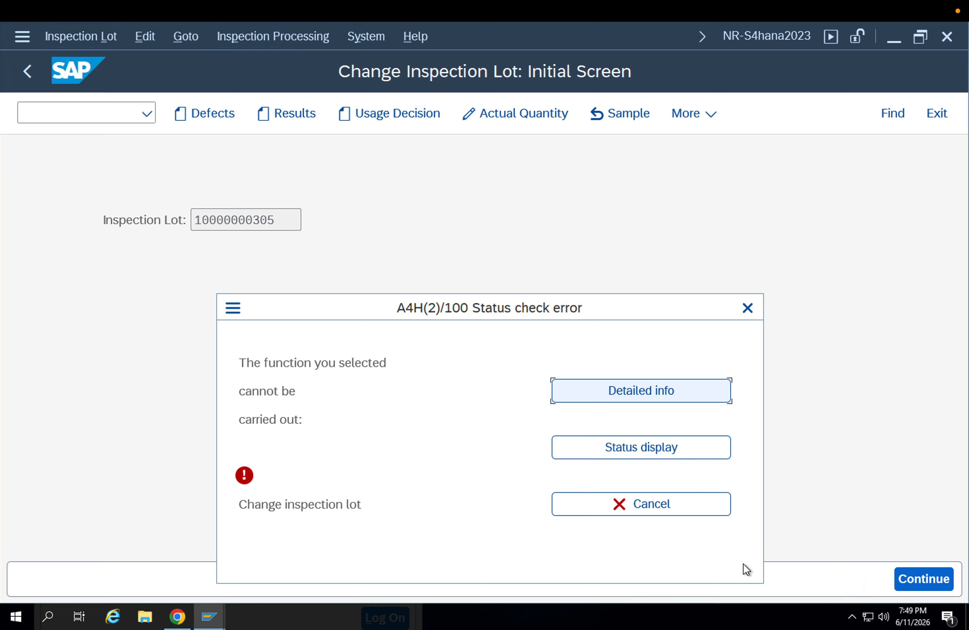
{"action": "left_click", "coordinate": [689, 509]}
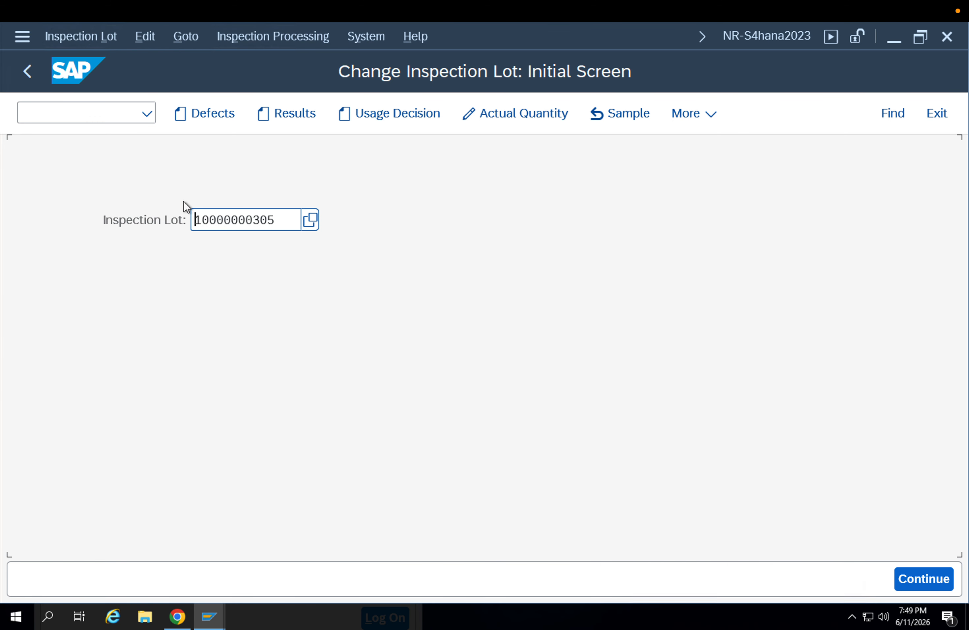
Try to record the usage decision for the lot and examine which system statuses influence it
{"action": "left_click", "coordinate": [392, 109]}
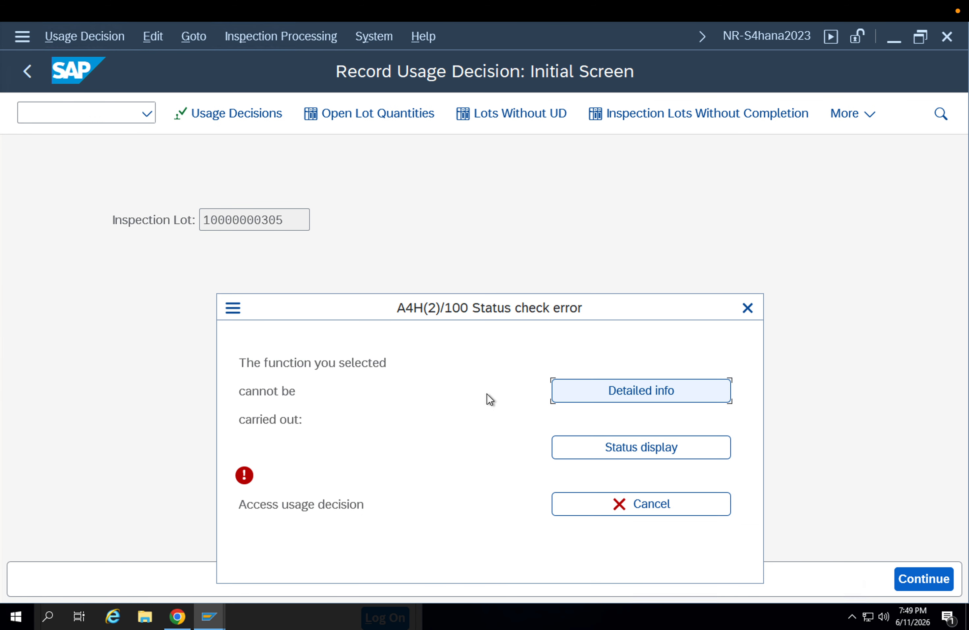
{"action": "left_click", "coordinate": [637, 395]}
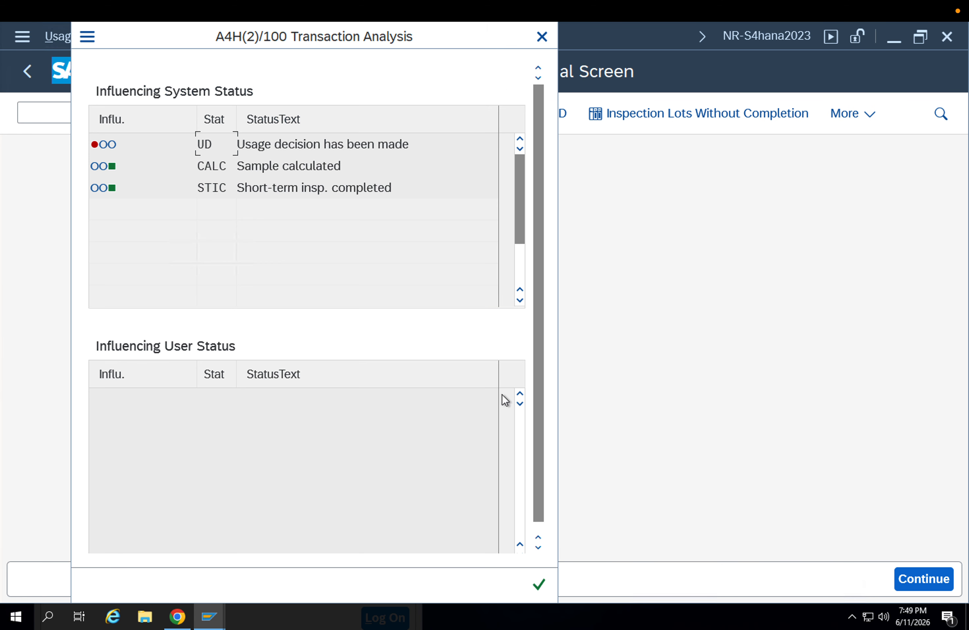
{"action": "left_click", "coordinate": [537, 588]}
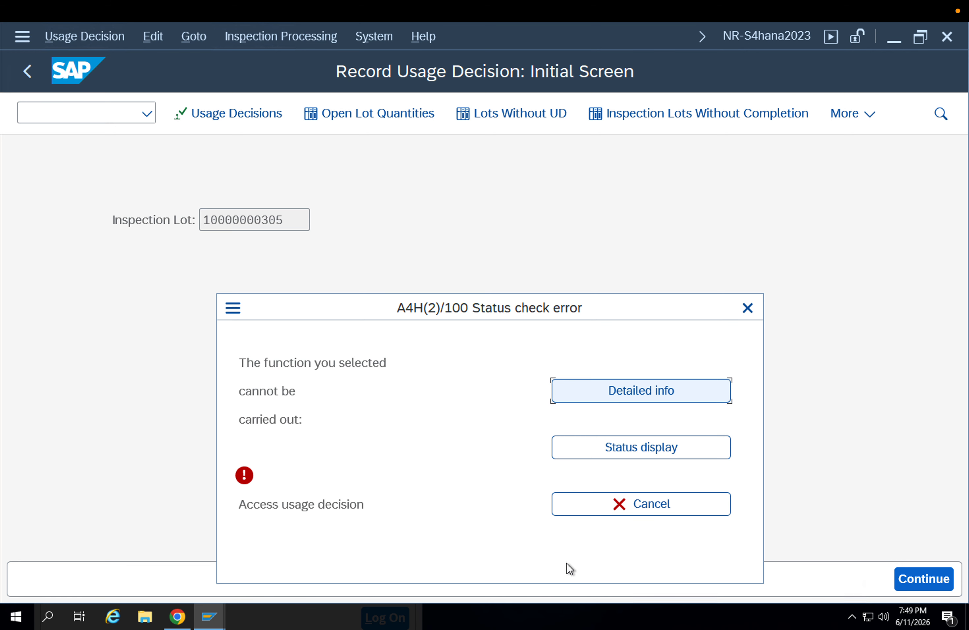
{"action": "left_click", "coordinate": [650, 501]}
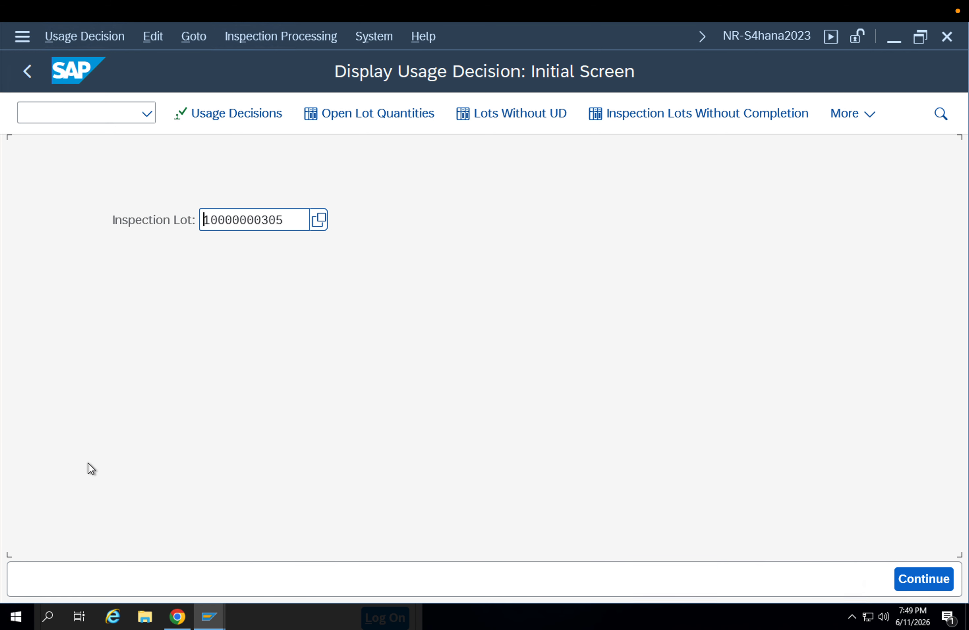
List the inspection lots without usage decision in plant APP1 created from 04.06.2026 to 11.06.2026, and leave the report
{"action": "left_click", "coordinate": [507, 117]}
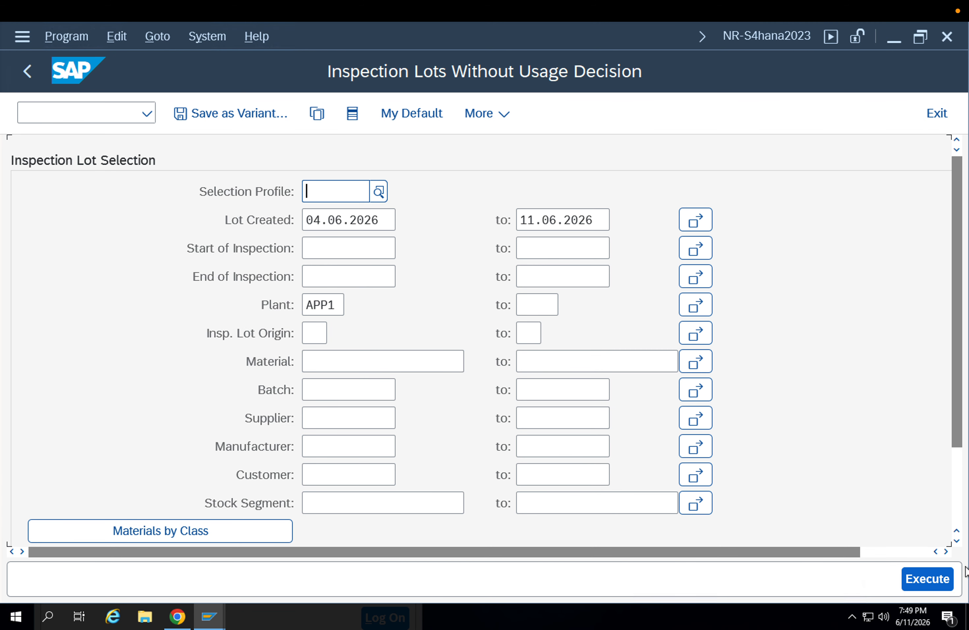
{"action": "left_click", "coordinate": [936, 573]}
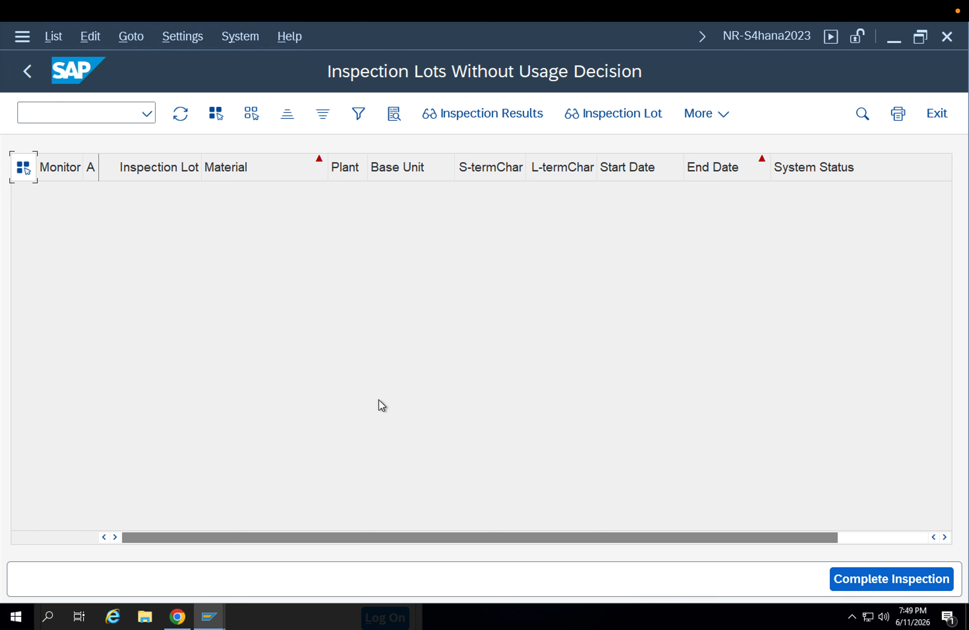
{"action": "left_click", "coordinate": [24, 84]}
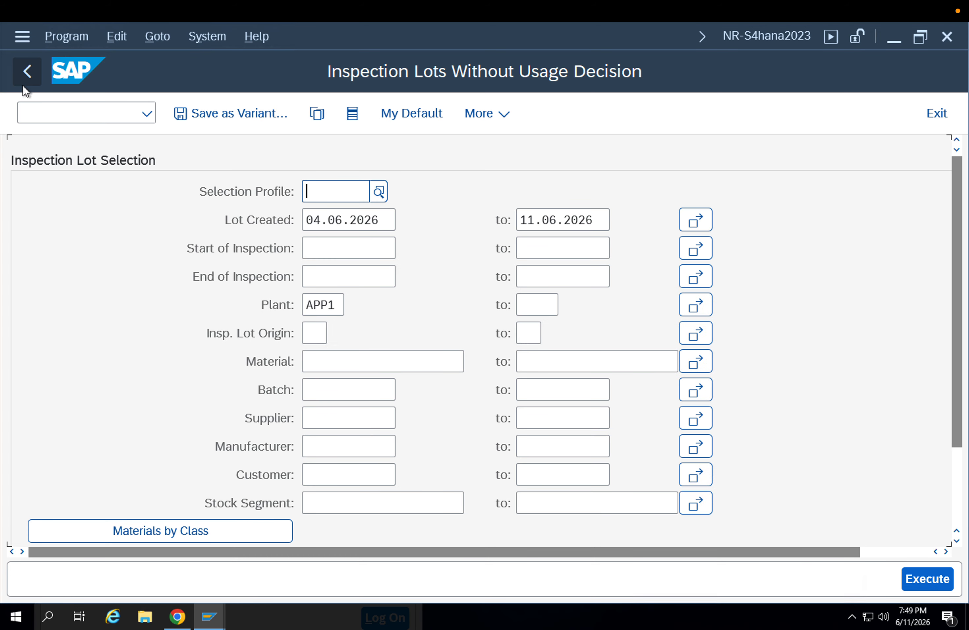
{"action": "left_click", "coordinate": [24, 85]}
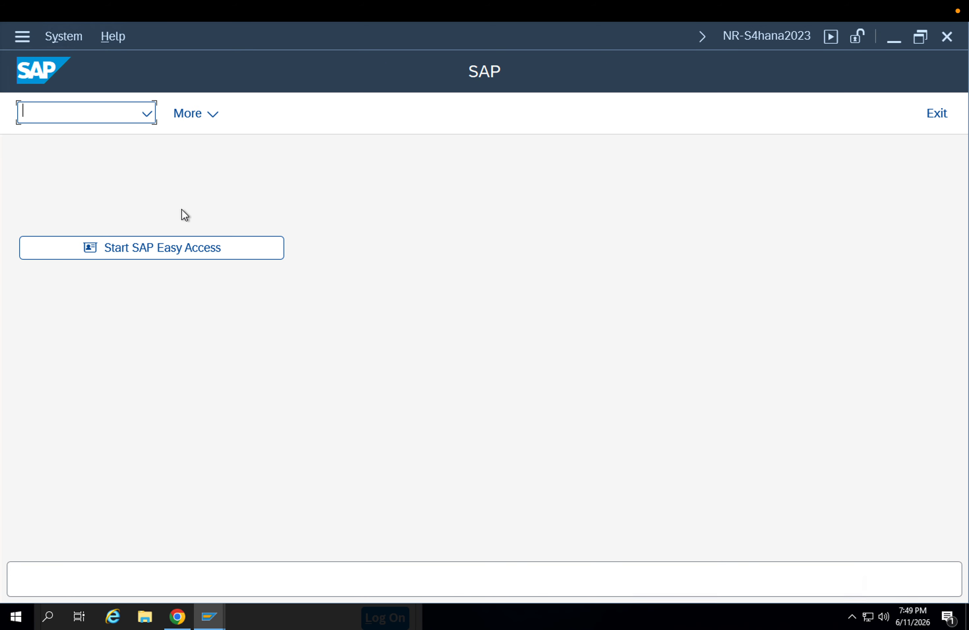
{"action": "type", "text": "qa02"}
{"action": "key", "text": "Return"}
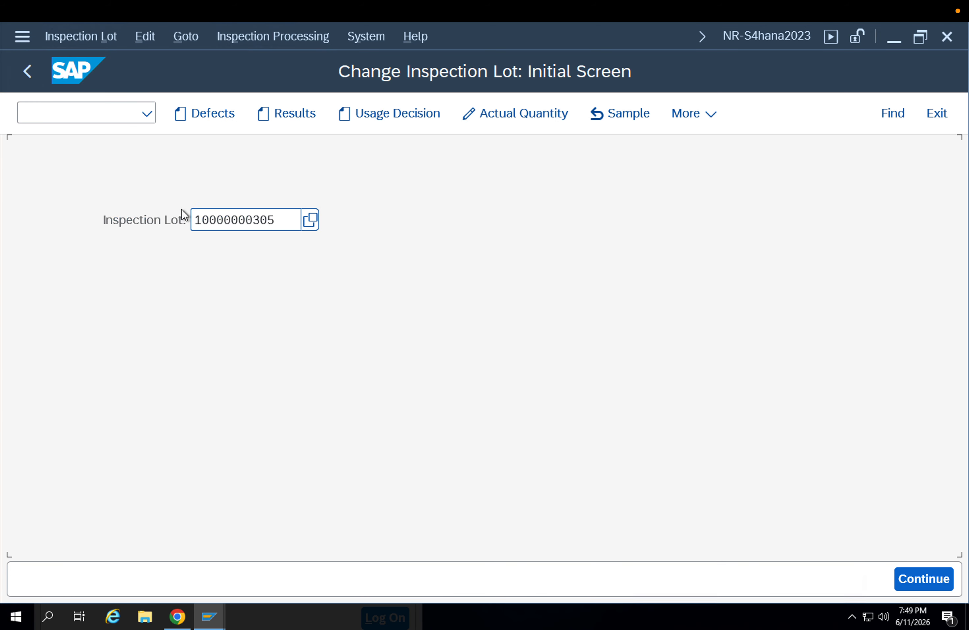
{"action": "left_click", "coordinate": [406, 115]}
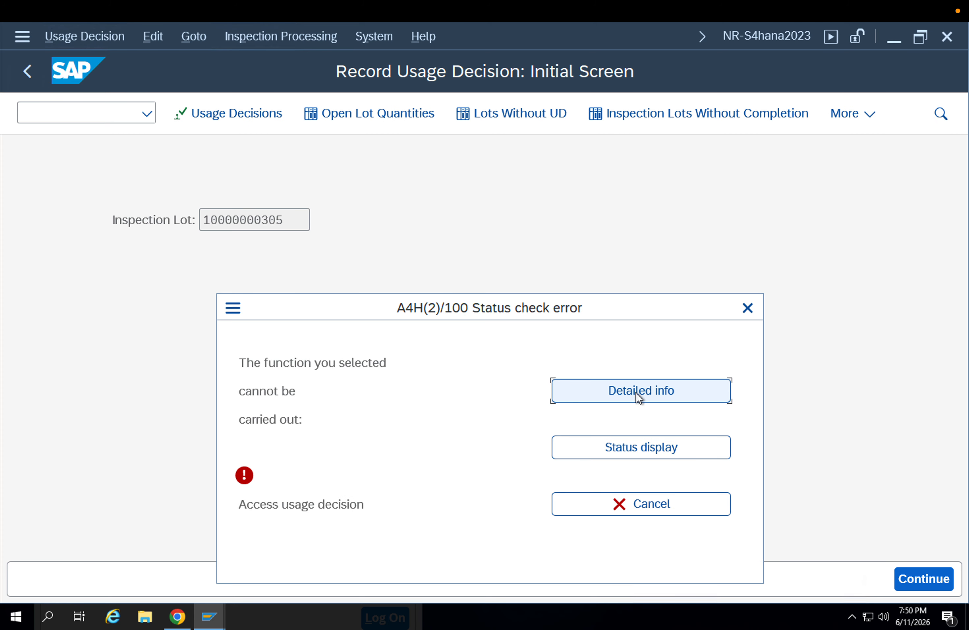
{"action": "left_click", "coordinate": [743, 310]}
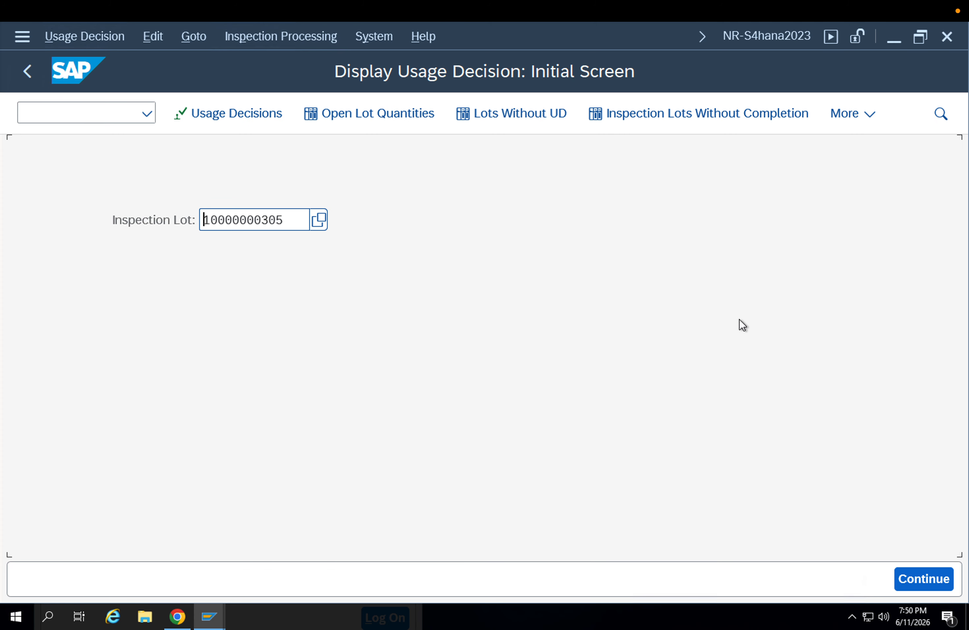
Open the collective usage decision for OK lots, set the plant to APP1, and clear the material selection
{"action": "left_click", "coordinate": [270, 113]}
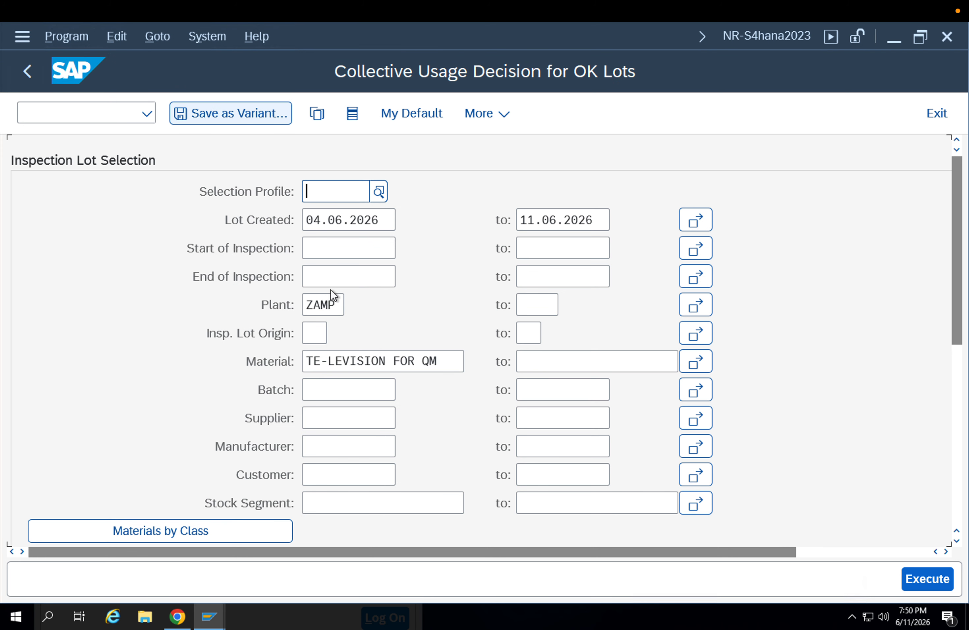
{"action": "double_click", "coordinate": [340, 304]}
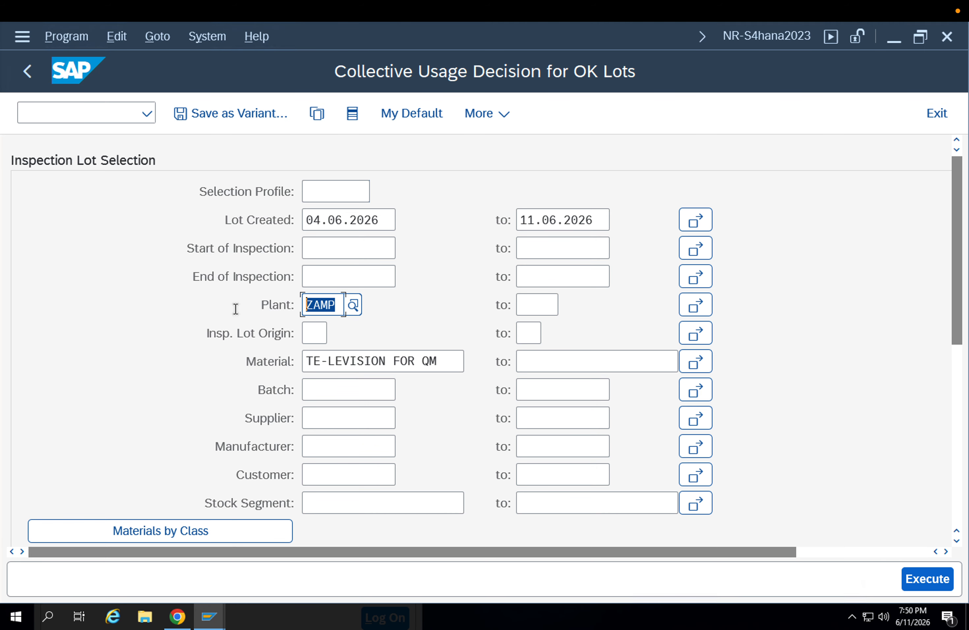
{"action": "key", "text": "Delete"}
{"action": "key", "text": "Down"}
{"action": "key", "text": "Down"}
{"action": "key", "text": "Return"}
{"action": "key", "text": "Return"}
{"action": "left_click_drag", "start_coordinate": [437, 361], "coordinate": [234, 366]}
{"action": "key", "text": "Delete"}
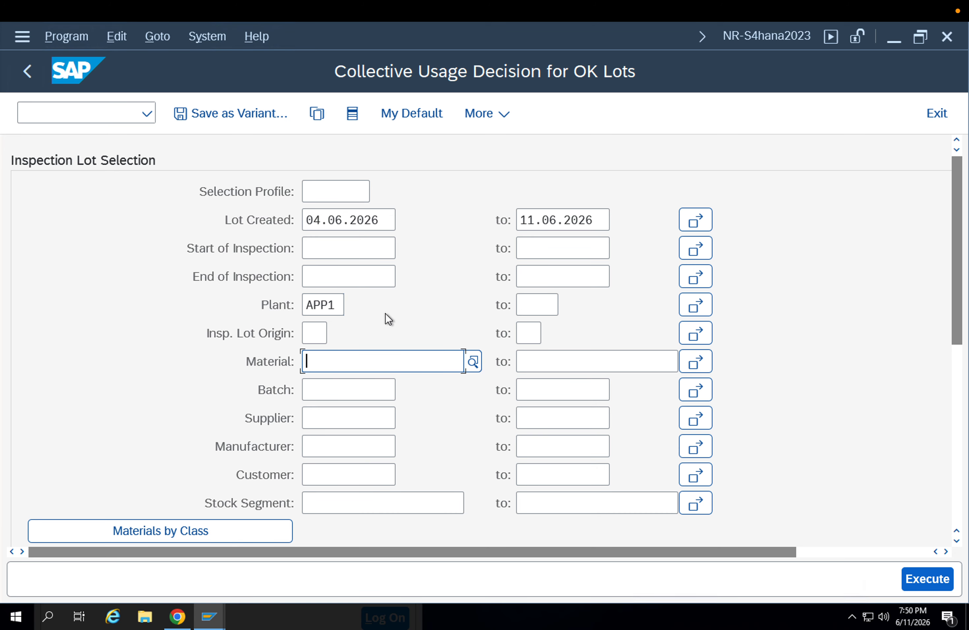
List the OK lots of plant APP1 created from 04.06.2026 to 11.06.2026, and leave the collective usage decision
{"action": "left_click", "coordinate": [917, 573]}
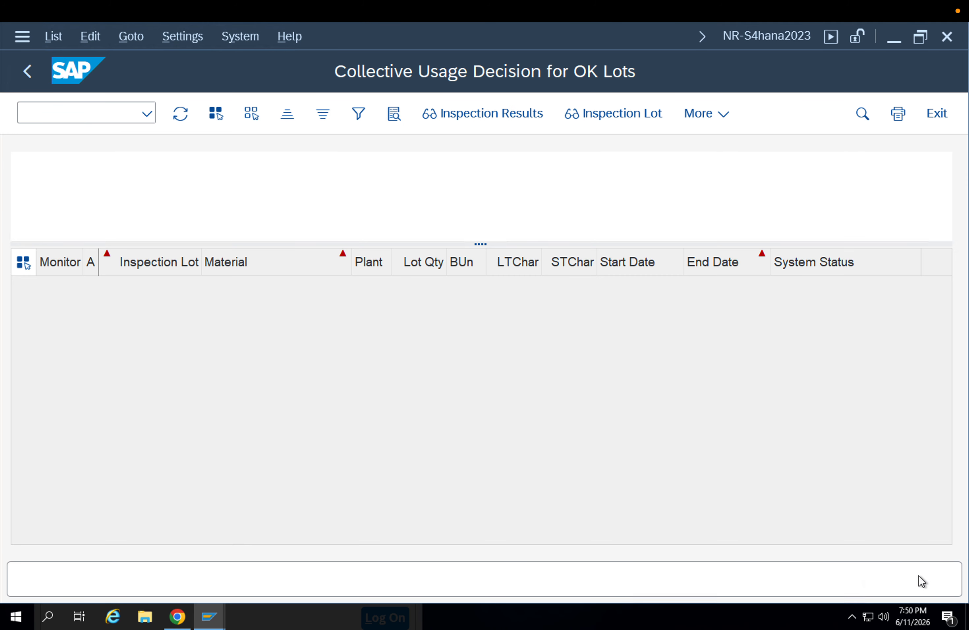
{"action": "left_click", "coordinate": [29, 72]}
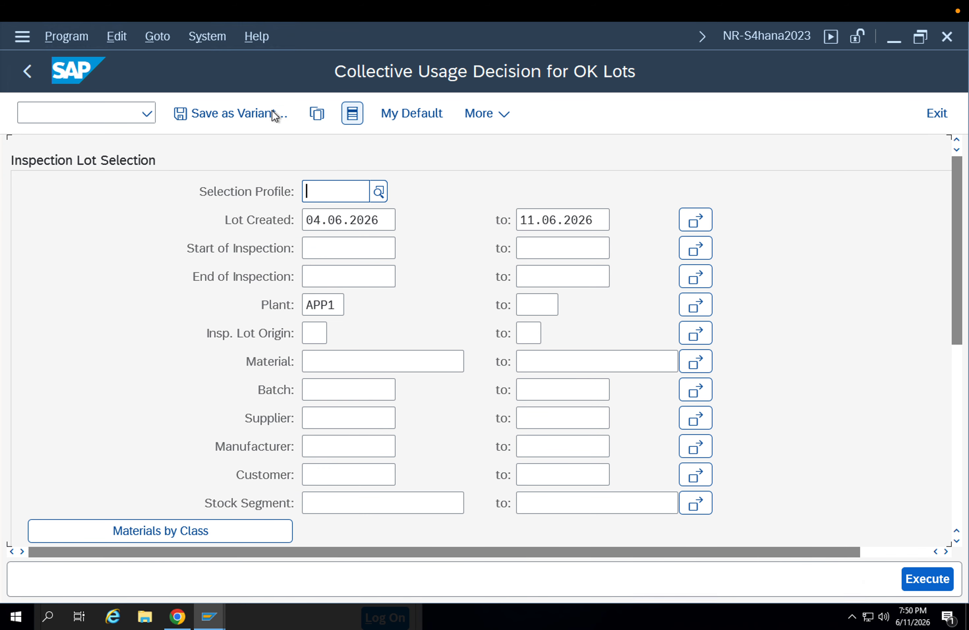
{"action": "left_click", "coordinate": [25, 72]}
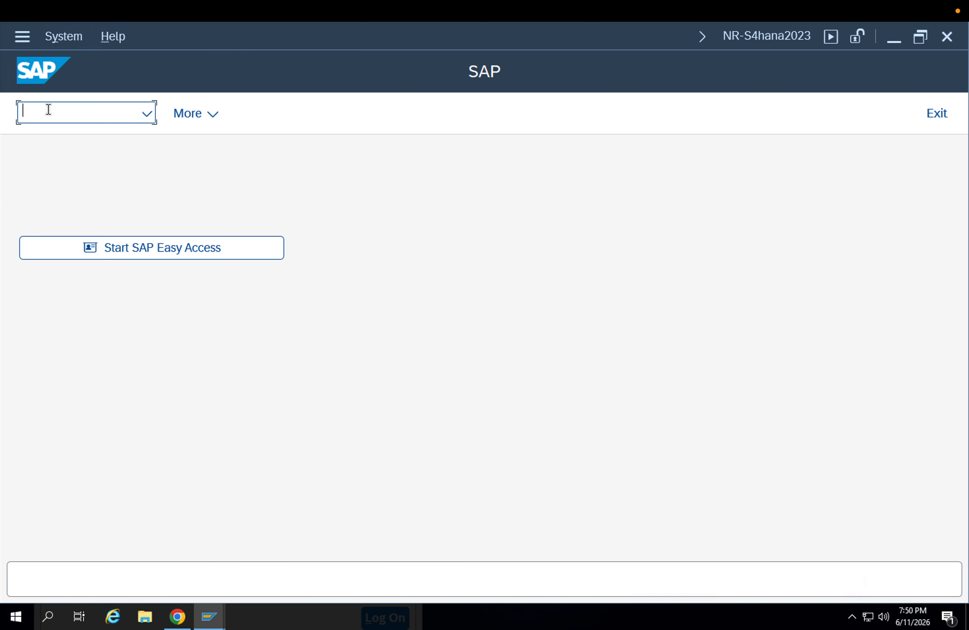
Start transaction ME21N and enter supplier 9000 for a new standard purchase order
{"action": "type", "text": "/nme21n"}
{"action": "key", "text": "Return"}
{"action": "left_click", "coordinate": [512, 168]}
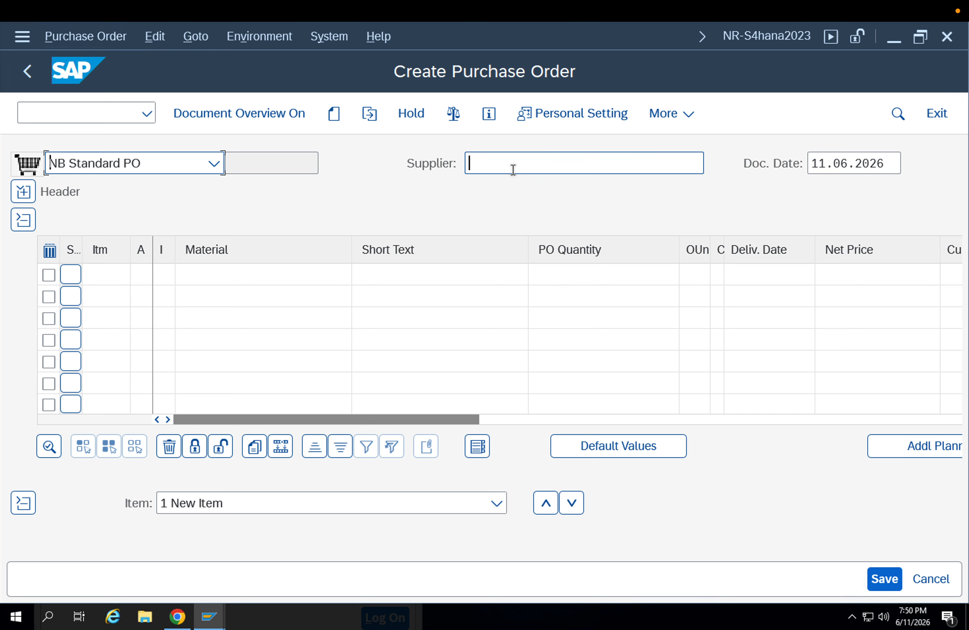
{"action": "left_click", "coordinate": [513, 188]}
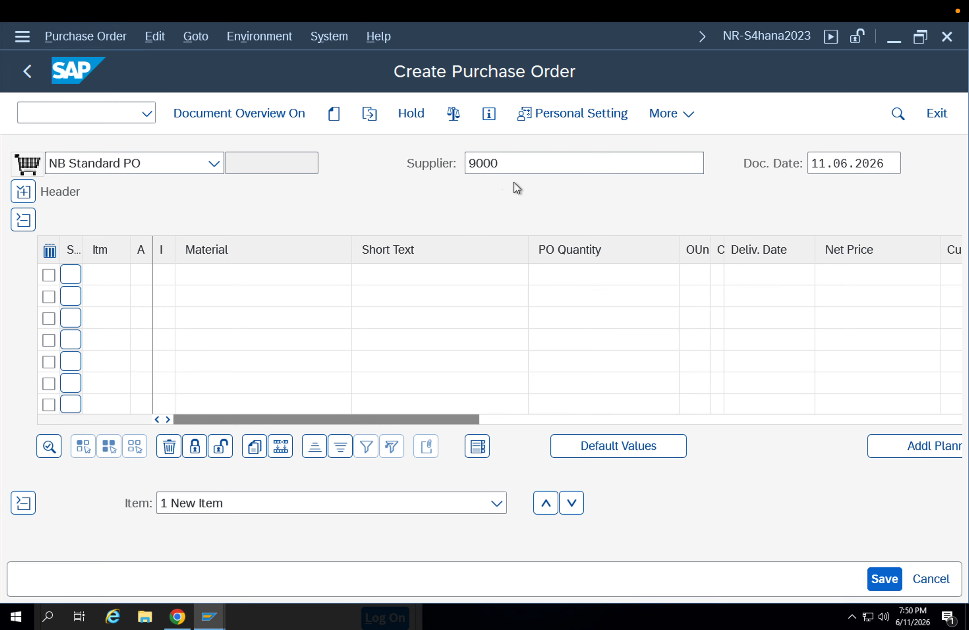
{"action": "key", "text": "Return"}
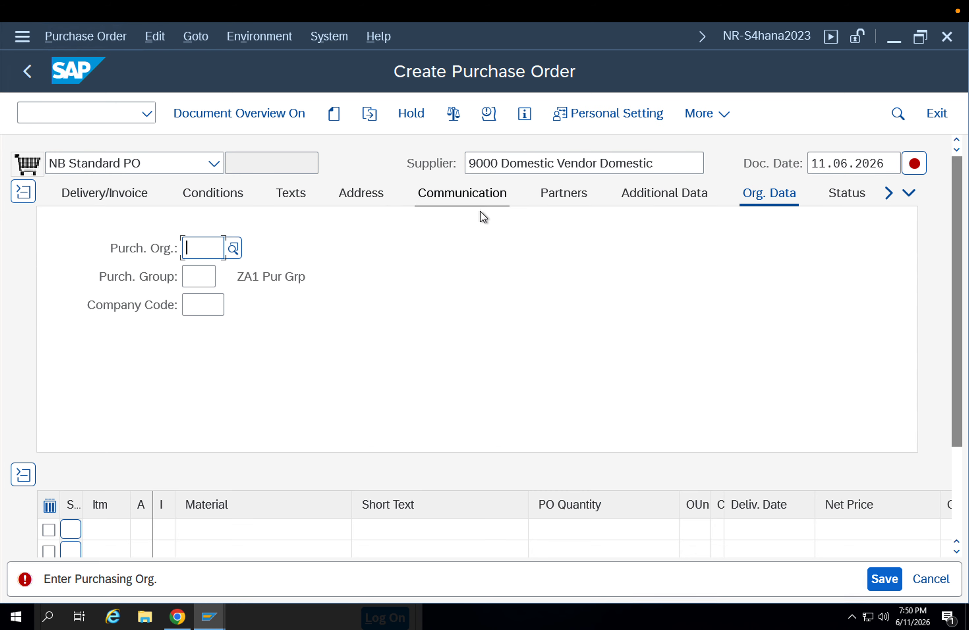
Set the order's purchasing organization to APP1, purchasing group to 001 and company code to APPL
{"action": "left_click", "coordinate": [209, 273]}
{"action": "key", "text": "Return"}
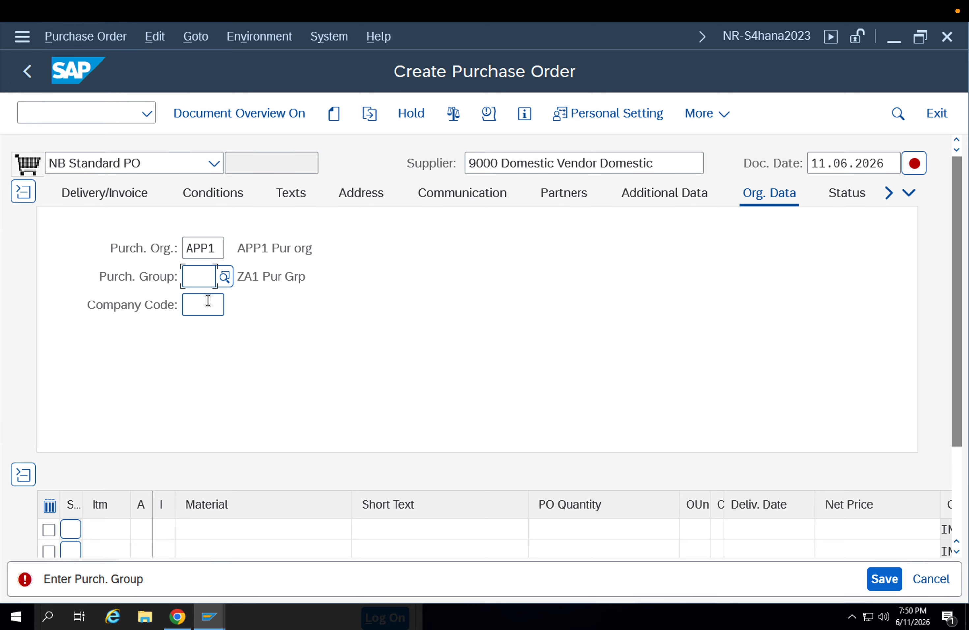
{"action": "left_click", "coordinate": [205, 301]}
{"action": "key", "text": "Return"}
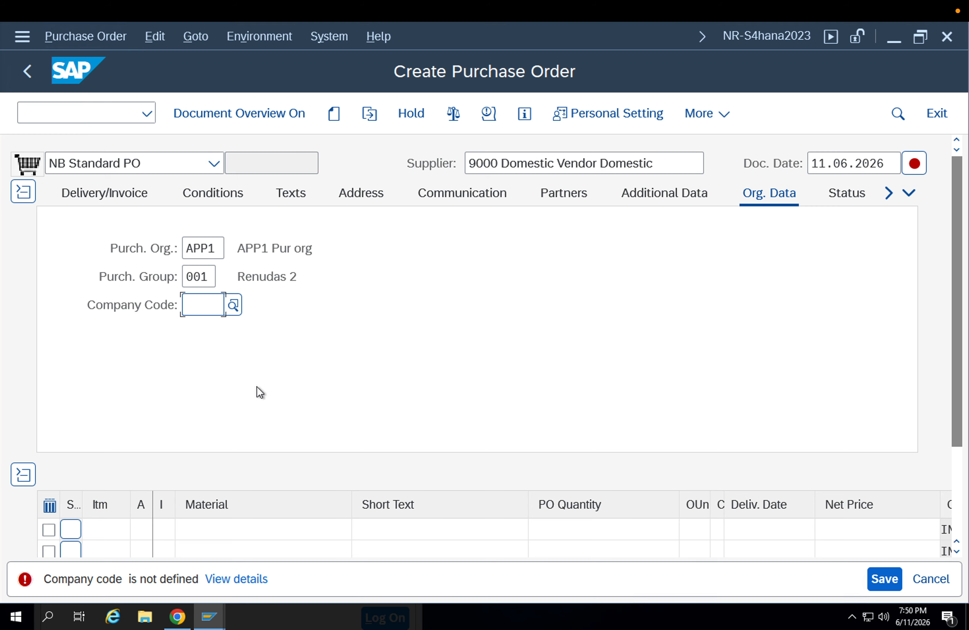
{"action": "left_click", "coordinate": [214, 334]}
{"action": "key", "text": "Return"}
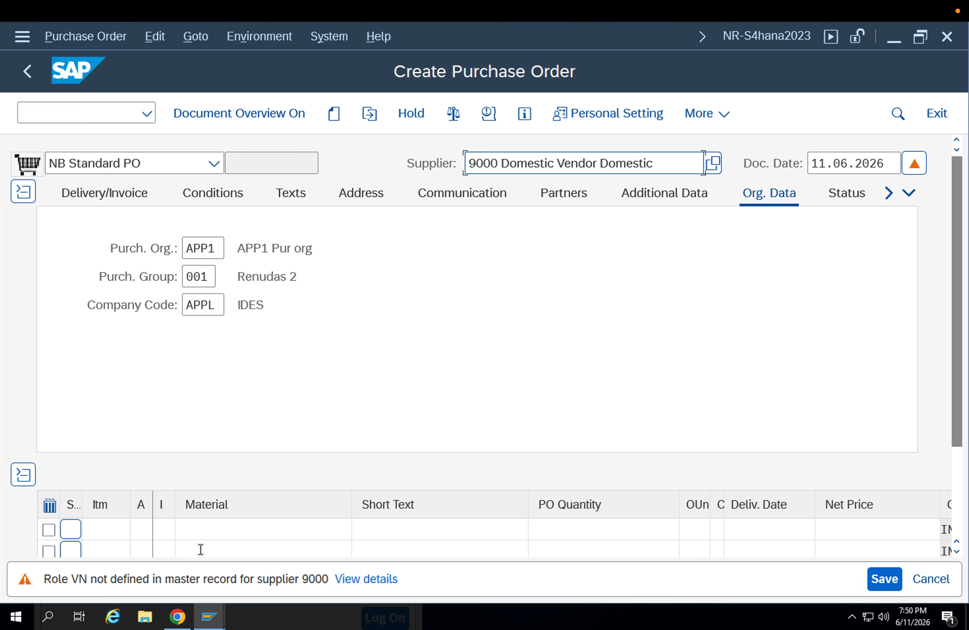
Enter material 8093 as the first item of the purchase order
{"action": "left_click", "coordinate": [211, 521]}
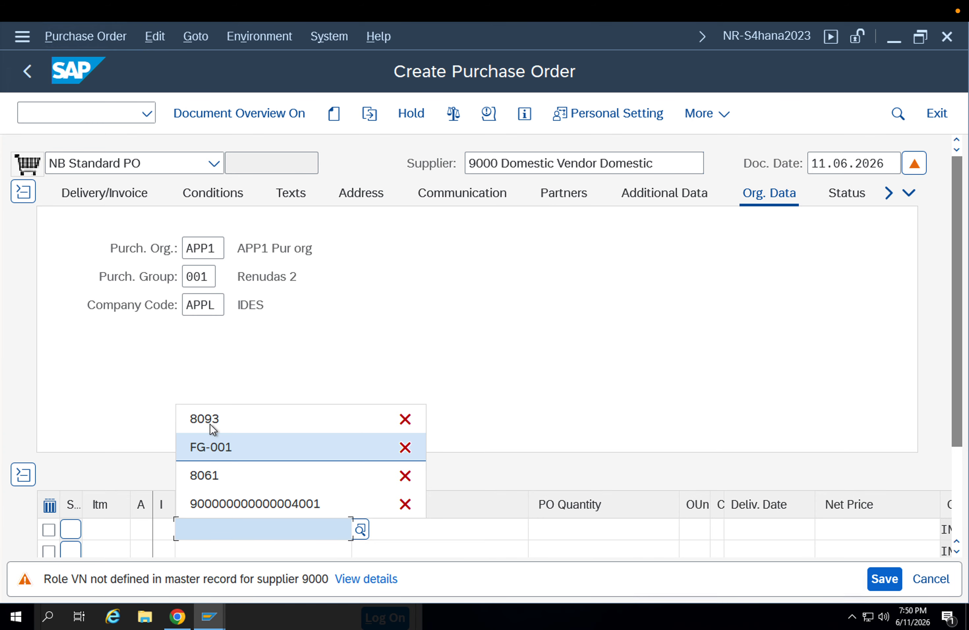
{"action": "left_click", "coordinate": [210, 422]}
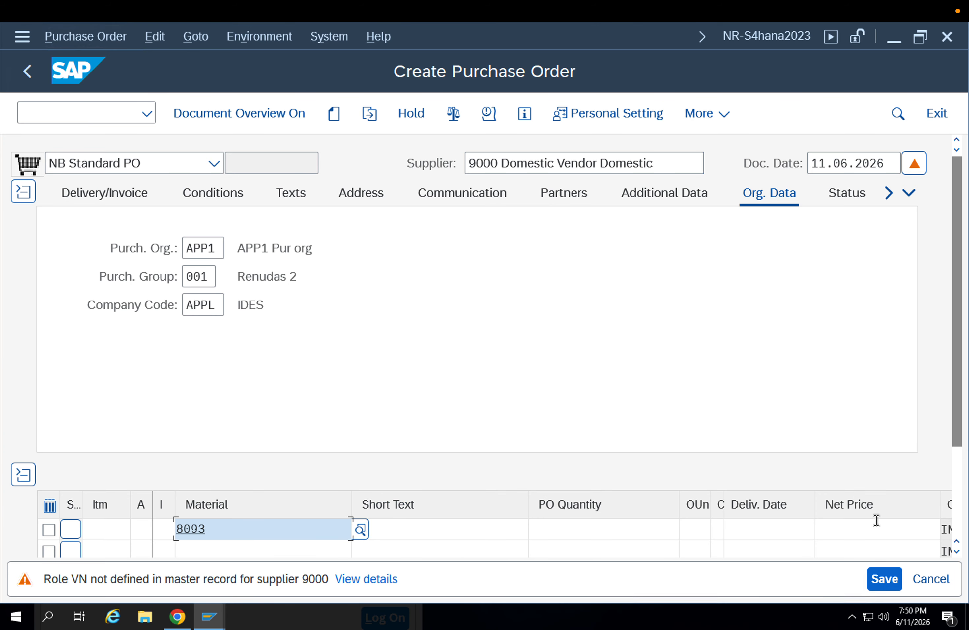
{"action": "left_click", "coordinate": [865, 523]}
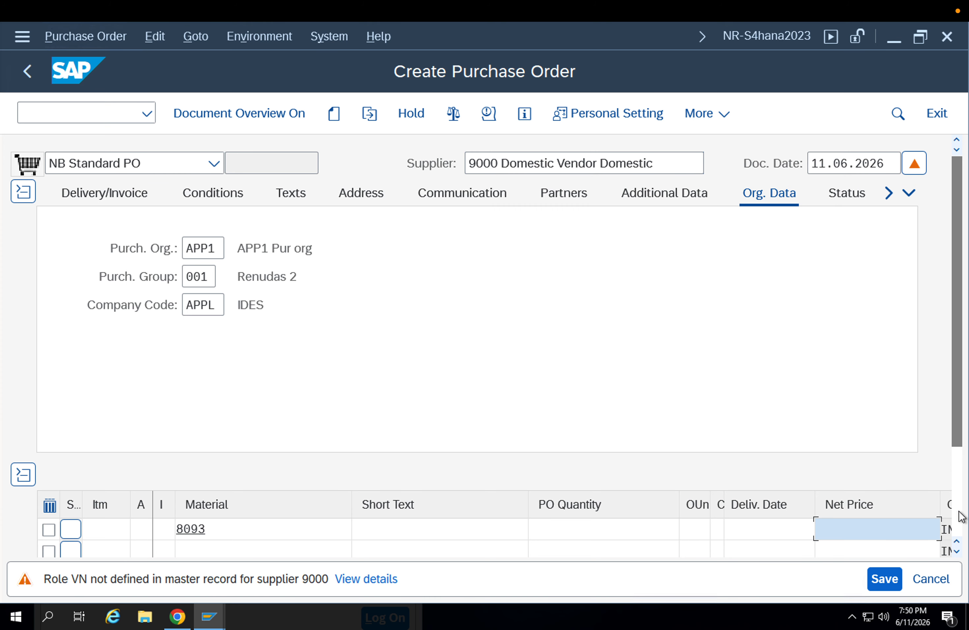
{"action": "left_click", "coordinate": [624, 536]}
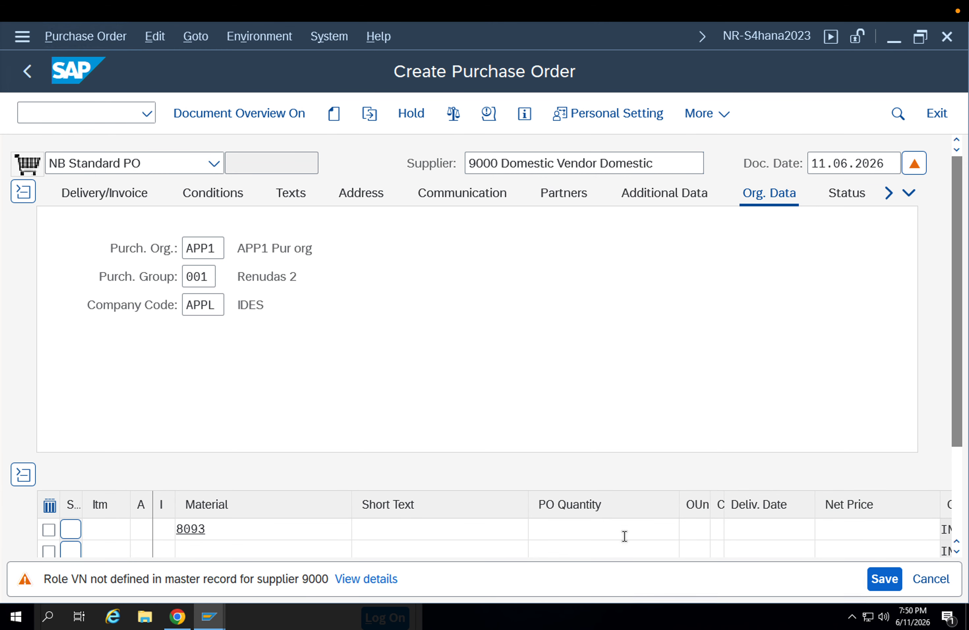
{"action": "key", "text": "Return"}
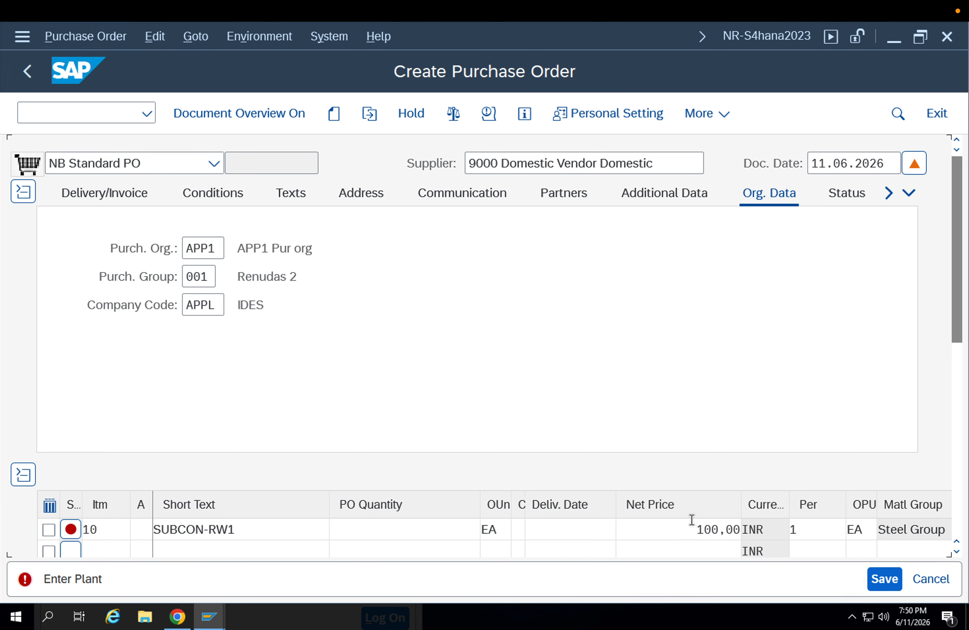
Set the plant of the material 8093 item to APP1
{"action": "scroll", "coordinate": [961, 361], "scroll_direction": "down", "scroll_amount": 3}
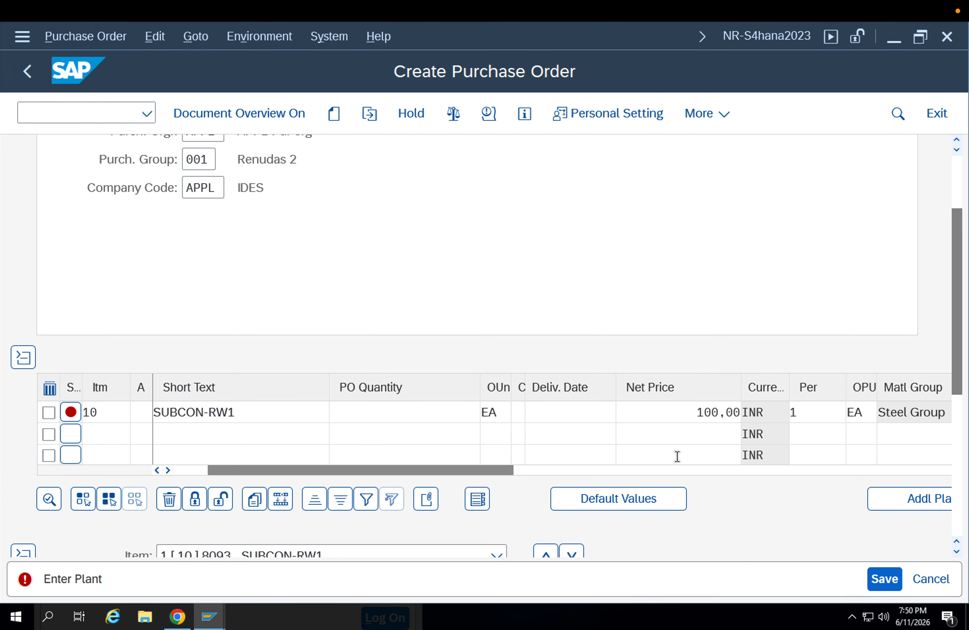
{"action": "left_click", "coordinate": [527, 472]}
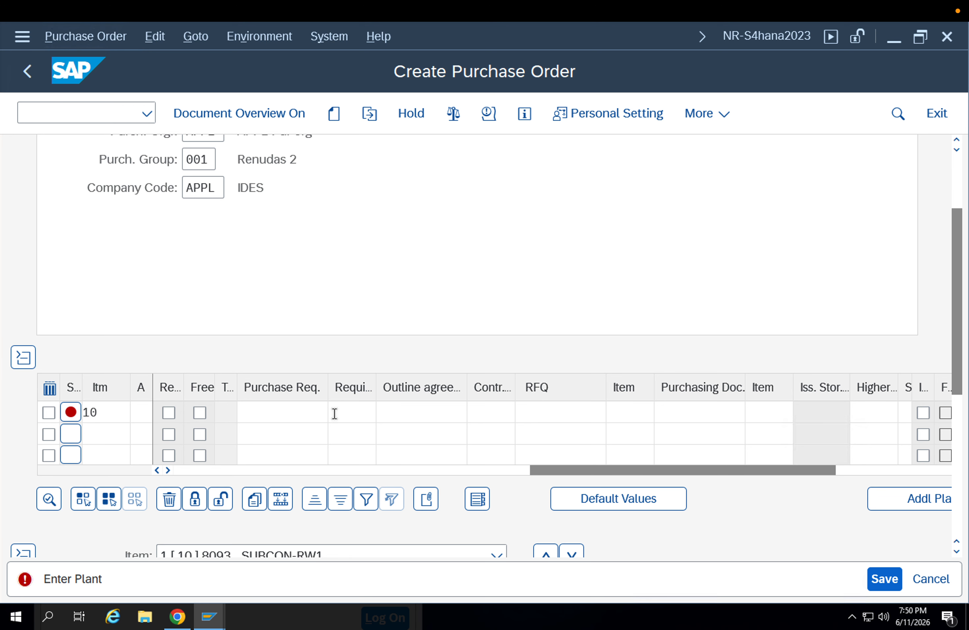
{"action": "left_click_drag", "start_coordinate": [561, 467], "coordinate": [387, 467]}
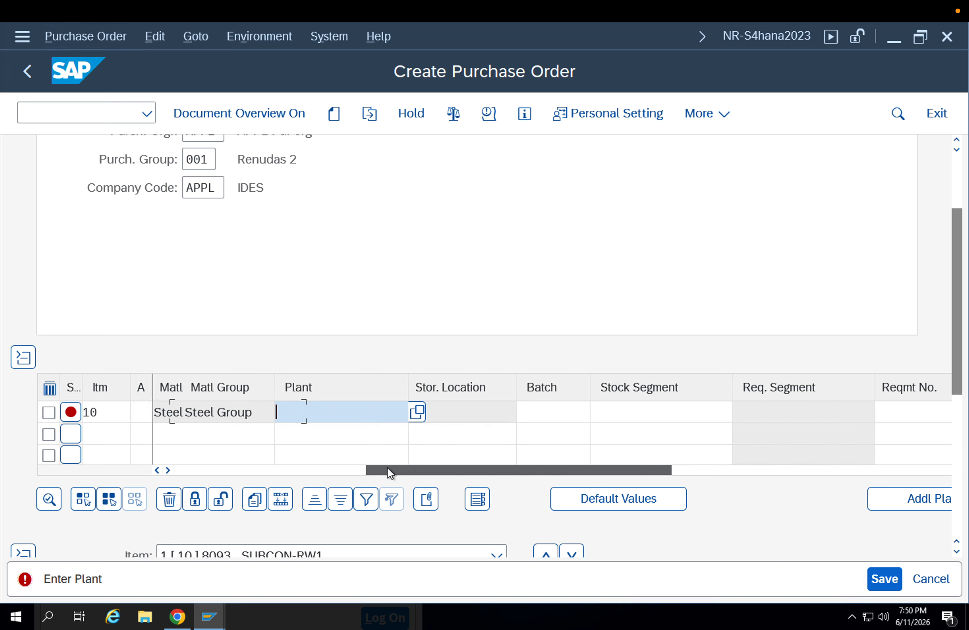
{"action": "key", "text": "Down"}
{"action": "key", "text": "Down"}
{"action": "key", "text": "Return"}
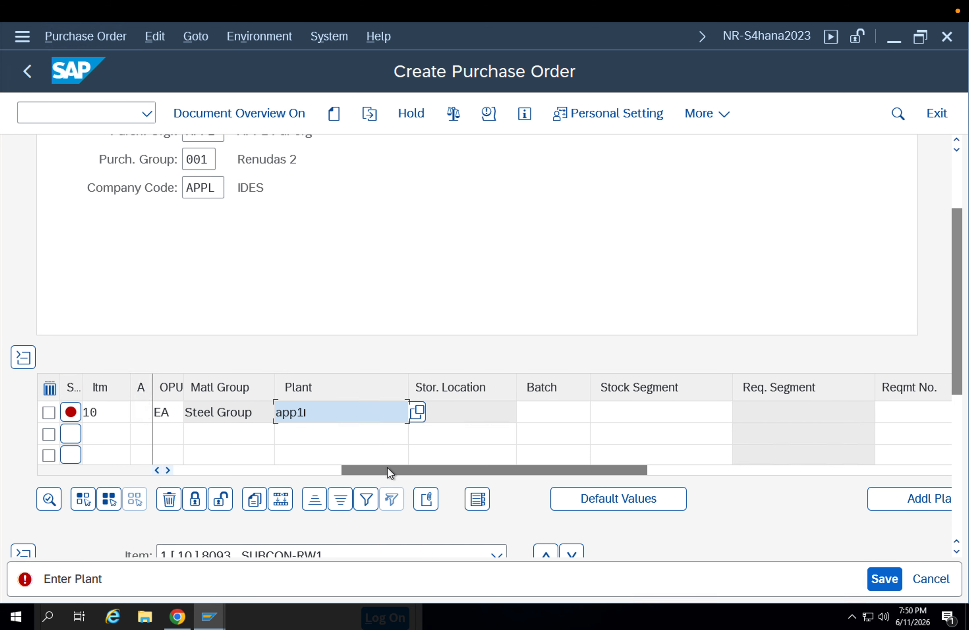
{"action": "key", "text": "Return"}
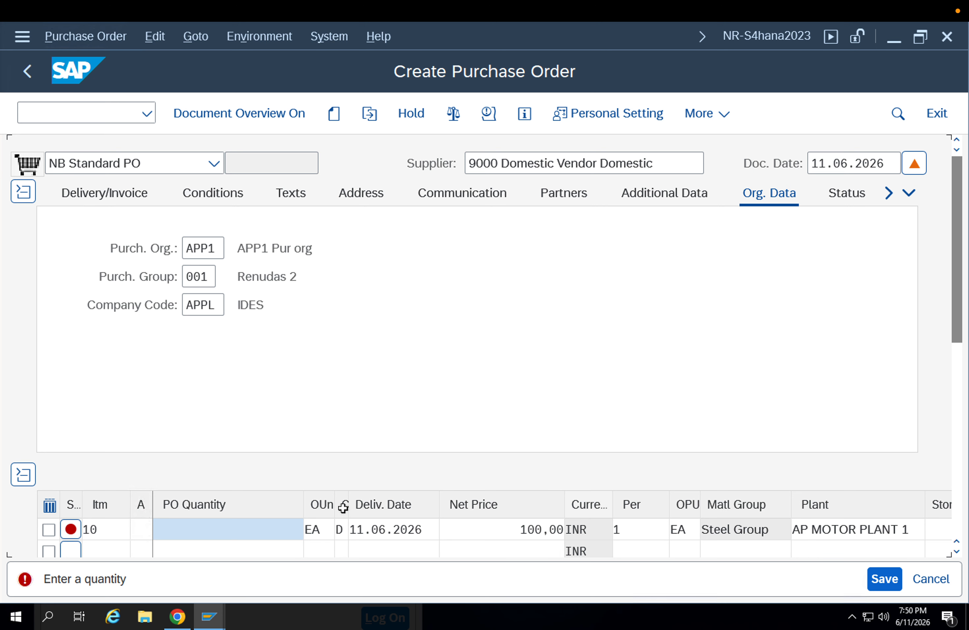
Set the item's order quantity to 10 EA and save the purchase order
{"action": "left_click", "coordinate": [268, 519]}
{"action": "type", "text": "1.0"}
{"action": "key", "text": "Return"}
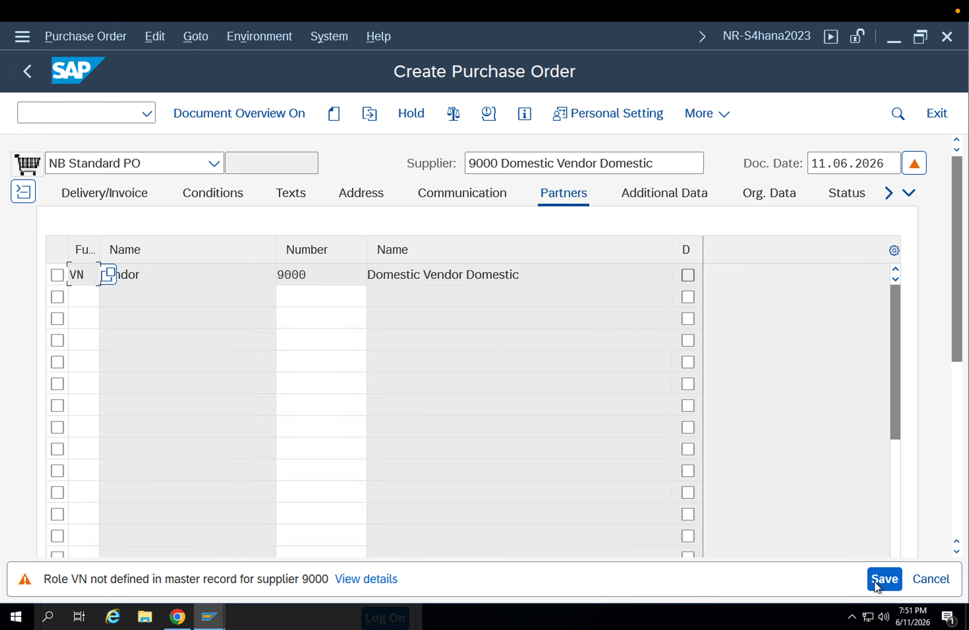
{"action": "left_click", "coordinate": [883, 579]}
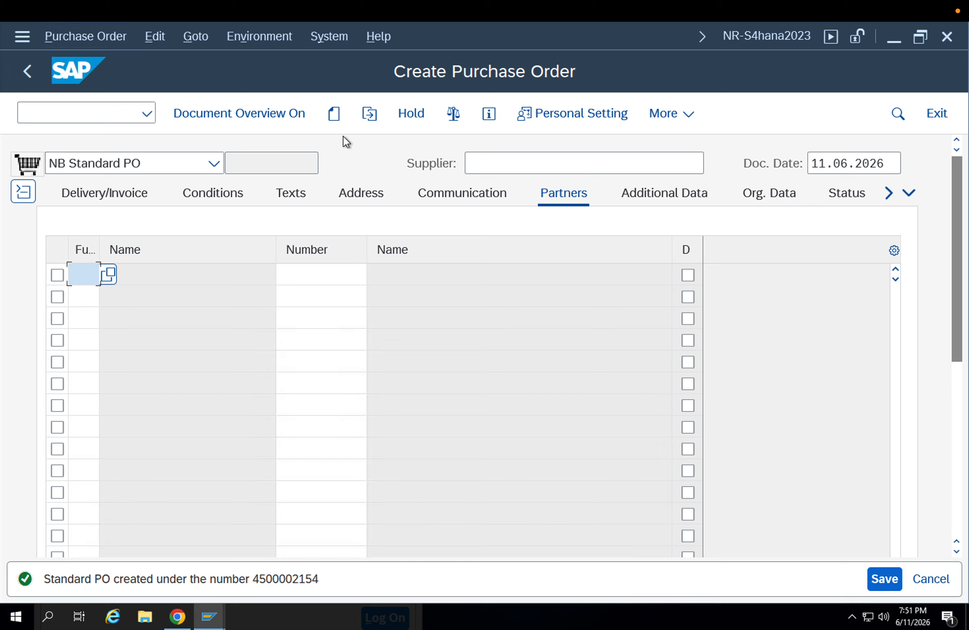
Display the newly created purchase order and copy its document number
{"action": "left_click", "coordinate": [368, 114]}
{"action": "key", "text": "Return"}
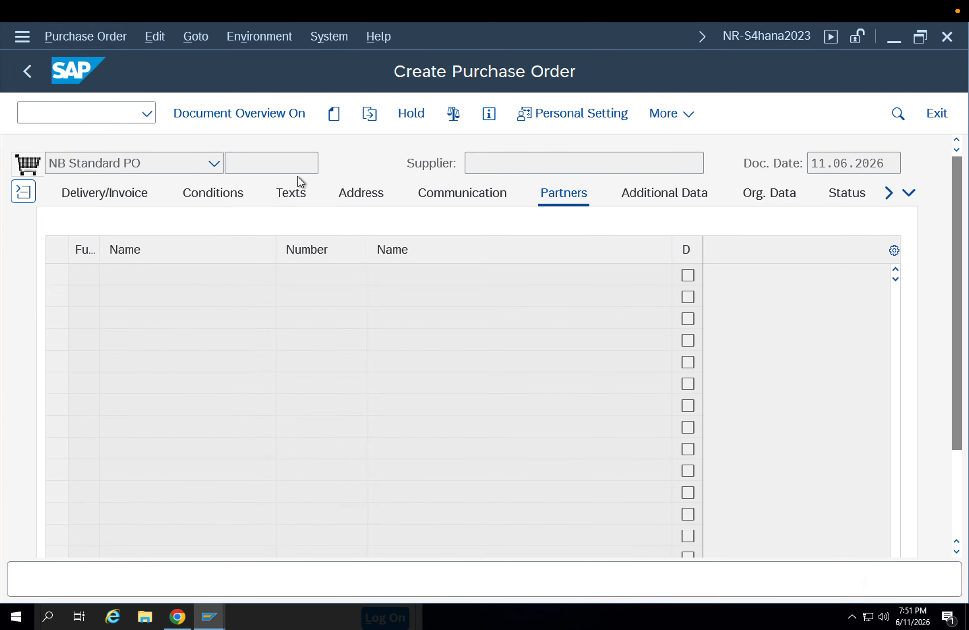
{"action": "left_click_drag", "start_coordinate": [304, 163], "coordinate": [228, 162]}
{"action": "key", "text": "ctrl+c"}
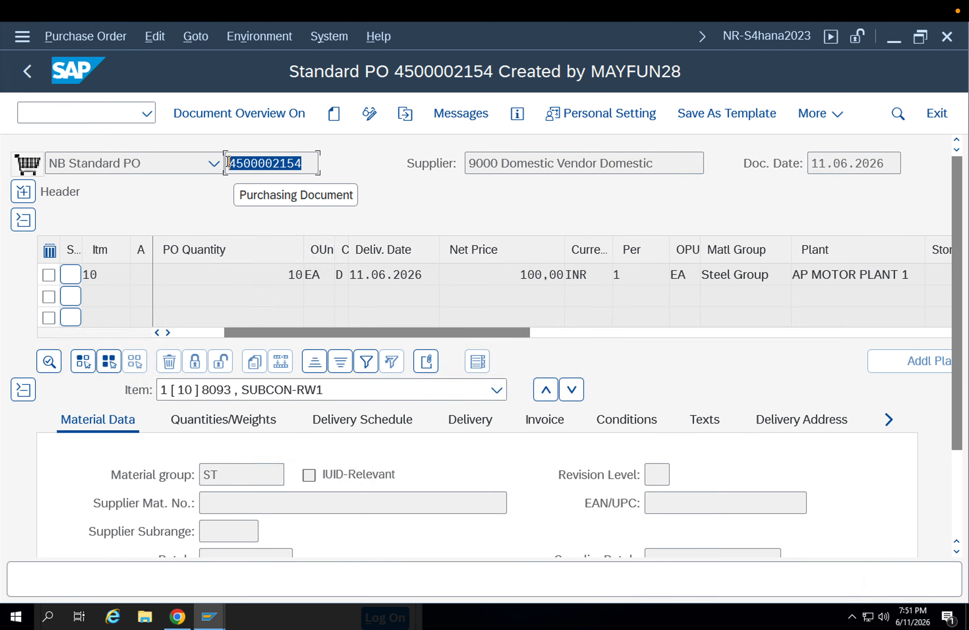
Start transaction MIGO and load a goods receipt with reference to the copied purchase order
{"action": "left_click", "coordinate": [82, 114]}
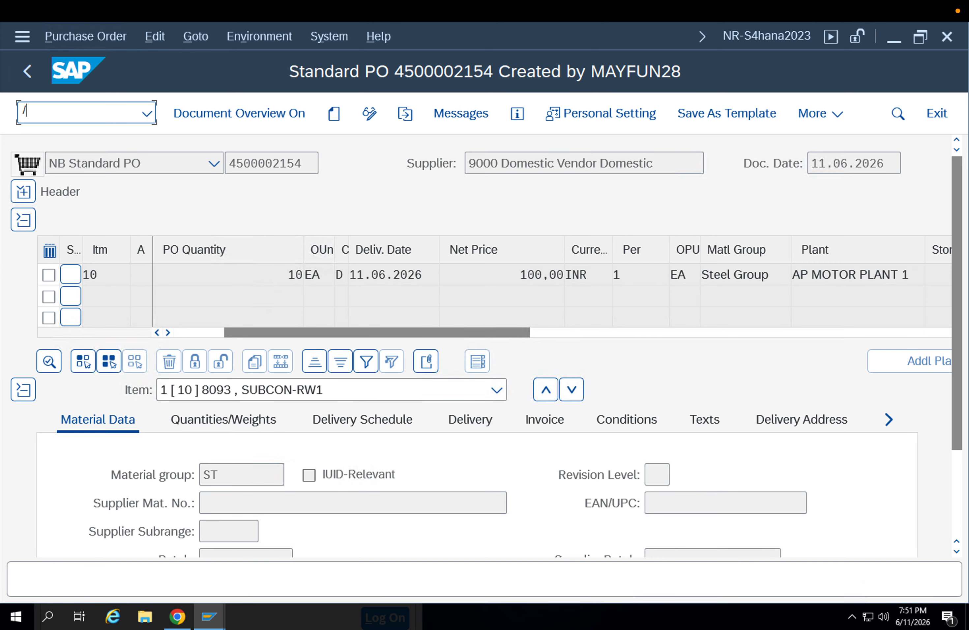
{"action": "type", "text": "/nmigo"}
{"action": "key", "text": "Return"}
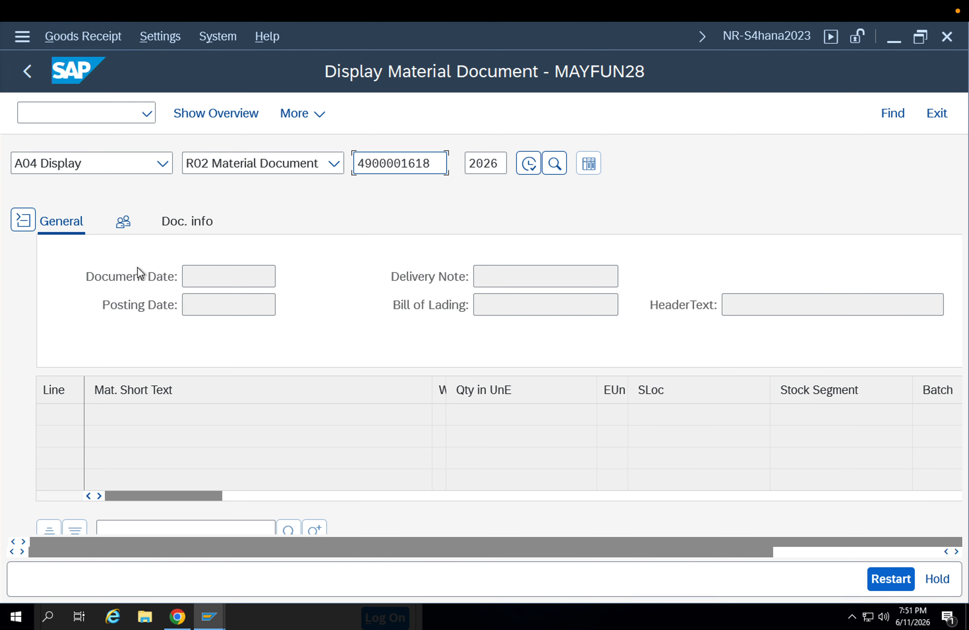
{"action": "left_click", "coordinate": [163, 164]}
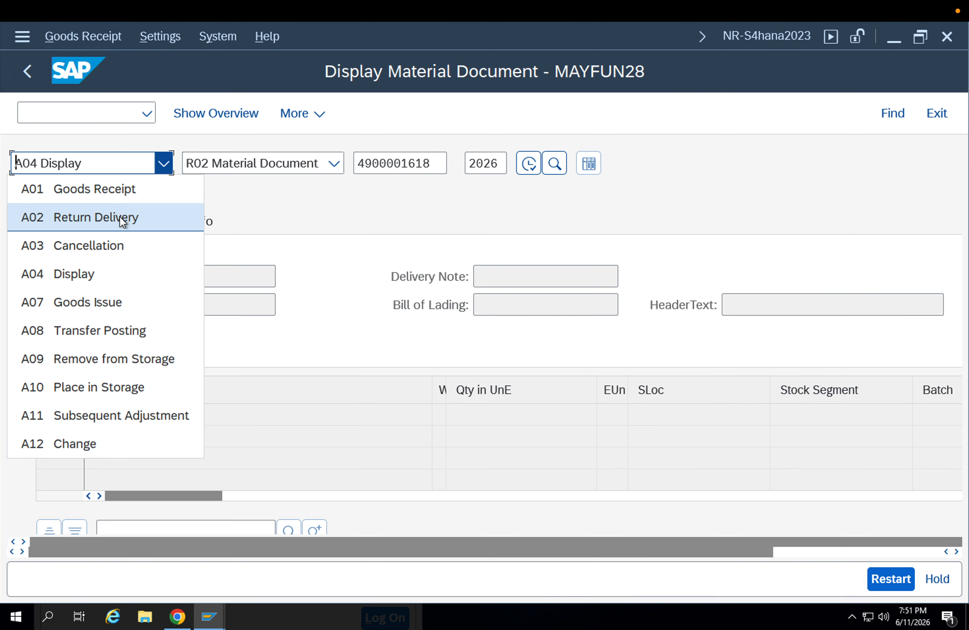
{"action": "left_click", "coordinate": [118, 200]}
{"action": "left_click", "coordinate": [224, 169]}
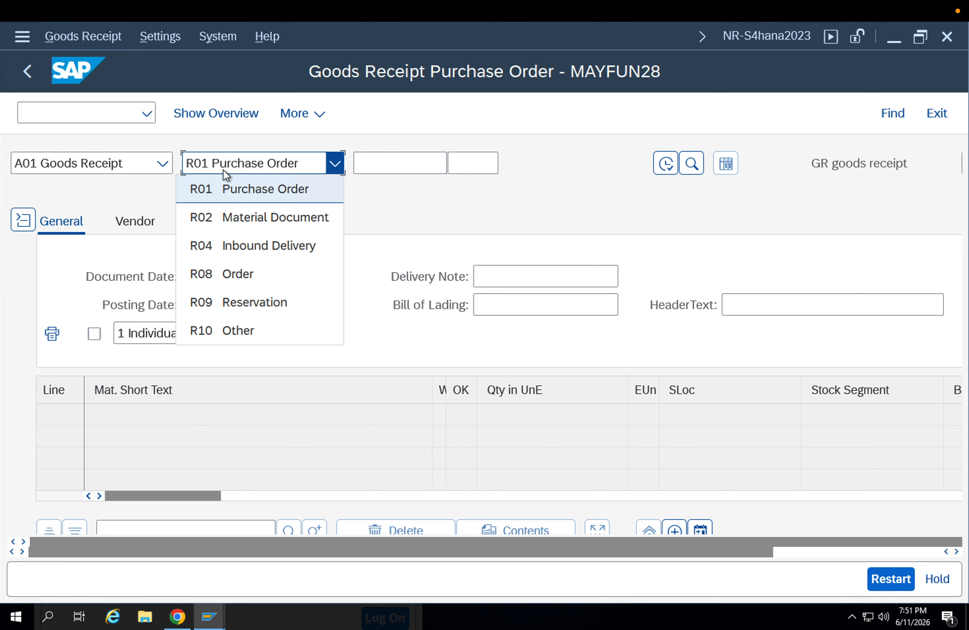
{"action": "left_click", "coordinate": [364, 162]}
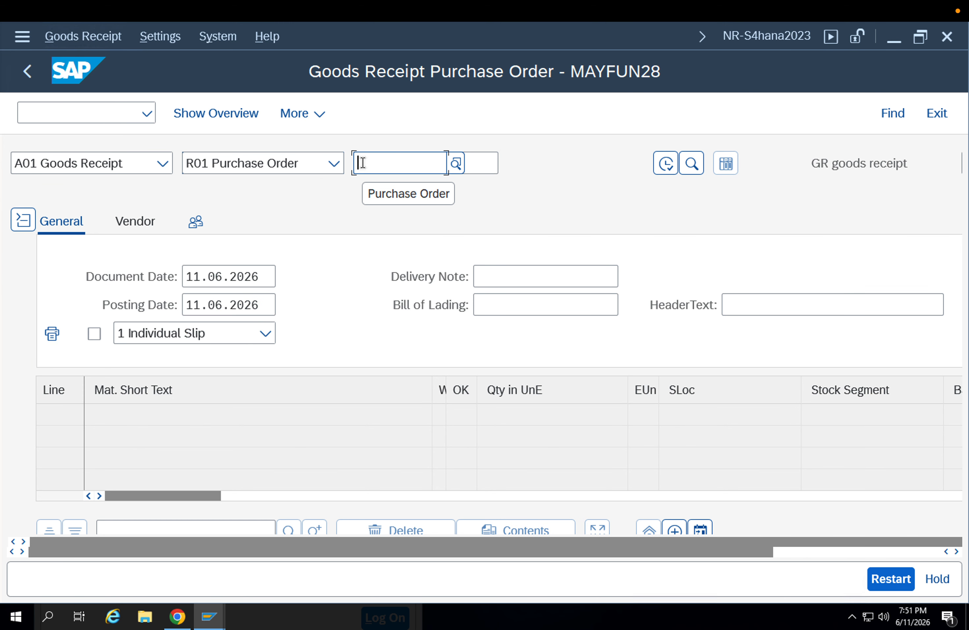
{"action": "key", "text": "ctrl+v"}
{"action": "key", "text": "Return"}
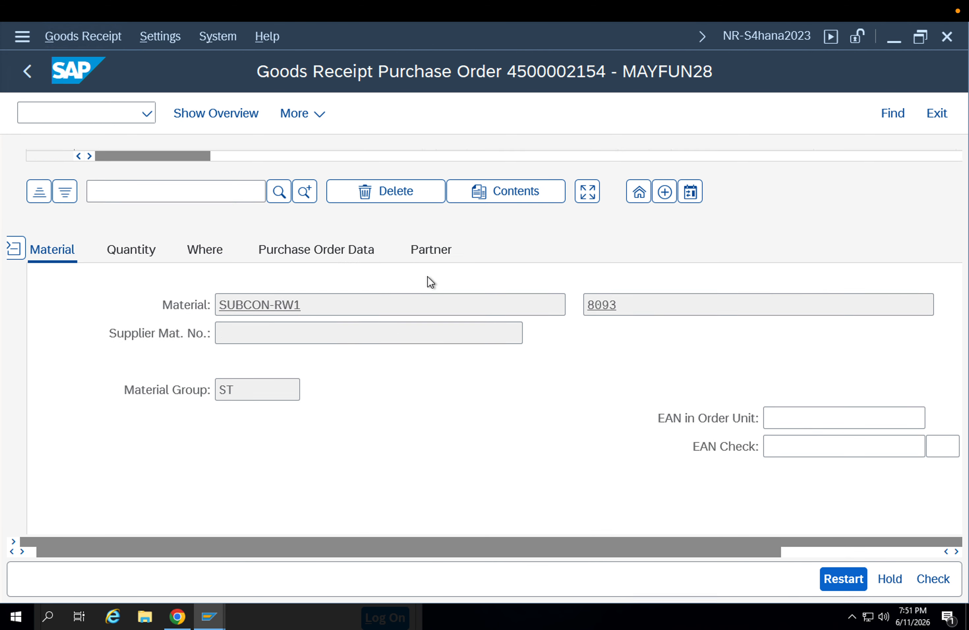
Set the receipt item's storage location to packing (APPA), check the document and try to post it
{"action": "scroll", "coordinate": [430, 281], "scroll_direction": "up", "scroll_amount": 4}
{"action": "left_click", "coordinate": [239, 426]}
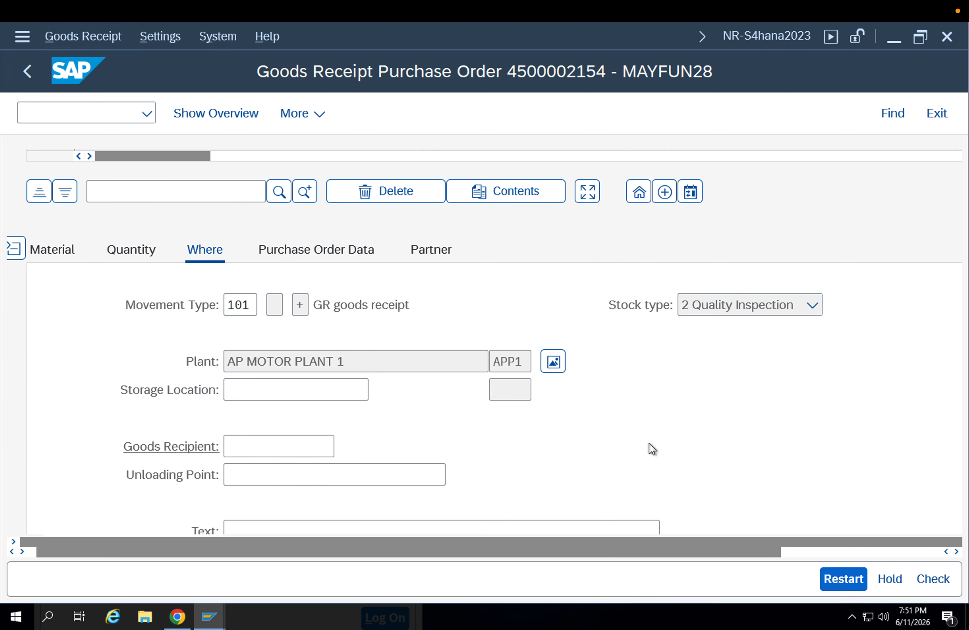
{"action": "left_click", "coordinate": [276, 398]}
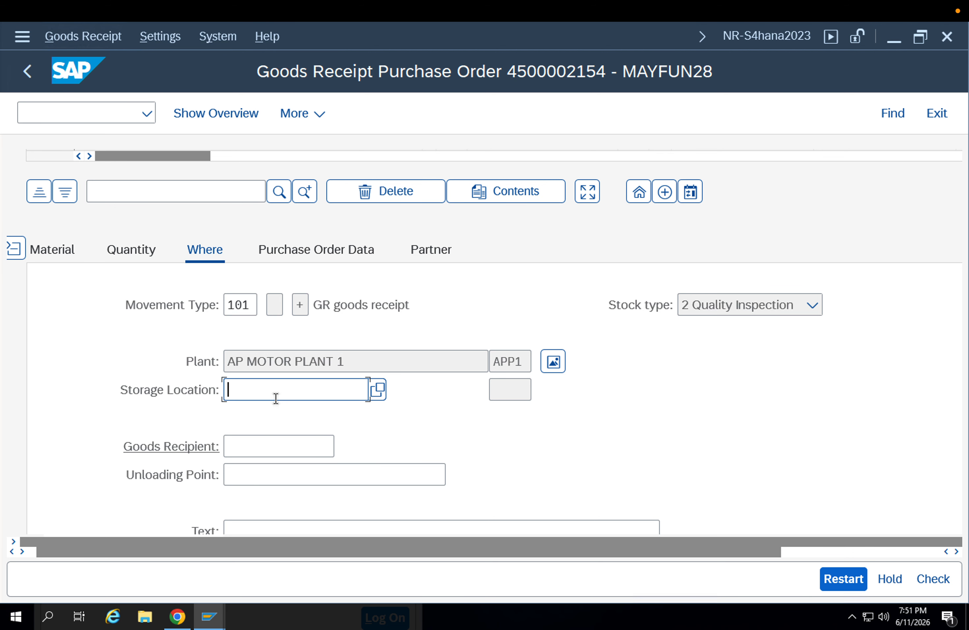
{"action": "left_click", "coordinate": [383, 385]}
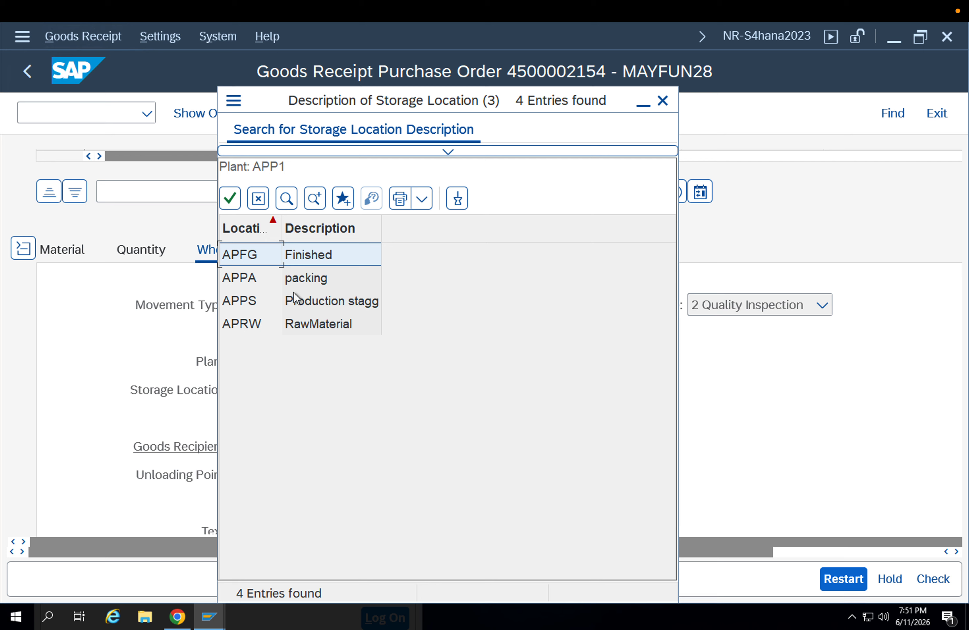
{"action": "double_click", "coordinate": [294, 279]}
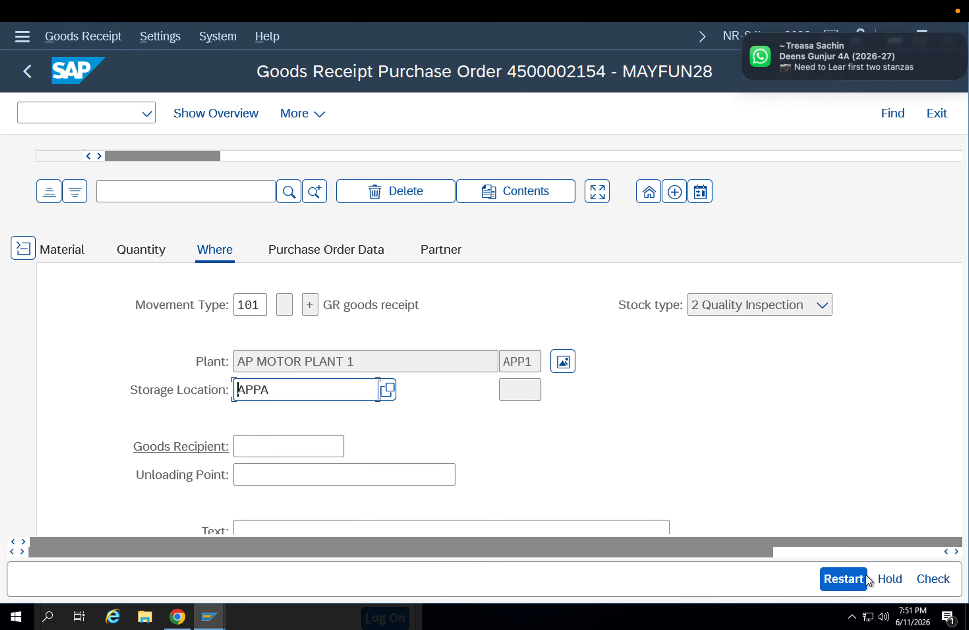
{"action": "left_click", "coordinate": [933, 579]}
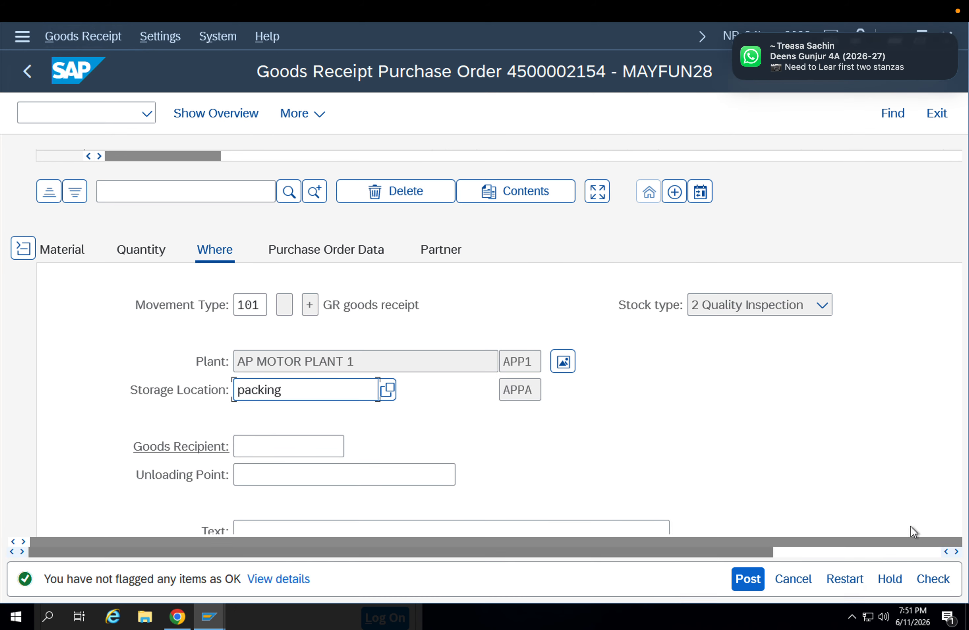
{"action": "left_click", "coordinate": [748, 583]}
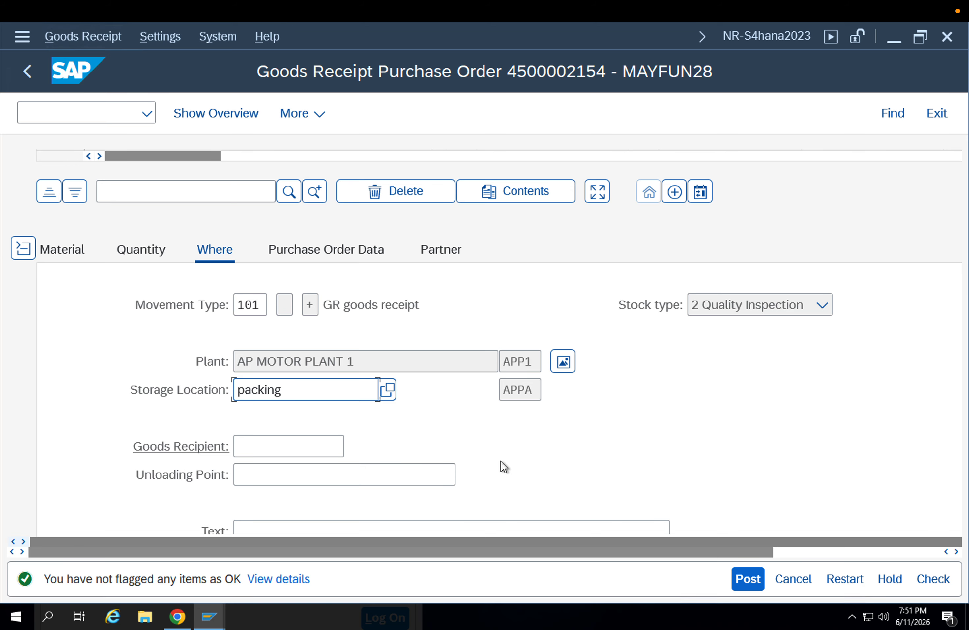
Flag the receipt item as OK and post the goods receipt
{"action": "scroll", "coordinate": [479, 449], "scroll_direction": "down", "scroll_amount": 2}
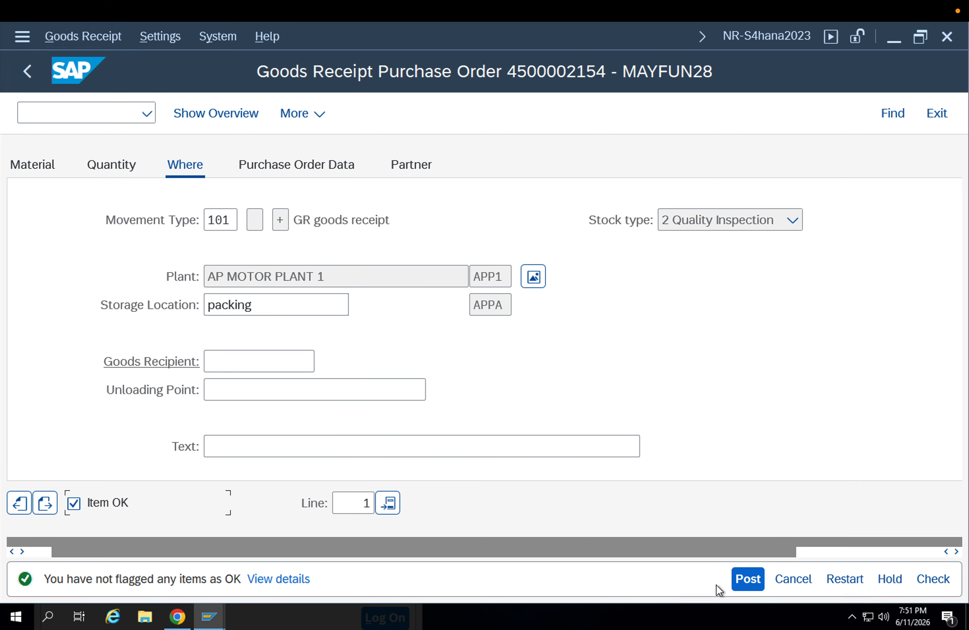
{"action": "left_click", "coordinate": [740, 579]}
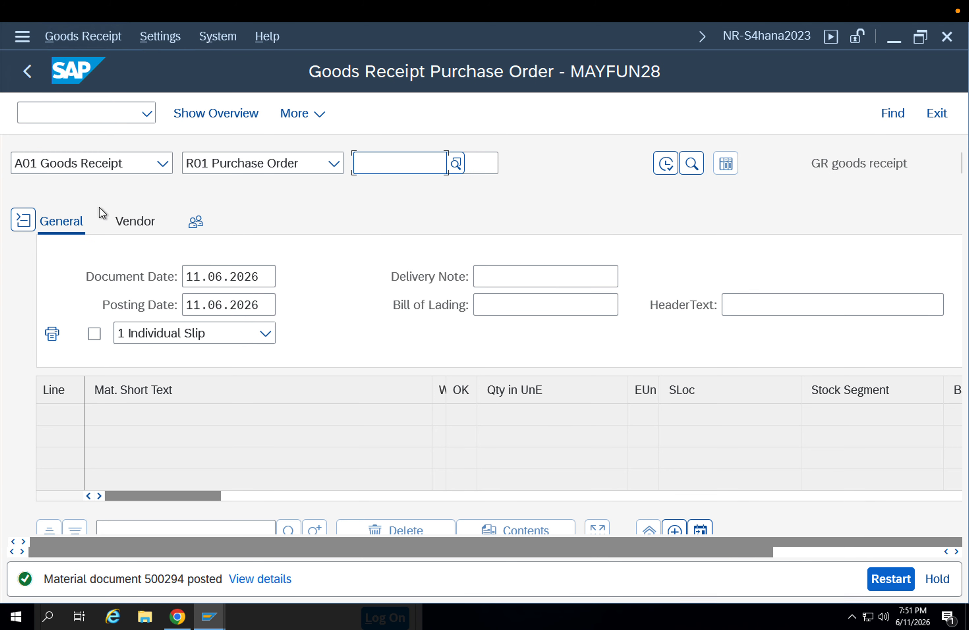
Display the material document just posted and check its item's stock type and storage location
{"action": "left_click", "coordinate": [103, 162]}
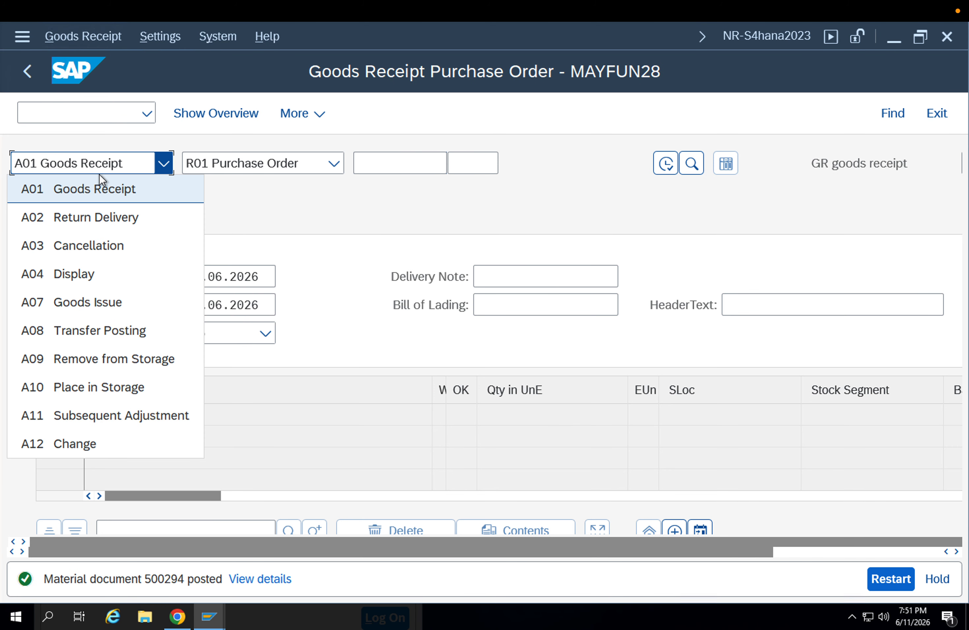
{"action": "left_click", "coordinate": [91, 265]}
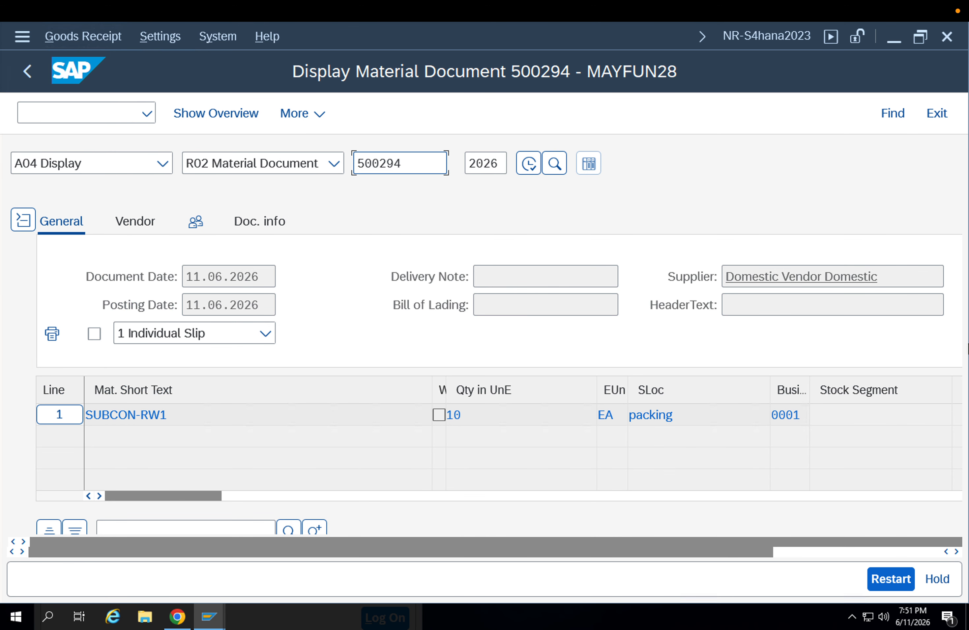
{"action": "scroll", "coordinate": [537, 468], "scroll_direction": "down", "scroll_amount": 5}
{"action": "scroll", "coordinate": [431, 440], "scroll_direction": "right", "scroll_amount": 1}
{"action": "scroll", "coordinate": [426, 426], "scroll_direction": "up", "scroll_amount": 2}
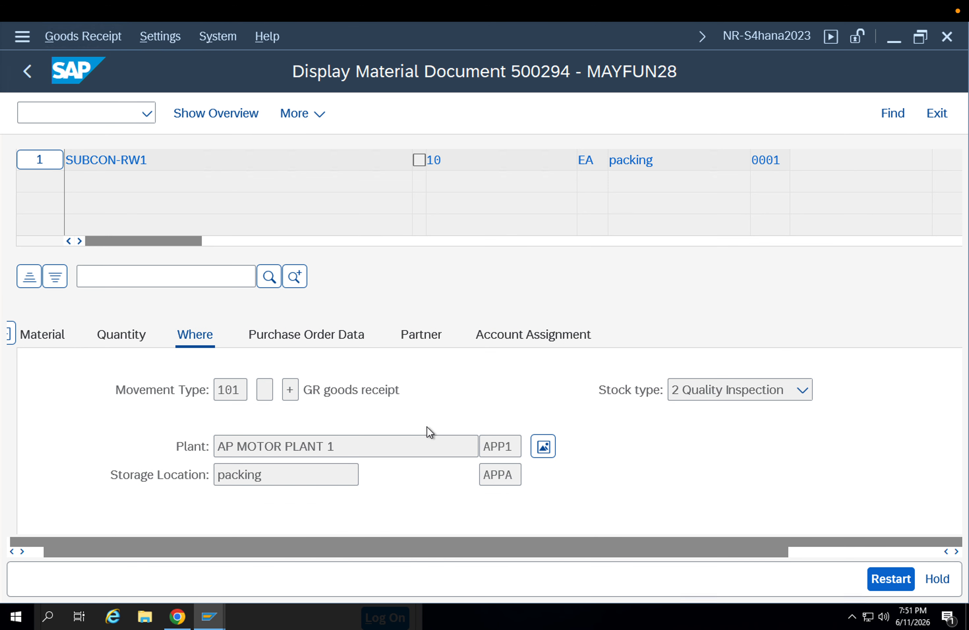
{"action": "left_click", "coordinate": [510, 475]}
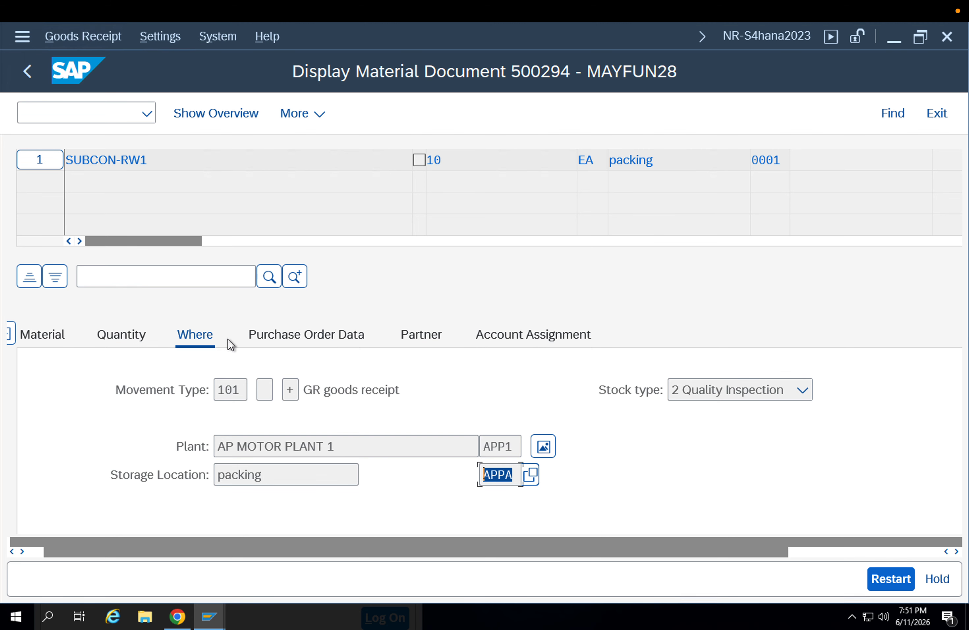
Check the quality inspection stock at storage location APPA packing in the stock overview, and return to the material document
{"action": "left_click", "coordinate": [546, 439]}
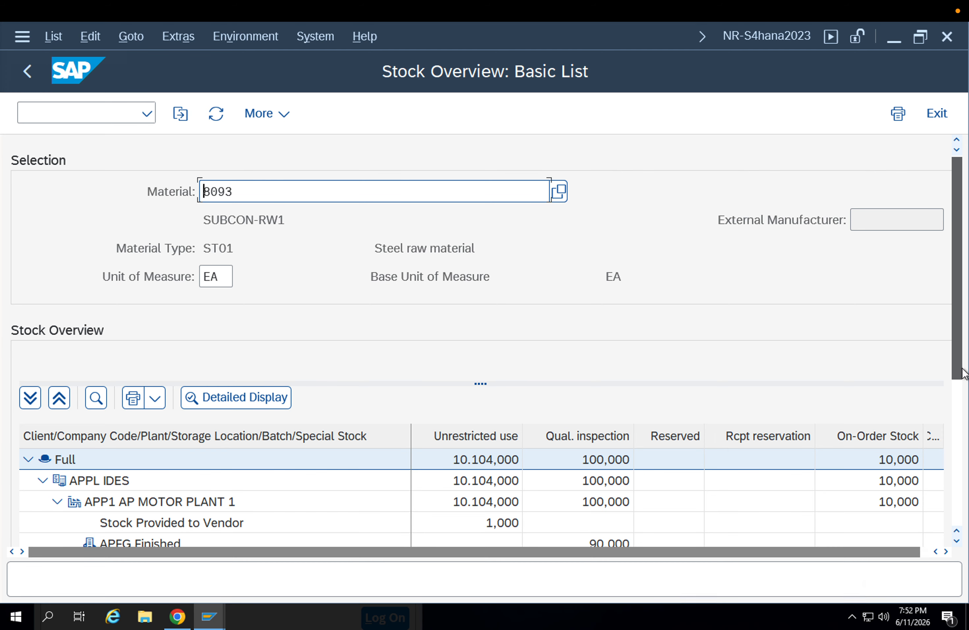
{"action": "scroll", "coordinate": [585, 435], "scroll_direction": "down", "scroll_amount": 3}
{"action": "left_click", "coordinate": [207, 414]}
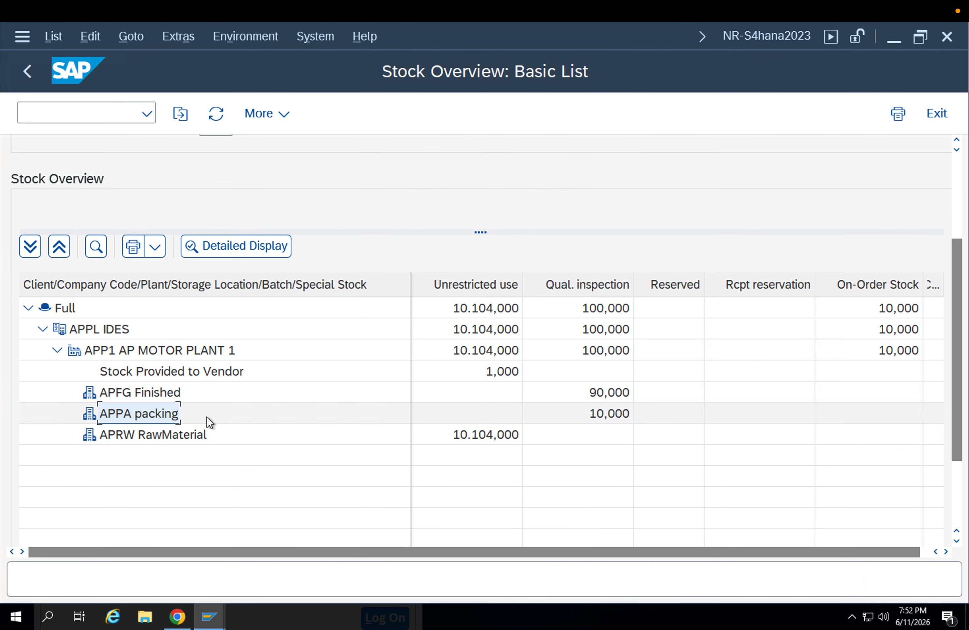
{"action": "left_click", "coordinate": [608, 414]}
{"action": "left_click", "coordinate": [31, 82]}
{"action": "left_click", "coordinate": [31, 82]}
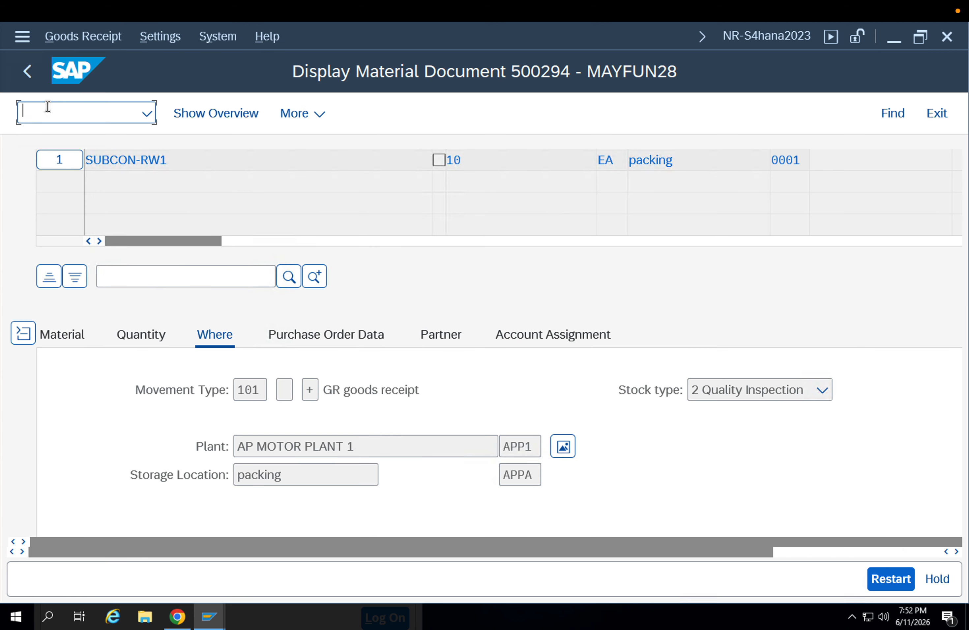
Start the inspection lot selection transaction and list the lots of plant APP1 created from 04.06.2026 to 11.06.2026
{"action": "type", "text": "/nqa"}
{"action": "key", "text": "Return"}
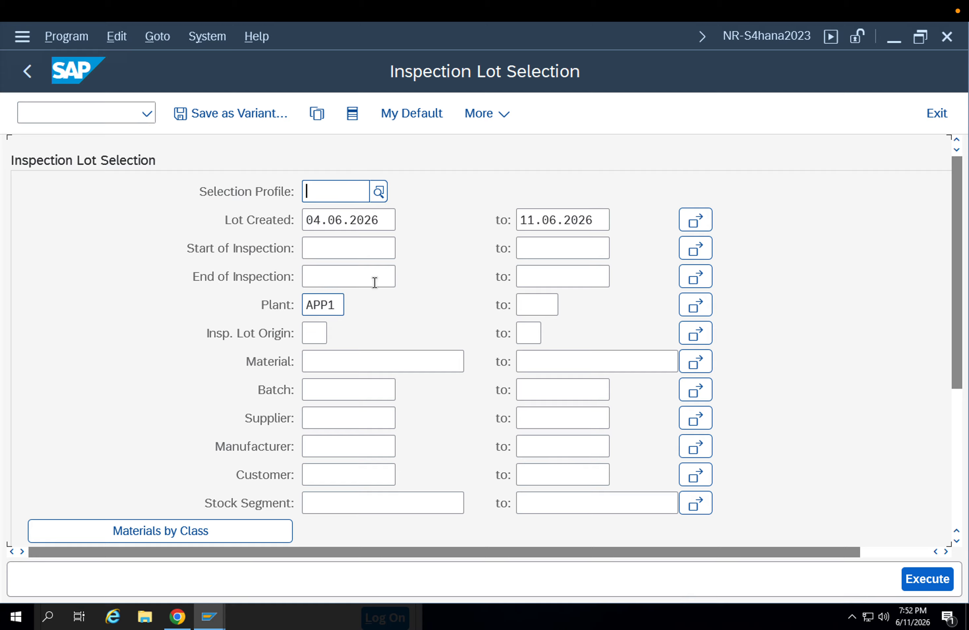
{"action": "left_click", "coordinate": [940, 573]}
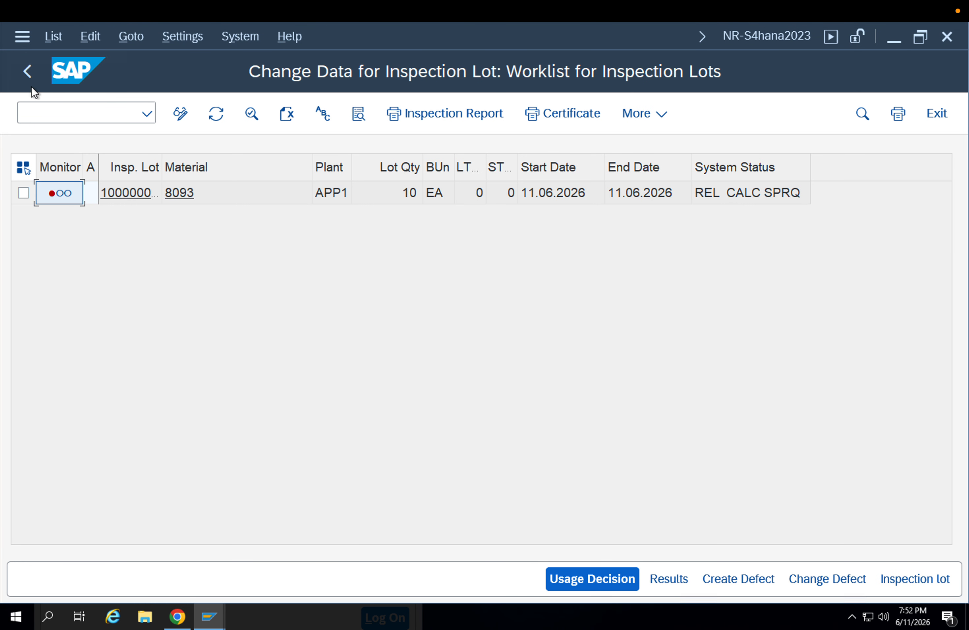
Return to the selection and list the lots again with the Select All Inspection Lots setting
{"action": "left_click", "coordinate": [27, 72]}
{"action": "scroll", "coordinate": [218, 461], "scroll_direction": "down", "scroll_amount": 3}
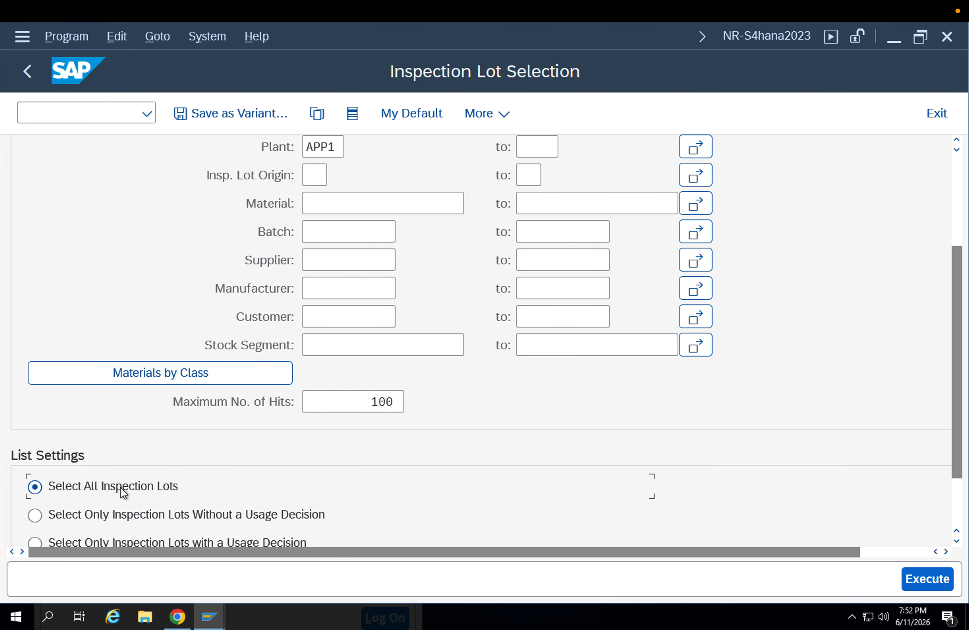
{"action": "left_click", "coordinate": [940, 583]}
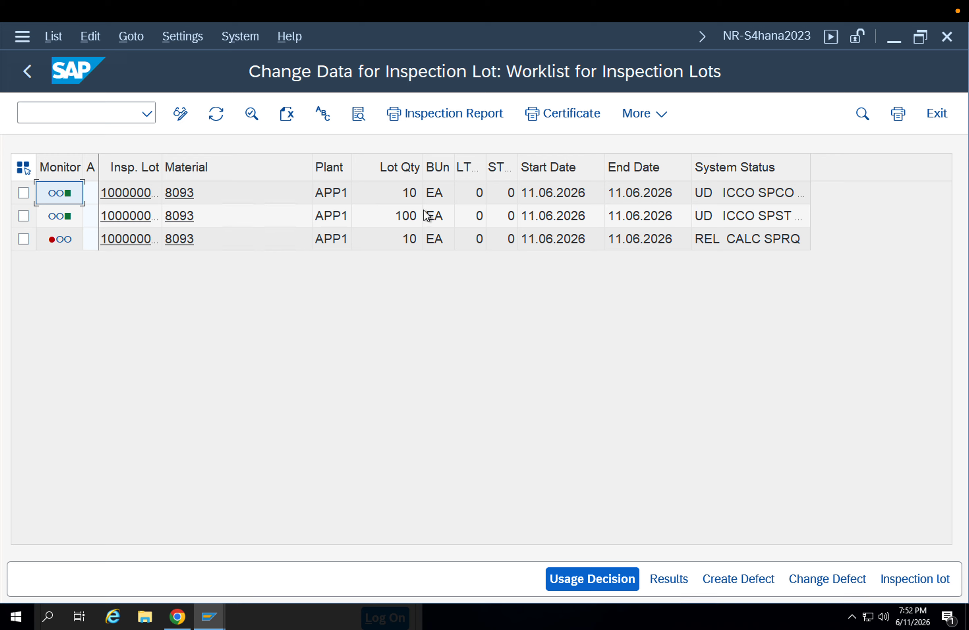
Open the 10 EA inspection lot with status REL CALC SPRQ and look over the functions available for it
{"action": "left_click", "coordinate": [23, 239]}
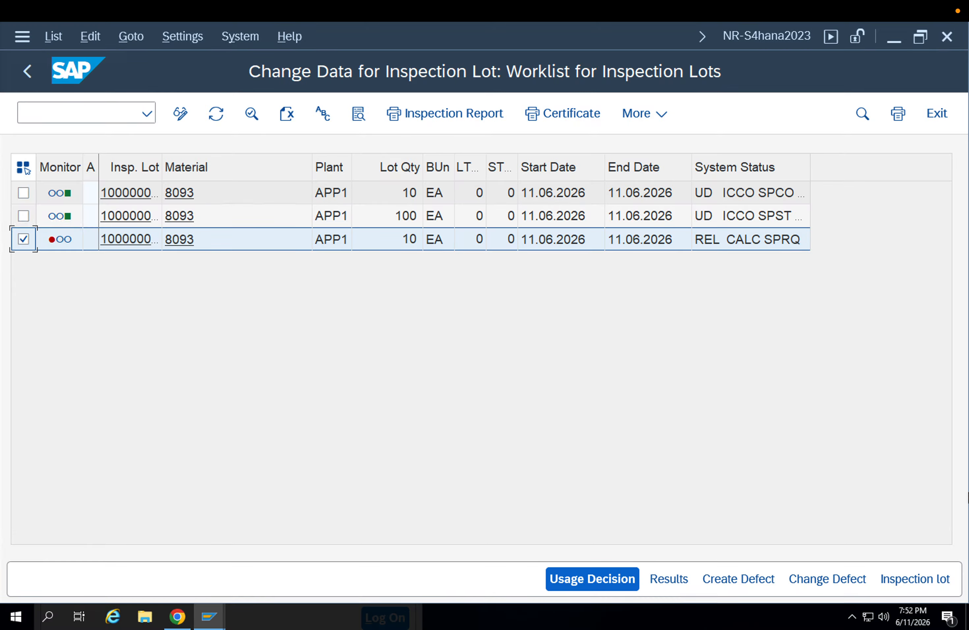
{"action": "left_click", "coordinate": [910, 577]}
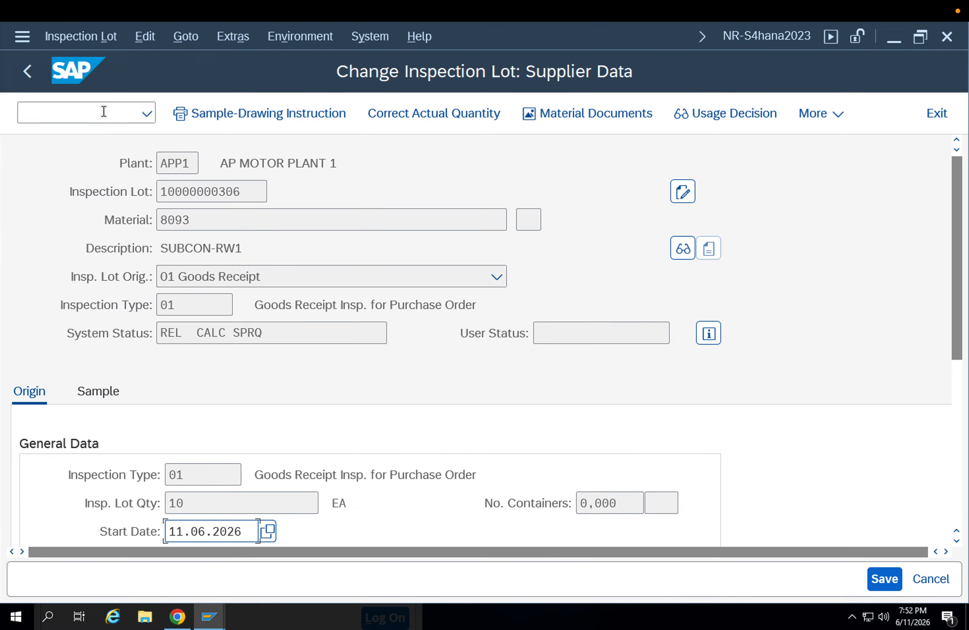
{"action": "left_click", "coordinate": [61, 20]}
{"action": "left_click", "coordinate": [309, 168]}
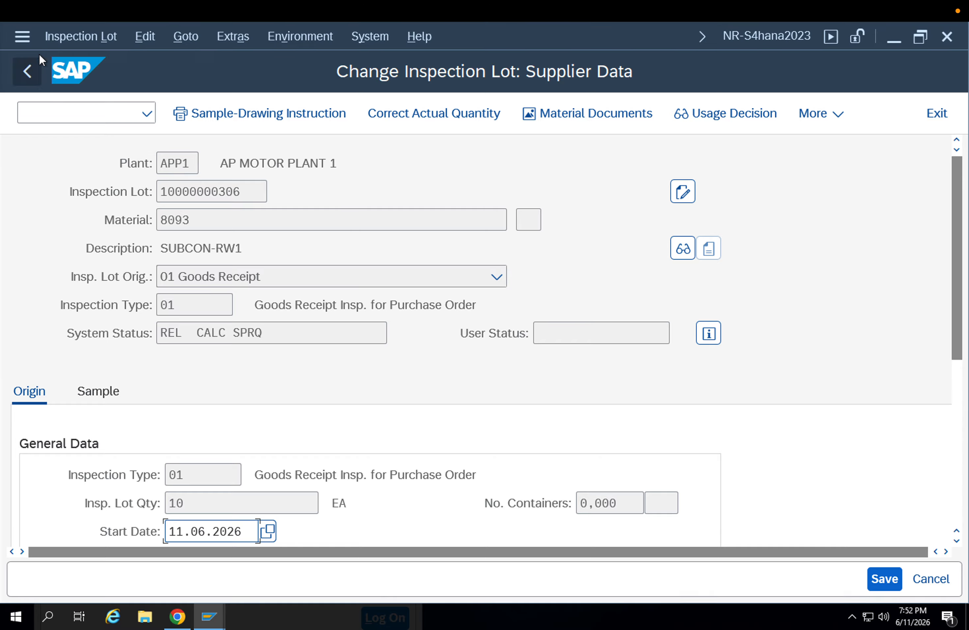
{"action": "left_click", "coordinate": [61, 40]}
{"action": "mouse_move", "coordinate": [157, 175]}
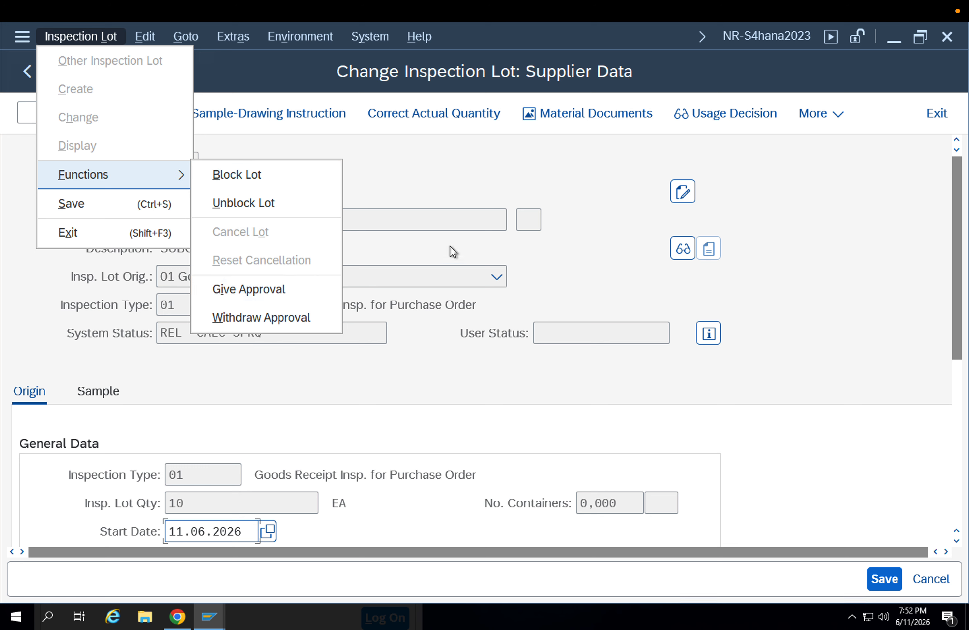
{"action": "left_click", "coordinate": [445, 193]}
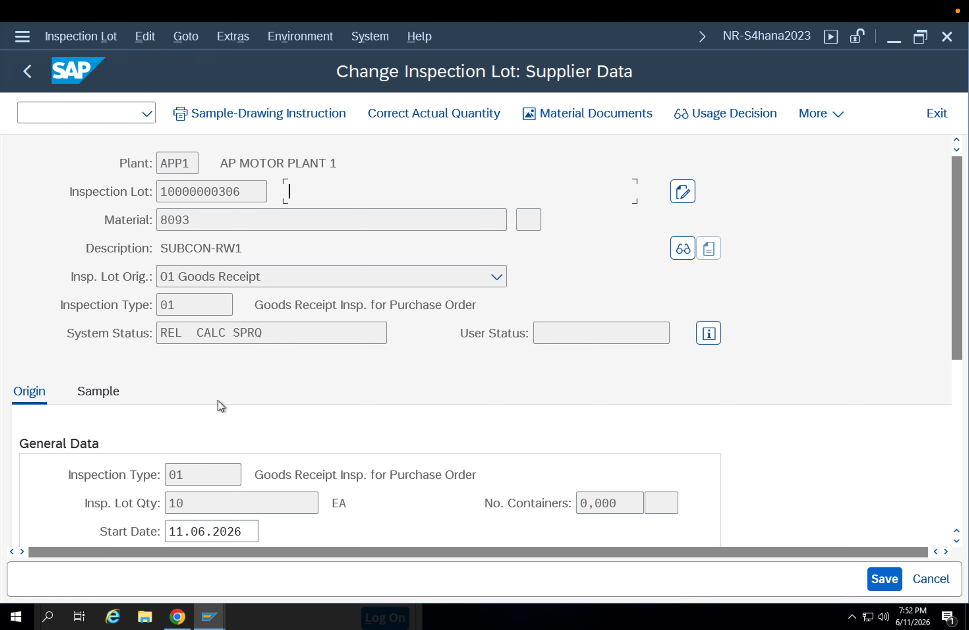
Copy the inspection lot number and open that lot for changing with transaction QA02
{"action": "left_click_drag", "start_coordinate": [245, 195], "coordinate": [132, 208]}
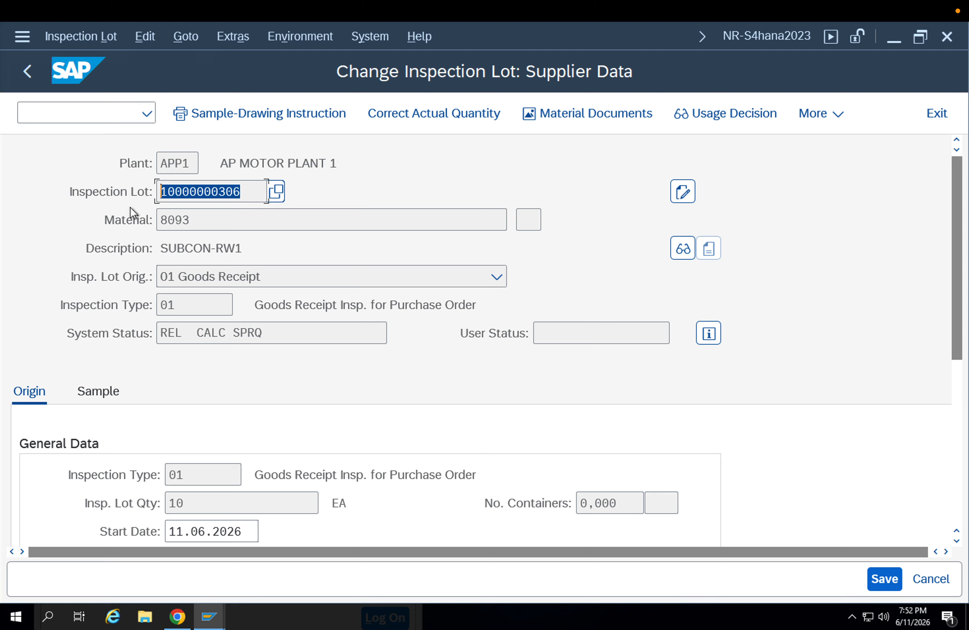
{"action": "left_click", "coordinate": [88, 119]}
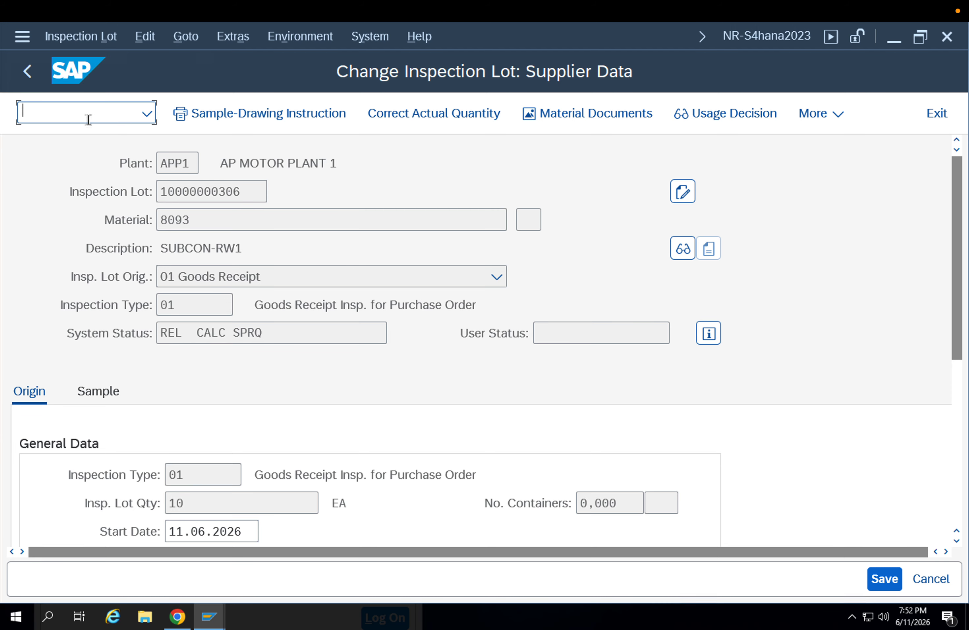
{"action": "type", "text": "/nqa02"}
{"action": "key", "text": "Return"}
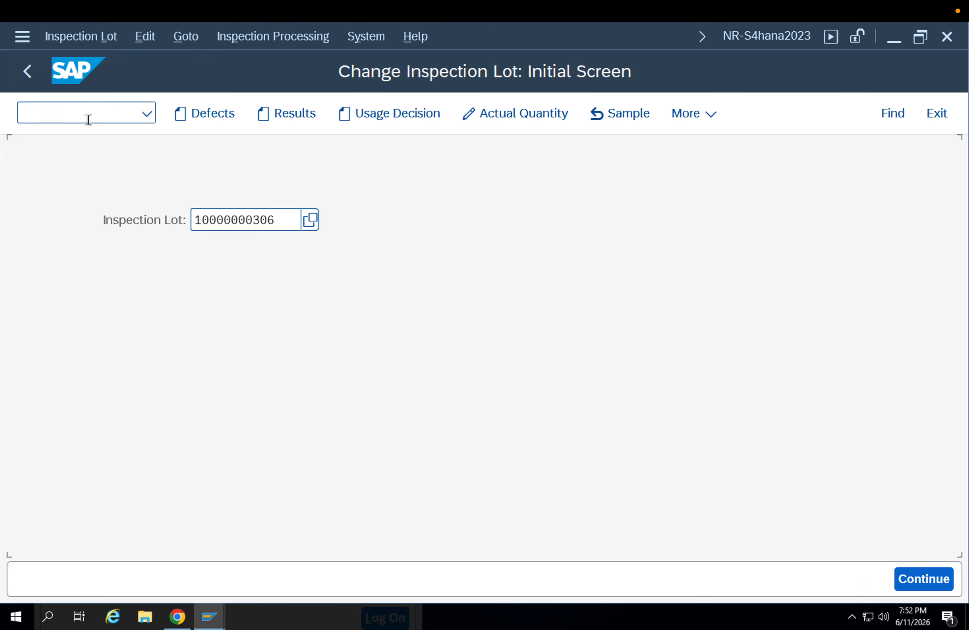
{"action": "key", "text": "Return"}
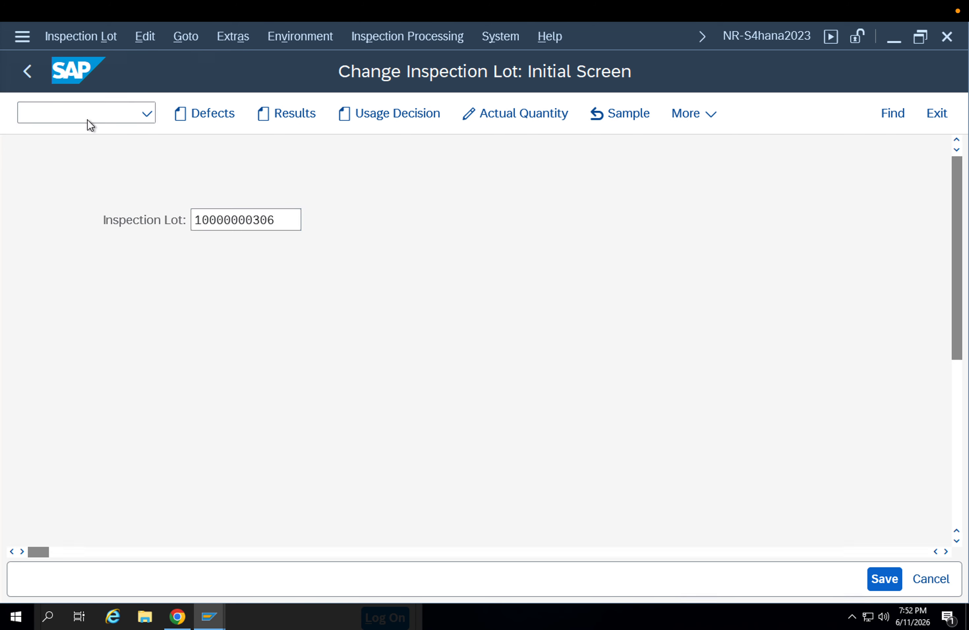
Examine the lot's origin and sample data, and try to display its usage decision
{"action": "scroll", "coordinate": [225, 344], "scroll_direction": "down", "scroll_amount": 3}
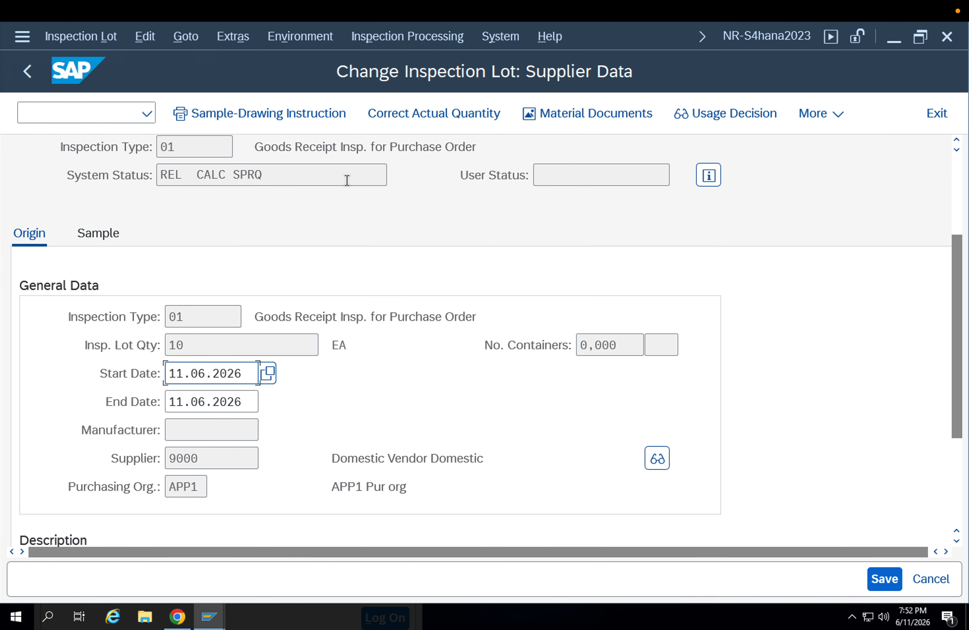
{"action": "left_click", "coordinate": [98, 234]}
{"action": "scroll", "coordinate": [272, 400], "scroll_direction": "down", "scroll_amount": 4}
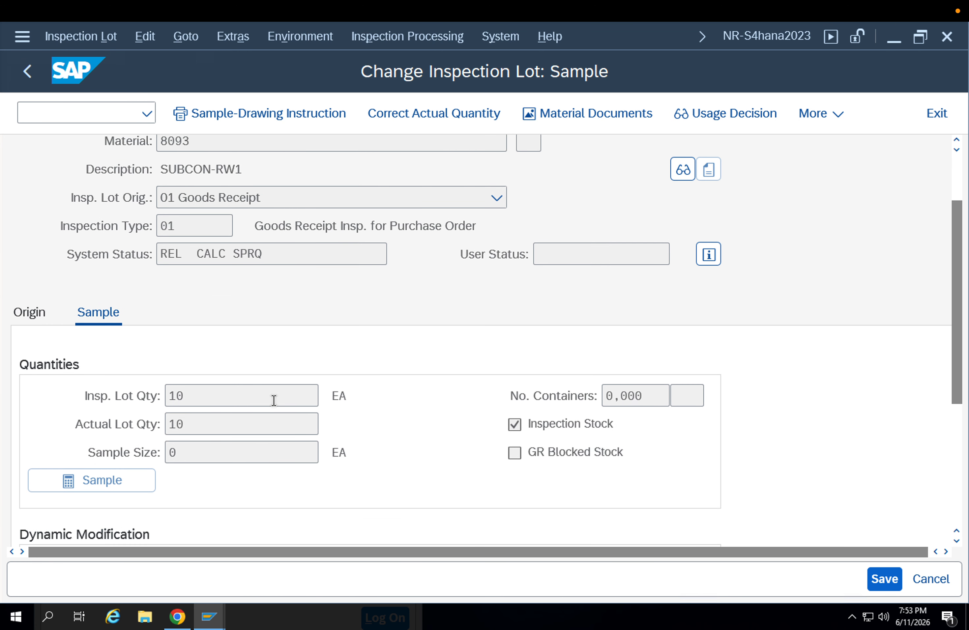
{"action": "scroll", "coordinate": [274, 401], "scroll_direction": "down", "scroll_amount": 3}
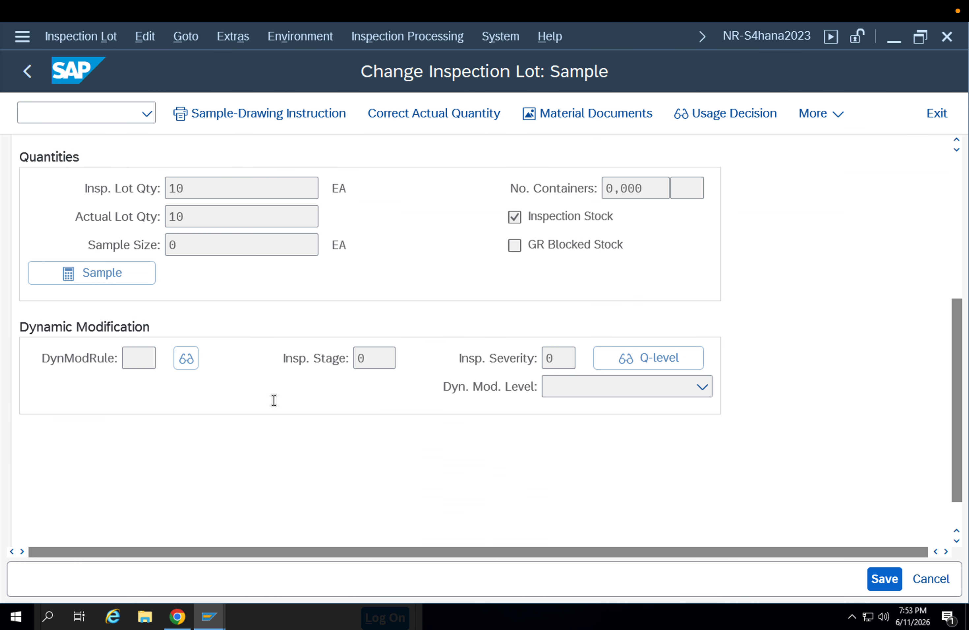
{"action": "scroll", "coordinate": [274, 400], "scroll_direction": "up", "scroll_amount": 6}
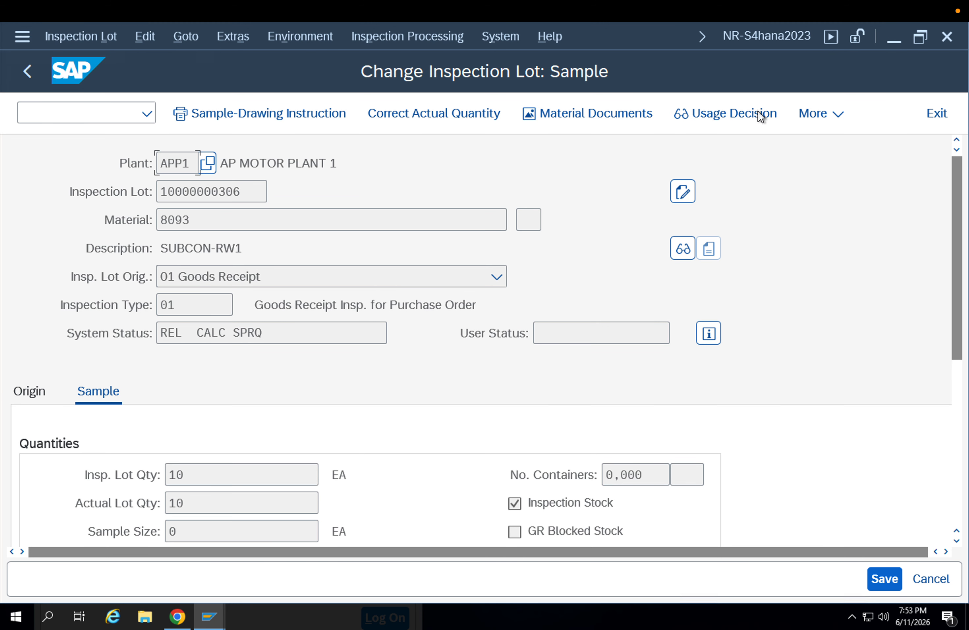
{"action": "left_click", "coordinate": [745, 109]}
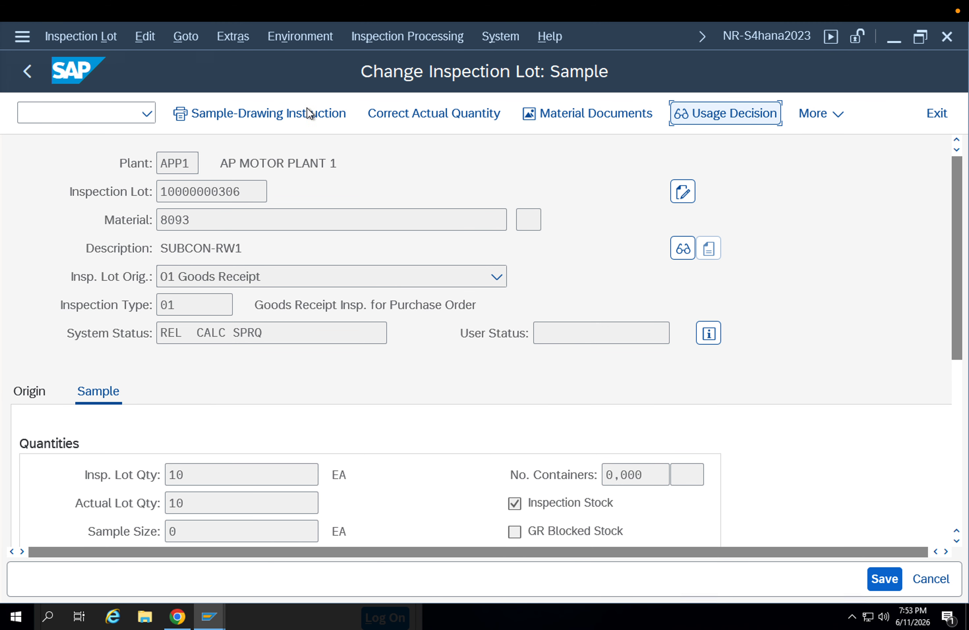
Examine the Correct Actual Quantity dialog's fields and reasons for movement, then leave the lot without making a correction
{"action": "left_click", "coordinate": [398, 110]}
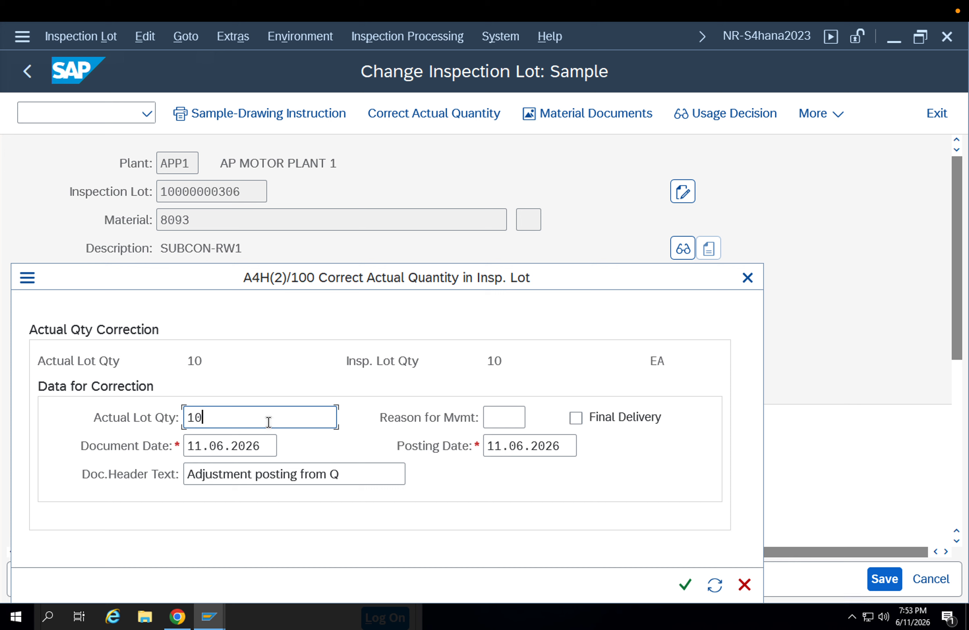
{"action": "left_click", "coordinate": [267, 445]}
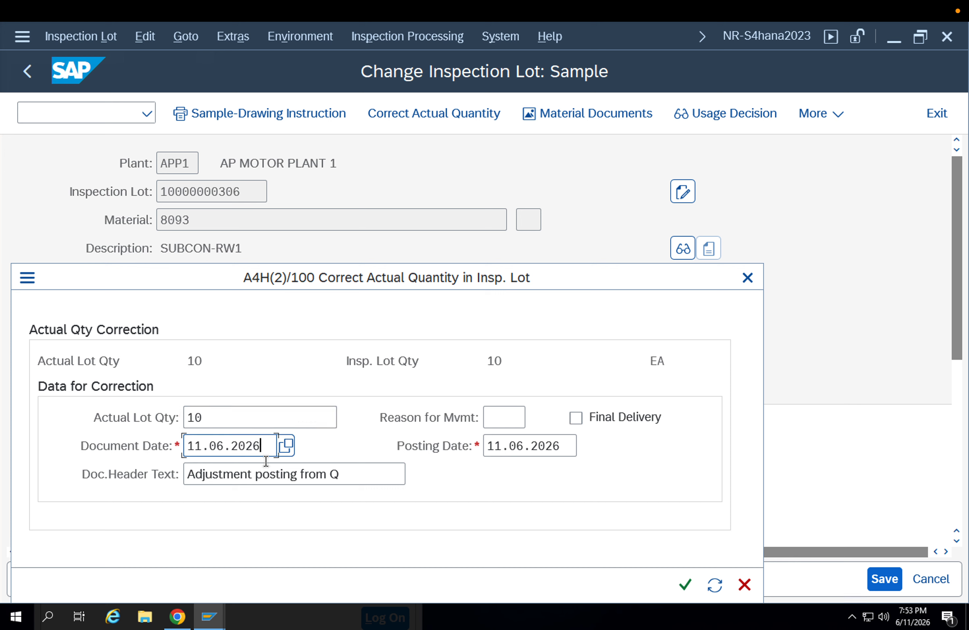
{"action": "left_click", "coordinate": [270, 474]}
{"action": "left_click_drag", "start_coordinate": [339, 474], "coordinate": [171, 463]}
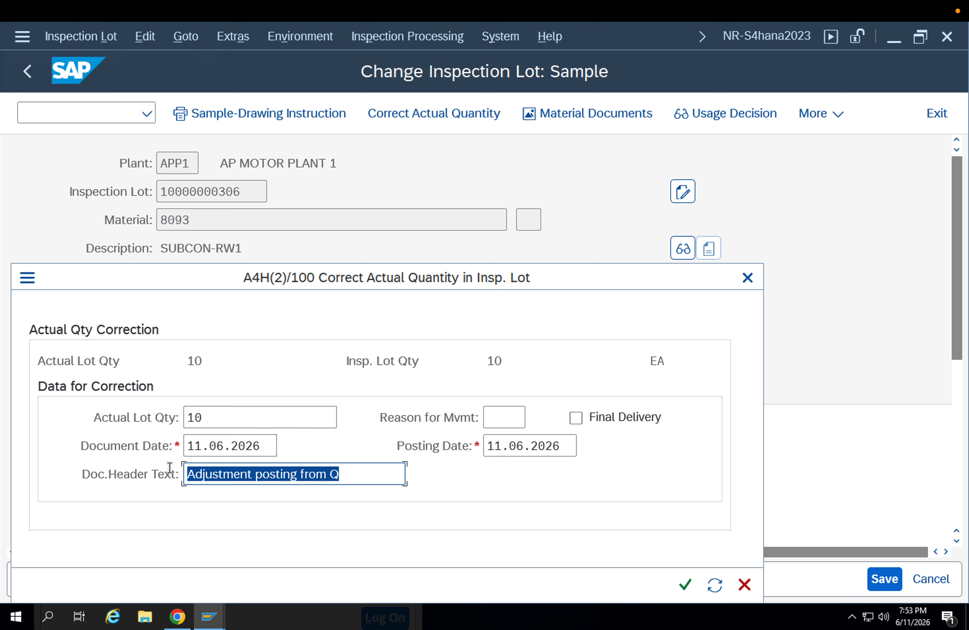
{"action": "left_click", "coordinate": [505, 417]}
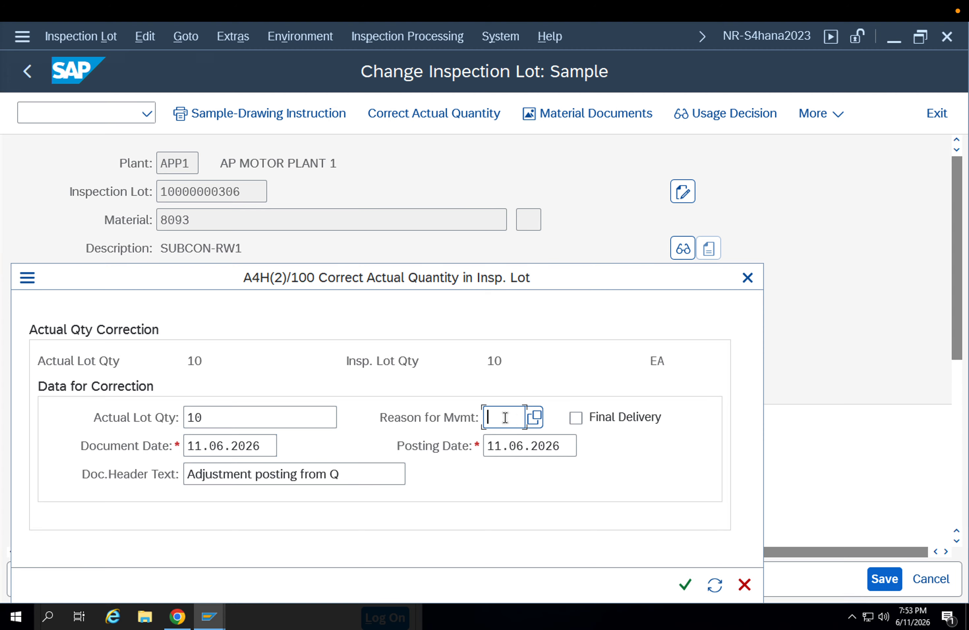
{"action": "left_click", "coordinate": [535, 420]}
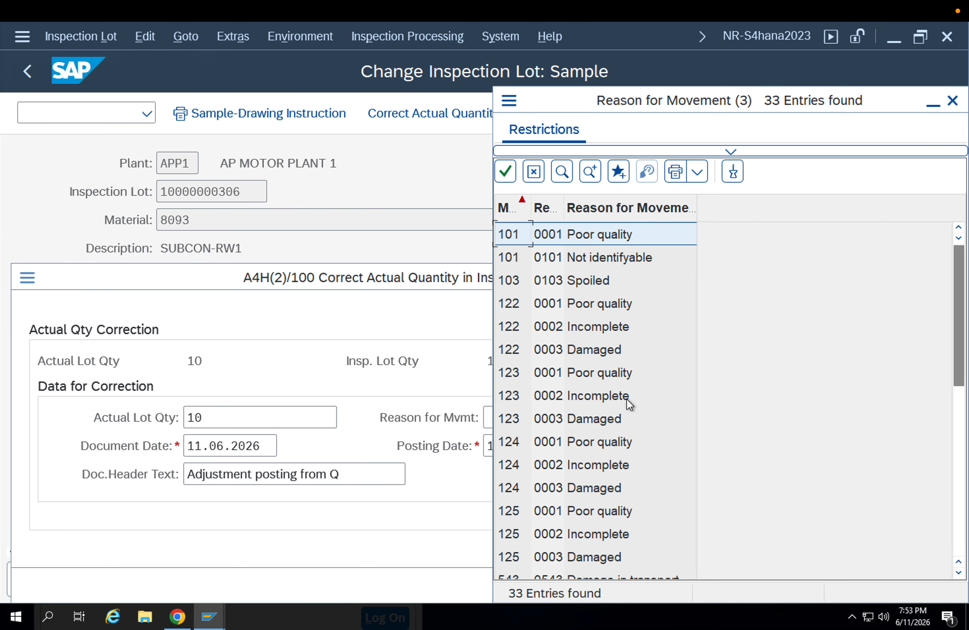
{"action": "scroll", "coordinate": [627, 399], "scroll_direction": "down", "scroll_amount": 1}
{"action": "scroll", "coordinate": [627, 399], "scroll_direction": "down", "scroll_amount": 1}
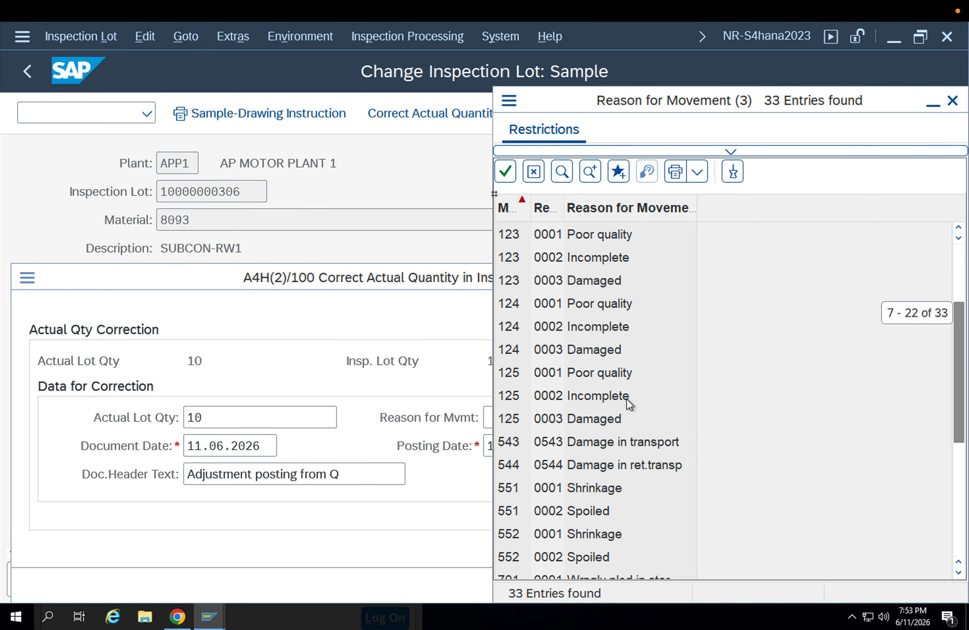
{"action": "left_click", "coordinate": [564, 491]}
{"action": "key", "text": "Escape"}
{"action": "key", "text": "Escape"}
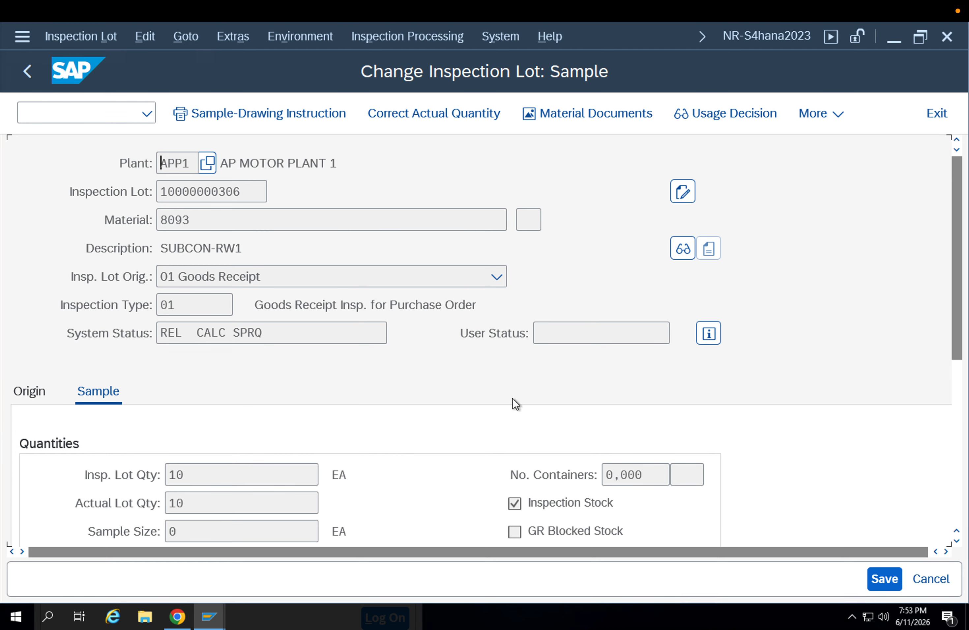
{"action": "key", "text": "Escape"}
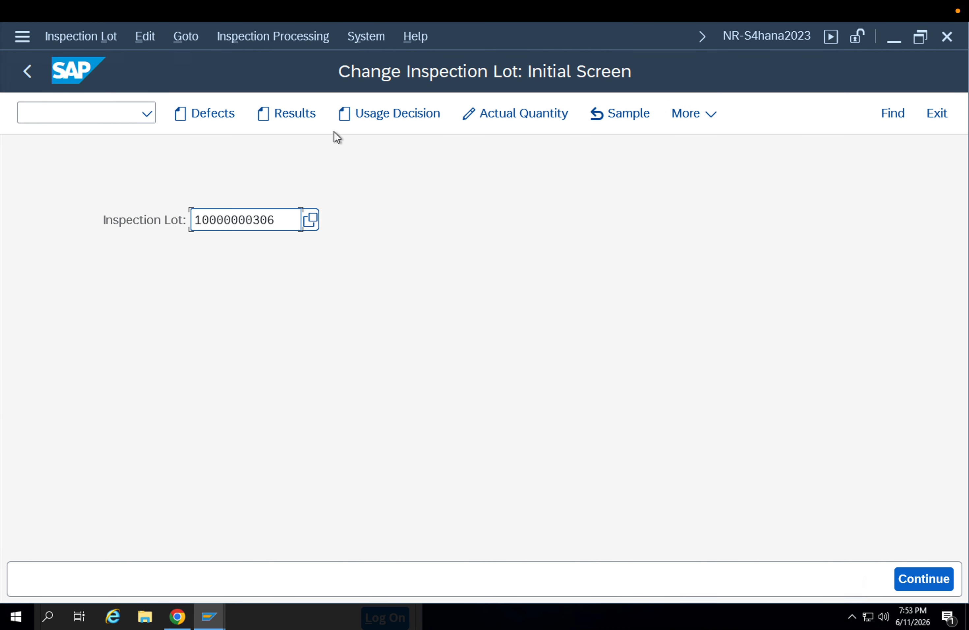
Start a usage decision for the inspection lot with code R3, Scrapping of rejected quantity, from code group 01 Goods receipt
{"action": "left_click", "coordinate": [378, 114]}
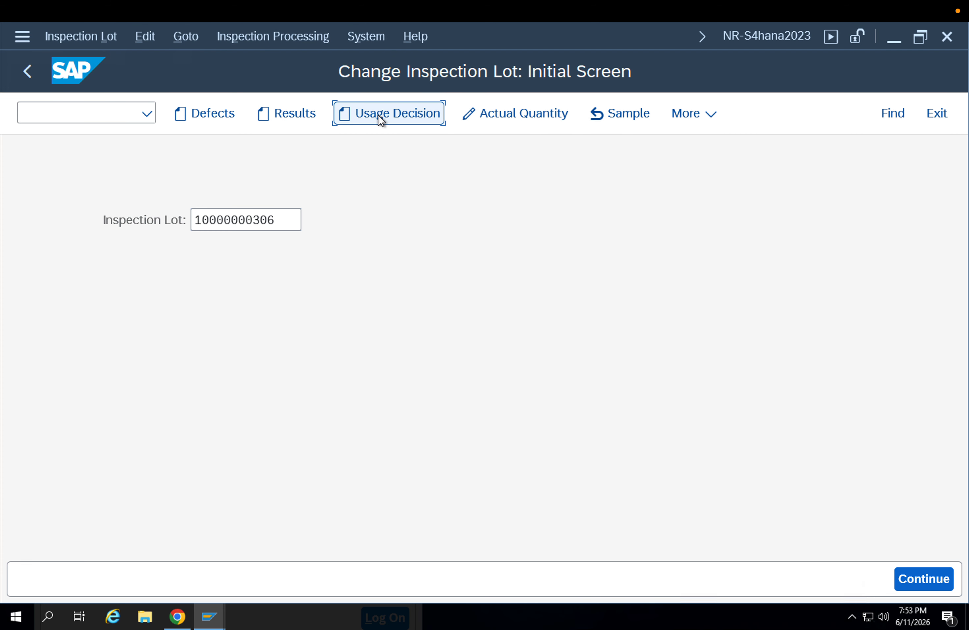
{"action": "left_click", "coordinate": [212, 513]}
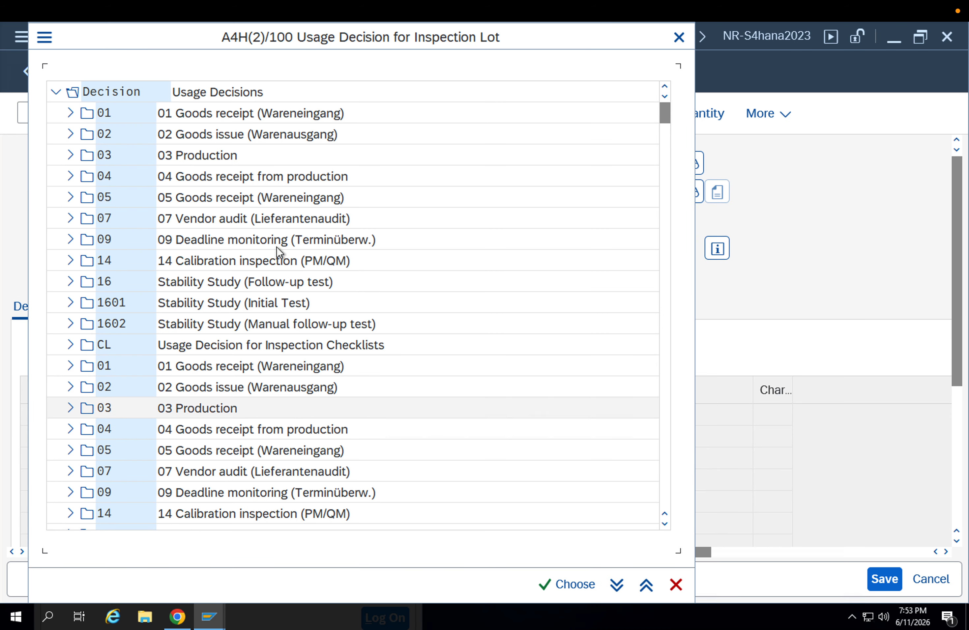
{"action": "left_click", "coordinate": [70, 114]}
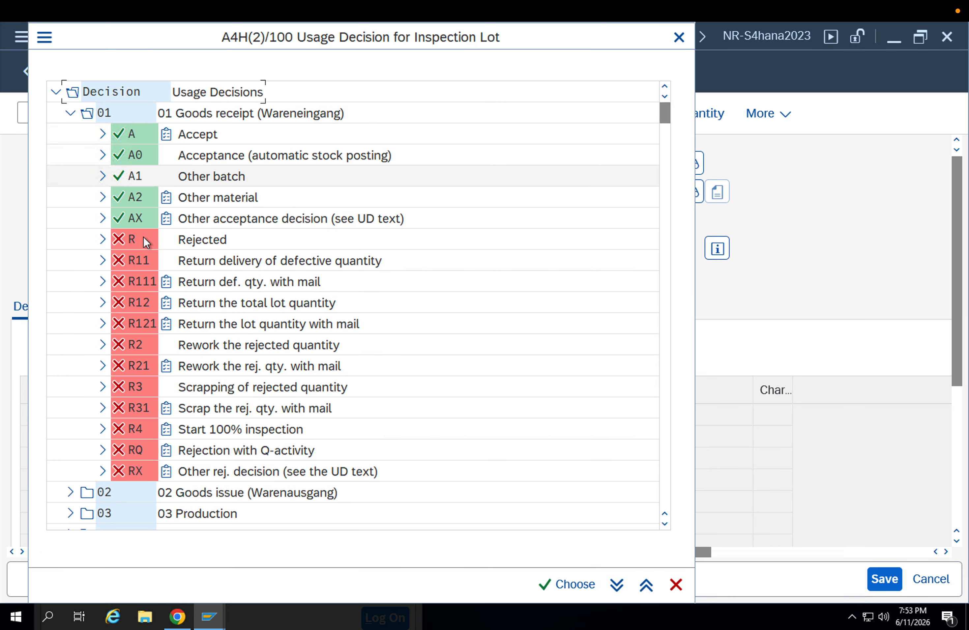
{"action": "double_click", "coordinate": [236, 387]}
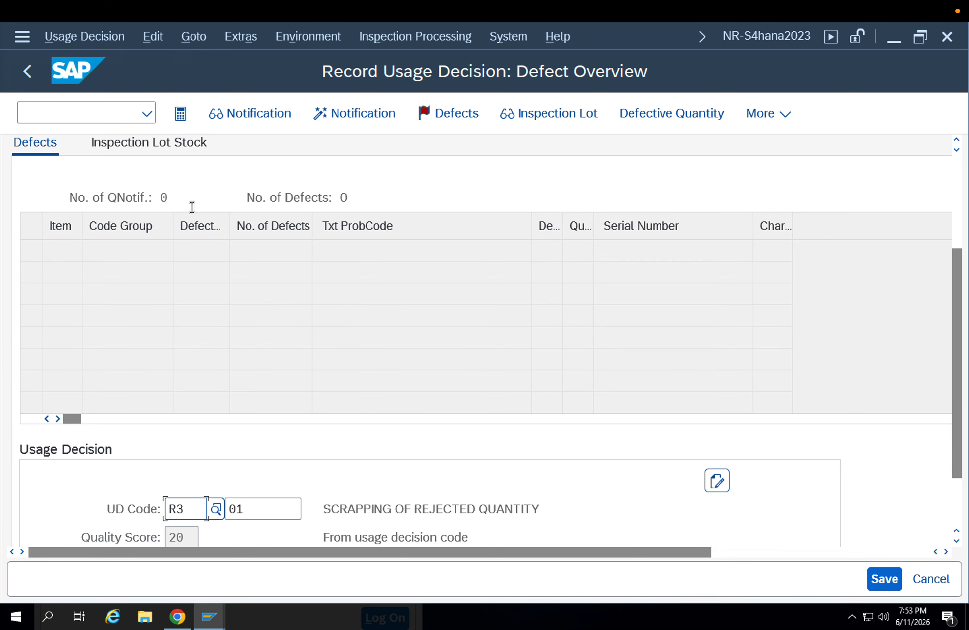
Assign 10 EA of the inspection lot stock to scrap and save the usage decision
{"action": "left_click", "coordinate": [153, 148]}
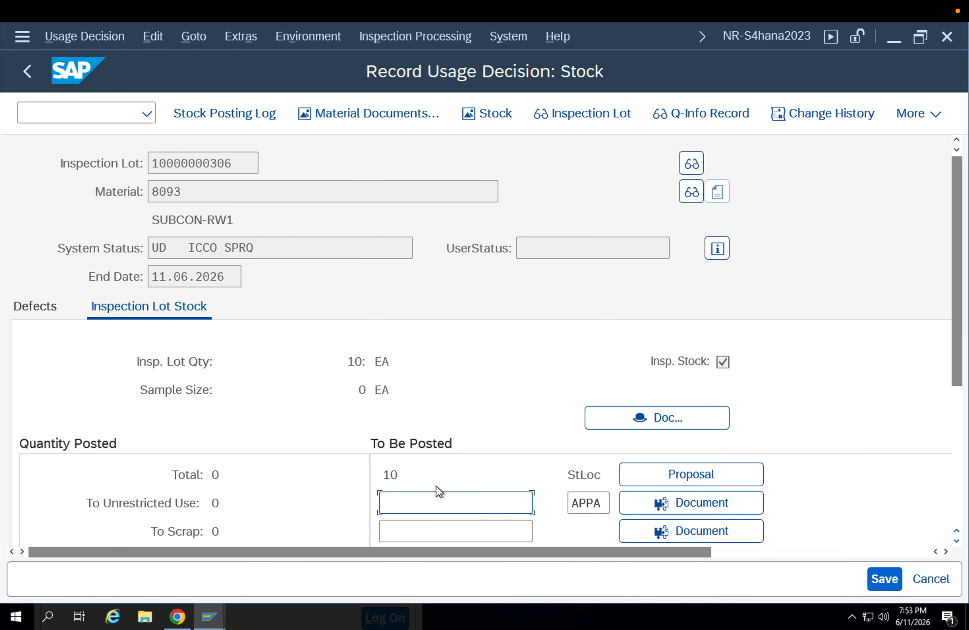
{"action": "scroll", "coordinate": [437, 490], "scroll_direction": "down", "scroll_amount": 1}
{"action": "left_click", "coordinate": [419, 510]}
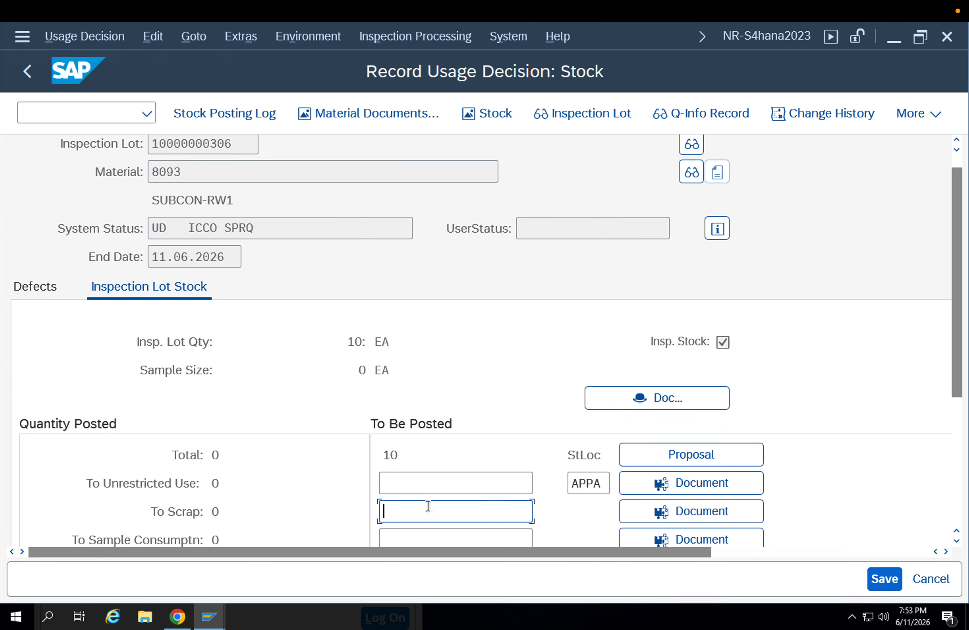
{"action": "type", "text": "100"}
{"action": "key", "text": "BackSpace"}
{"action": "key", "text": "Return"}
{"action": "scroll", "coordinate": [892, 416], "scroll_direction": "down", "scroll_amount": 5}
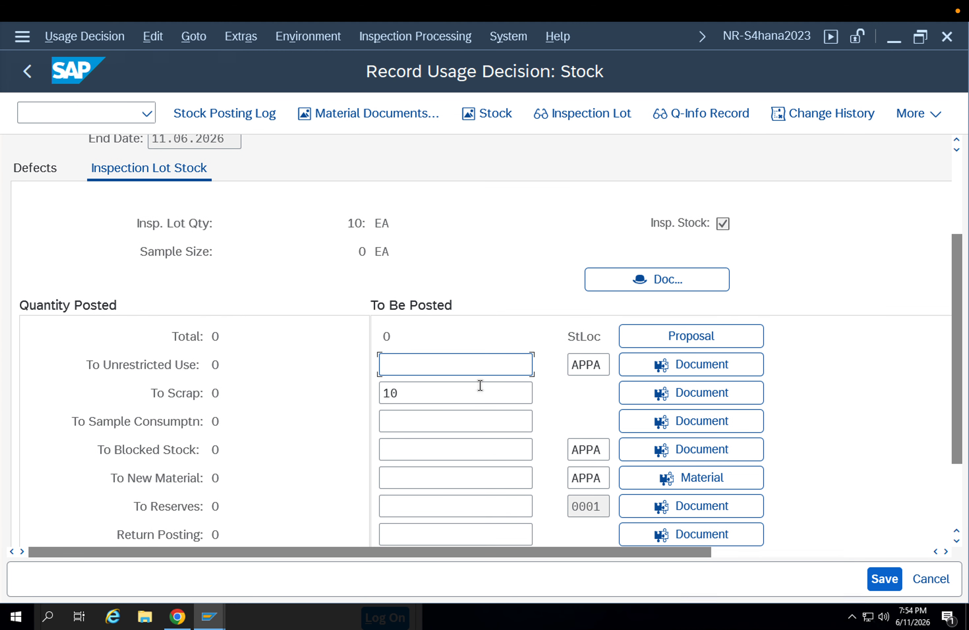
{"action": "left_click", "coordinate": [445, 393]}
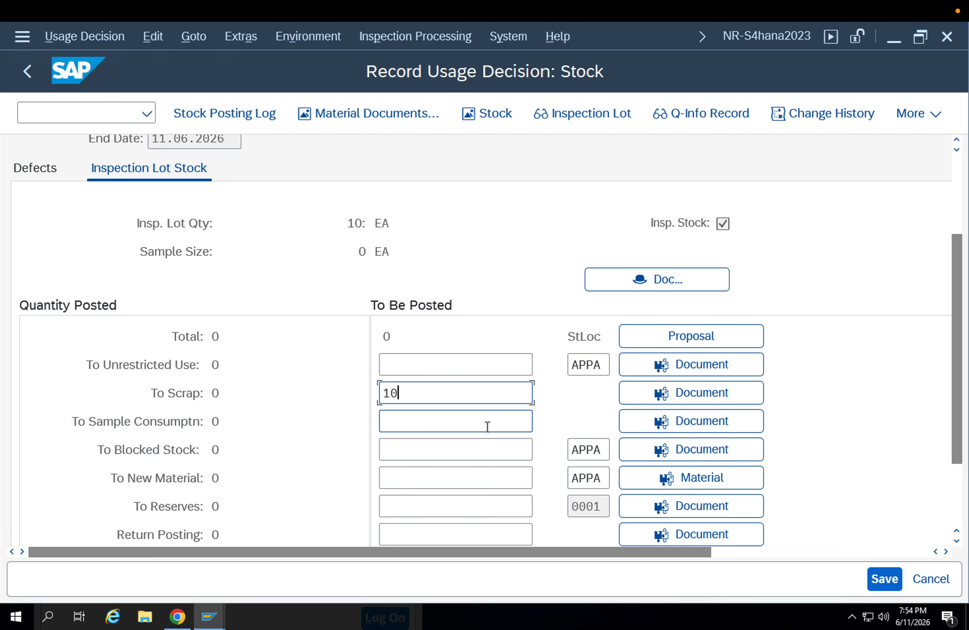
{"action": "left_click", "coordinate": [883, 578]}
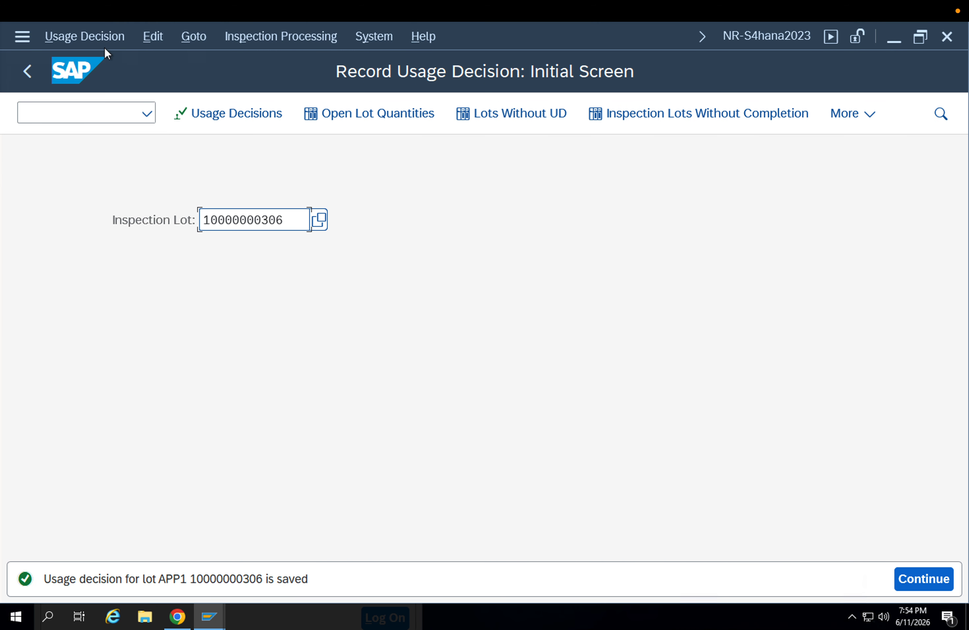
Display the lot's saved usage decision and check its system status and the quantity posted to scrap
{"action": "left_click", "coordinate": [103, 38]}
{"action": "left_click", "coordinate": [120, 151]}
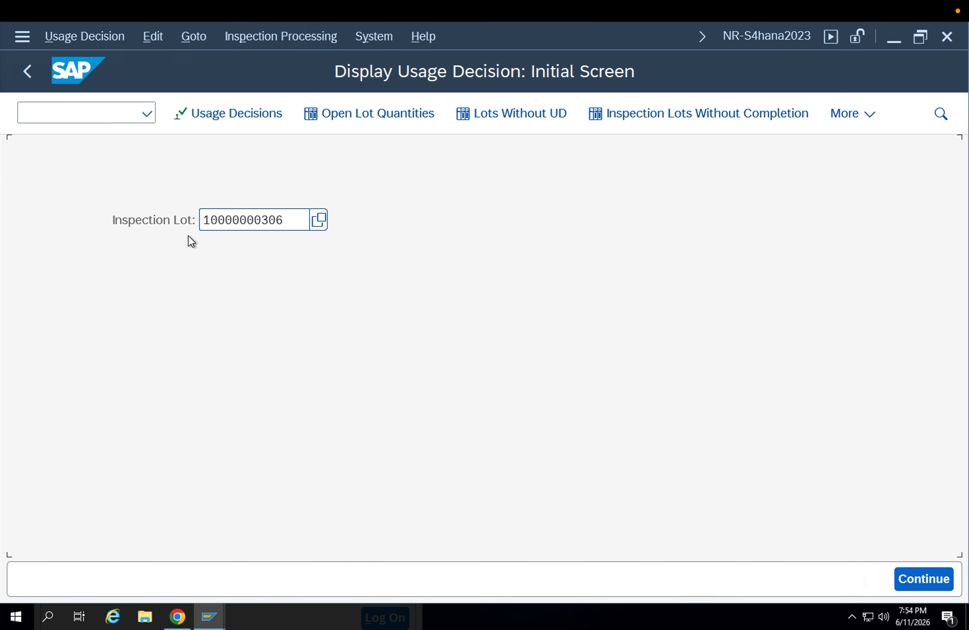
{"action": "key", "text": "Return"}
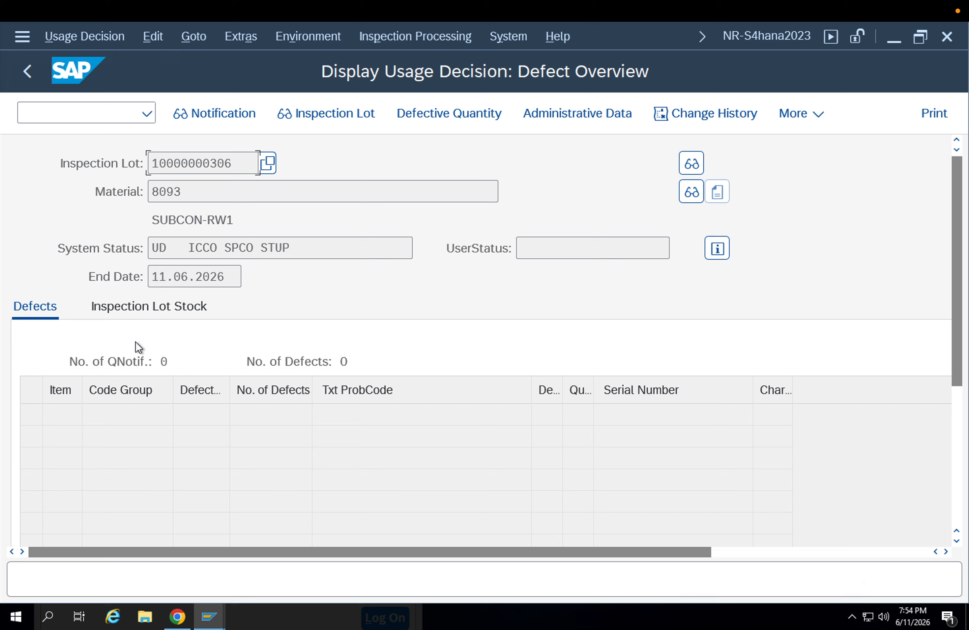
{"action": "left_click", "coordinate": [123, 315]}
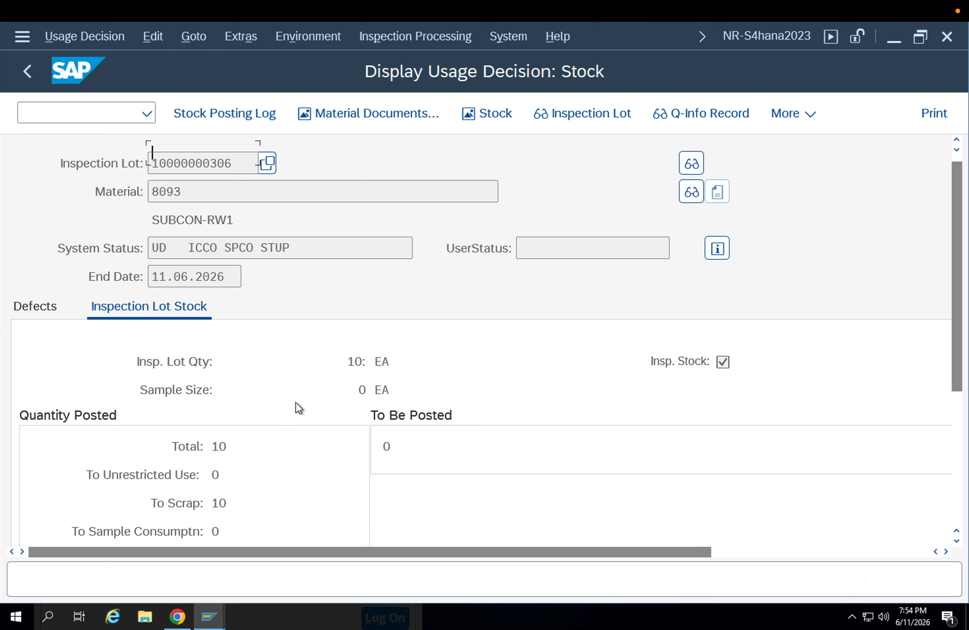
{"action": "scroll", "coordinate": [218, 404], "scroll_direction": "down", "scroll_amount": 1}
{"action": "scroll", "coordinate": [217, 402], "scroll_direction": "down", "scroll_amount": 1}
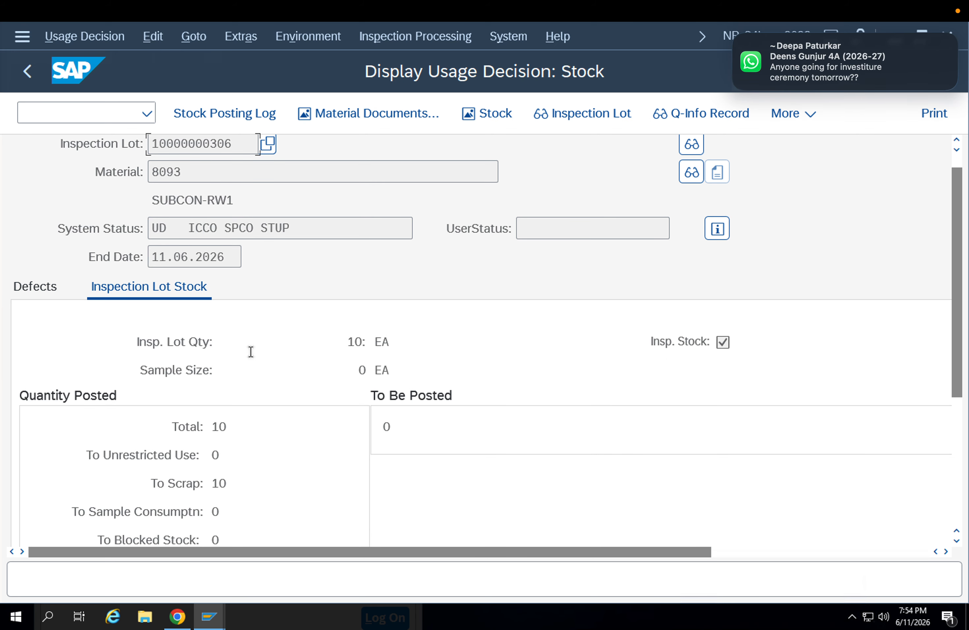
{"action": "triple_click", "coordinate": [312, 226]}
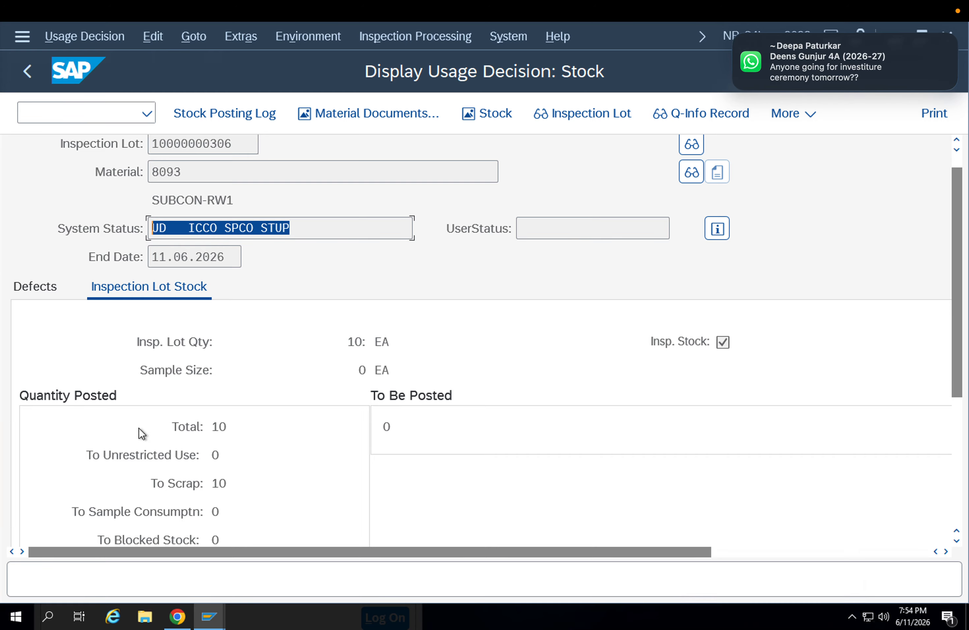
{"action": "double_click", "coordinate": [217, 482]}
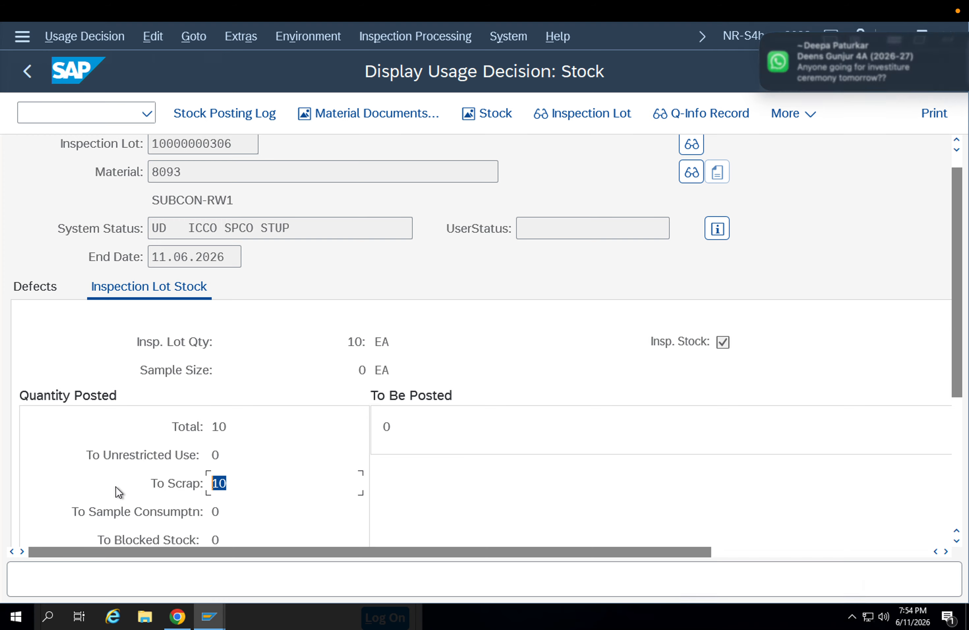
Switch to the stock overview of material 8093, refresh it and review the stock by storage location
{"action": "mouse_move", "coordinate": [225, 620]}
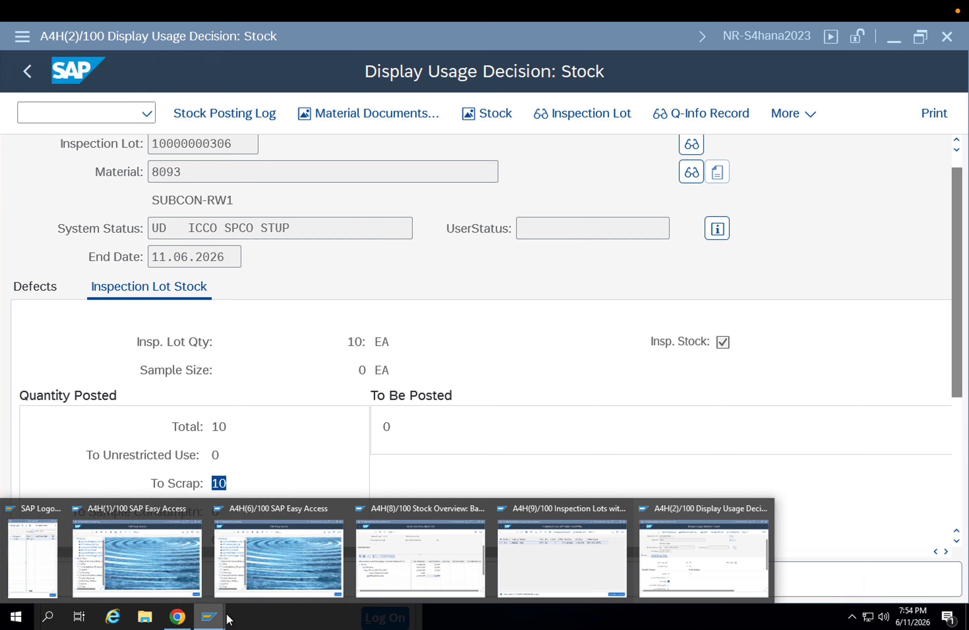
{"action": "left_click", "coordinate": [409, 573]}
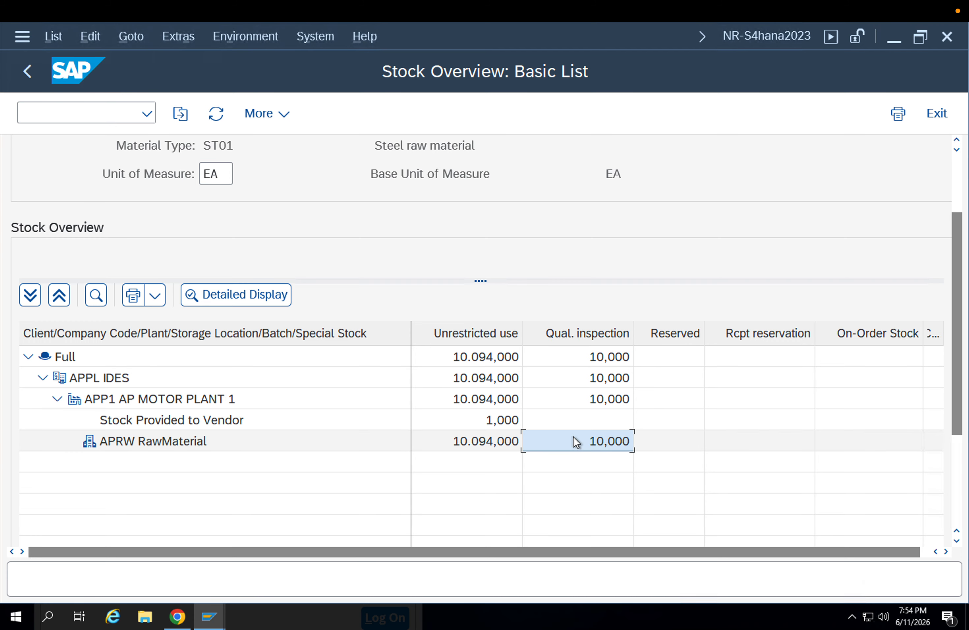
{"action": "mouse_move", "coordinate": [213, 614]}
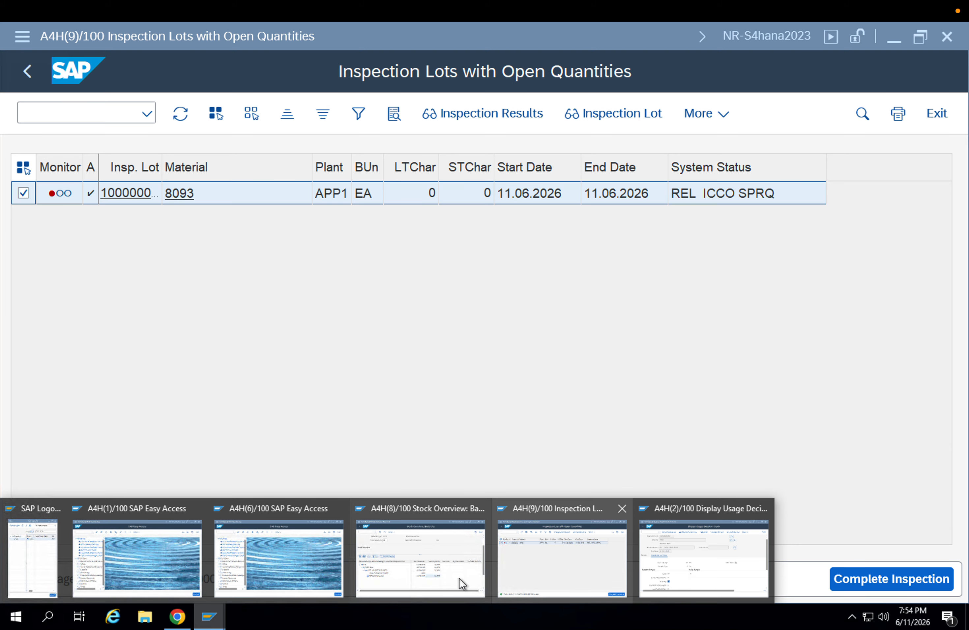
{"action": "left_click", "coordinate": [454, 572]}
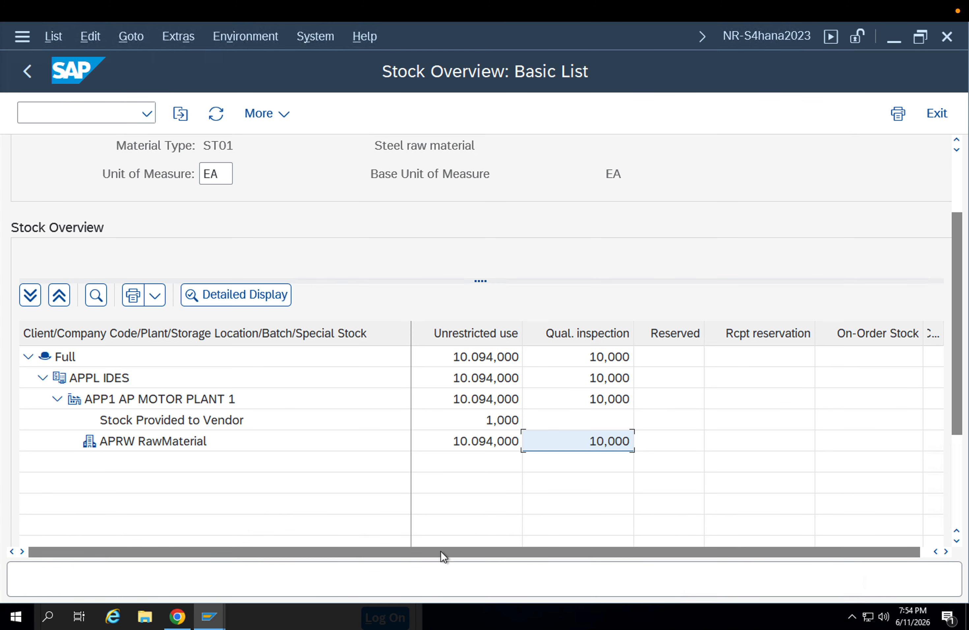
{"action": "left_click", "coordinate": [222, 115]}
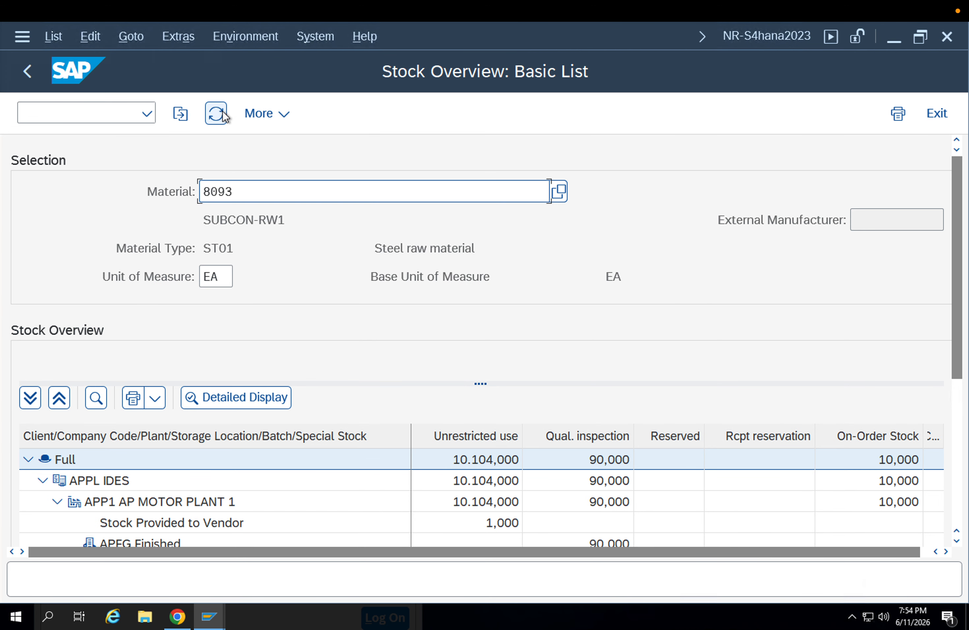
{"action": "left_click_drag", "start_coordinate": [958, 338], "coordinate": [963, 448]}
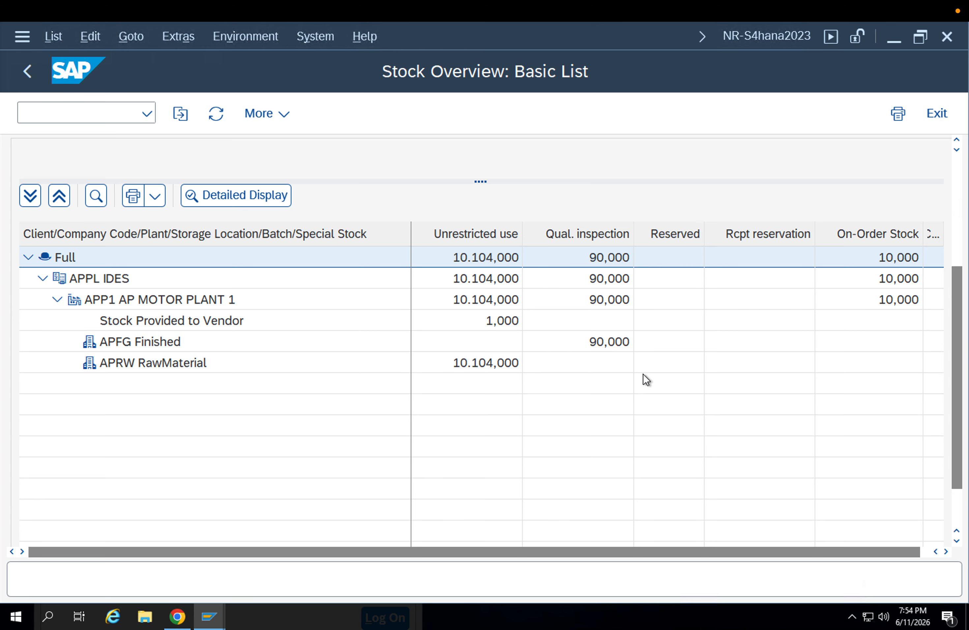
List the material documents for material 8093 with transaction MB51, using posting date 11.06.2026 and no supplier
{"action": "left_click", "coordinate": [34, 81]}
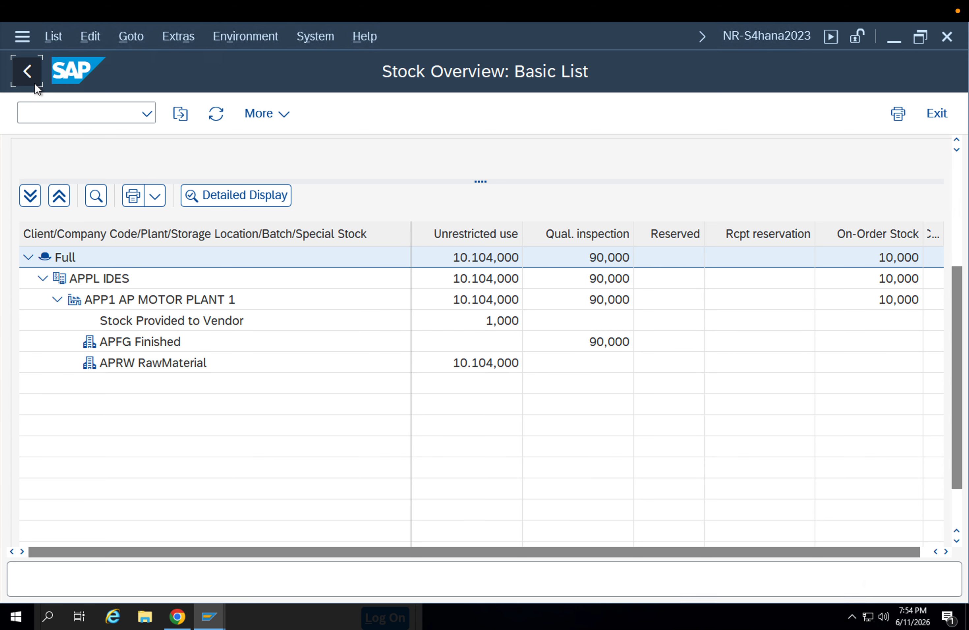
{"action": "left_click", "coordinate": [34, 83]}
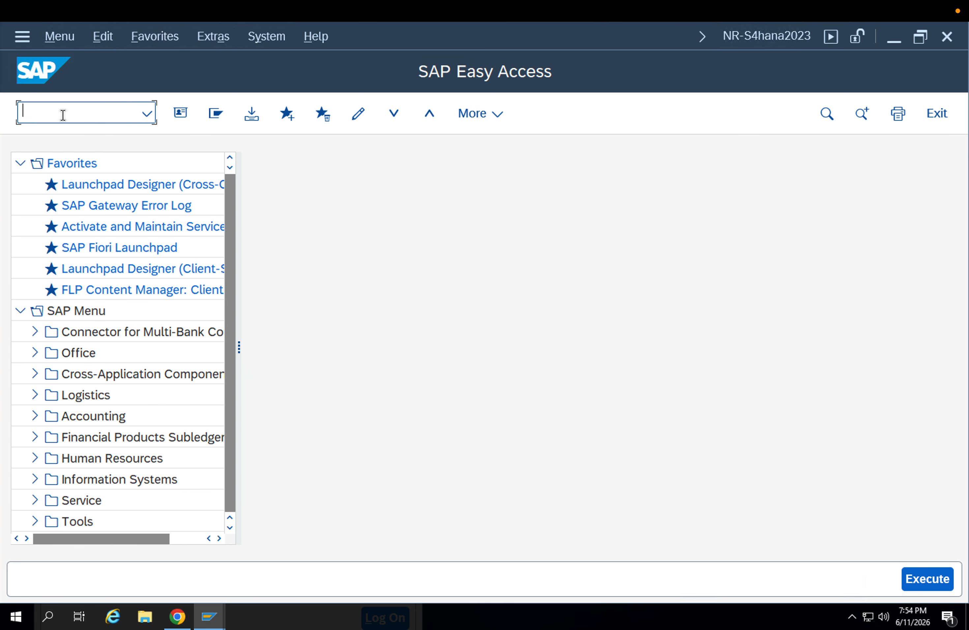
{"action": "type", "text": "mb51"}
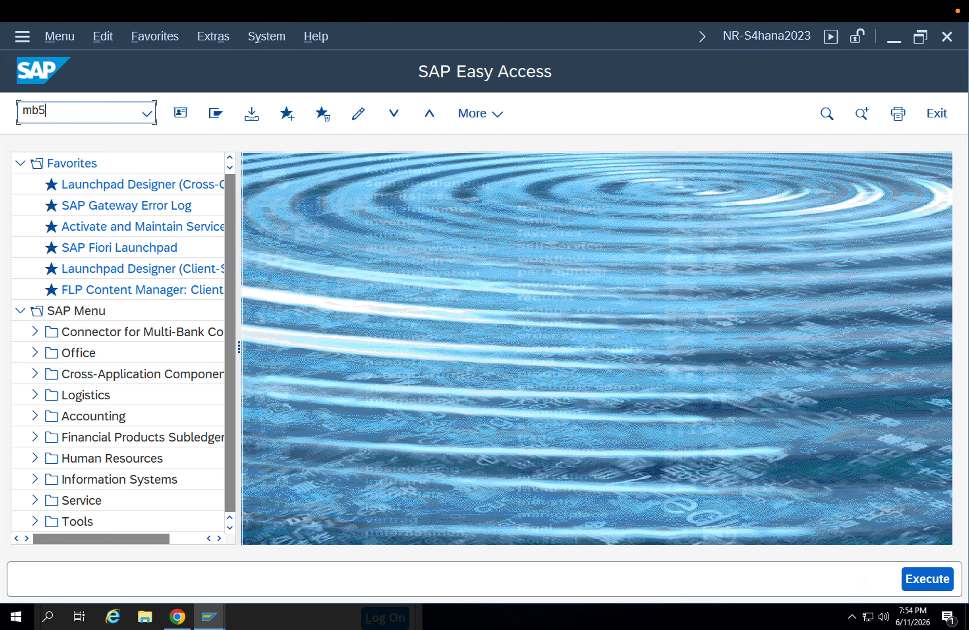
{"action": "key", "text": "Return"}
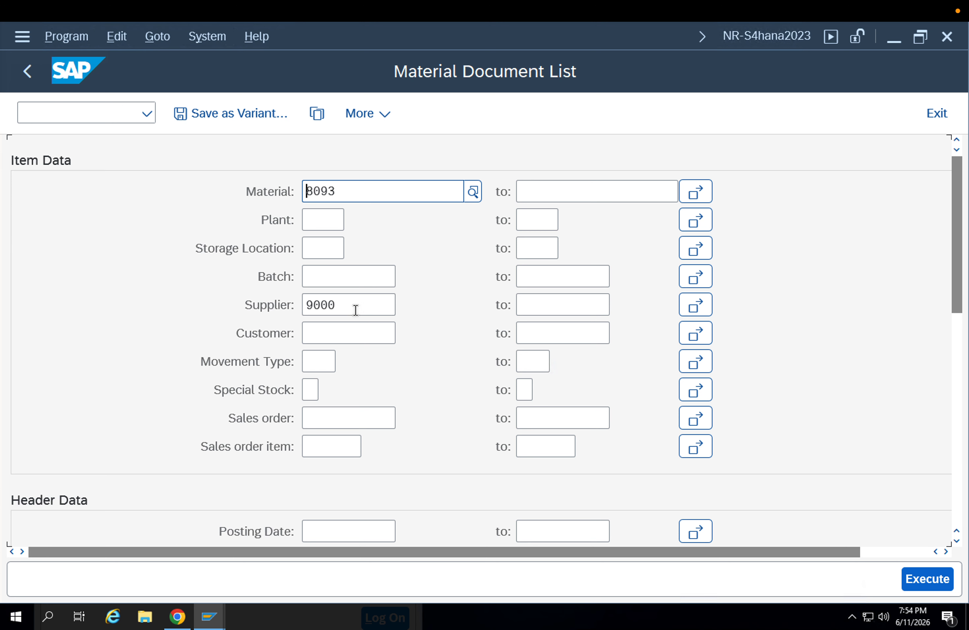
{"action": "left_click", "coordinate": [354, 526]}
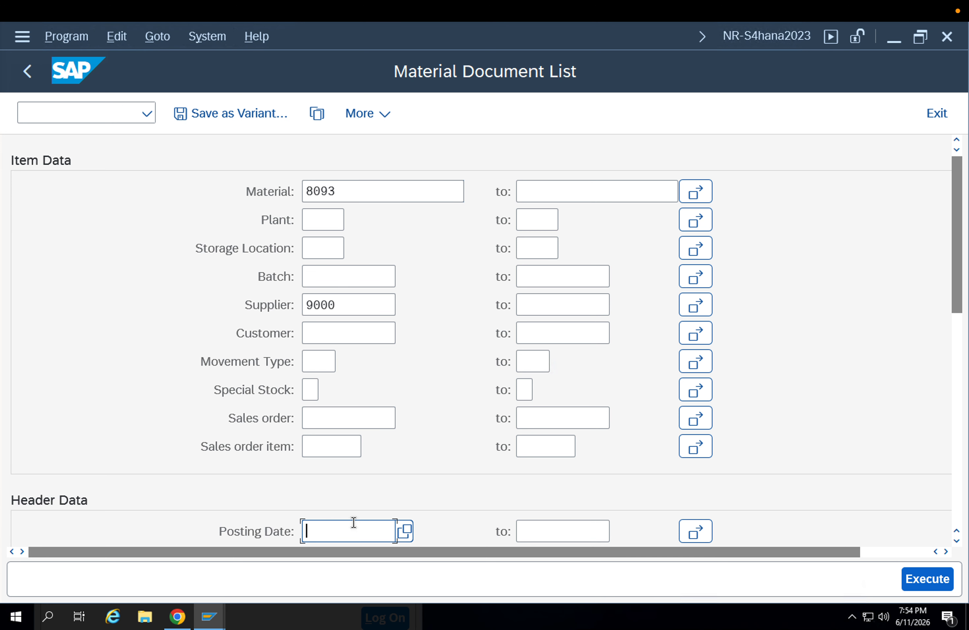
{"action": "left_click", "coordinate": [343, 555]}
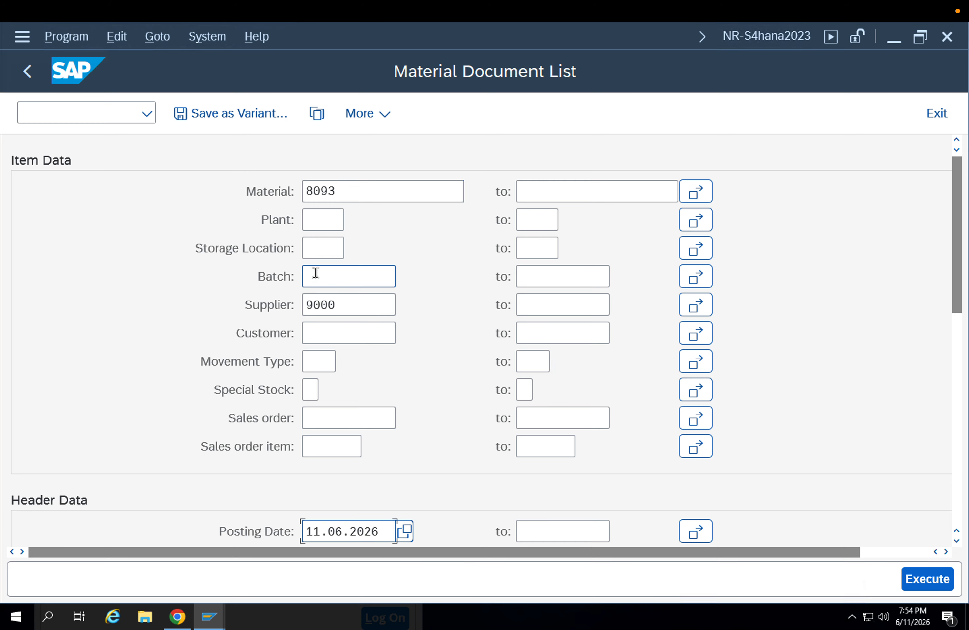
{"action": "double_click", "coordinate": [303, 305]}
{"action": "key", "text": "BackSpace"}
{"action": "left_click", "coordinate": [247, 297]}
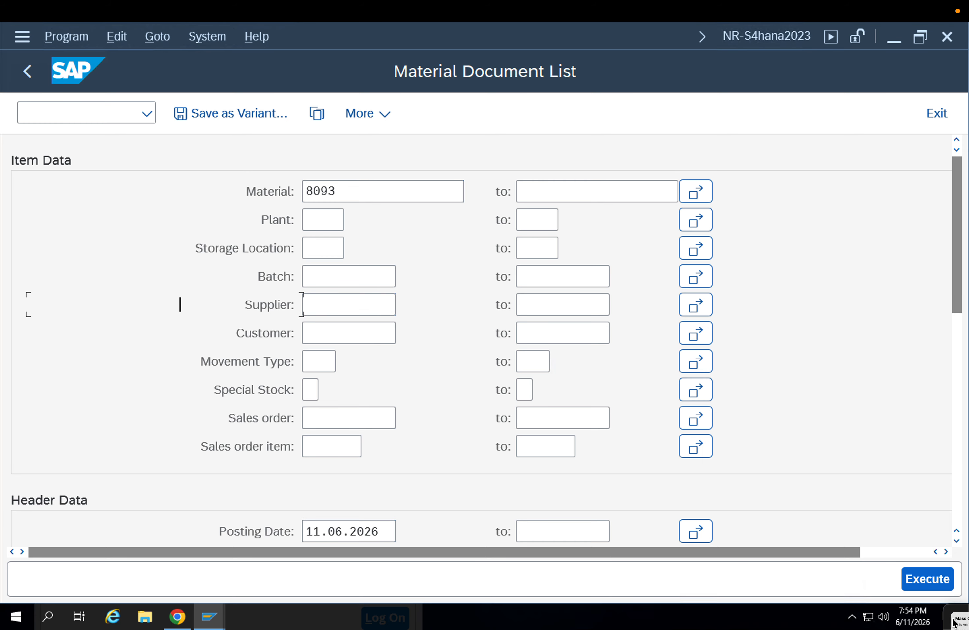
{"action": "left_click", "coordinate": [920, 582]}
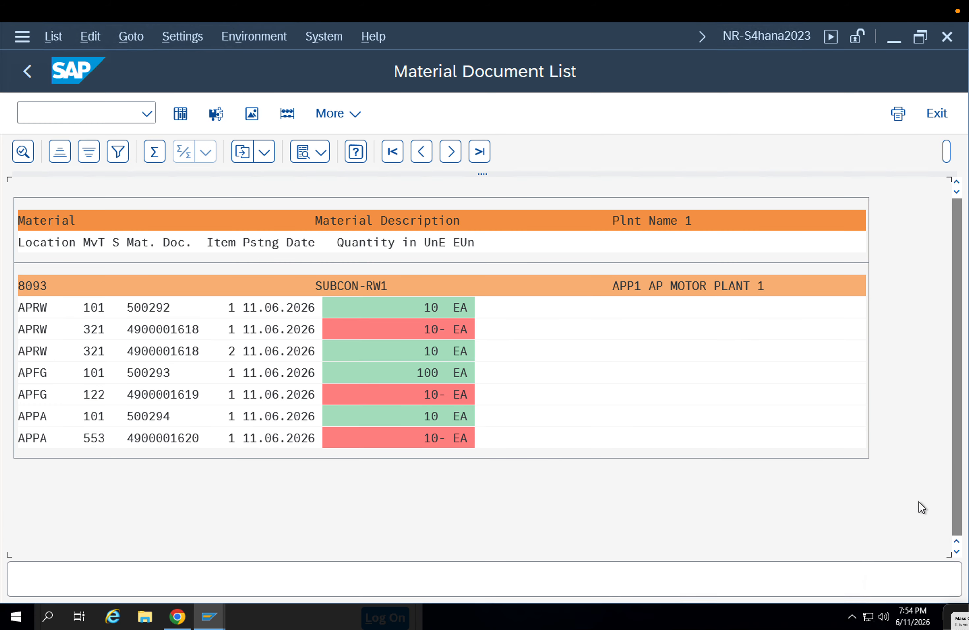
Open the material document with movement type 553 in storage location APPA and examine its movement type description
{"action": "left_click", "coordinate": [93, 438]}
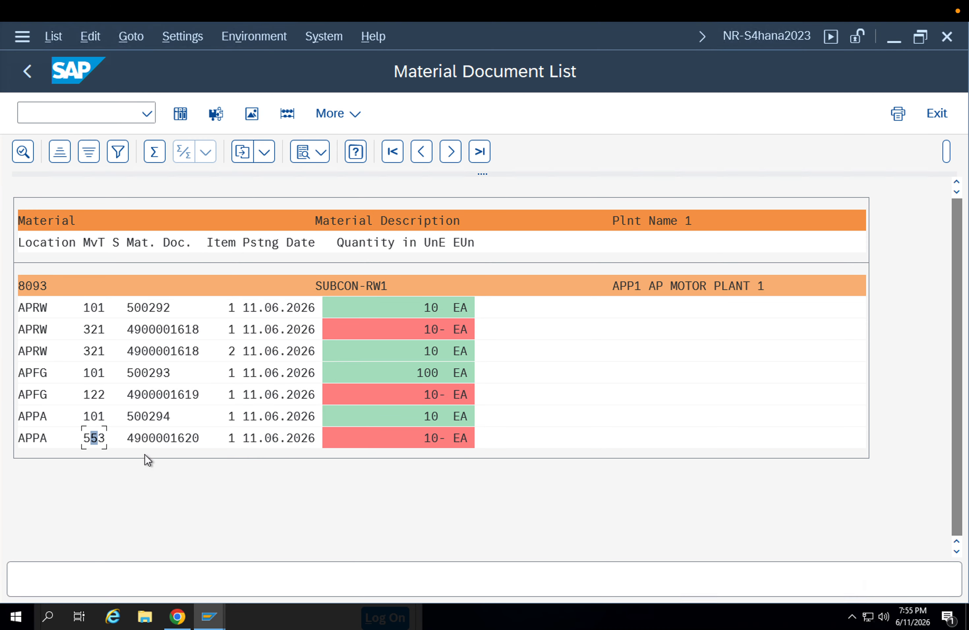
{"action": "left_click", "coordinate": [155, 440]}
{"action": "double_click", "coordinate": [165, 438]}
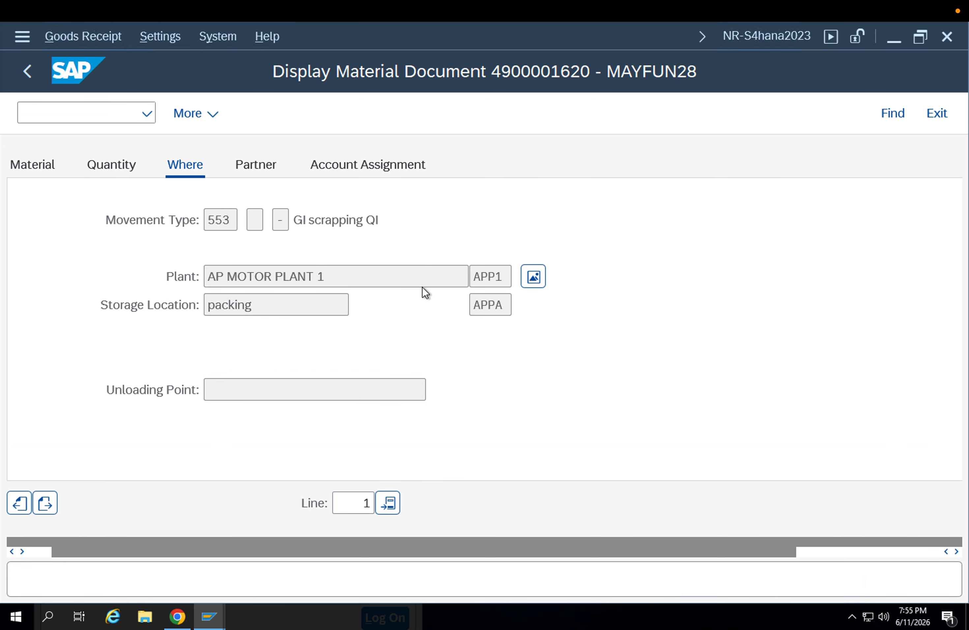
{"action": "left_click", "coordinate": [323, 219]}
{"action": "left_click_drag", "start_coordinate": [323, 220], "coordinate": [424, 222]}
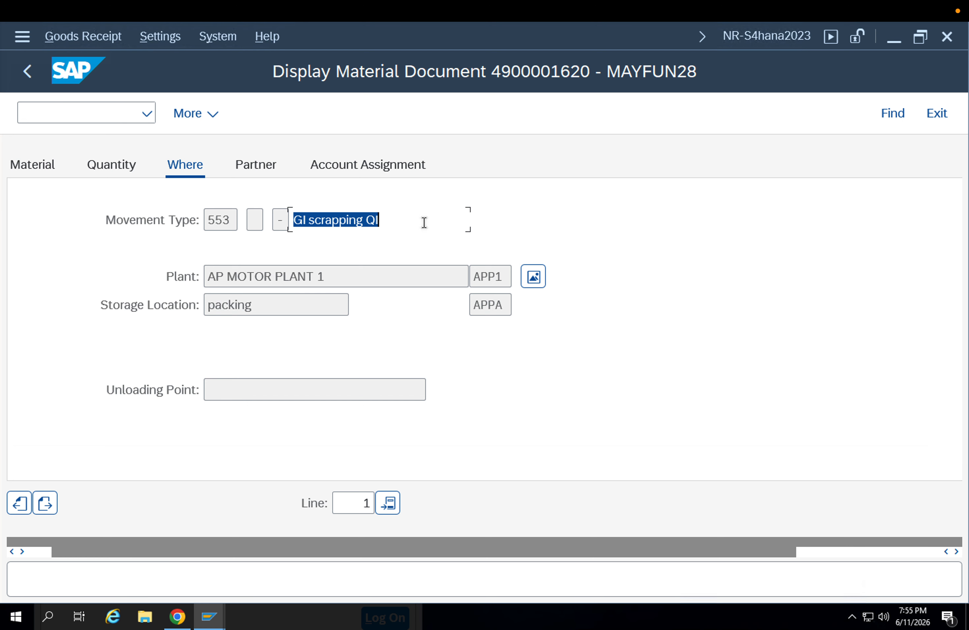
Start a manual inspection lot with transaction QA01 for material 8093, plant APP1 and inspection lot origin 01
{"action": "left_click", "coordinate": [55, 115]}
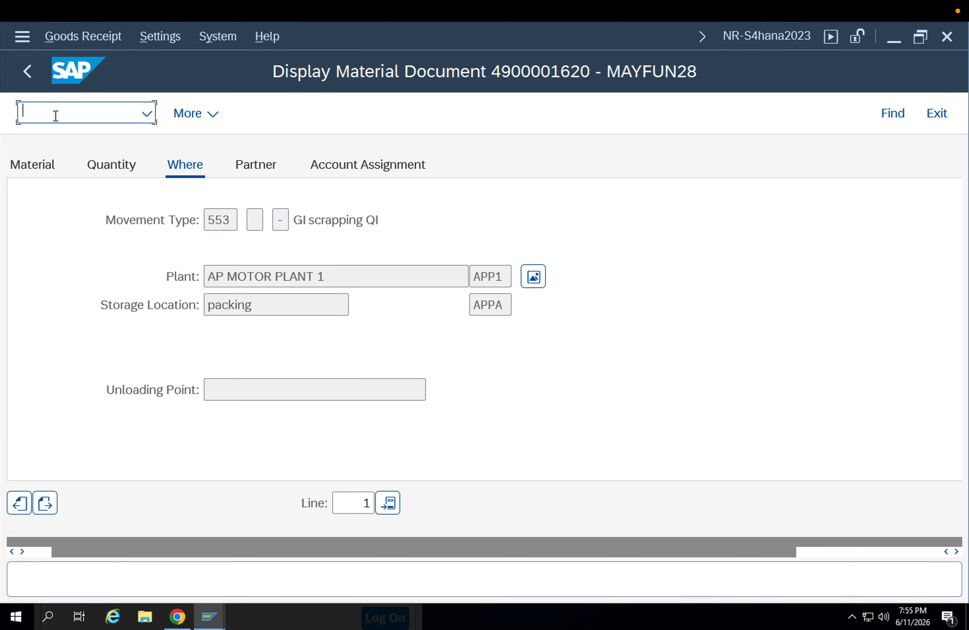
{"action": "type", "text": "/n"}
{"action": "key", "text": "Return"}
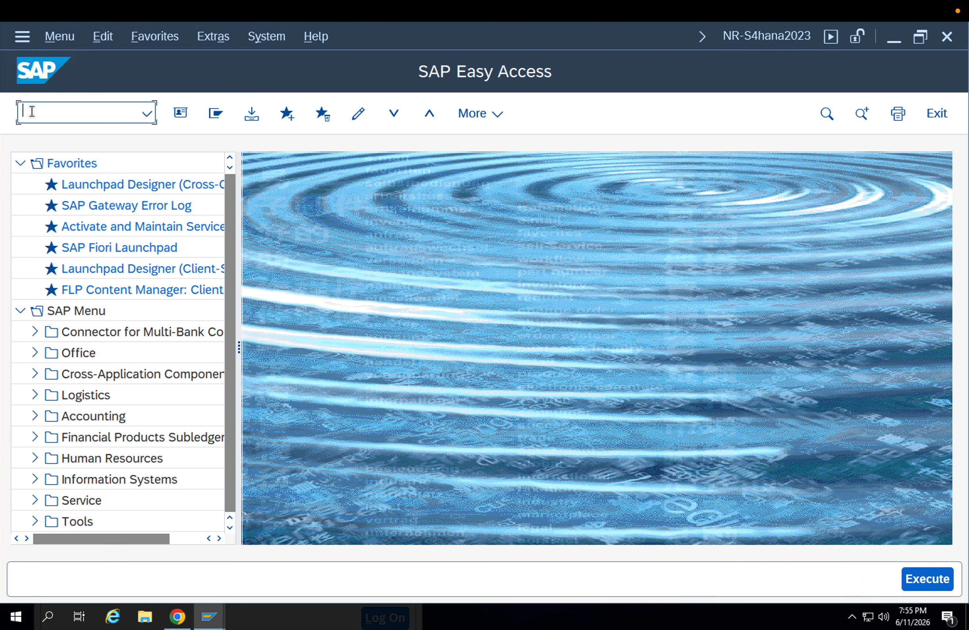
{"action": "type", "text": "QA01"}
{"action": "key", "text": "Return"}
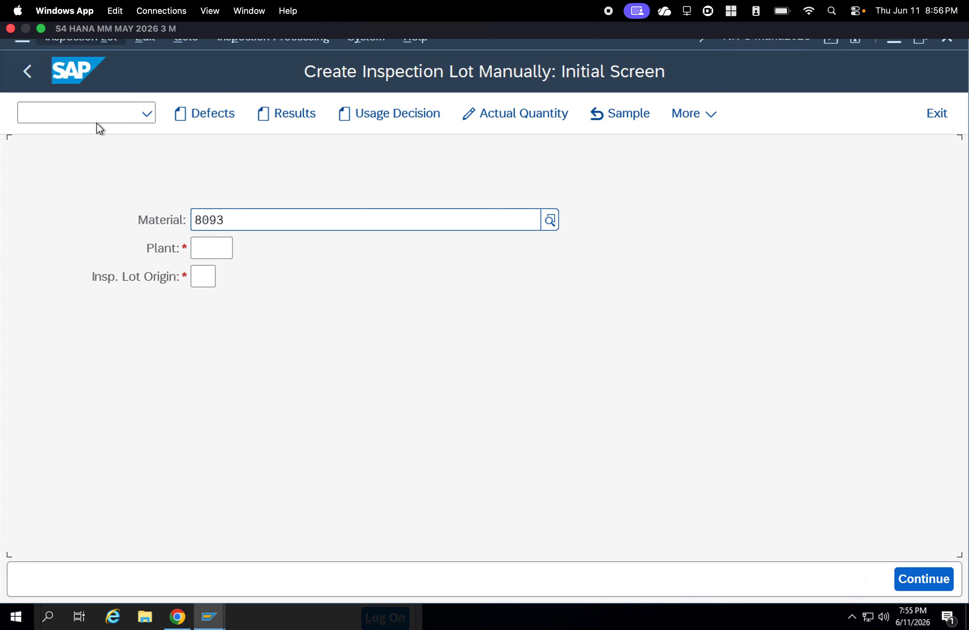
{"action": "left_click", "coordinate": [216, 251]}
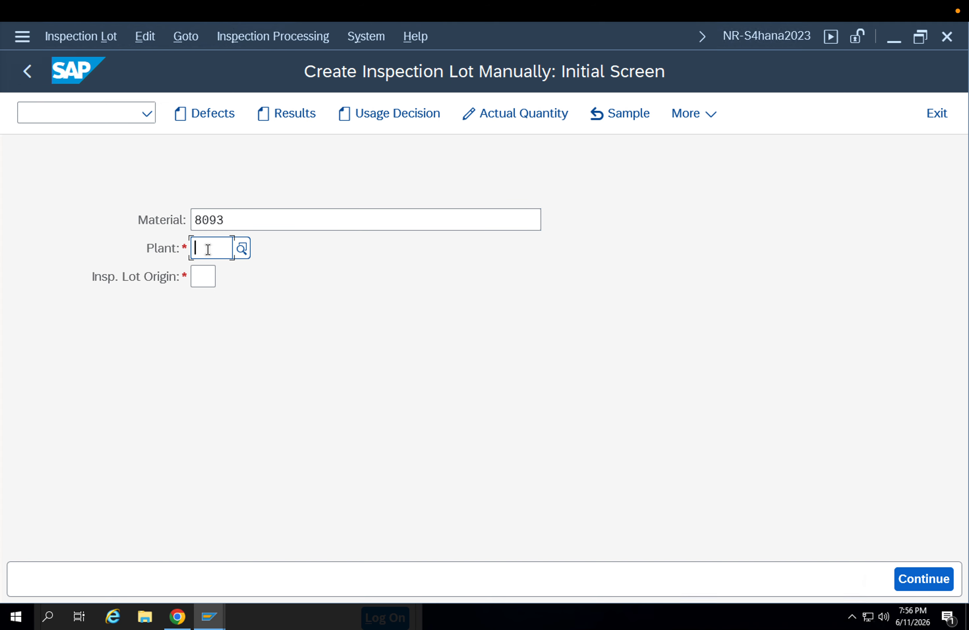
{"action": "type", "text": "app1"}
{"action": "left_click", "coordinate": [212, 277]}
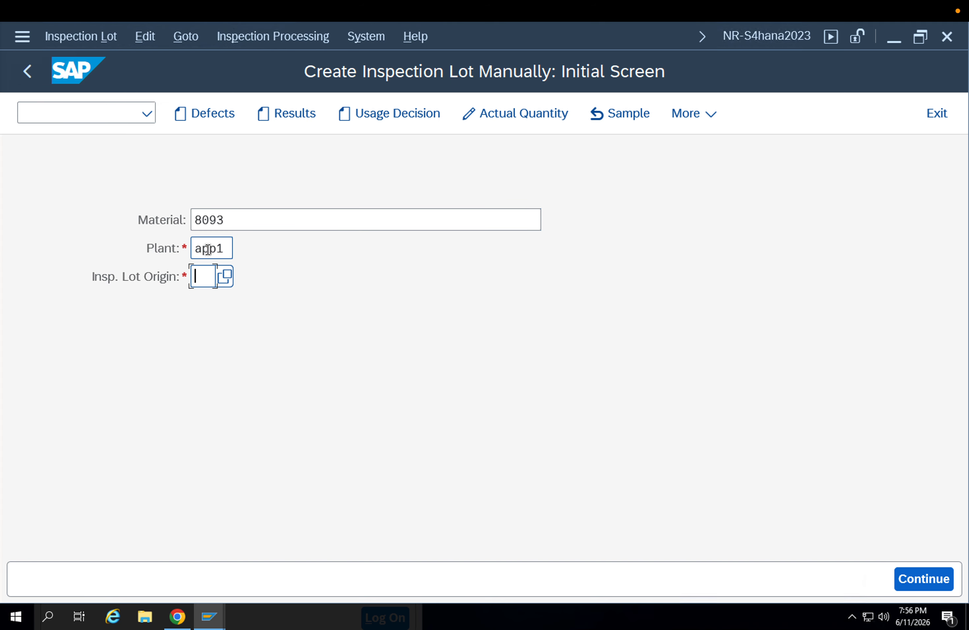
{"action": "left_click", "coordinate": [227, 280]}
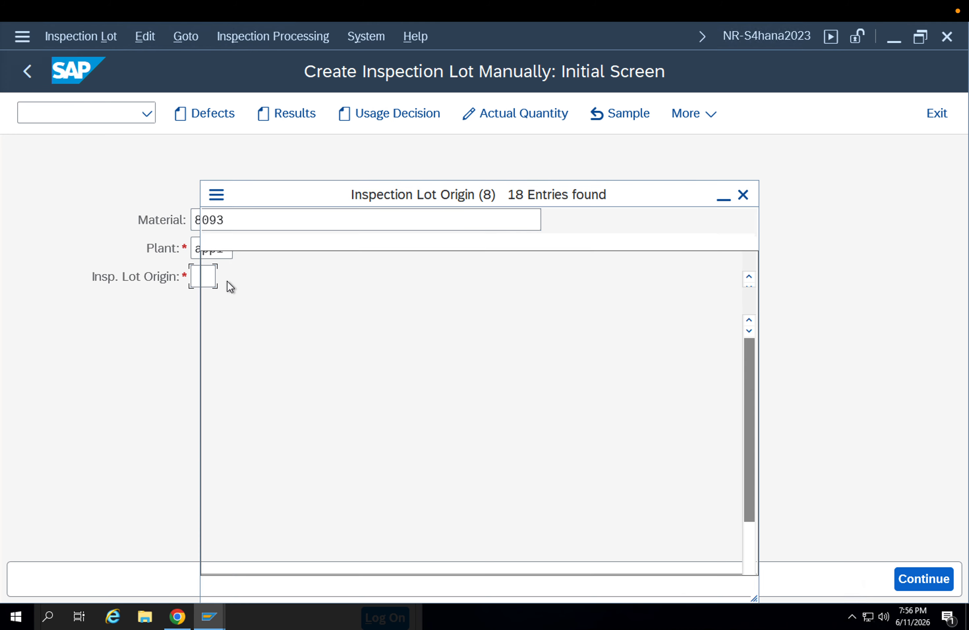
{"action": "double_click", "coordinate": [263, 298]}
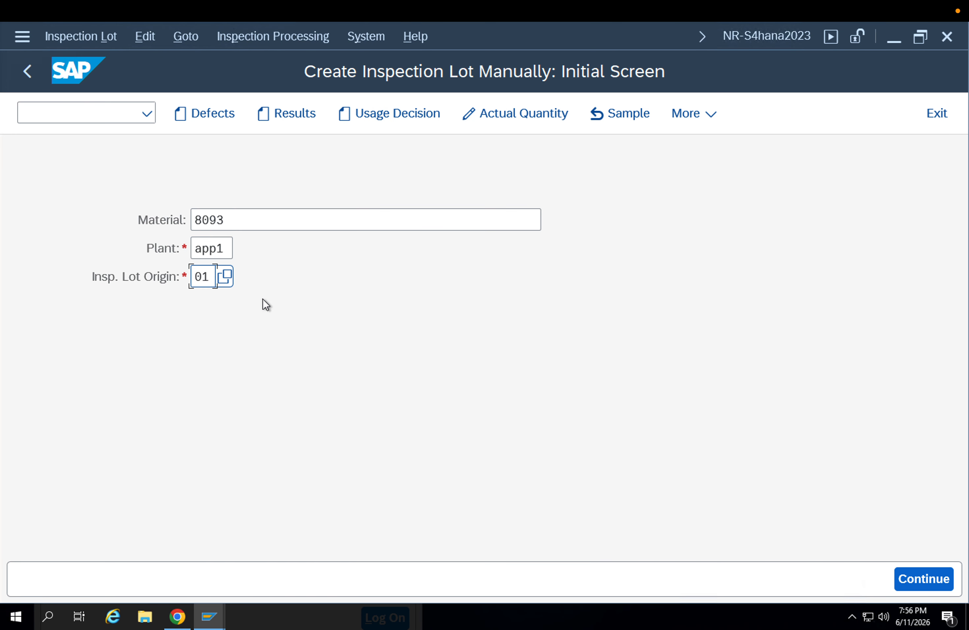
{"action": "key", "text": "Return"}
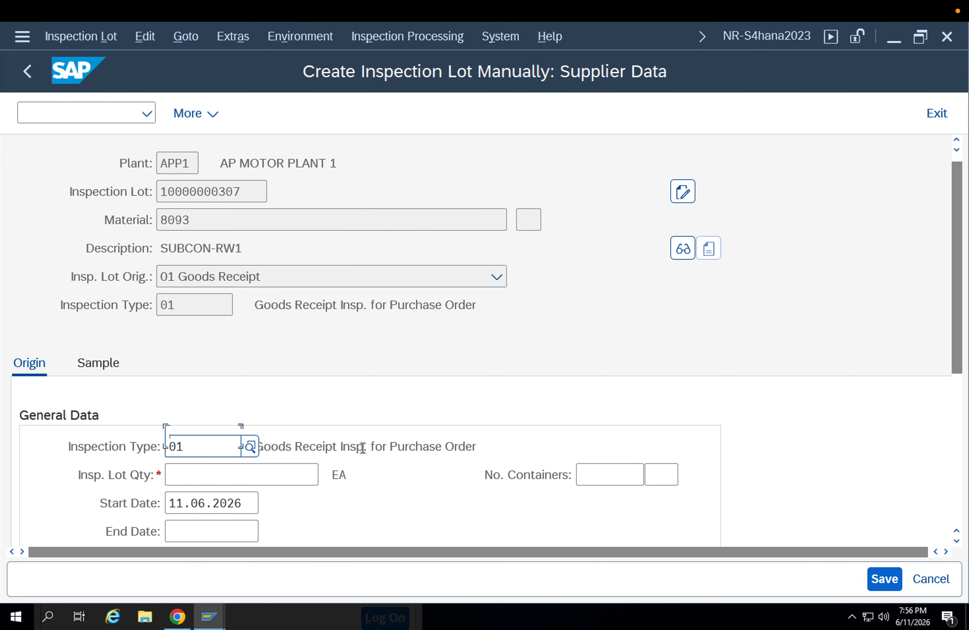
Set the inspection lot quantity to 90 EA and the supplier to 9000, and calculate the sample
{"action": "scroll", "coordinate": [359, 443], "scroll_direction": "down", "scroll_amount": 1}
{"action": "left_click", "coordinate": [268, 445]}
{"action": "type", "text": "90"}
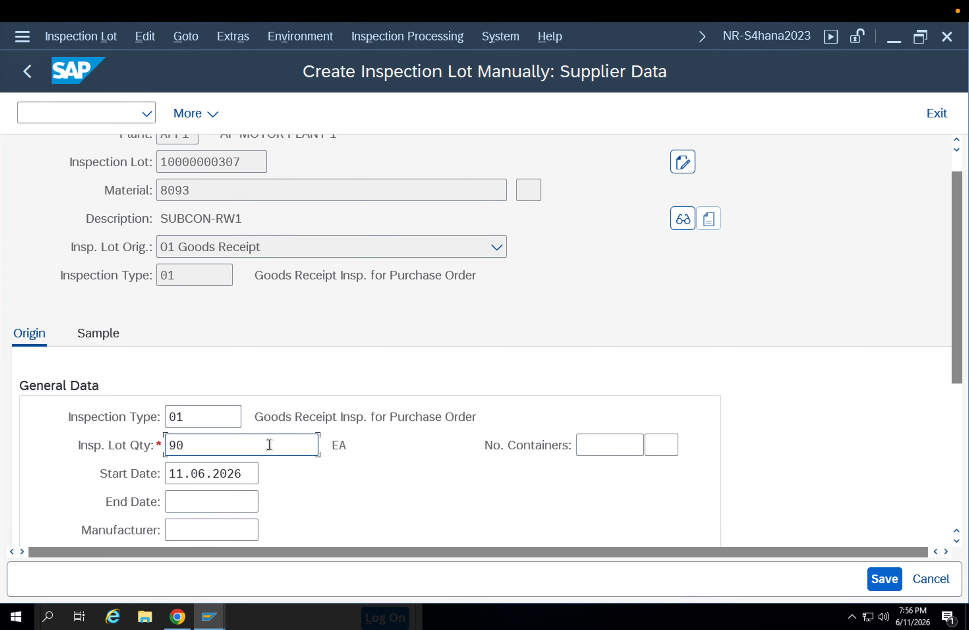
{"action": "key", "text": "Return"}
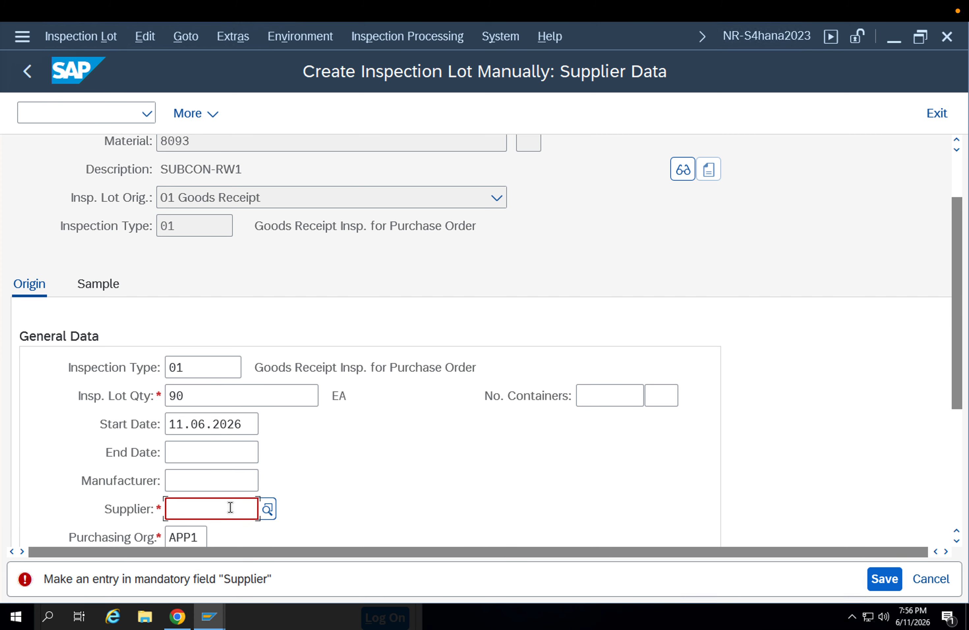
{"action": "type", "text": "9000"}
{"action": "key", "text": "Return"}
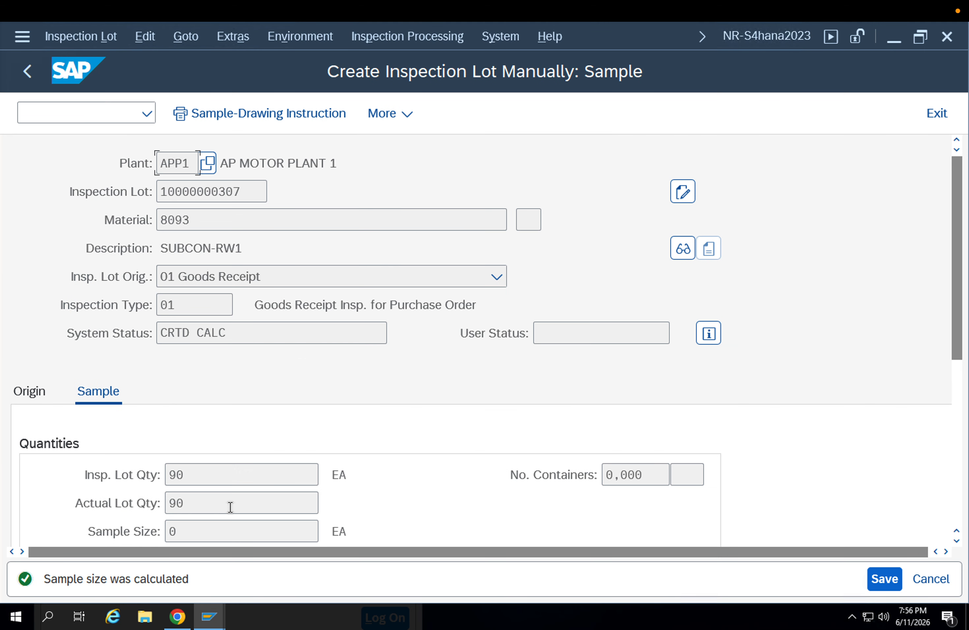
Check the lot and sample quantities of the new inspection lot and save it
{"action": "scroll", "coordinate": [352, 485], "scroll_direction": "down", "scroll_amount": 1}
{"action": "scroll", "coordinate": [354, 485], "scroll_direction": "down", "scroll_amount": 2}
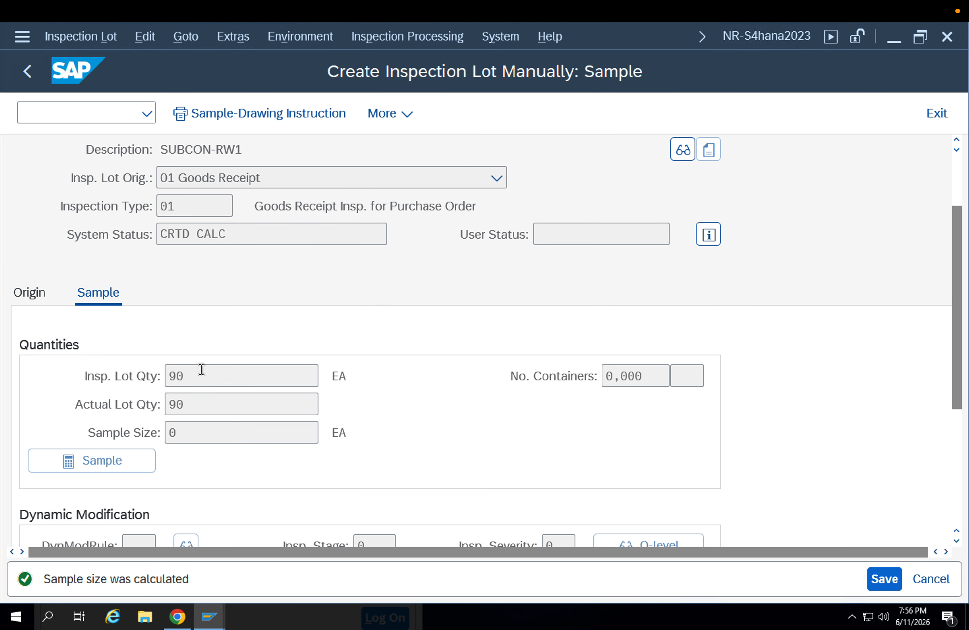
{"action": "double_click", "coordinate": [197, 372]}
{"action": "left_click", "coordinate": [198, 396]}
{"action": "scroll", "coordinate": [216, 422], "scroll_direction": "down", "scroll_amount": 3}
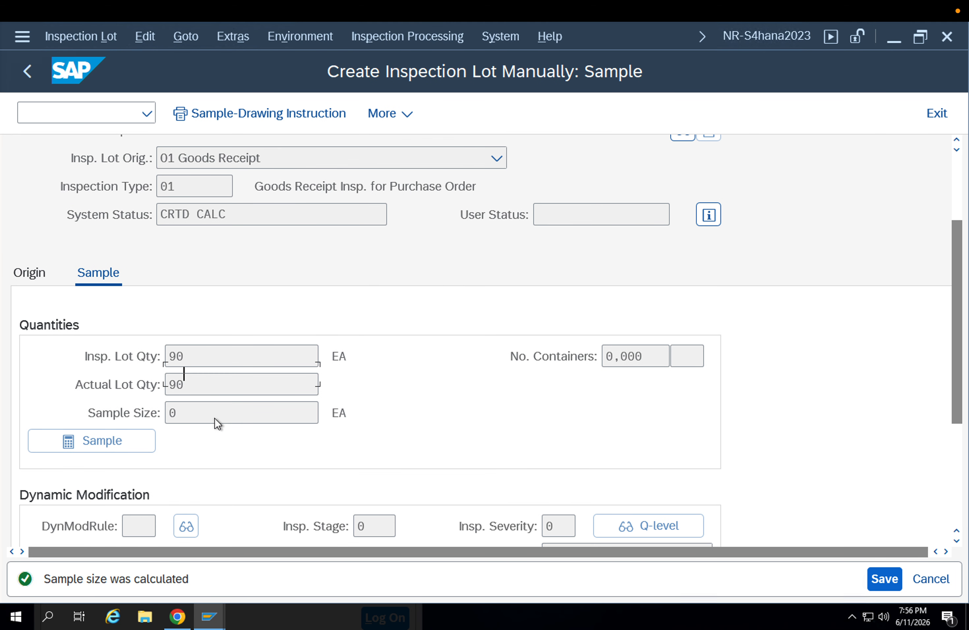
{"action": "scroll", "coordinate": [275, 469], "scroll_direction": "up", "scroll_amount": 7}
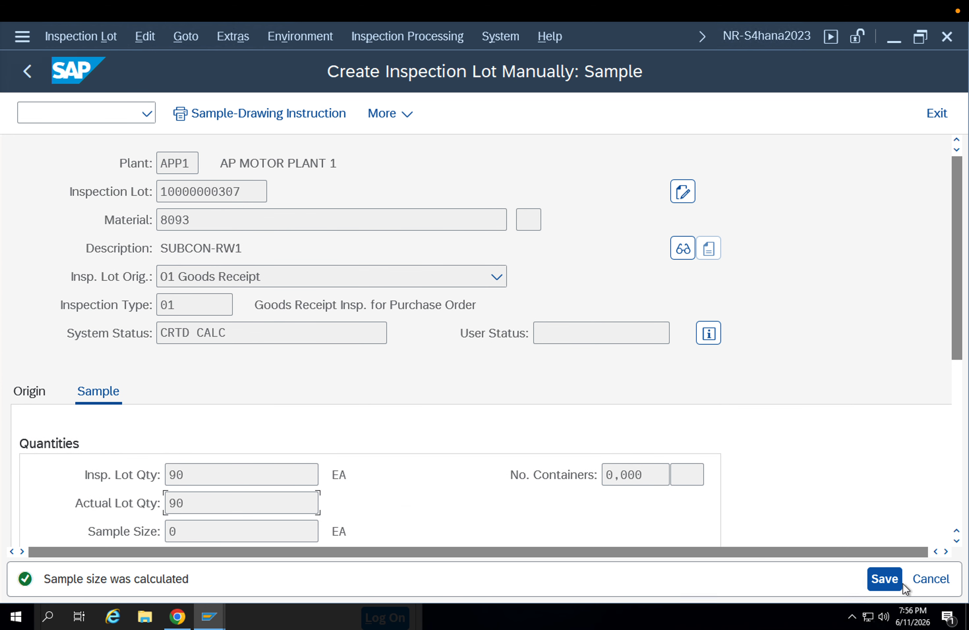
{"action": "left_click", "coordinate": [884, 578]}
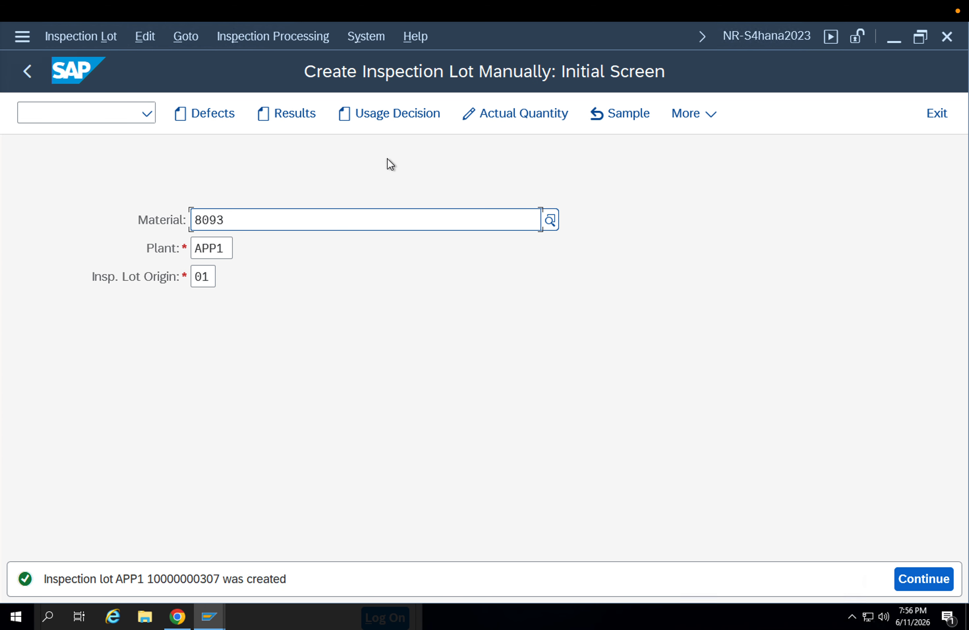
{"action": "left_click", "coordinate": [403, 120]}
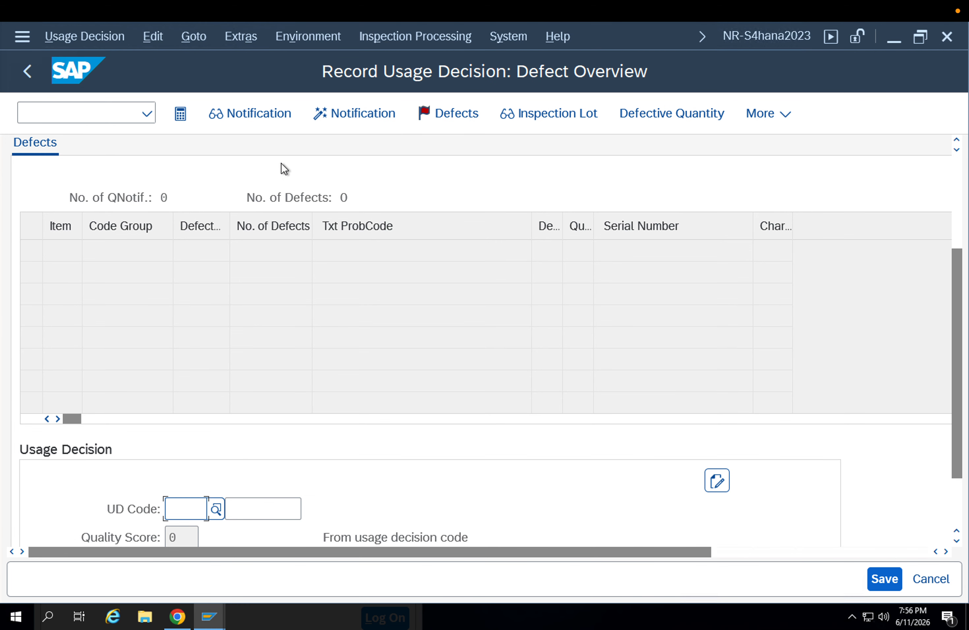
{"action": "left_click", "coordinate": [312, 221]}
{"action": "key", "text": "F3"}
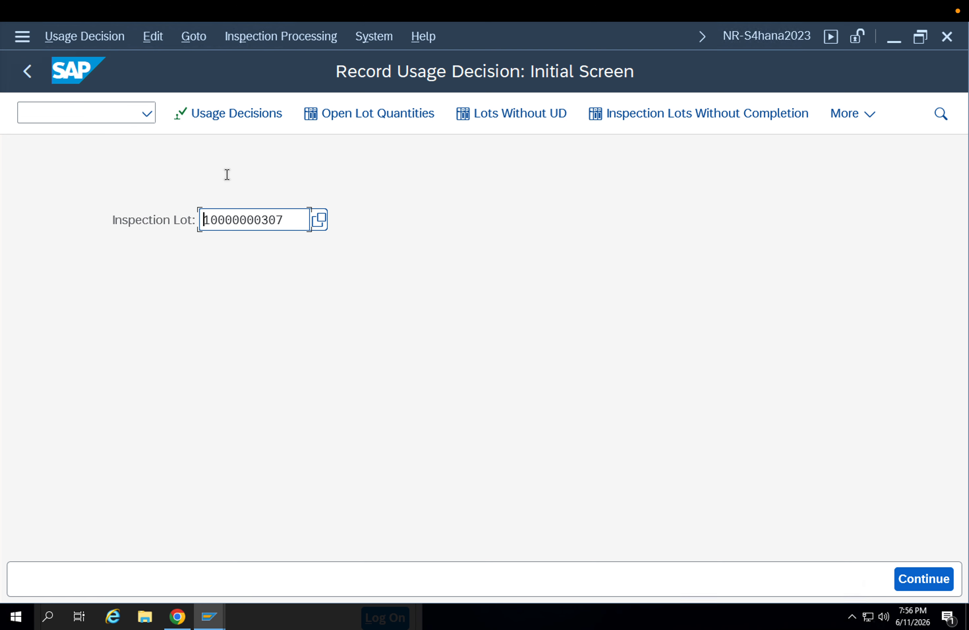
Display the new inspection lot with transaction QA02 and check its status and supplier data
{"action": "left_click", "coordinate": [86, 114]}
{"action": "type", "text": "/nqa02"}
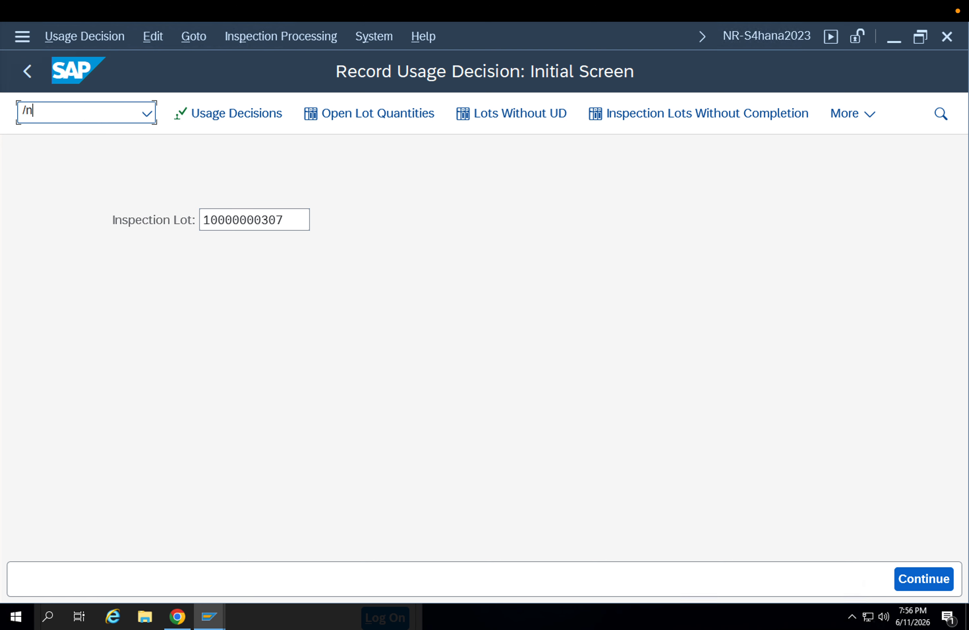
{"action": "key", "text": "Return"}
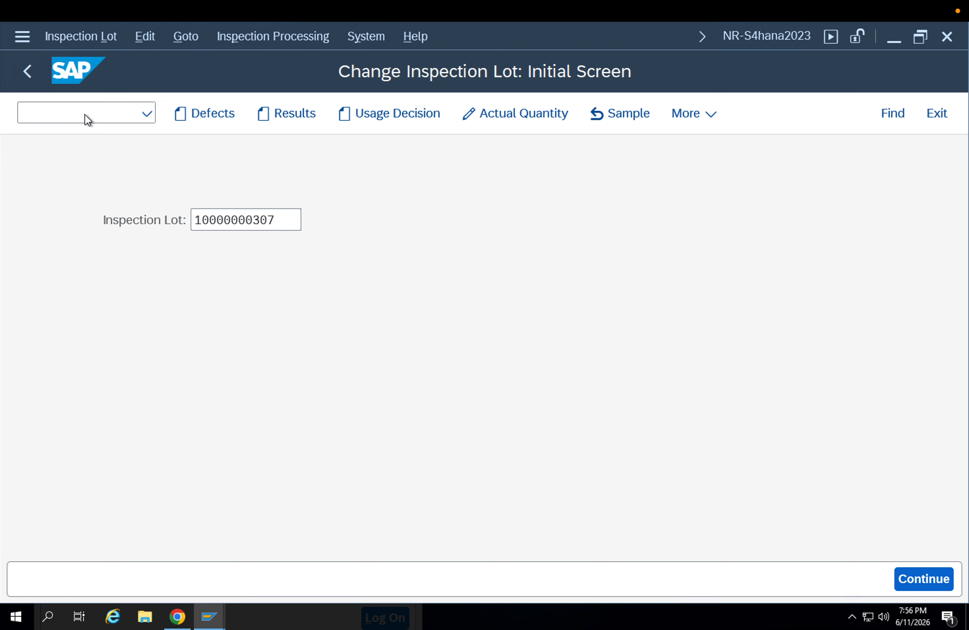
{"action": "key", "text": "Return"}
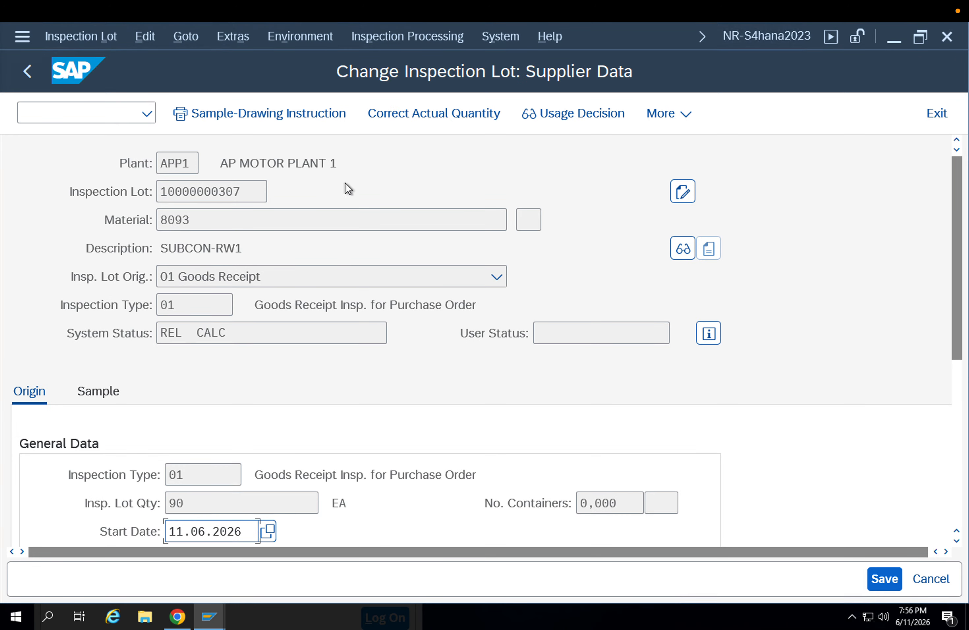
{"action": "key", "text": "F3"}
Open the lot's usage decision and choose code R2, Rework the rejected quantity, from code group 01 Goods receipt
{"action": "left_click", "coordinate": [409, 115]}
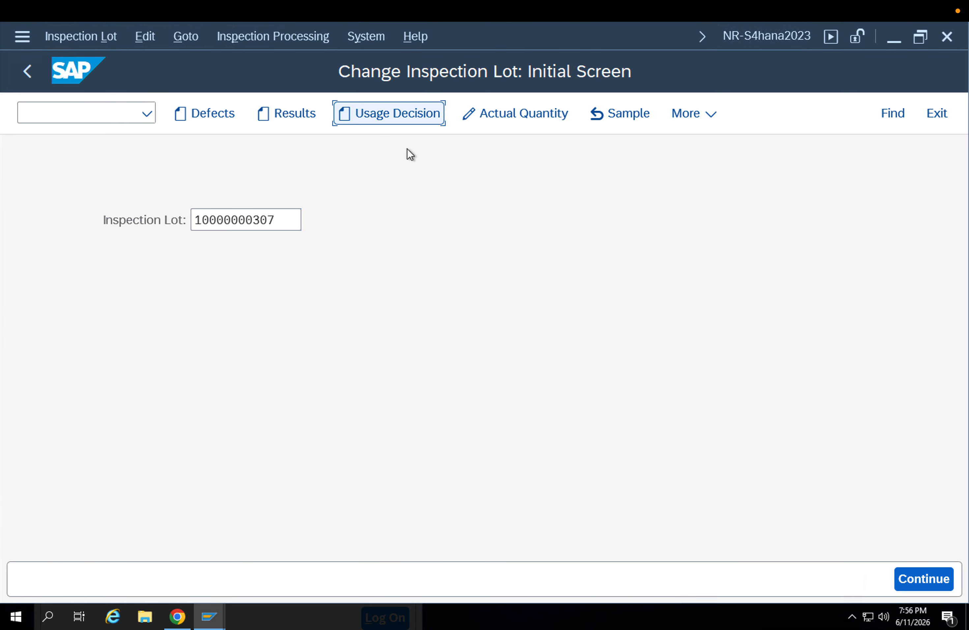
{"action": "scroll", "coordinate": [241, 390], "scroll_direction": "down", "scroll_amount": 2}
{"action": "left_click", "coordinate": [217, 489]}
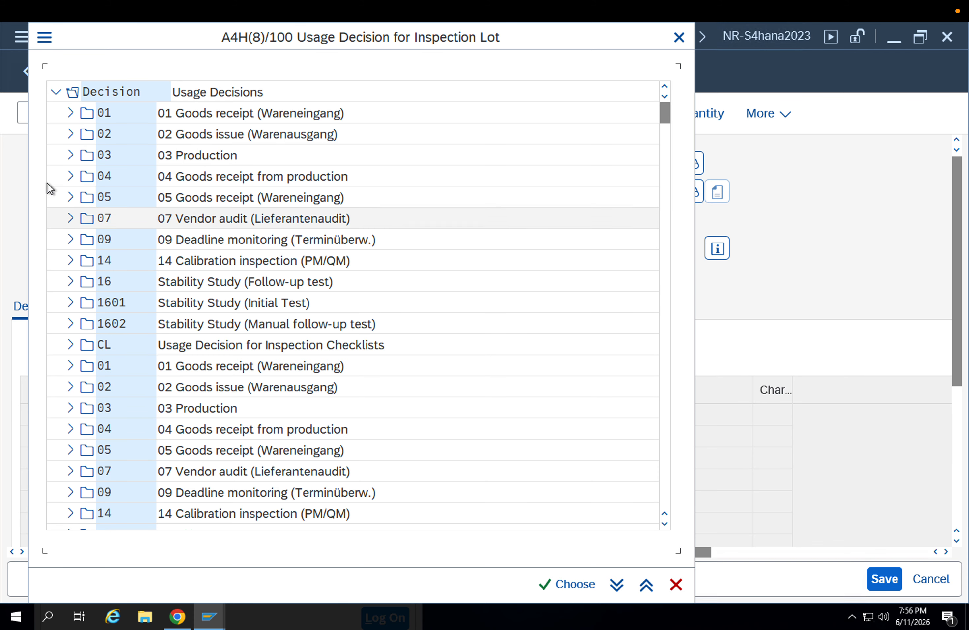
{"action": "left_click", "coordinate": [71, 114]}
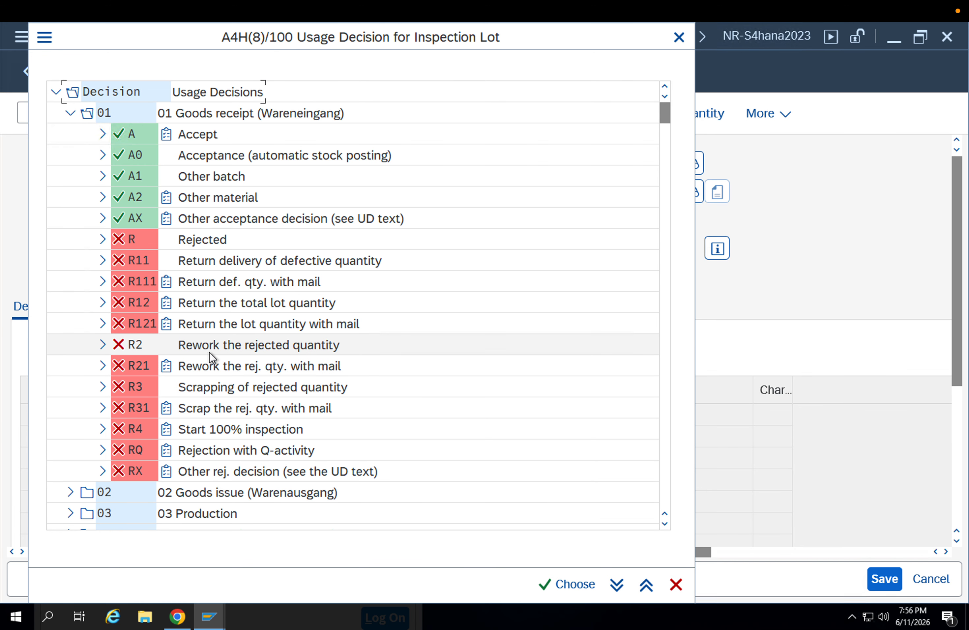
{"action": "left_click", "coordinate": [102, 351]}
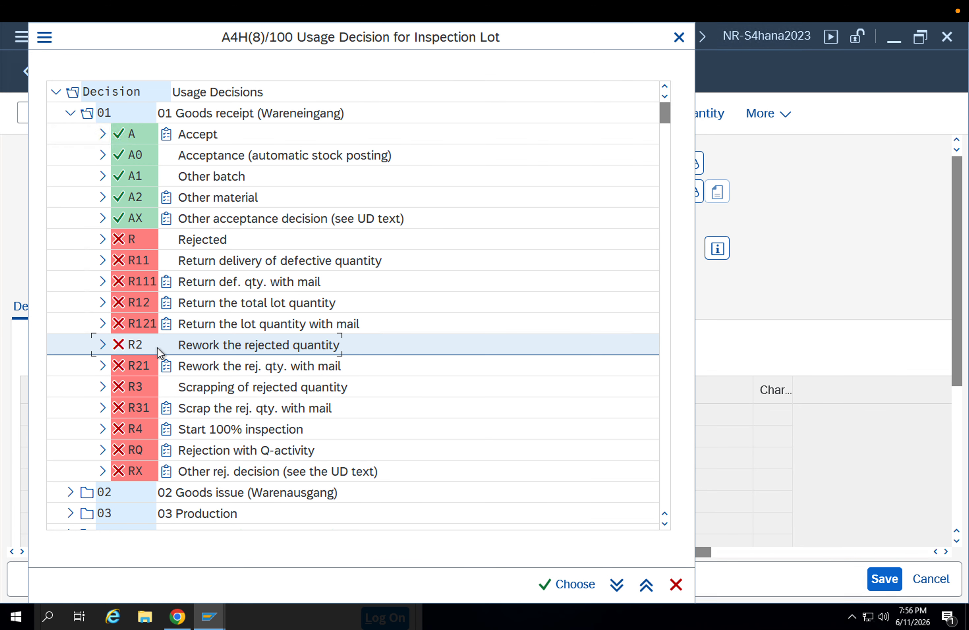
{"action": "double_click", "coordinate": [200, 344]}
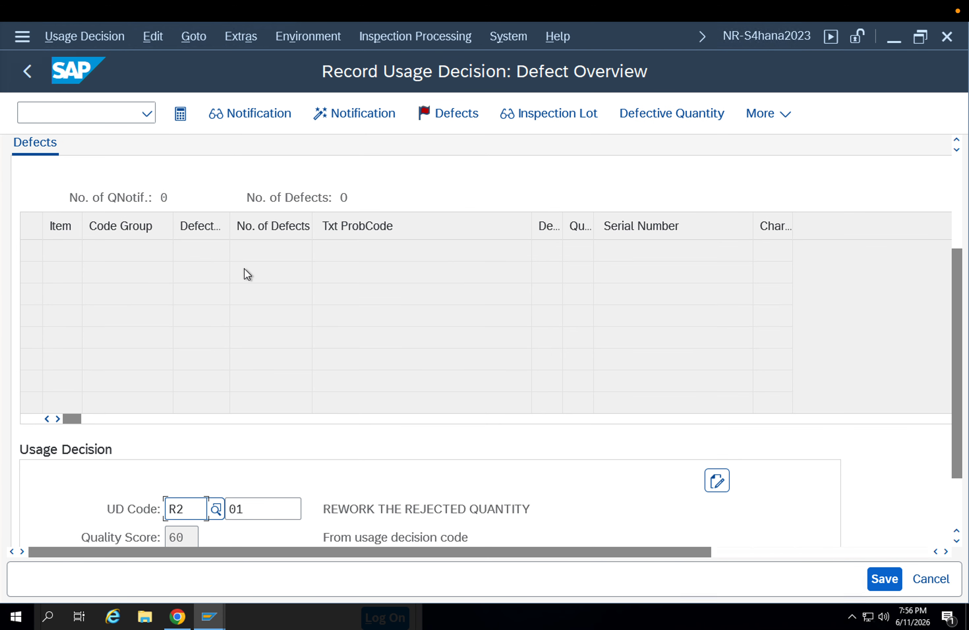
Confirm the R2 decision, review the lot's system status and code valuation, and save the usage decision
{"action": "scroll", "coordinate": [213, 257], "scroll_direction": "up", "scroll_amount": 3}
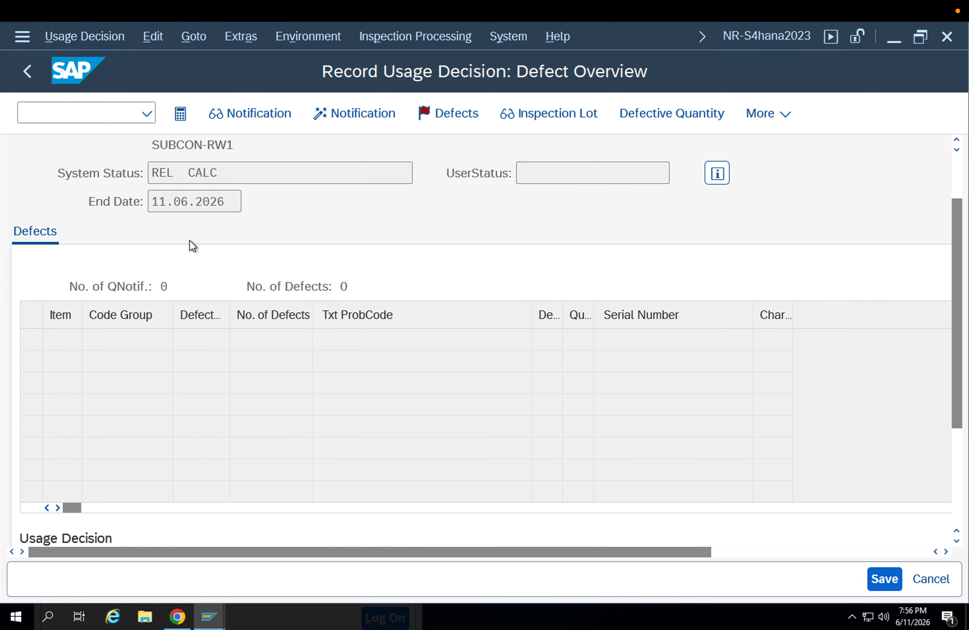
{"action": "scroll", "coordinate": [202, 292], "scroll_direction": "up", "scroll_amount": 1}
{"action": "scroll", "coordinate": [202, 292], "scroll_direction": "down", "scroll_amount": 3}
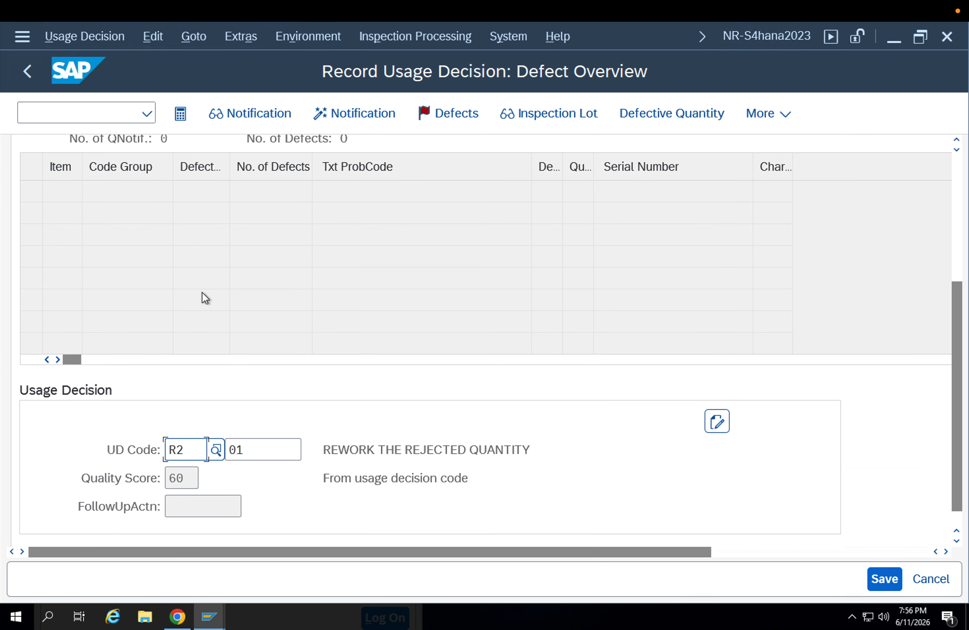
{"action": "key", "text": "Return"}
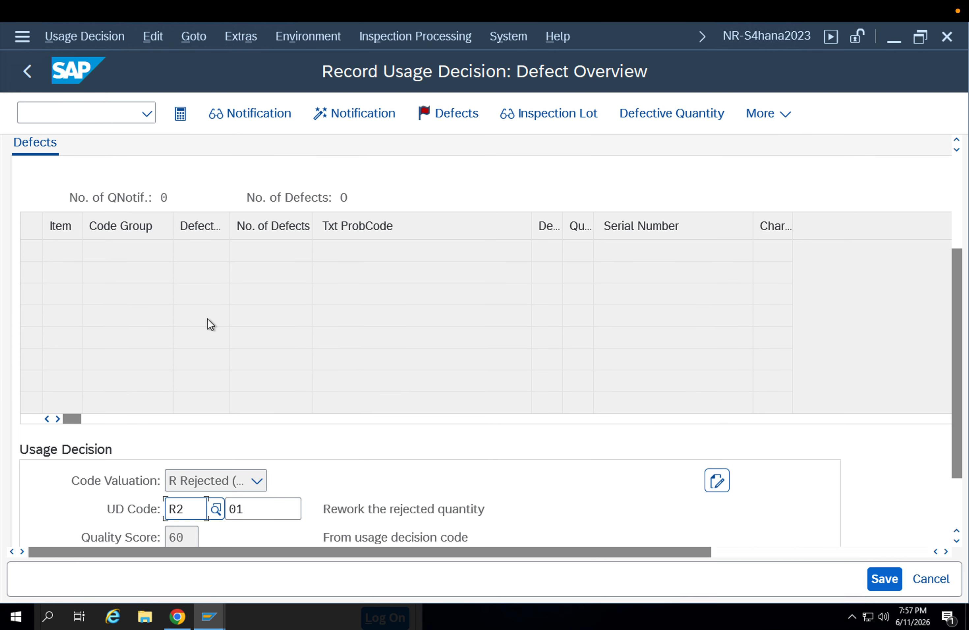
{"action": "scroll", "coordinate": [207, 318], "scroll_direction": "down", "scroll_amount": 3}
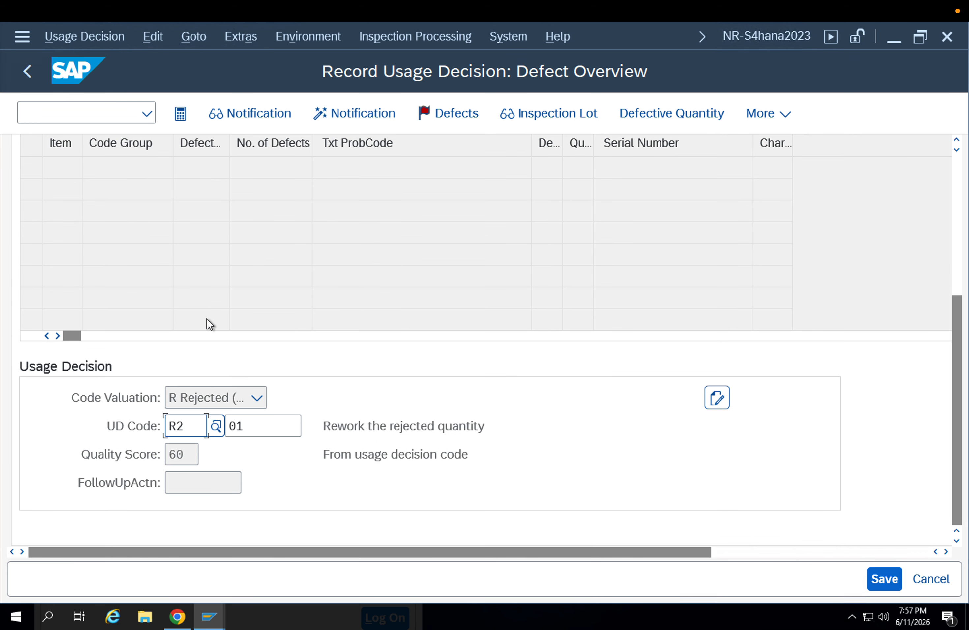
{"action": "scroll", "coordinate": [206, 318], "scroll_direction": "up", "scroll_amount": 6}
{"action": "scroll", "coordinate": [206, 319], "scroll_direction": "up", "scroll_amount": 1}
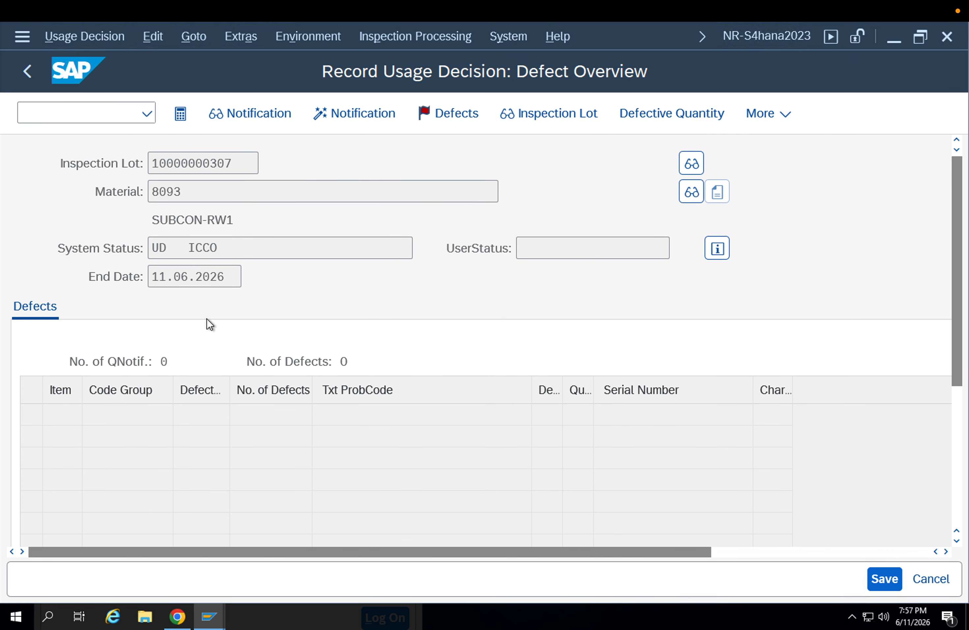
{"action": "scroll", "coordinate": [313, 358], "scroll_direction": "down", "scroll_amount": 3}
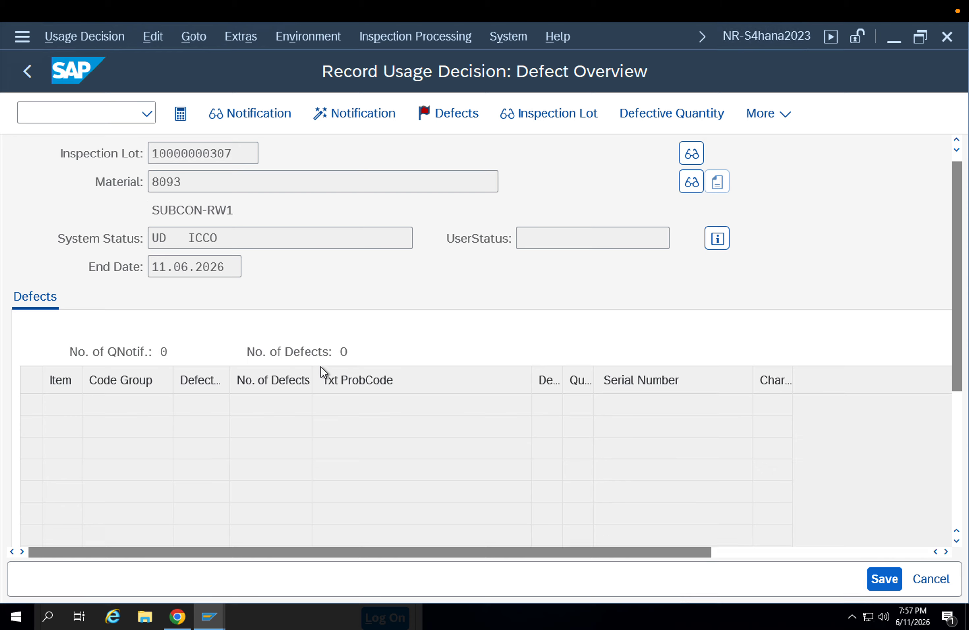
{"action": "scroll", "coordinate": [245, 324], "scroll_direction": "down", "scroll_amount": 6}
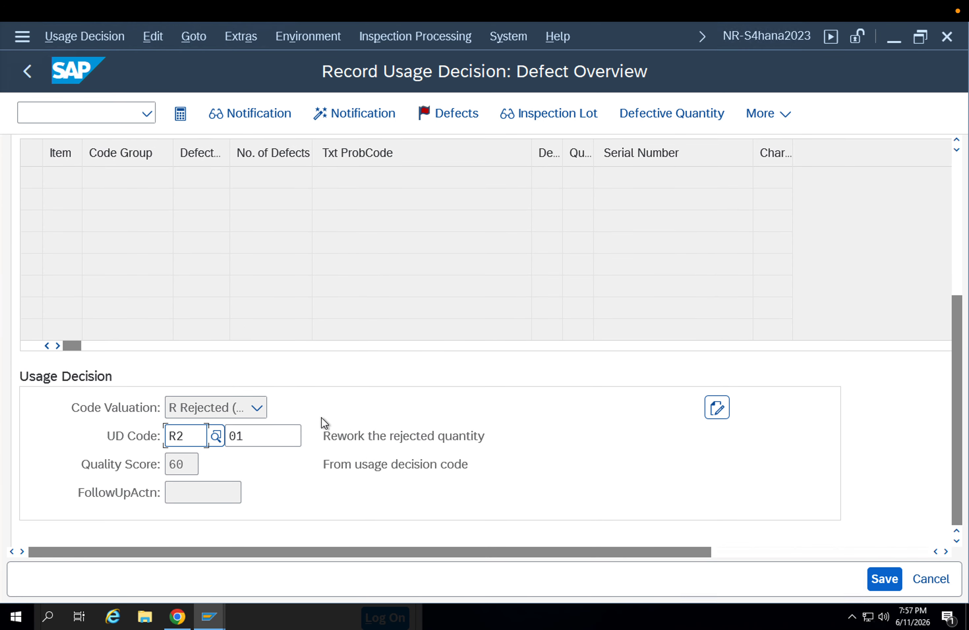
{"action": "left_click", "coordinate": [876, 580]}
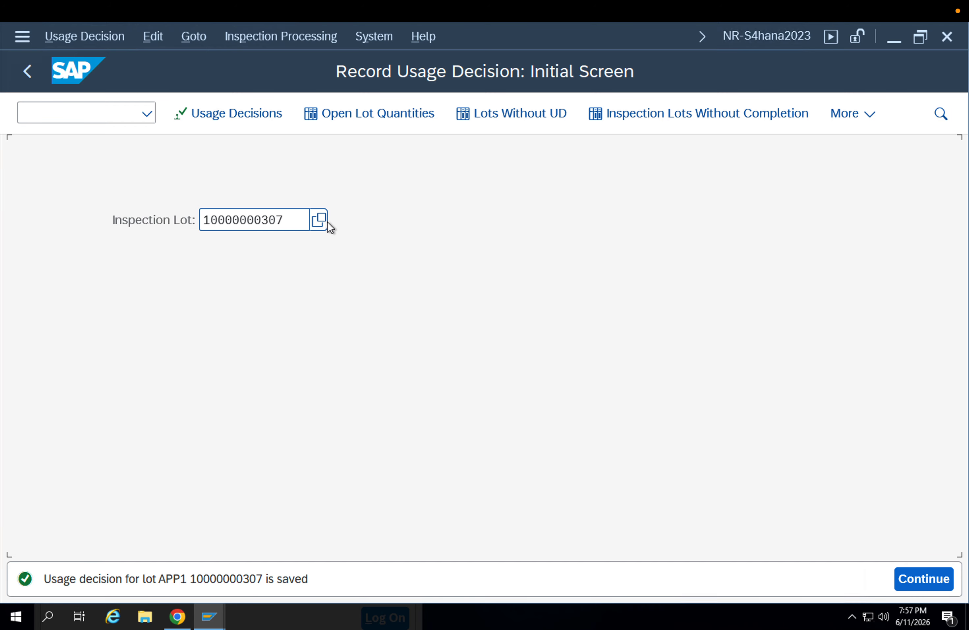
Run the collective usage decision selection for OK lots with plant APP1 and material 8093, and leave it
{"action": "left_click", "coordinate": [223, 119]}
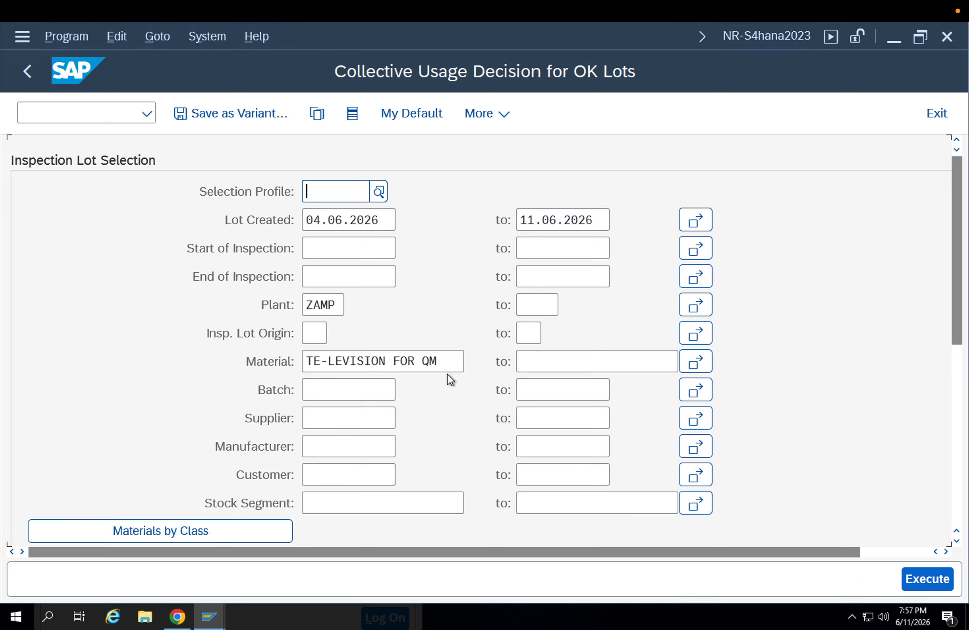
{"action": "left_click_drag", "start_coordinate": [337, 305], "coordinate": [275, 310]}
{"action": "key", "text": "BackSpace"}
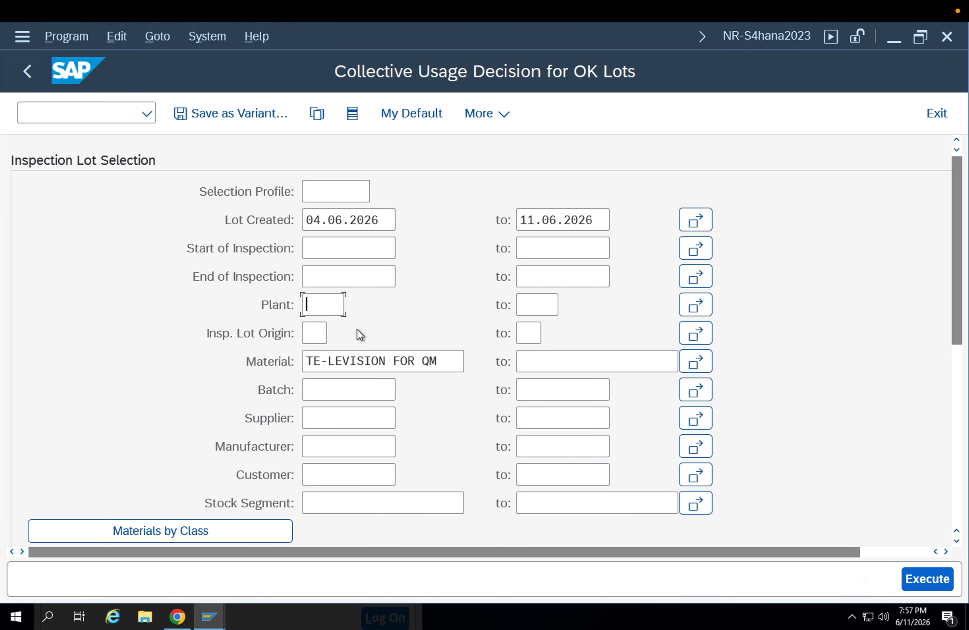
{"action": "left_click", "coordinate": [333, 330]}
{"action": "left_click_drag", "start_coordinate": [440, 360], "coordinate": [250, 368]}
{"action": "key", "text": "BackSpace"}
{"action": "left_click", "coordinate": [336, 385]}
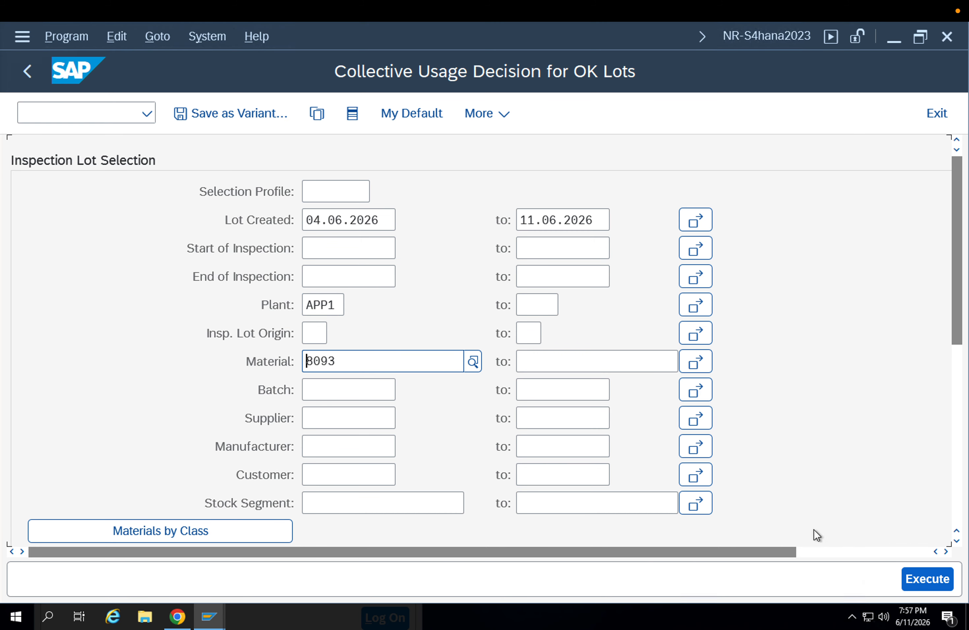
{"action": "left_click", "coordinate": [929, 578]}
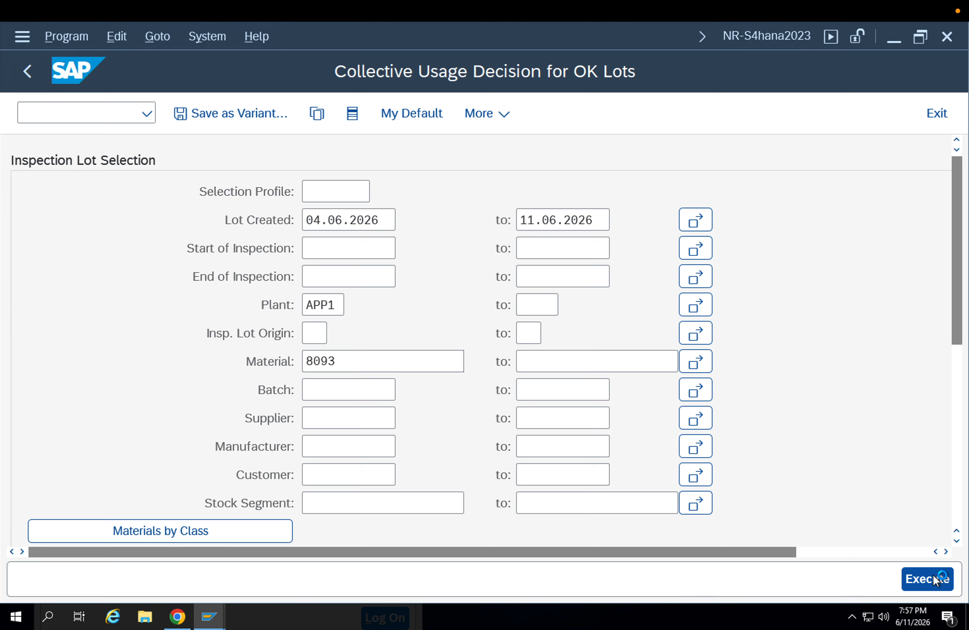
{"action": "left_click", "coordinate": [25, 71]}
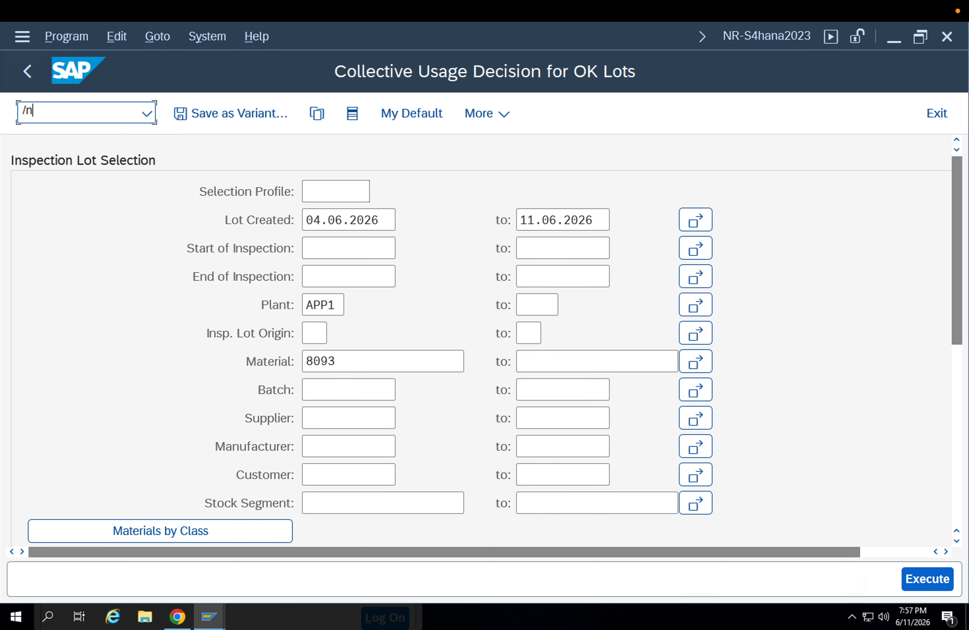
{"action": "left_click", "coordinate": [62, 118]}
{"action": "type", "text": "/nqa02"}
{"action": "key", "text": "Return"}
{"action": "key", "text": "Return"}
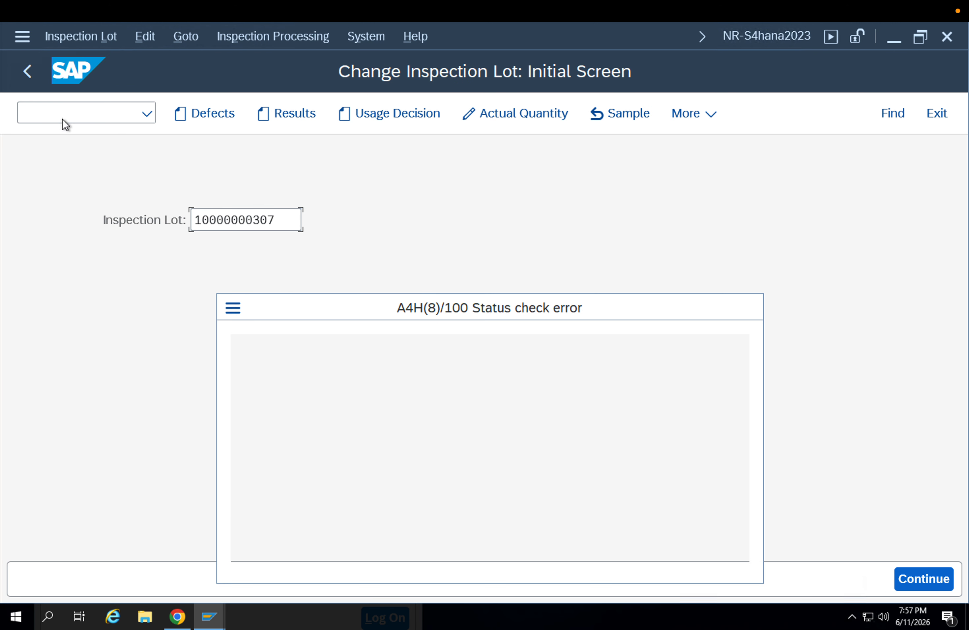
{"action": "left_click", "coordinate": [623, 396]}
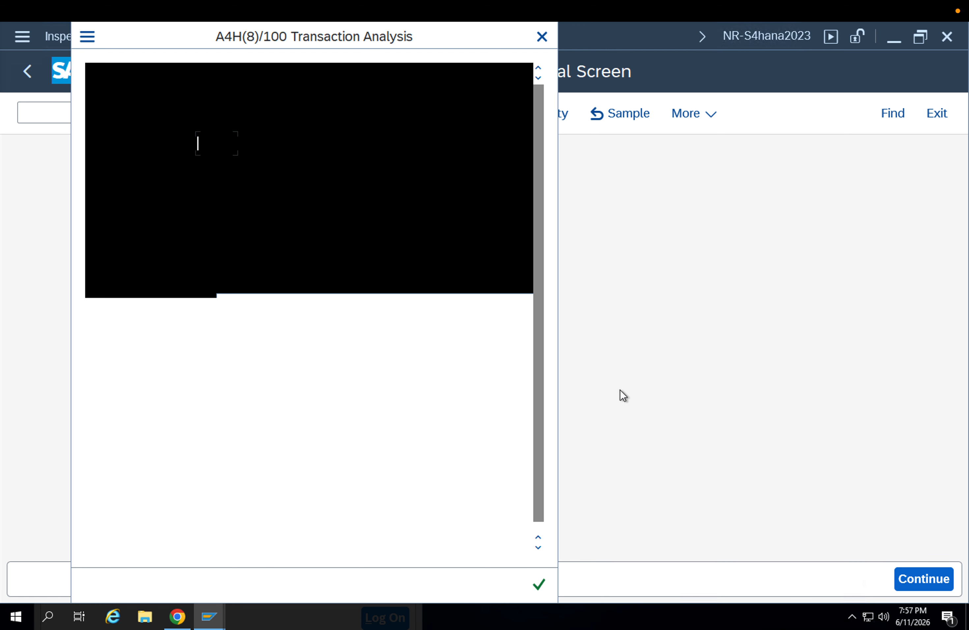
{"action": "key", "text": "Return"}
{"action": "key", "text": "Escape"}
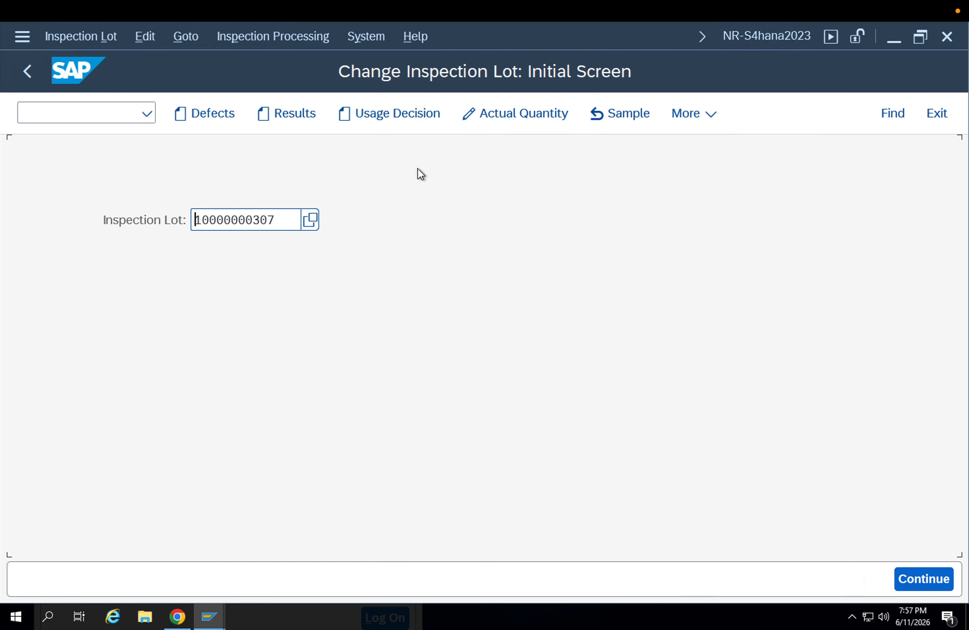
{"action": "left_click", "coordinate": [98, 38]}
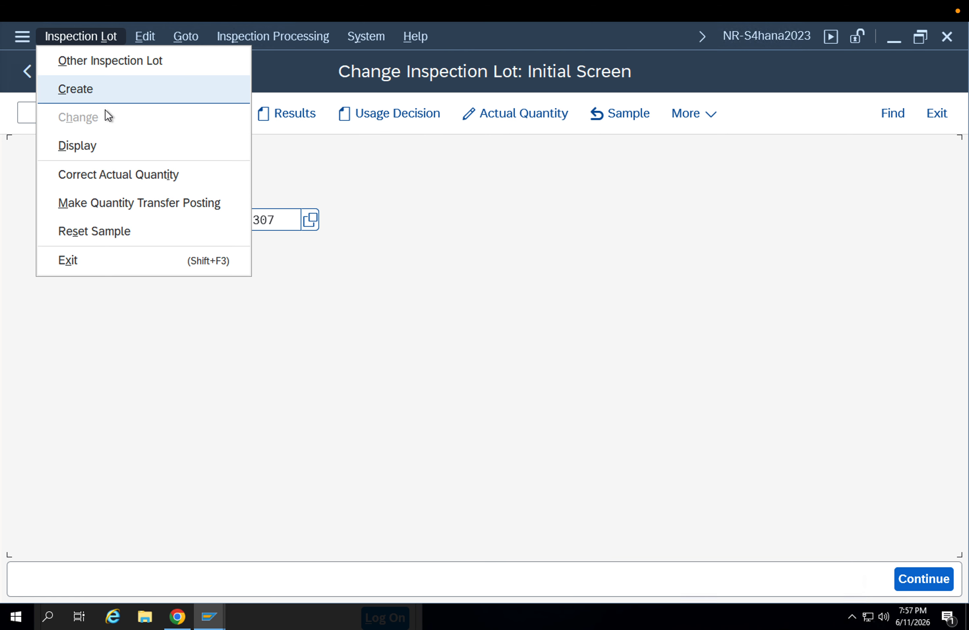
{"action": "left_click", "coordinate": [98, 145]}
{"action": "key", "text": "Return"}
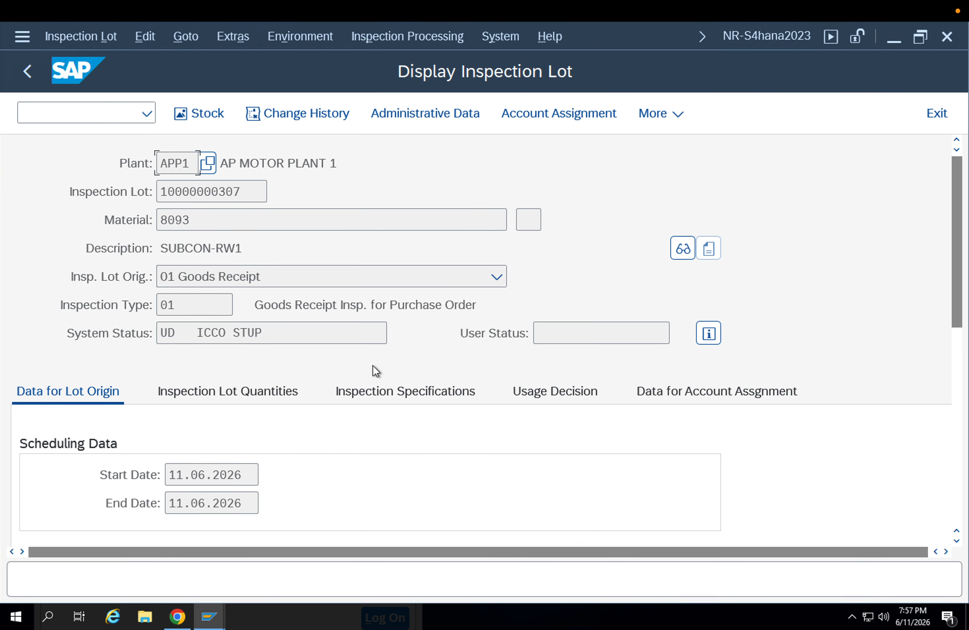
{"action": "left_click_drag", "start_coordinate": [283, 332], "coordinate": [62, 352]}
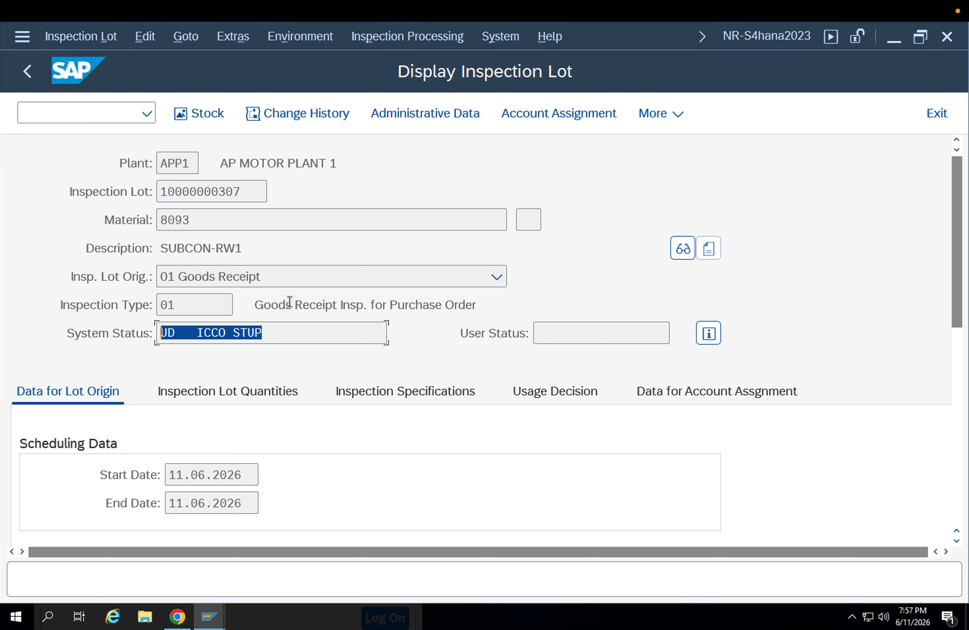
{"action": "scroll", "coordinate": [185, 340], "scroll_direction": "down", "scroll_amount": 10}
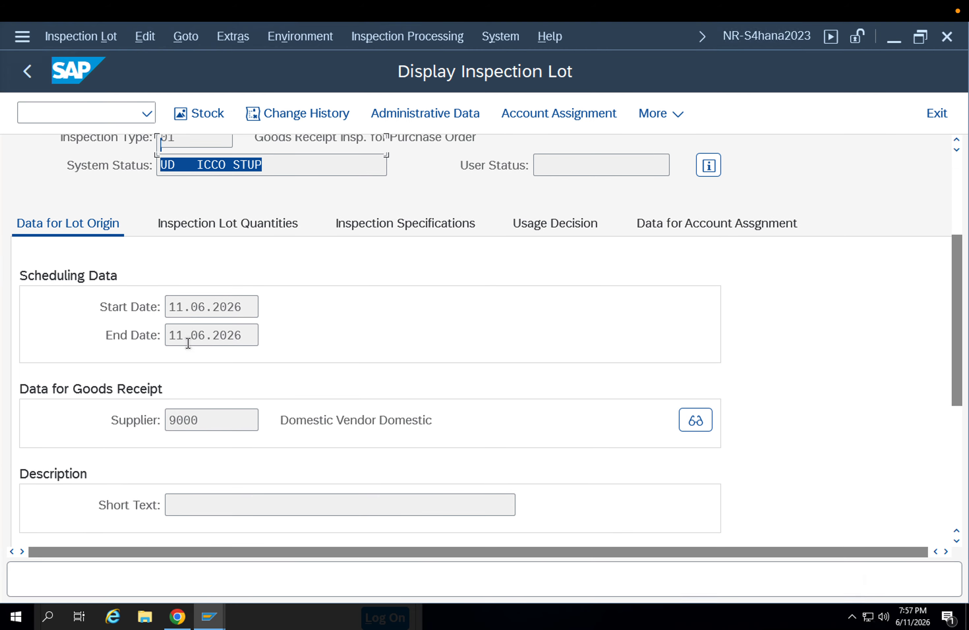
{"action": "scroll", "coordinate": [187, 347], "scroll_direction": "up", "scroll_amount": 5}
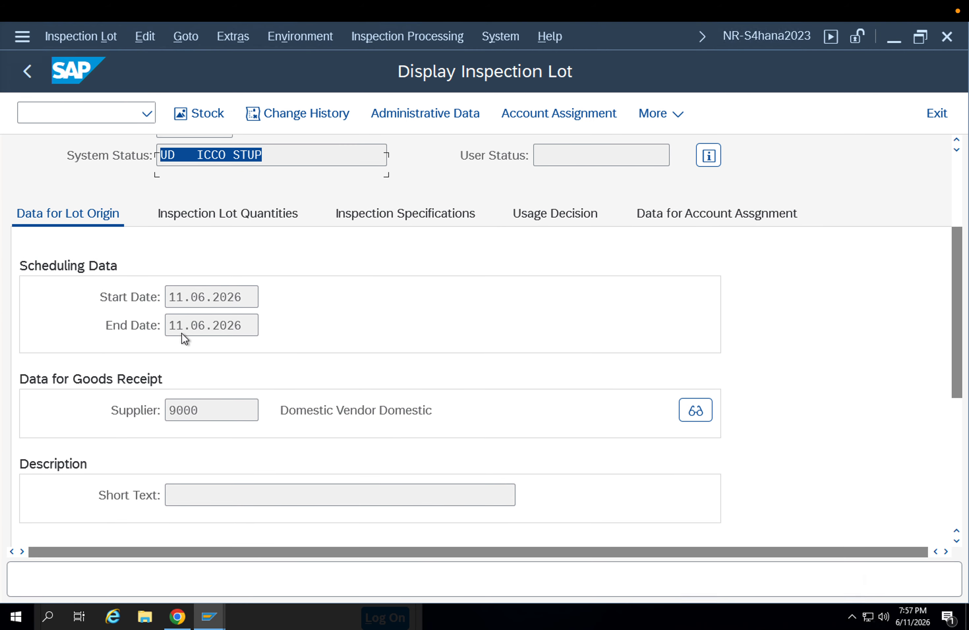
Review the displayed lot's inspection lot quantities and its usage decision data
{"action": "left_click", "coordinate": [211, 250]}
{"action": "scroll", "coordinate": [271, 313], "scroll_direction": "up", "scroll_amount": 3}
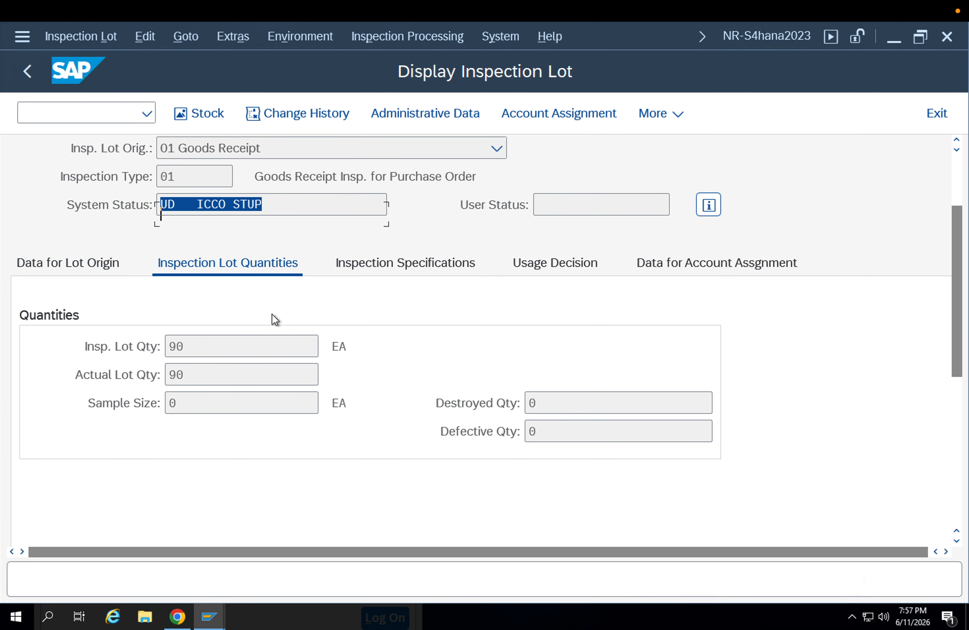
{"action": "scroll", "coordinate": [524, 324], "scroll_direction": "up", "scroll_amount": 1}
{"action": "left_click", "coordinate": [549, 303]}
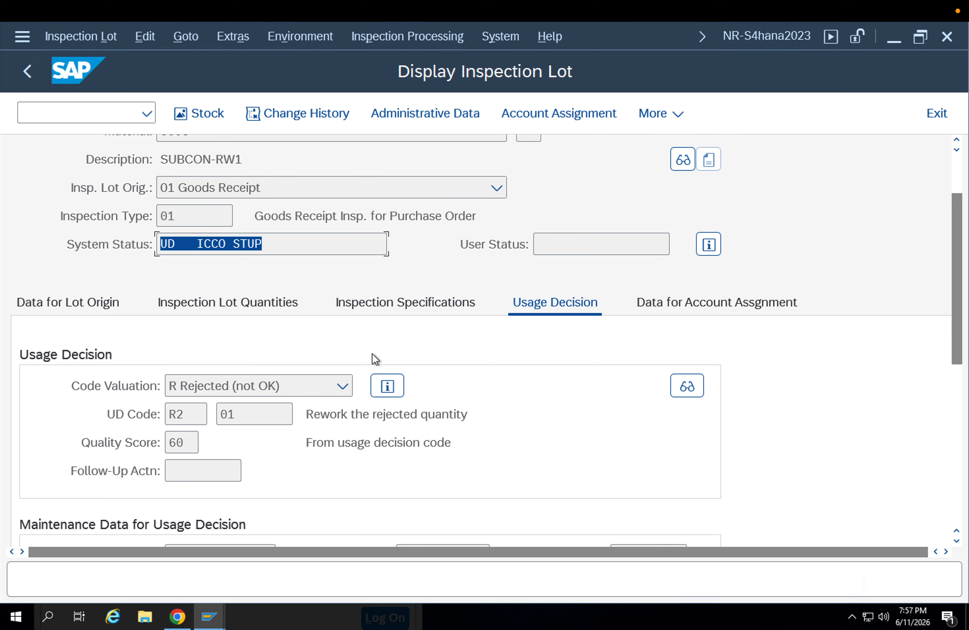
Examine the usage decision details, including the code valuation and plant, close them, and display the inspection lot again
{"action": "left_click", "coordinate": [282, 393]}
{"action": "left_click", "coordinate": [280, 386]}
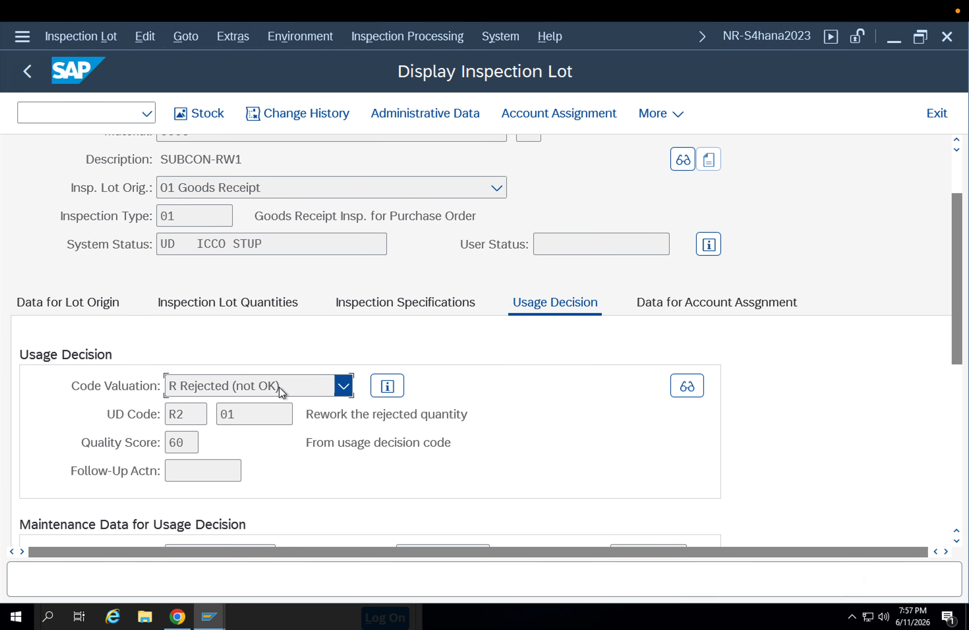
{"action": "left_click", "coordinate": [384, 390]}
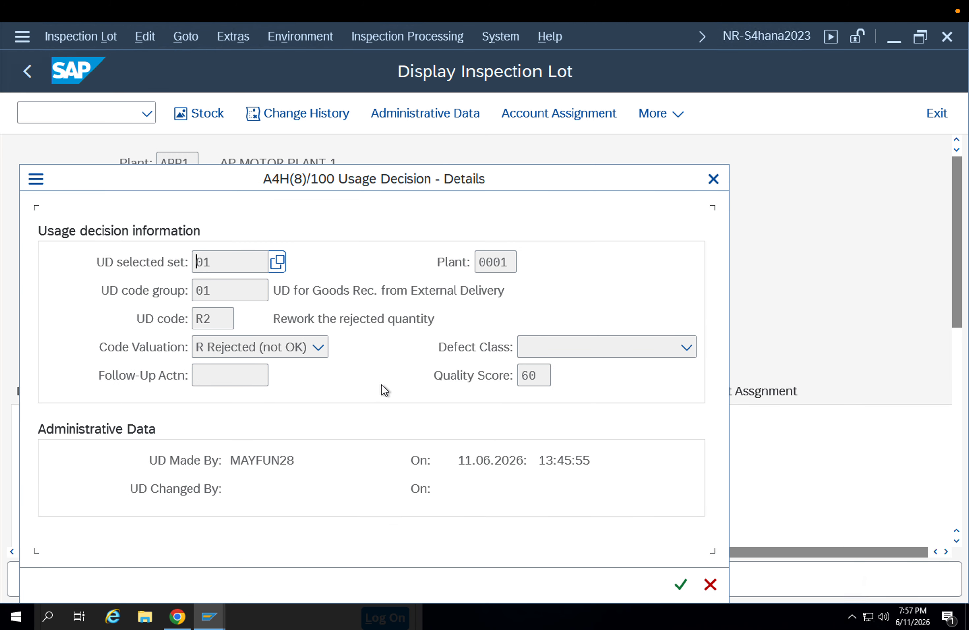
{"action": "left_click", "coordinate": [303, 352]}
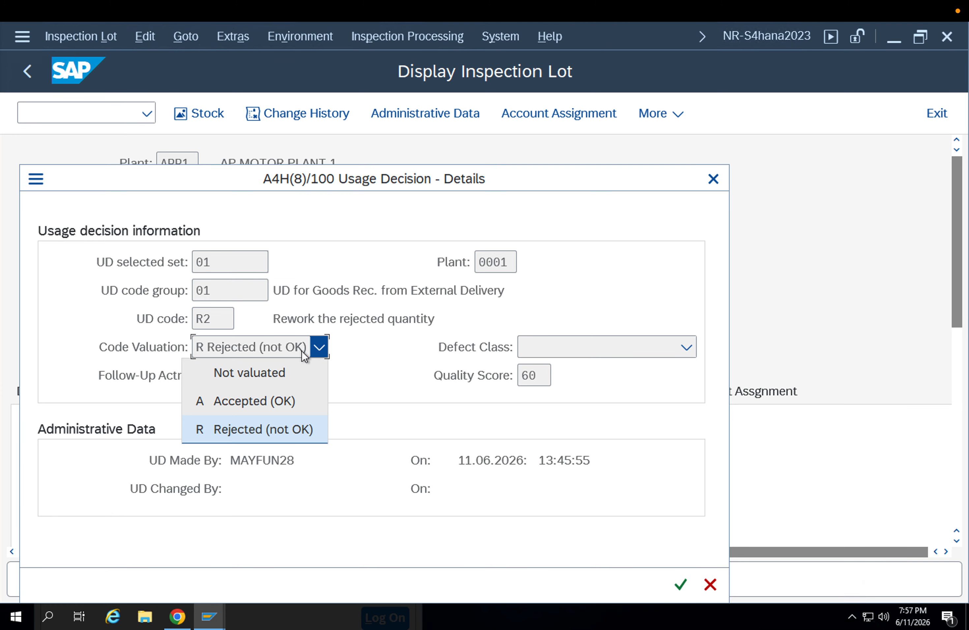
{"action": "left_click", "coordinate": [302, 352]}
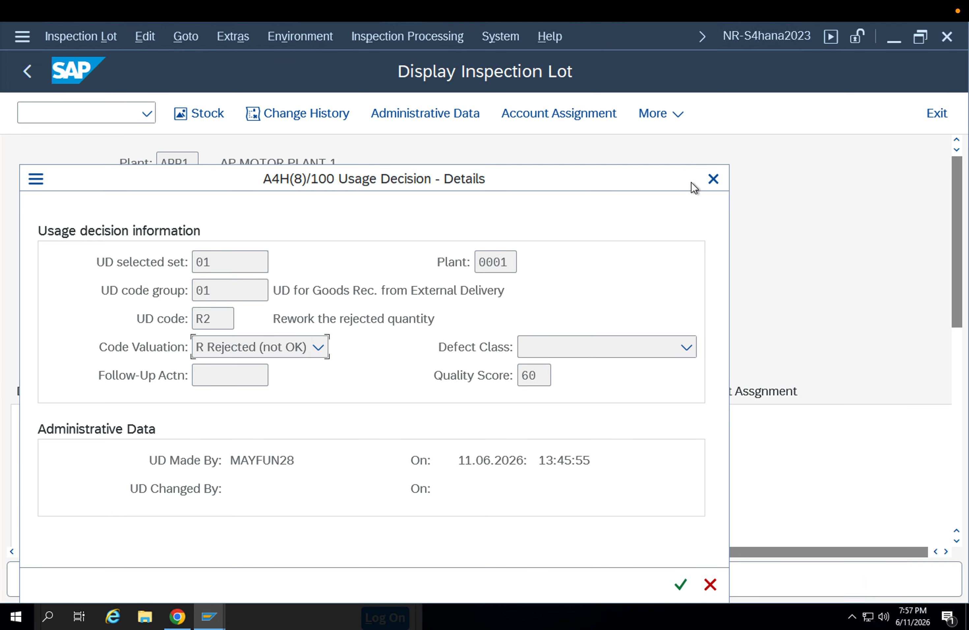
{"action": "left_click", "coordinate": [505, 261]}
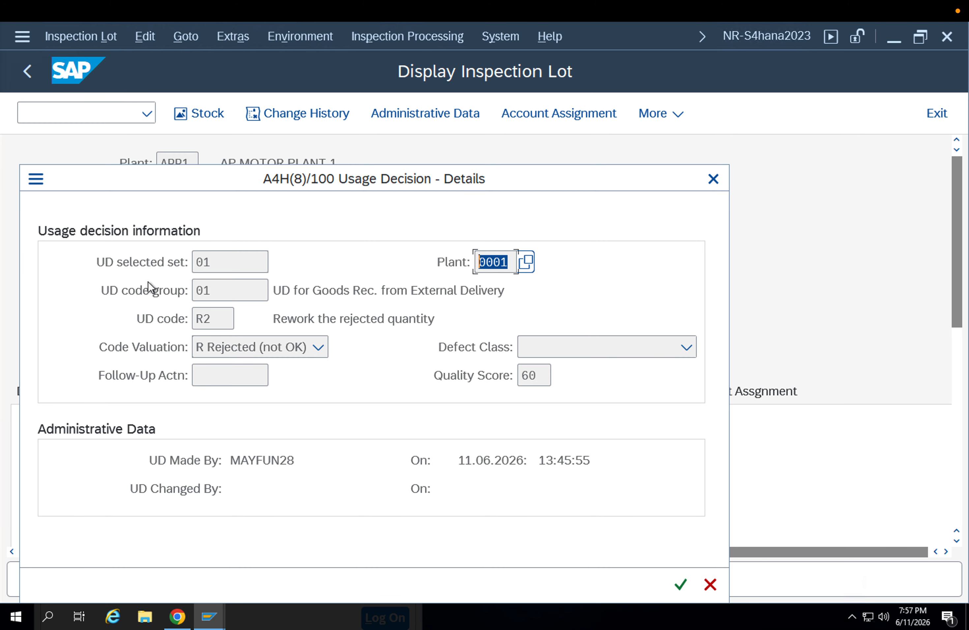
{"action": "key", "text": "Return"}
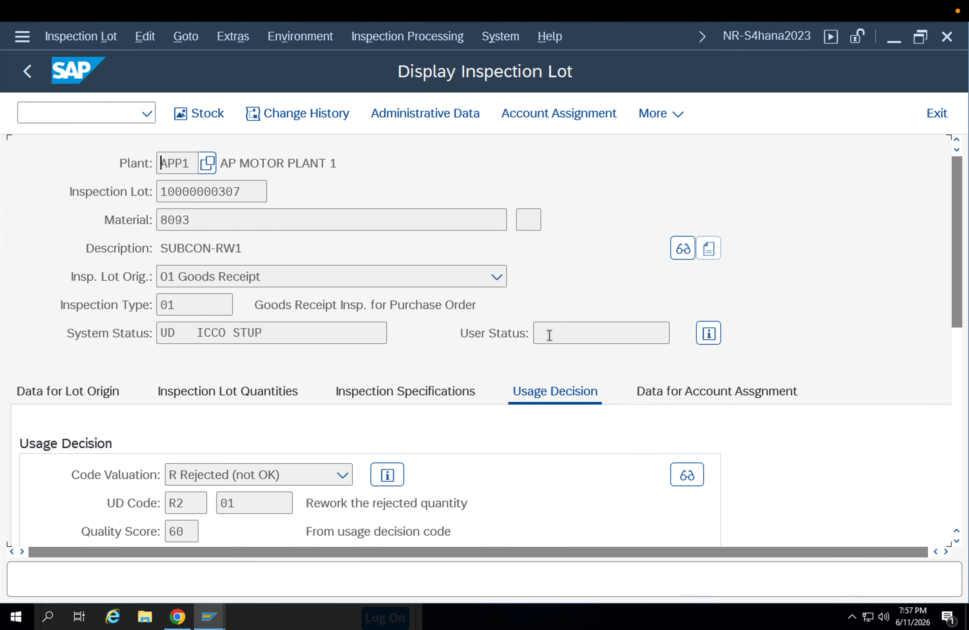
{"action": "key", "text": "F3"}
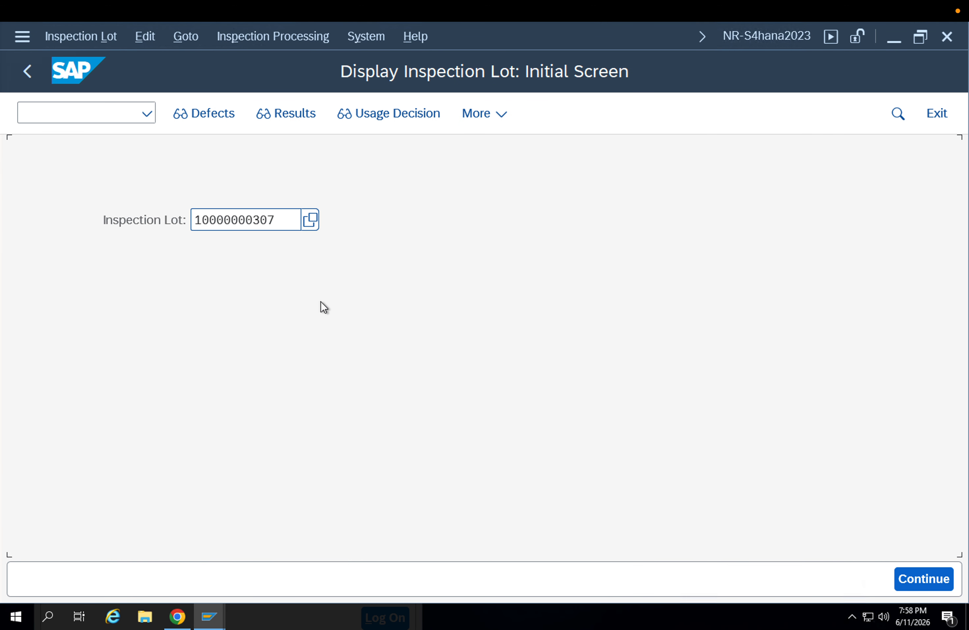
{"action": "key", "text": "Return"}
{"action": "scroll", "coordinate": [409, 357], "scroll_direction": "down", "scroll_amount": 2}
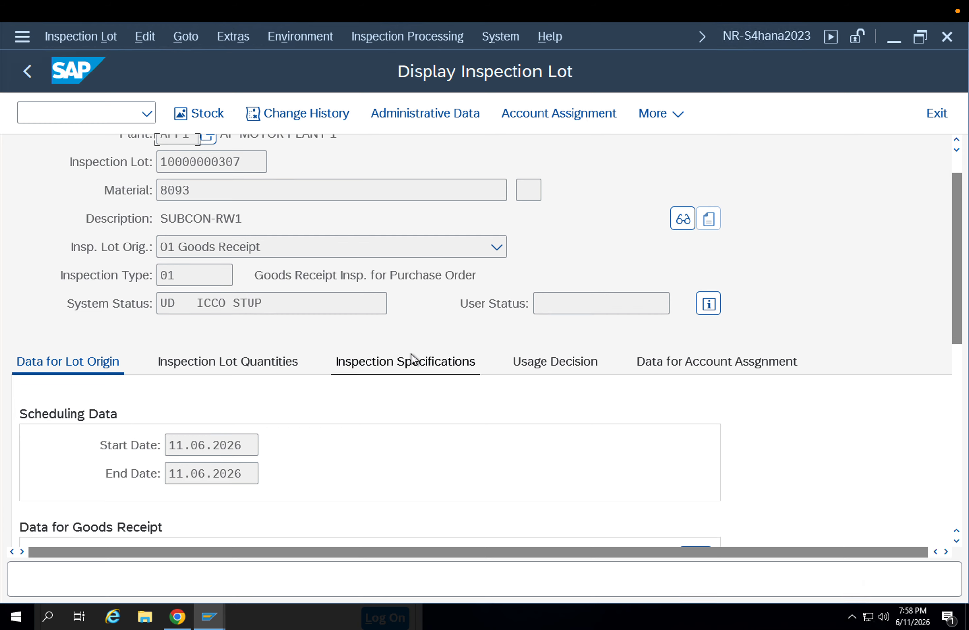
Display the stock overview for material 8093 in plant APP1 with transaction MMBE in a new session
{"action": "left_click", "coordinate": [51, 114]}
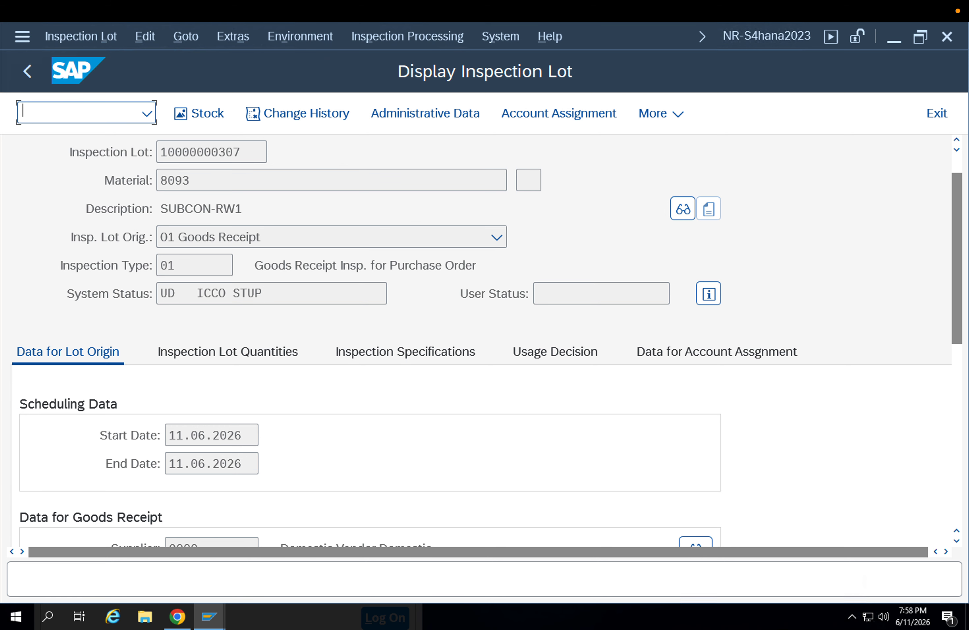
{"action": "type", "text": "/ommbe"}
{"action": "key", "text": "Return"}
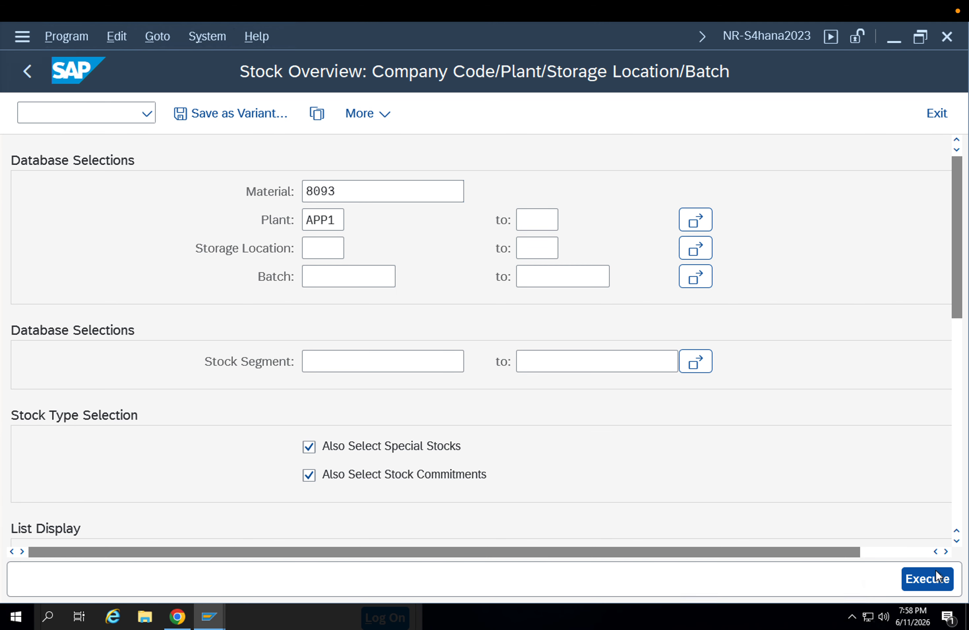
{"action": "left_click", "coordinate": [935, 572]}
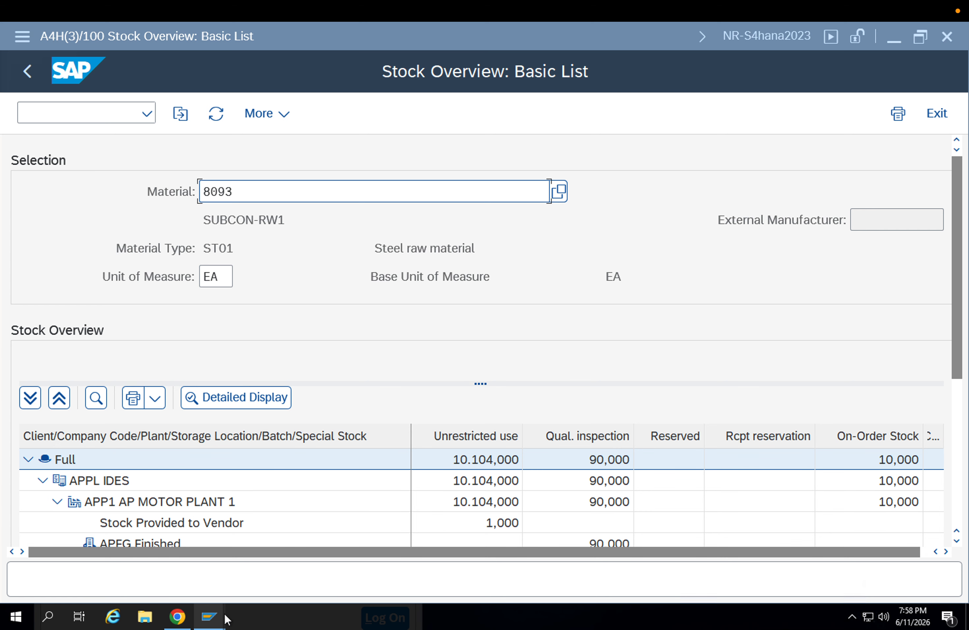
In the session with the open-quantity lots, start a manual inspection lot for material 8093, plant APP1, lot origin 01
{"action": "mouse_move", "coordinate": [224, 613]}
{"action": "left_click", "coordinate": [577, 553]}
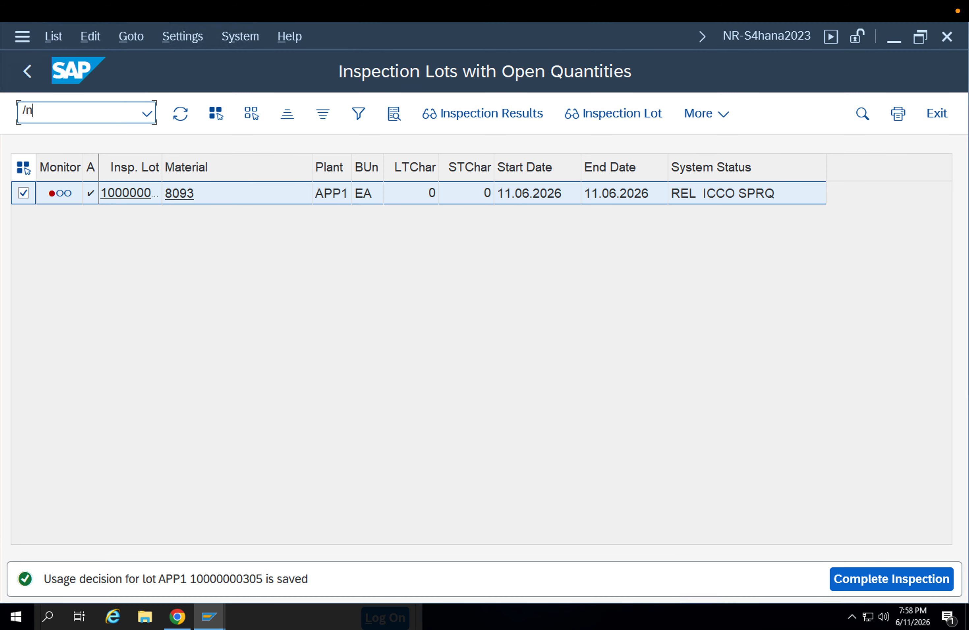
{"action": "key", "text": "Return"}
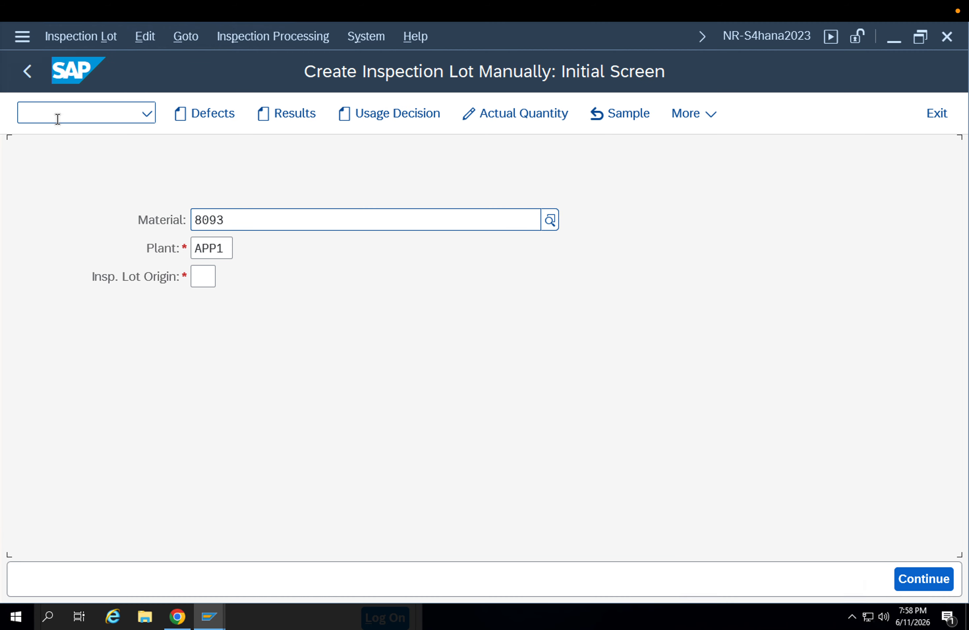
{"action": "left_click", "coordinate": [207, 281]}
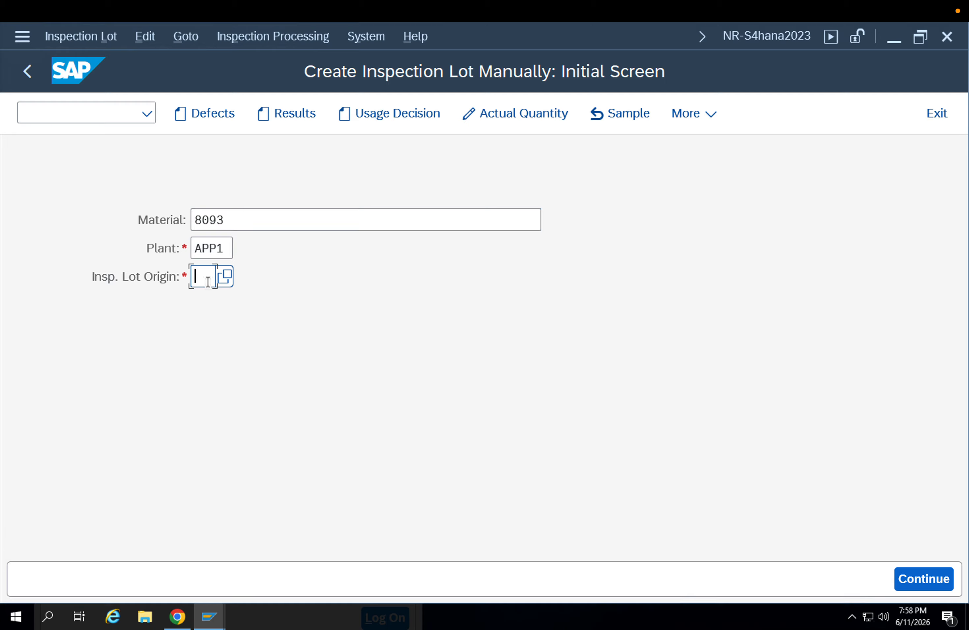
{"action": "type", "text": "0"}
{"action": "left_click", "coordinate": [211, 301]}
{"action": "key", "text": "Return"}
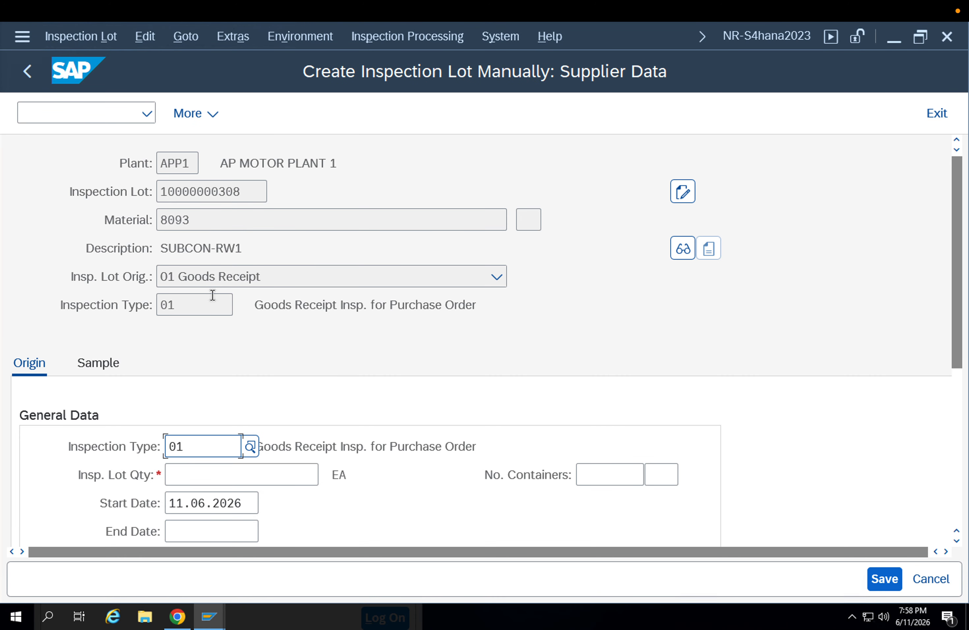
Set the inspection lot quantity to 90 EA, supplier to 9000 and purchasing organization to APP1, and calculate the sample
{"action": "left_click", "coordinate": [253, 474]}
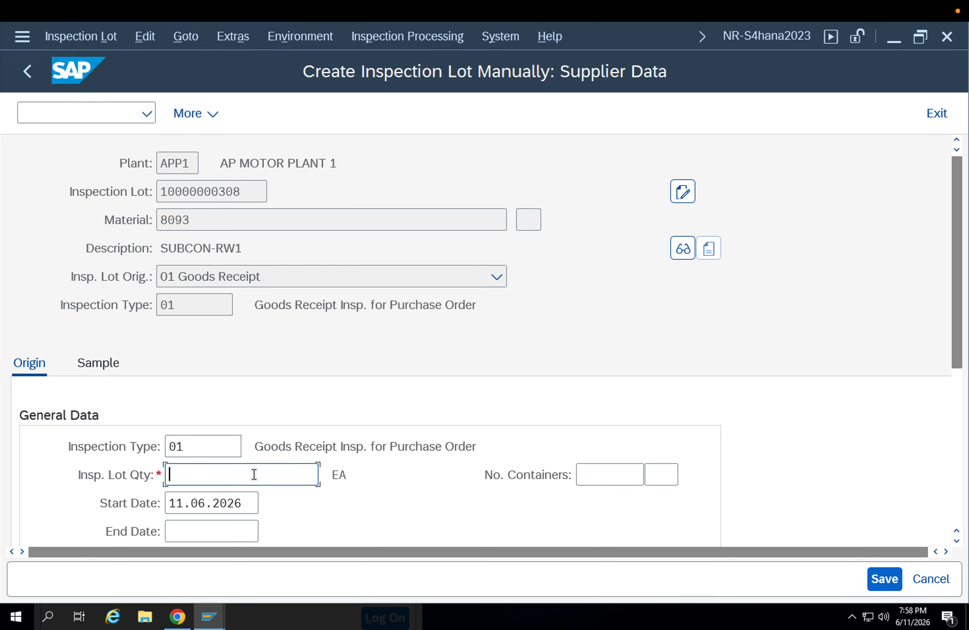
{"action": "type", "text": "90"}
{"action": "key", "text": "Return"}
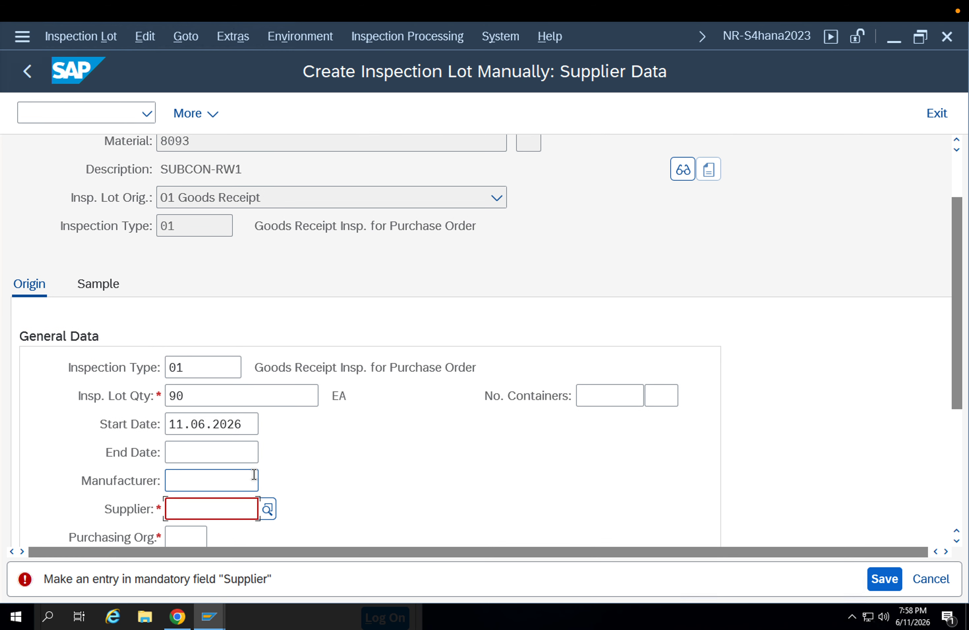
{"action": "type", "text": "9000"}
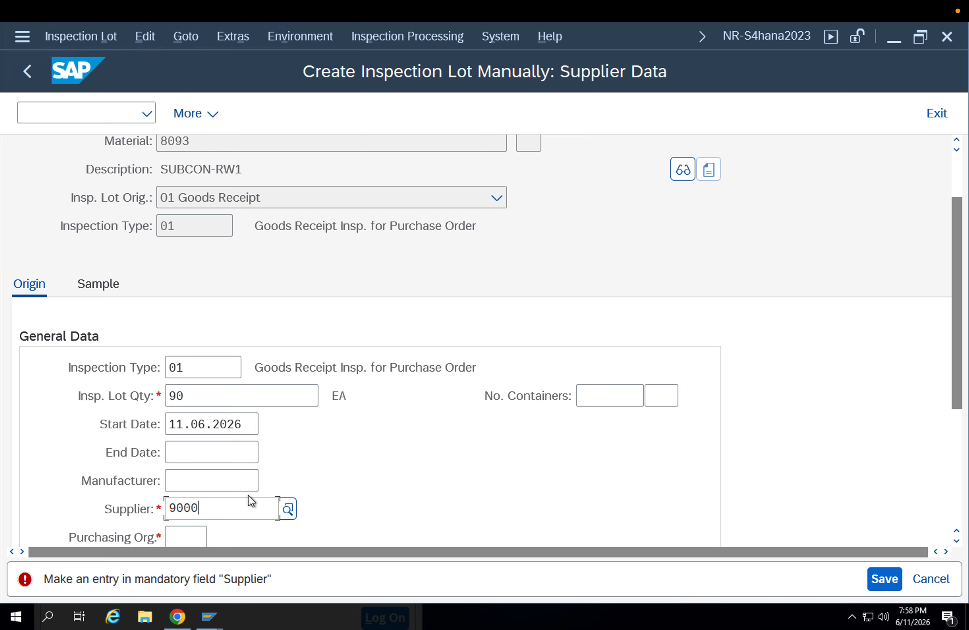
{"action": "key", "text": "Return"}
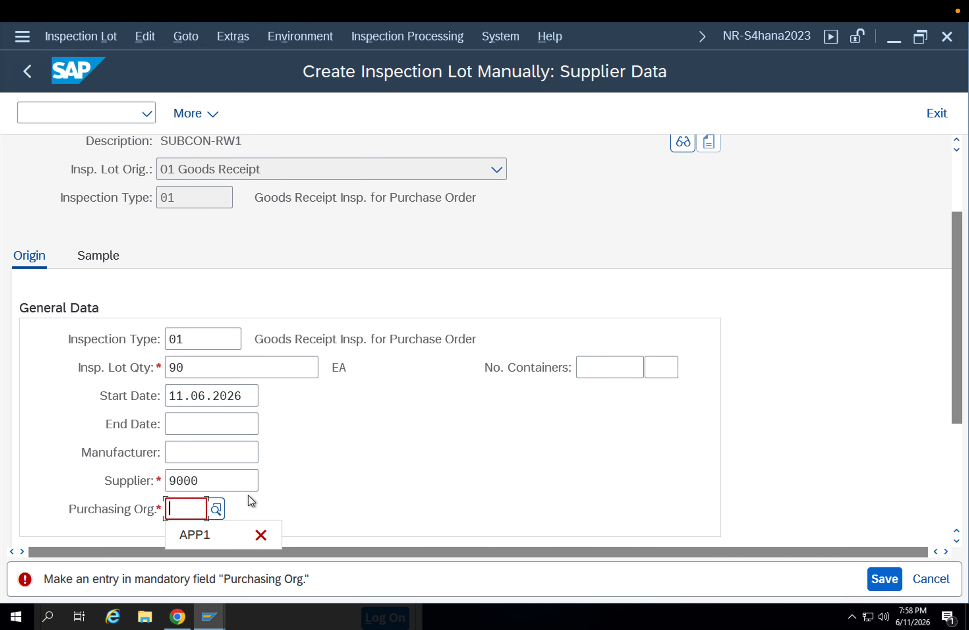
{"action": "key", "text": "Down"}
{"action": "key", "text": "Return"}
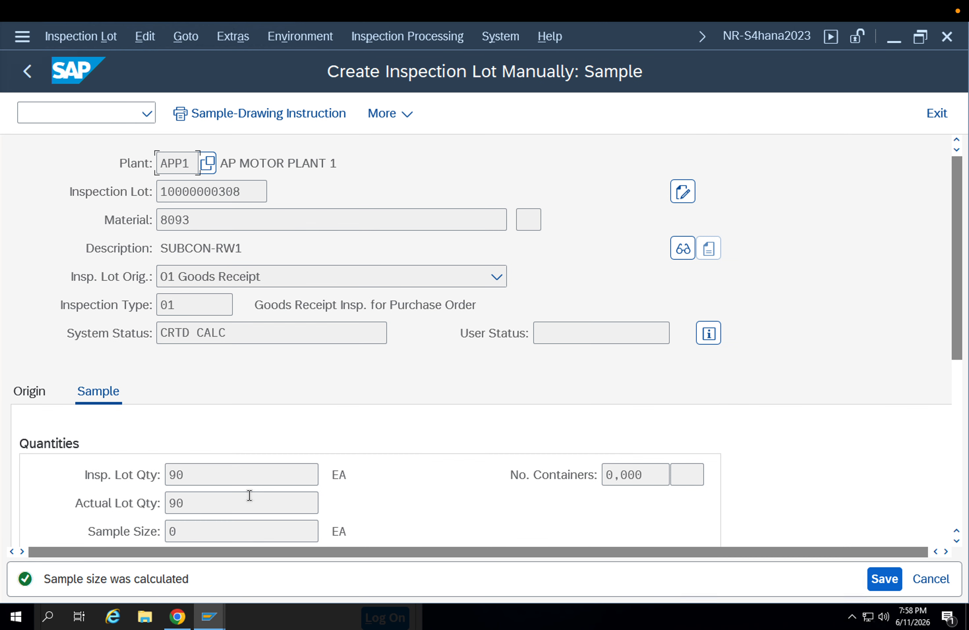
Check the new inspection lot's sample and origin data, and save the lot
{"action": "scroll", "coordinate": [100, 435], "scroll_direction": "down", "scroll_amount": 5}
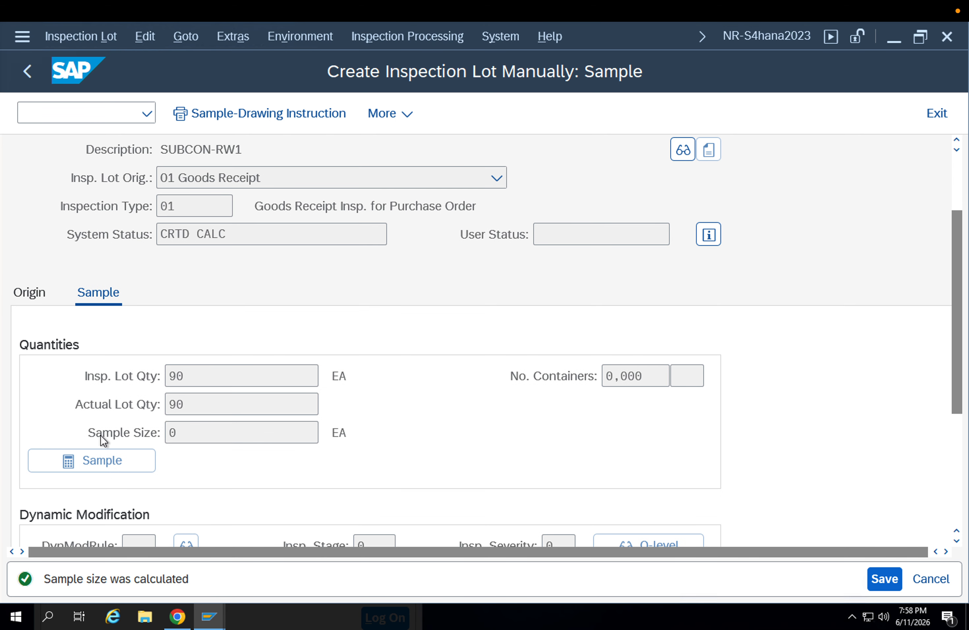
{"action": "scroll", "coordinate": [102, 436], "scroll_direction": "down", "scroll_amount": 2}
{"action": "scroll", "coordinate": [102, 436], "scroll_direction": "up", "scroll_amount": 4}
{"action": "scroll", "coordinate": [46, 471], "scroll_direction": "down", "scroll_amount": 2}
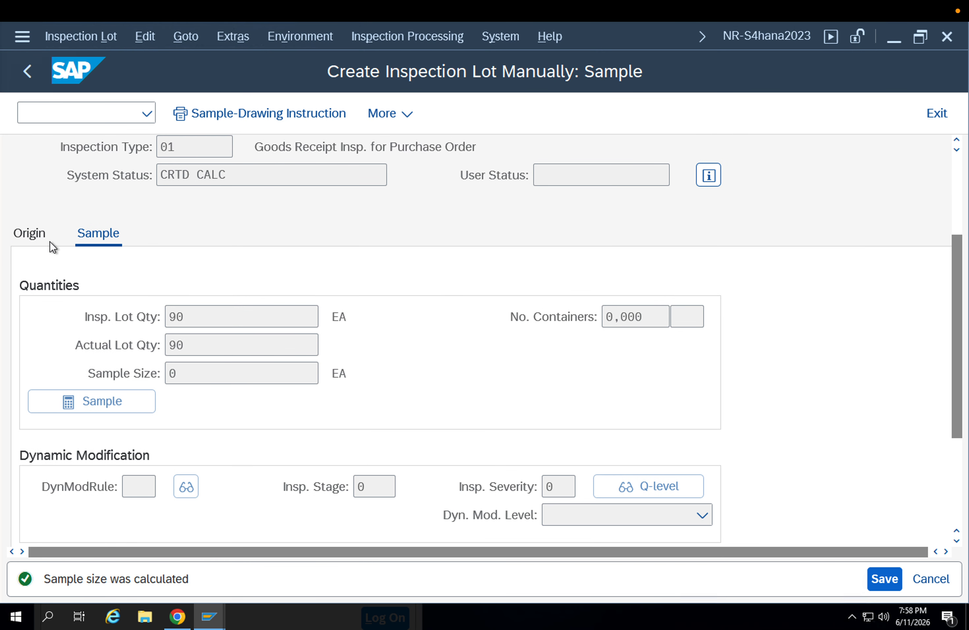
{"action": "left_click", "coordinate": [32, 233]}
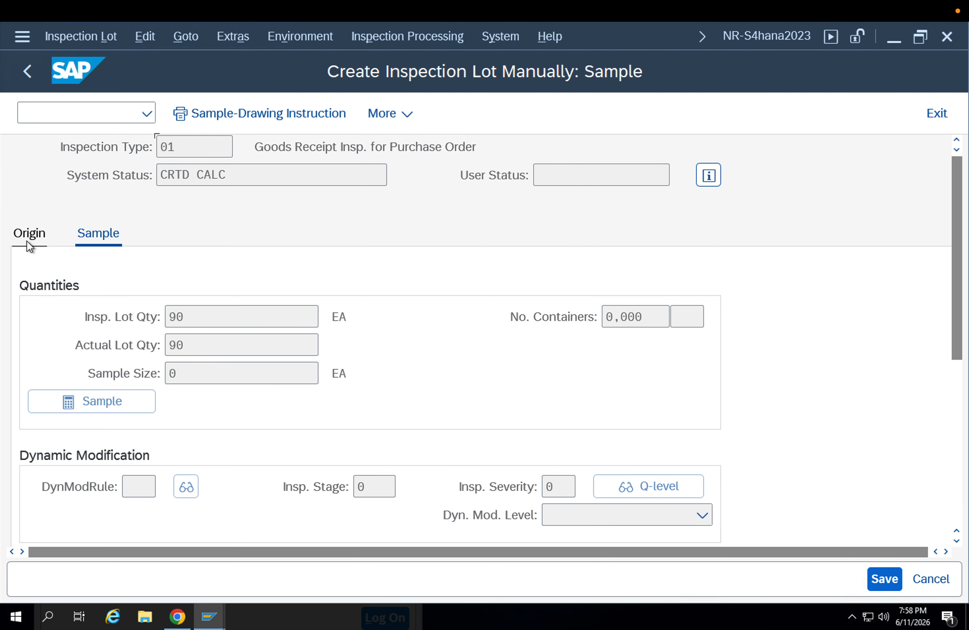
{"action": "scroll", "coordinate": [258, 420], "scroll_direction": "down", "scroll_amount": 2}
{"action": "scroll", "coordinate": [259, 417], "scroll_direction": "down", "scroll_amount": 8}
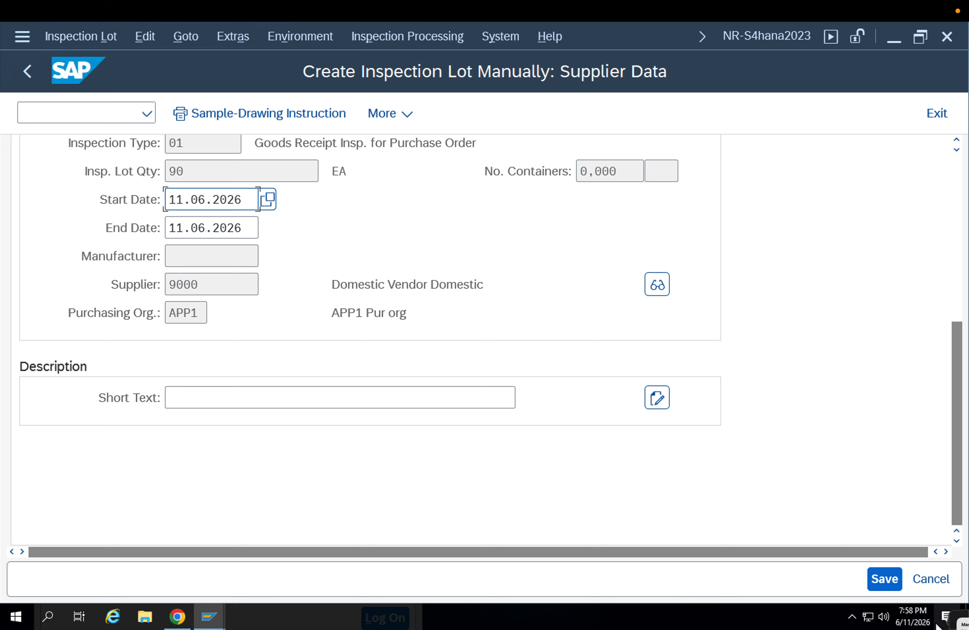
{"action": "left_click", "coordinate": [877, 576]}
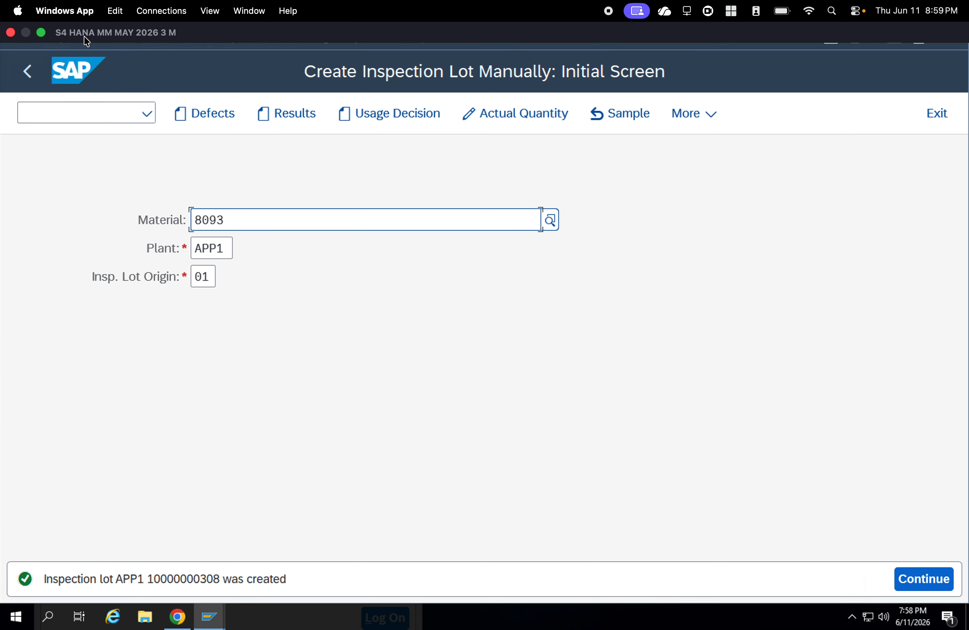
Go to changing the new inspection lot, try to record characteristic results for it, and leave results recording
{"action": "left_click", "coordinate": [69, 43]}
{"action": "left_click", "coordinate": [83, 114]}
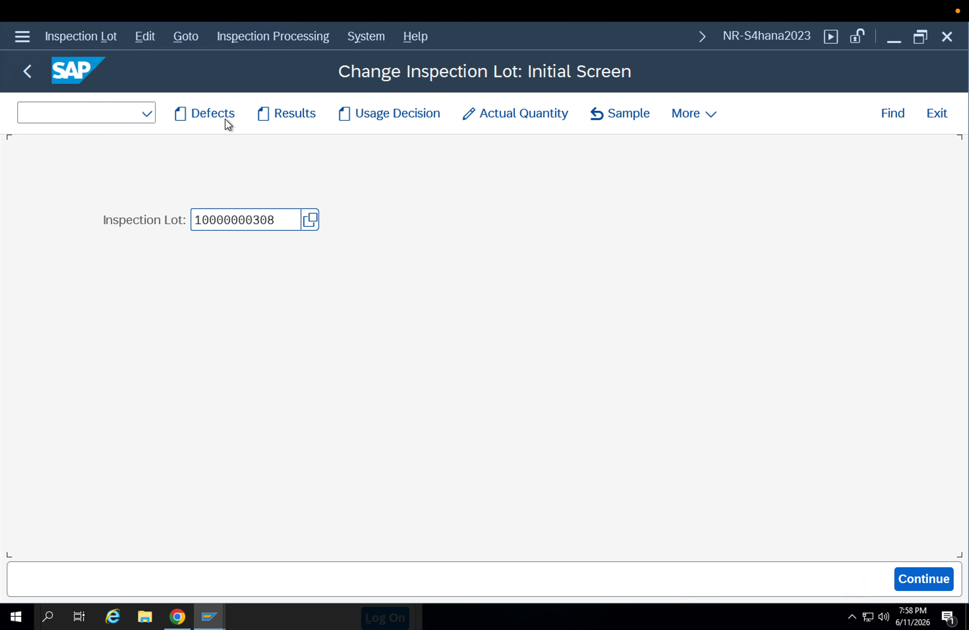
{"action": "left_click", "coordinate": [286, 118]}
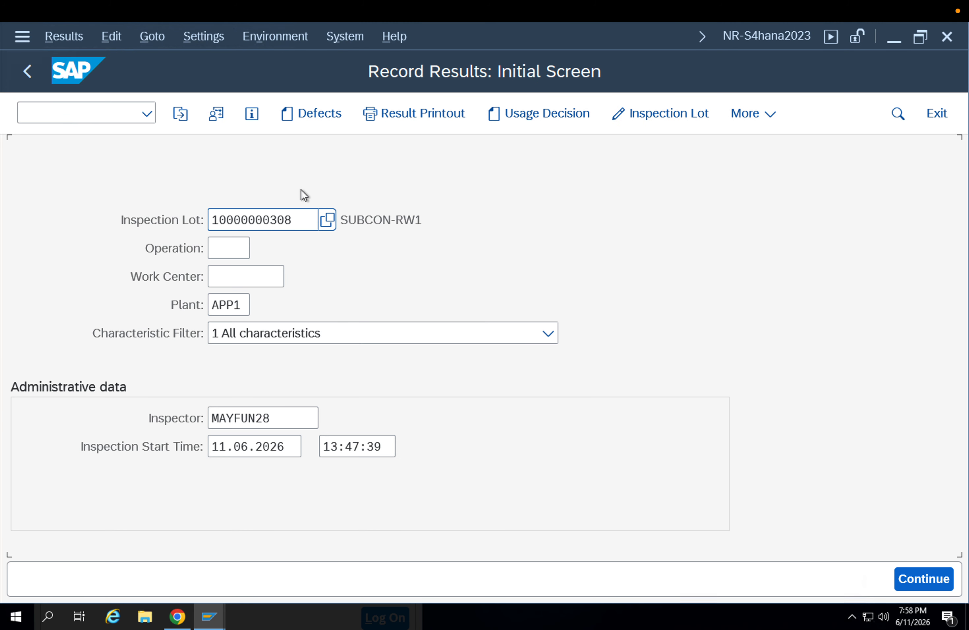
{"action": "key", "text": "Return"}
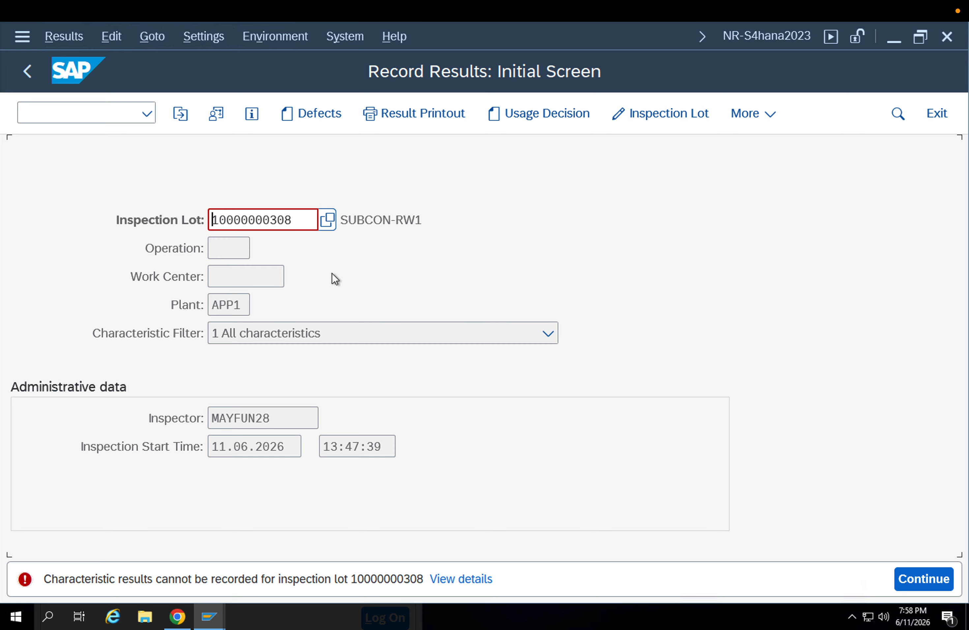
{"action": "key", "text": "F3"}
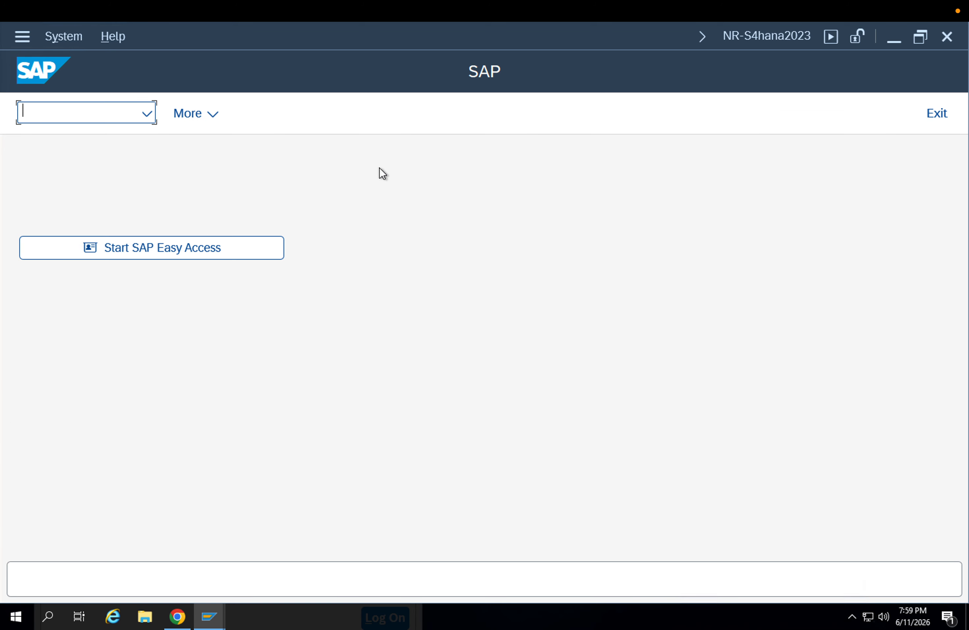
Display the new lot's supplier data with transaction QA02 and return to the lot selection
{"action": "type", "text": "qa02"}
{"action": "key", "text": "Return"}
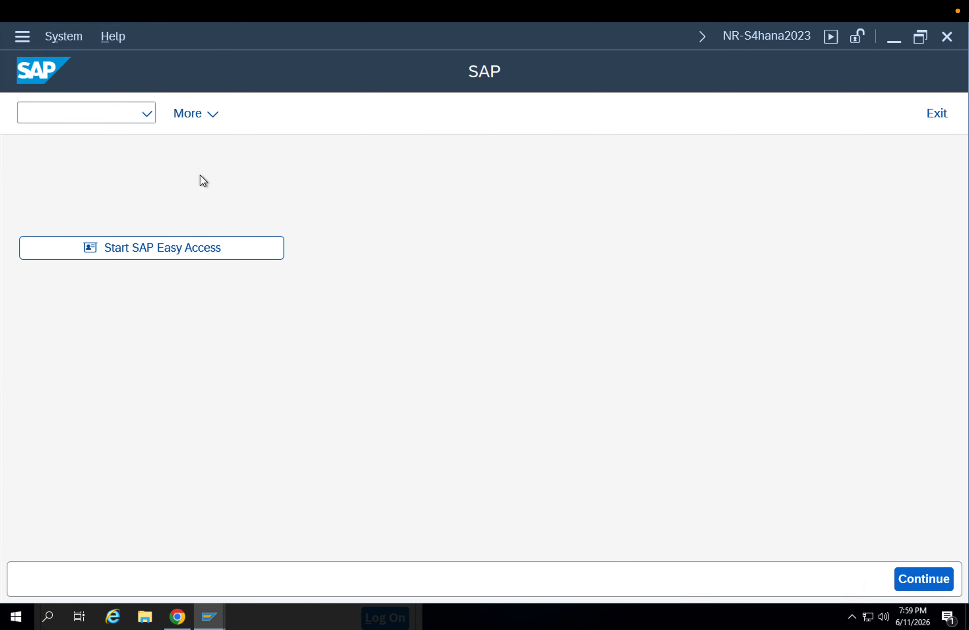
{"action": "key", "text": "Return"}
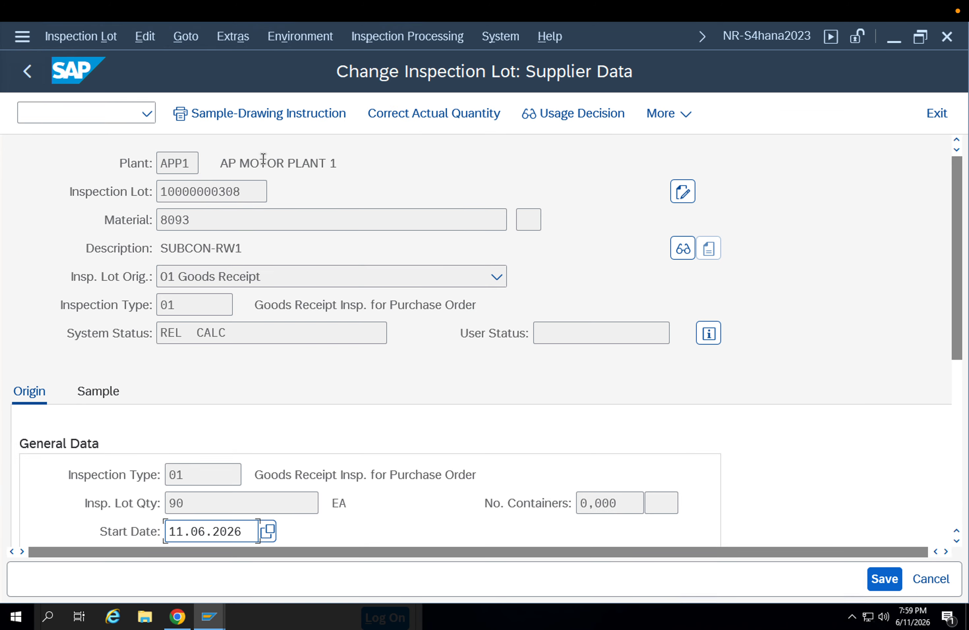
{"action": "key", "text": "F3"}
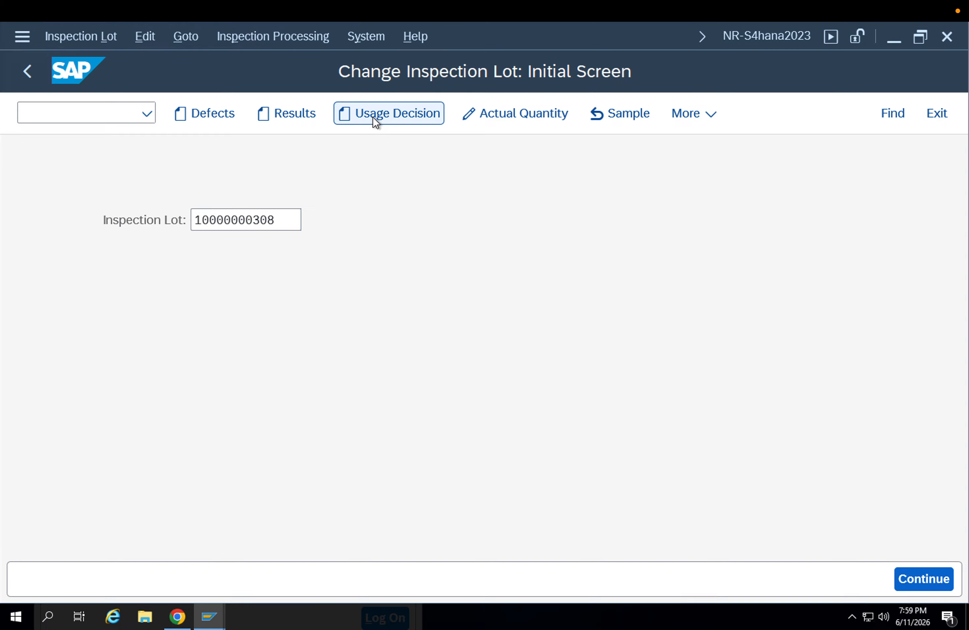
View the lot's usage decision recording and the collective usage decision selection for OK lots, and leave both
{"action": "left_click", "coordinate": [372, 117]}
{"action": "scroll", "coordinate": [526, 310], "scroll_direction": "up", "scroll_amount": 3}
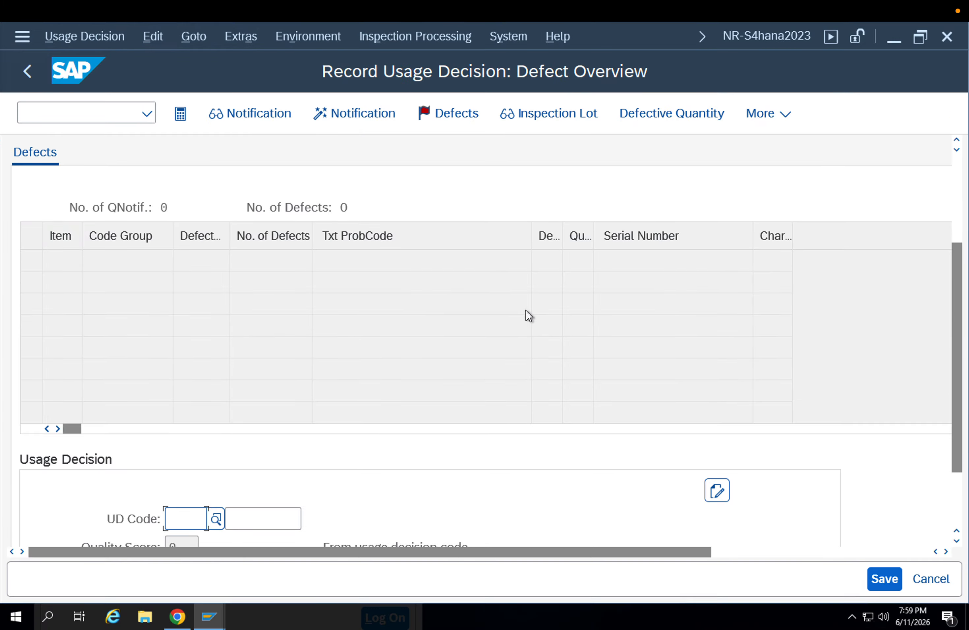
{"action": "scroll", "coordinate": [525, 309], "scroll_direction": "up", "scroll_amount": 2}
{"action": "key", "text": "F3"}
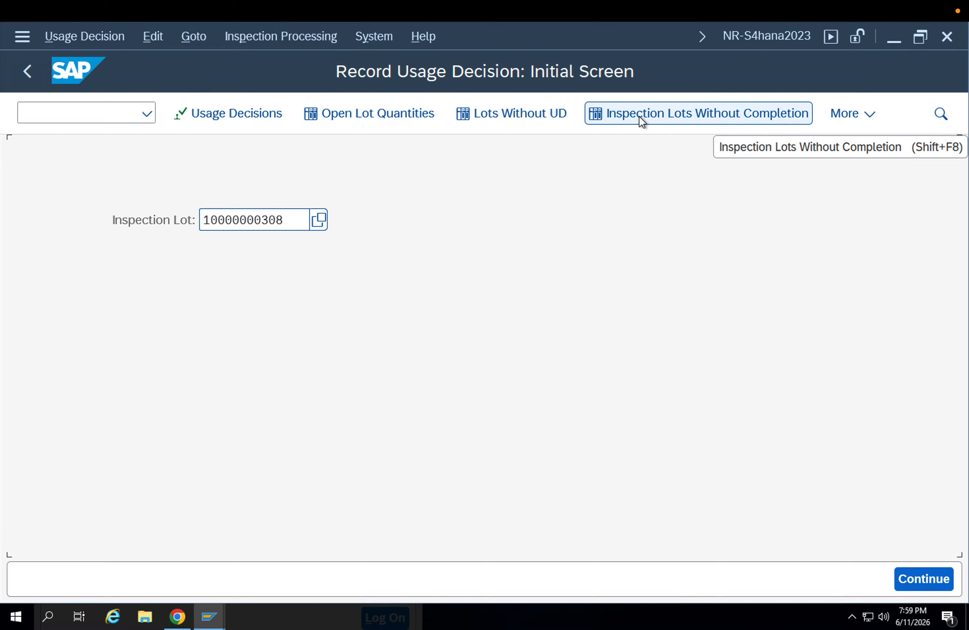
{"action": "left_click", "coordinate": [229, 122]}
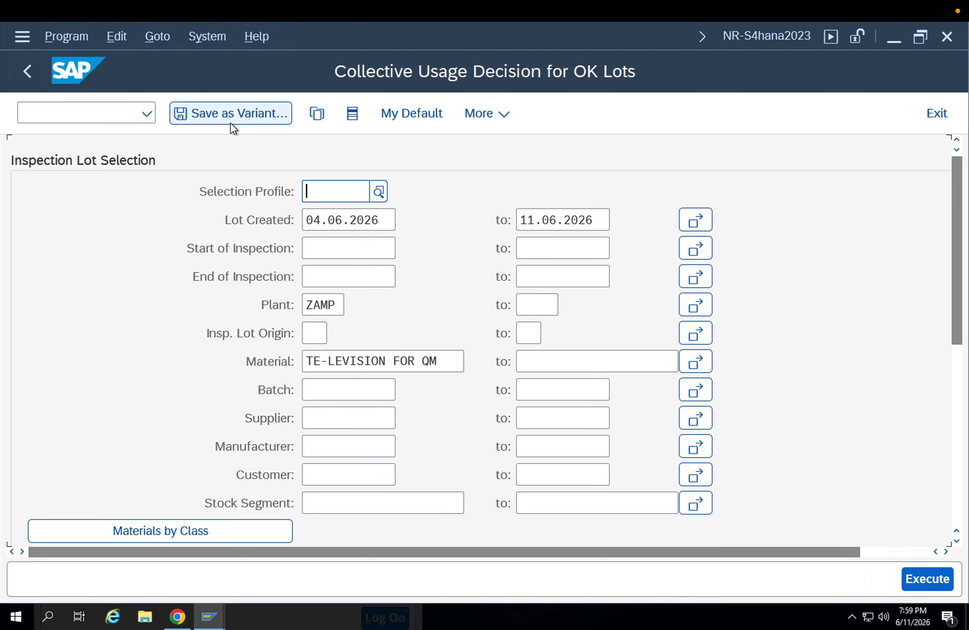
{"action": "key", "text": "F3"}
{"action": "key", "text": "F3"}
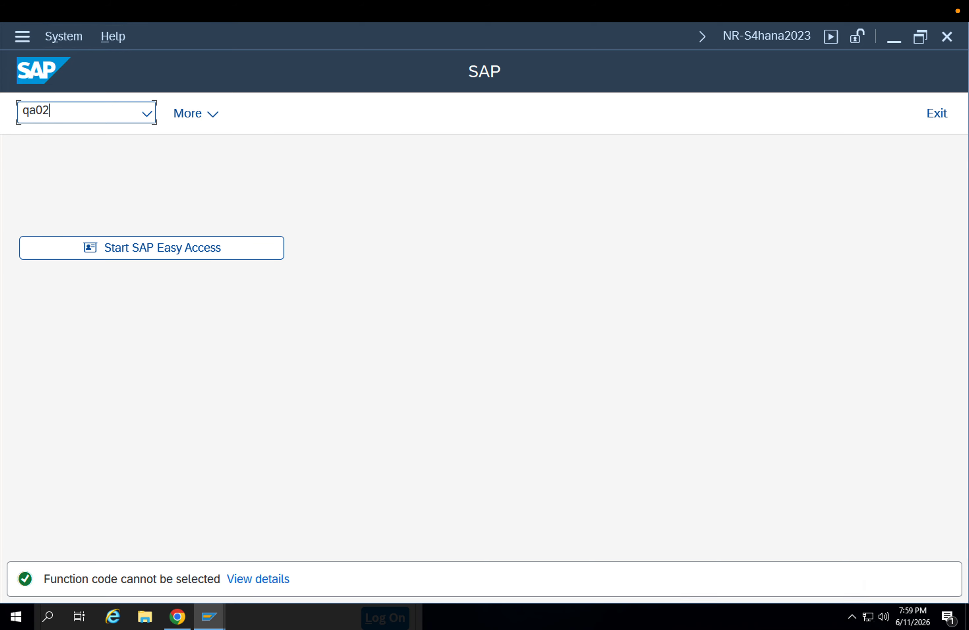
Open the actual quantity correction for the new inspection lot from transaction QA02
{"action": "key", "text": "Return"}
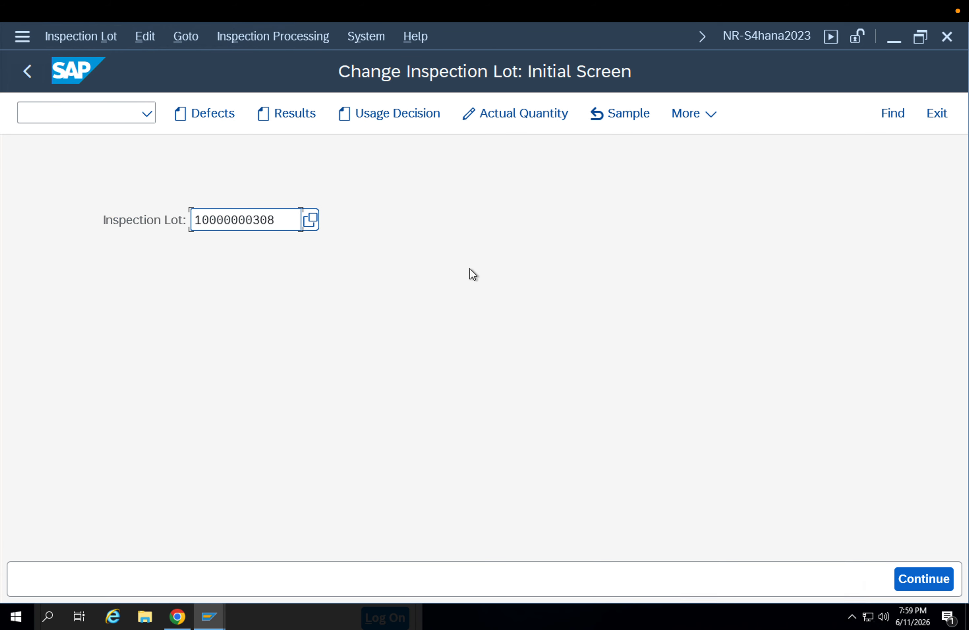
{"action": "left_click", "coordinate": [515, 115]}
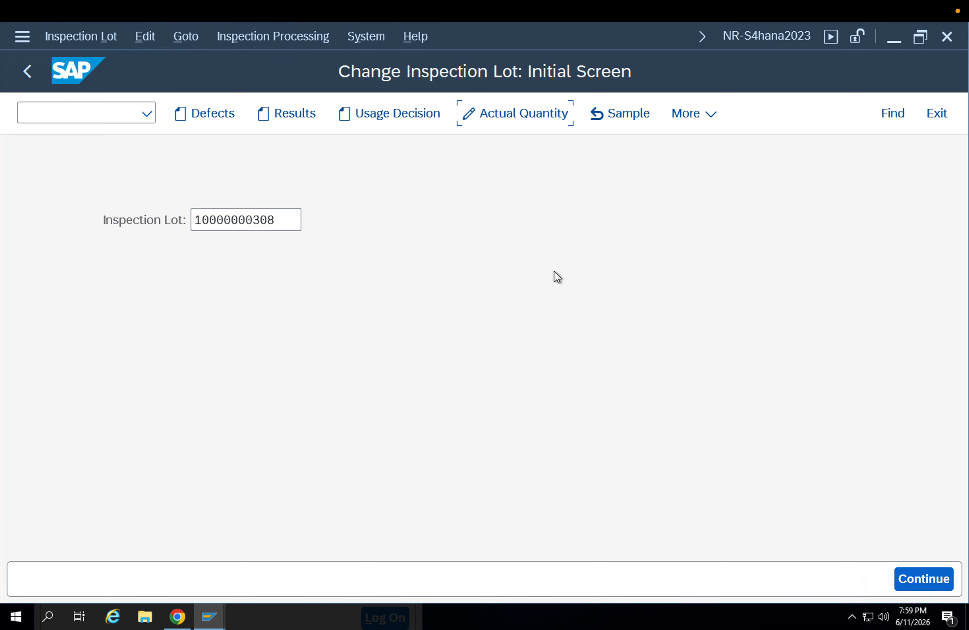
{"action": "scroll", "coordinate": [348, 401], "scroll_direction": "down", "scroll_amount": 5}
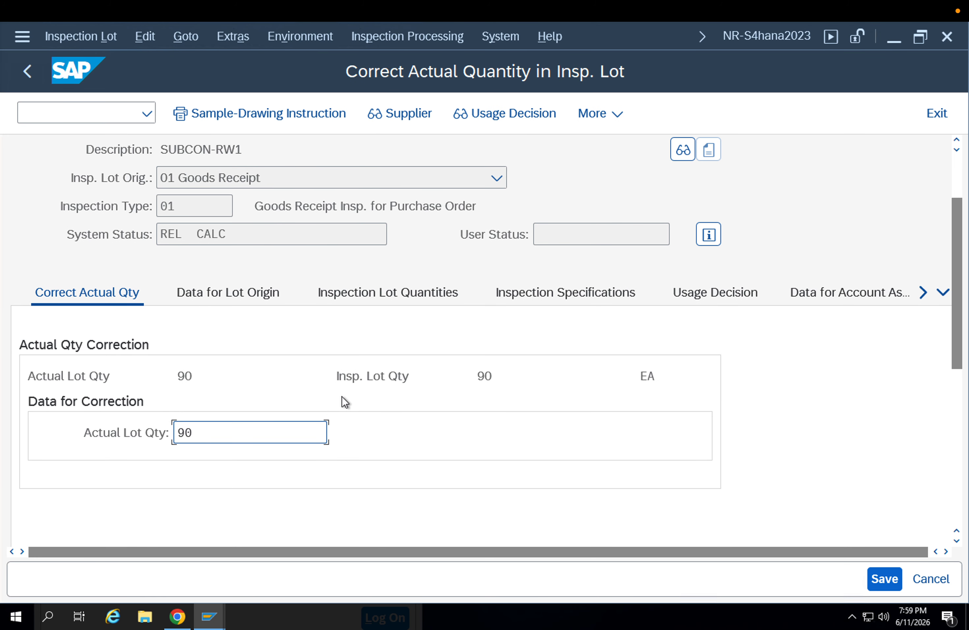
Examine the lot's origin data, quantities, inspection specifications, usage decision and account assignment data, and return to the lot selection
{"action": "left_click", "coordinate": [217, 200]}
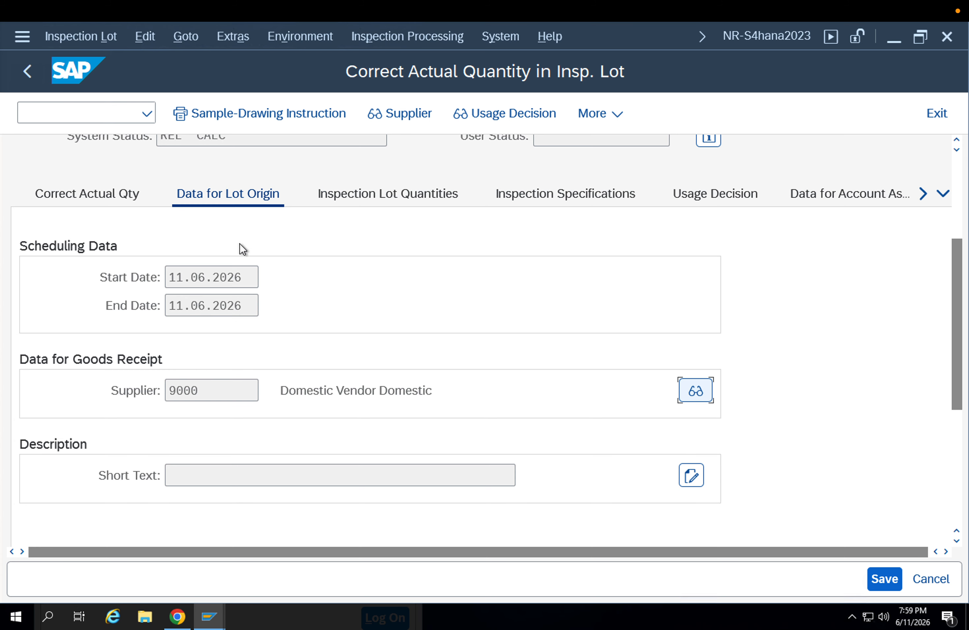
{"action": "left_click", "coordinate": [348, 192]}
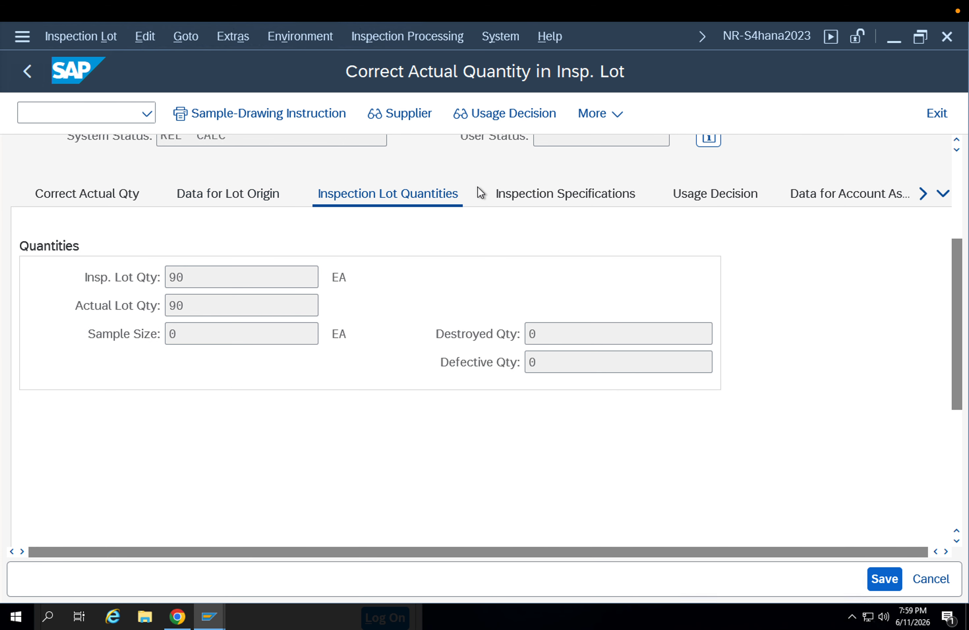
{"action": "left_click", "coordinate": [525, 193]}
{"action": "scroll", "coordinate": [404, 312], "scroll_direction": "down", "scroll_amount": 2}
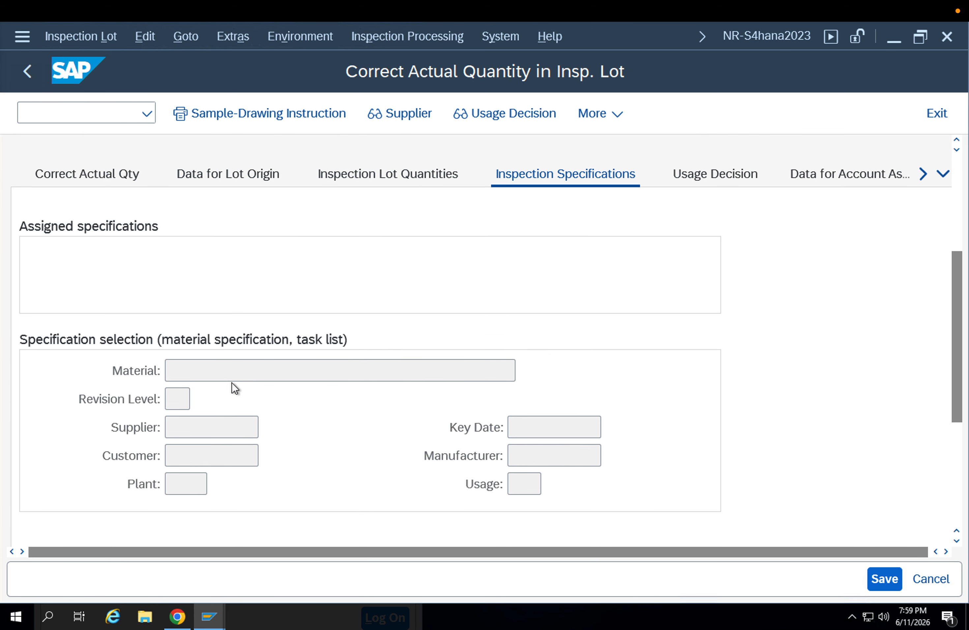
{"action": "scroll", "coordinate": [740, 227], "scroll_direction": "up", "scroll_amount": 3}
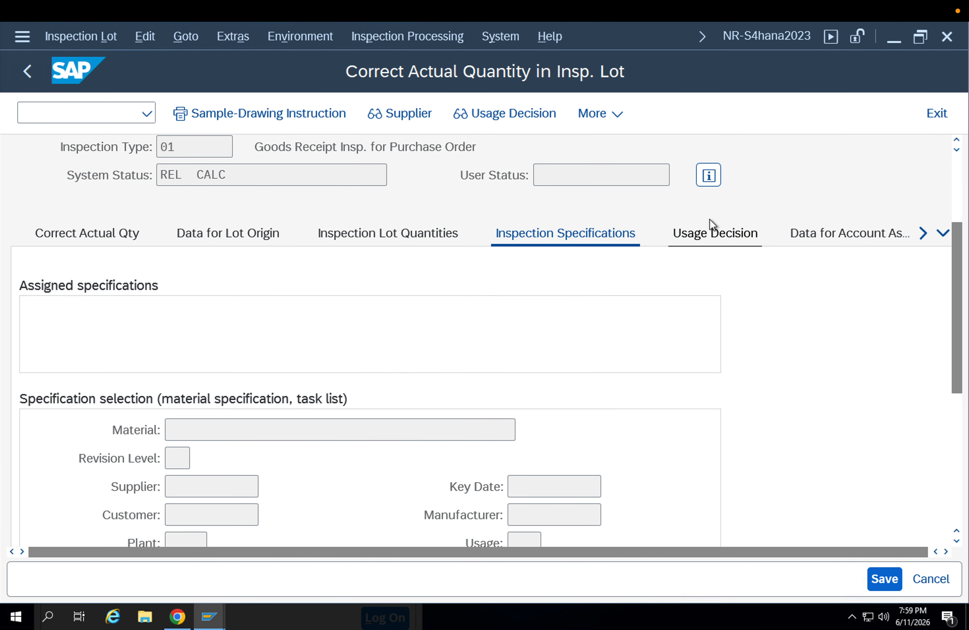
{"action": "left_click", "coordinate": [711, 233]}
{"action": "scroll", "coordinate": [467, 324], "scroll_direction": "down", "scroll_amount": 2}
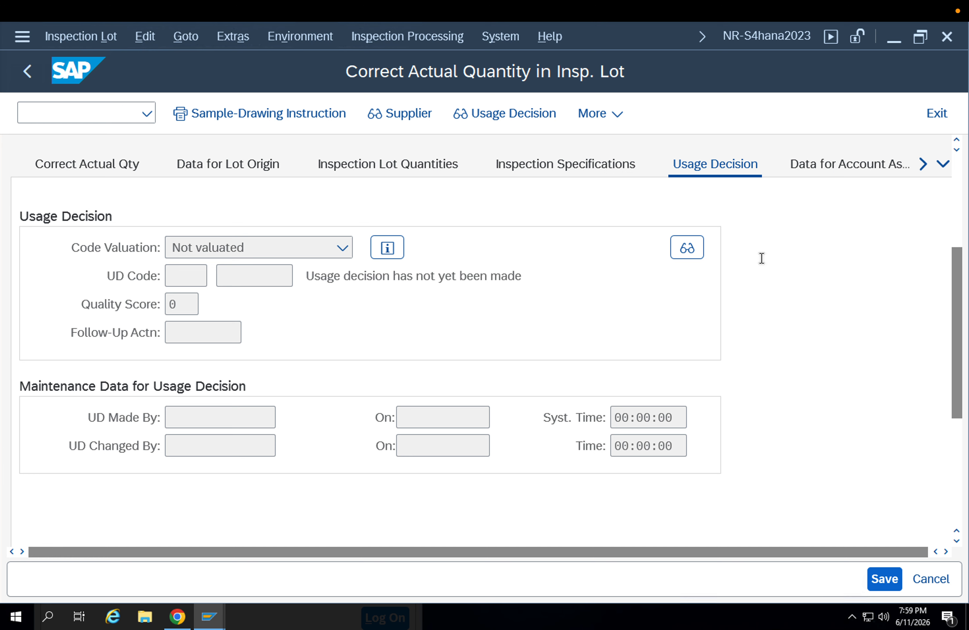
{"action": "scroll", "coordinate": [830, 212], "scroll_direction": "up", "scroll_amount": 1}
{"action": "left_click", "coordinate": [830, 217]}
{"action": "scroll", "coordinate": [589, 305], "scroll_direction": "up", "scroll_amount": 5}
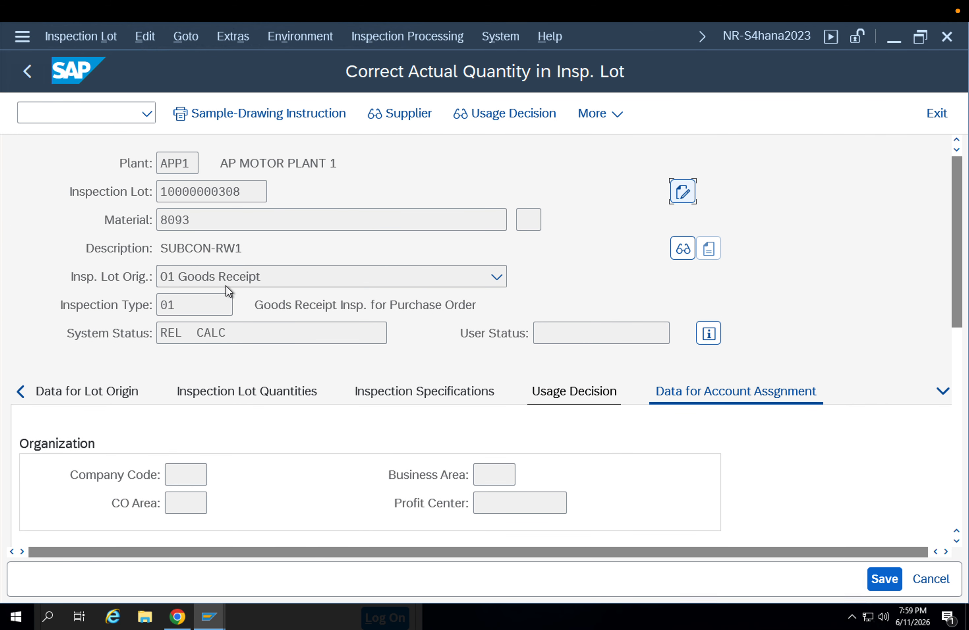
{"action": "key", "text": "F3"}
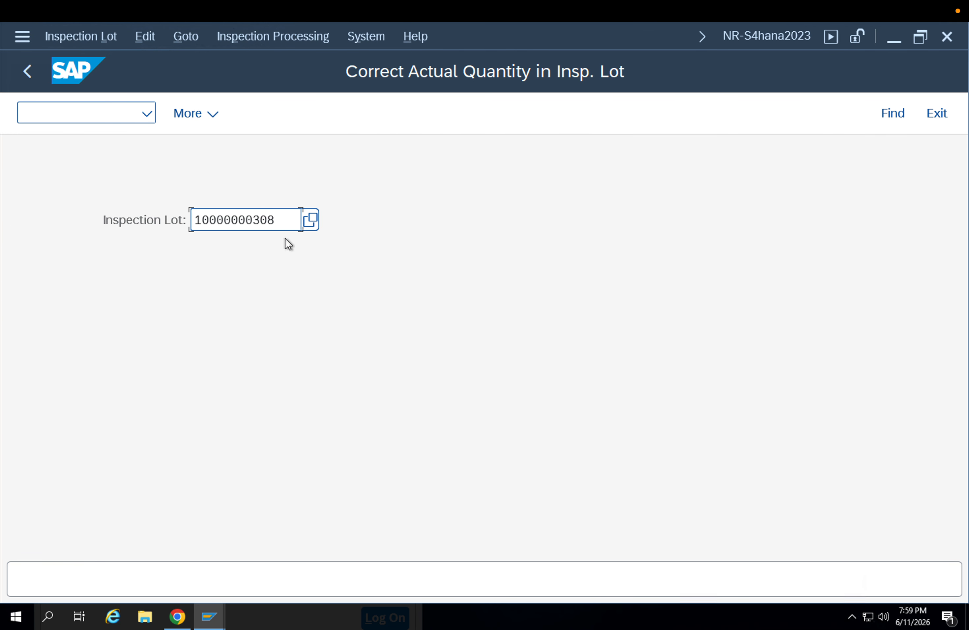
Reopen the lot's actual quantity correction and examine the correction data, lot origin, quantities, inspection specifications and usage decision again
{"action": "key", "text": "Return"}
{"action": "scroll", "coordinate": [336, 311], "scroll_direction": "down", "scroll_amount": 3}
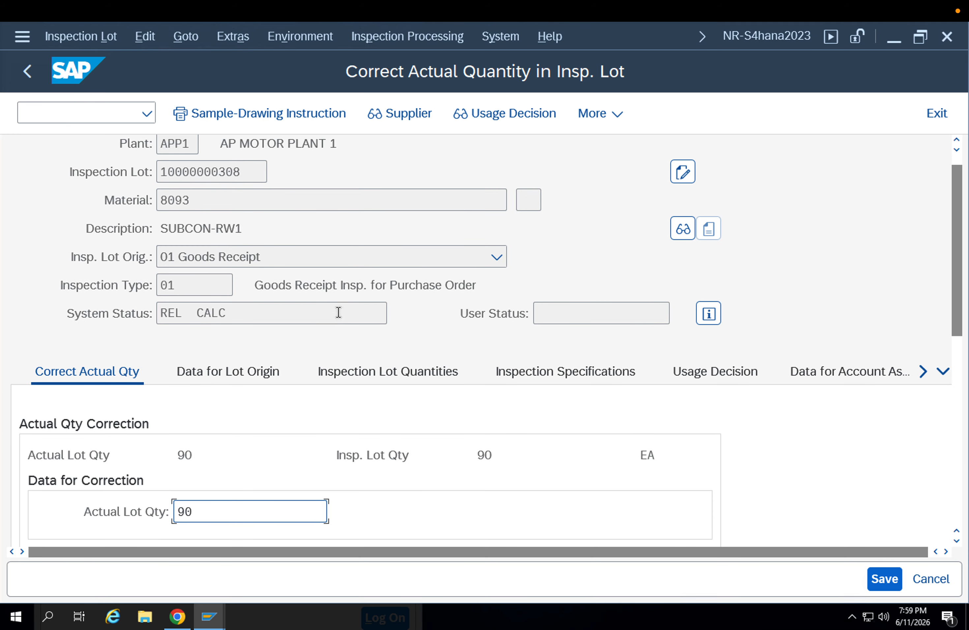
{"action": "scroll", "coordinate": [331, 310], "scroll_direction": "down", "scroll_amount": 10}
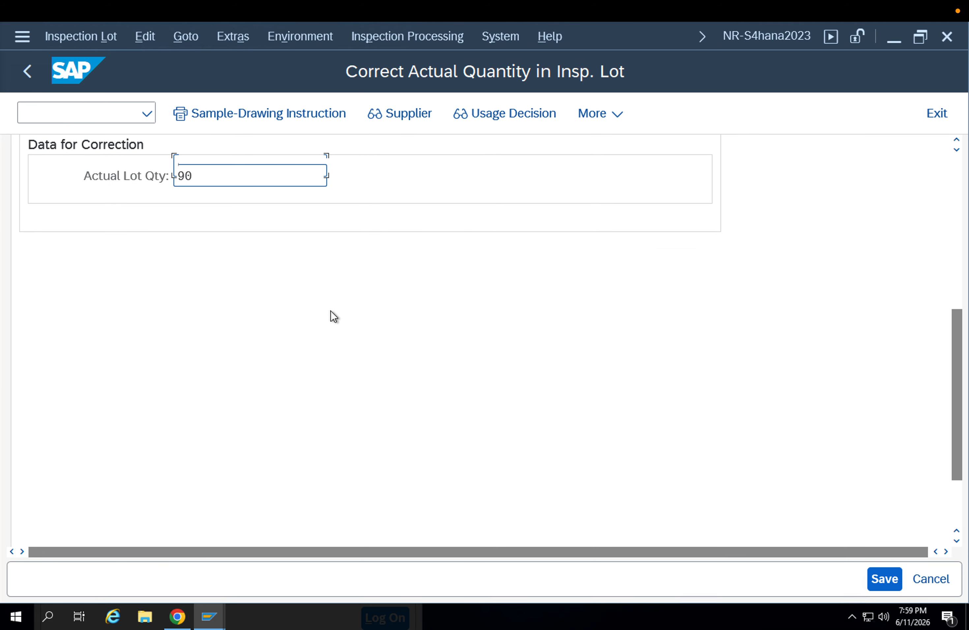
{"action": "scroll", "coordinate": [327, 310], "scroll_direction": "up", "scroll_amount": 7}
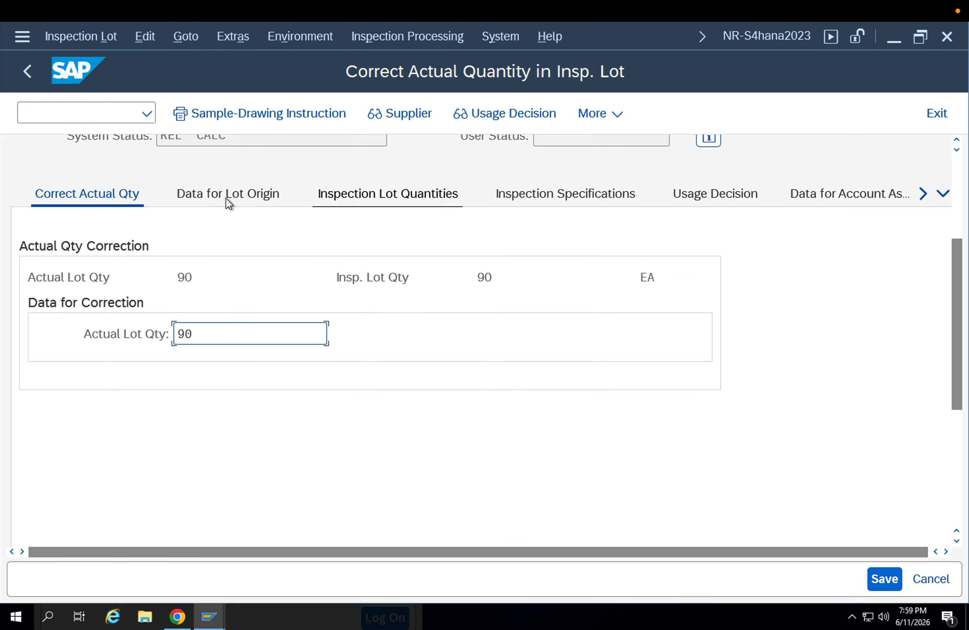
{"action": "left_click", "coordinate": [225, 198]}
{"action": "scroll", "coordinate": [331, 337], "scroll_direction": "down", "scroll_amount": 3}
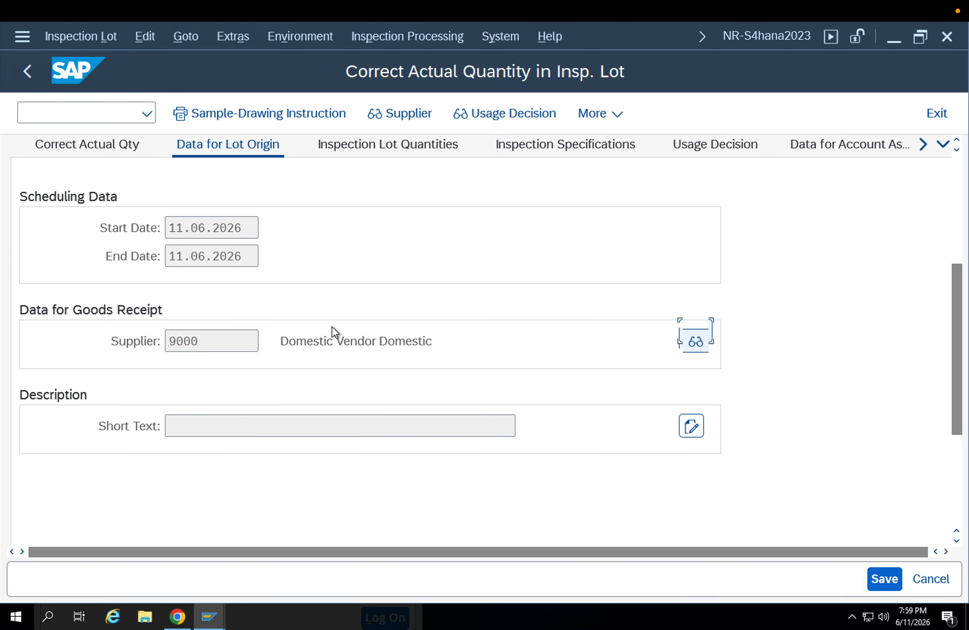
{"action": "scroll", "coordinate": [385, 257], "scroll_direction": "up", "scroll_amount": 3}
{"action": "left_click", "coordinate": [388, 224]}
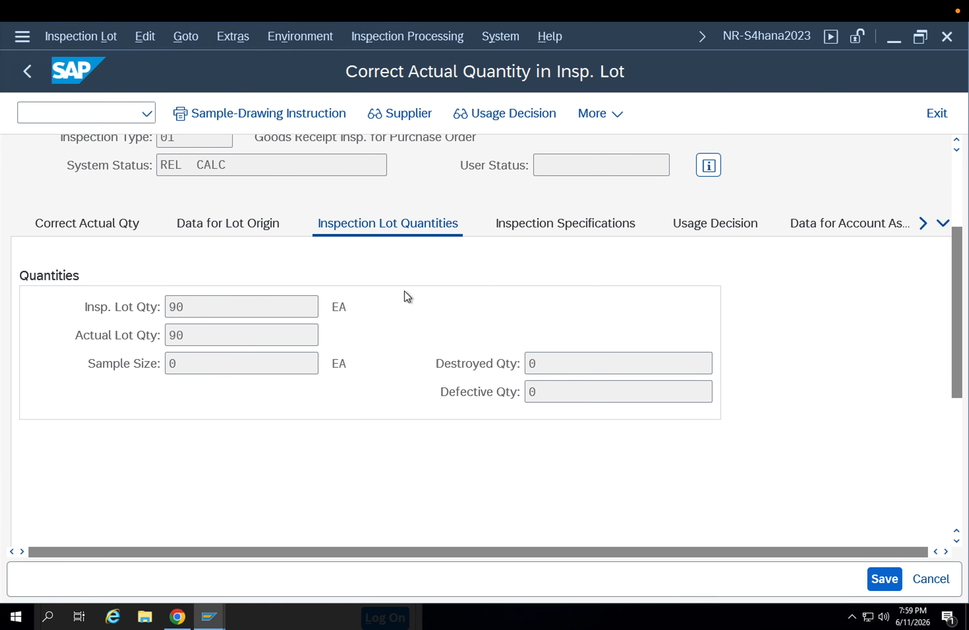
{"action": "left_click", "coordinate": [546, 223]}
{"action": "scroll", "coordinate": [566, 293], "scroll_direction": "down", "scroll_amount": 4}
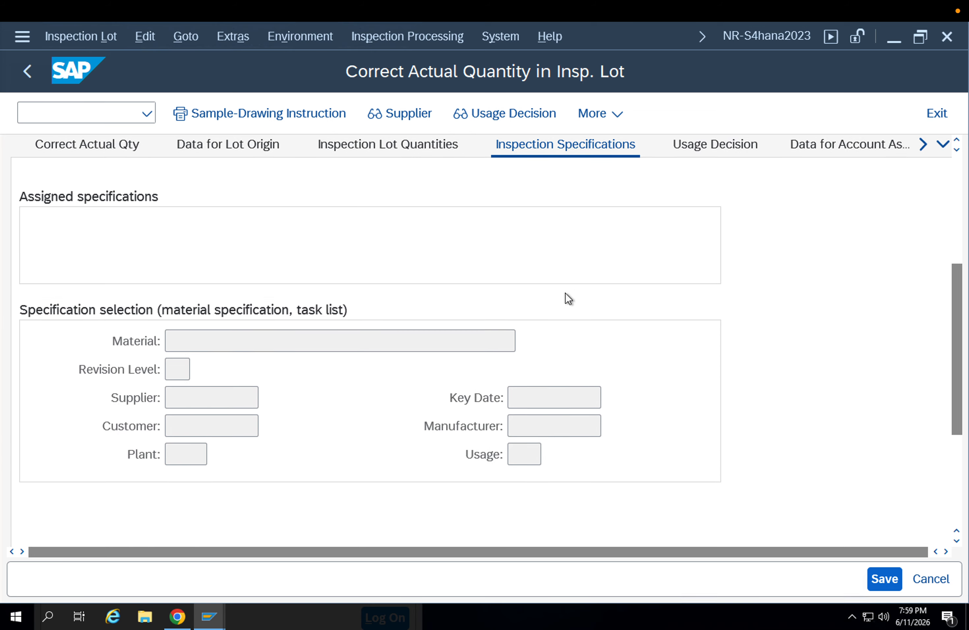
{"action": "scroll", "coordinate": [566, 293], "scroll_direction": "up", "scroll_amount": 4}
{"action": "scroll", "coordinate": [567, 293], "scroll_direction": "up", "scroll_amount": 2}
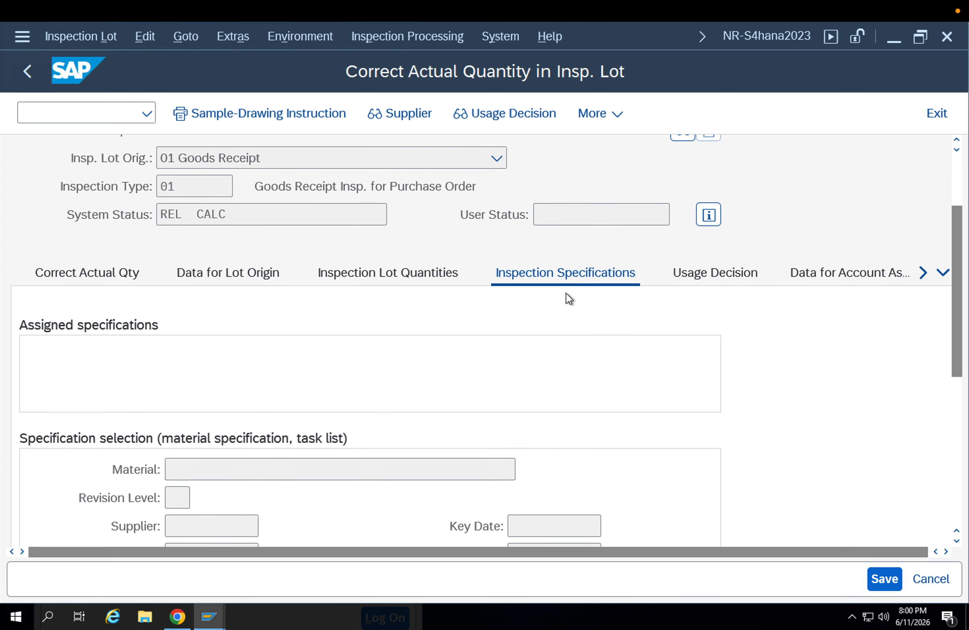
{"action": "left_click", "coordinate": [696, 281]}
{"action": "scroll", "coordinate": [731, 327], "scroll_direction": "down", "scroll_amount": 3}
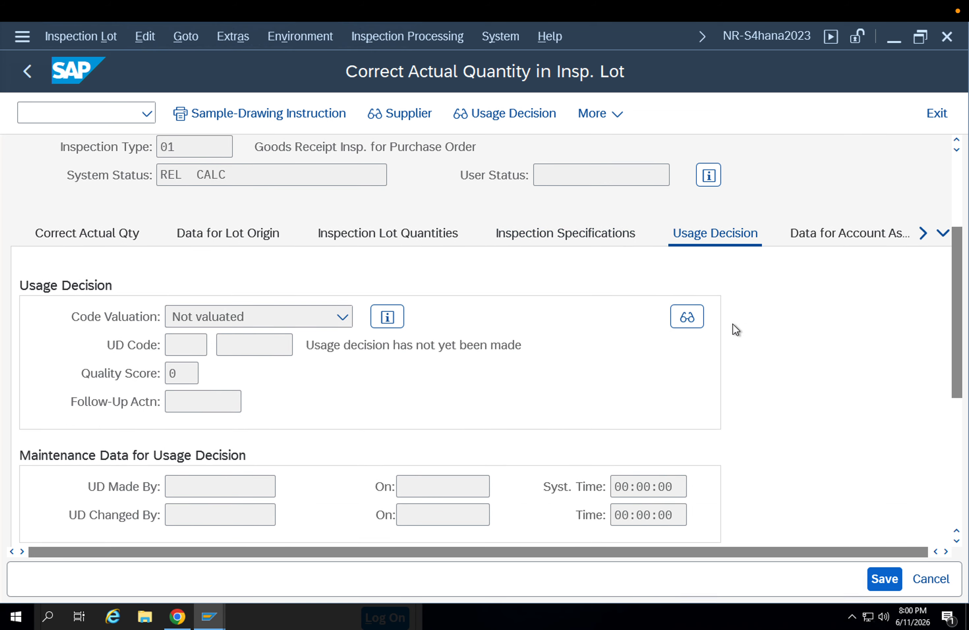
{"action": "scroll", "coordinate": [739, 315], "scroll_direction": "down", "scroll_amount": 1}
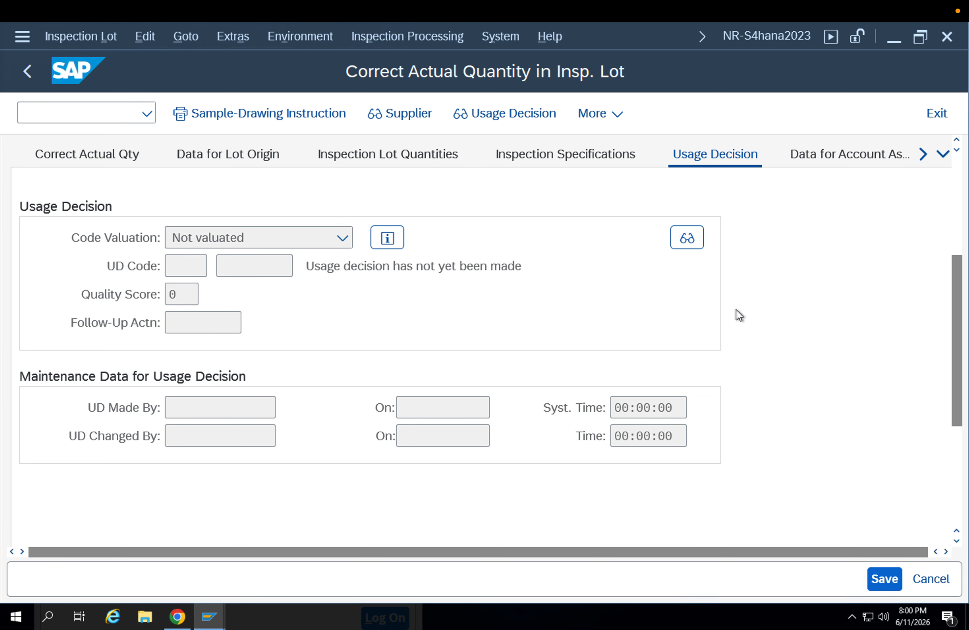
Examine the inspection lot's account assignment data, including organization and account assignment objects
{"action": "scroll", "coordinate": [745, 286], "scroll_direction": "up", "scroll_amount": 2}
{"action": "left_click", "coordinate": [819, 195]}
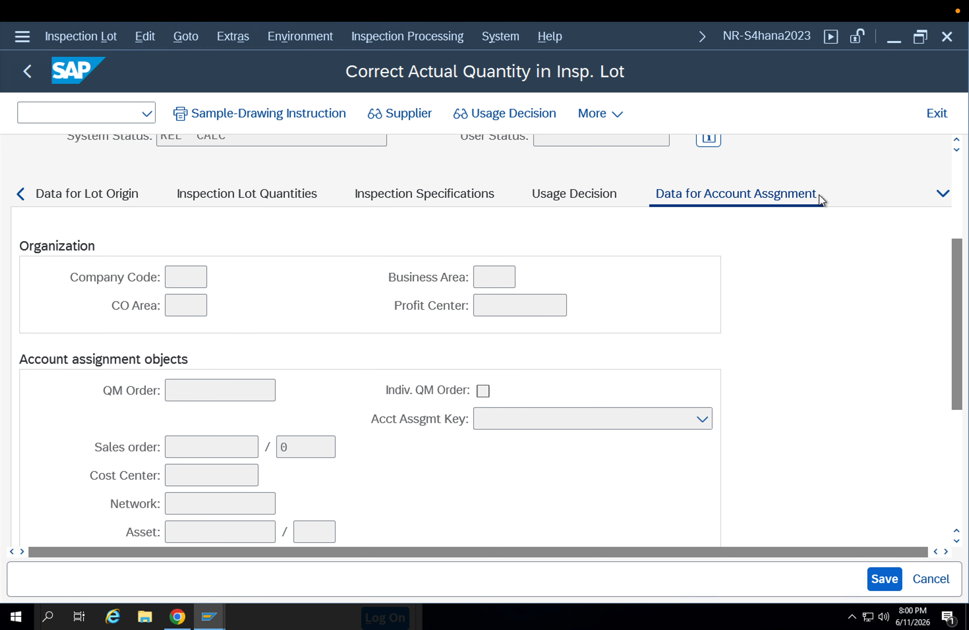
{"action": "scroll", "coordinate": [627, 346], "scroll_direction": "down", "scroll_amount": 2}
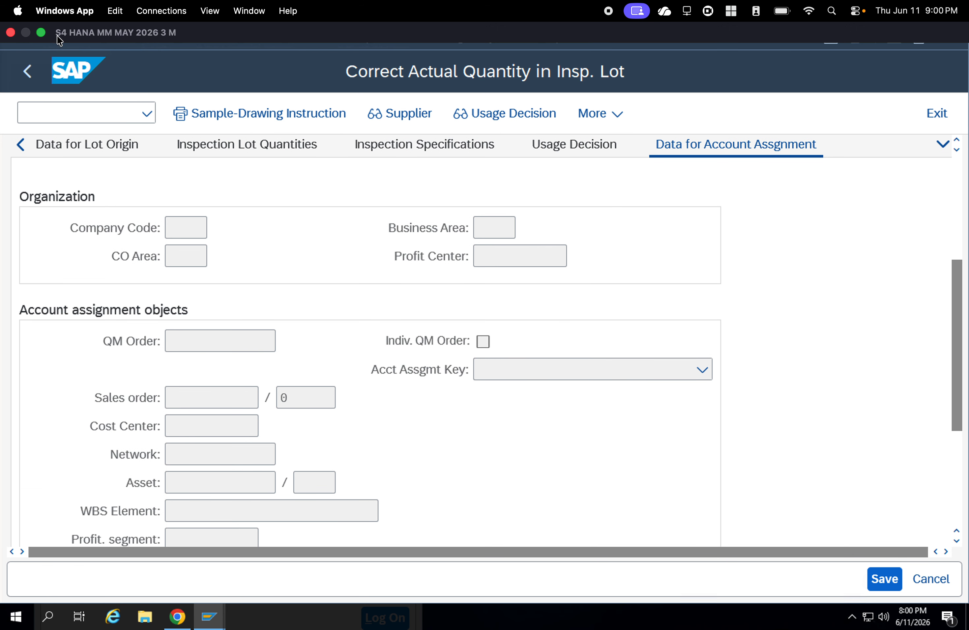
Try to make a quantity transfer posting for the current inspection lot, and leave the transaction
{"action": "left_click", "coordinate": [77, 40]}
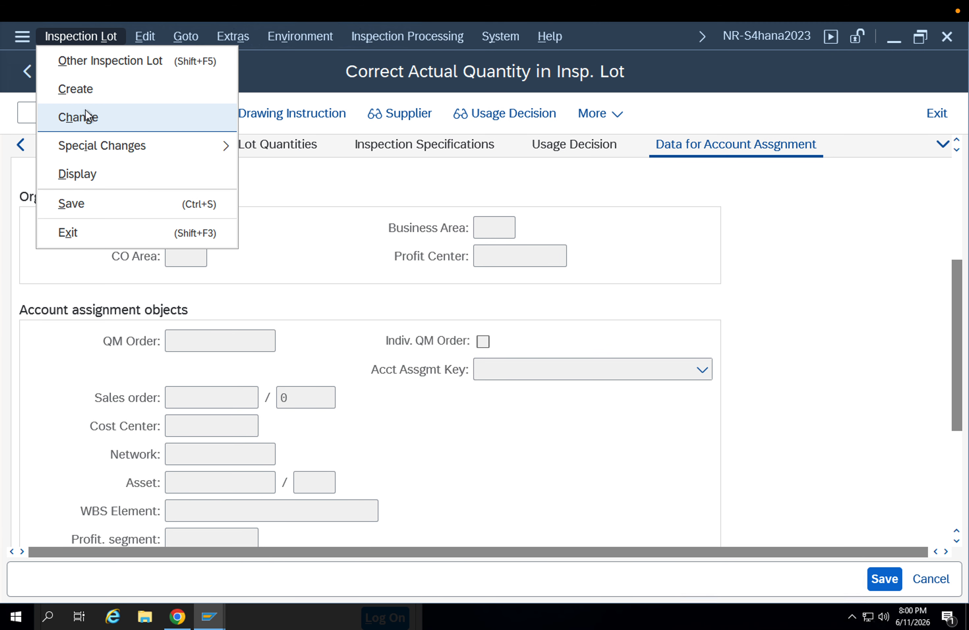
{"action": "mouse_move", "coordinate": [113, 144]}
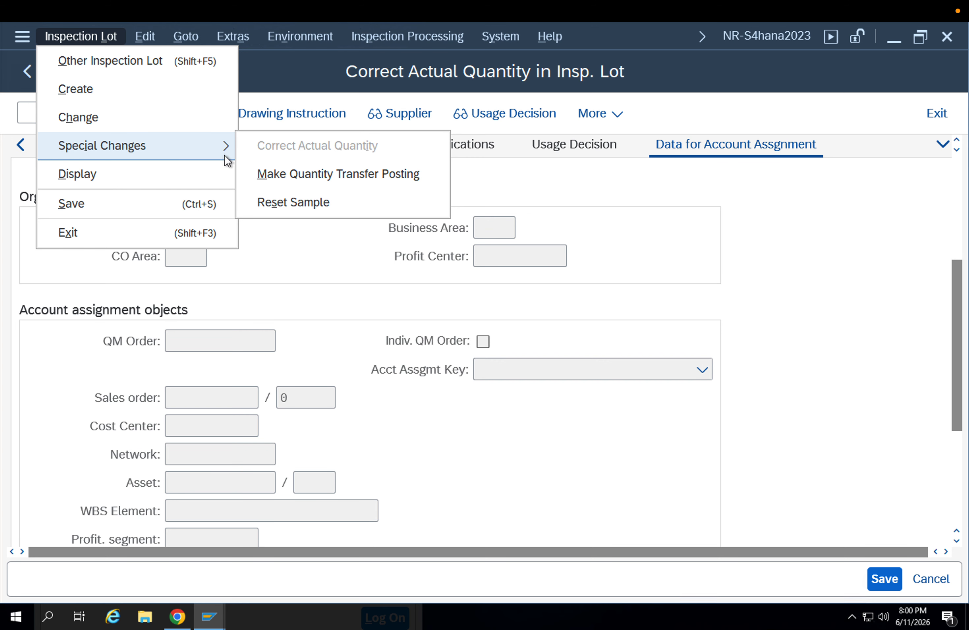
{"action": "left_click", "coordinate": [251, 173]}
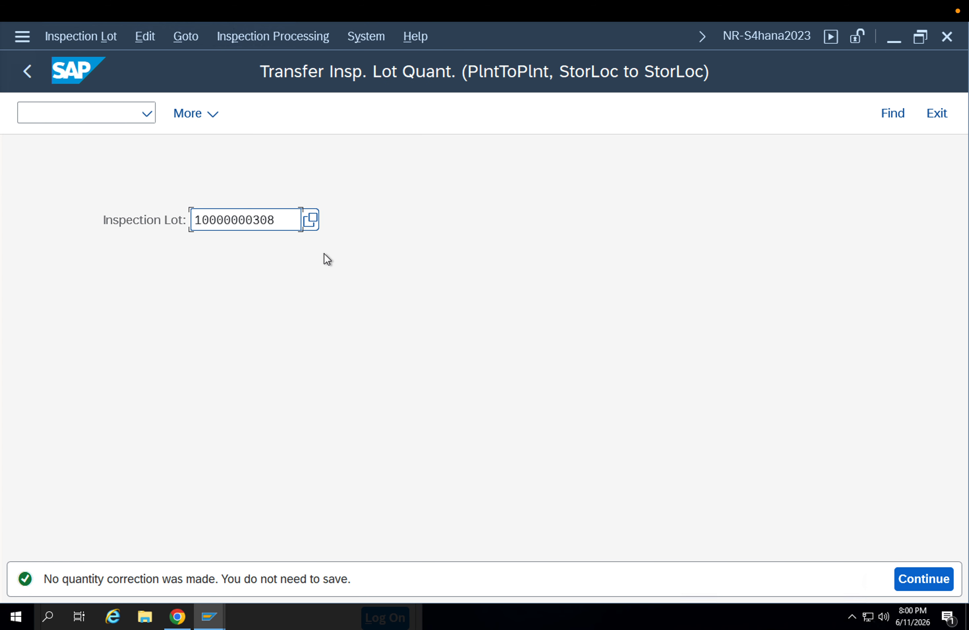
{"action": "key", "text": "Return"}
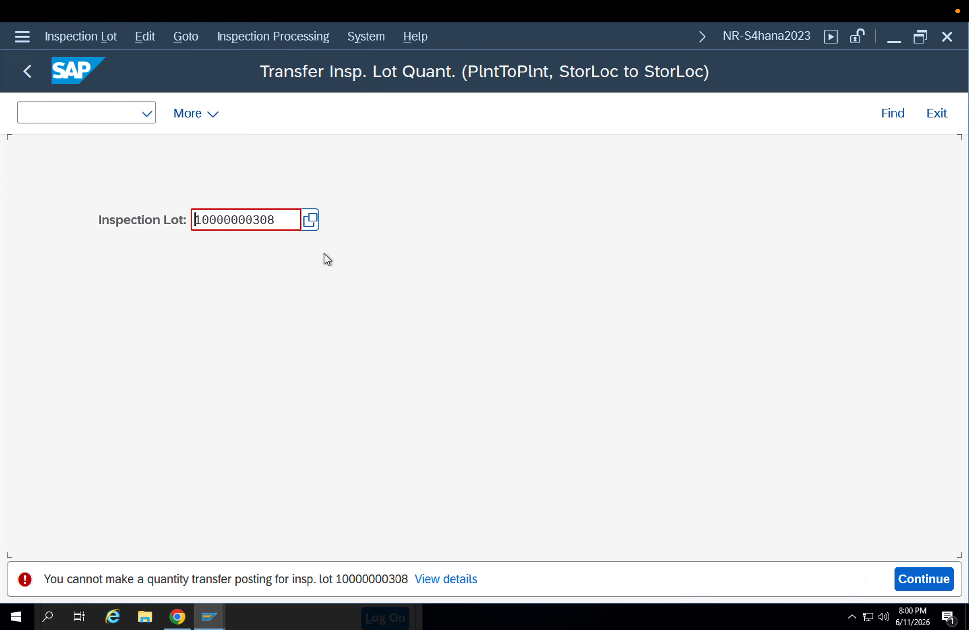
{"action": "key", "text": "F3"}
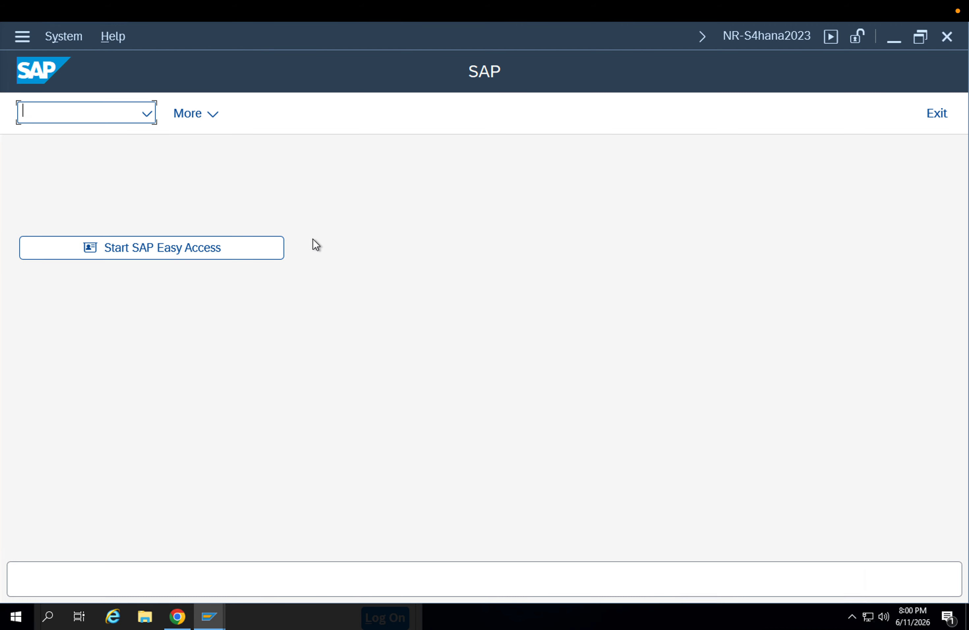
Open the inspection lot for change in transaction QA02 and examine its sample quantities and origin data
{"action": "type", "text": "qa02"}
{"action": "key", "text": "Return"}
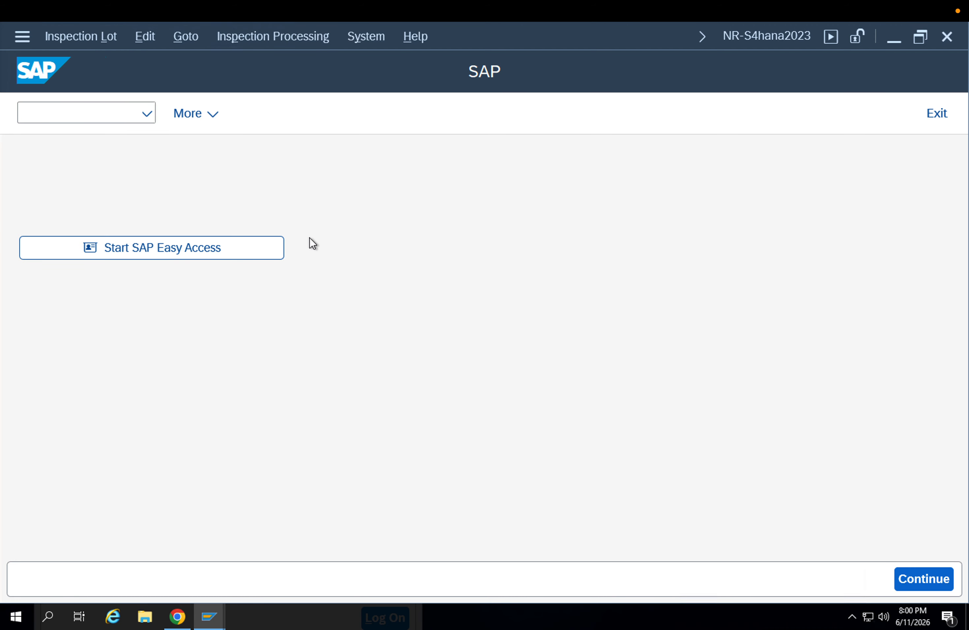
{"action": "key", "text": "Return"}
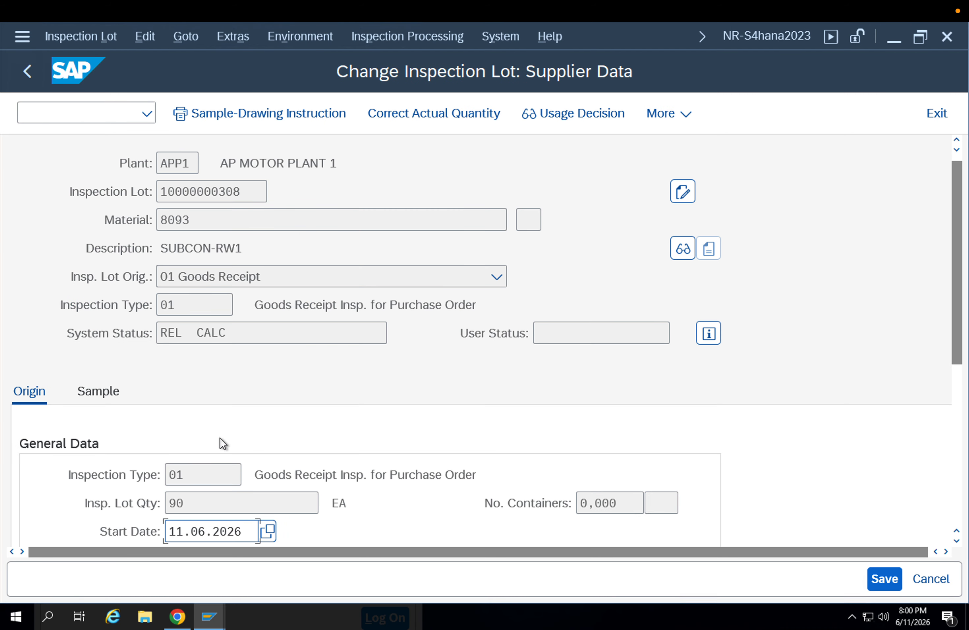
{"action": "scroll", "coordinate": [222, 443], "scroll_direction": "down", "scroll_amount": 3}
{"action": "left_click", "coordinate": [102, 306]}
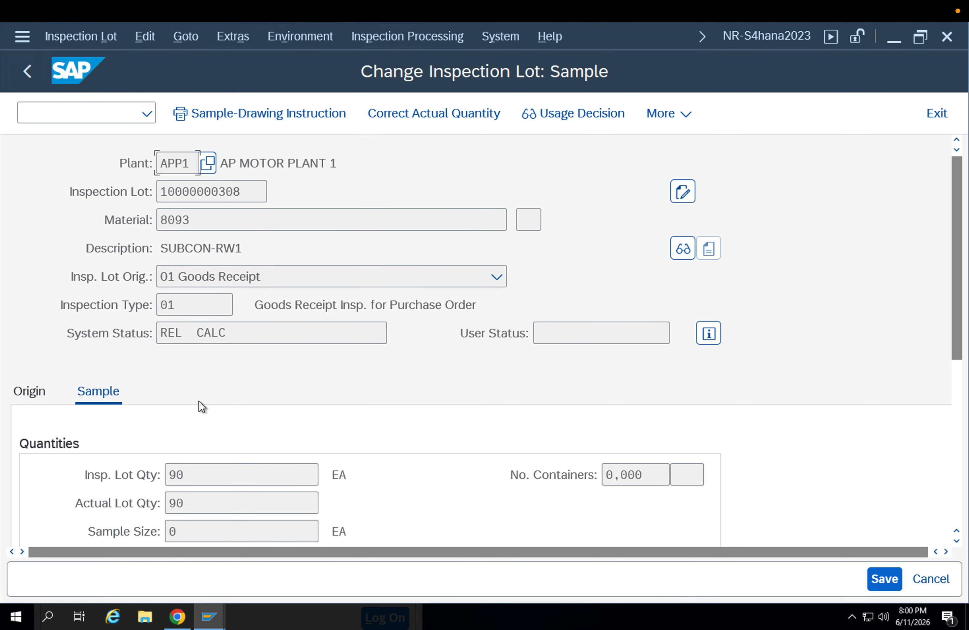
{"action": "scroll", "coordinate": [276, 433], "scroll_direction": "down", "scroll_amount": 1}
{"action": "scroll", "coordinate": [144, 456], "scroll_direction": "down", "scroll_amount": 2}
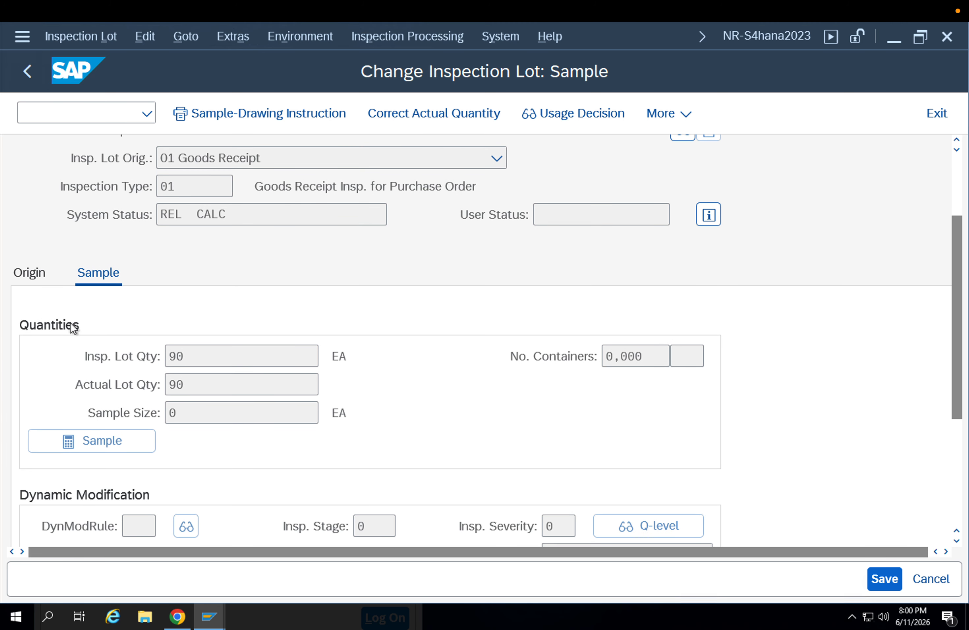
{"action": "left_click", "coordinate": [41, 281]}
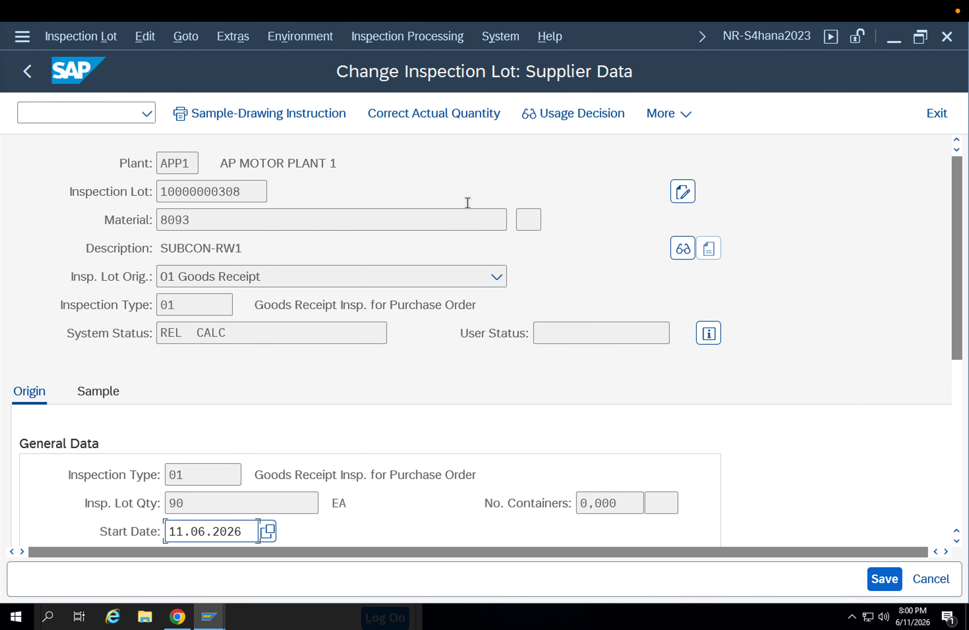
{"action": "left_click", "coordinate": [555, 117]}
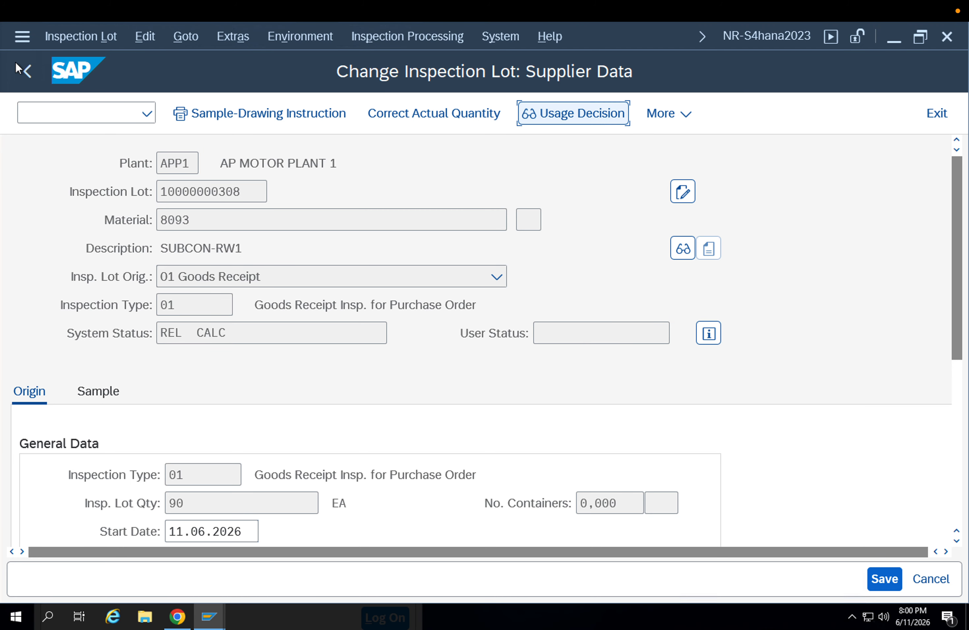
{"action": "left_click", "coordinate": [77, 35]}
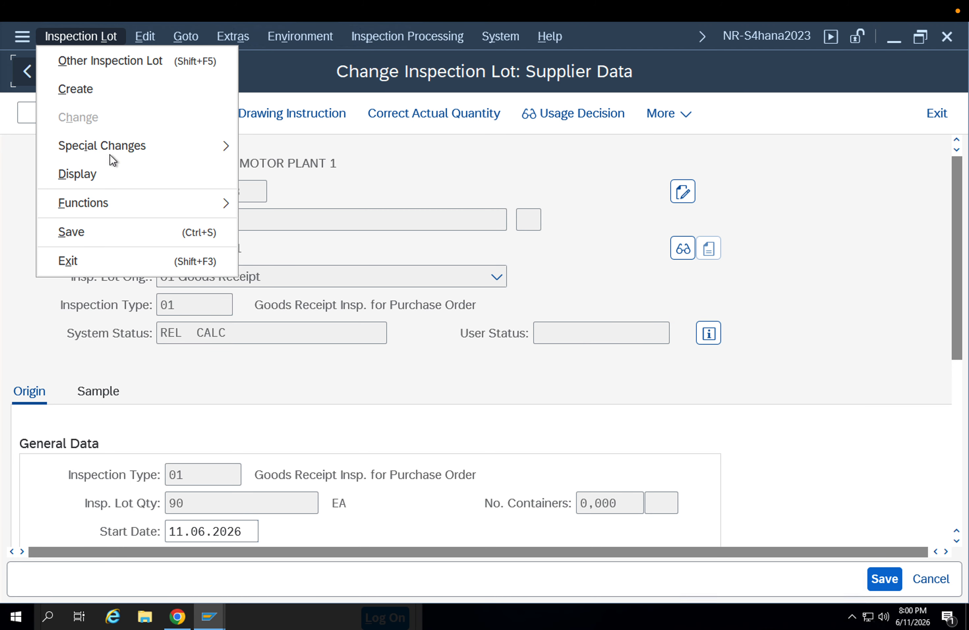
{"action": "mouse_move", "coordinate": [117, 144]}
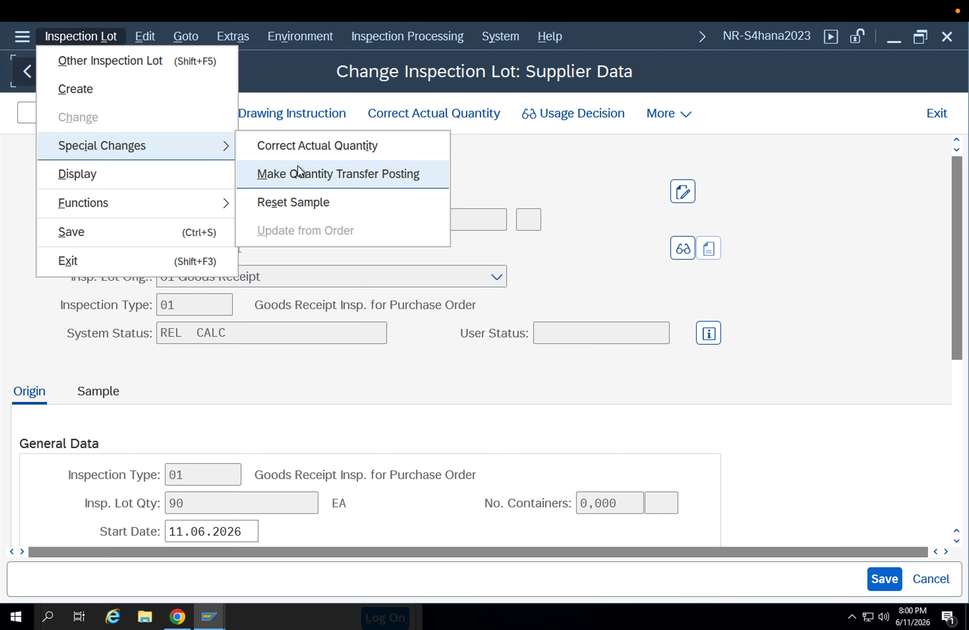
{"action": "mouse_move", "coordinate": [163, 201]}
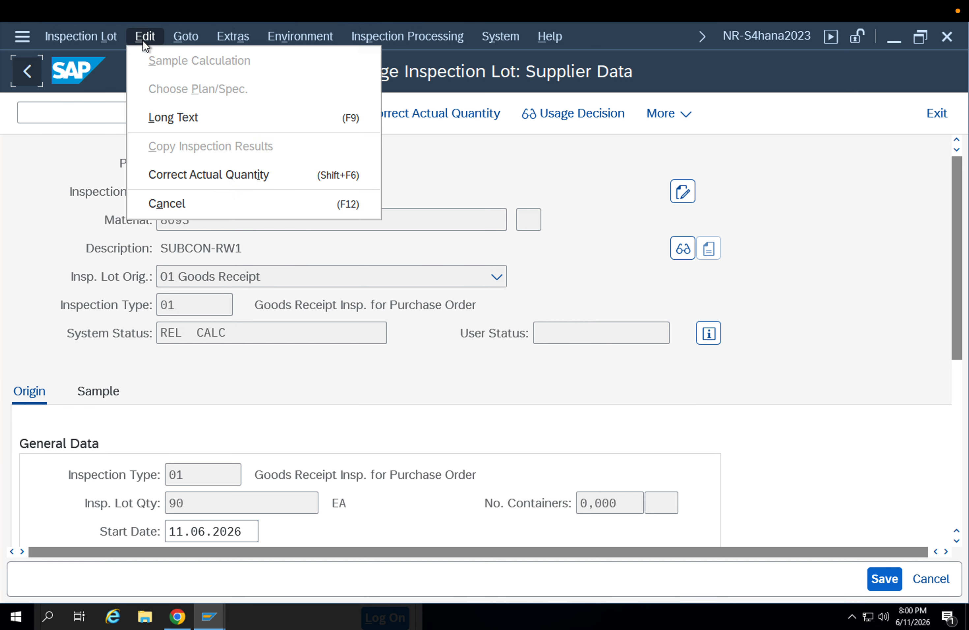
{"action": "left_click", "coordinate": [143, 40]}
{"action": "left_click", "coordinate": [186, 38]}
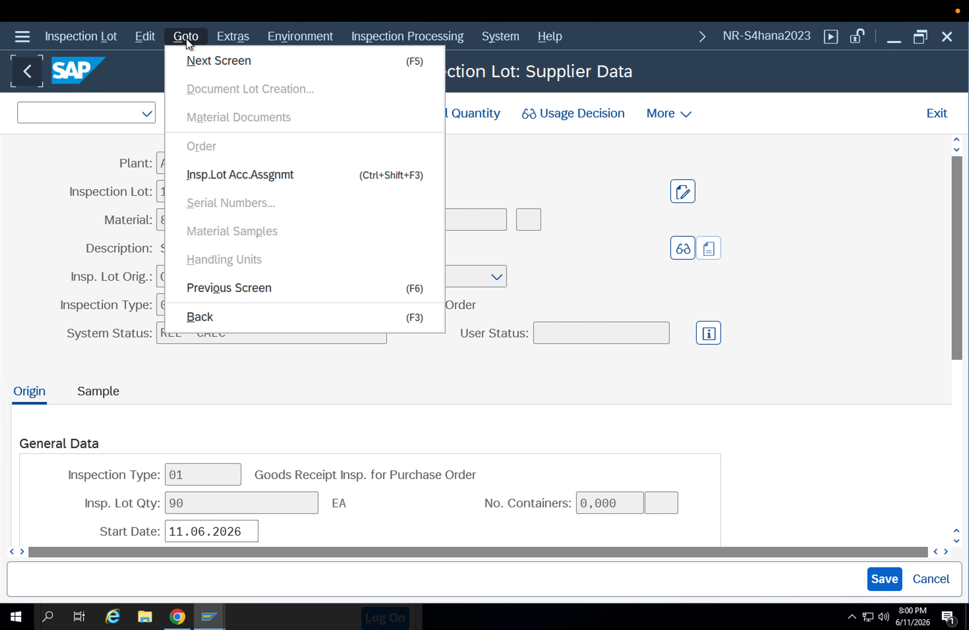
{"action": "mouse_move", "coordinate": [231, 40]}
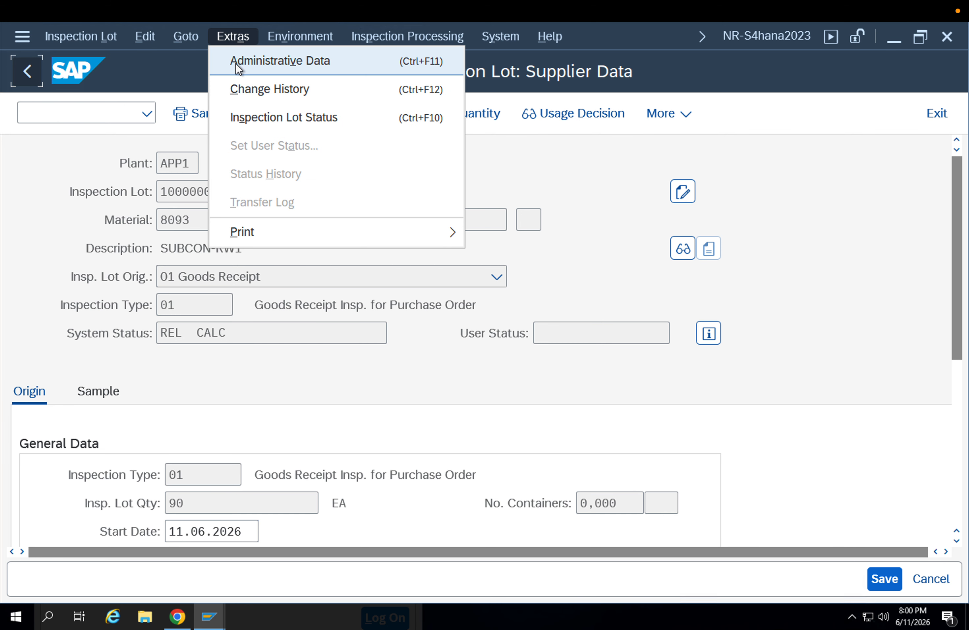
{"action": "mouse_move", "coordinate": [294, 38]}
{"action": "mouse_move", "coordinate": [280, 61]}
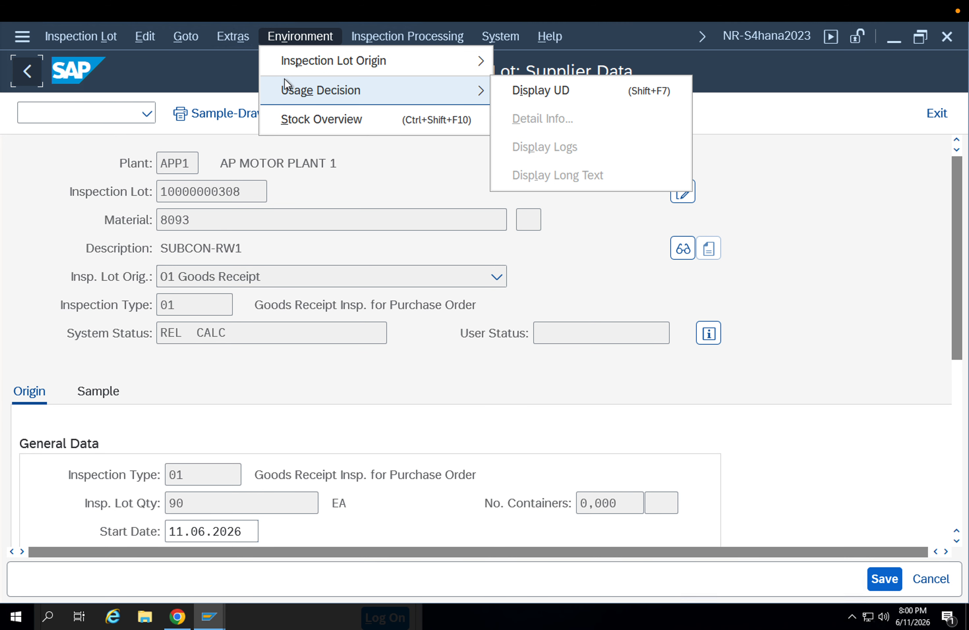
Open results recording for the inspection lot, search the worklist by its lot number, and leave the worklist
{"action": "mouse_move", "coordinate": [380, 39]}
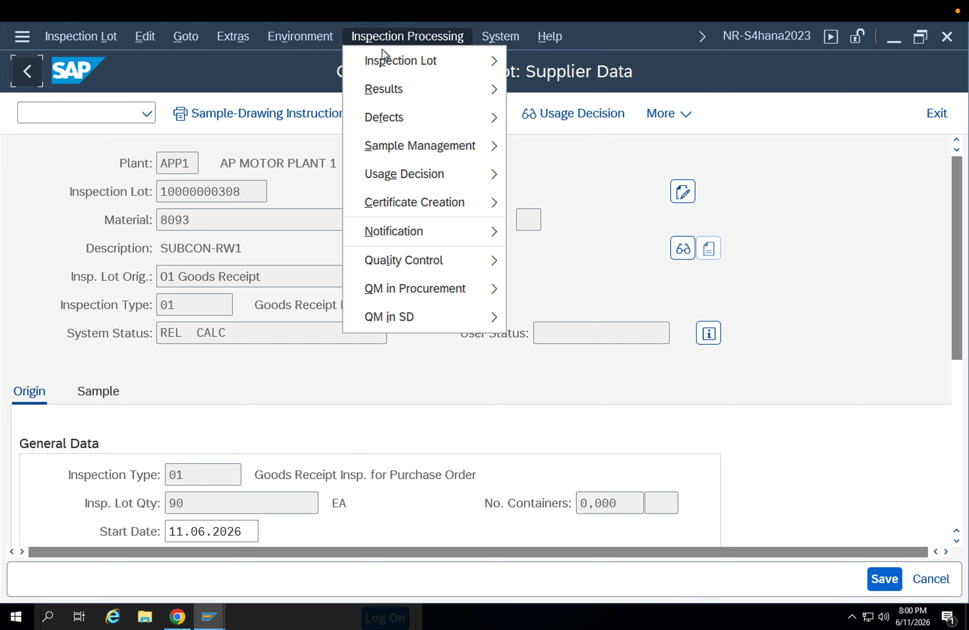
{"action": "mouse_move", "coordinate": [384, 62]}
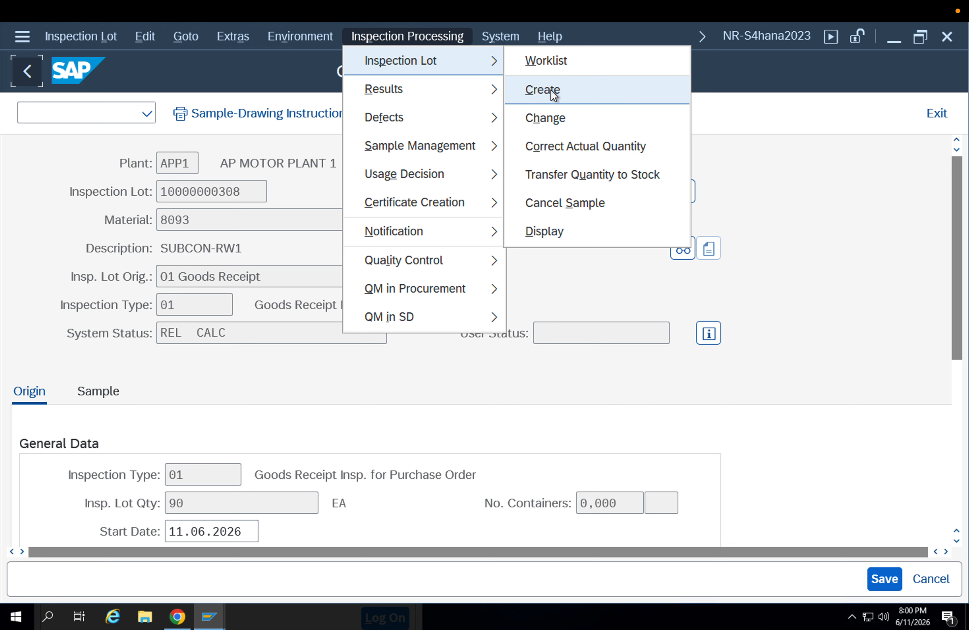
{"action": "mouse_move", "coordinate": [476, 99]}
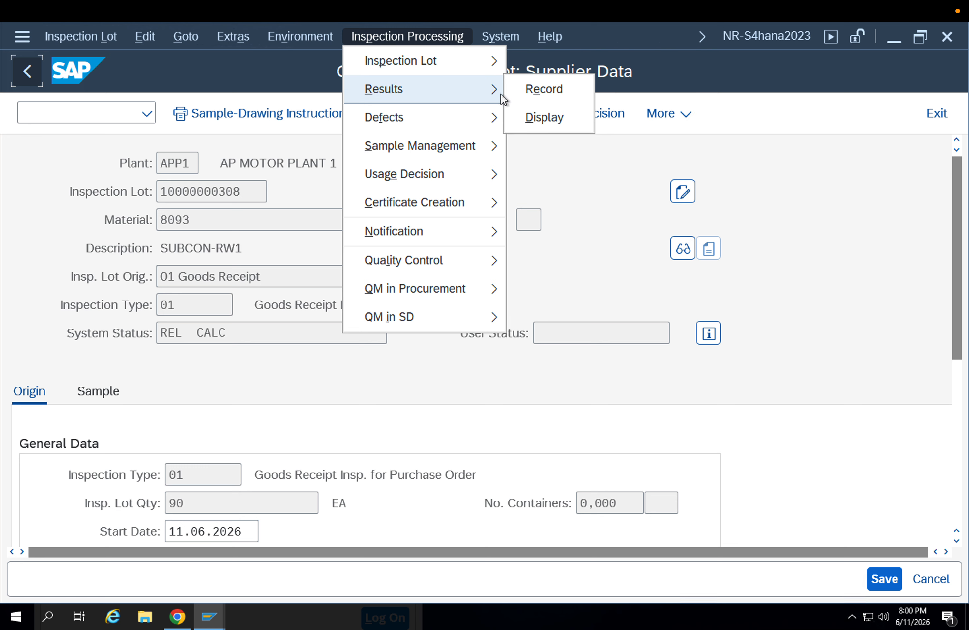
{"action": "left_click", "coordinate": [518, 89]}
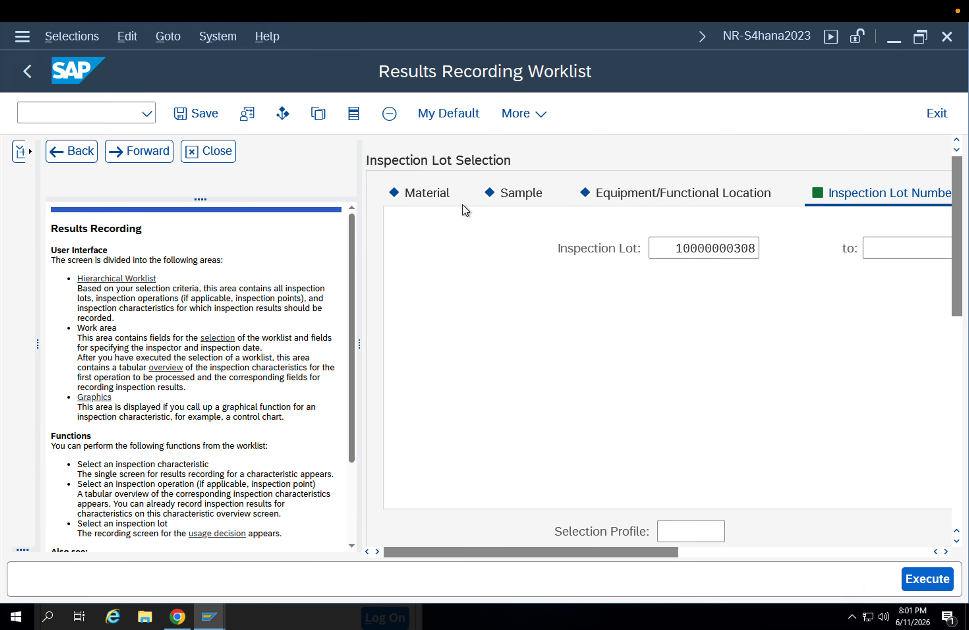
{"action": "left_click", "coordinate": [926, 584]}
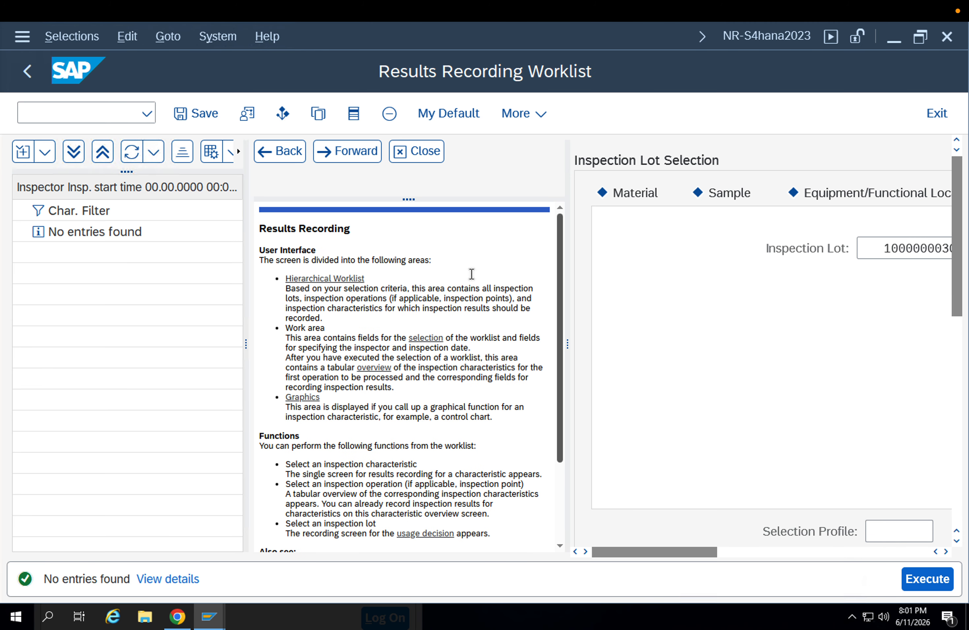
{"action": "left_click", "coordinate": [392, 160]}
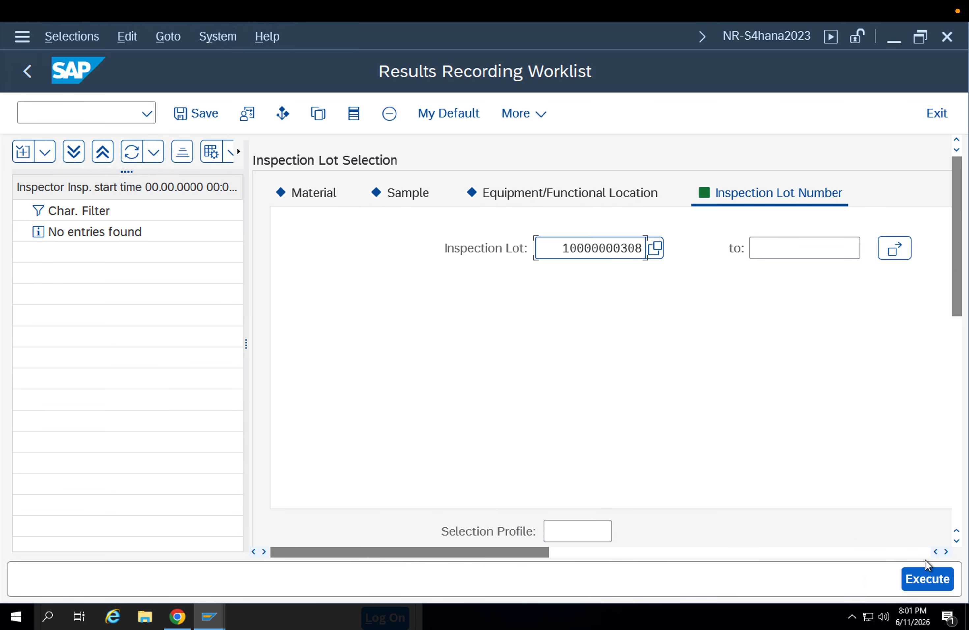
{"action": "left_click", "coordinate": [926, 577]}
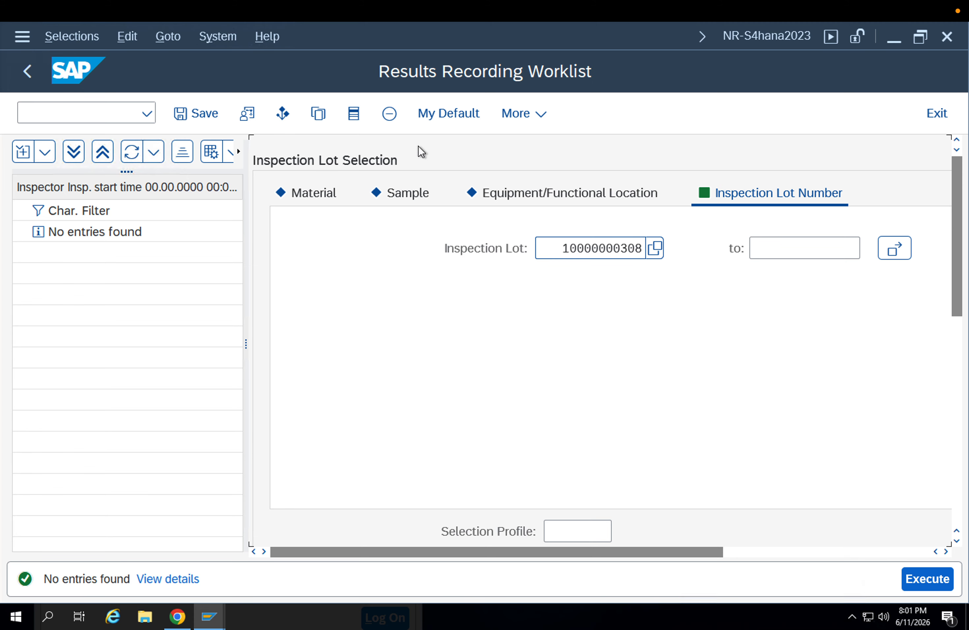
{"action": "left_click", "coordinate": [26, 72]}
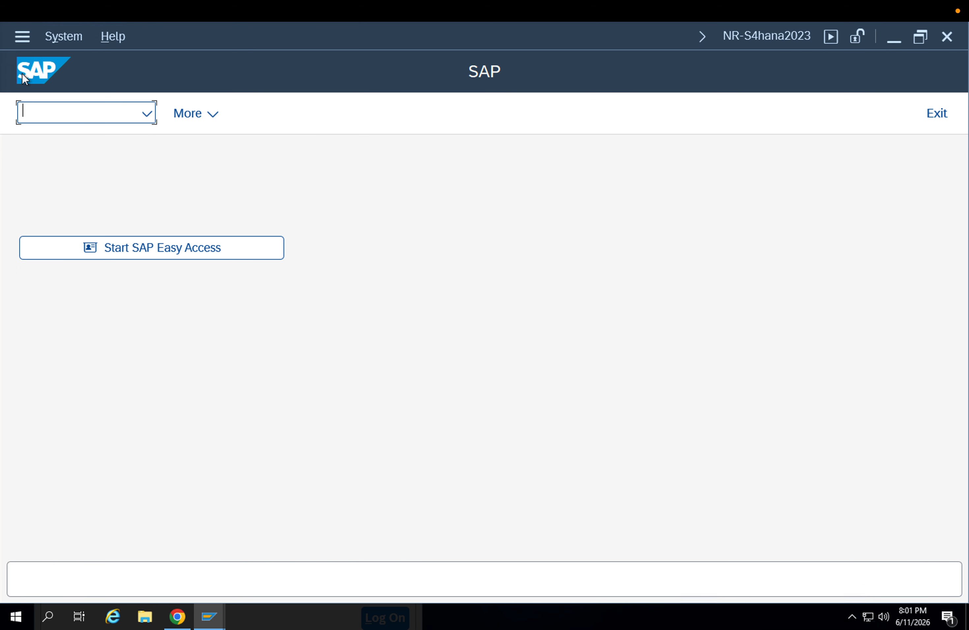
Open usage decision recording for the inspection lot from transaction QA02
{"action": "type", "text": "qa02"}
{"action": "key", "text": "Return"}
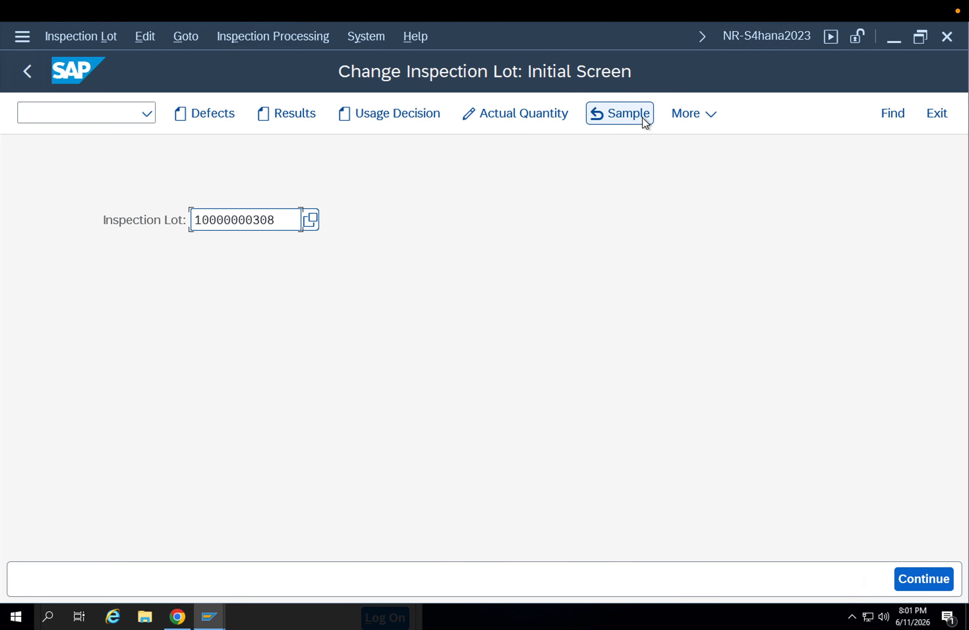
{"action": "left_click", "coordinate": [675, 119]}
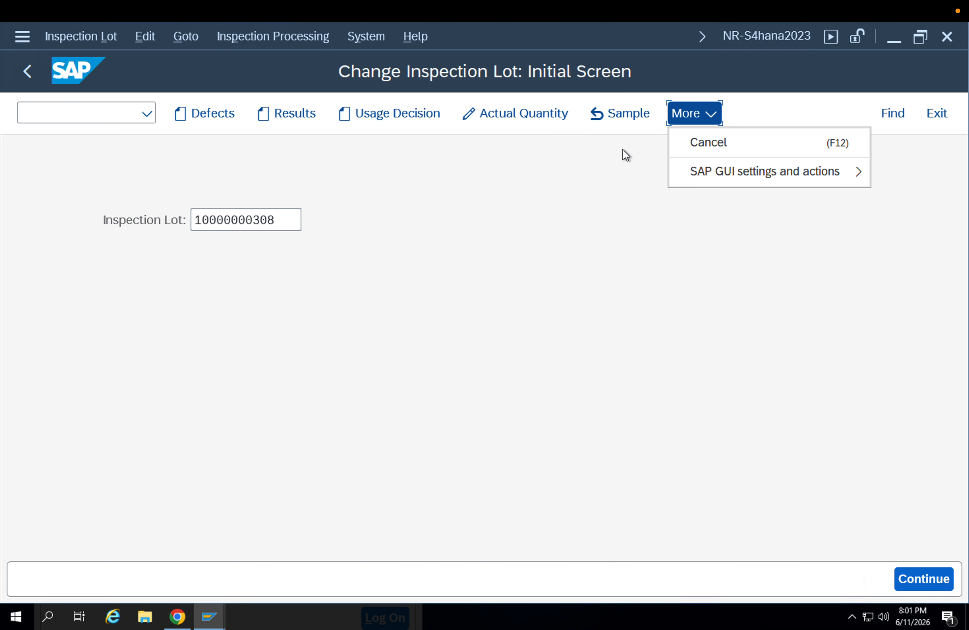
{"action": "left_click", "coordinate": [409, 119]}
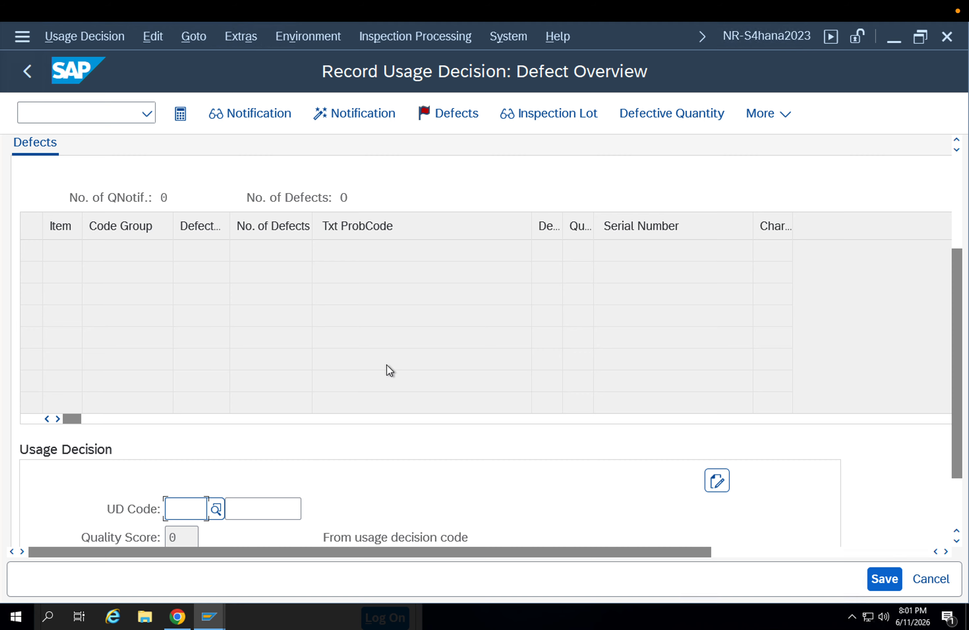
Set the lot's usage decision code to AX, Other acceptance decision, from the 01 Goods receipt group
{"action": "scroll", "coordinate": [186, 307], "scroll_direction": "up", "scroll_amount": 1}
{"action": "scroll", "coordinate": [194, 477], "scroll_direction": "down", "scroll_amount": 1}
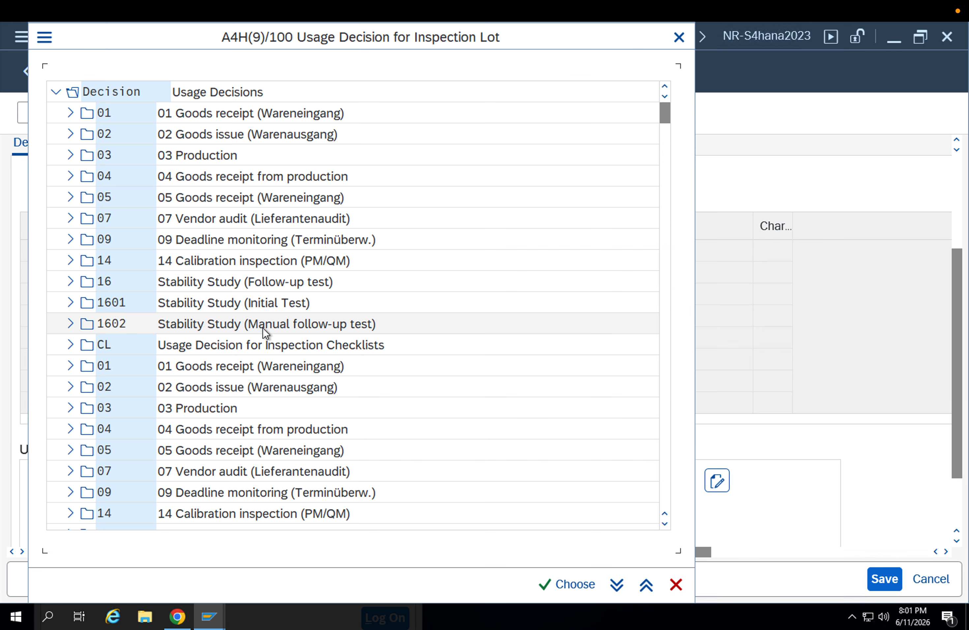
{"action": "left_click", "coordinate": [75, 115]}
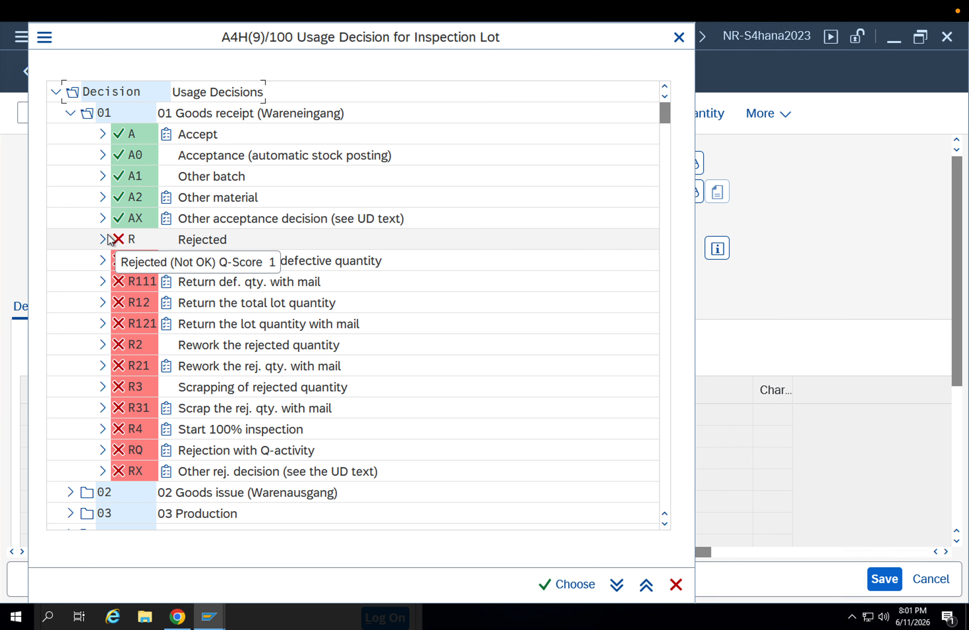
{"action": "left_click", "coordinate": [103, 222]}
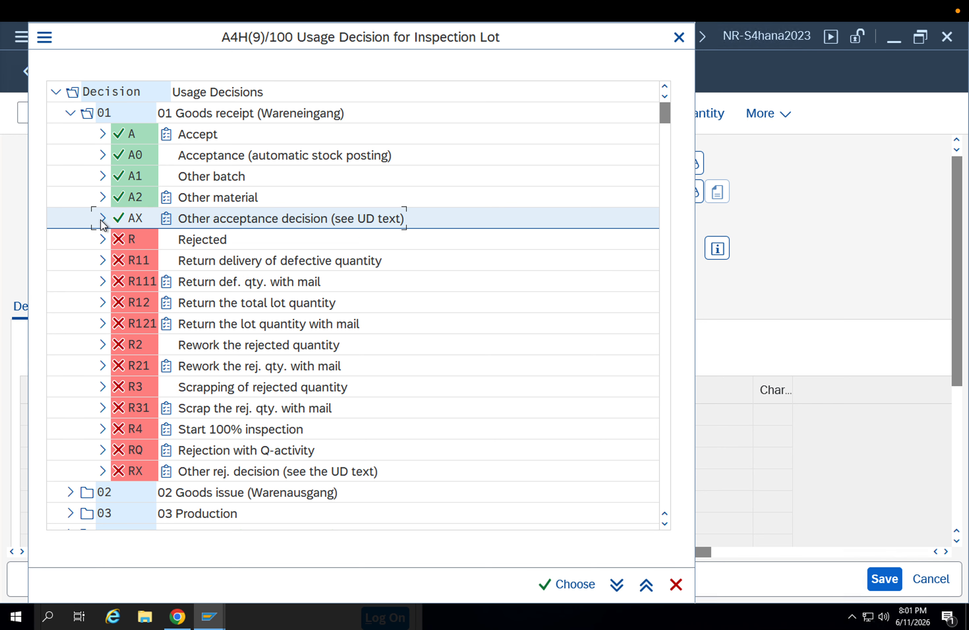
{"action": "double_click", "coordinate": [102, 223]}
{"action": "scroll", "coordinate": [292, 438], "scroll_direction": "down", "scroll_amount": 2}
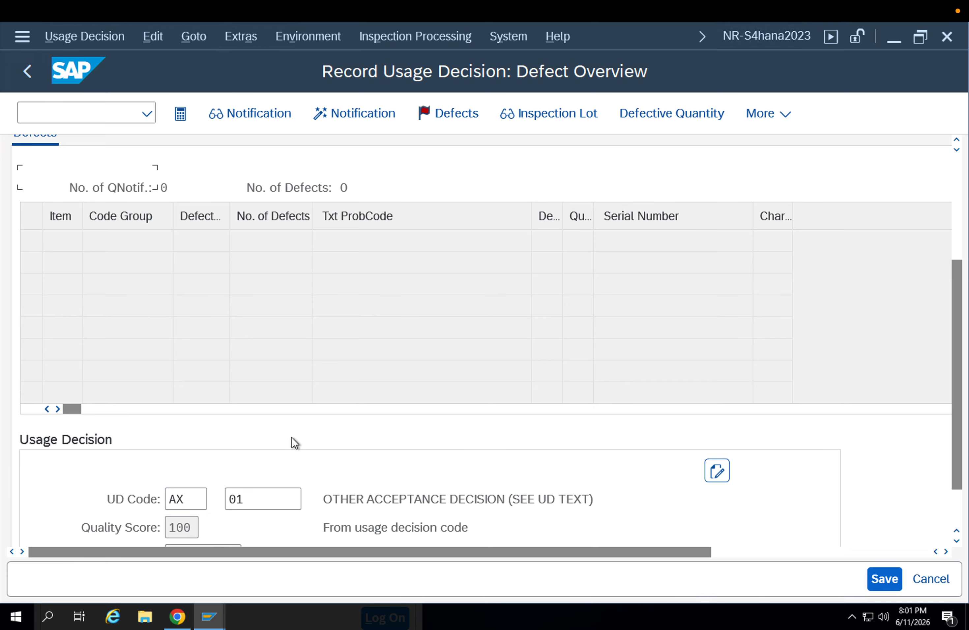
{"action": "left_click", "coordinate": [200, 460]}
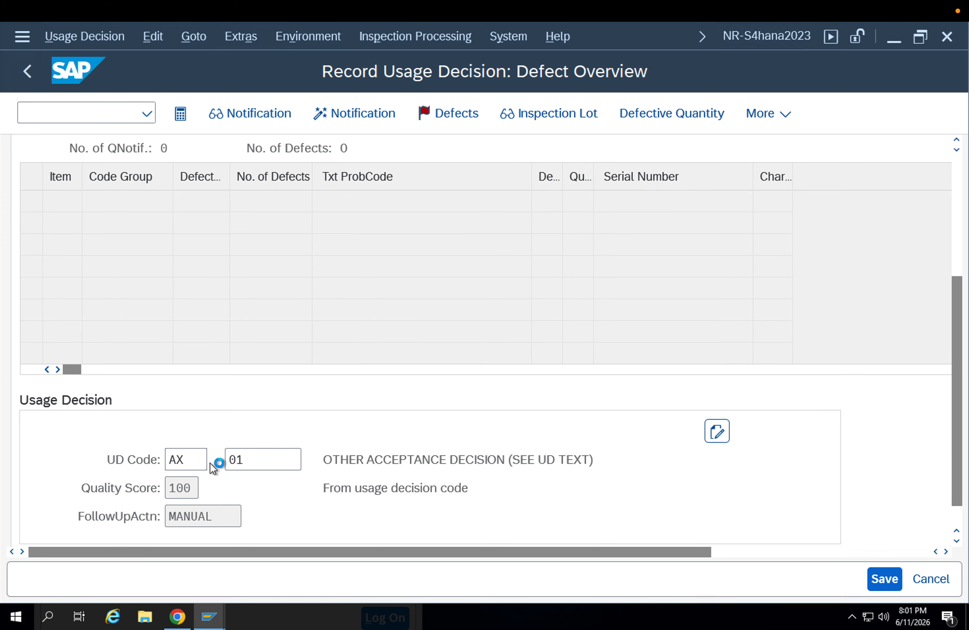
Change the lot's usage decision code to A0, Acceptance (automatic stock posting), from the 01 Goods receipt group and save the decision
{"action": "left_click", "coordinate": [215, 453]}
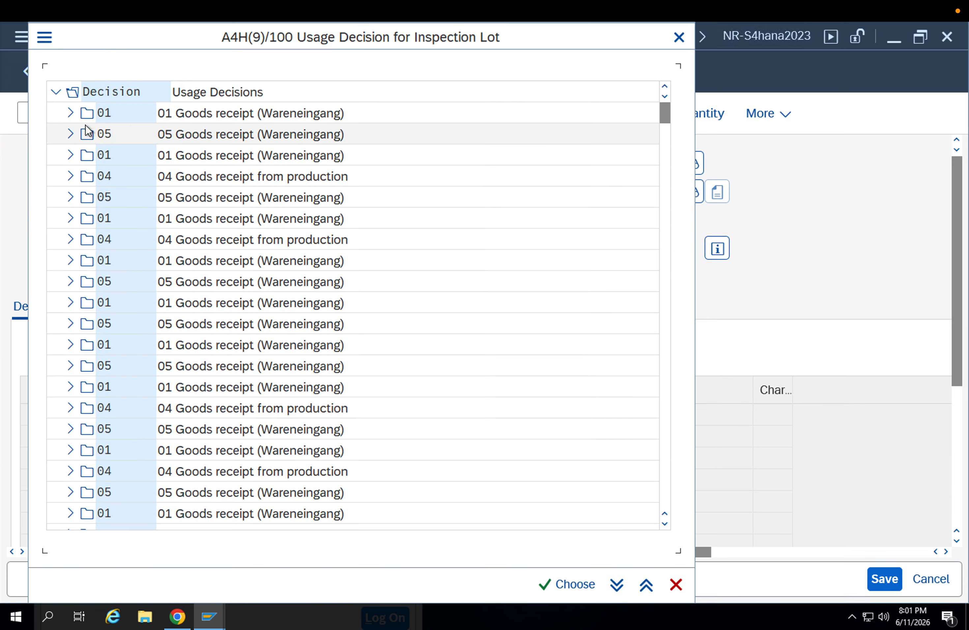
{"action": "left_click", "coordinate": [71, 113]}
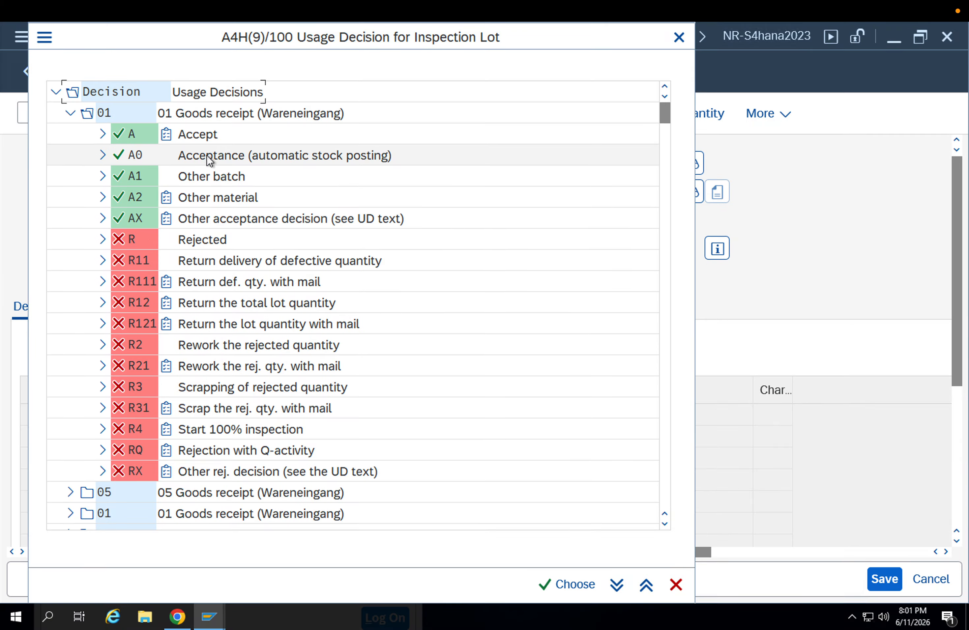
{"action": "scroll", "coordinate": [129, 278], "scroll_direction": "down", "scroll_amount": 3}
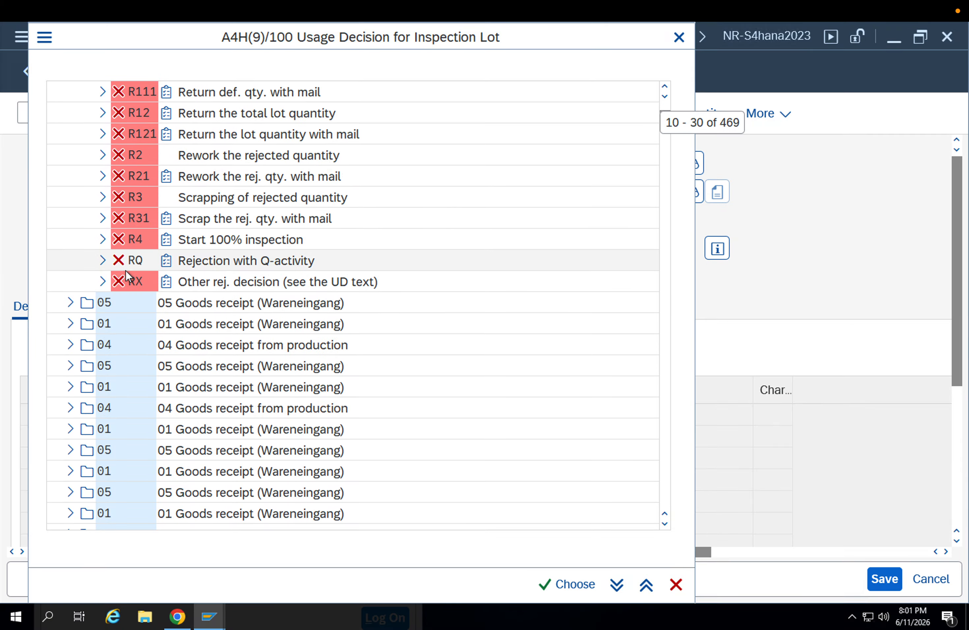
{"action": "scroll", "coordinate": [208, 285], "scroll_direction": "up", "scroll_amount": 3}
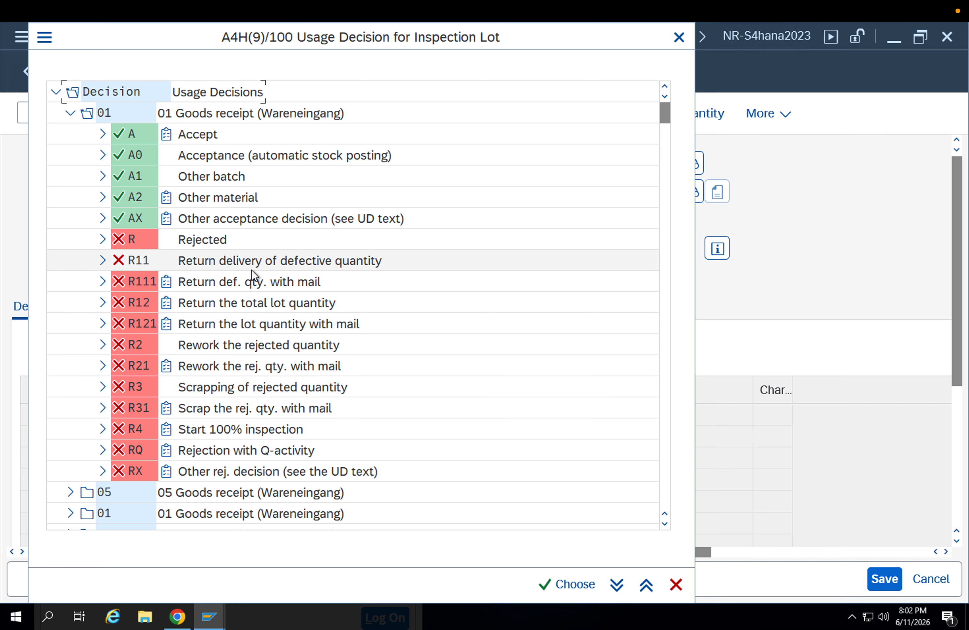
{"action": "double_click", "coordinate": [191, 158]}
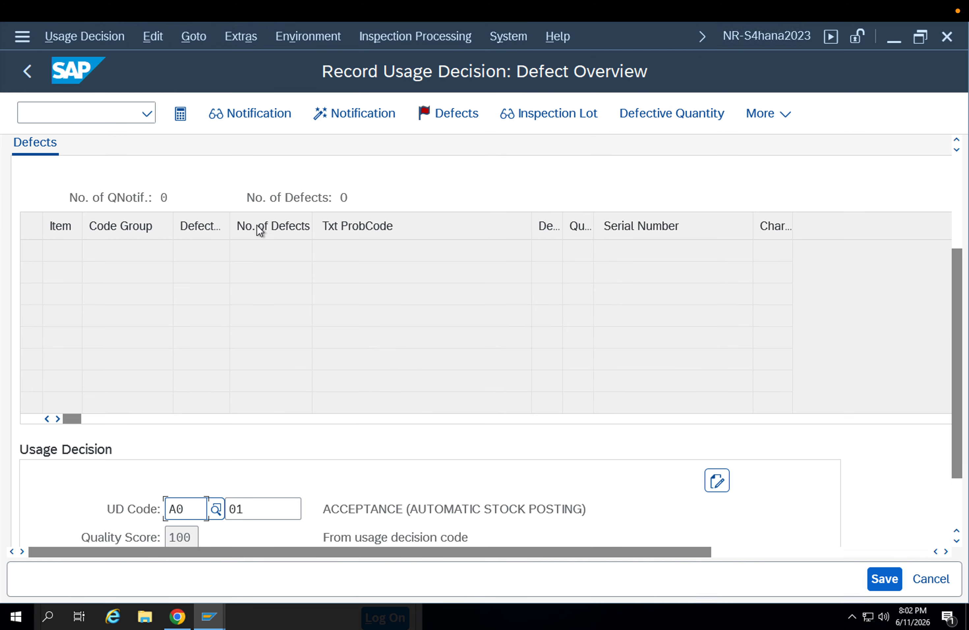
{"action": "left_click", "coordinate": [885, 579]}
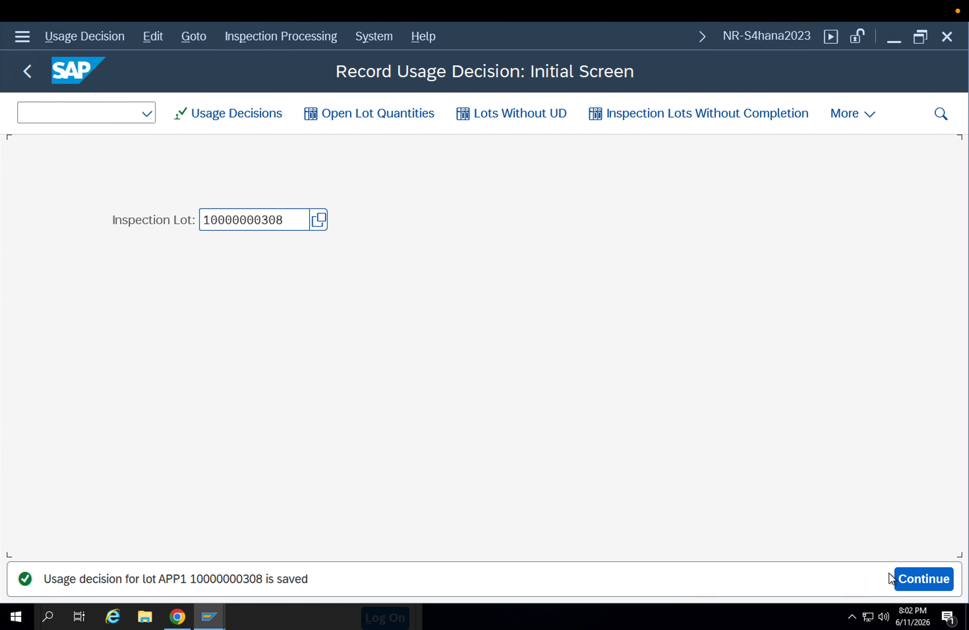
Open the stock overview in transaction MMBE for material 8093 in plant APP1 and examine its stock by storage location
{"action": "left_click", "coordinate": [68, 119]}
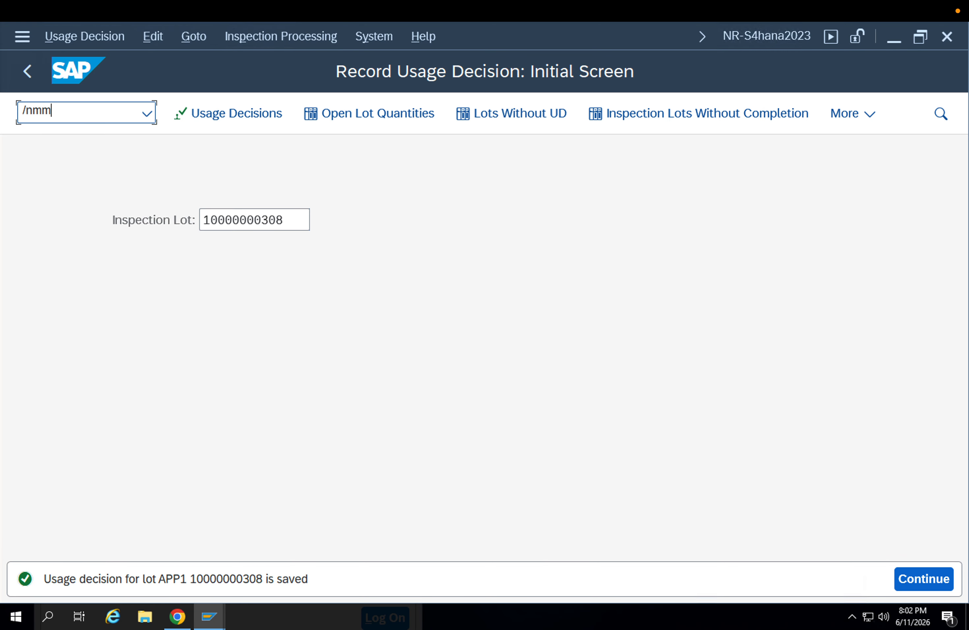
{"action": "type", "text": "/nmmbe"}
{"action": "key", "text": "Return"}
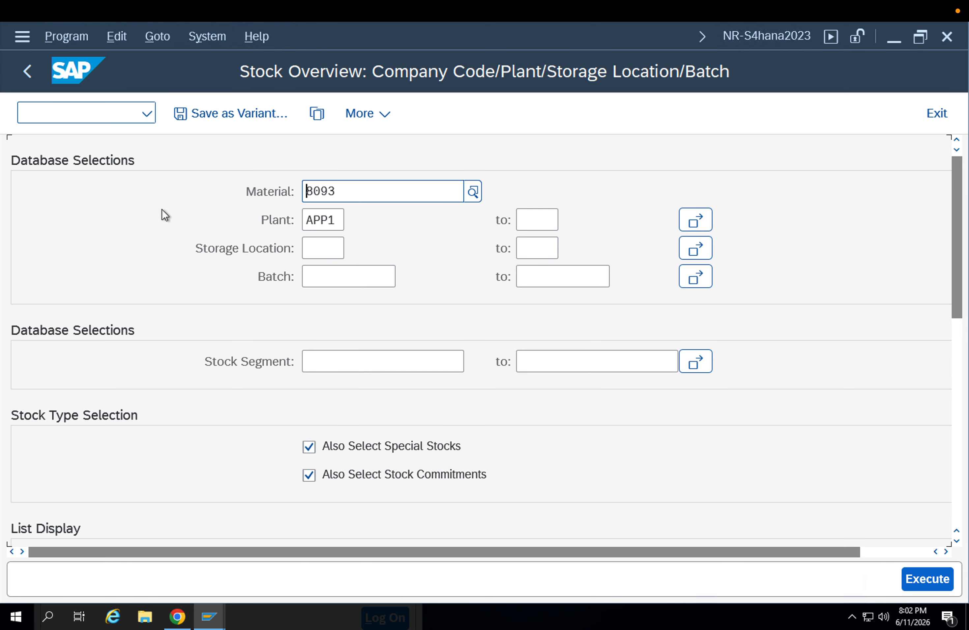
{"action": "left_click", "coordinate": [945, 580]}
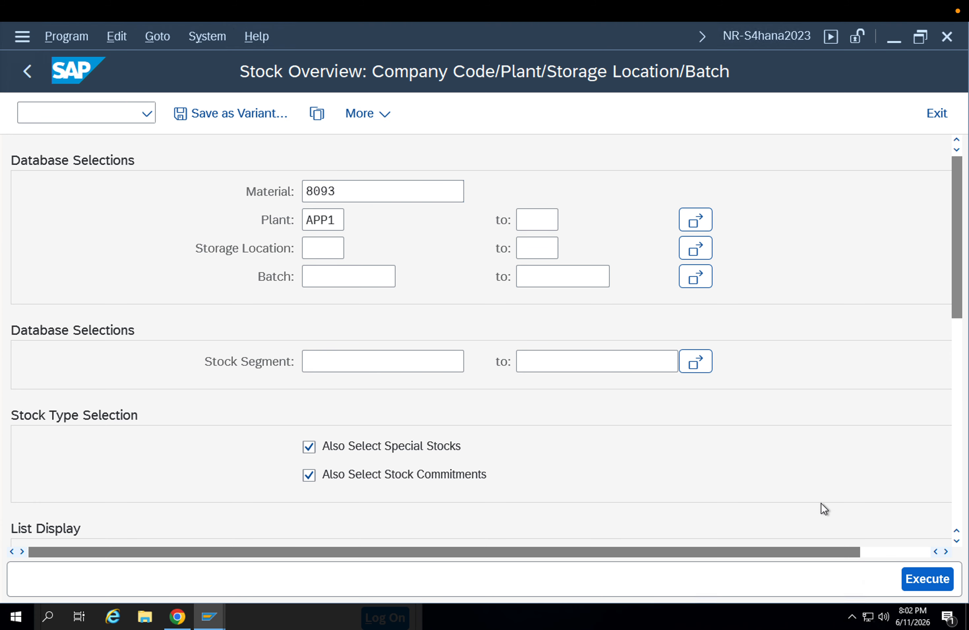
{"action": "scroll", "coordinate": [504, 287], "scroll_direction": "down", "scroll_amount": 3}
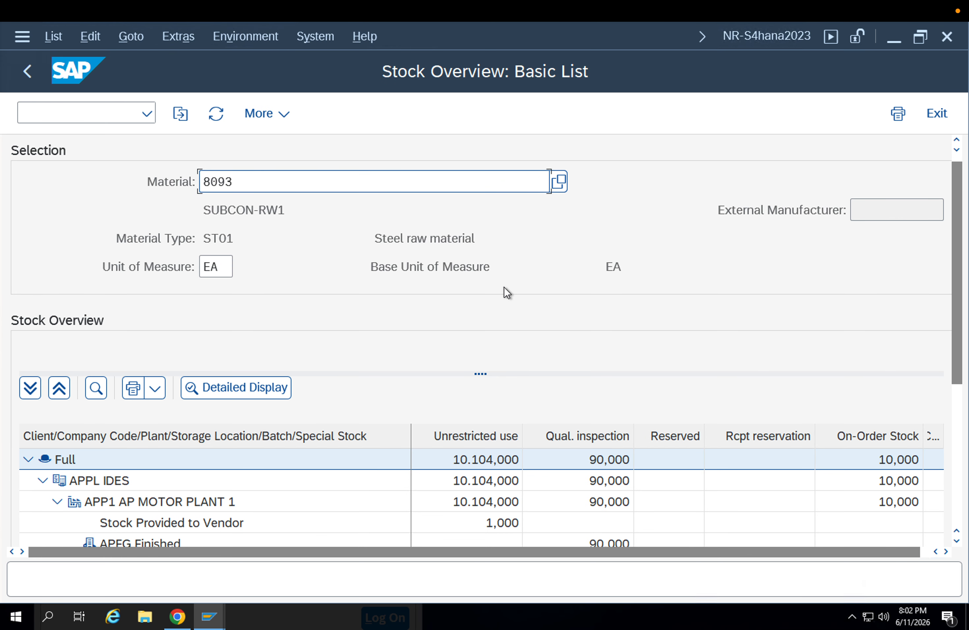
{"action": "scroll", "coordinate": [482, 283], "scroll_direction": "down", "scroll_amount": 1}
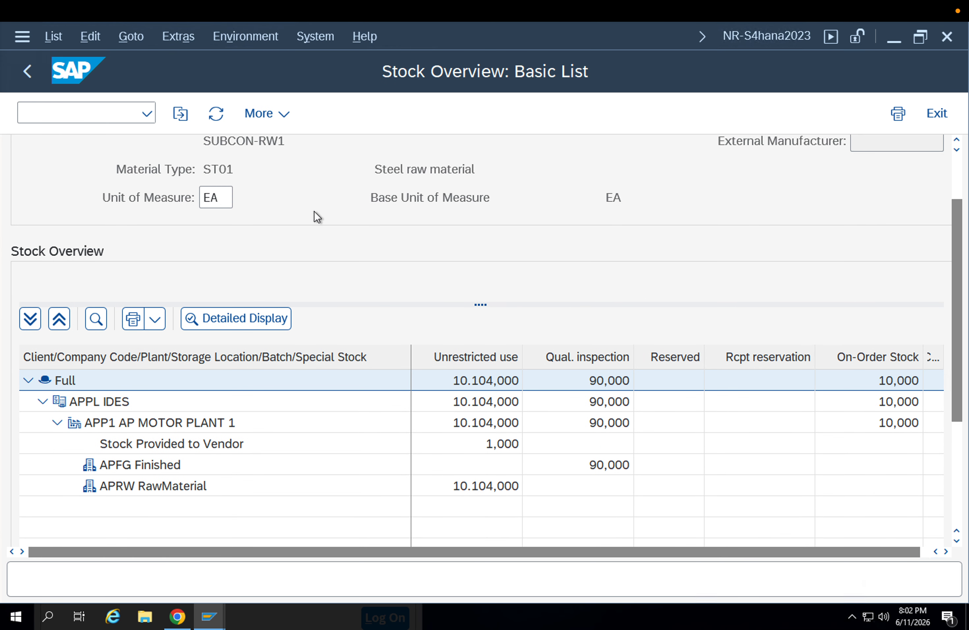
Start a new standard purchase order in transaction ME21N with supplier 9000
{"action": "left_click", "coordinate": [69, 112]}
{"action": "type", "text": "/nme2"}
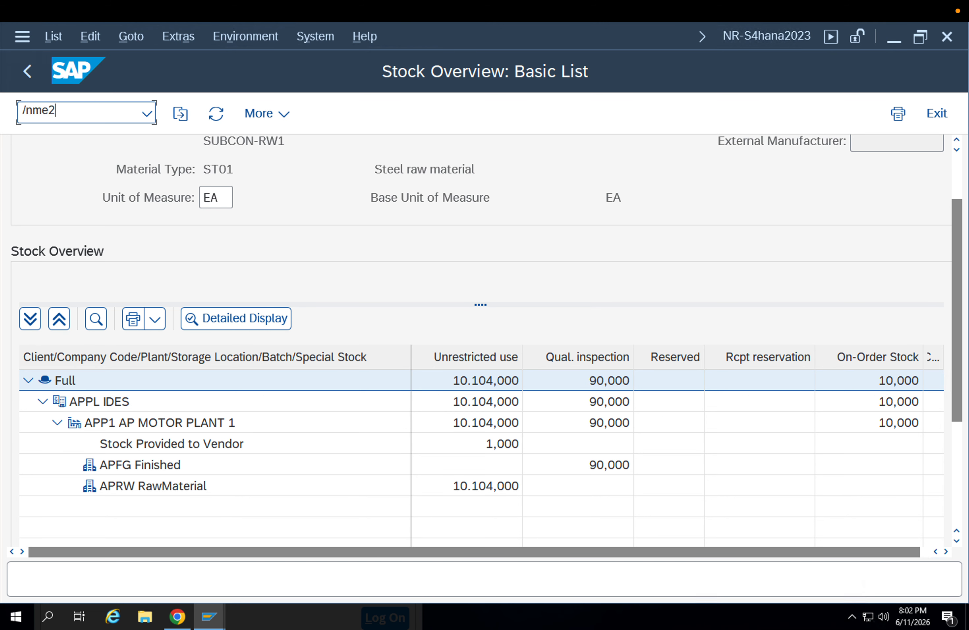
{"action": "type", "text": "1n"}
{"action": "key", "text": "Return"}
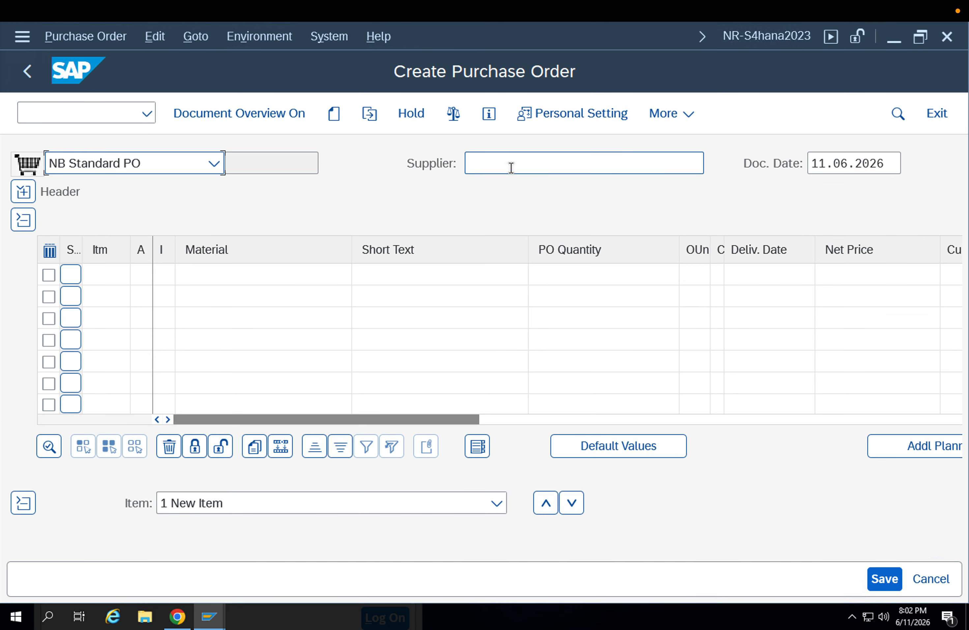
{"action": "left_click", "coordinate": [511, 167]}
{"action": "left_click", "coordinate": [506, 182]}
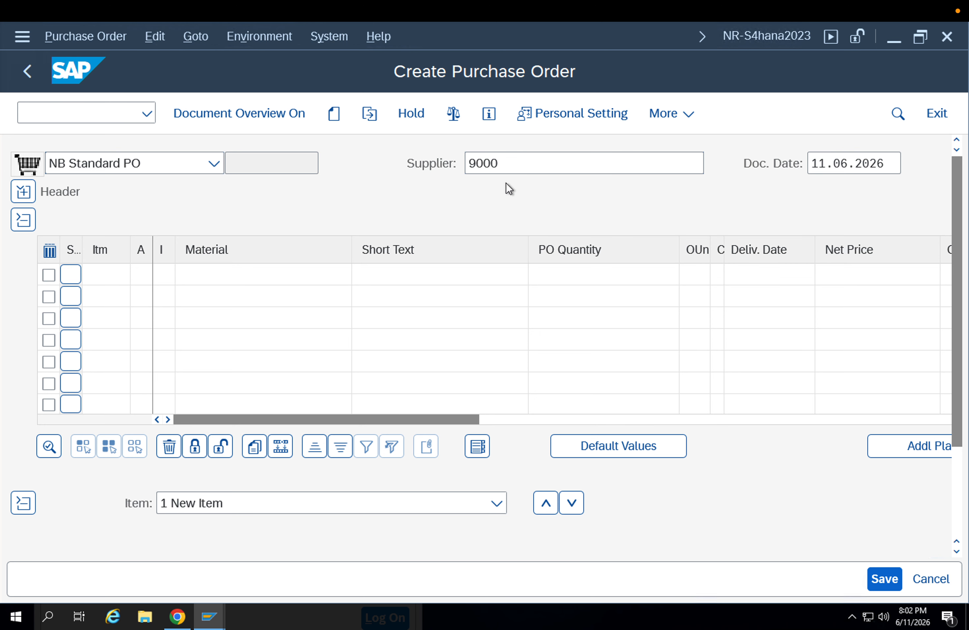
{"action": "key", "text": "Return"}
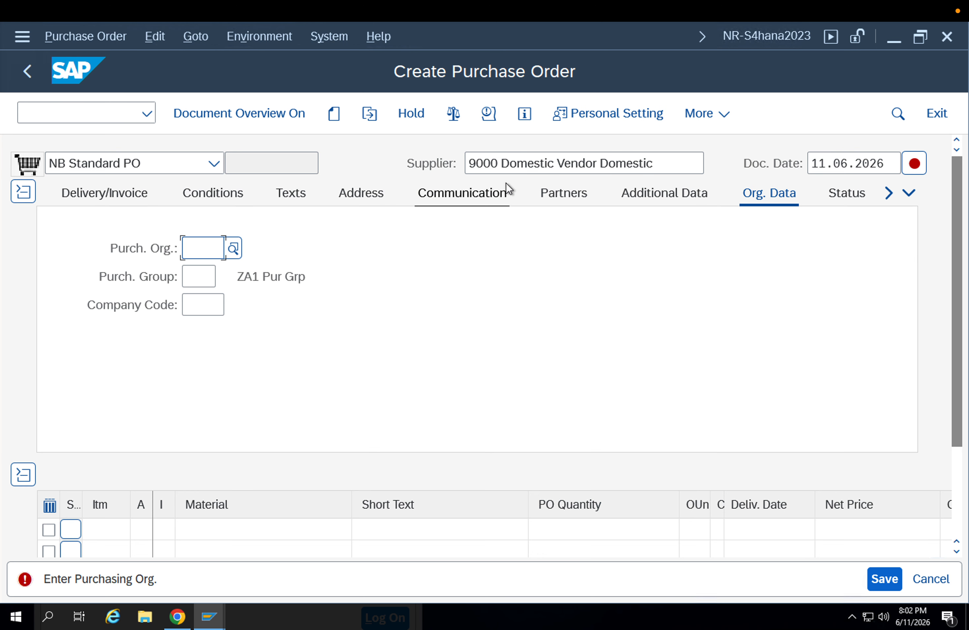
Set the order's purchasing organization to APP1, purchasing group to 001 and company code to APPL
{"action": "left_click", "coordinate": [198, 257]}
{"action": "left_click", "coordinate": [201, 273]}
{"action": "left_click", "coordinate": [200, 277]}
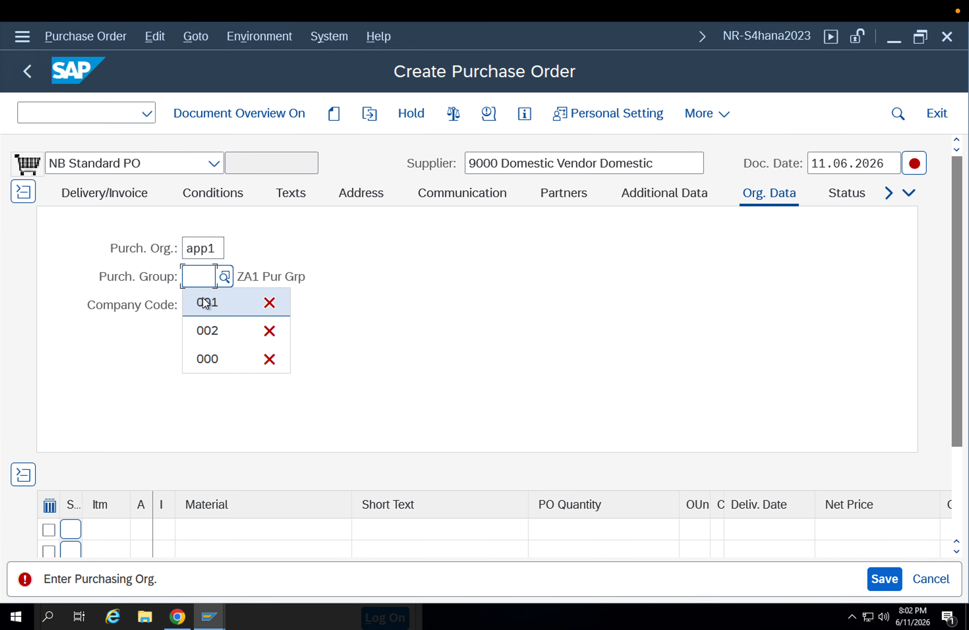
{"action": "left_click", "coordinate": [203, 301]}
{"action": "key", "text": "Return"}
{"action": "left_click", "coordinate": [210, 308]}
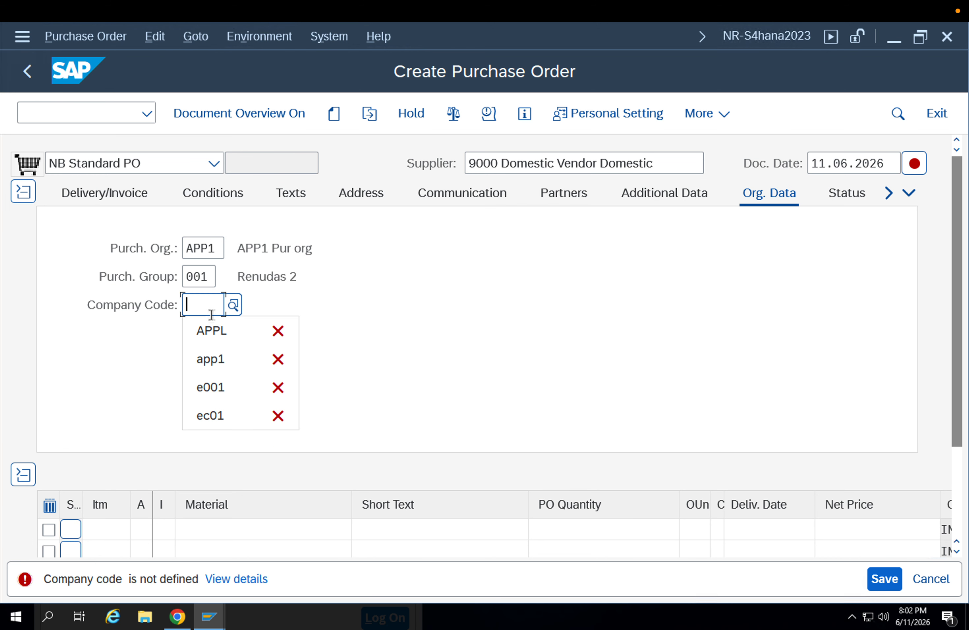
{"action": "left_click", "coordinate": [212, 331]}
{"action": "key", "text": "Return"}
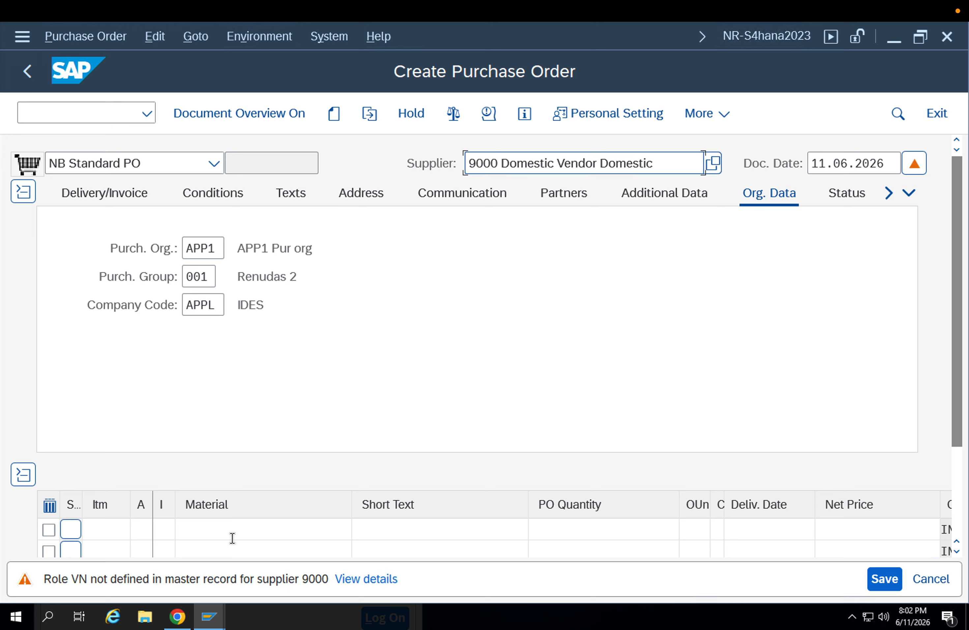
Add material 8094 as the first order item with a PO quantity of 10 M
{"action": "left_click", "coordinate": [232, 538]}
{"action": "left_click", "coordinate": [232, 538]}
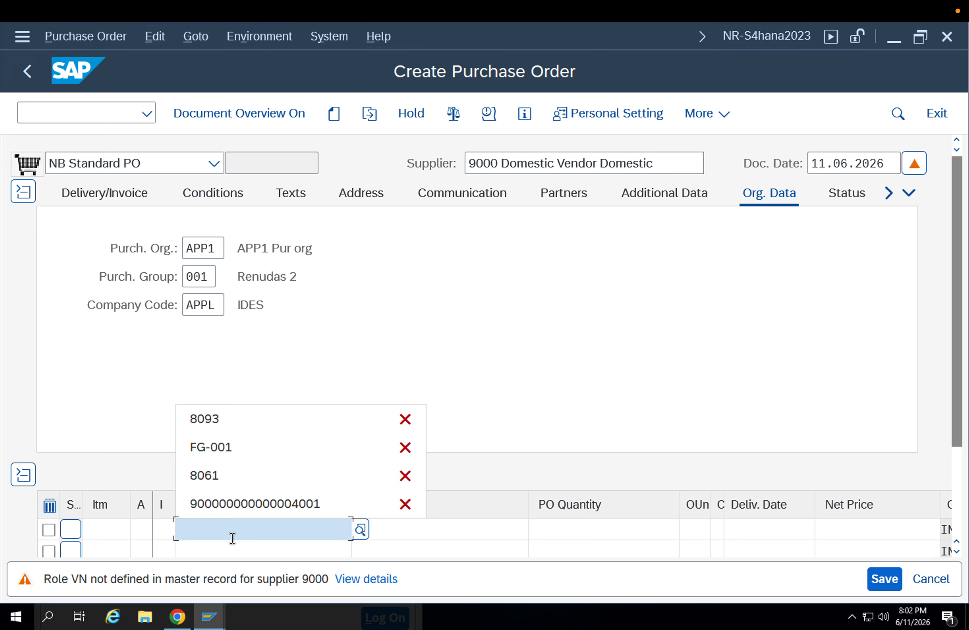
{"action": "type", "text": "8094"}
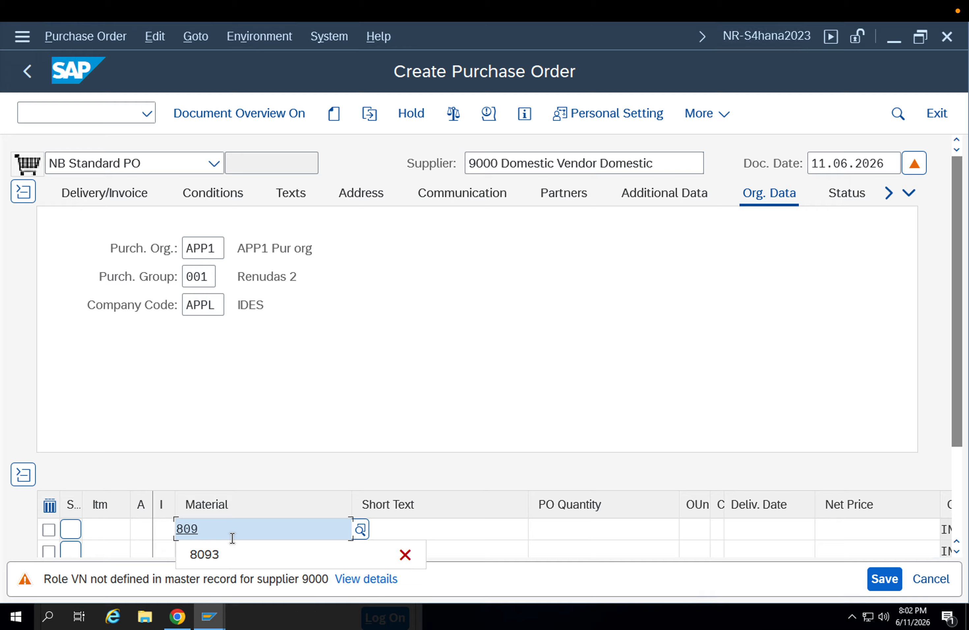
{"action": "key", "text": "Return"}
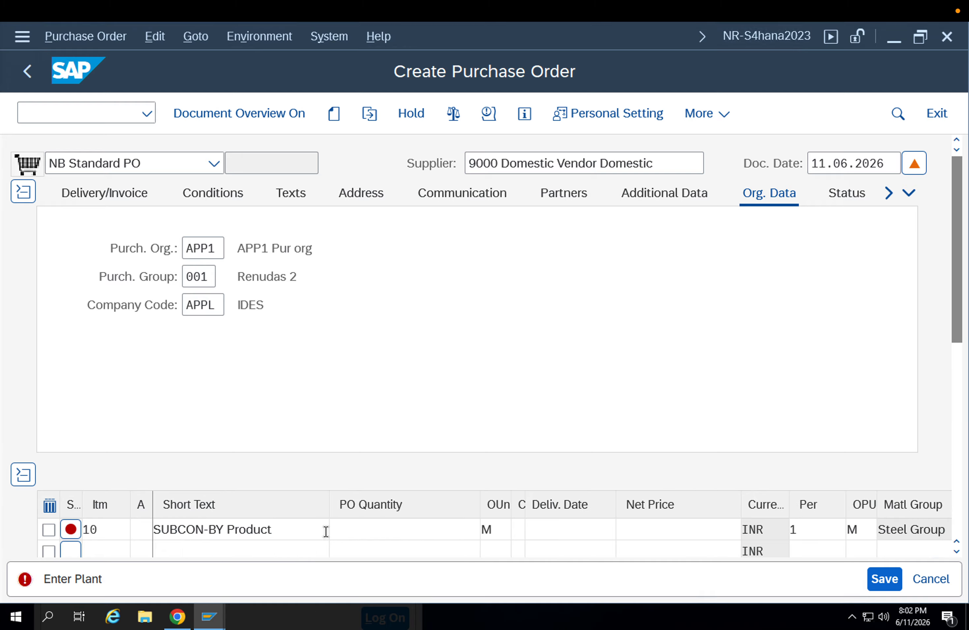
{"action": "left_click", "coordinate": [325, 531]}
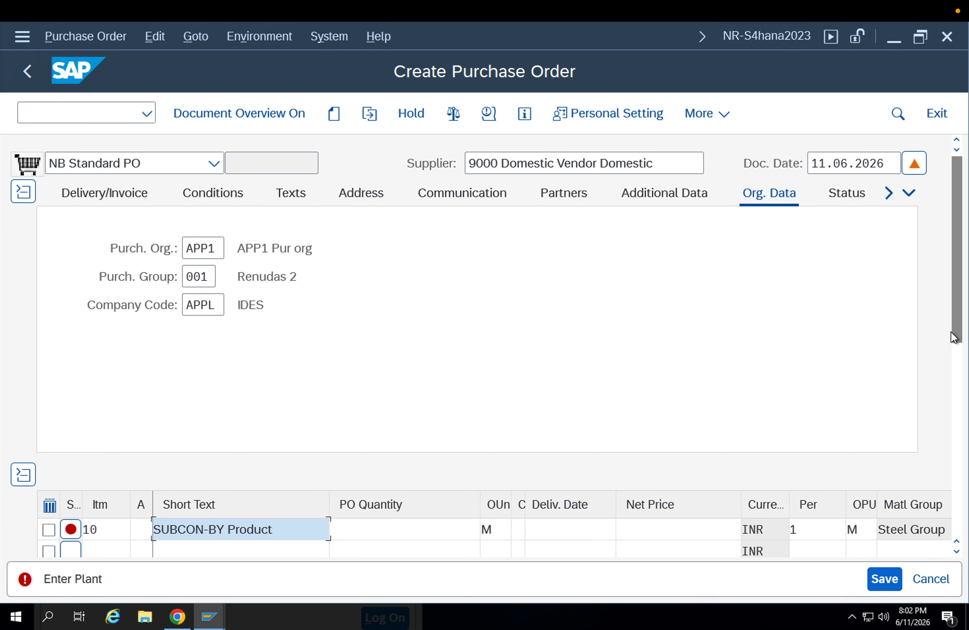
{"action": "left_click", "coordinate": [958, 359]}
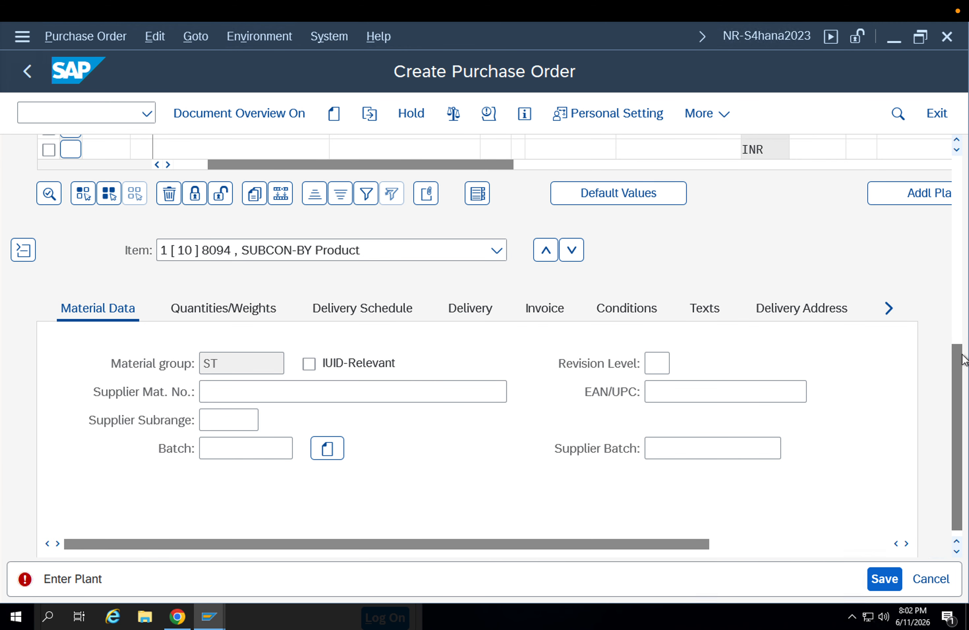
{"action": "left_click_drag", "start_coordinate": [962, 355], "coordinate": [952, 272]}
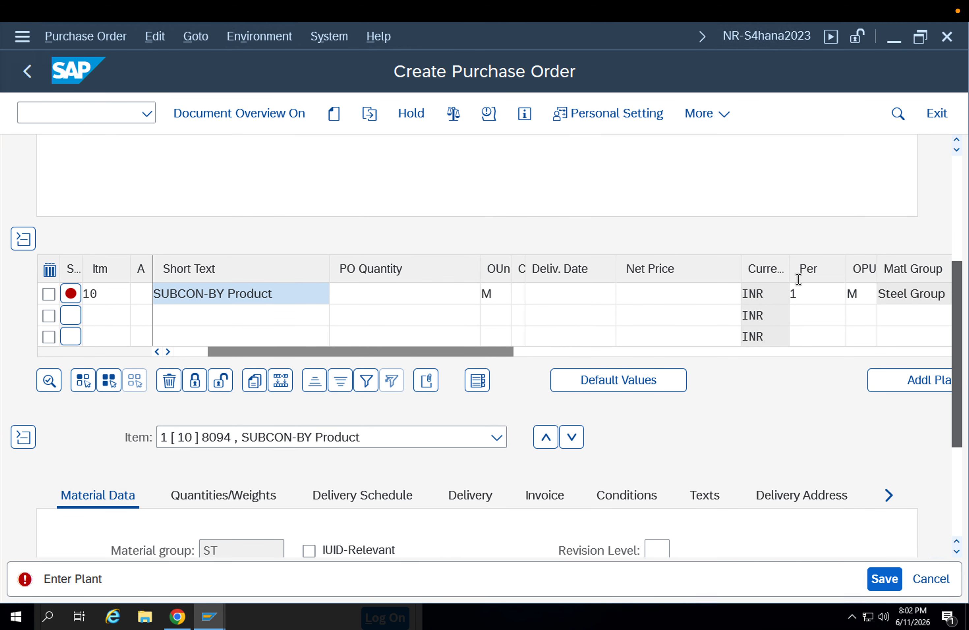
{"action": "left_click", "coordinate": [377, 295]}
{"action": "type", "text": "10"}
Assign plant APP1 to the material 8094 item
{"action": "key", "text": "Tab"}
{"action": "key", "text": "Tab"}
{"action": "key", "text": "Tab"}
{"action": "key", "text": "Tab"}
{"action": "key", "text": "Tab"}
{"action": "key", "text": "Tab"}
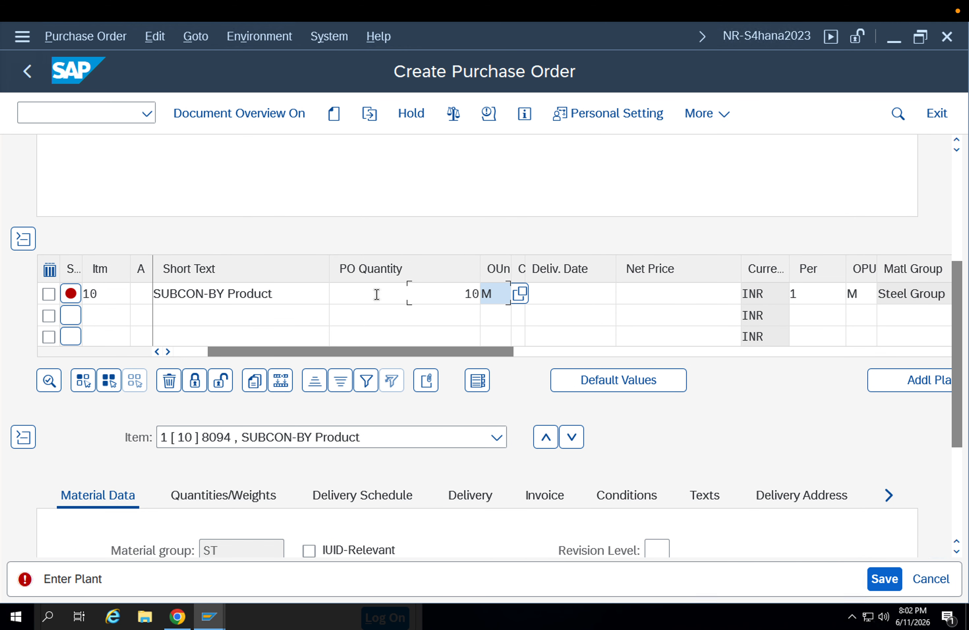
{"action": "key", "text": "Tab"}
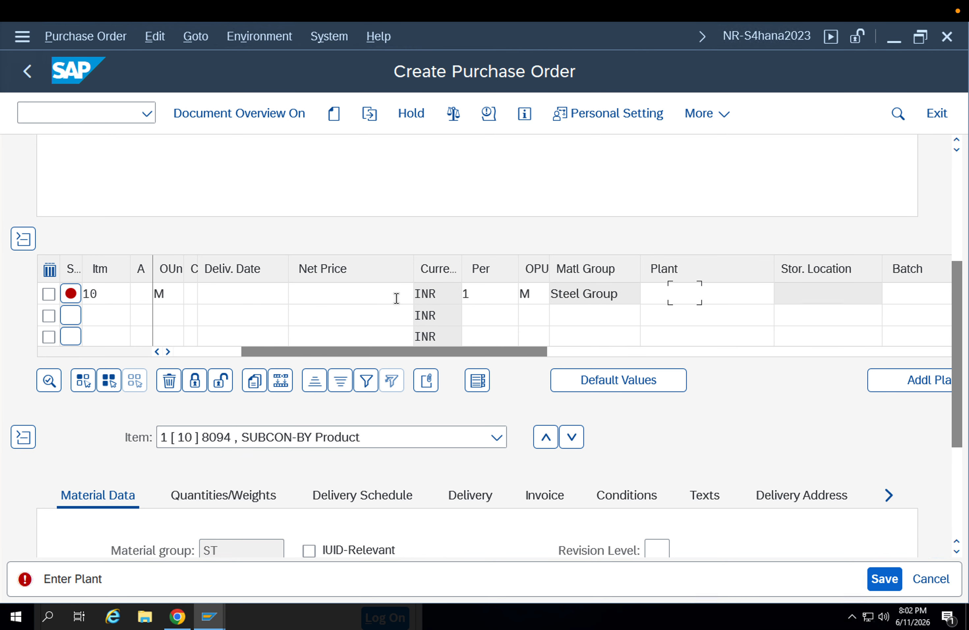
{"action": "key", "text": "Down"}
{"action": "key", "text": "Down"}
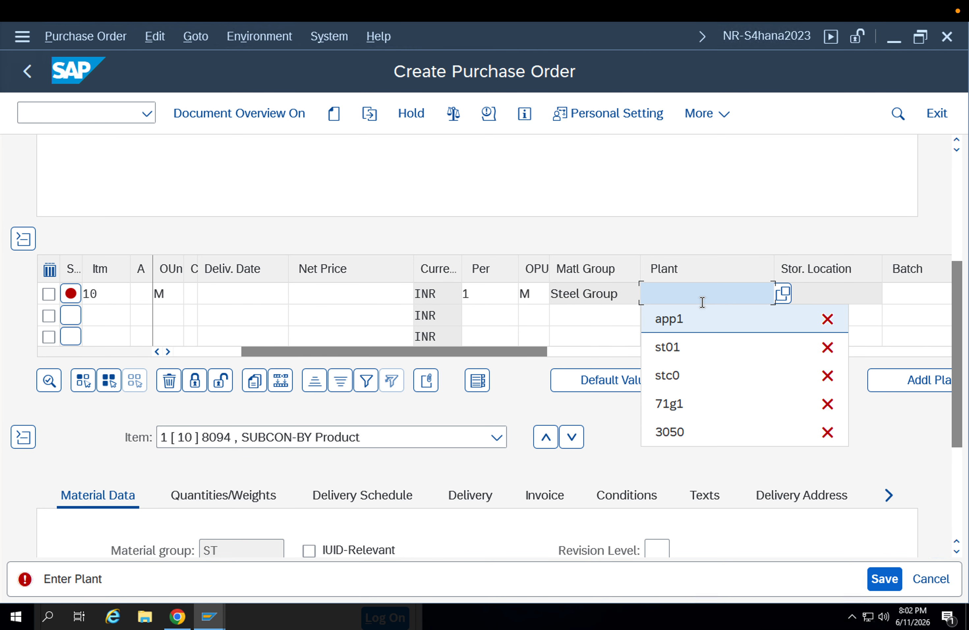
{"action": "key", "text": "Return"}
{"action": "key", "text": "Return"}
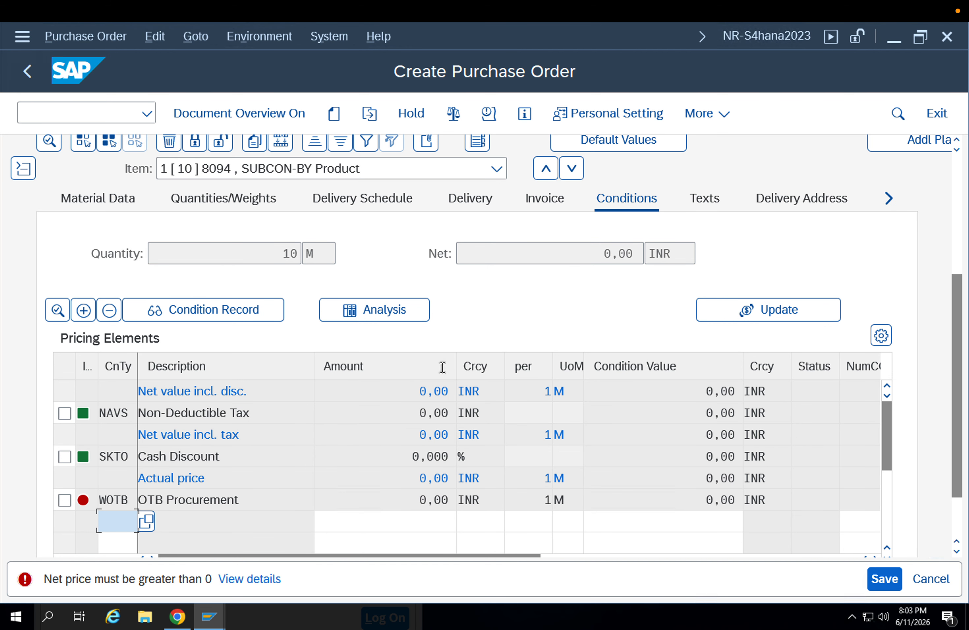
Try to set the item's net price to 10
{"action": "left_click", "coordinate": [959, 242]}
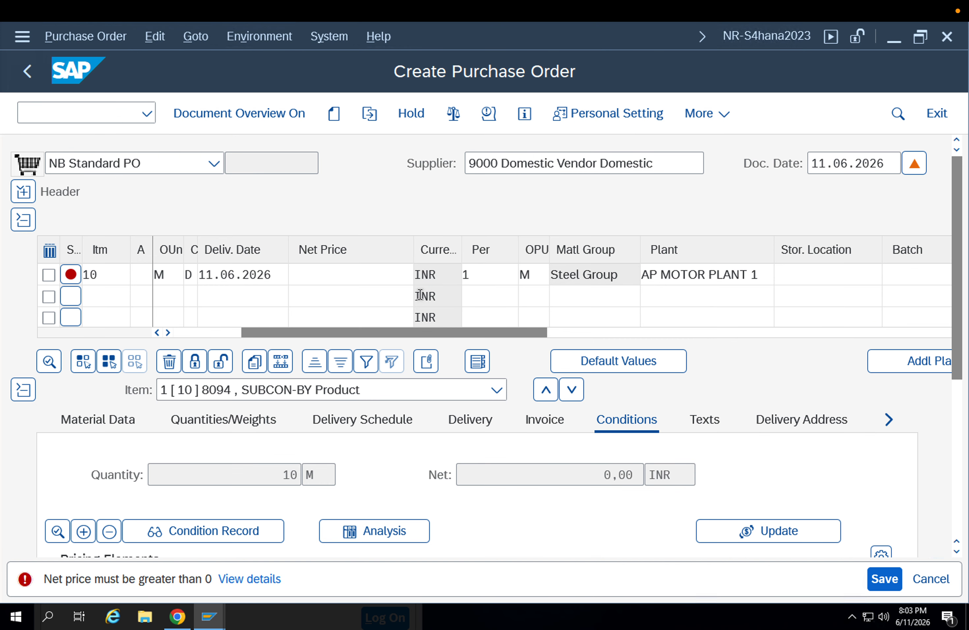
{"action": "left_click", "coordinate": [365, 273]}
{"action": "type", "text": "10"}
Set the item's stock type to X Quality inspection in its delivery data and reopen the stock type choices
{"action": "scroll", "coordinate": [366, 271], "scroll_direction": "down", "scroll_amount": 5}
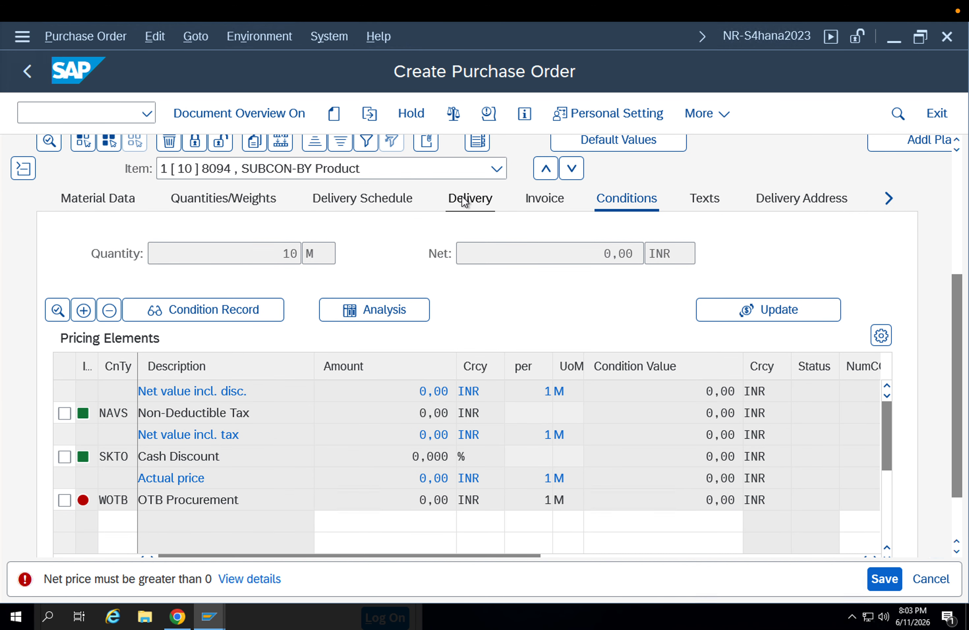
{"action": "left_click", "coordinate": [461, 196]}
{"action": "left_click", "coordinate": [256, 532]}
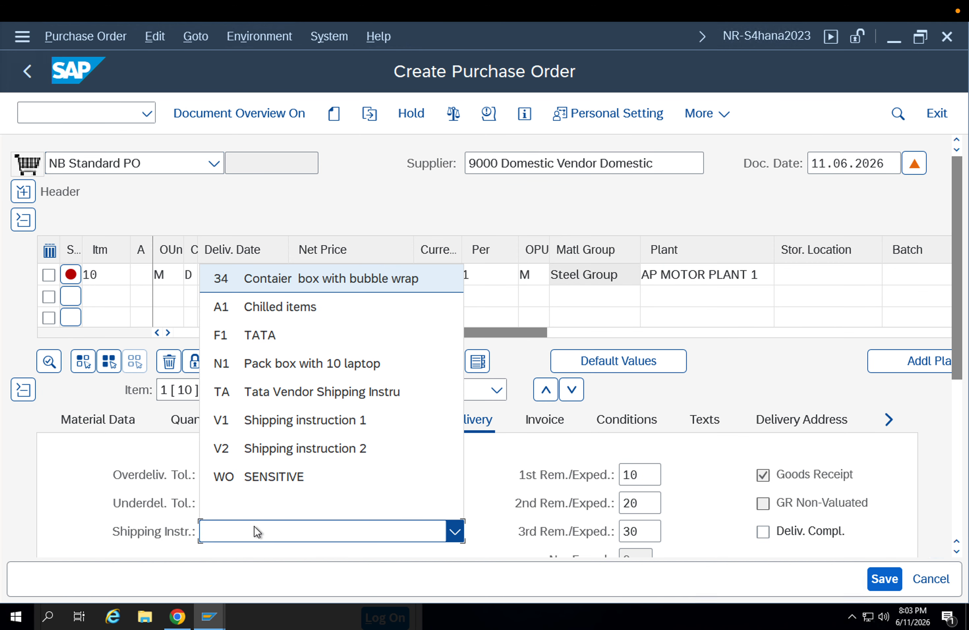
{"action": "left_click", "coordinate": [957, 372]}
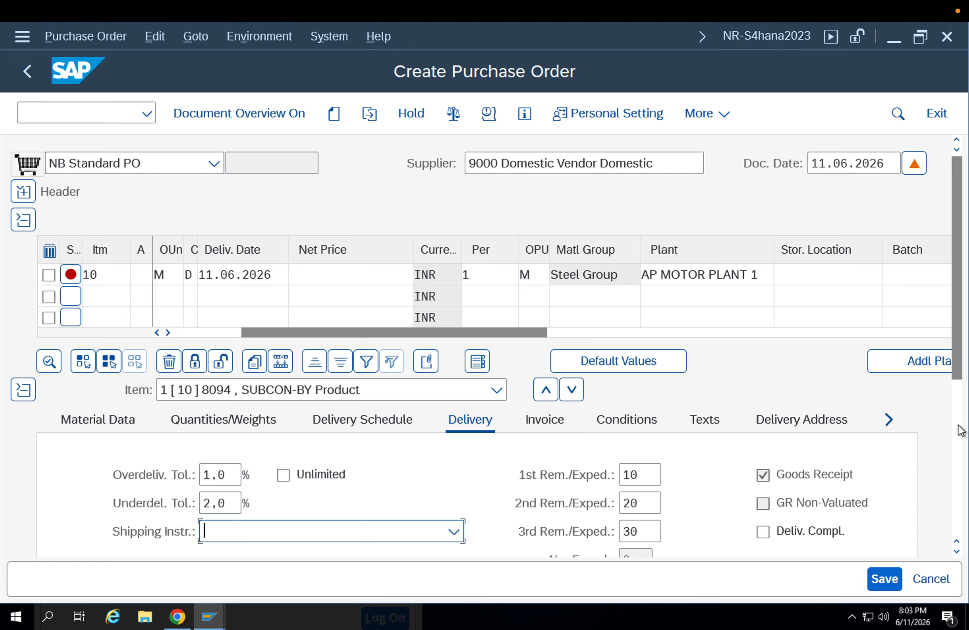
{"action": "left_click", "coordinate": [959, 429]}
{"action": "left_click", "coordinate": [329, 302]}
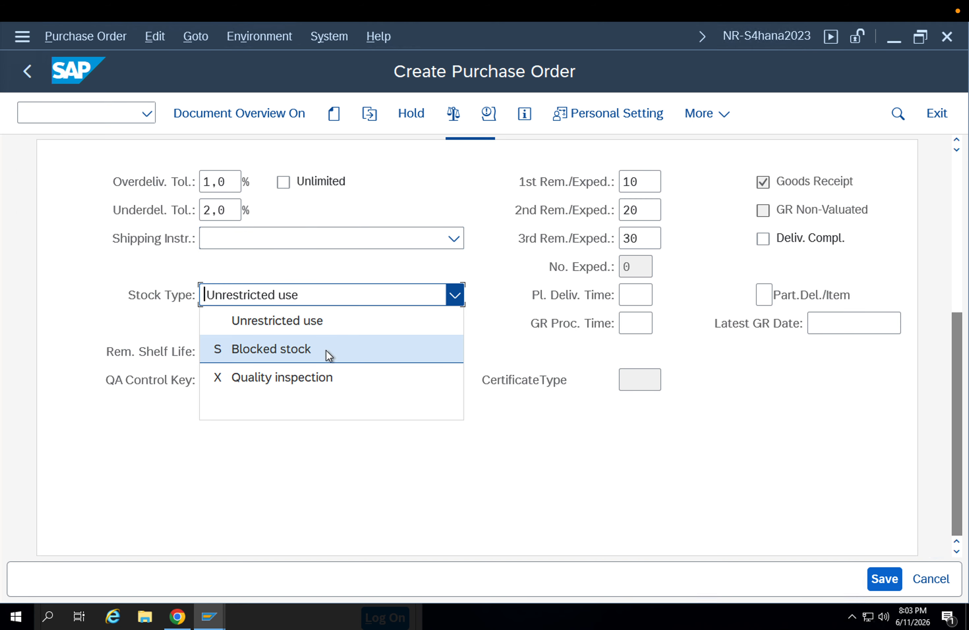
{"action": "left_click", "coordinate": [321, 375]}
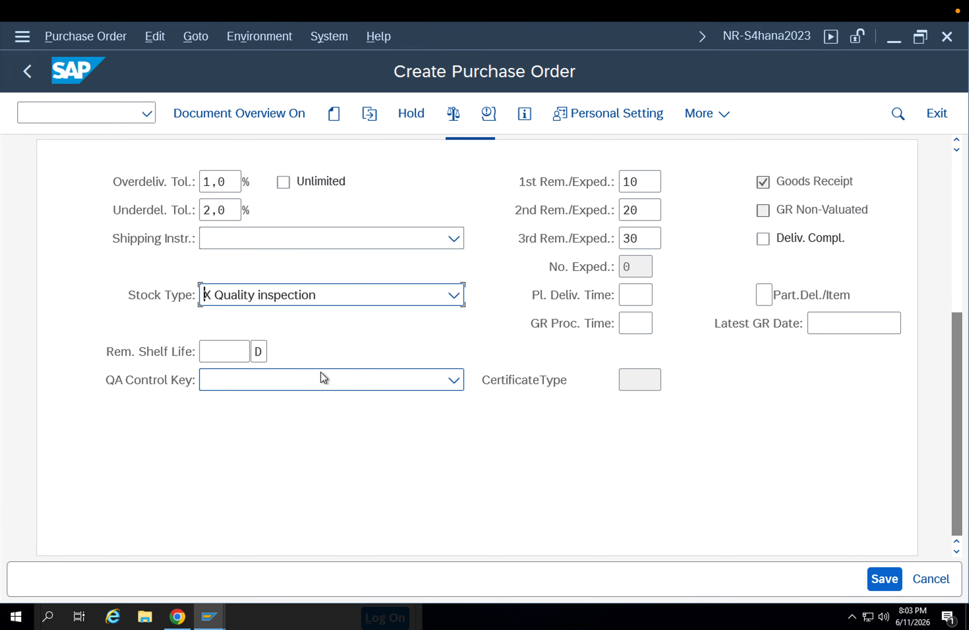
{"action": "left_click", "coordinate": [327, 302]}
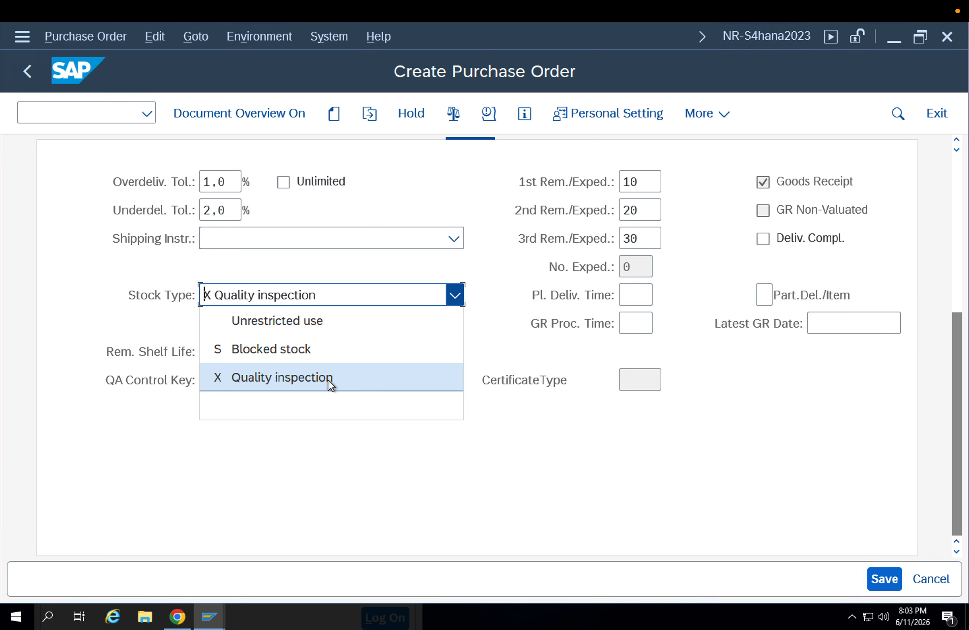
Try to save the purchase order, review its error messages, and try to set the item's net price to 100
{"action": "left_click", "coordinate": [383, 447]}
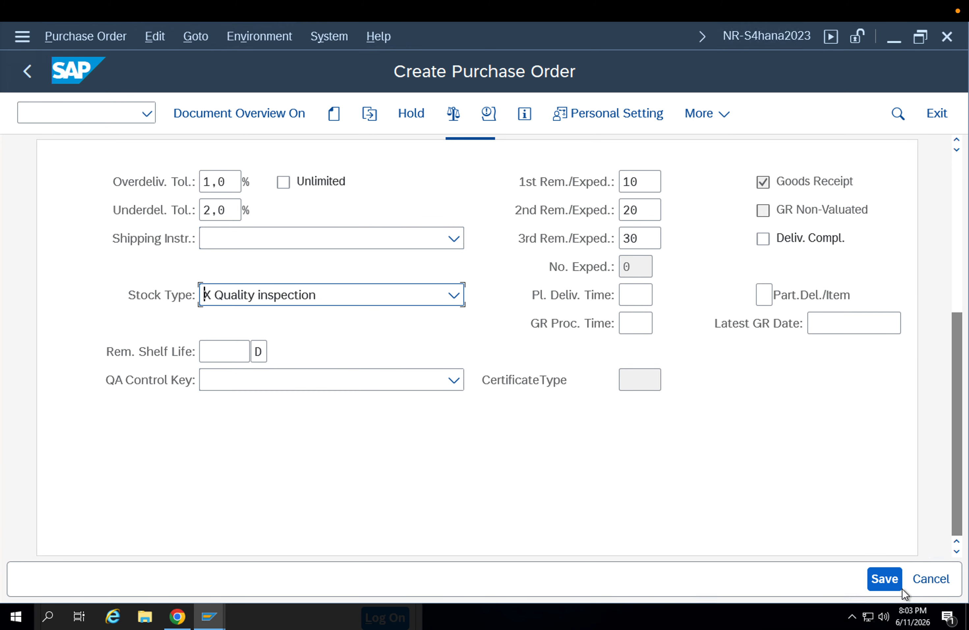
{"action": "left_click", "coordinate": [886, 580]}
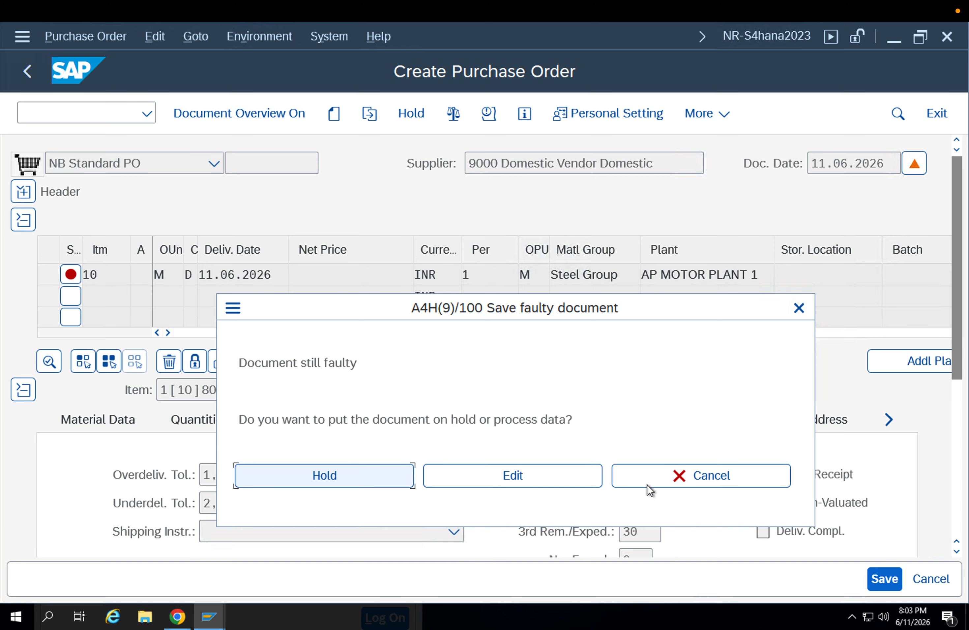
{"action": "left_click", "coordinate": [579, 475]}
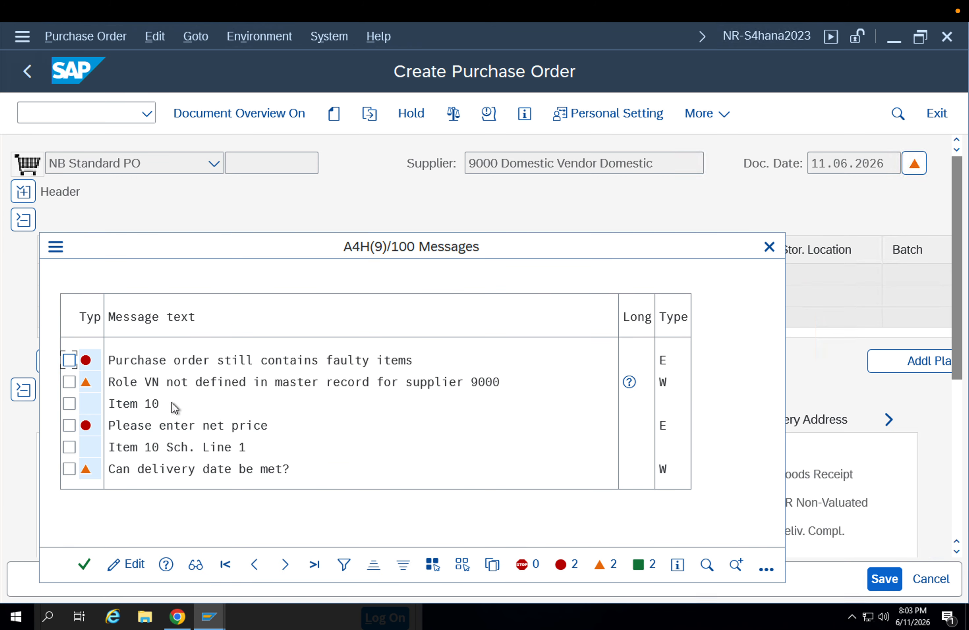
{"action": "left_click", "coordinate": [157, 425]}
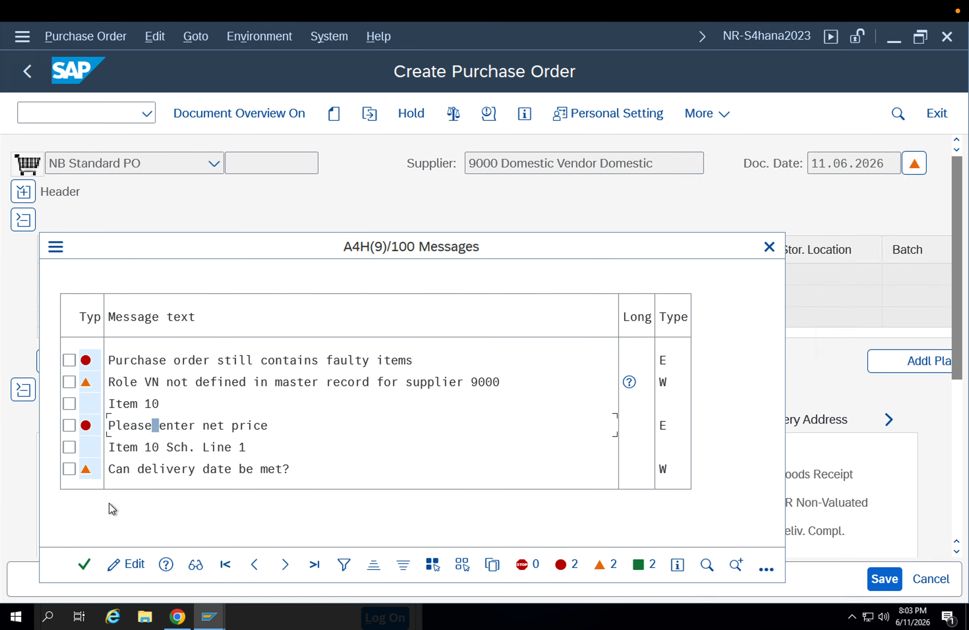
{"action": "left_click", "coordinate": [84, 564]}
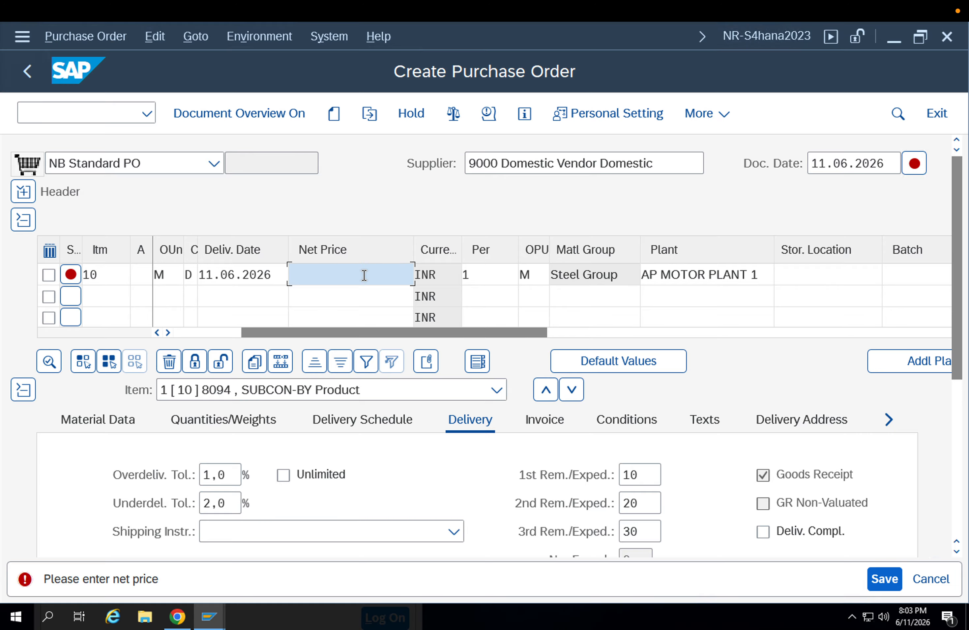
{"action": "type", "text": "100"}
{"action": "key", "text": "Return"}
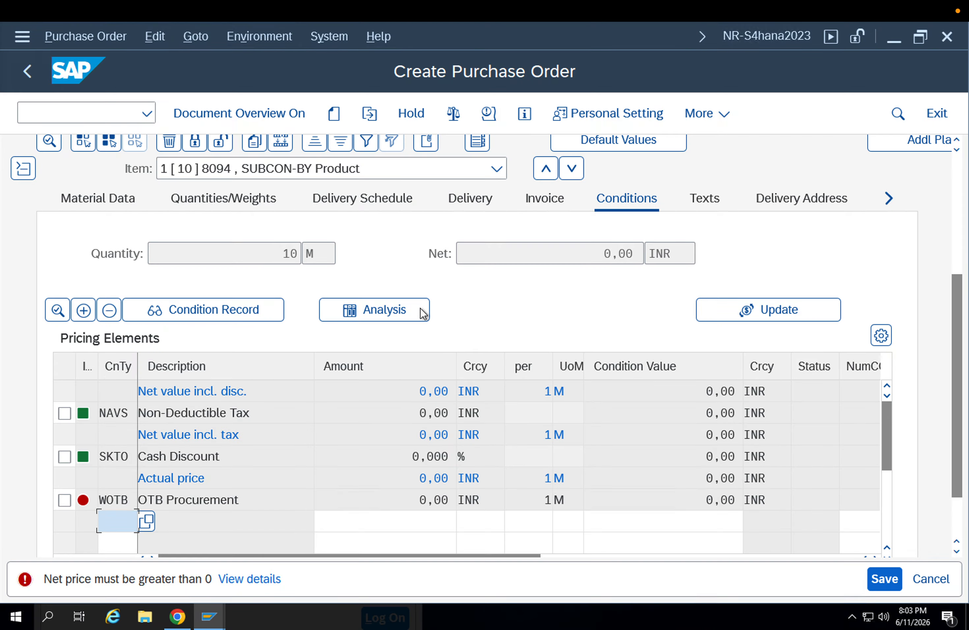
Add condition type PBXX Gross Price with an amount of 100 to the item's pricing elements and save the purchase order
{"action": "left_click", "coordinate": [147, 521]}
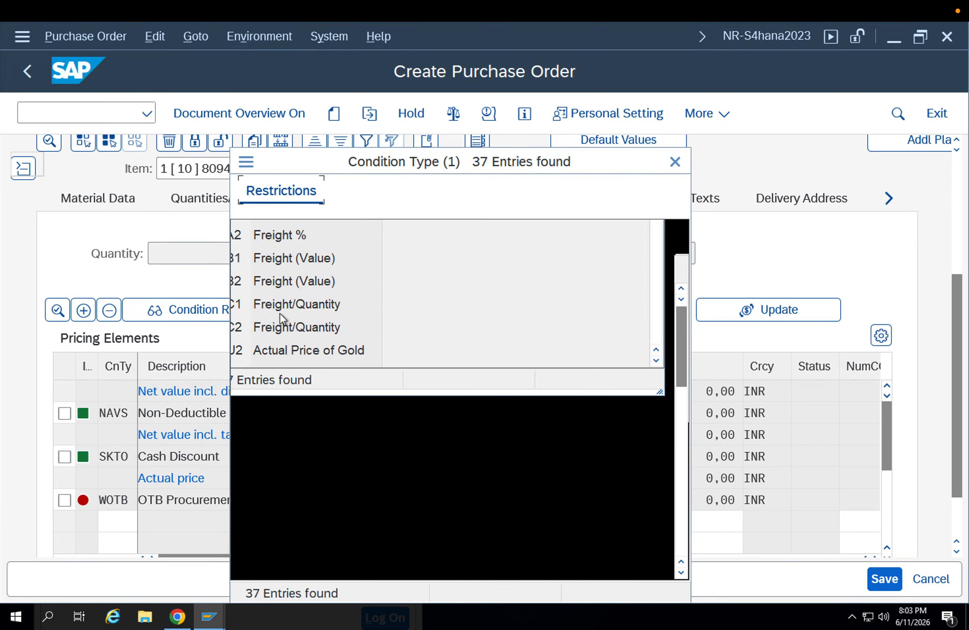
{"action": "scroll", "coordinate": [301, 437], "scroll_direction": "down", "scroll_amount": 4}
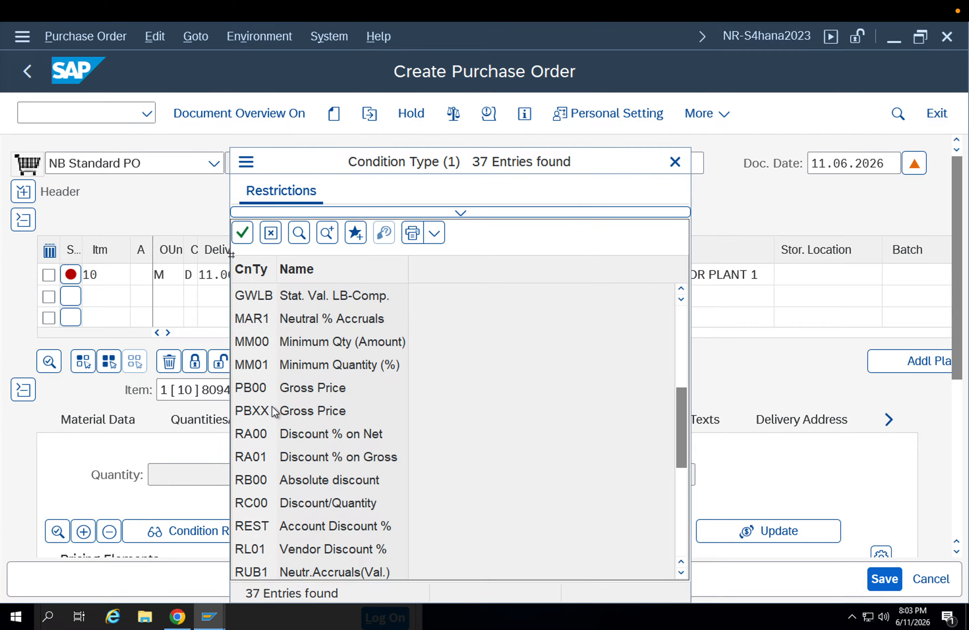
{"action": "double_click", "coordinate": [273, 411]}
{"action": "left_click", "coordinate": [344, 521]}
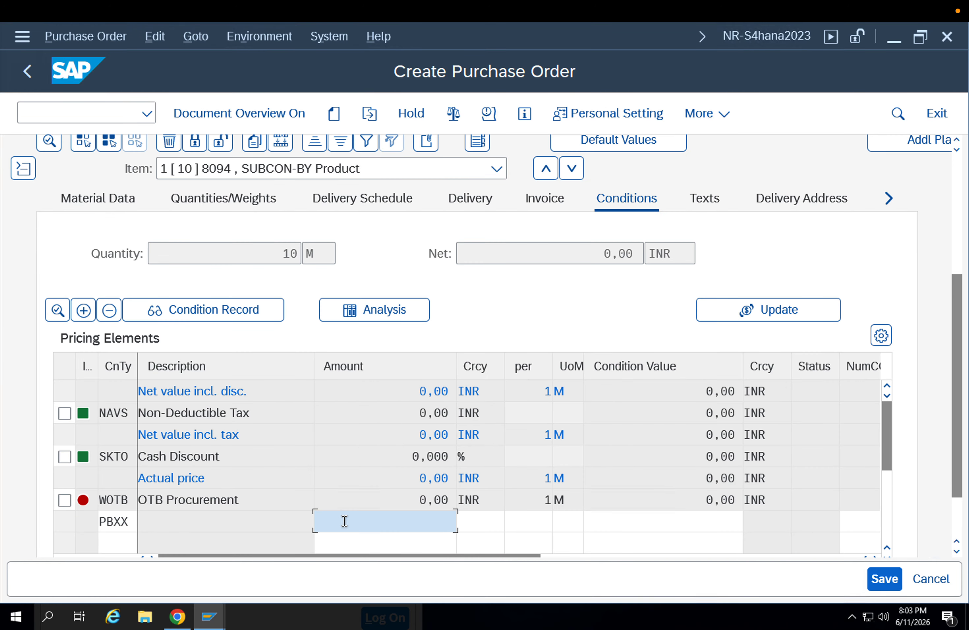
{"action": "type", "text": "100"}
{"action": "key", "text": "Return"}
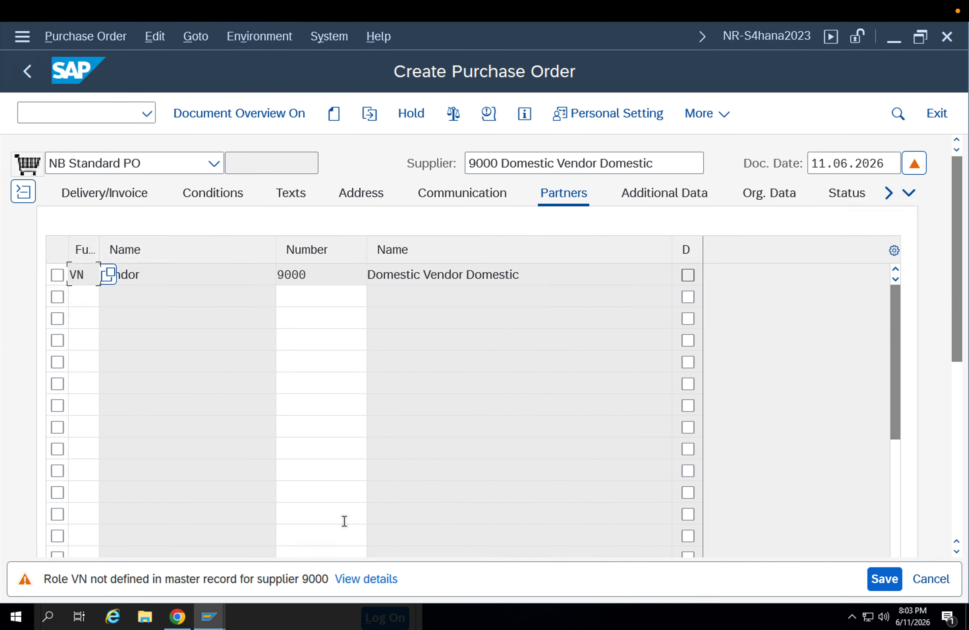
{"action": "left_click", "coordinate": [890, 579]}
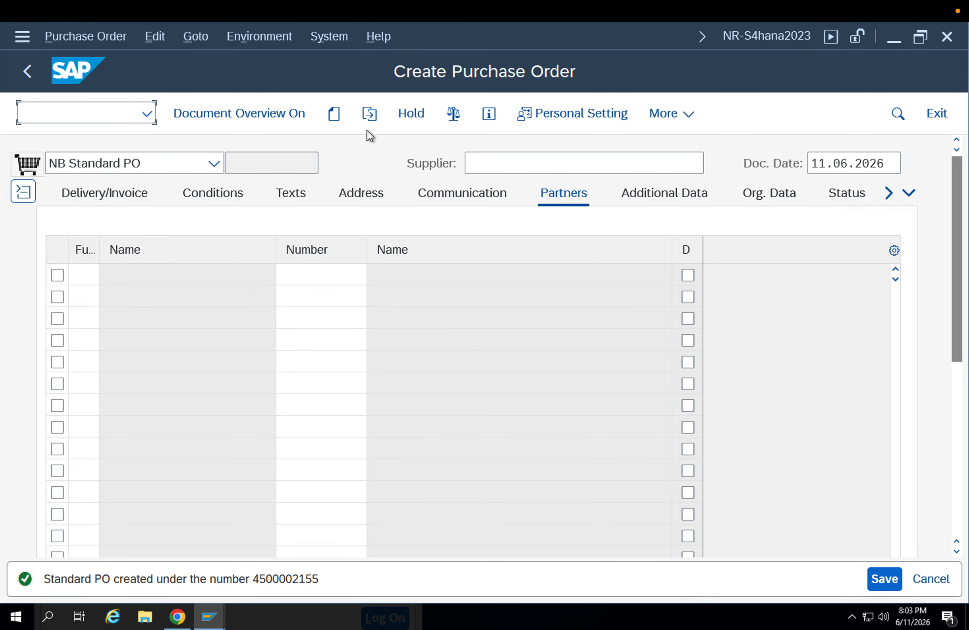
Display the saved purchase order and review the material 8094 item's conditions, quantity and delivery stock type
{"action": "left_click", "coordinate": [368, 119]}
{"action": "key", "text": "Return"}
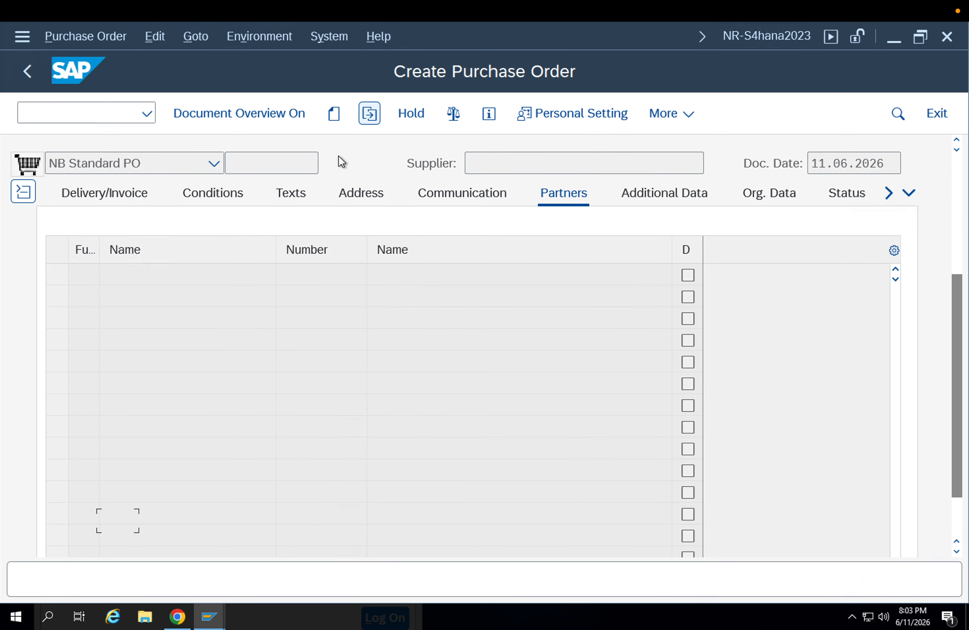
{"action": "left_click", "coordinate": [953, 168]}
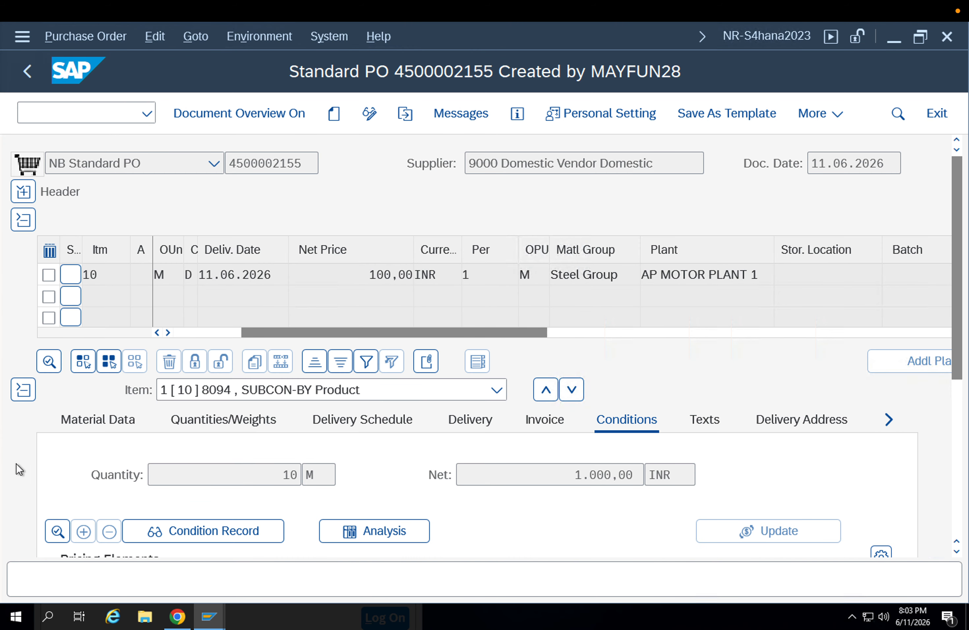
{"action": "scroll", "coordinate": [396, 417], "scroll_direction": "down", "scroll_amount": 3}
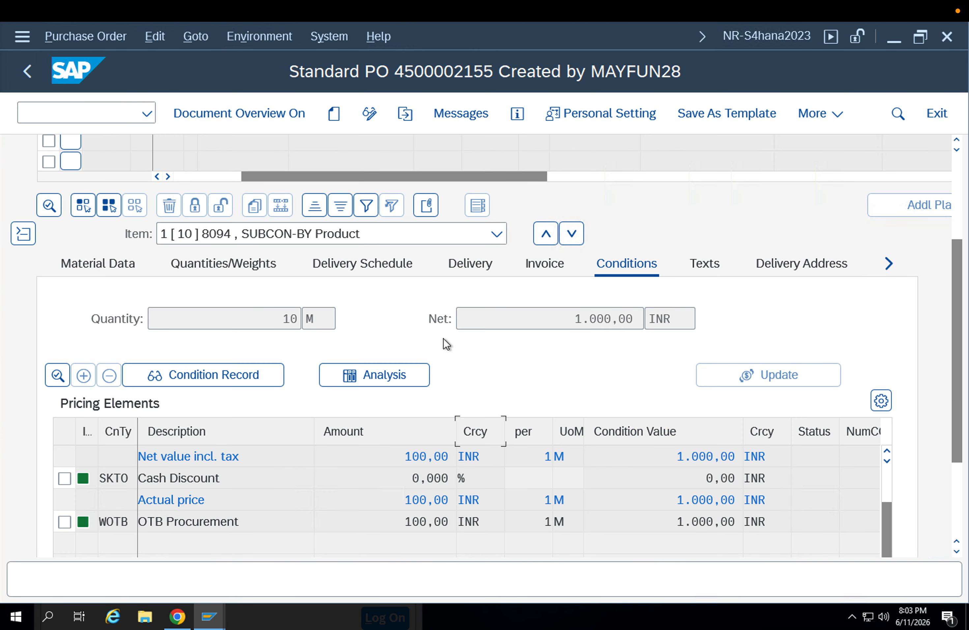
{"action": "left_click", "coordinate": [466, 262]}
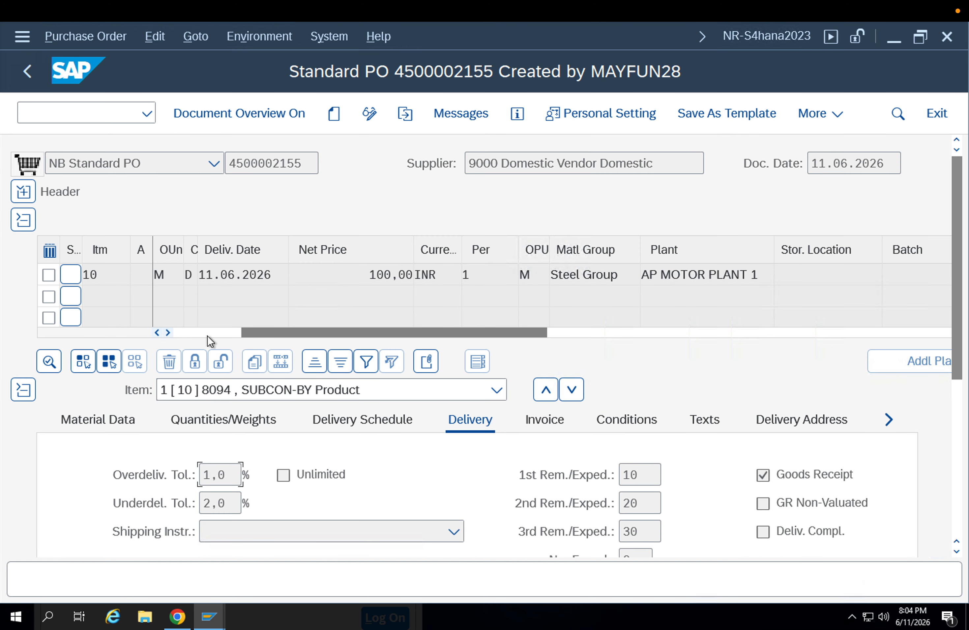
{"action": "left_click", "coordinate": [197, 332]}
{"action": "left_click", "coordinate": [176, 332]}
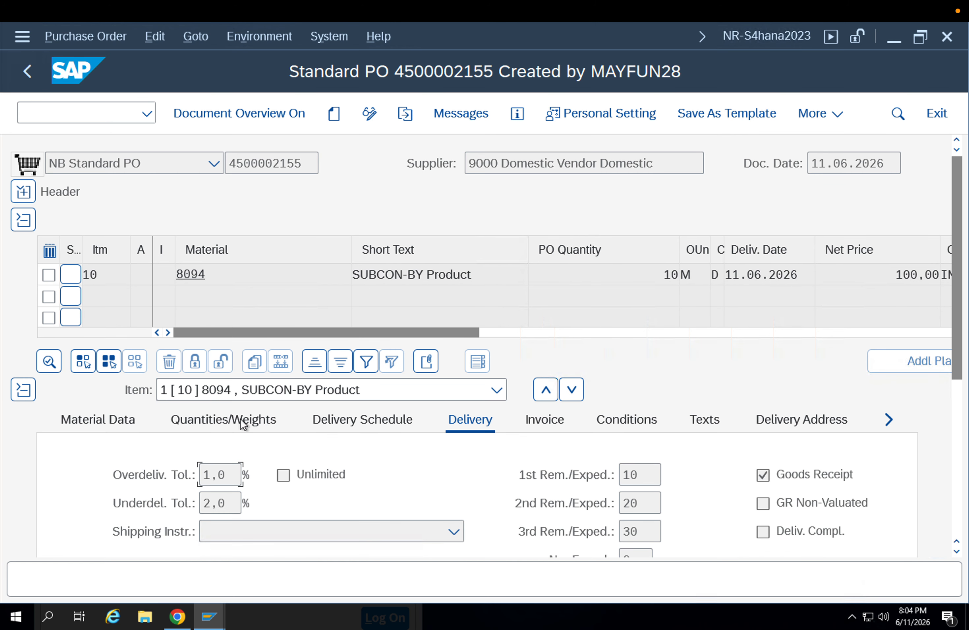
{"action": "scroll", "coordinate": [470, 466], "scroll_direction": "down", "scroll_amount": 3}
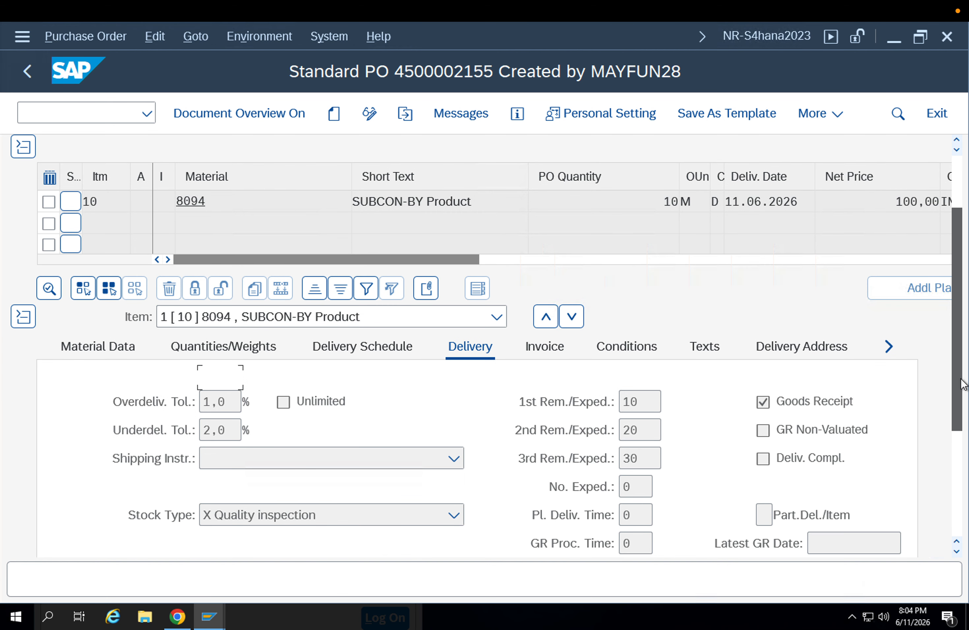
{"action": "left_click", "coordinate": [348, 474]}
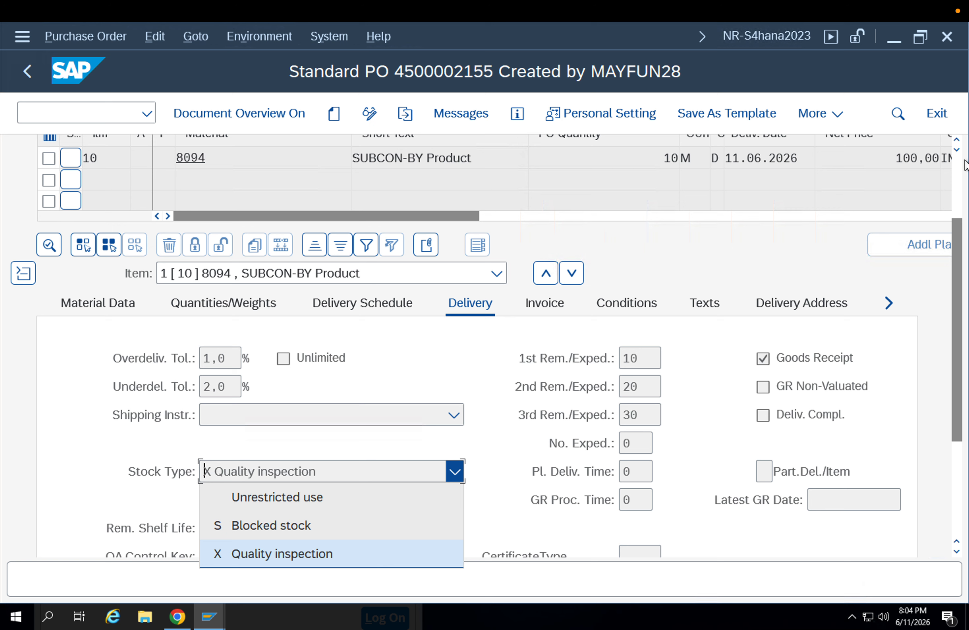
{"action": "left_click_drag", "start_coordinate": [960, 227], "coordinate": [954, 161]}
{"action": "left_click", "coordinate": [27, 207]}
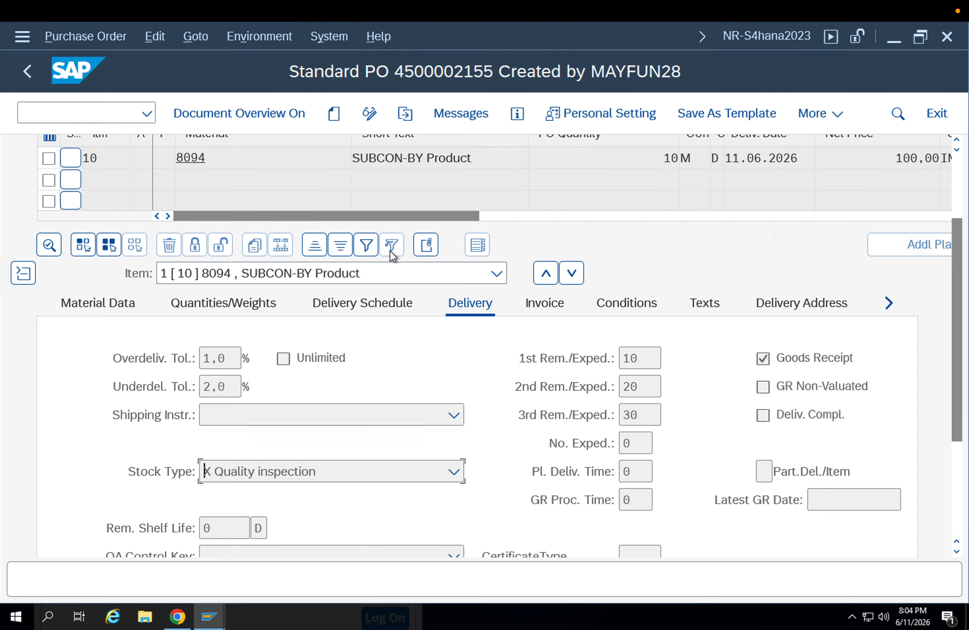
Copy the purchase order number and load the order in transaction MIGO as an A01 Goods Receipt for R01 Purchase Order
{"action": "scroll", "coordinate": [511, 359], "scroll_direction": "up", "scroll_amount": 1}
{"action": "scroll", "coordinate": [511, 359], "scroll_direction": "up", "scroll_amount": 3}
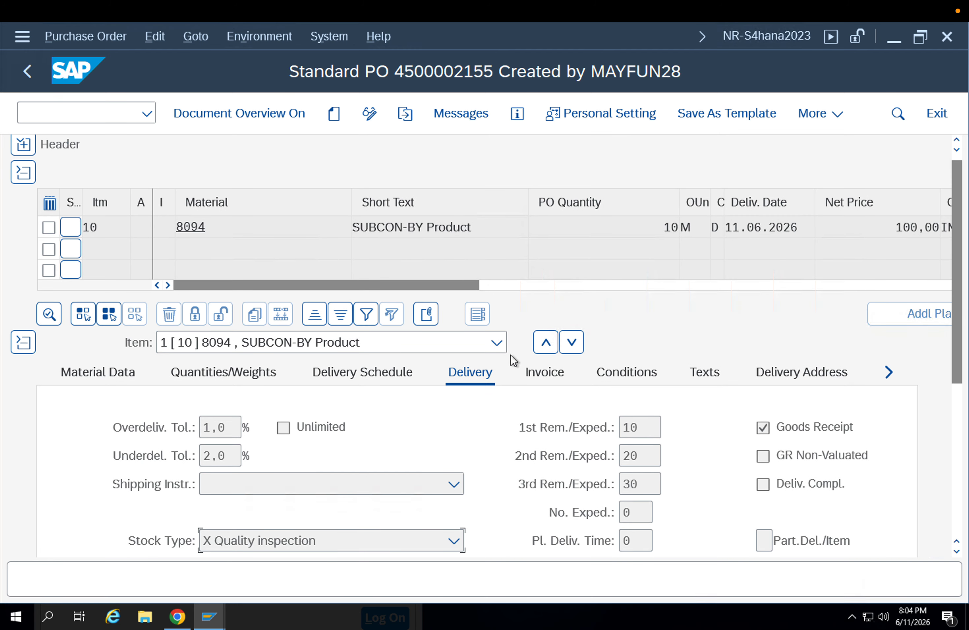
{"action": "left_click_drag", "start_coordinate": [308, 166], "coordinate": [218, 158]}
{"action": "key", "text": "ctrl+c"}
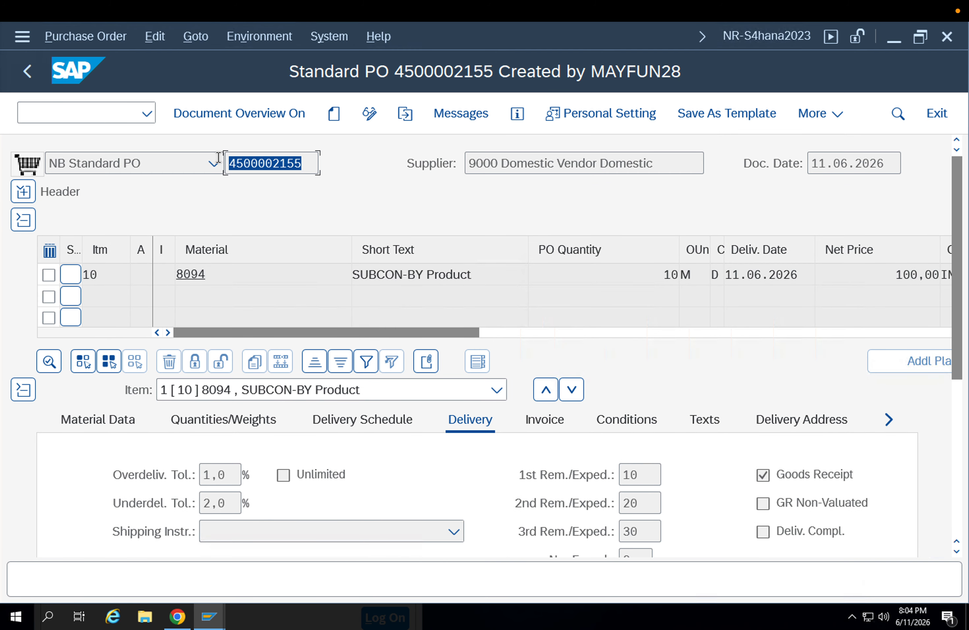
{"action": "left_click", "coordinate": [86, 118]}
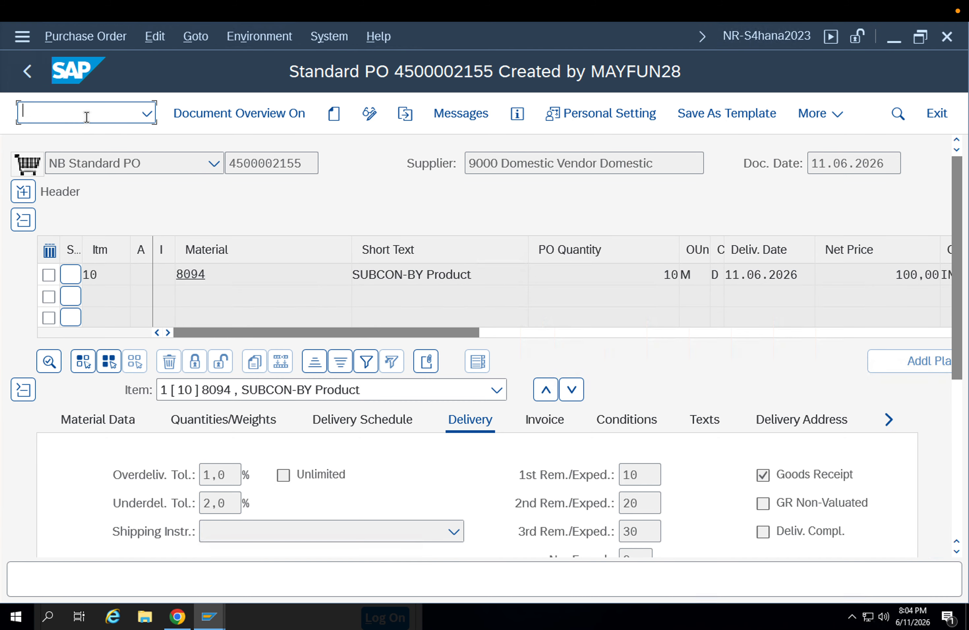
{"action": "type", "text": "/nmigo"}
{"action": "key", "text": "Return"}
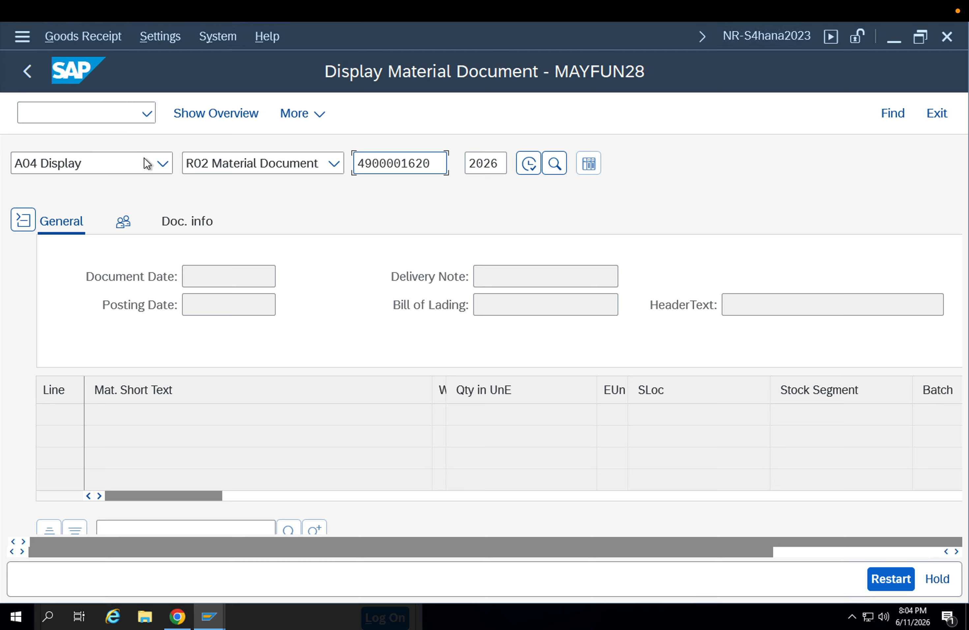
{"action": "left_click", "coordinate": [147, 163]}
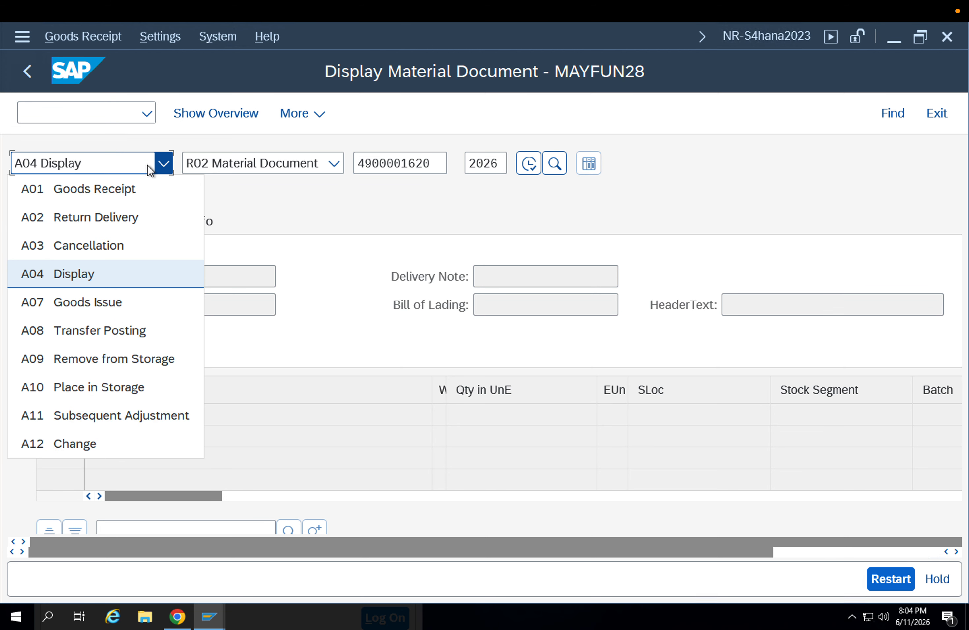
{"action": "left_click", "coordinate": [141, 188]}
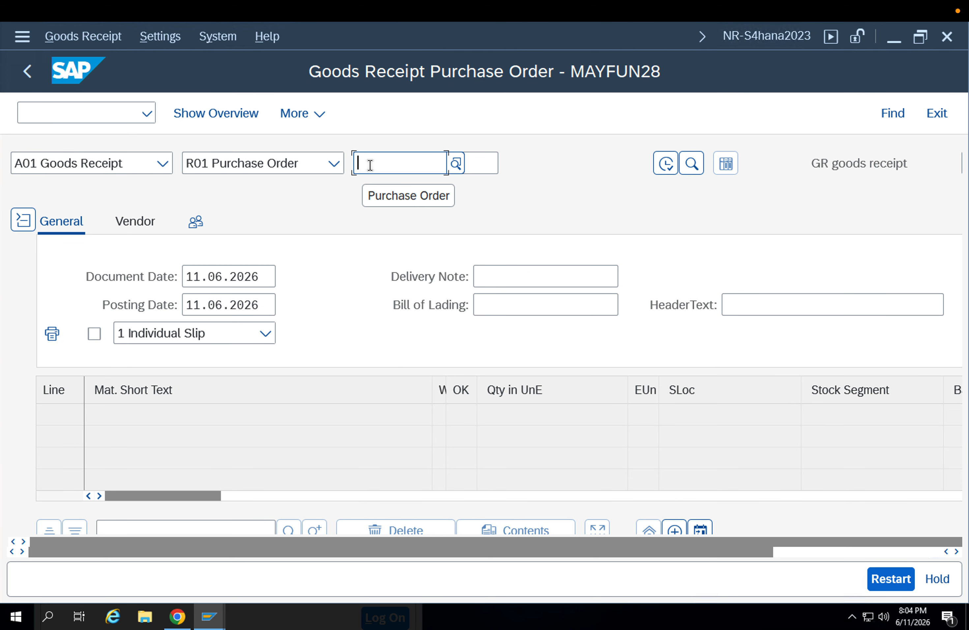
{"action": "key", "text": "ctrl+v"}
{"action": "key", "text": "Return"}
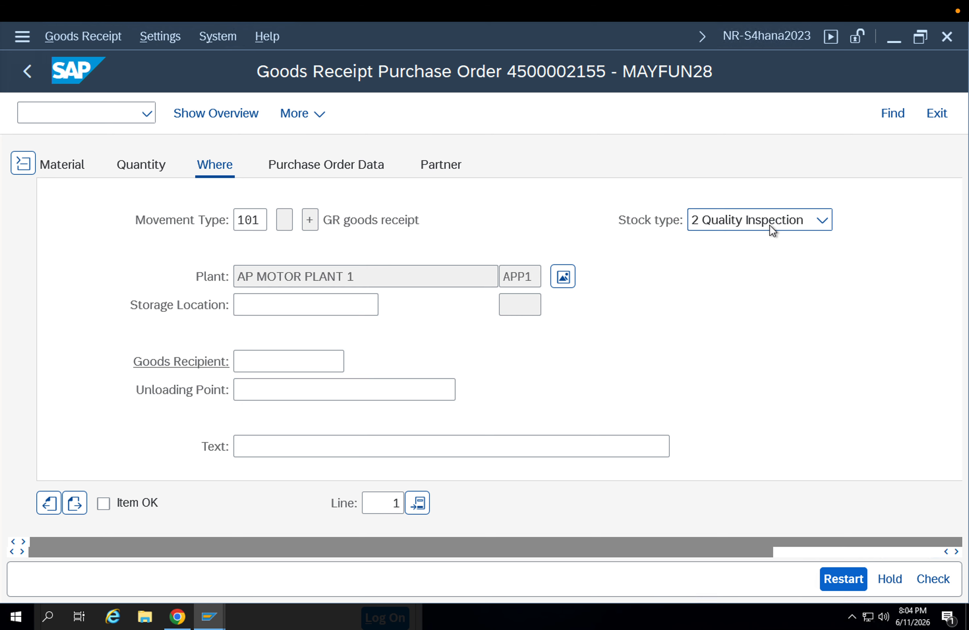
Set the receipt item's storage location to packing and review the stock type choices, keeping 2 Quality Inspection
{"action": "left_click", "coordinate": [769, 225]}
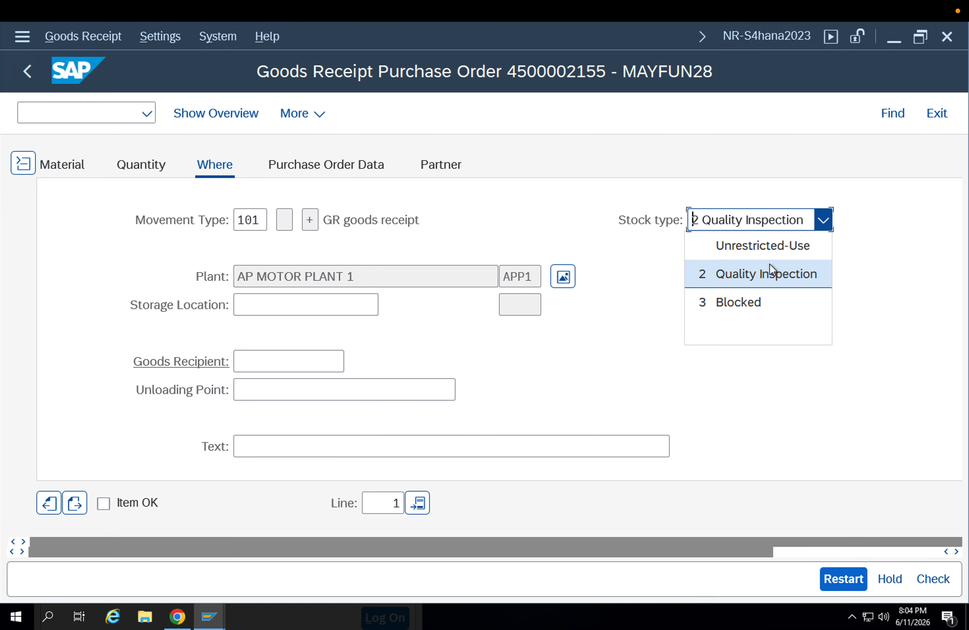
{"action": "left_click", "coordinate": [350, 293]}
{"action": "left_click", "coordinate": [348, 302]}
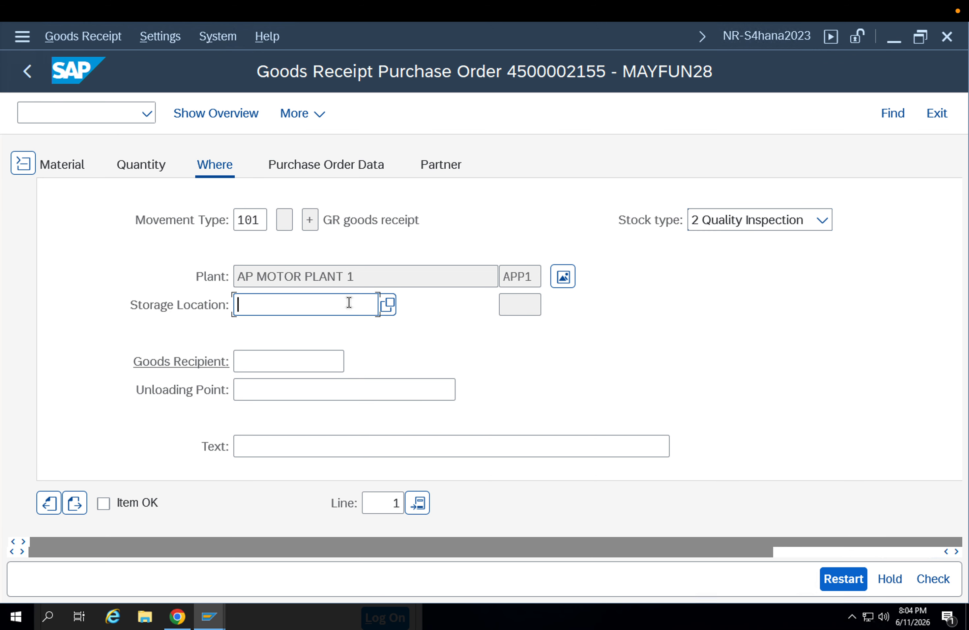
{"action": "left_click", "coordinate": [333, 321]}
{"action": "key", "text": "Return"}
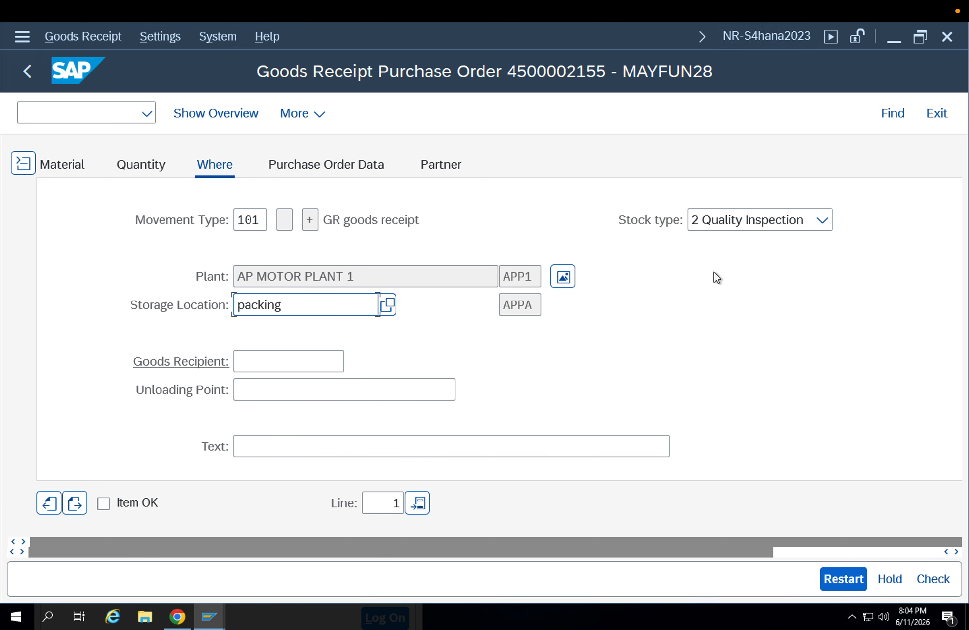
{"action": "left_click", "coordinate": [725, 221]}
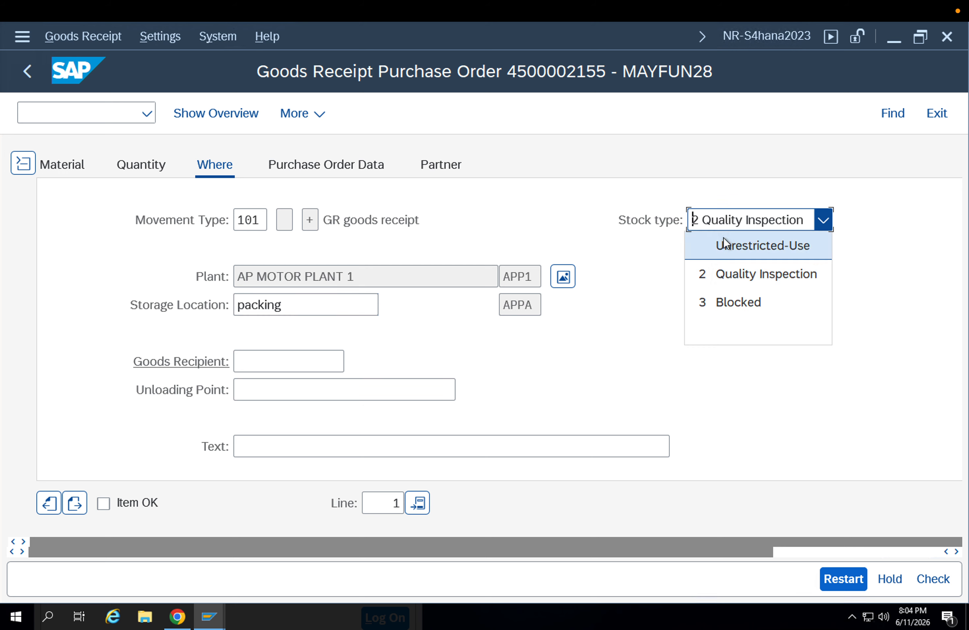
{"action": "left_click", "coordinate": [704, 356]}
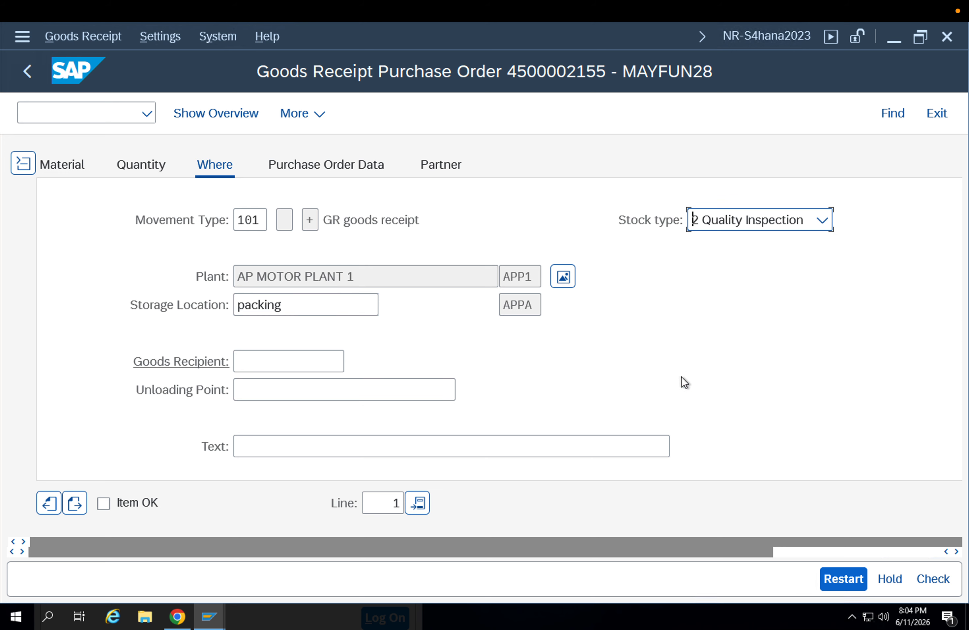
Mark the receipt item as OK, check the goods receipt document and post it
{"action": "left_click", "coordinate": [105, 504]}
{"action": "left_click", "coordinate": [829, 577]}
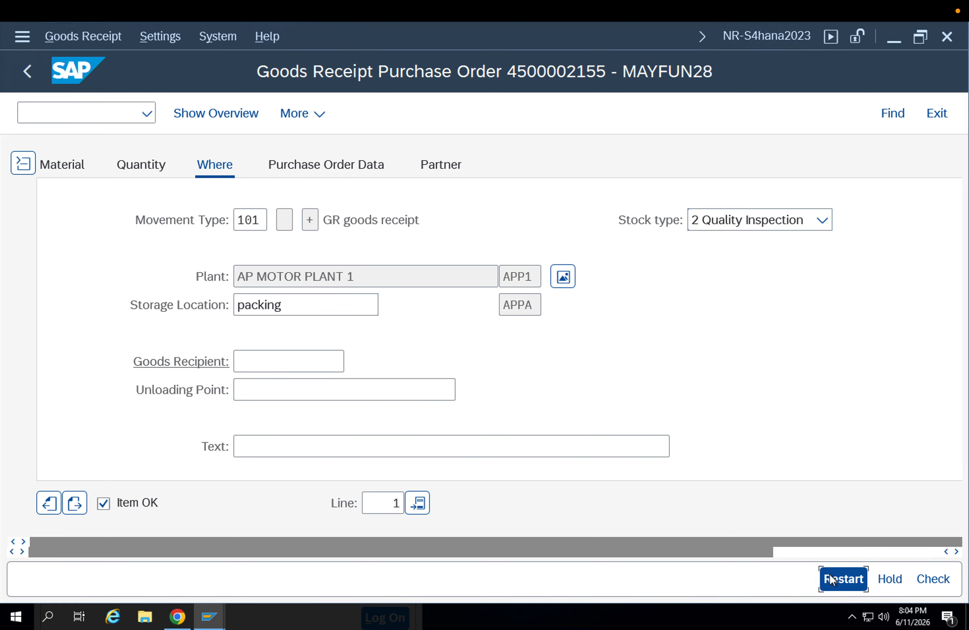
{"action": "left_click", "coordinate": [928, 577]}
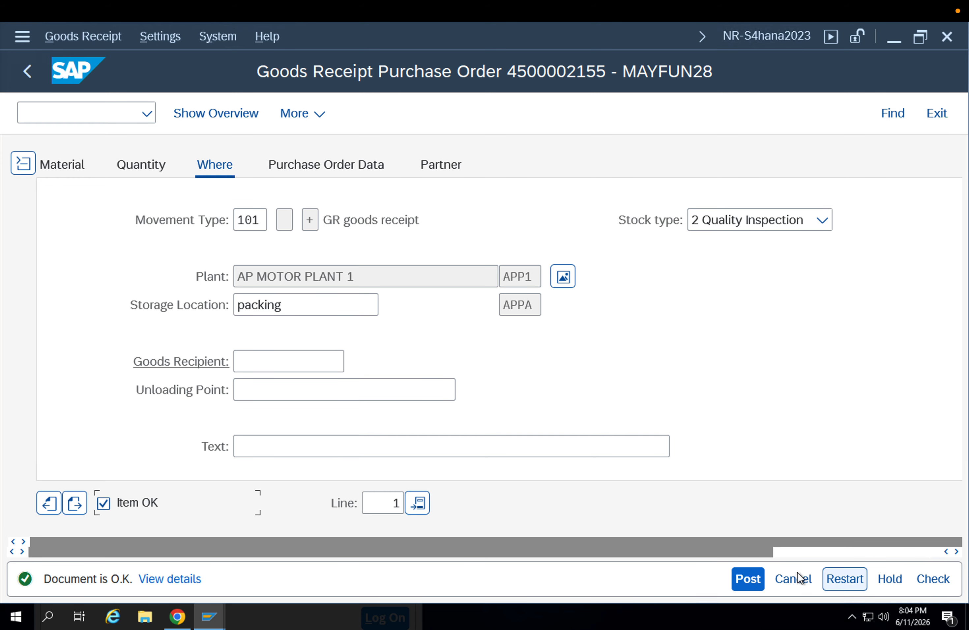
{"action": "left_click", "coordinate": [755, 577]}
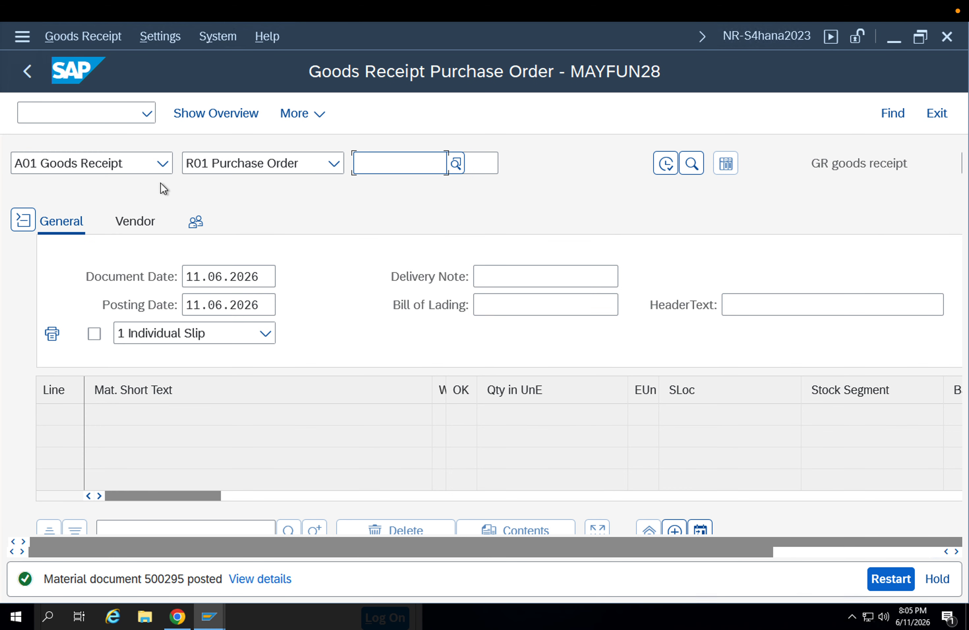
Display the posted material document and open the stock overview for material 8094 from its plant and storage location data
{"action": "left_click", "coordinate": [163, 163]}
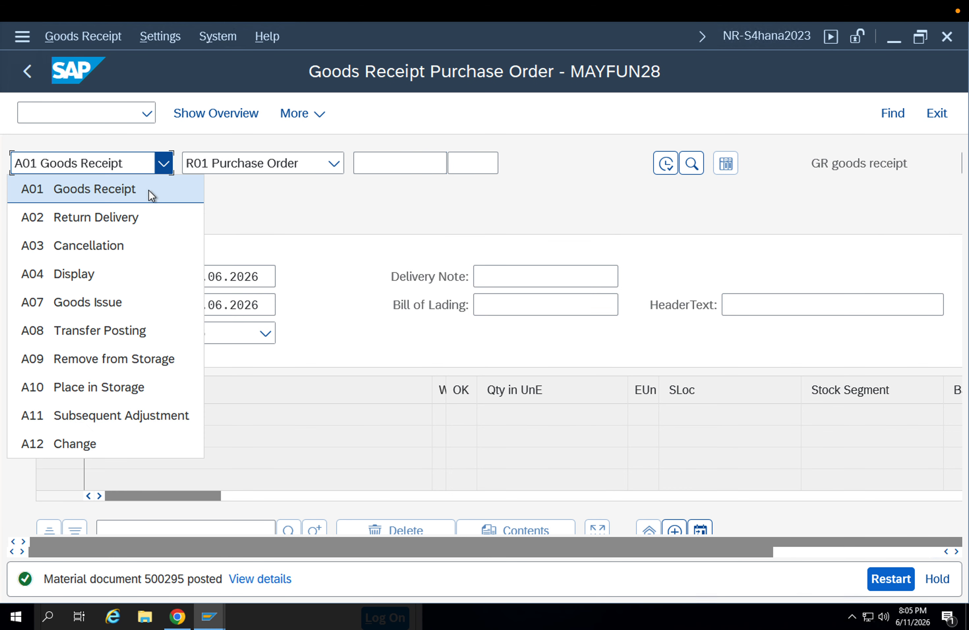
{"action": "left_click", "coordinate": [120, 267]}
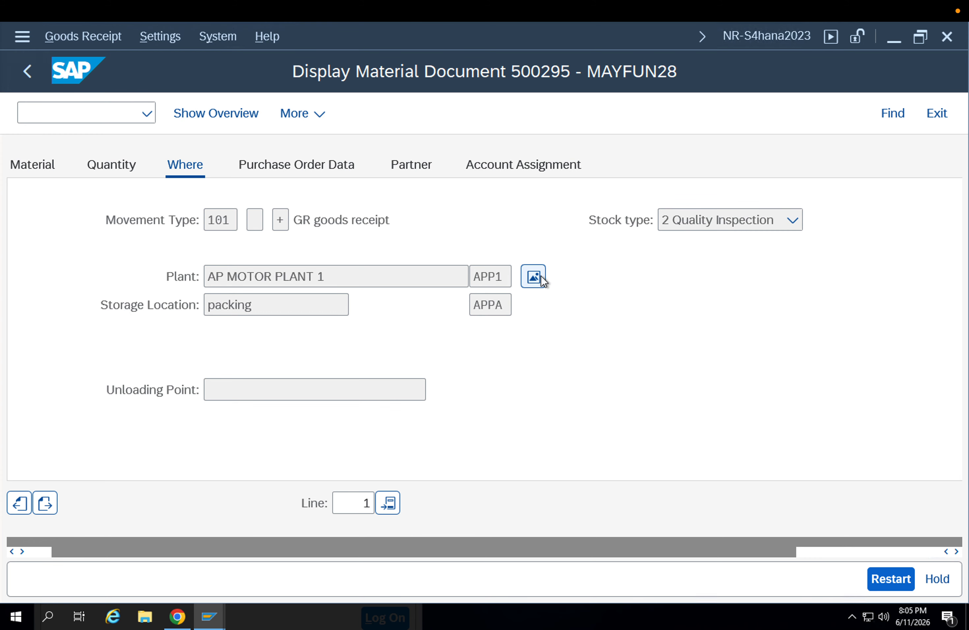
{"action": "left_click", "coordinate": [541, 276]}
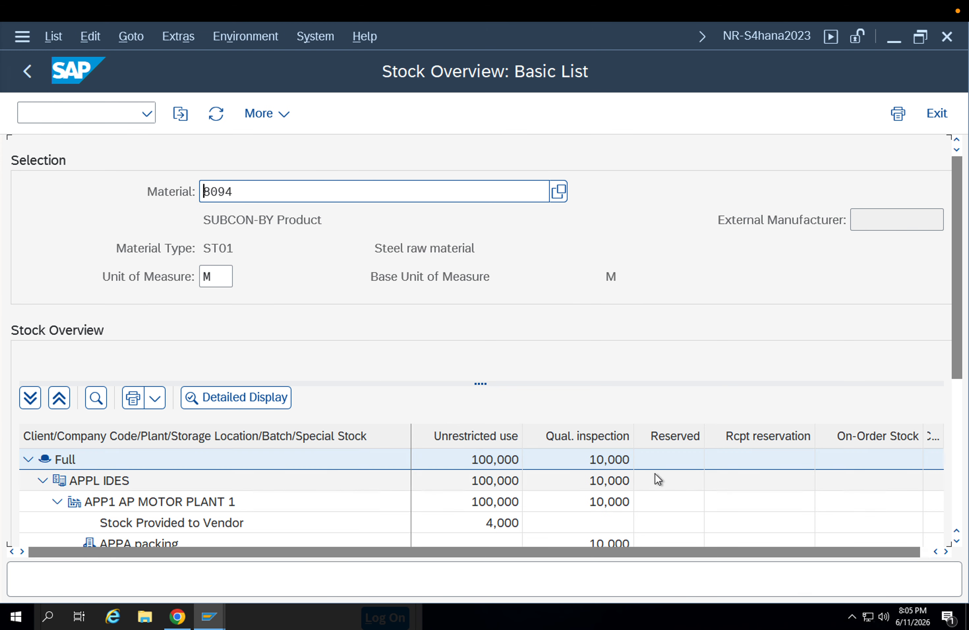
Review material 8094's quality inspection stock in packing and list plant APP1's inspection lots created from 04.06.2026 to 11.06.2026
{"action": "left_click_drag", "start_coordinate": [956, 351], "coordinate": [964, 403]}
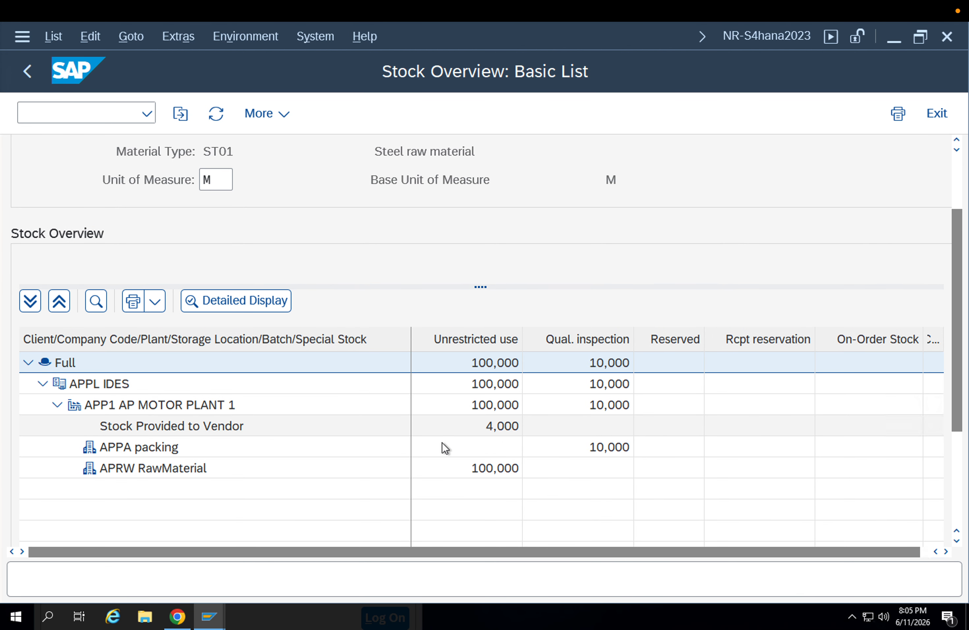
{"action": "left_click", "coordinate": [606, 448]}
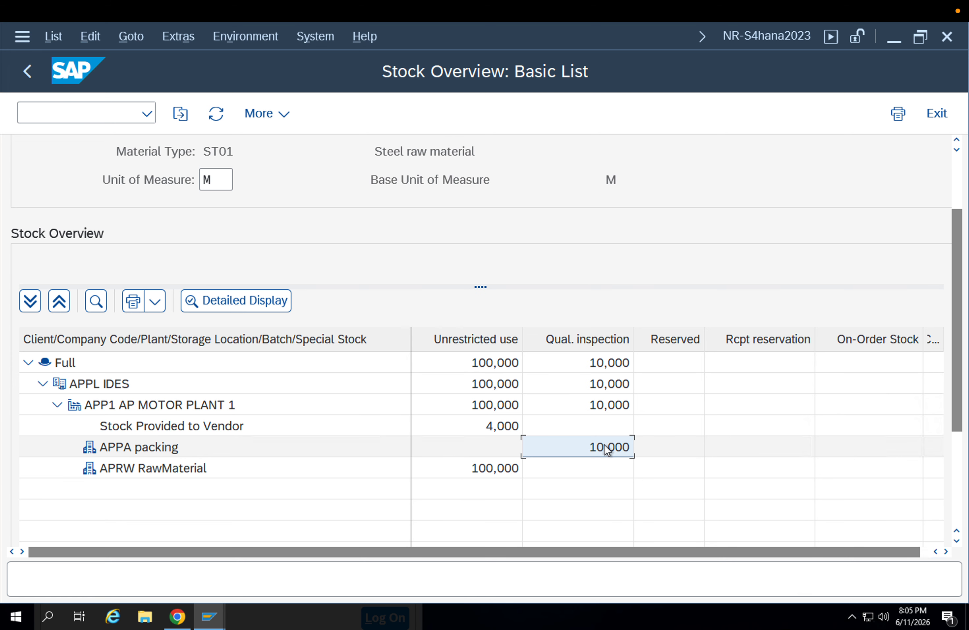
{"action": "left_click", "coordinate": [93, 119]}
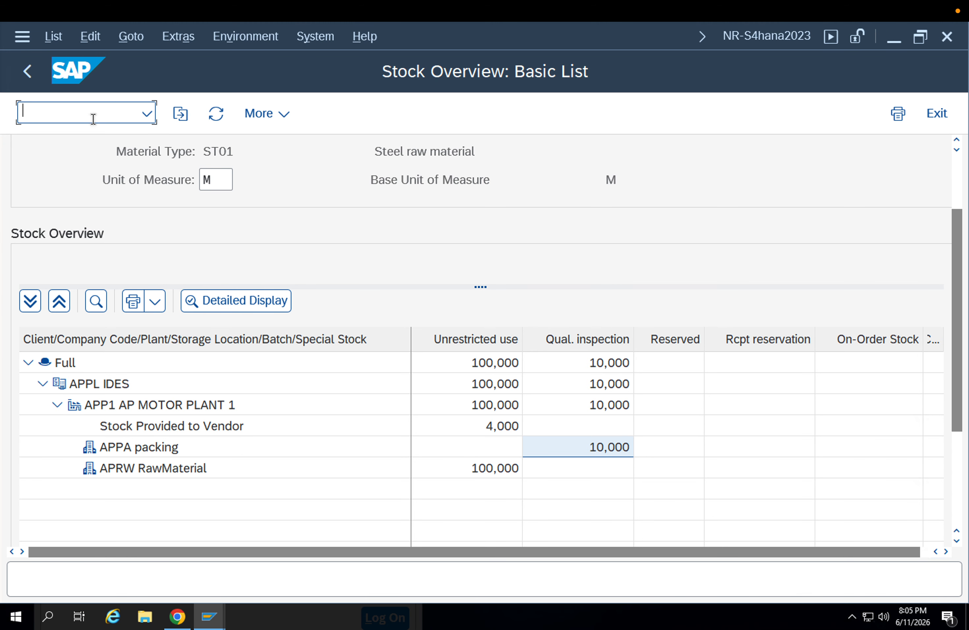
{"action": "type", "text": "/nqa3"}
{"action": "key", "text": "Return"}
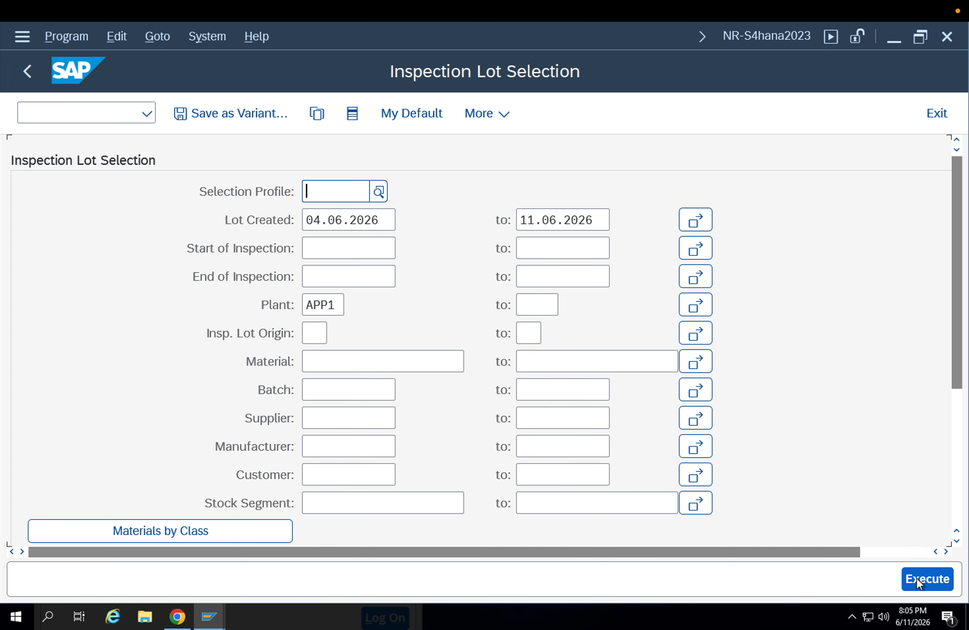
{"action": "left_click", "coordinate": [925, 579]}
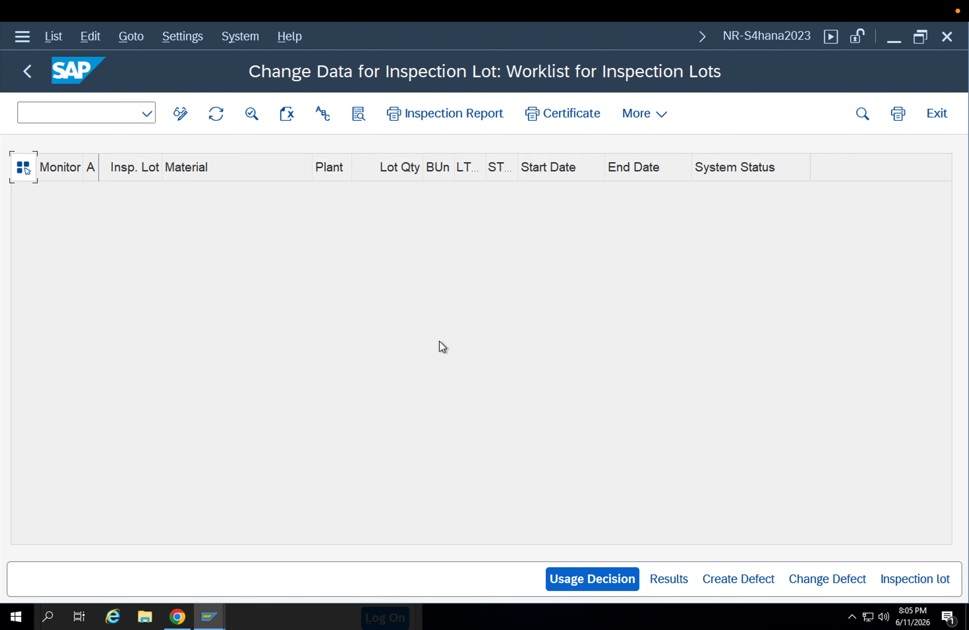
{"action": "key", "text": "F3"}
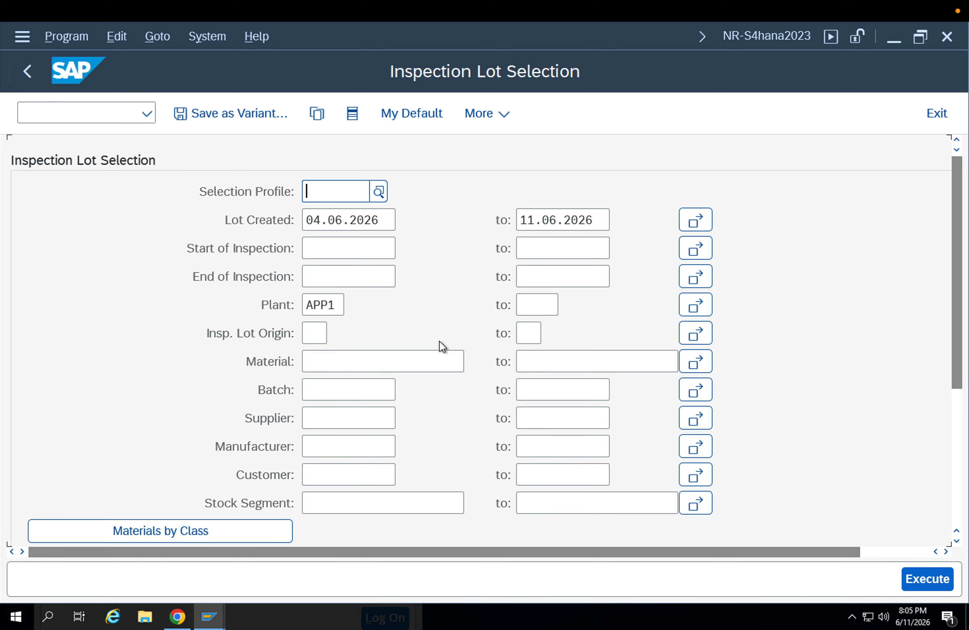
{"action": "key", "text": "F3"}
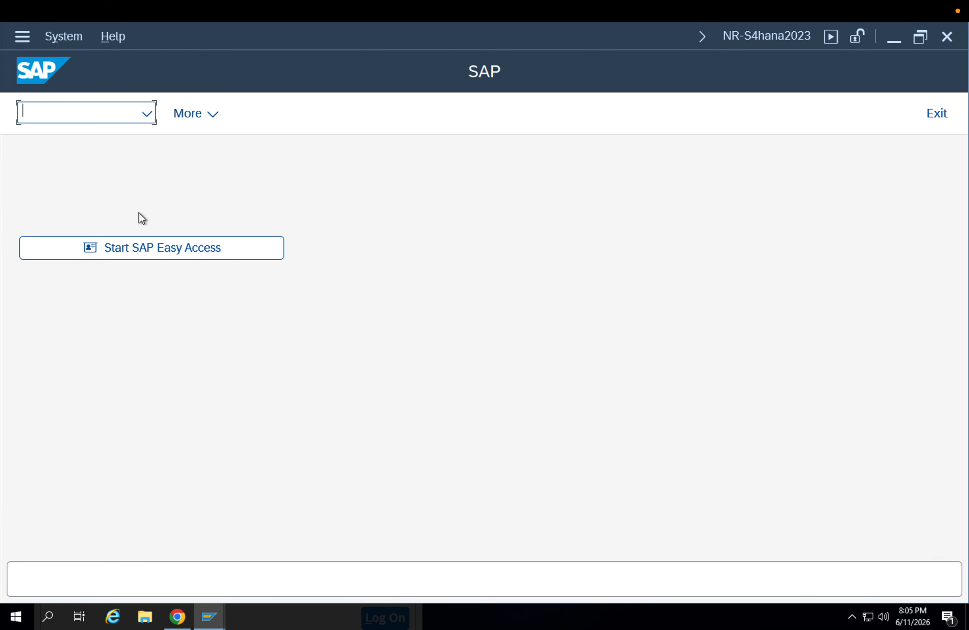
Start transaction MIGO and set it up as an A08 Transfer Posting for R10 Other
{"action": "type", "text": "/nmigo"}
{"action": "key", "text": "Return"}
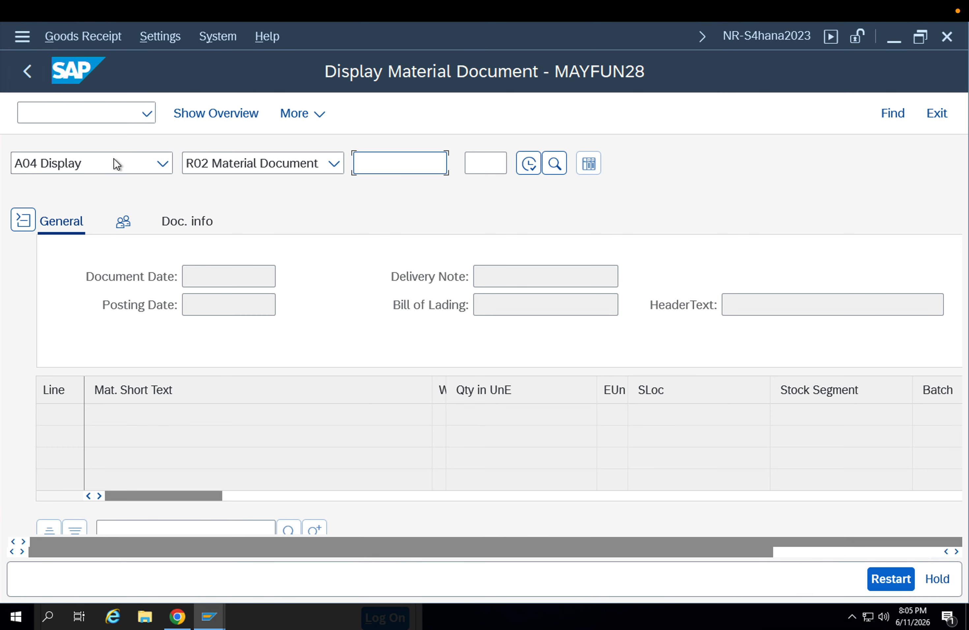
{"action": "left_click", "coordinate": [114, 159]}
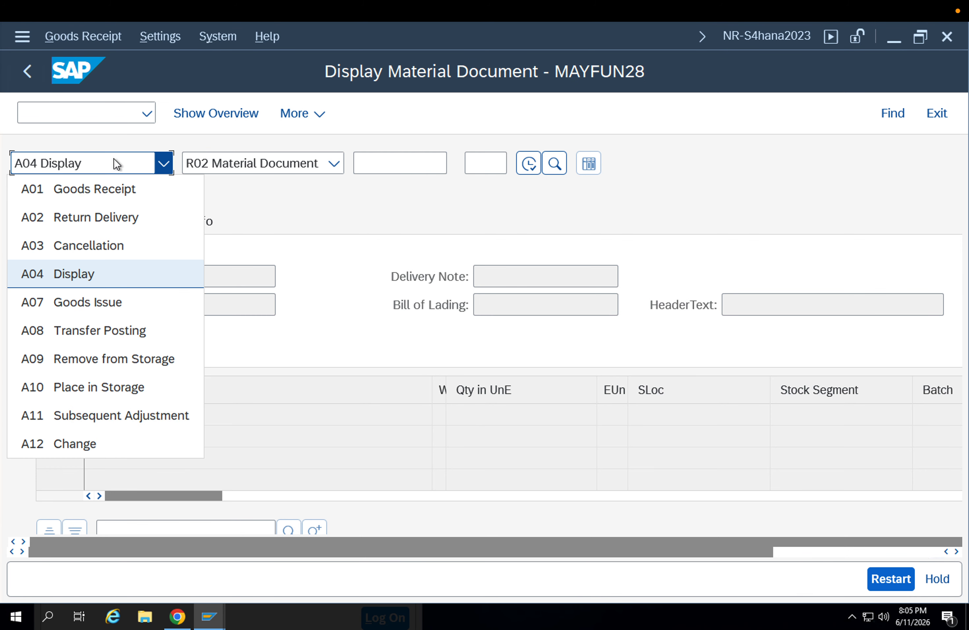
{"action": "left_click", "coordinate": [132, 320]}
{"action": "left_click", "coordinate": [235, 166]}
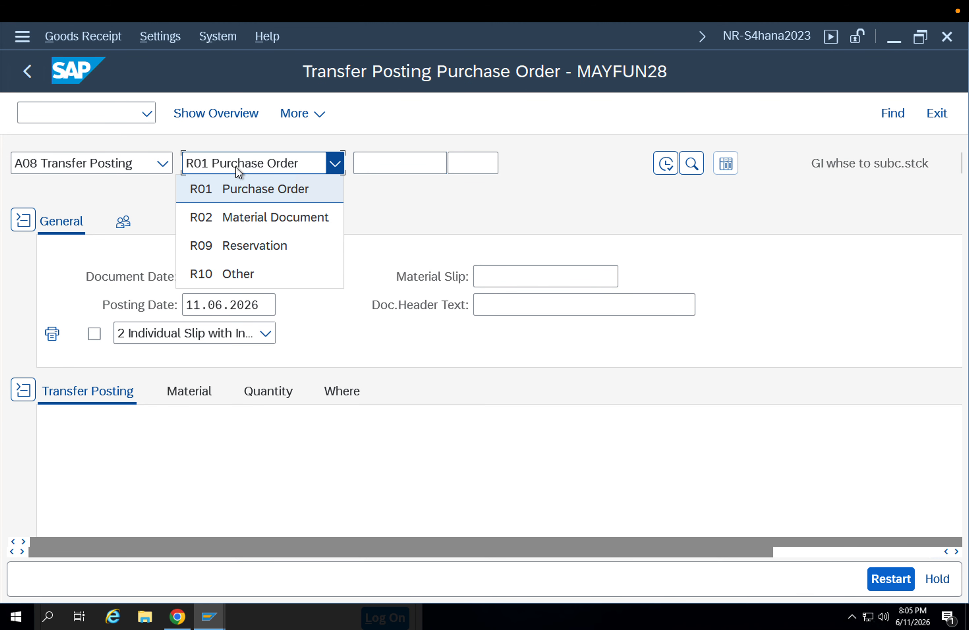
{"action": "left_click", "coordinate": [238, 273]}
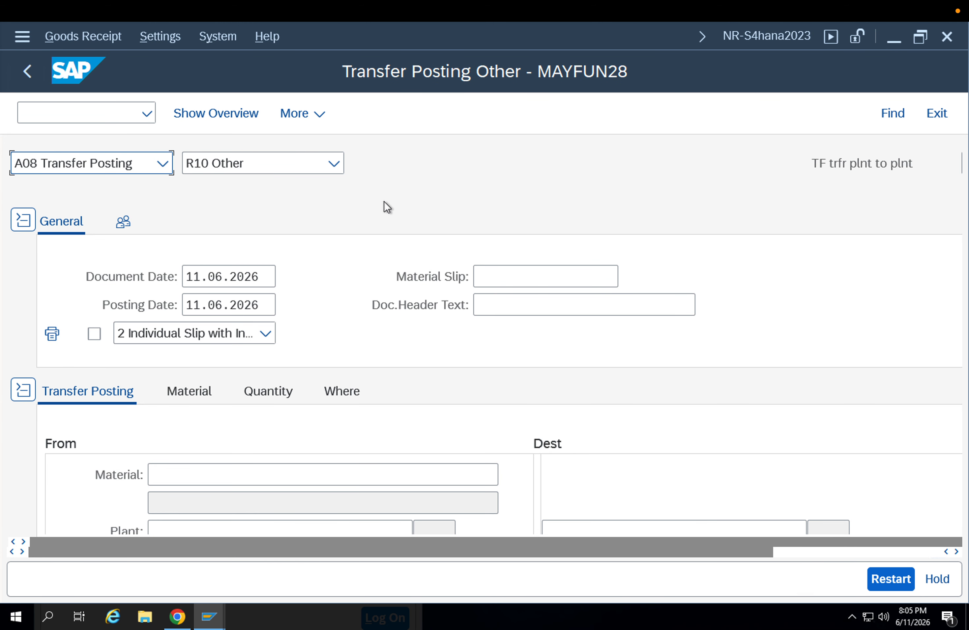
Set the transfer posting's movement type to 321
{"action": "key", "text": "Tab"}
{"action": "key", "text": "Tab"}
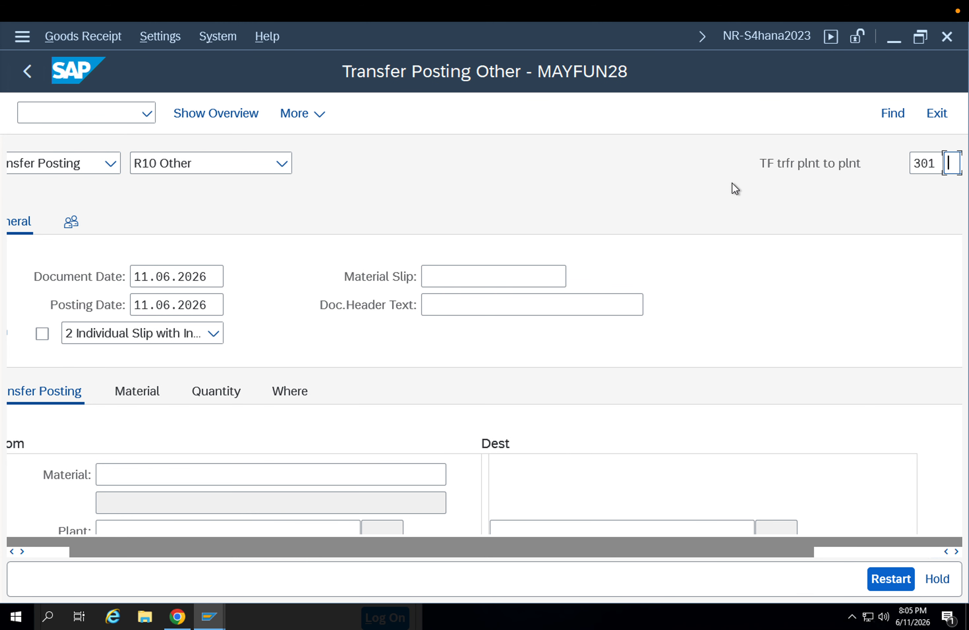
{"action": "key", "text": "shift+Tab"}
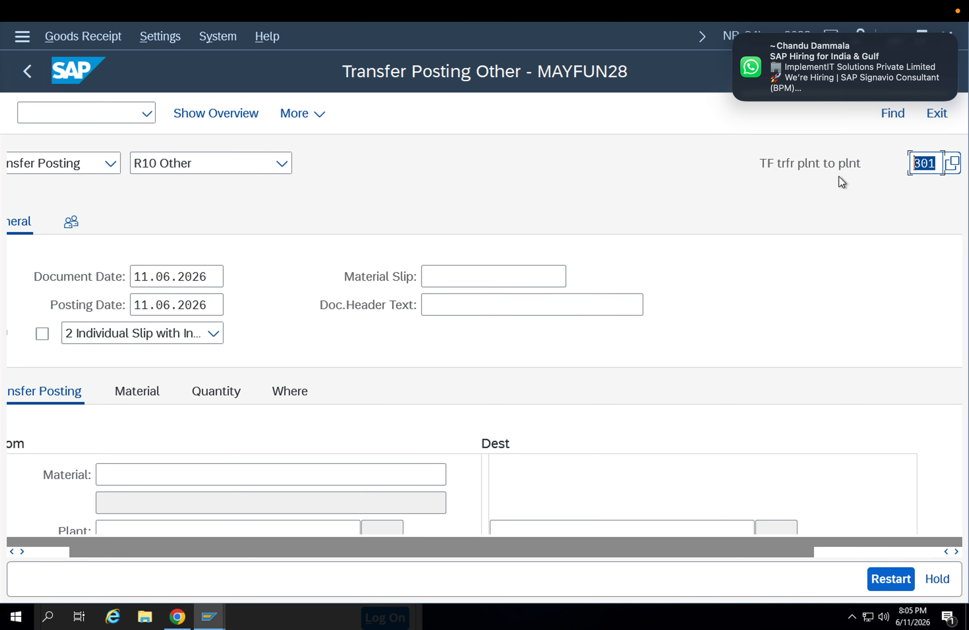
{"action": "type", "text": "321"}
{"action": "key", "text": "Return"}
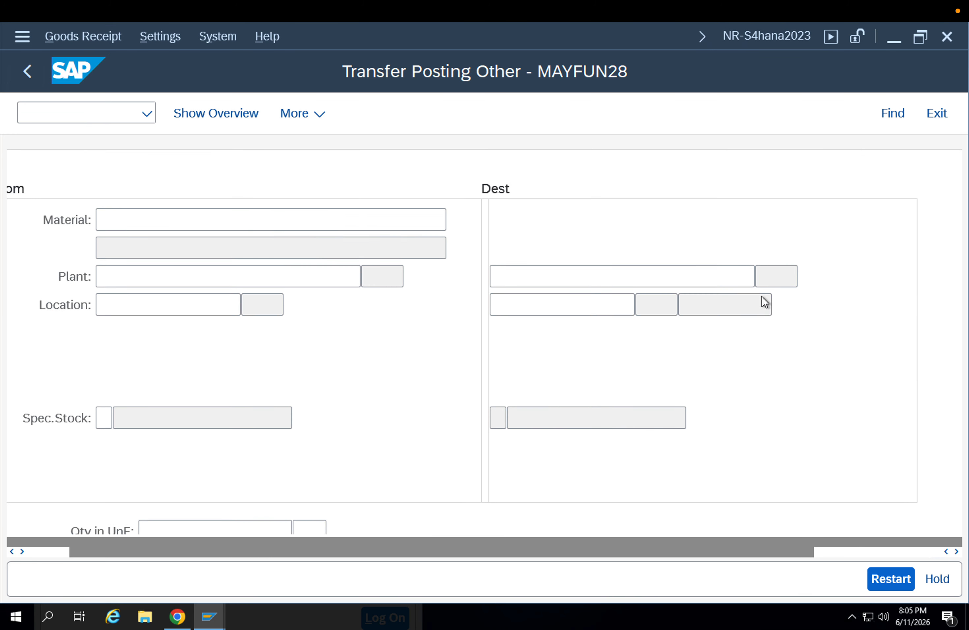
Try to enter 3094 as the source material of the transfer posting
{"action": "left_click", "coordinate": [299, 393]}
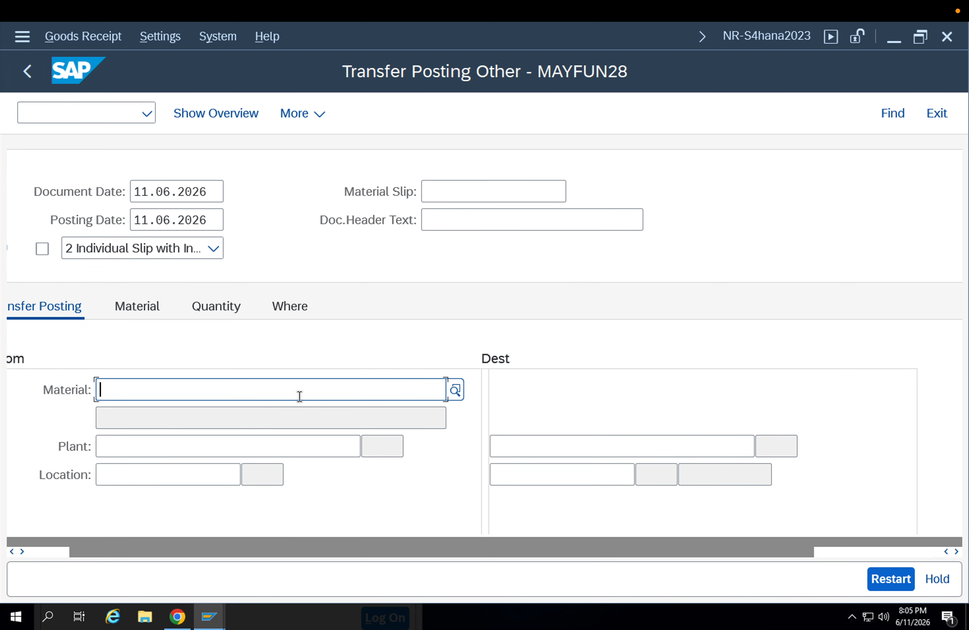
{"action": "type", "text": "309"}
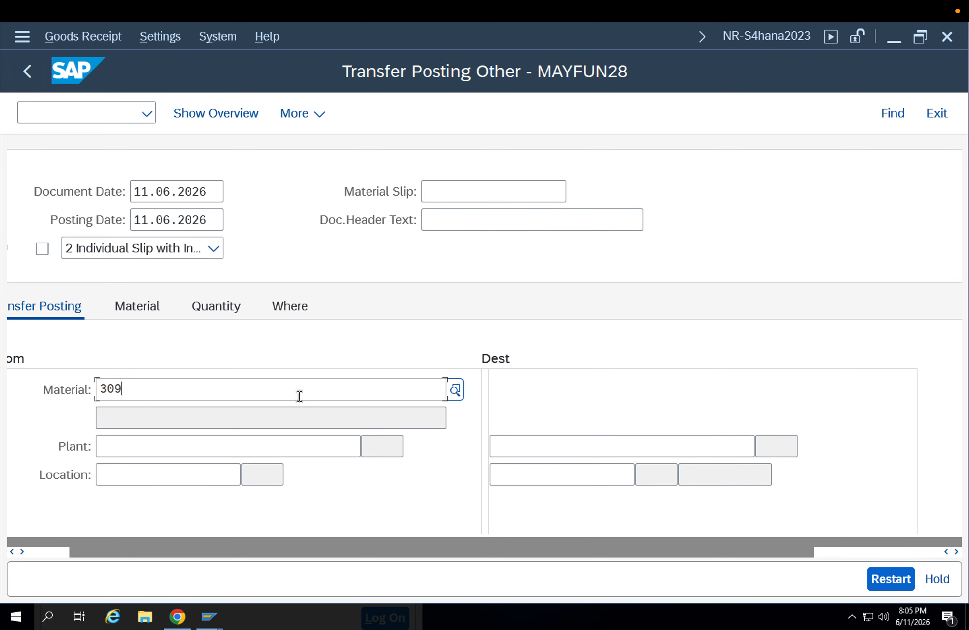
{"action": "type", "text": "4"}
{"action": "key", "text": "Return"}
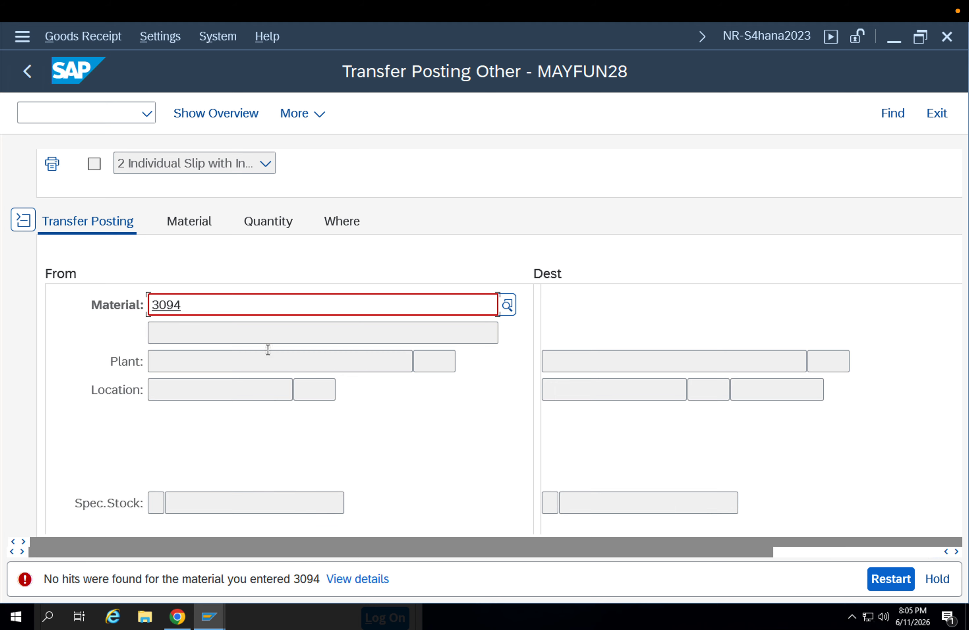
{"action": "left_click", "coordinate": [212, 315]}
{"action": "key", "text": "BackSpace"}
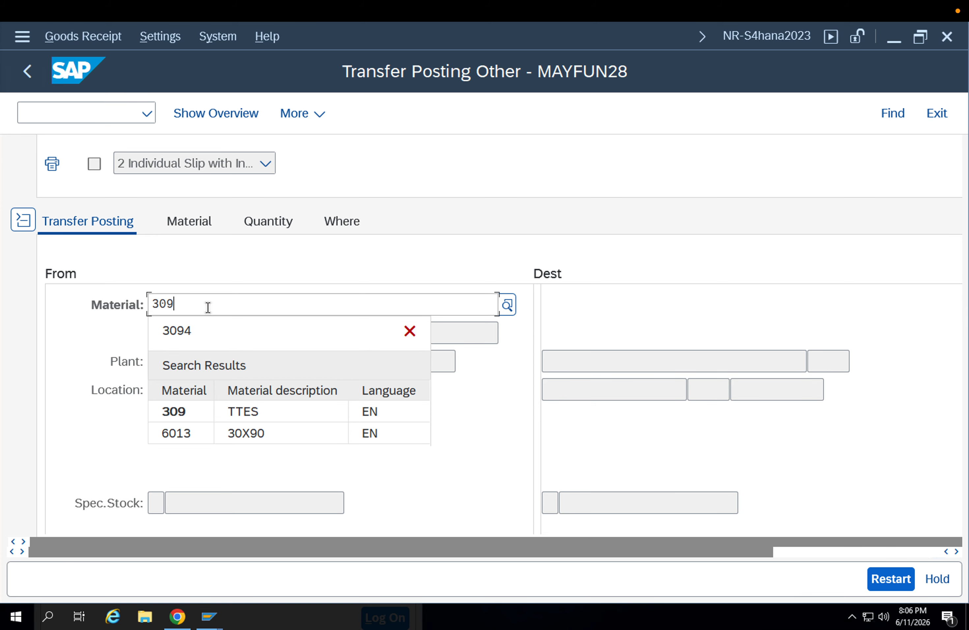
{"action": "key", "text": "Return"}
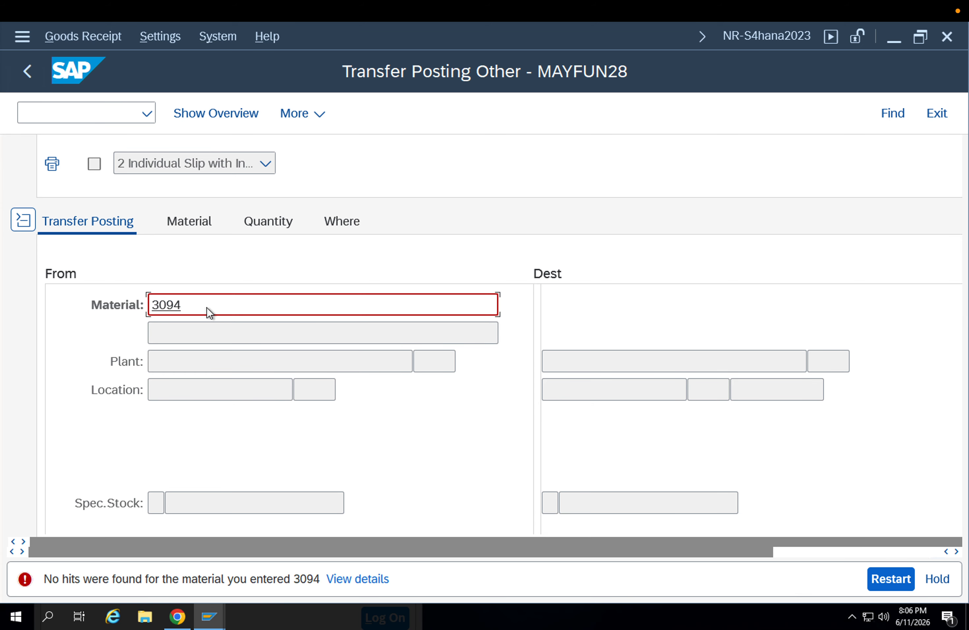
Switch to the session showing the inspection lot, leave the lot and open transaction MMBE to look up the material number
{"action": "mouse_move", "coordinate": [209, 616]}
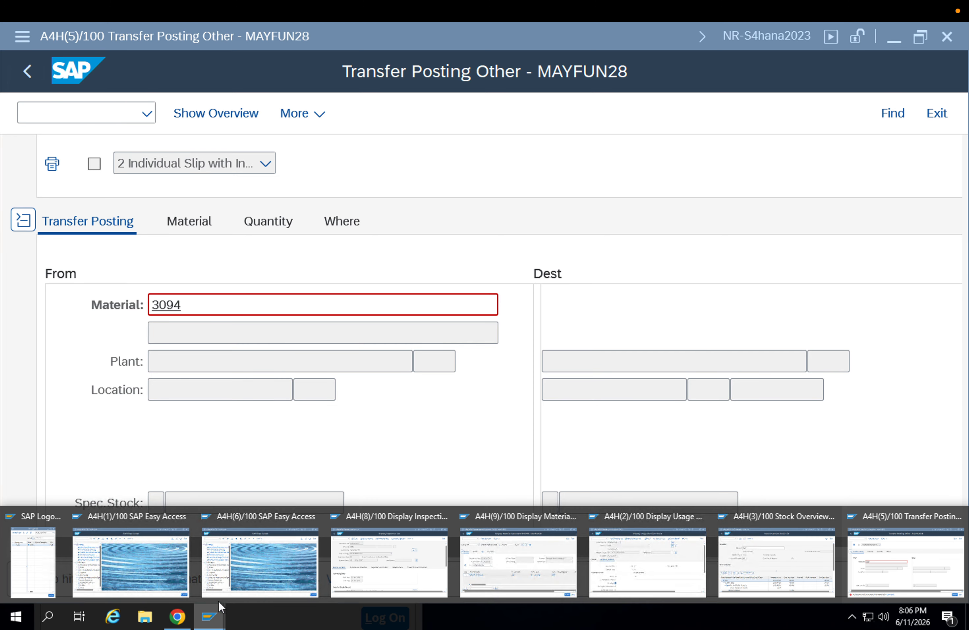
{"action": "left_click", "coordinate": [354, 568]}
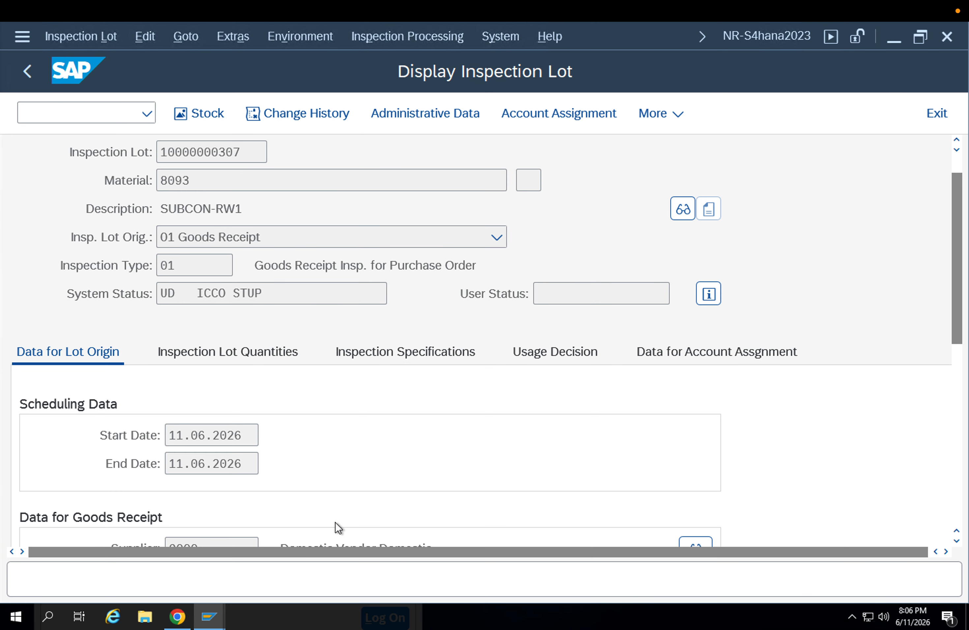
{"action": "key", "text": "F3"}
{"action": "key", "text": "F3"}
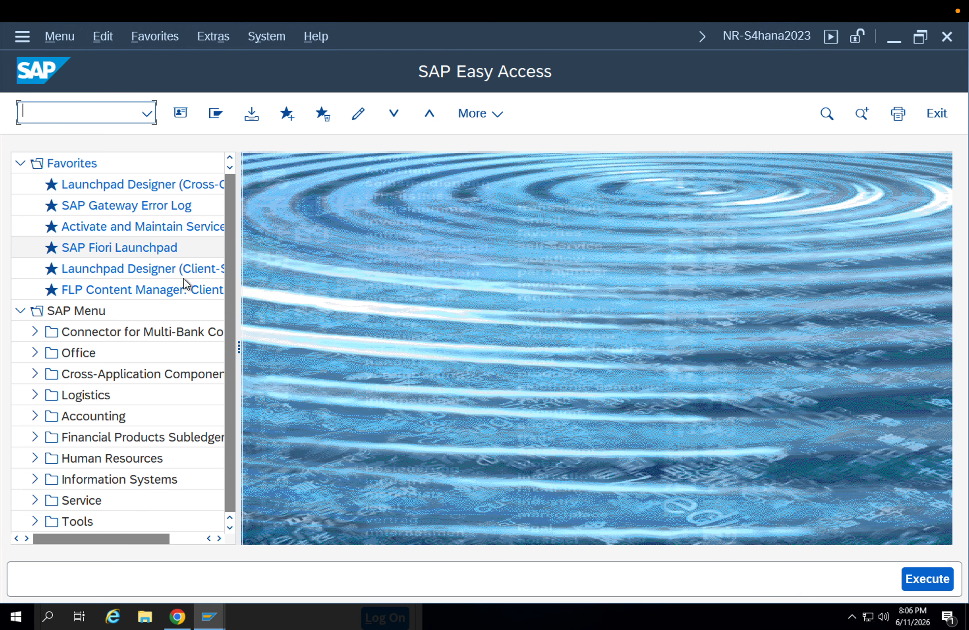
{"action": "type", "text": "mmbe"}
{"action": "key", "text": "Return"}
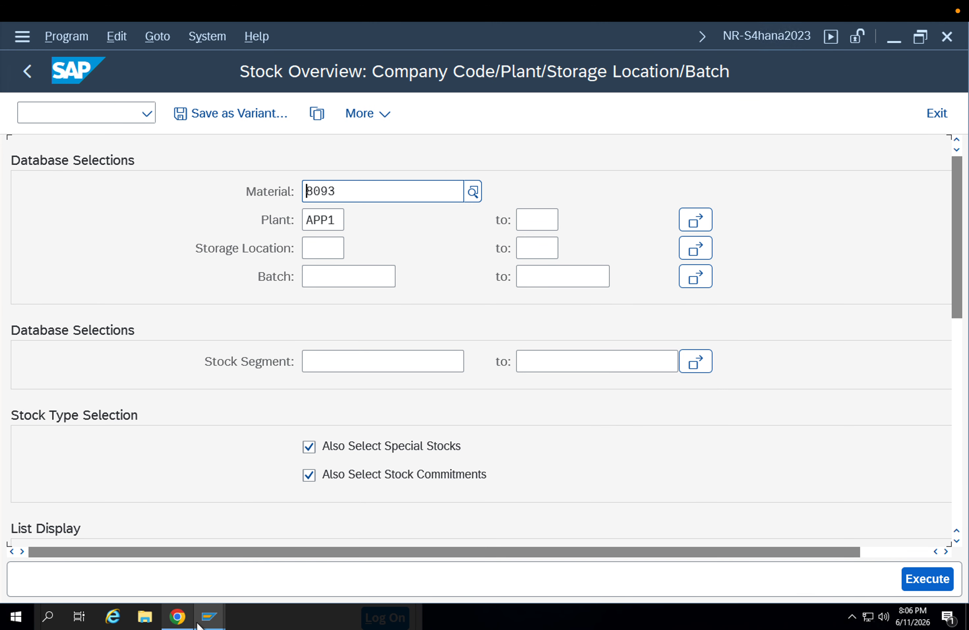
Return to the transfer posting session and replace the source material with 8094
{"action": "left_click", "coordinate": [211, 617]}
{"action": "left_click", "coordinate": [495, 563]}
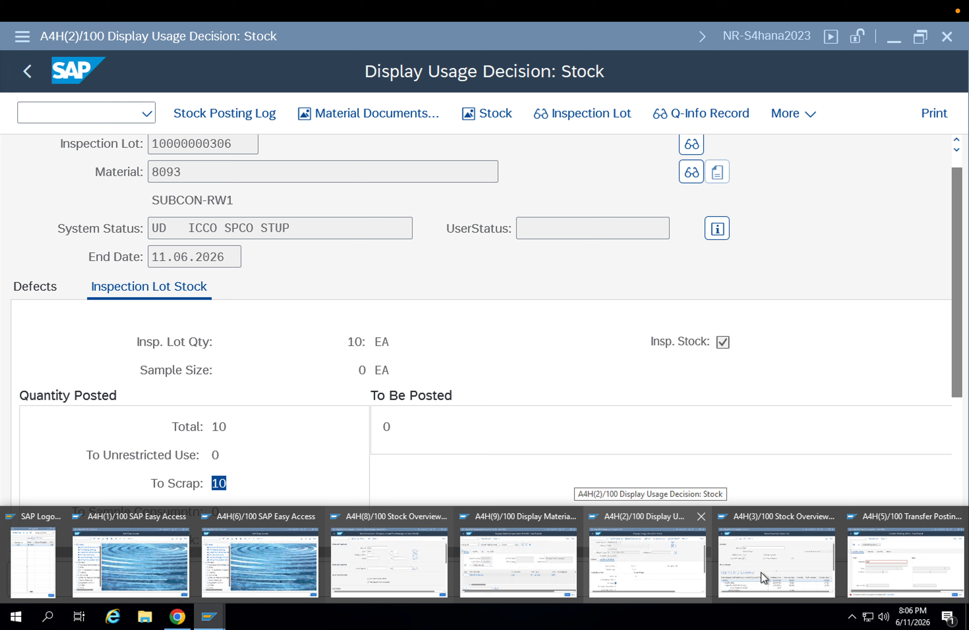
{"action": "mouse_move", "coordinate": [790, 569]}
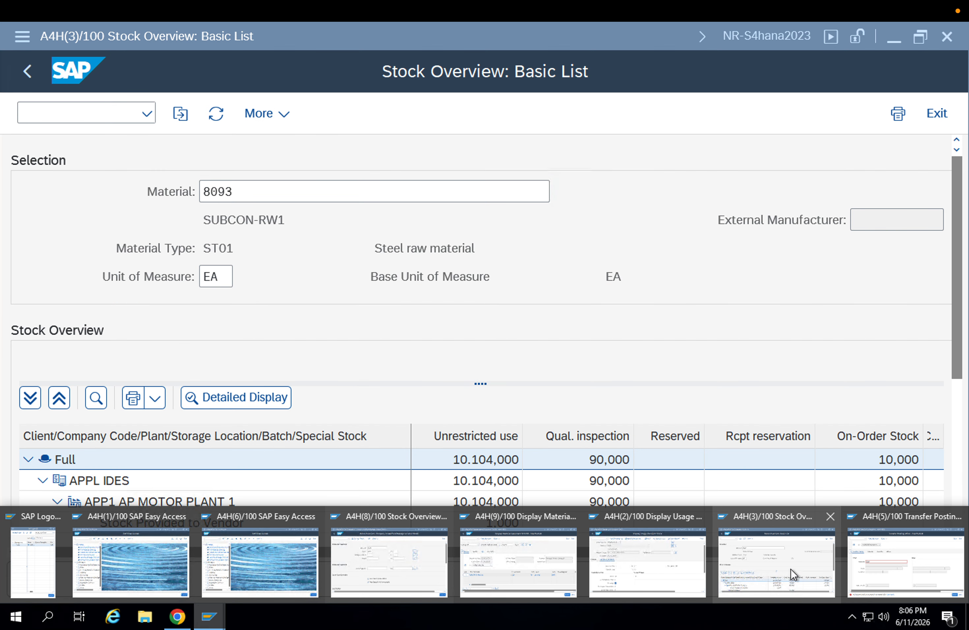
{"action": "left_click", "coordinate": [897, 566]}
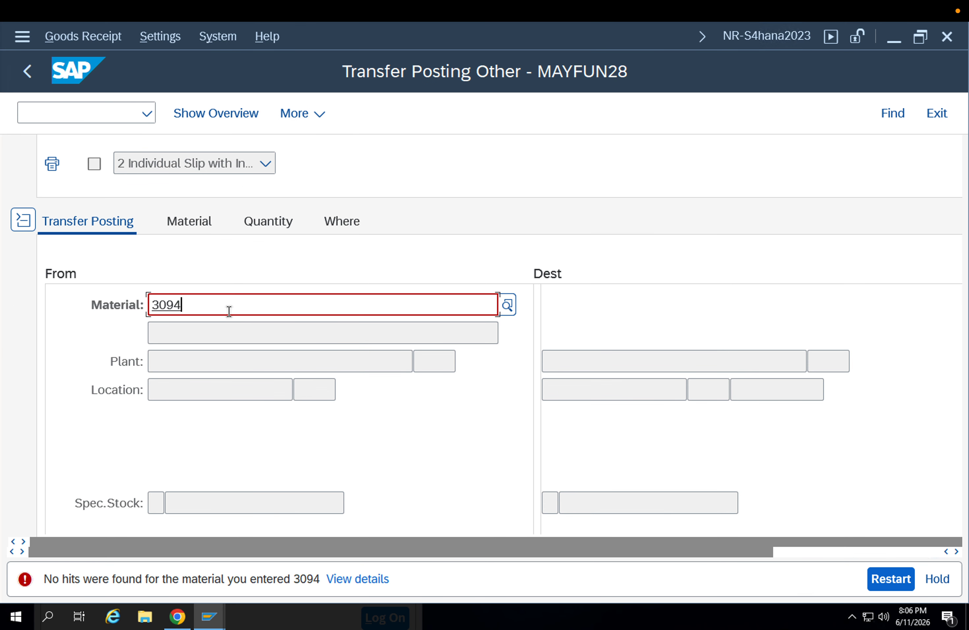
{"action": "left_click_drag", "start_coordinate": [227, 310], "coordinate": [42, 327]}
{"action": "type", "text": "8094"}
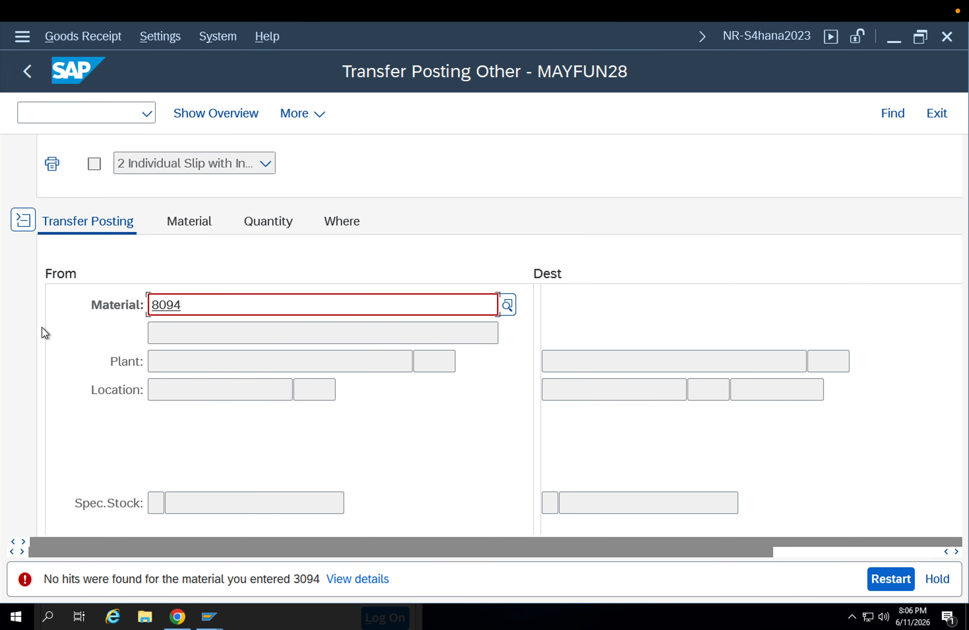
{"action": "key", "text": "Return"}
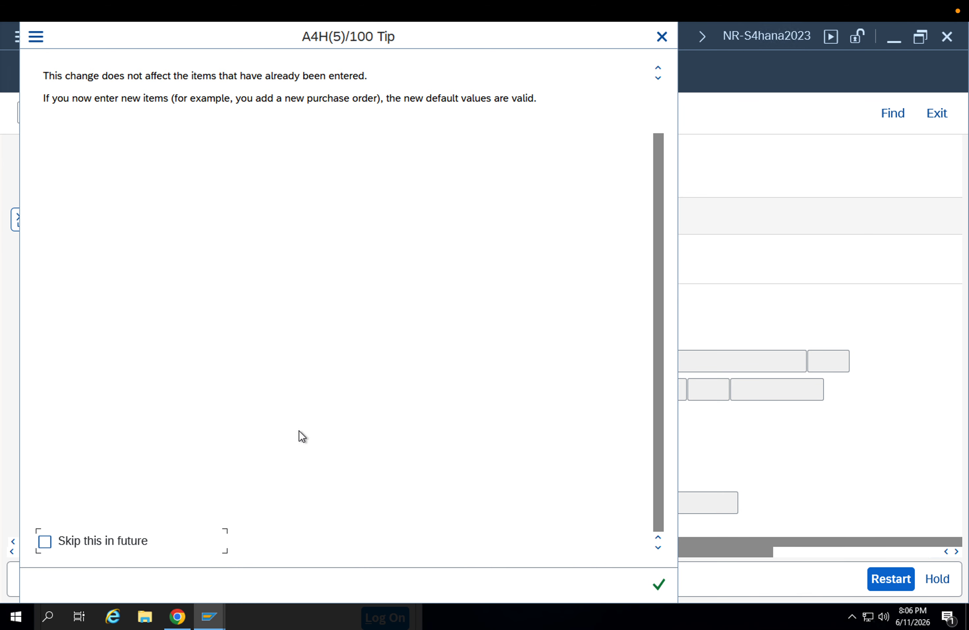
Set the transfer posting's source plant to APP1 and its source storage location to APPA packing
{"action": "left_click", "coordinate": [240, 358]}
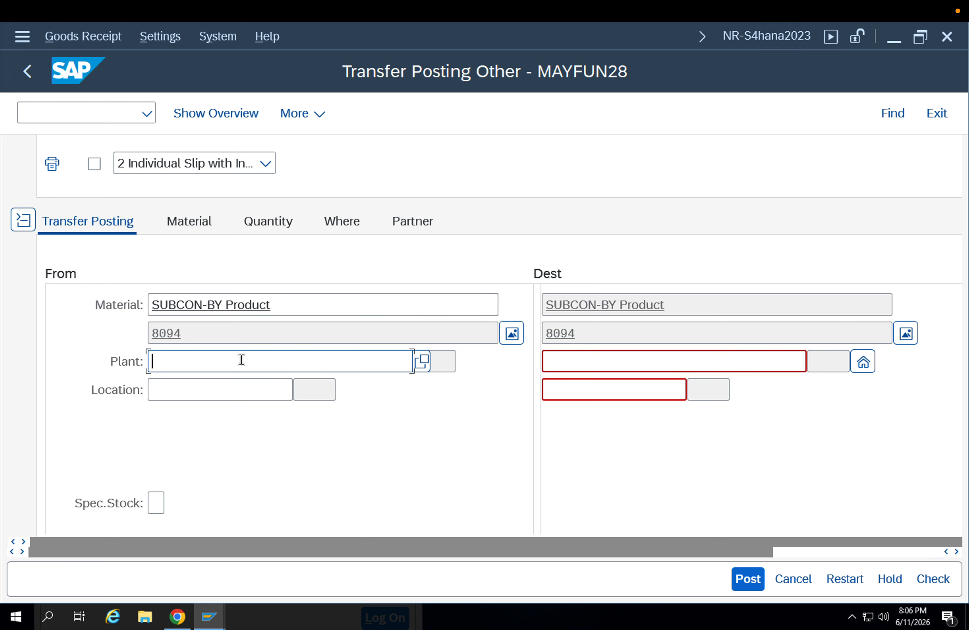
{"action": "left_click", "coordinate": [242, 378]}
{"action": "left_click_drag", "start_coordinate": [198, 365], "coordinate": [95, 374]}
{"action": "key", "text": "BackSpace"}
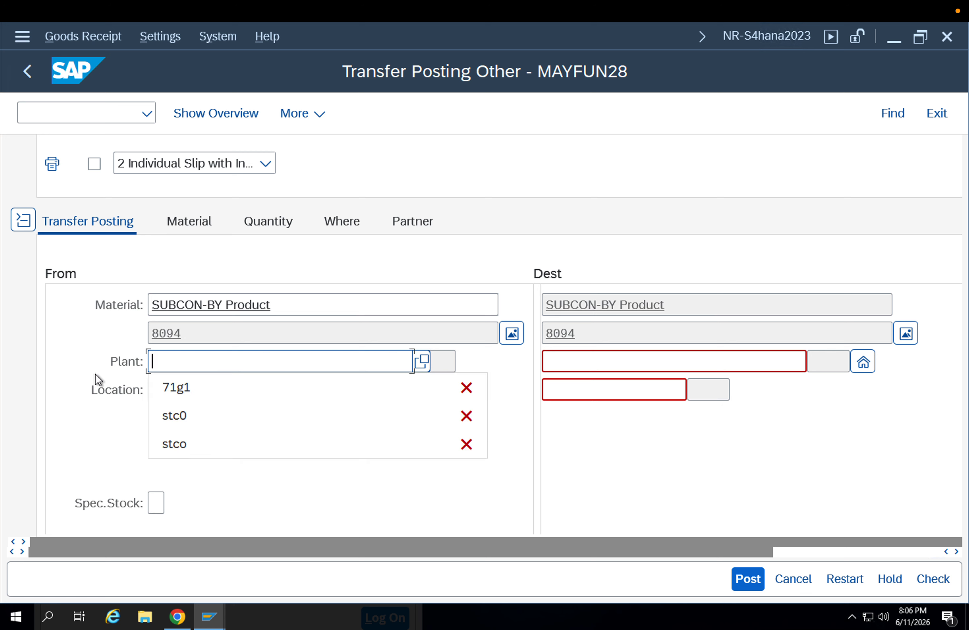
{"action": "type", "text": "app1"}
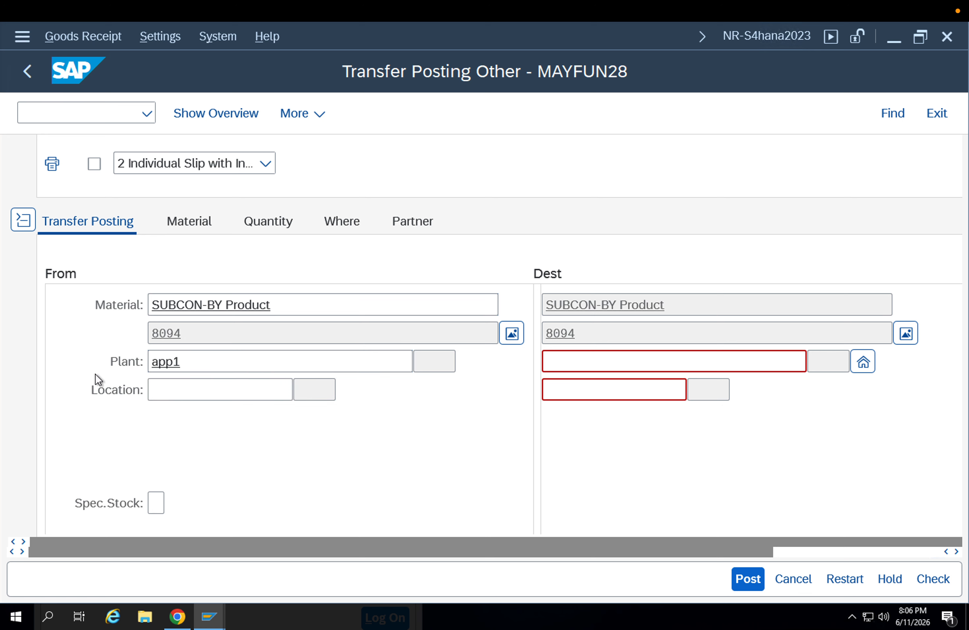
{"action": "key", "text": "Return"}
{"action": "left_click", "coordinate": [187, 391]}
{"action": "type", "text": "appa"}
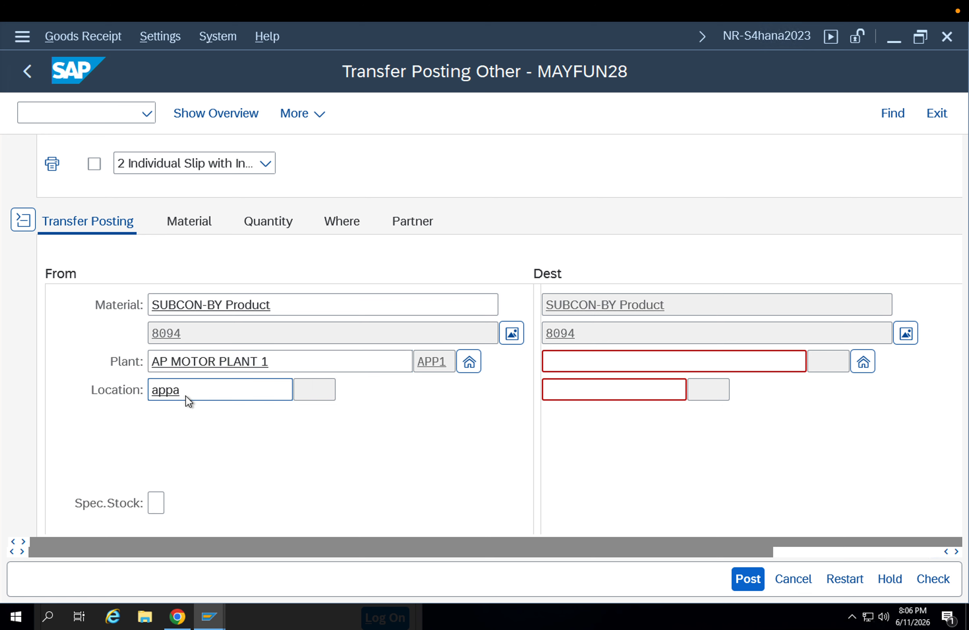
{"action": "key", "text": "Return"}
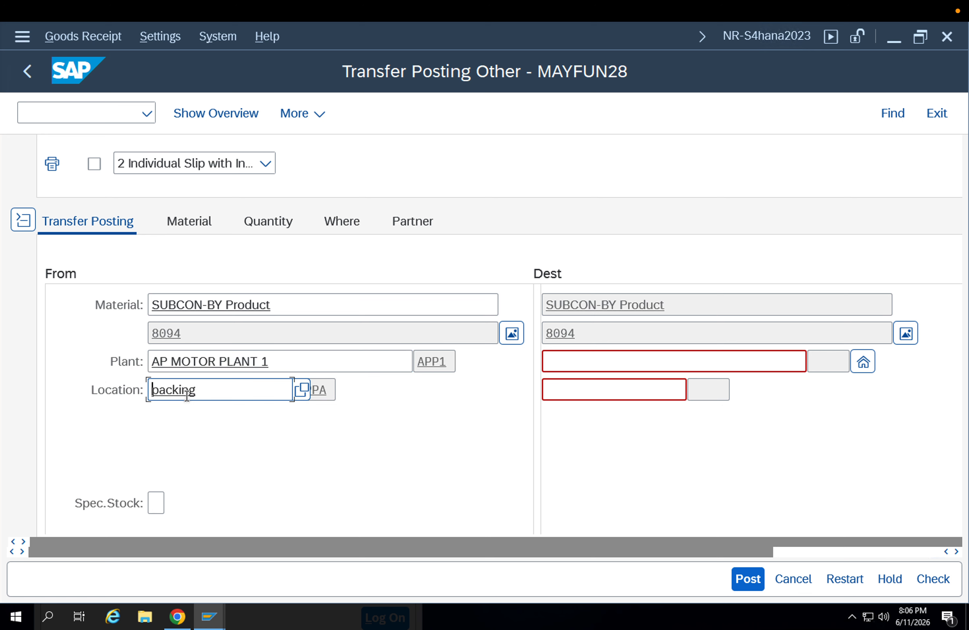
Set the transfer posting's destination plant to APP1 and its destination storage location to APPA packing
{"action": "left_click", "coordinate": [548, 362]}
{"action": "type", "text": "app1"}
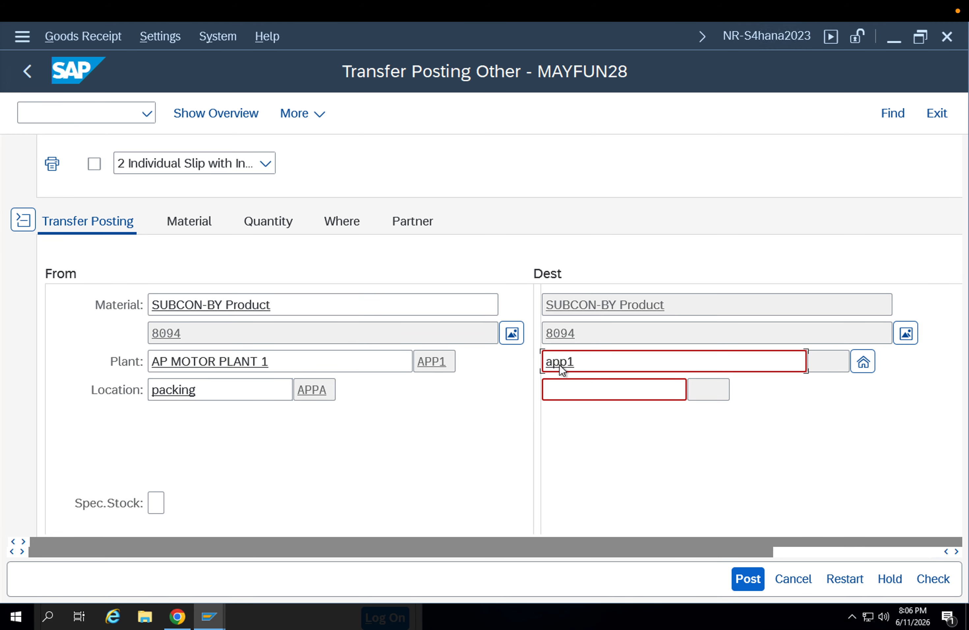
{"action": "key", "text": "Return"}
{"action": "left_click", "coordinate": [571, 383]}
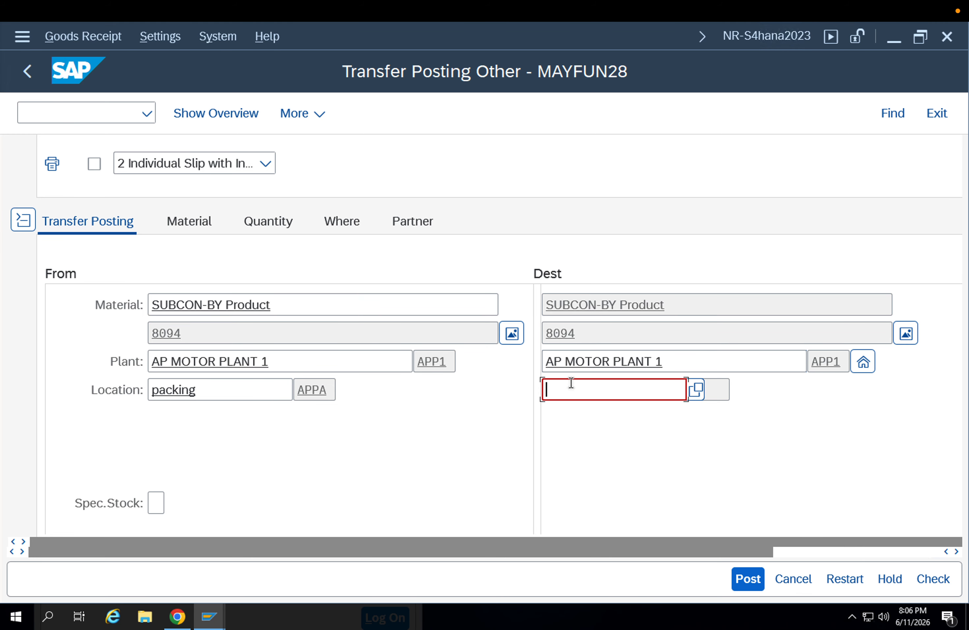
{"action": "type", "text": "appa"}
{"action": "key", "text": "Return"}
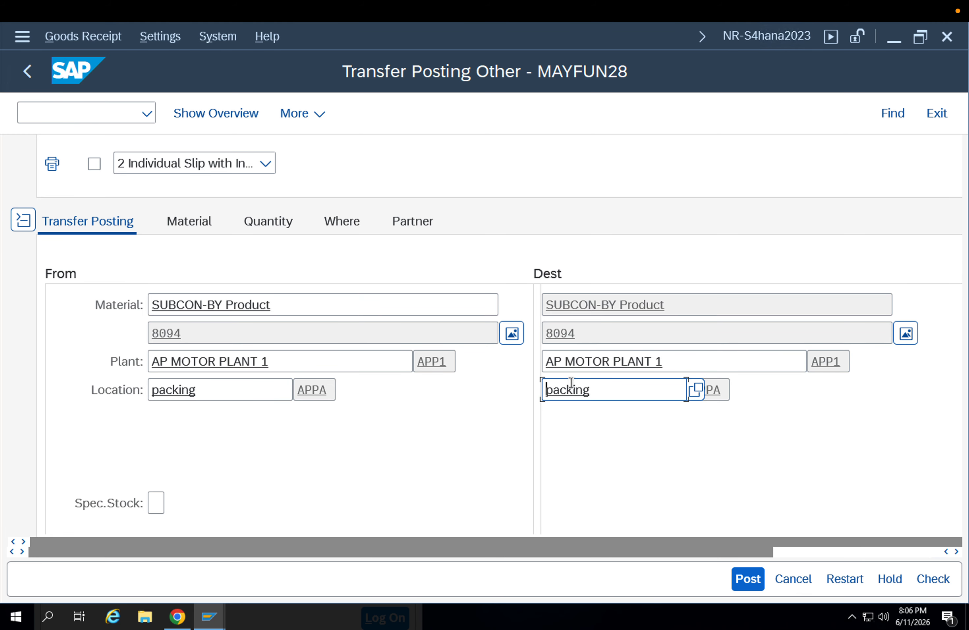
Enter a quantity of 1 M for the transfer item and review its quantity details
{"action": "scroll", "coordinate": [427, 446], "scroll_direction": "down", "scroll_amount": 2}
{"action": "scroll", "coordinate": [427, 446], "scroll_direction": "down", "scroll_amount": 8}
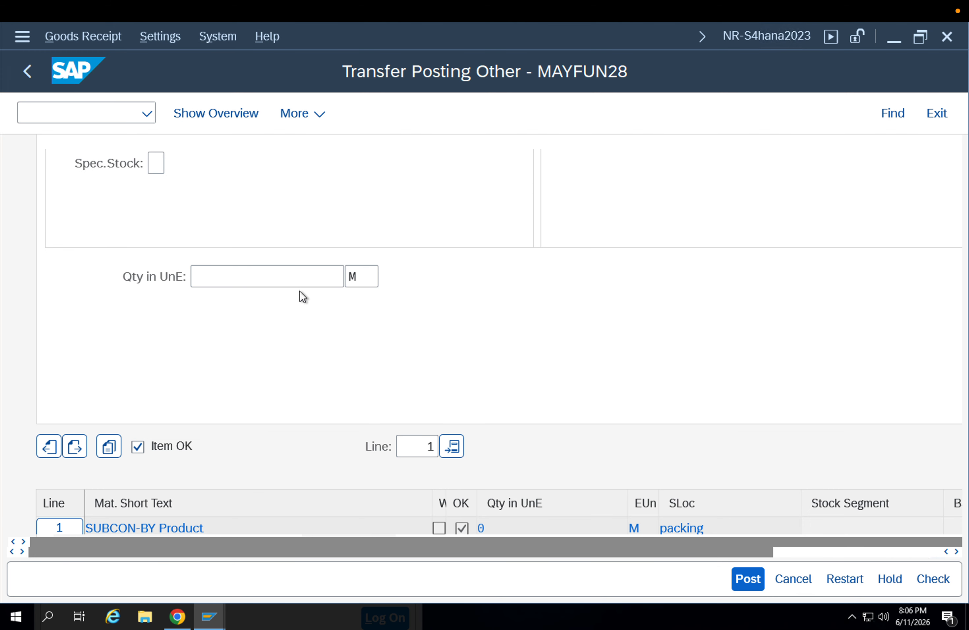
{"action": "left_click", "coordinate": [297, 281]}
{"action": "type", "text": "1"}
{"action": "key", "text": "Return"}
{"action": "scroll", "coordinate": [262, 321], "scroll_direction": "up", "scroll_amount": 10}
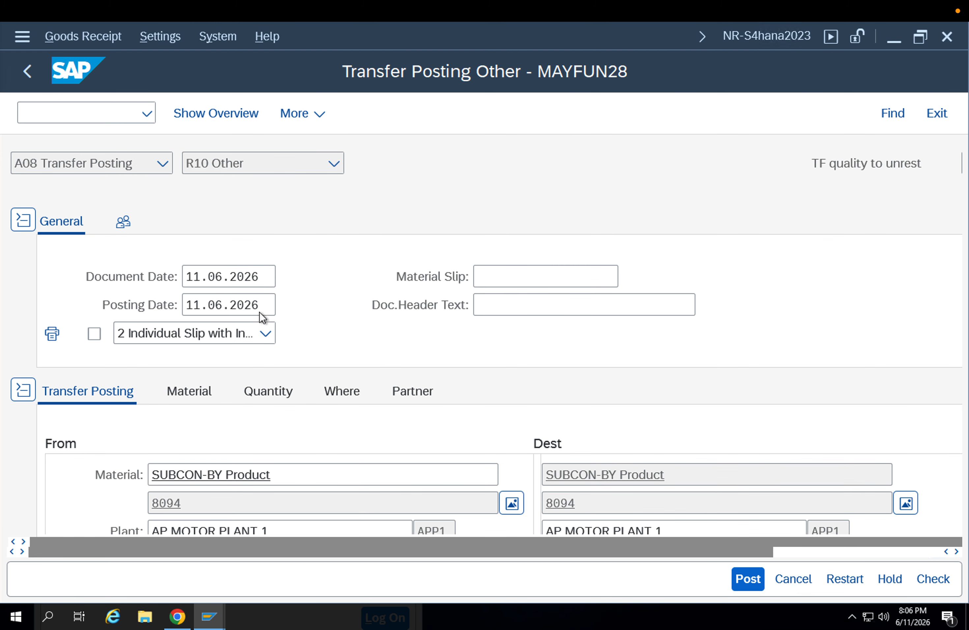
{"action": "left_click", "coordinate": [286, 382]}
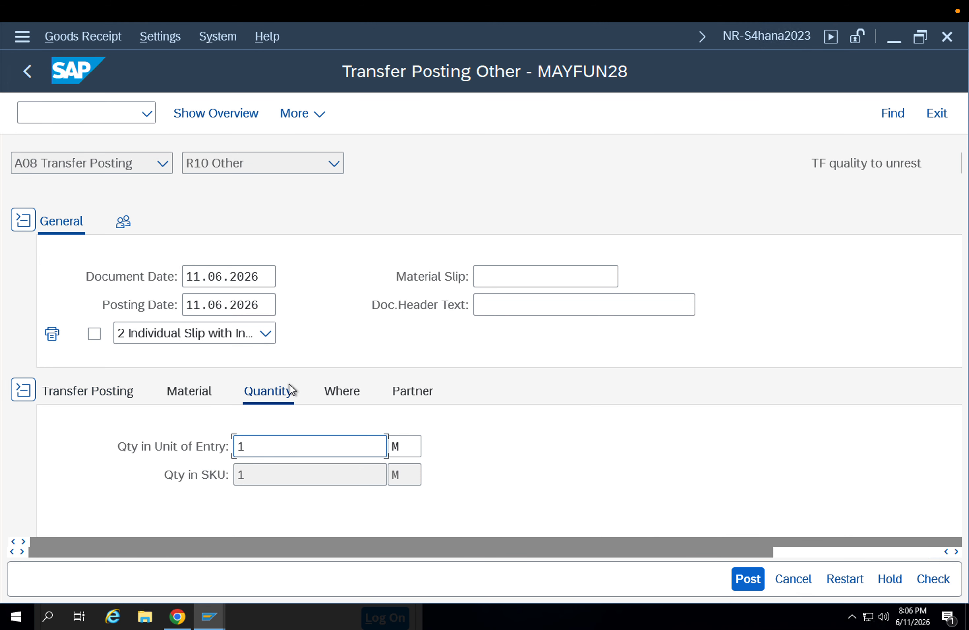
Change the transfer item's movement type to 321 in its destination details
{"action": "left_click", "coordinate": [349, 389]}
{"action": "scroll", "coordinate": [571, 426], "scroll_direction": "down", "scroll_amount": 3}
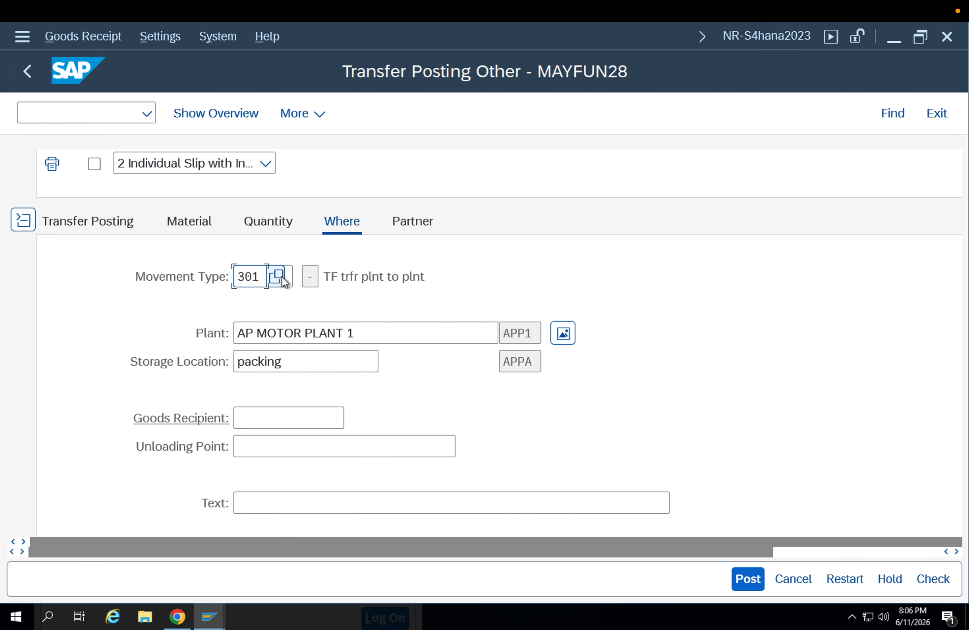
{"action": "double_click", "coordinate": [249, 277]}
{"action": "type", "text": "321"}
{"action": "key", "text": "Return"}
{"action": "left_click_drag", "start_coordinate": [372, 276], "coordinate": [343, 277]}
{"action": "scroll", "coordinate": [389, 342], "scroll_direction": "down", "scroll_amount": 5}
{"action": "scroll", "coordinate": [379, 347], "scroll_direction": "down", "scroll_amount": 2}
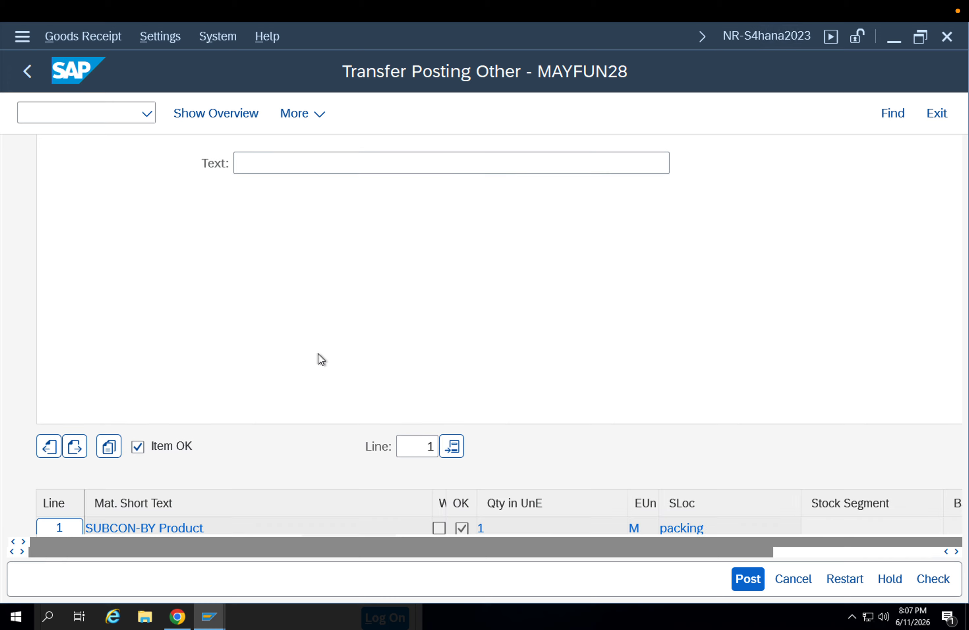
Review the item's source and destination data, check the transfer document and post it
{"action": "scroll", "coordinate": [321, 359], "scroll_direction": "up", "scroll_amount": 7}
{"action": "left_click", "coordinate": [127, 313]}
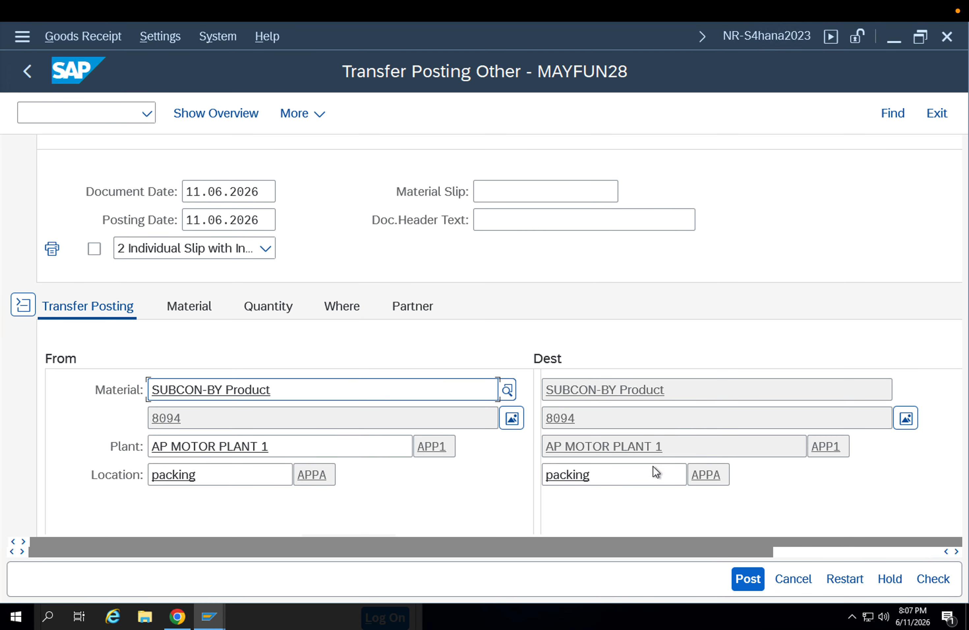
{"action": "left_click", "coordinate": [937, 580]}
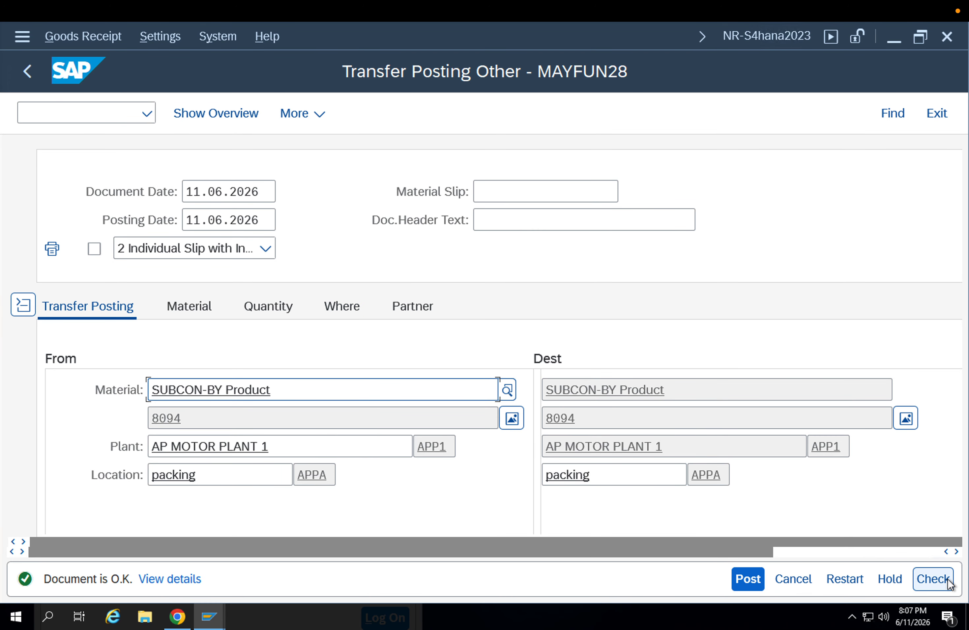
{"action": "left_click", "coordinate": [750, 580]}
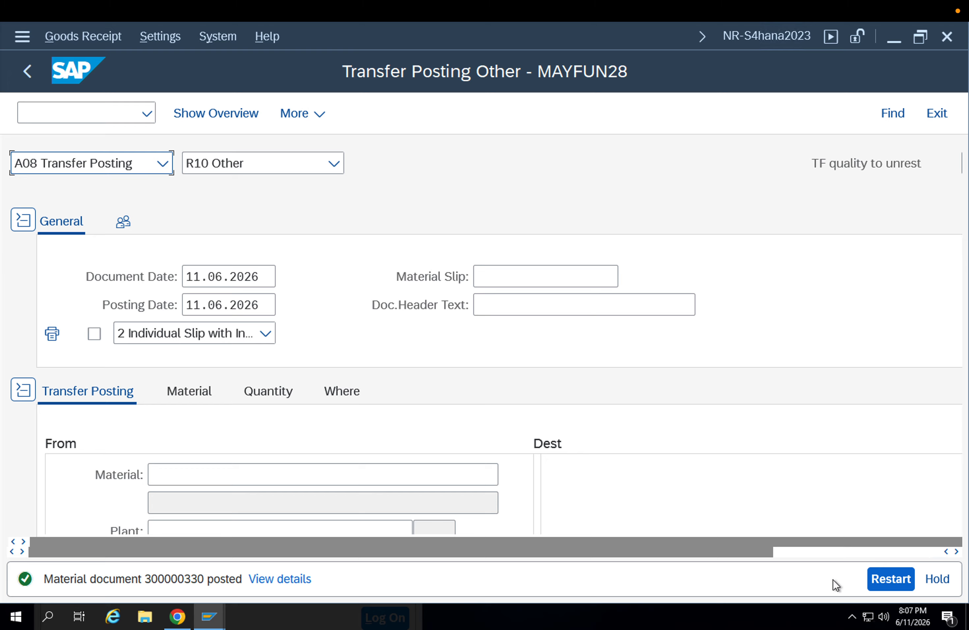
Display the posted material document, and examine material 8094's unrestricted and quality inspection stock in the Stock Overview session
{"action": "left_click", "coordinate": [78, 164]}
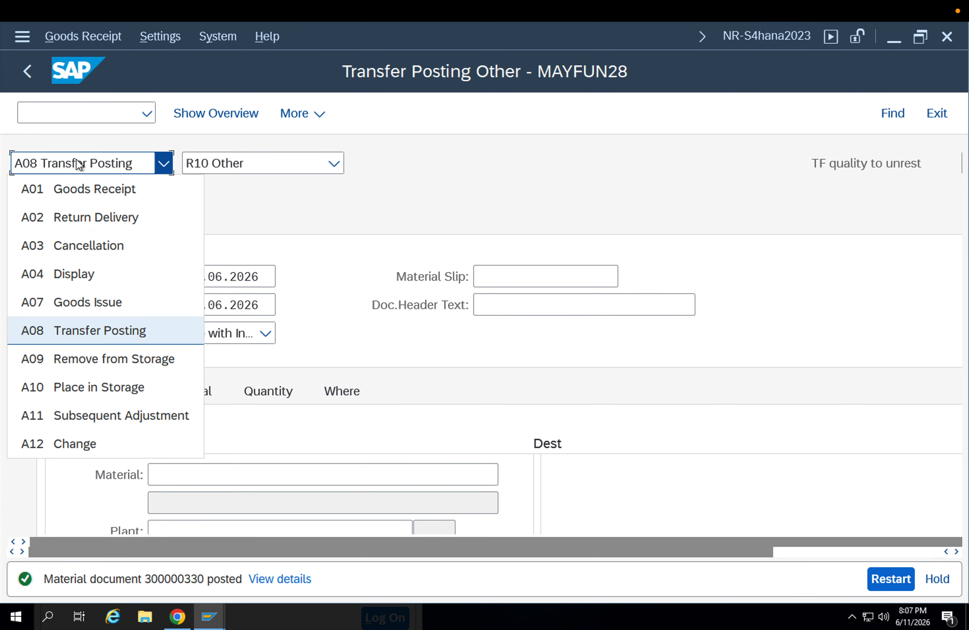
{"action": "left_click", "coordinate": [106, 273]}
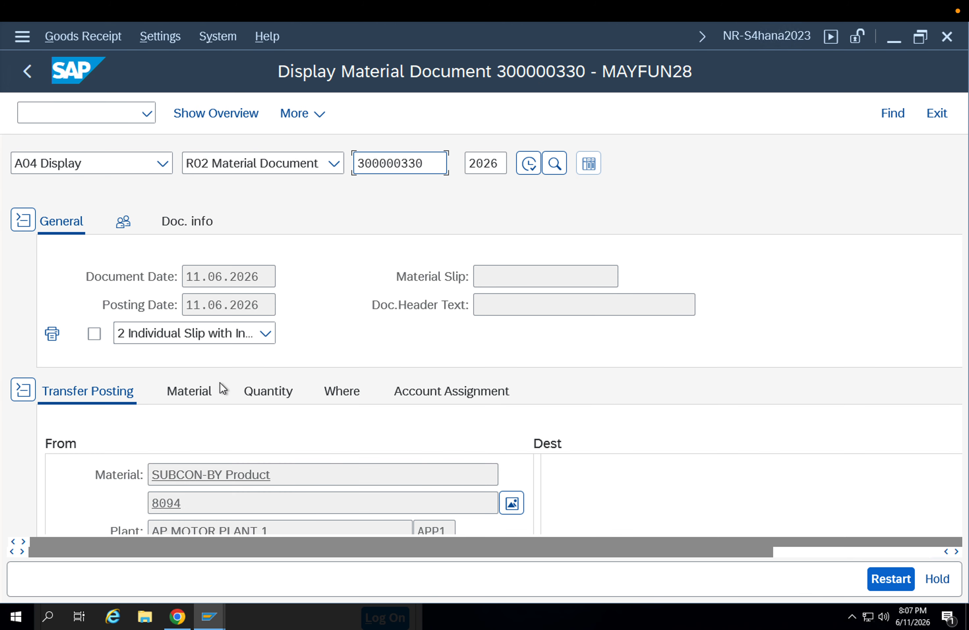
{"action": "scroll", "coordinate": [408, 432], "scroll_direction": "down", "scroll_amount": 5}
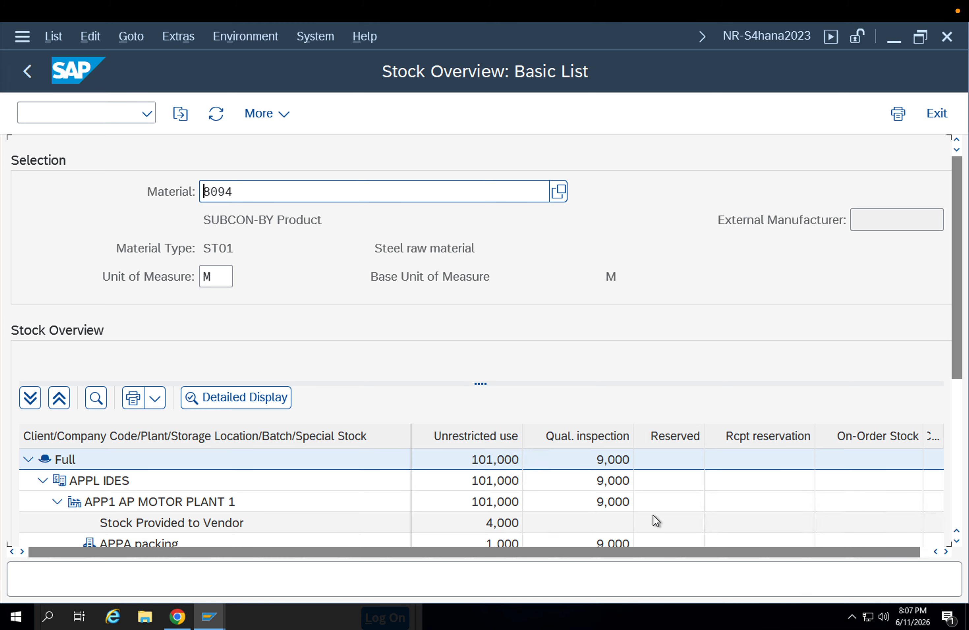
{"action": "left_click_drag", "start_coordinate": [956, 372], "coordinate": [958, 440]}
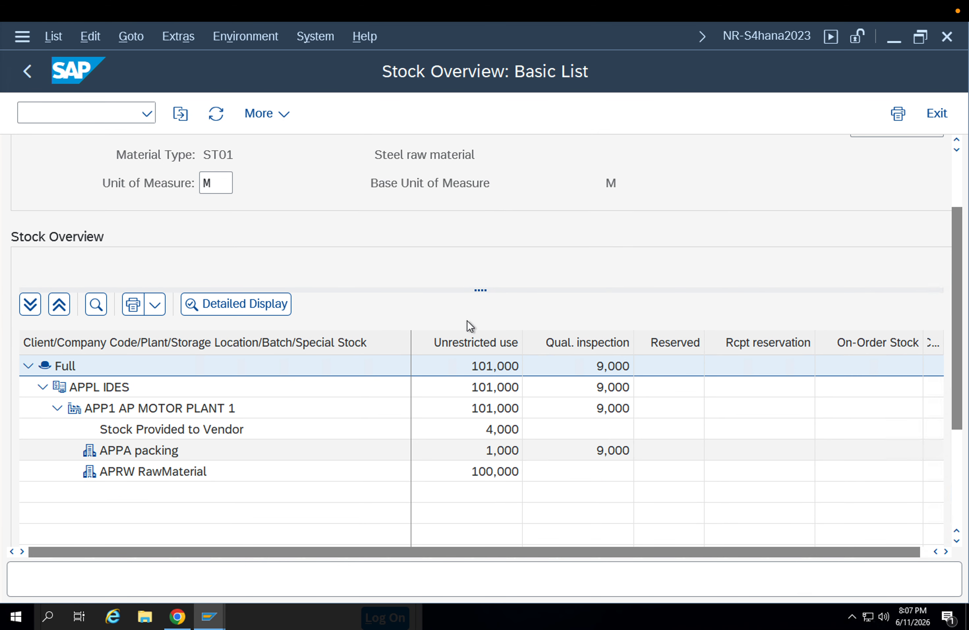
Open transaction MIGO with /nmigo from the stock overview, choose A08 Transfer Posting and select the header's movement type value
{"action": "left_click", "coordinate": [83, 118]}
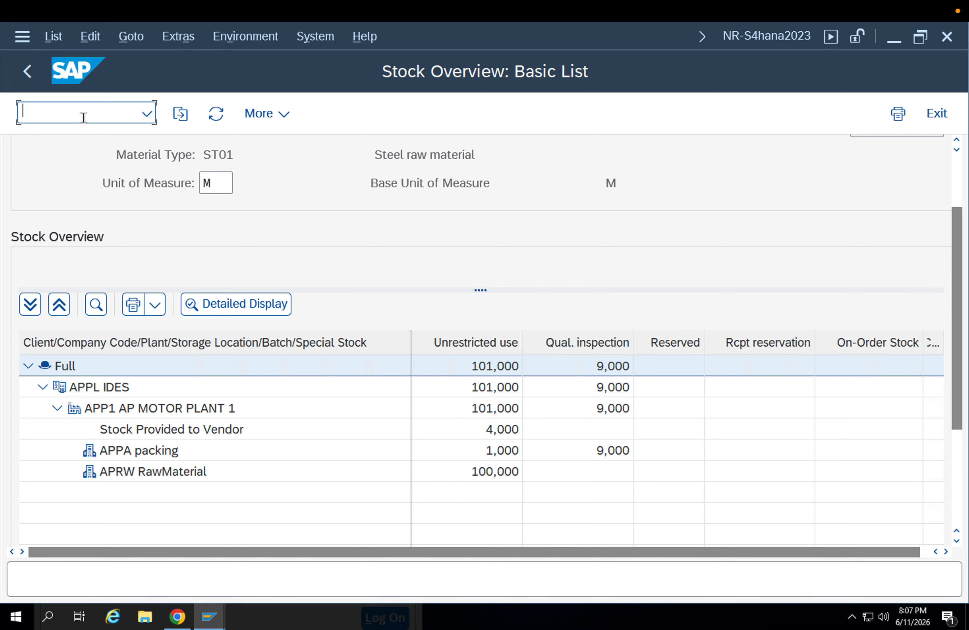
{"action": "type", "text": "/nmigo"}
{"action": "key", "text": "Return"}
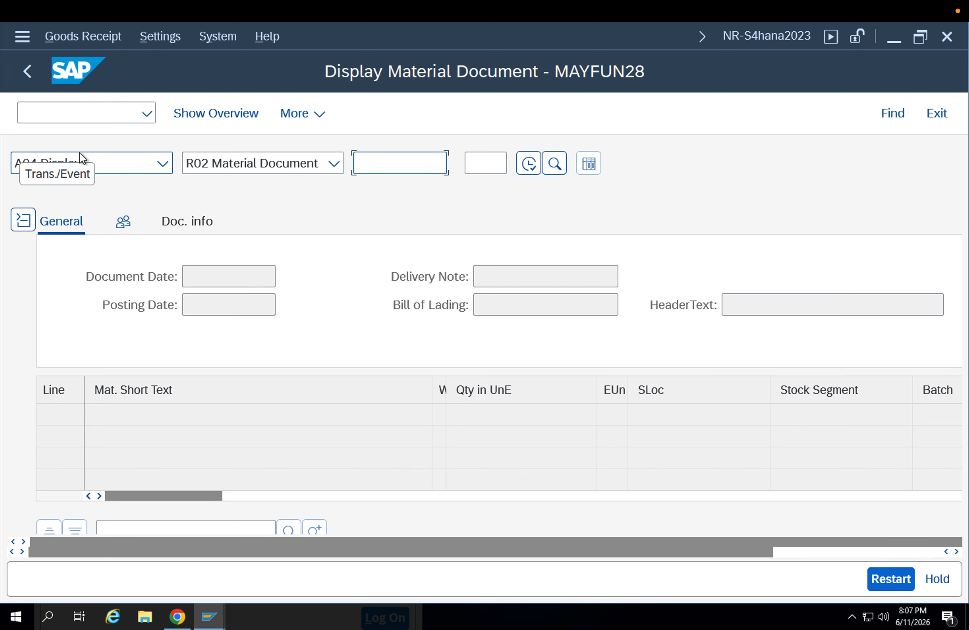
{"action": "left_click", "coordinate": [85, 164]}
{"action": "left_click", "coordinate": [83, 164]}
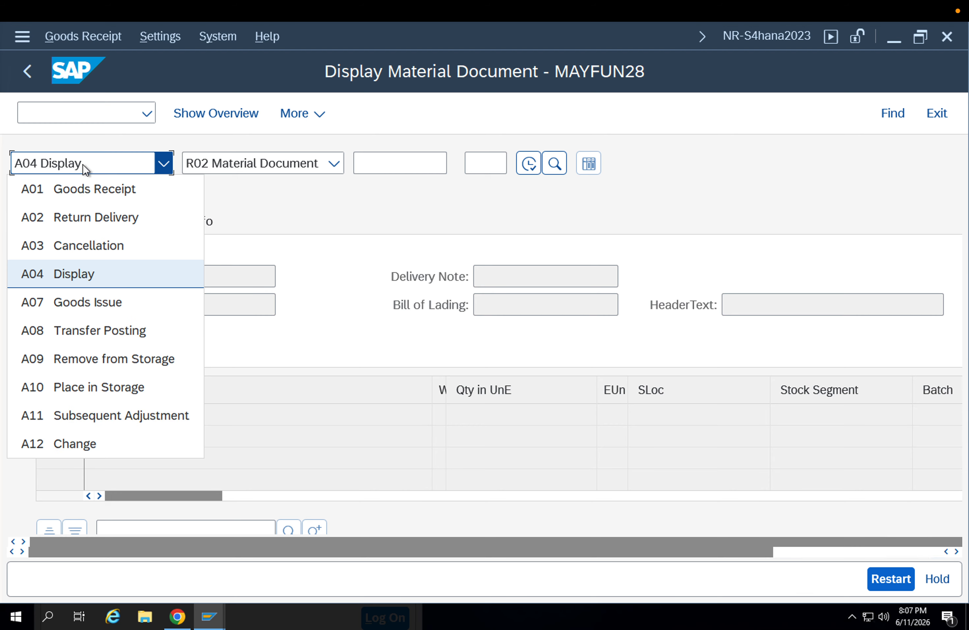
{"action": "left_click", "coordinate": [99, 327]}
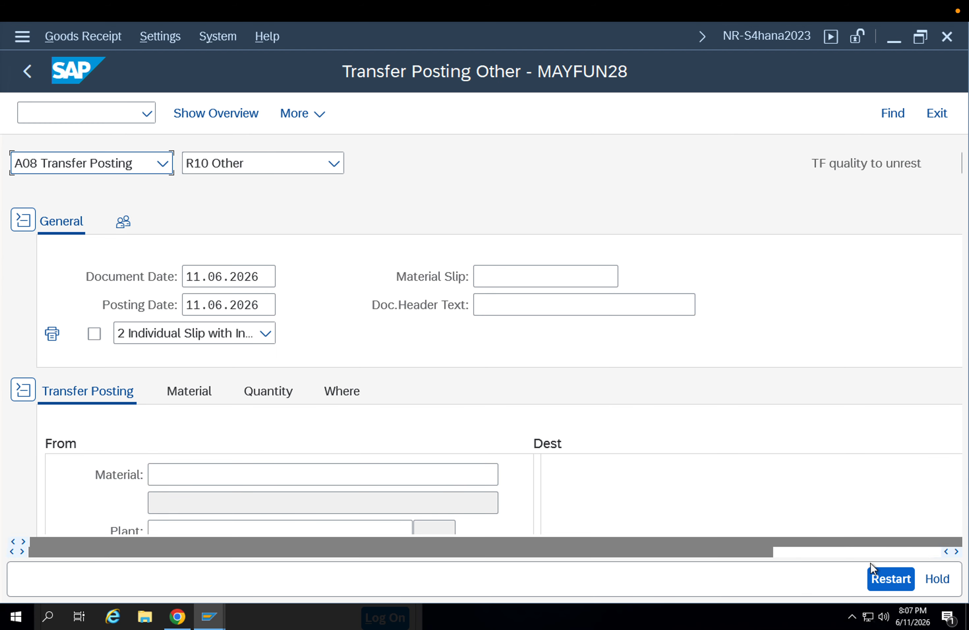
{"action": "left_click", "coordinate": [856, 552]}
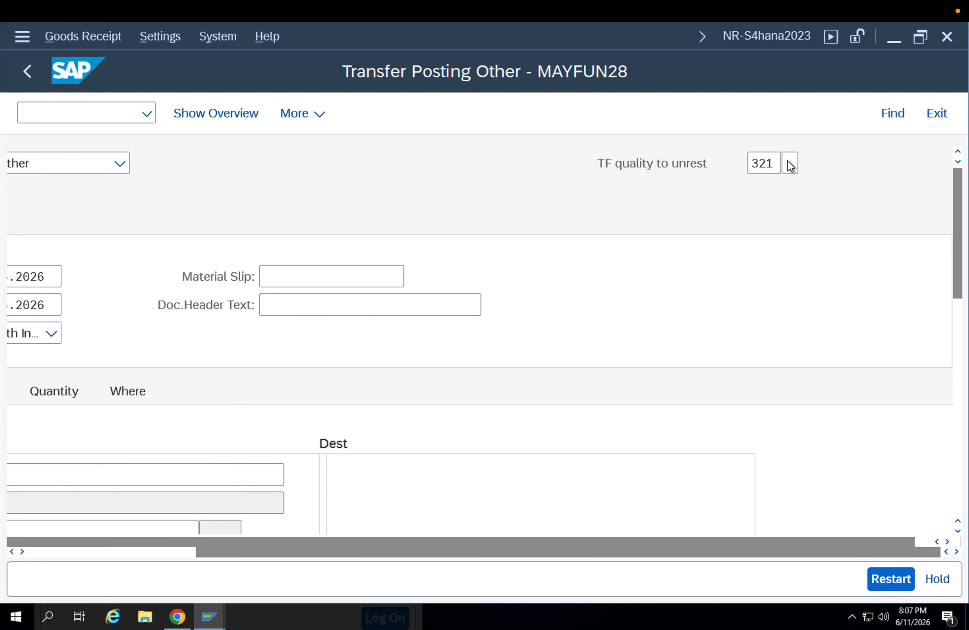
{"action": "left_click_drag", "start_coordinate": [775, 159], "coordinate": [684, 173]}
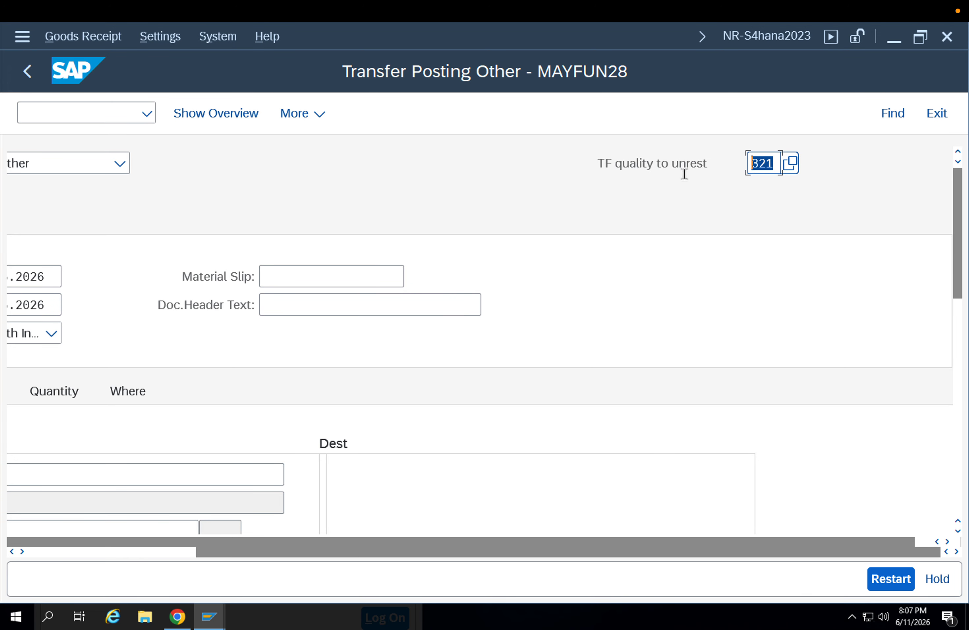